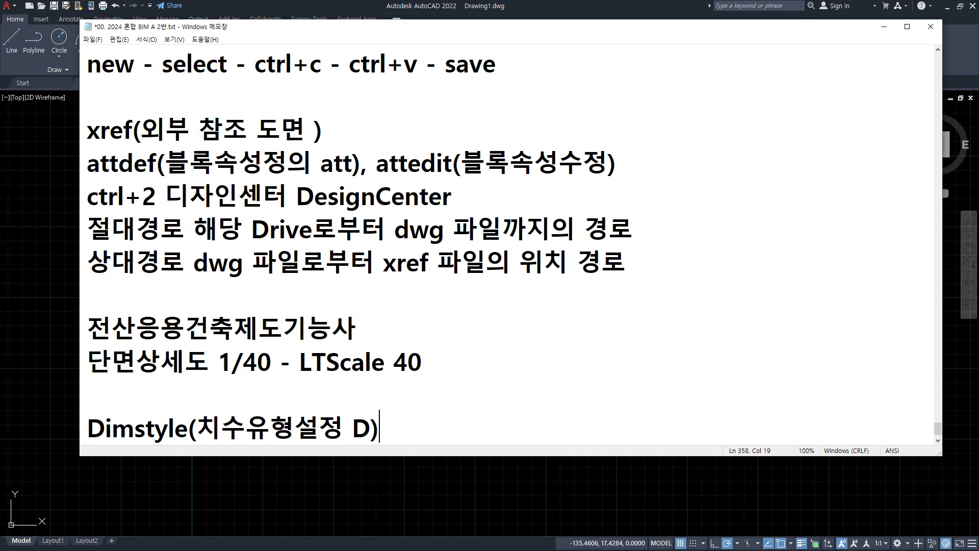
key(Return)
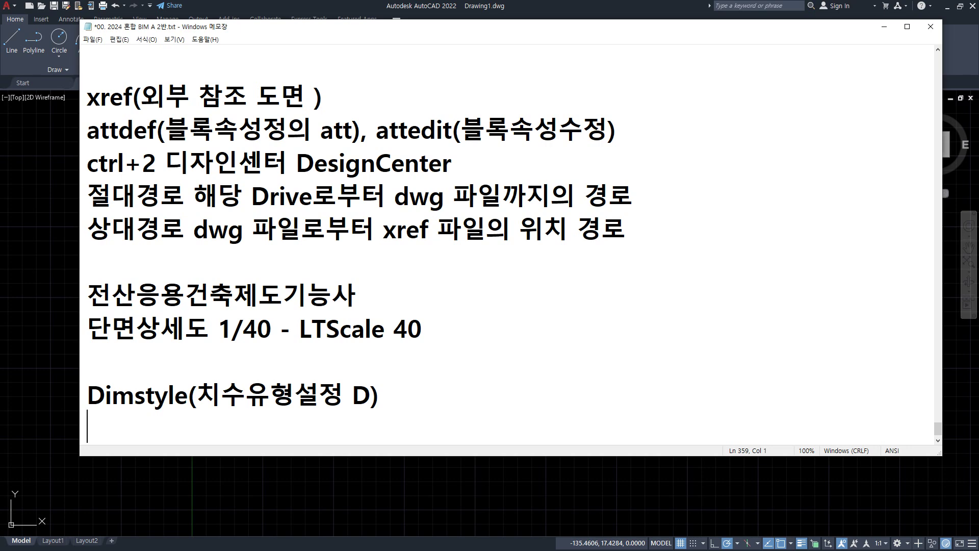
text(dimline)
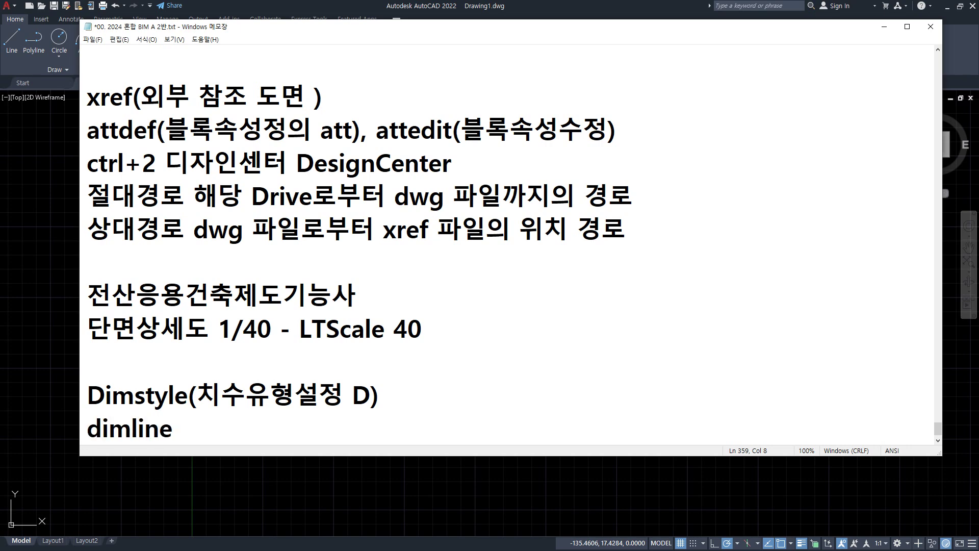
key(Return)
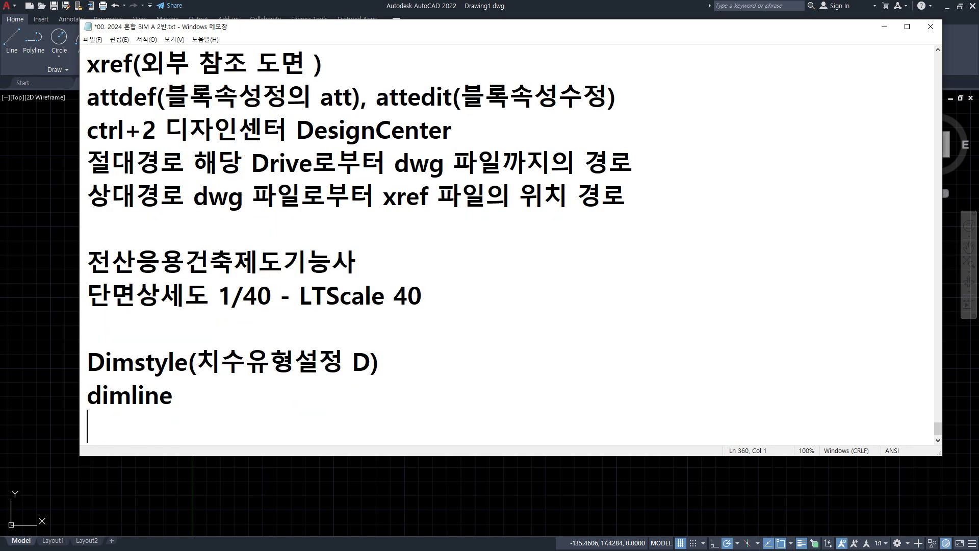
text(dimang)
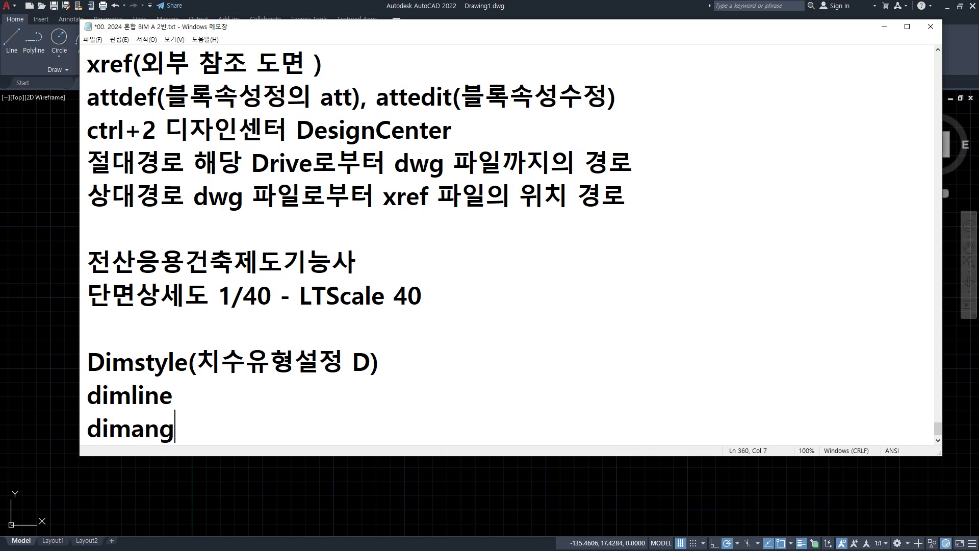
key(Return)
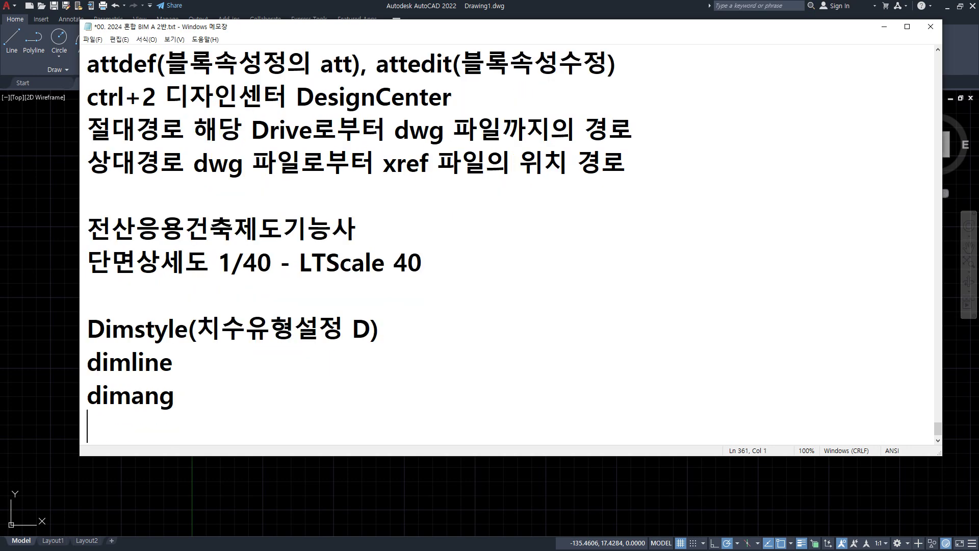
text(dimho)
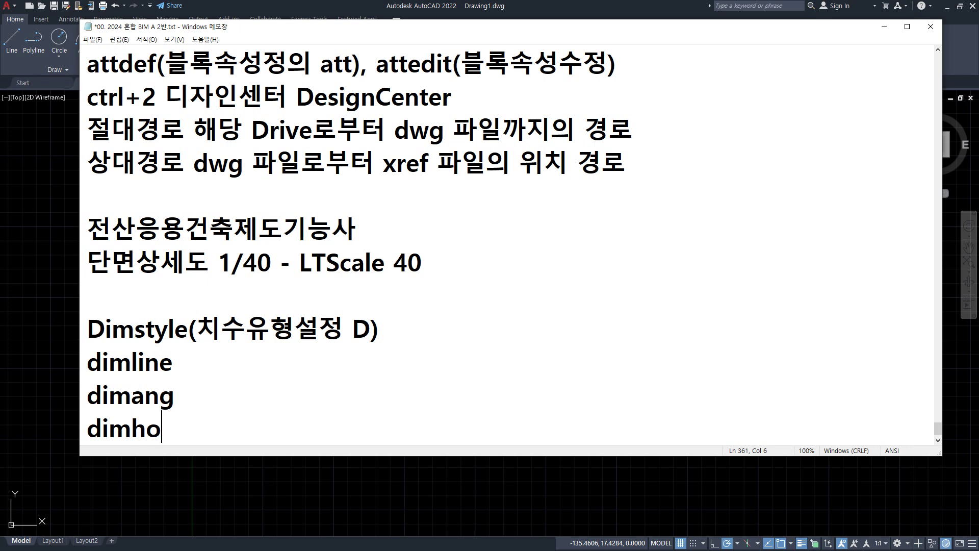
key(BackSpace)
key(BackSpace)
key(BackSpace)
text(rad)
key(Return)
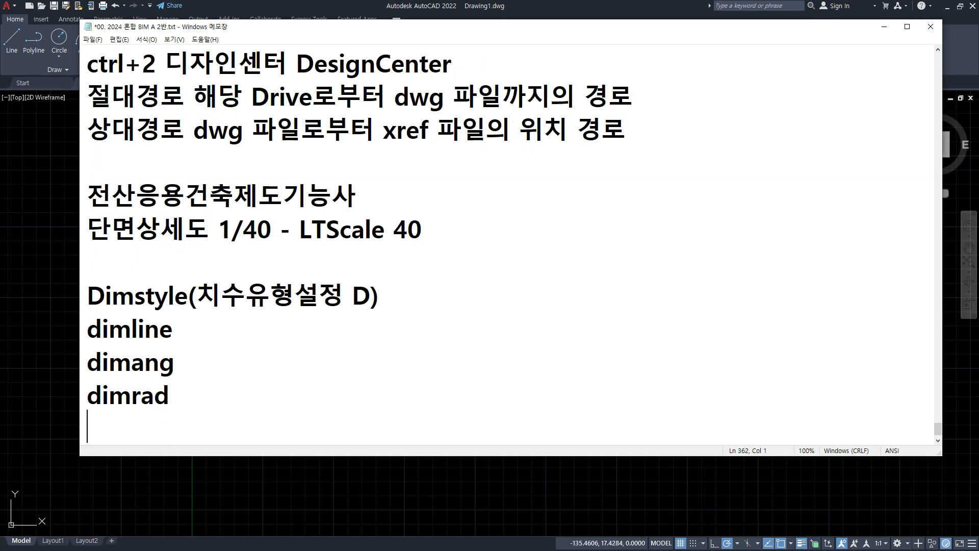
text(dimdia)
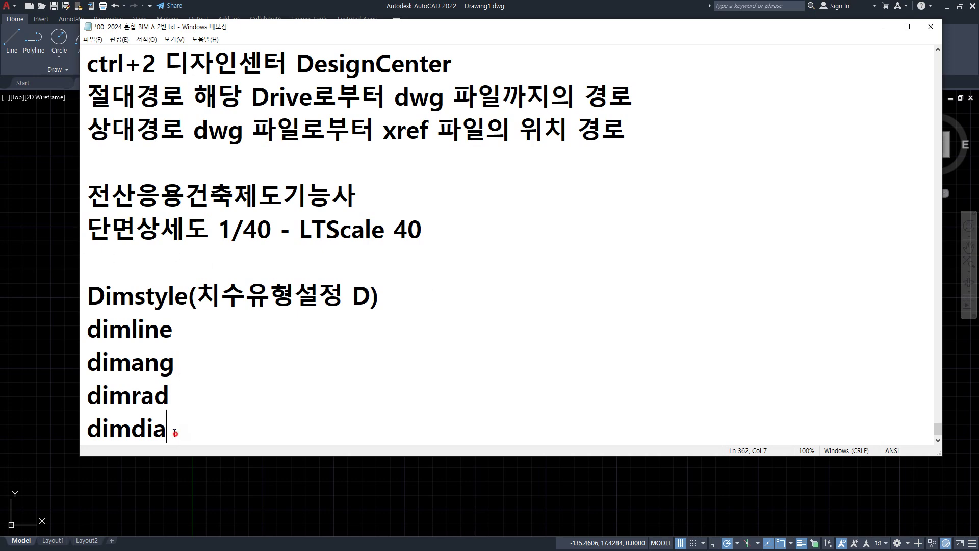
drag(175, 433, 32, 338)
key(Delete)
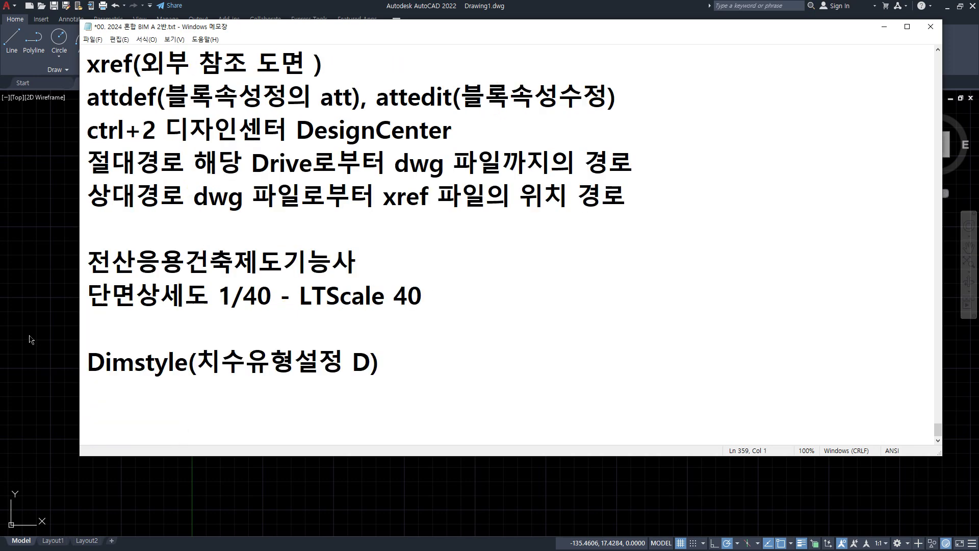
- Switch to AutoCAD and draw a 20 by 20 rectangle up and to the right of the origin
click(2, 273)
click(220, 357)
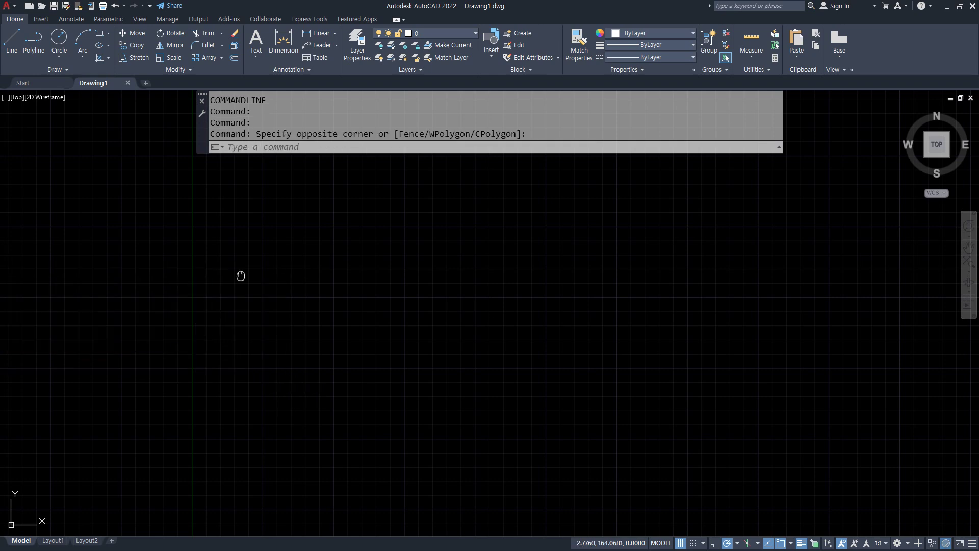
middle_drag(240, 276, 204, 204)
text(rec)
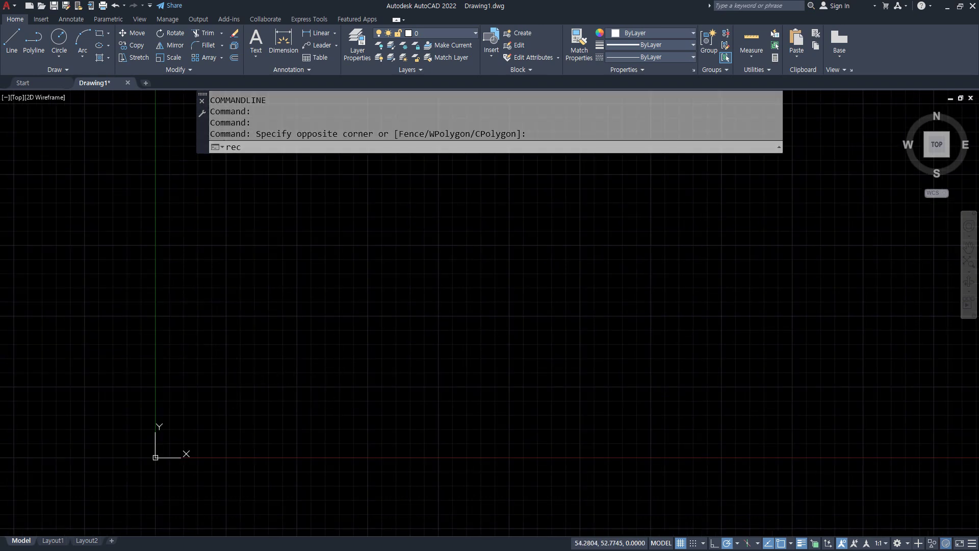
key(Return)
click(226, 385)
text(@20,)
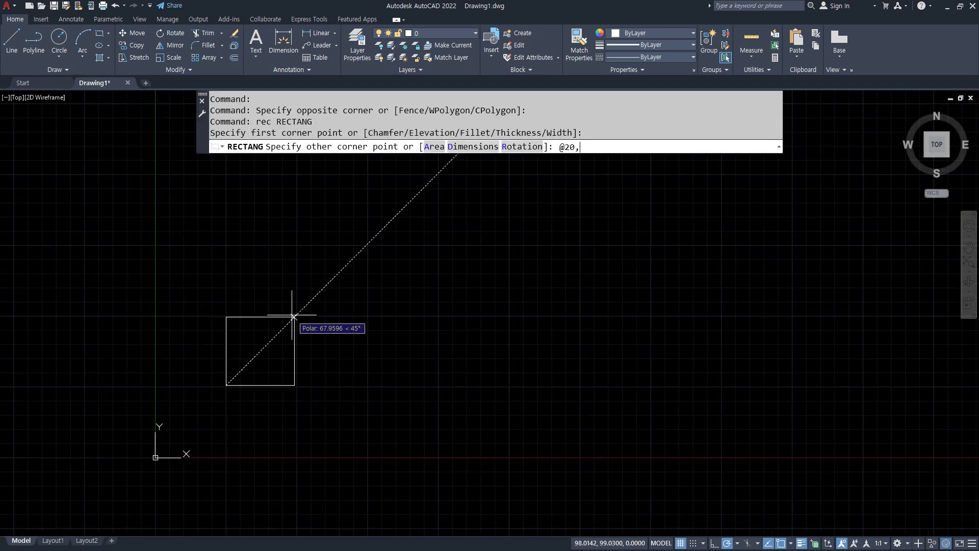
text(20)
key(Return)
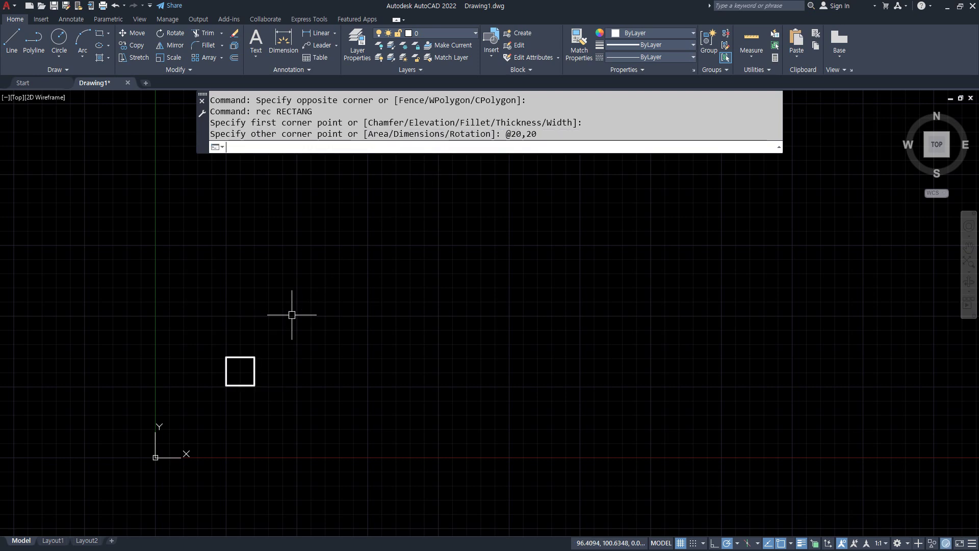
- Copy the square diagonally so that the copy's lower-left corner meets the original's upper-right corner
scroll(243, 385, up, 4)
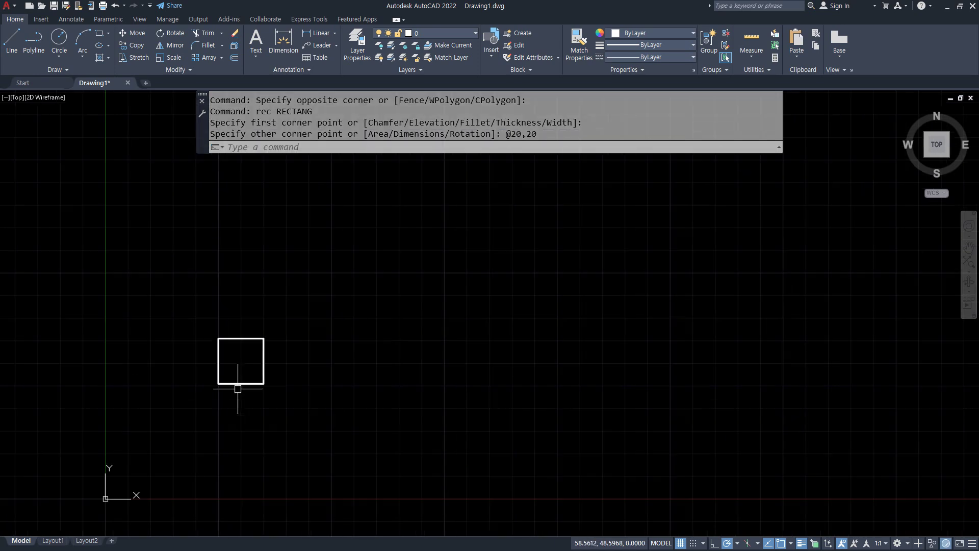
text(co)
key(Return)
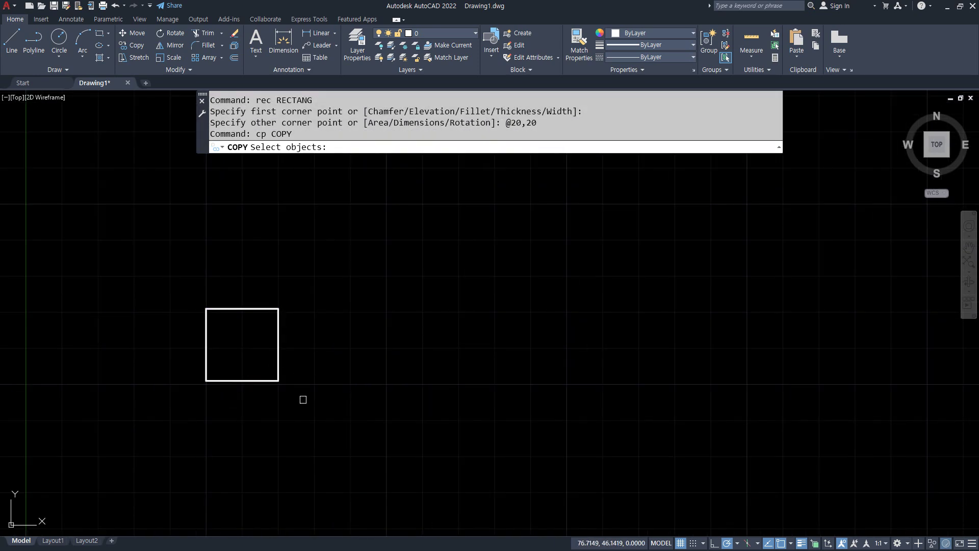
click(301, 398)
click(190, 292)
key(Return)
click(206, 380)
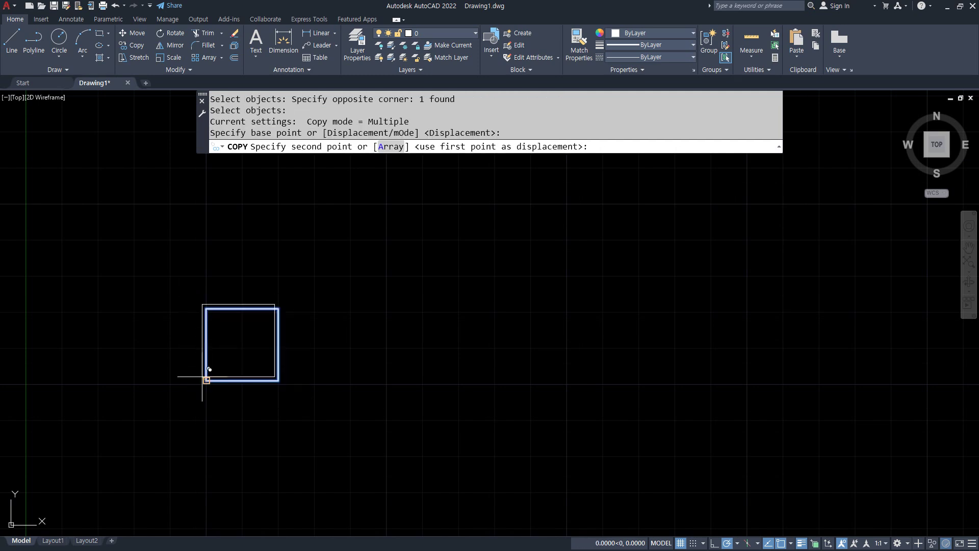
click(278, 308)
key(Return)
- Copy both squares upward as a 3-item array, offset from the lower square's bottom-right corner to the upper square's top-left corner
middle_drag(321, 355, 315, 399)
key(Return)
click(315, 400)
click(250, 334)
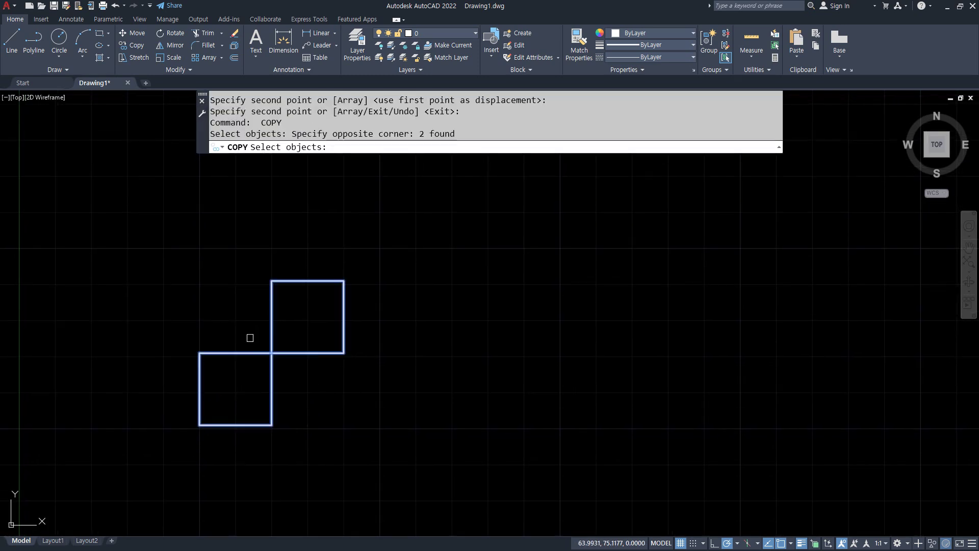
key(Return)
click(272, 425)
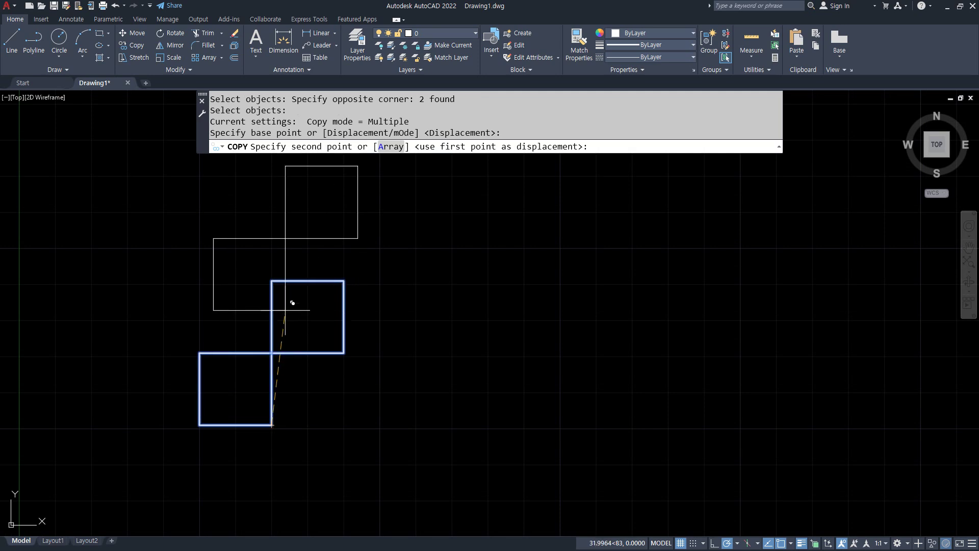
text(a)
key(Return)
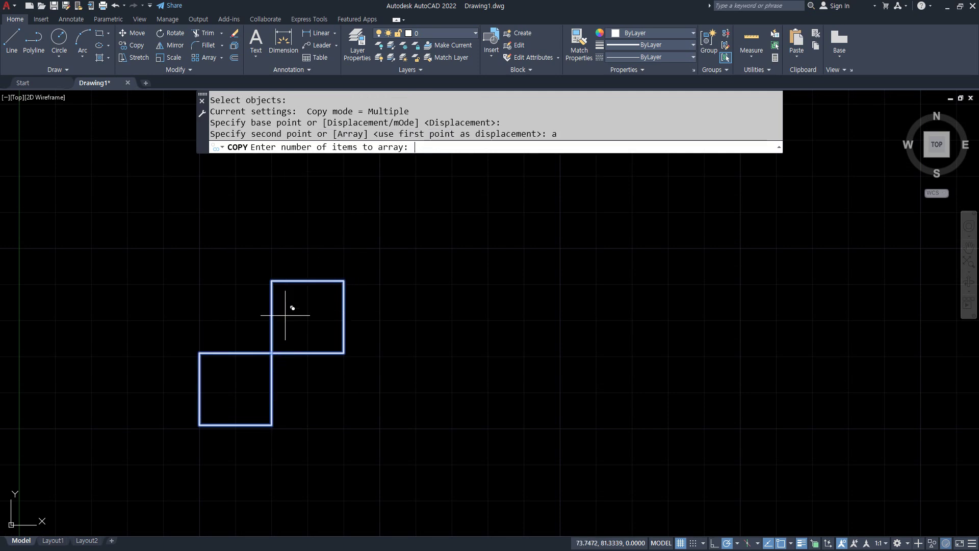
text(3)
key(Return)
click(273, 280)
key(Return)
- Erase the topmost square of the staggered column
scroll(328, 306, down, 3)
middle_drag(332, 294, 311, 313)
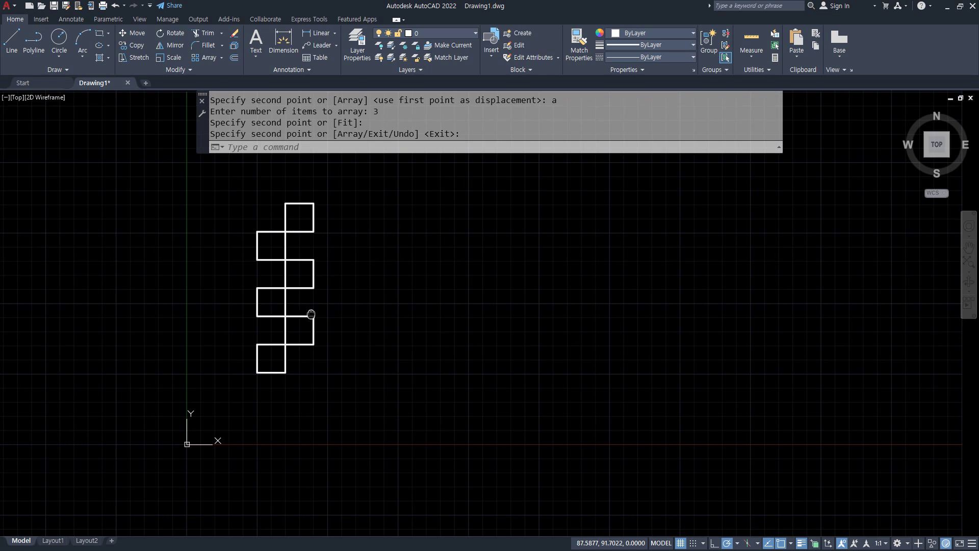
click(313, 219)
text(e)
key(Return)
- Copy the five staggered squares to the right as a 5-item array, spaced by two square widths
text(cp)
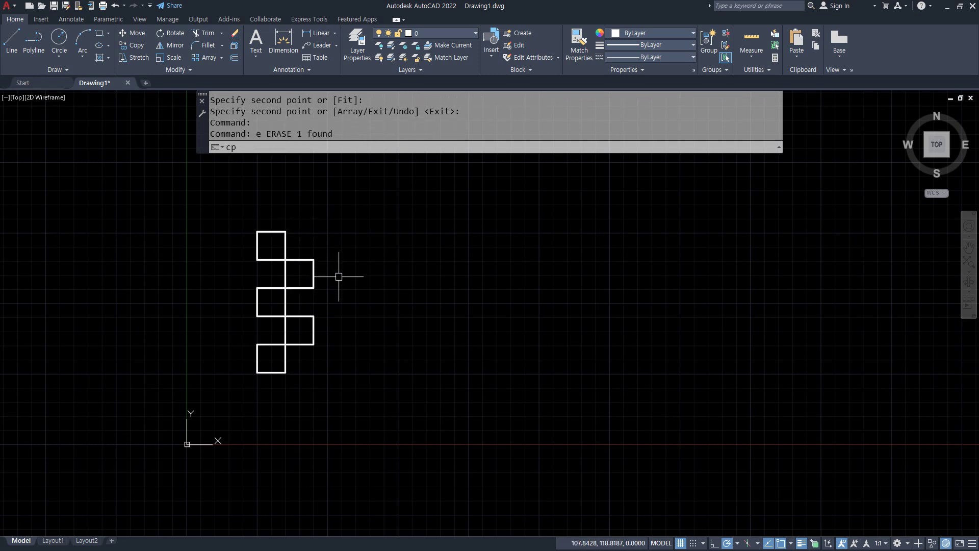
key(Return)
click(344, 234)
click(225, 363)
key(Return)
click(257, 343)
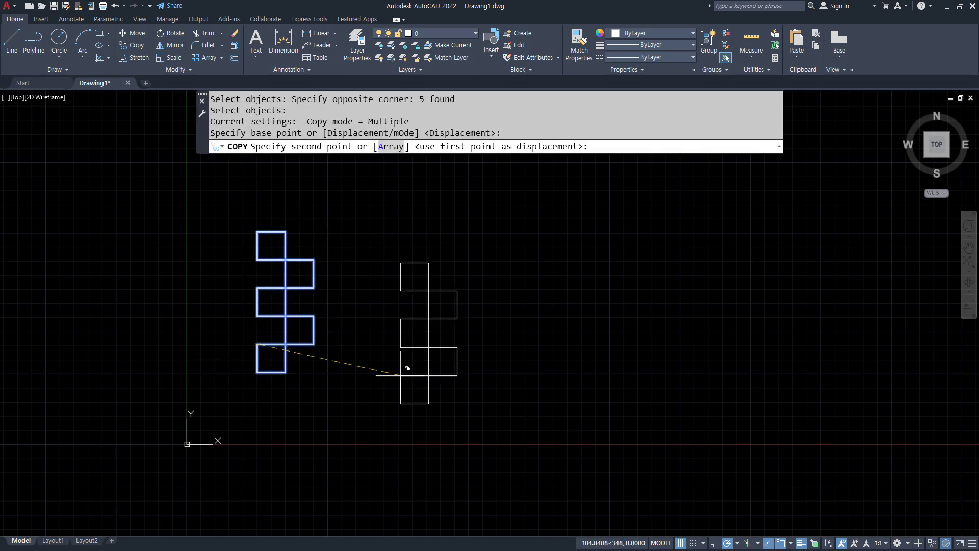
text(a)
key(Return)
text(5)
key(Return)
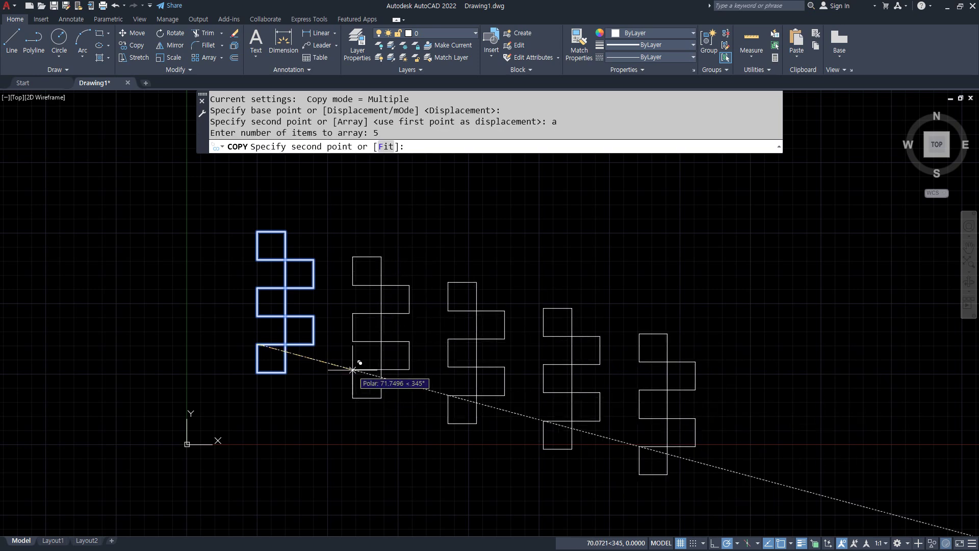
click(314, 344)
key(Return)
- Erase the two squares protruding from the right edge of the checkerboard pattern
click(583, 359)
click(520, 258)
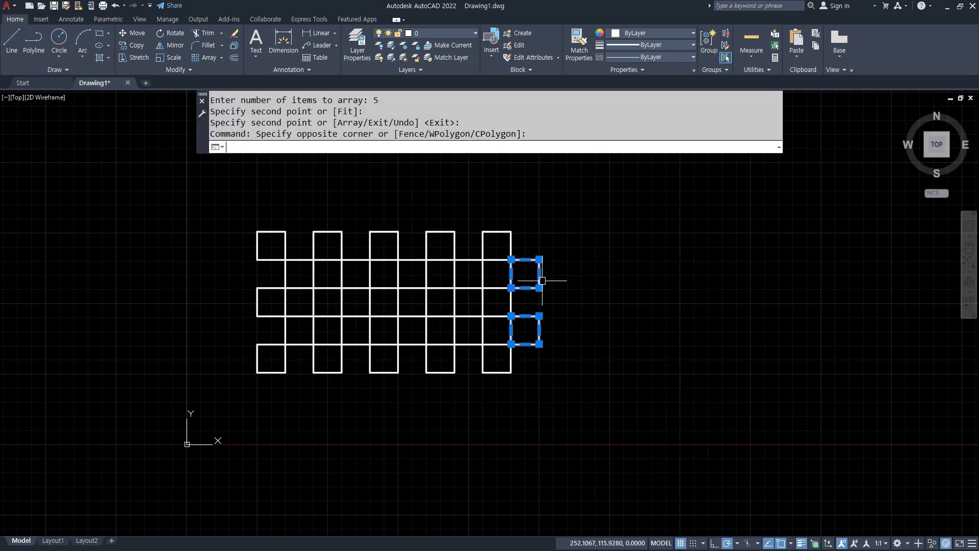
text(e)
key(Return)
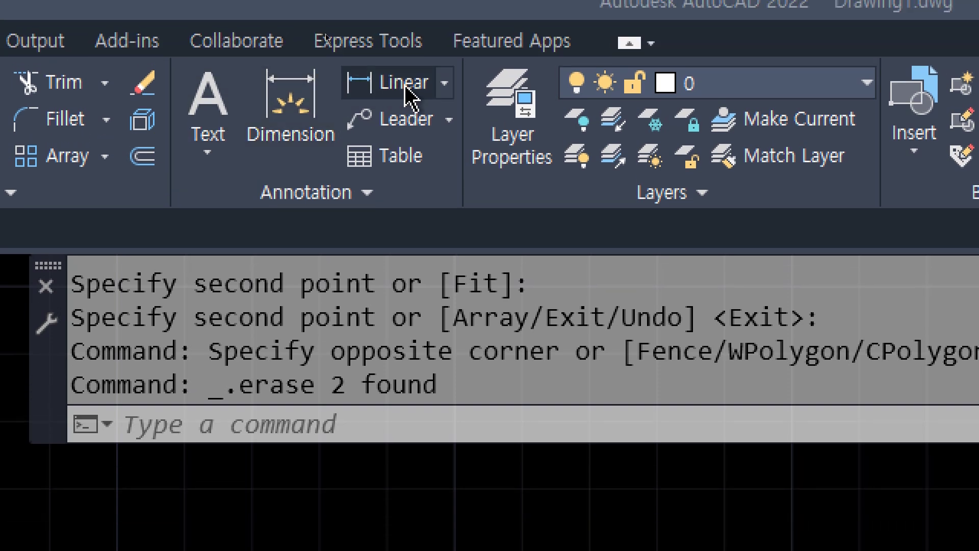
click(444, 84)
click(443, 91)
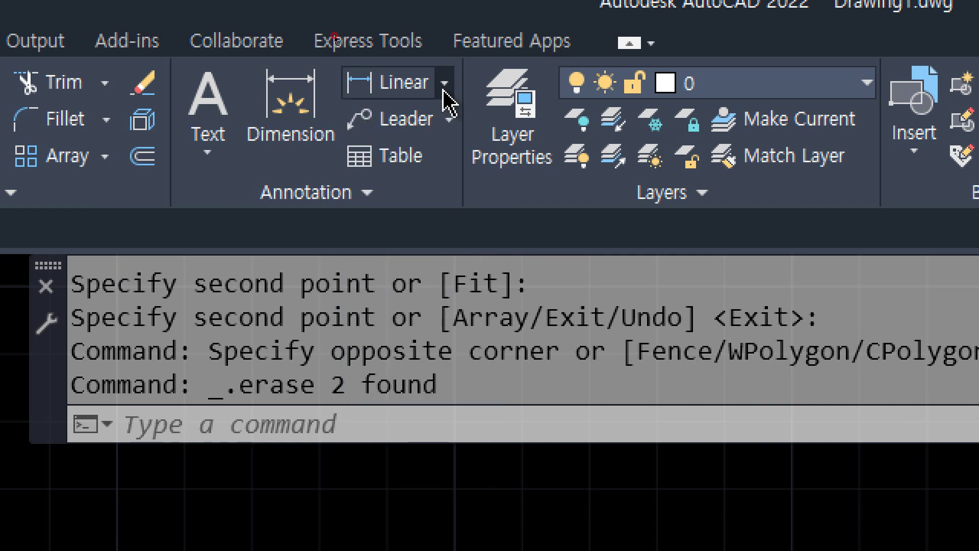
click(448, 120)
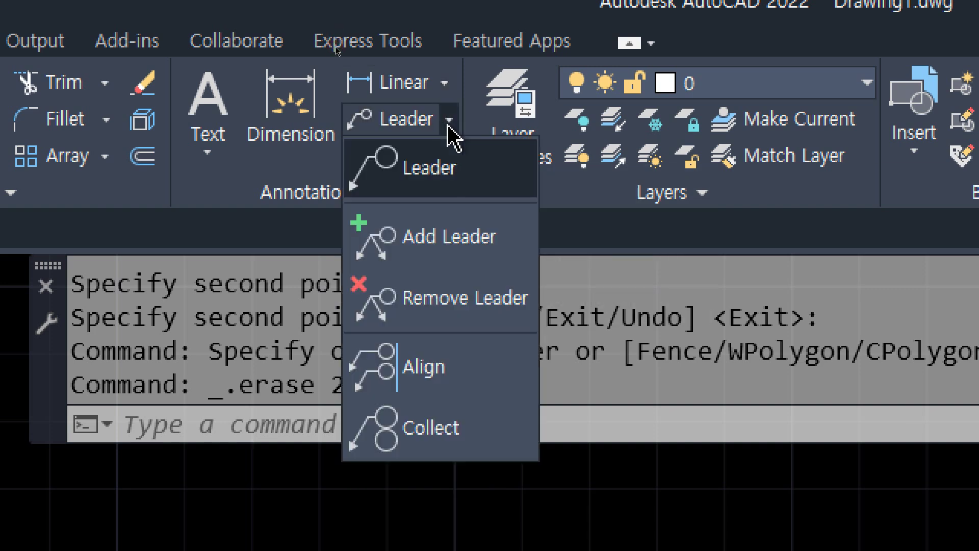
click(448, 125)
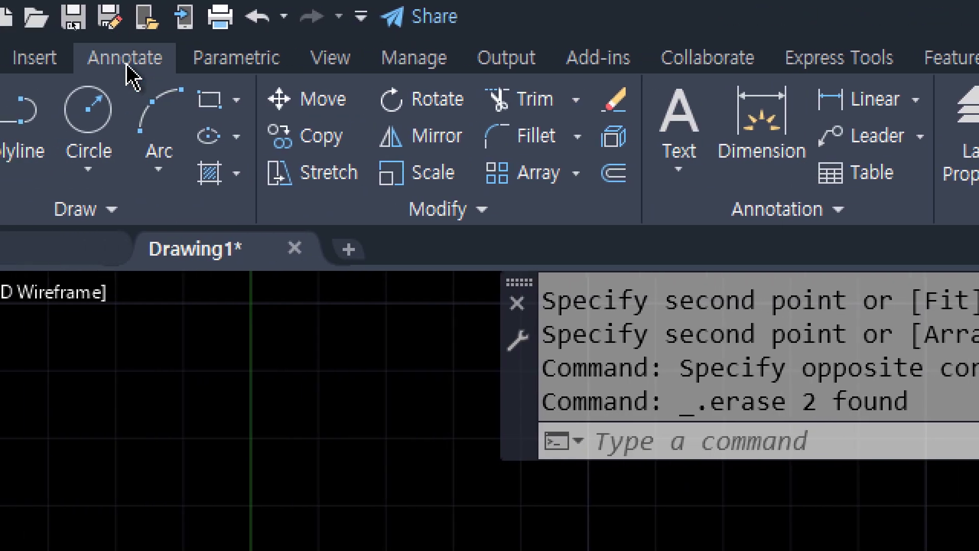
- Dimension the width of the pattern's top-left square with the Dimension tool, placing the dimension above it
click(207, 65)
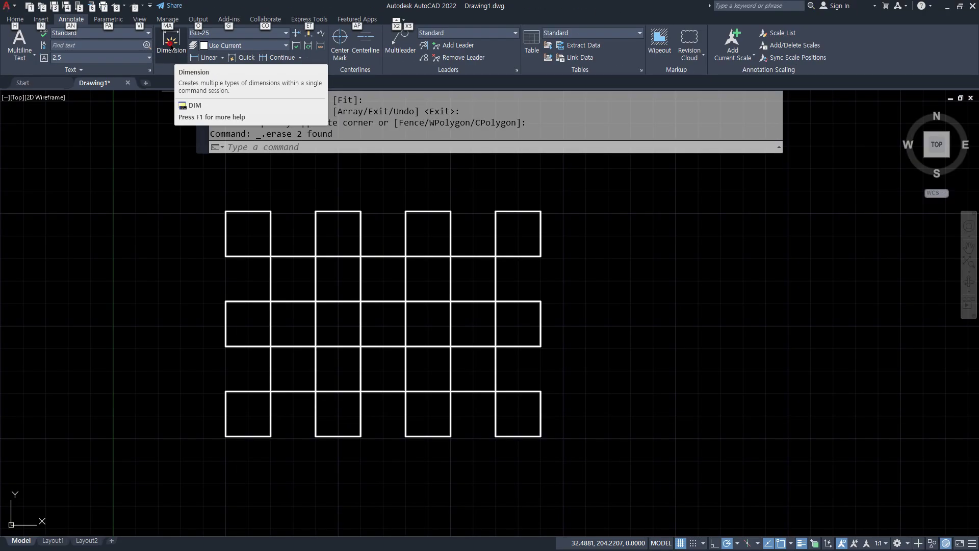
click(168, 77)
scroll(241, 206, up, 2)
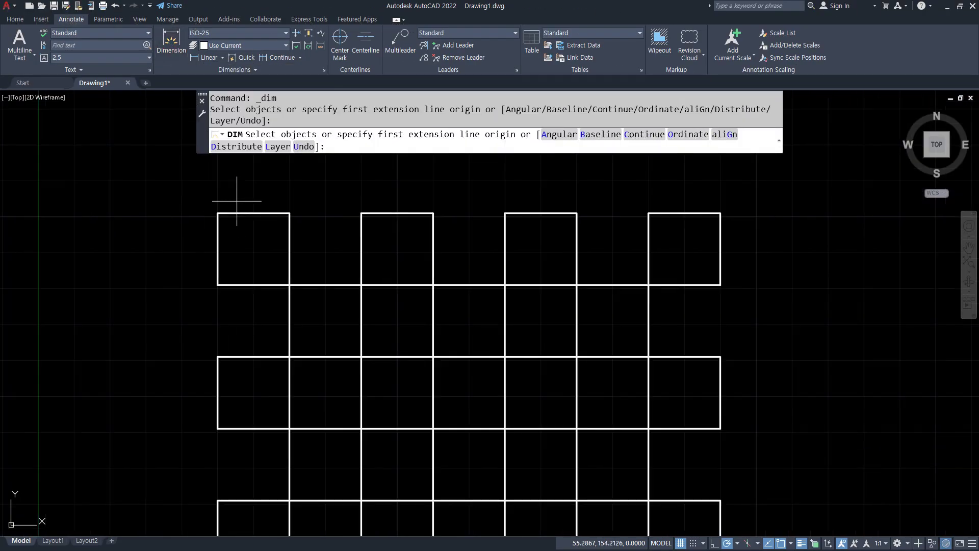
middle_drag(236, 200, 236, 245)
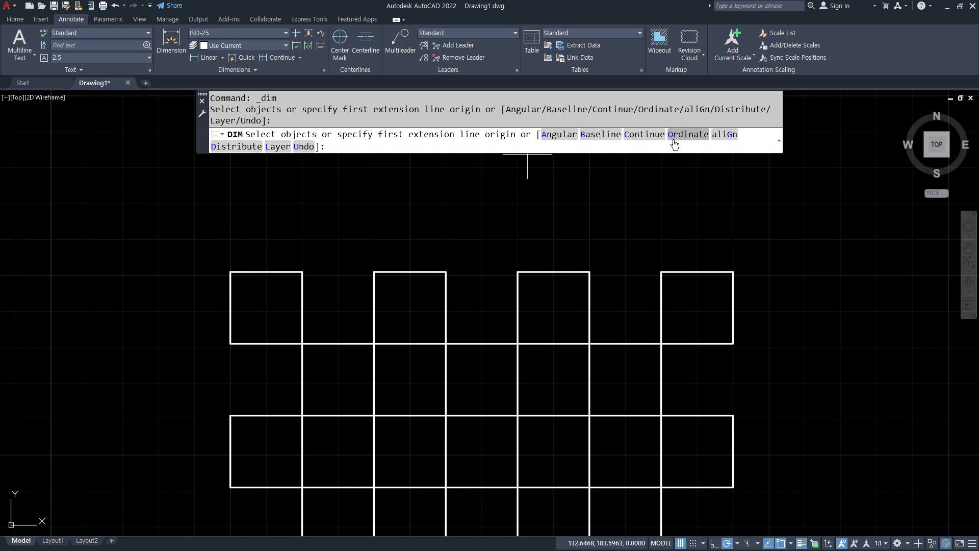
click(230, 272)
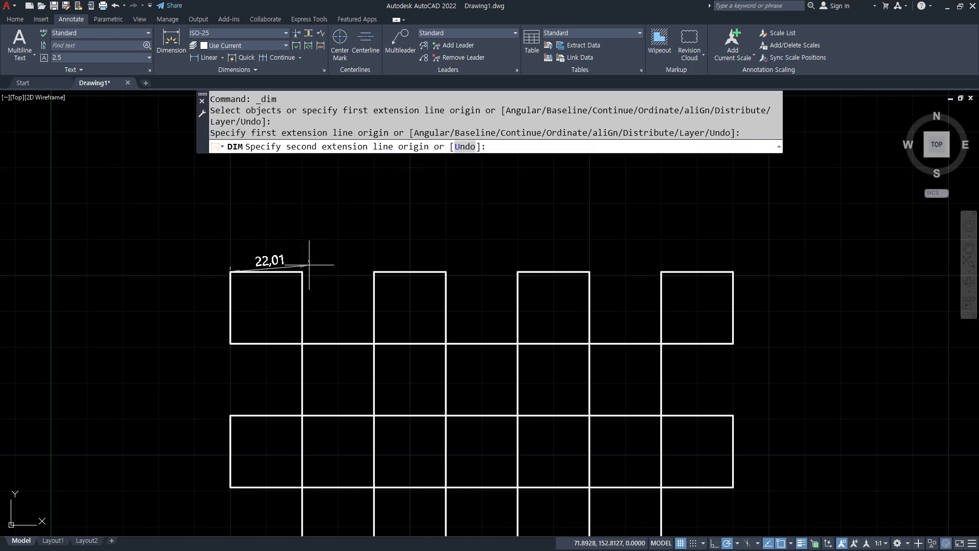
click(303, 272)
click(269, 239)
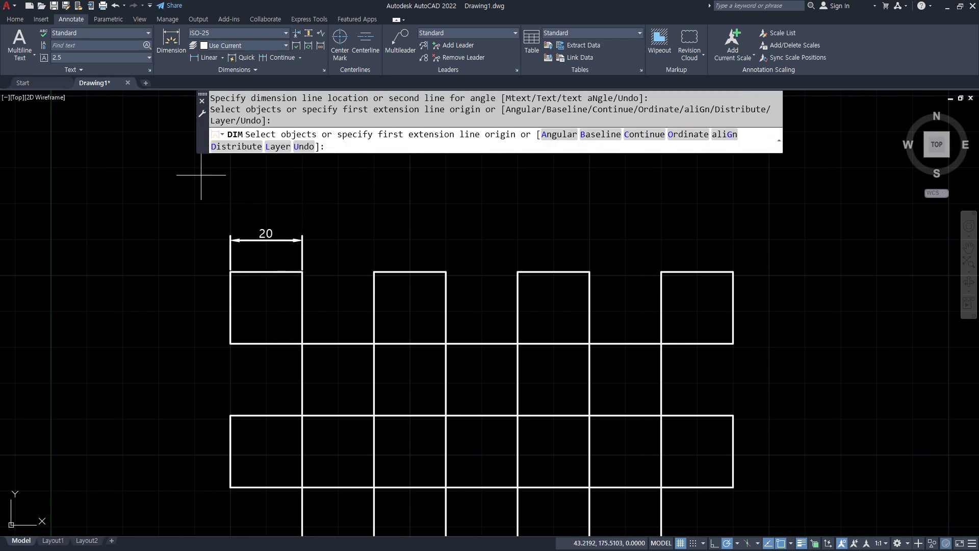
- Dimension the height of the pattern's top-left square, placing the dimension to its left
click(171, 42)
click(230, 271)
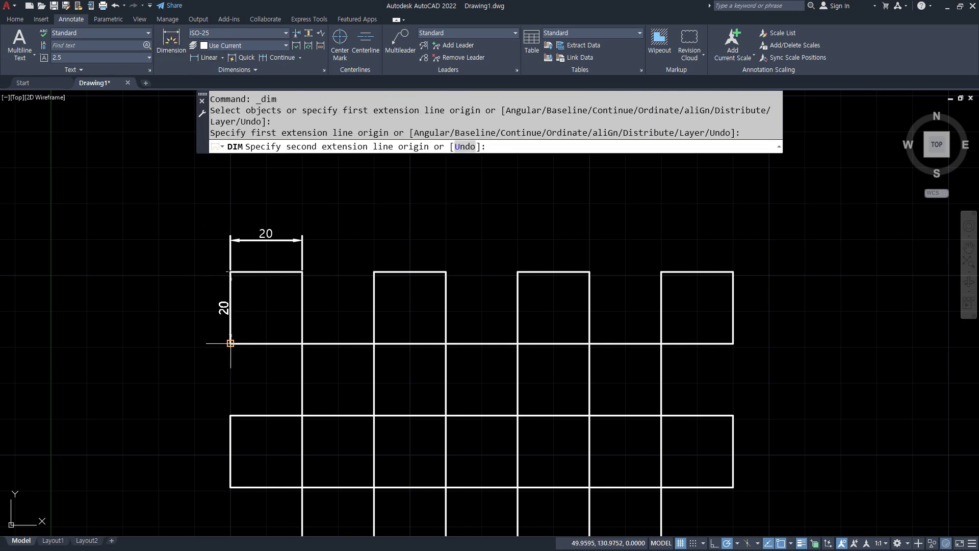
click(231, 343)
click(201, 307)
- Leave the Dimension tool and erase the width and height dimensions of the top-left square
click(253, 236)
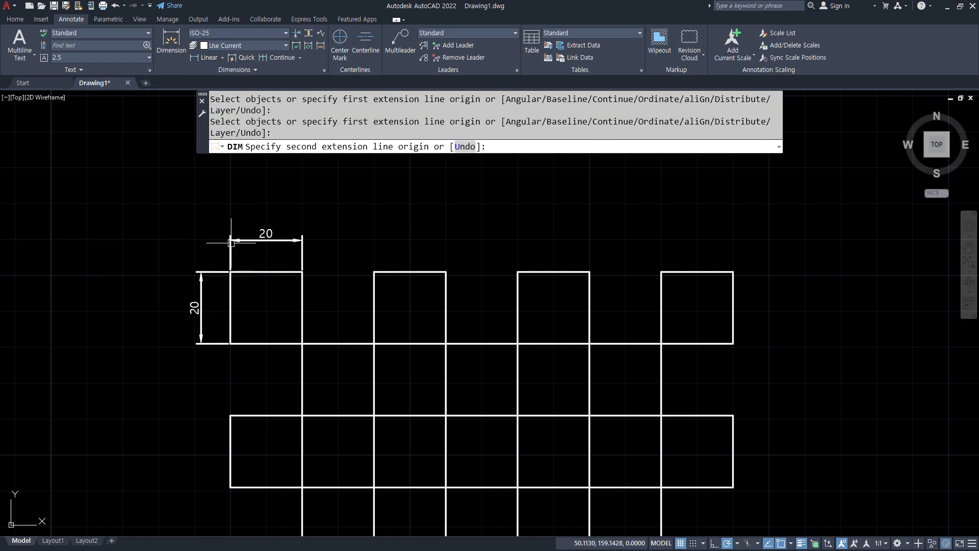
key(Escape)
click(246, 242)
click(197, 276)
key(Delete)
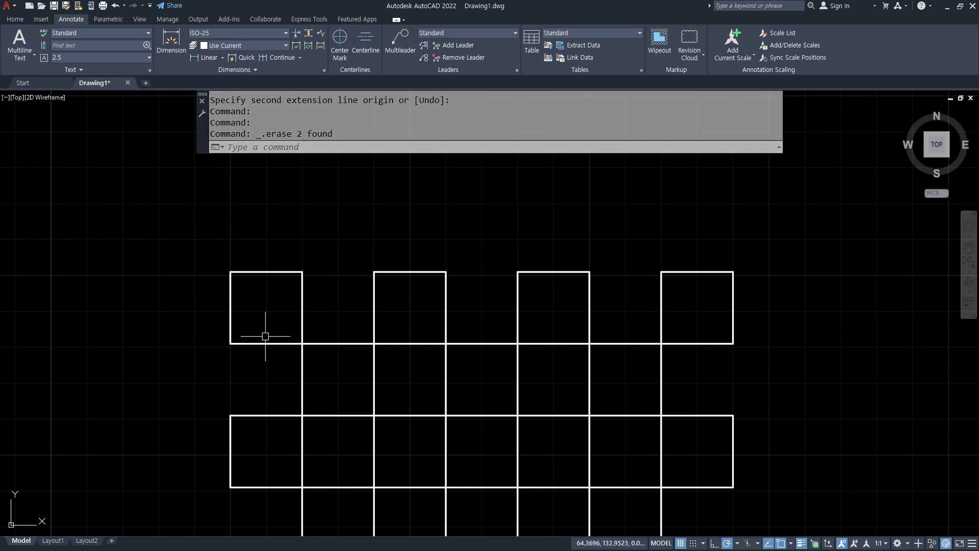
click(222, 59)
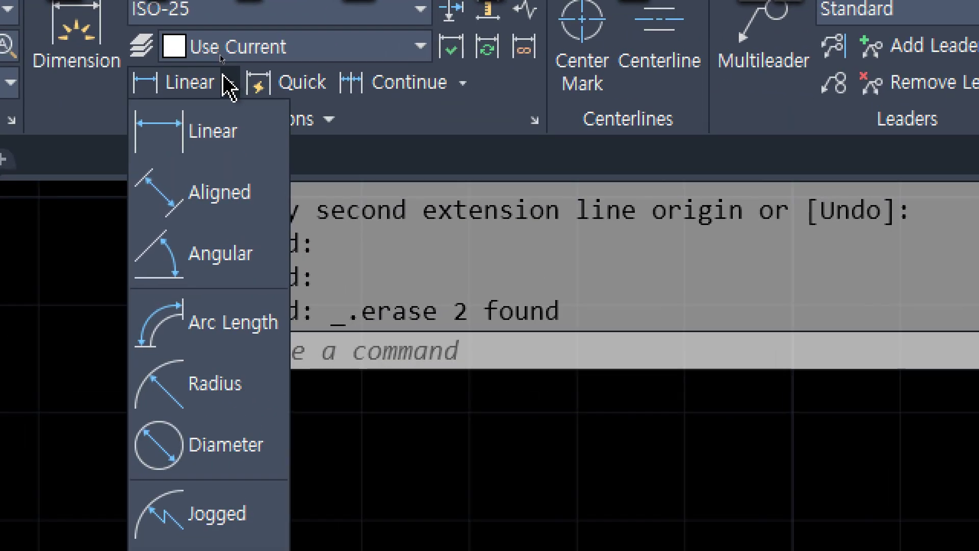
click(222, 57)
click(230, 84)
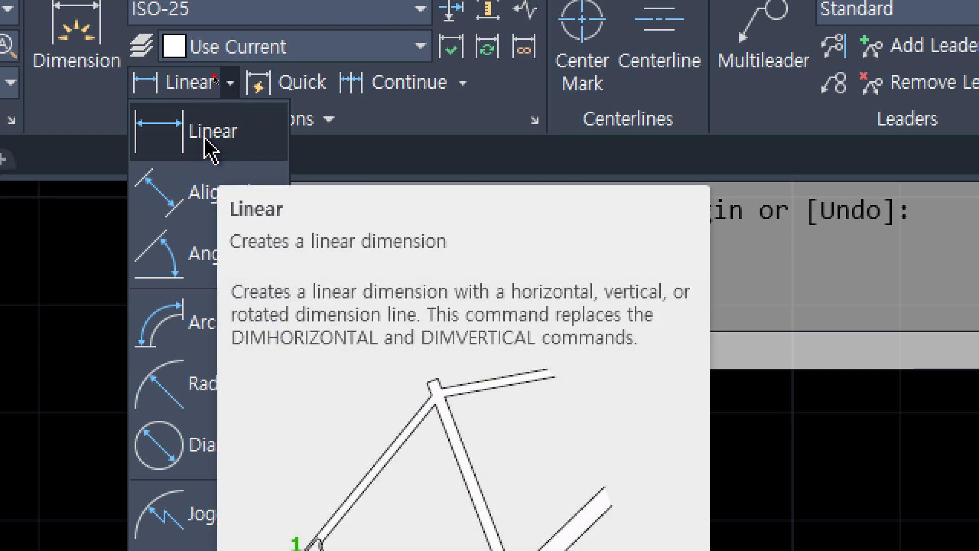
click(211, 148)
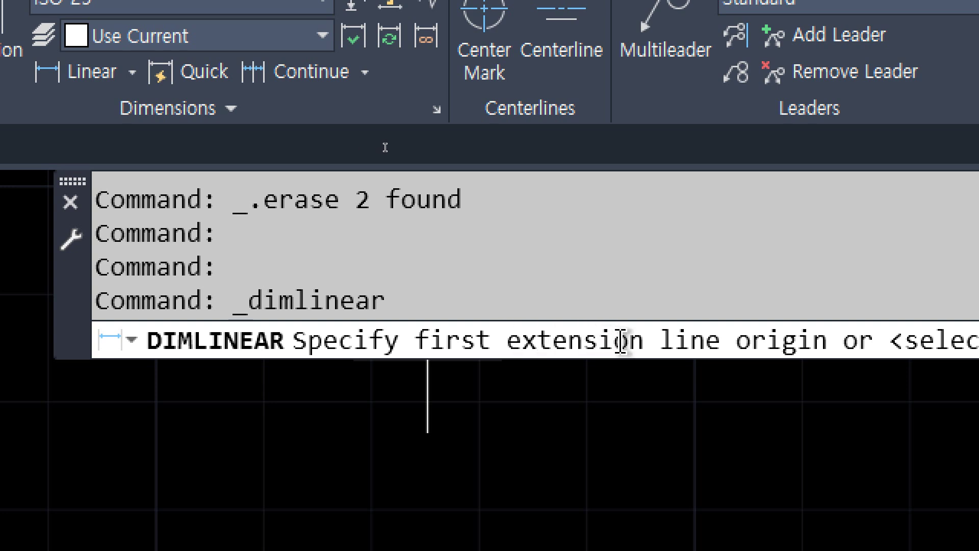
key(Escape)
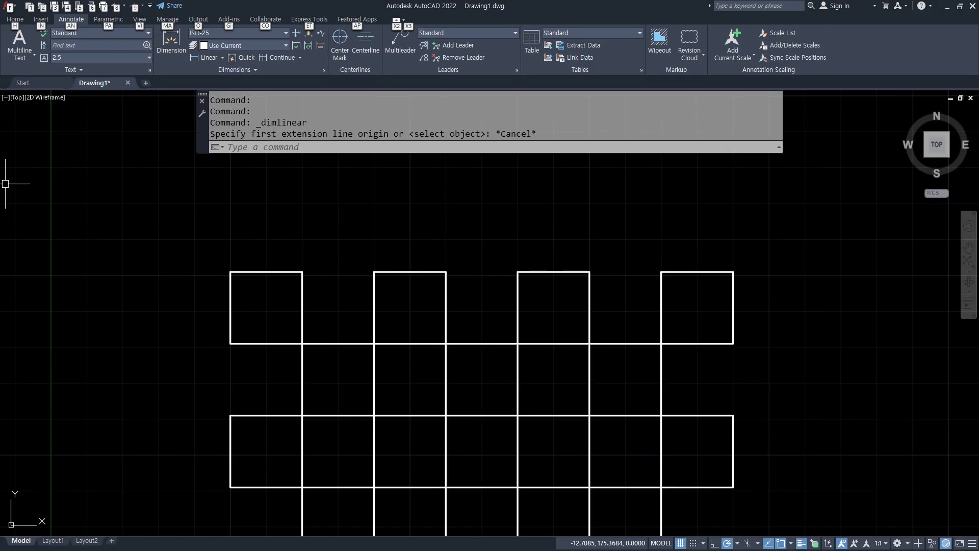
- Switch to the Notepad notes and add the lines 치수보조선, 치수선, 화살표 and 치수문자 below the Dimstyle entry
key(alt+Tab)
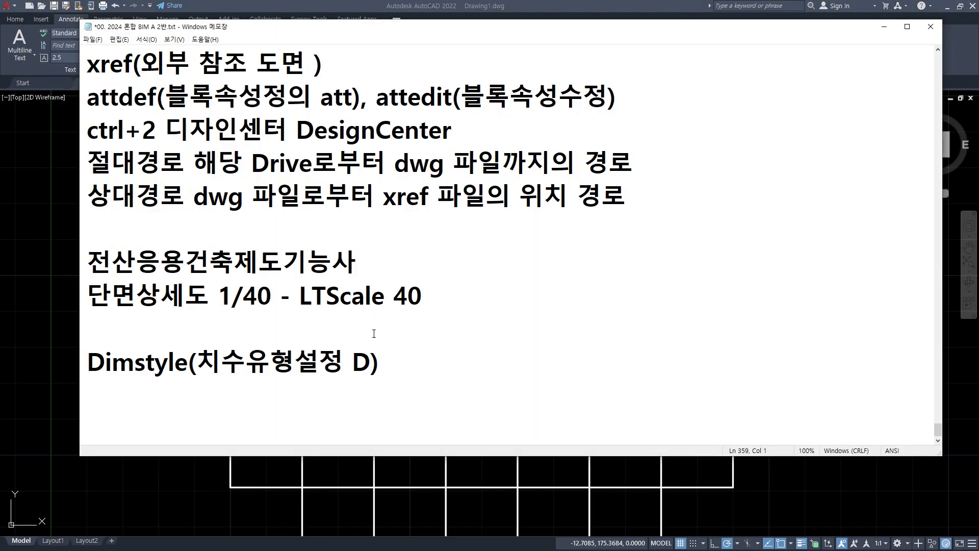
text(치수보)
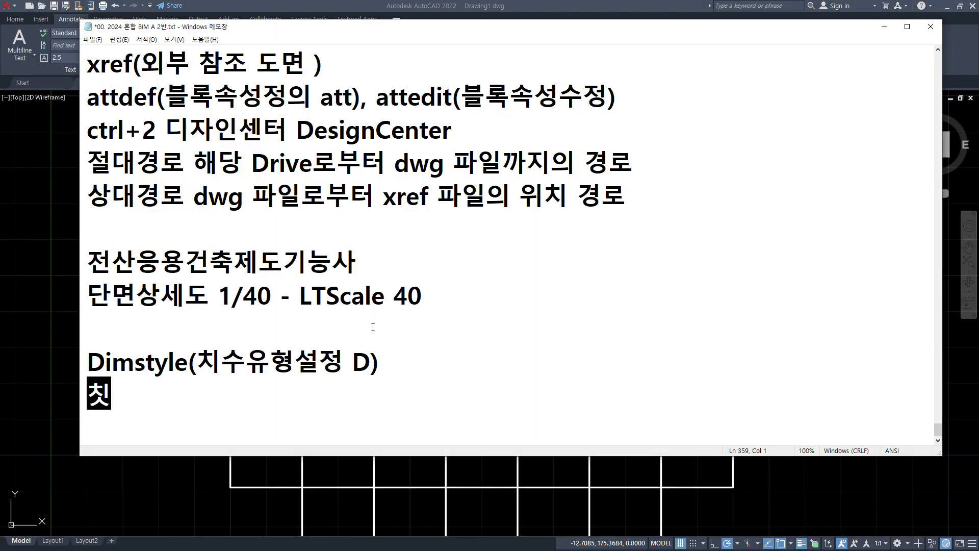
text(조선)
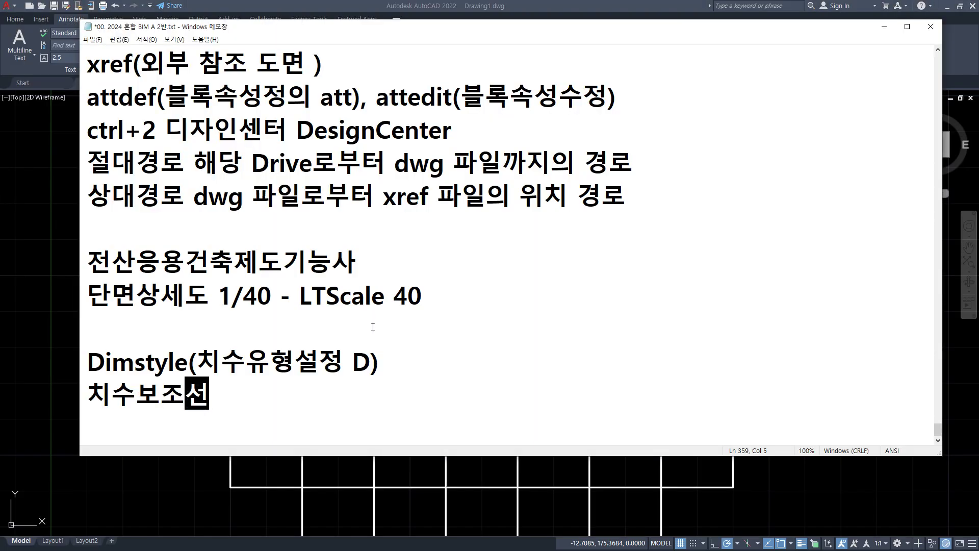
key(Return)
text(치수선)
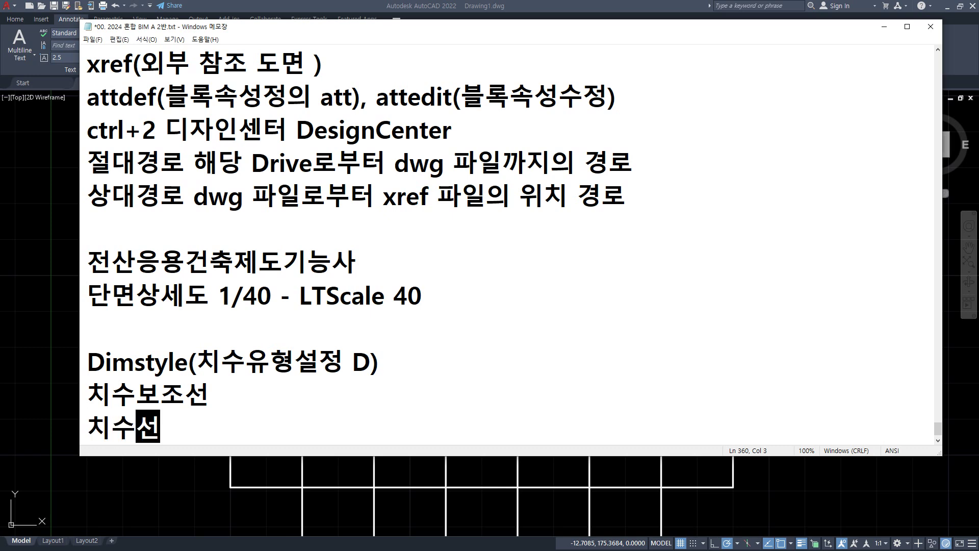
key(Return)
text(화)
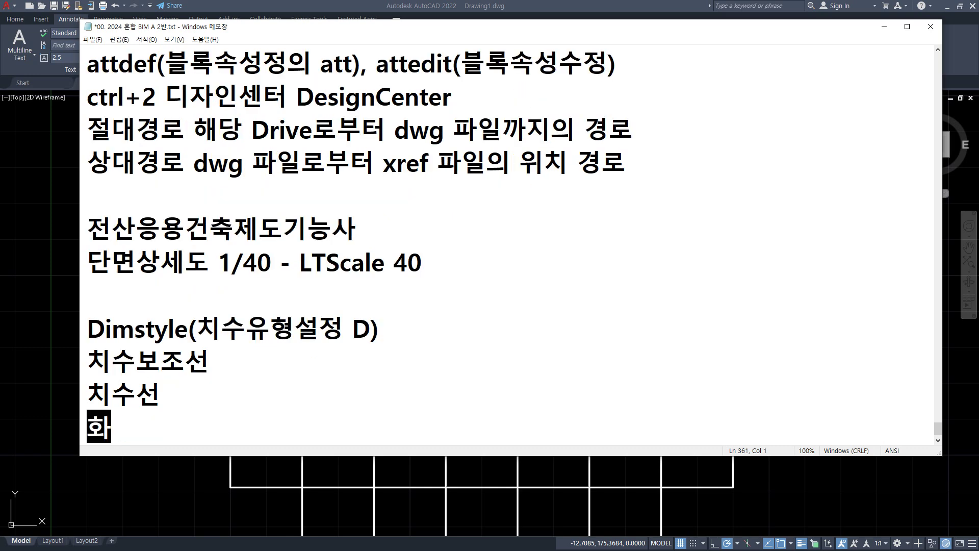
text(삽표)
key(Return)
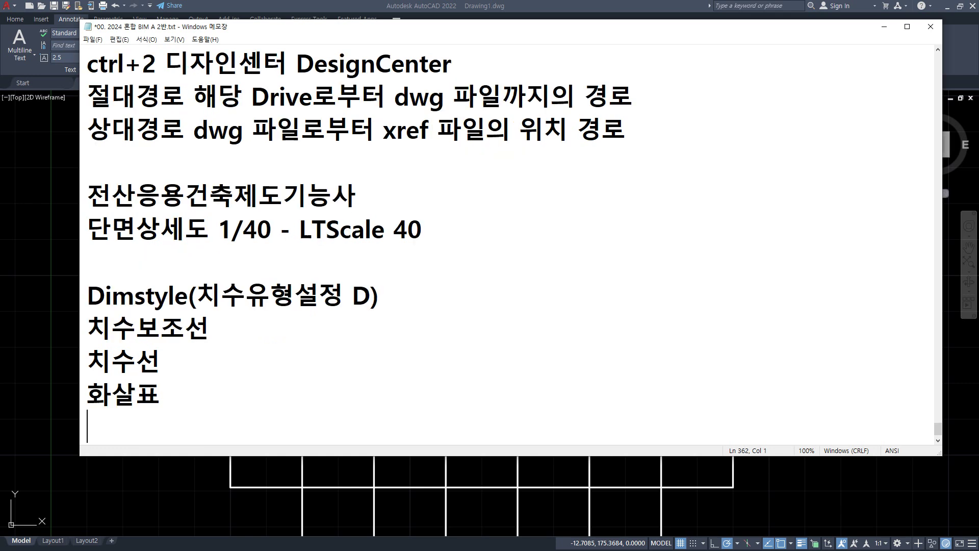
text(치수문자)
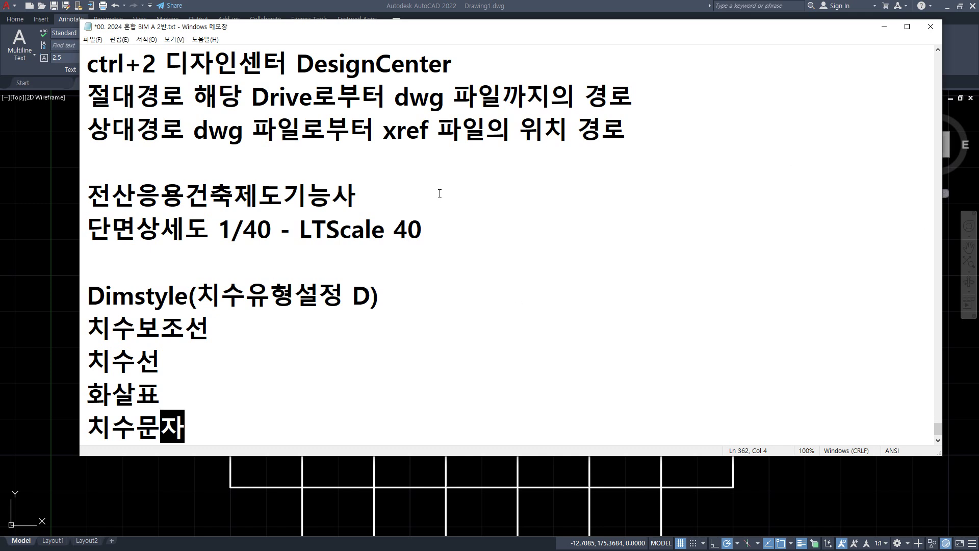
drag(227, 343, 83, 341)
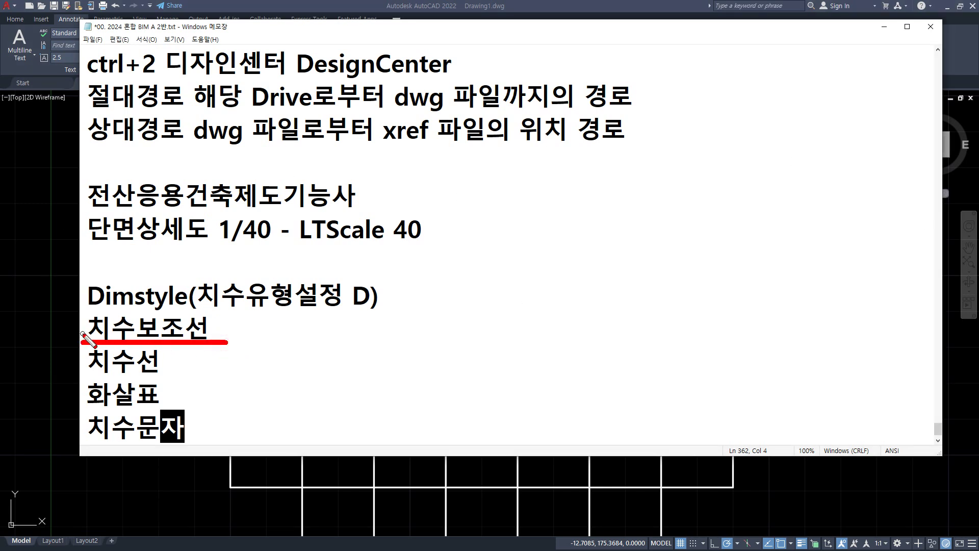
key(Escape)
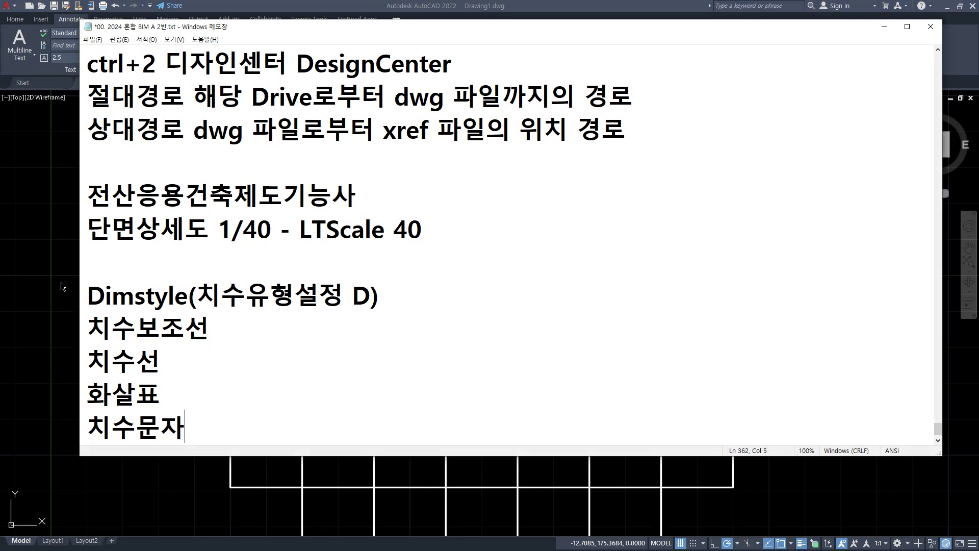
- Switch back to AutoCAD and add a linear dimension across the top-left square's width, placed above the square
click(58, 277)
click(204, 57)
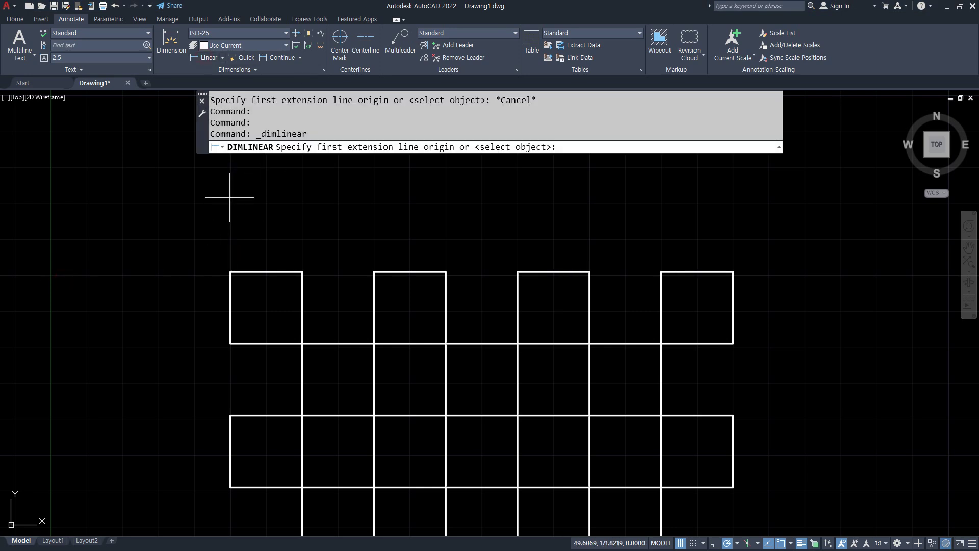
scroll(239, 226, up, 2)
click(224, 296)
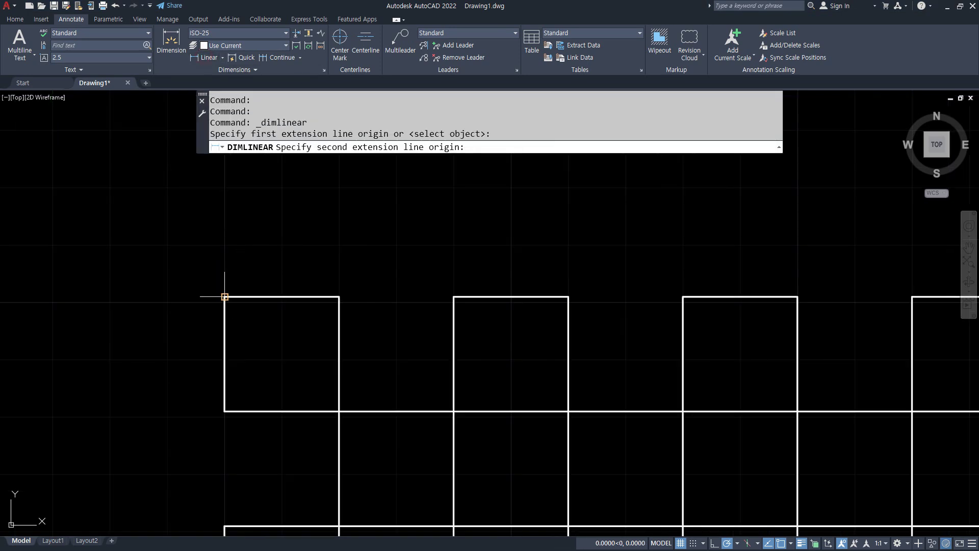
scroll(226, 268, up, 4)
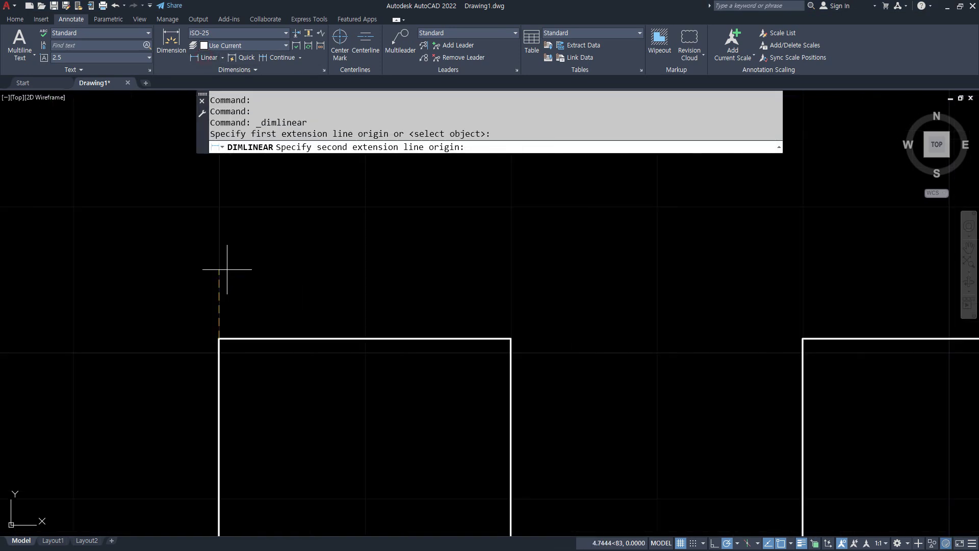
click(508, 337)
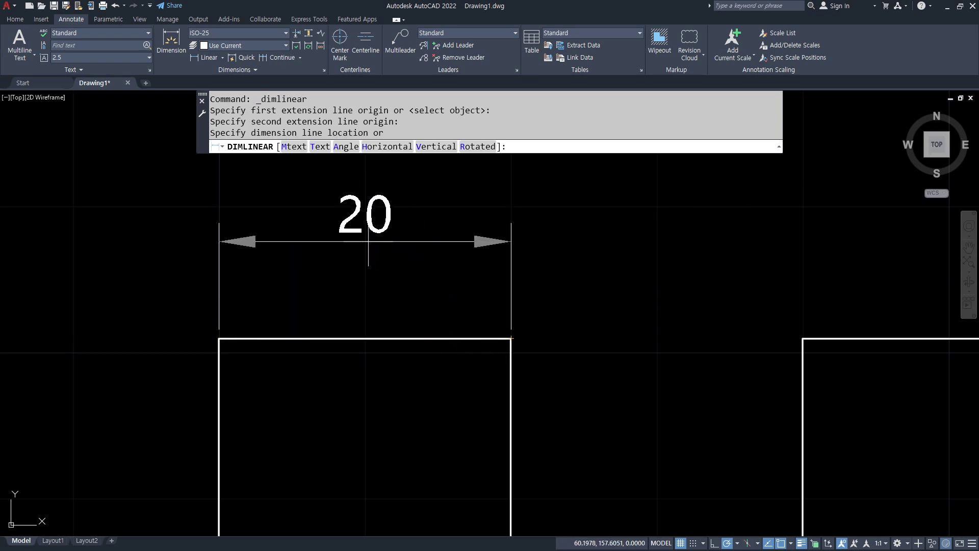
mouse_move(312, 260)
mouse_down()
mouse_move(304, 238)
mouse_move(316, 263)
mouse_up()
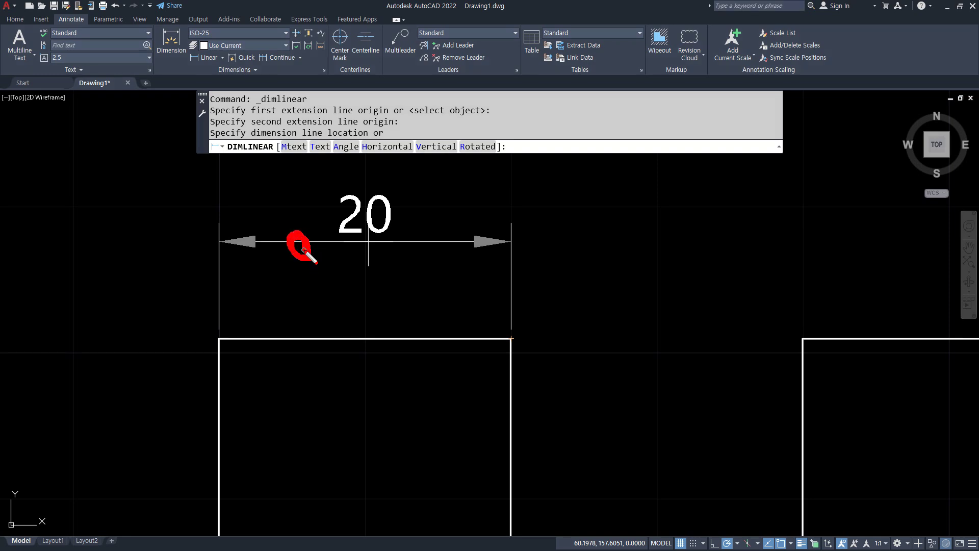
click(309, 220)
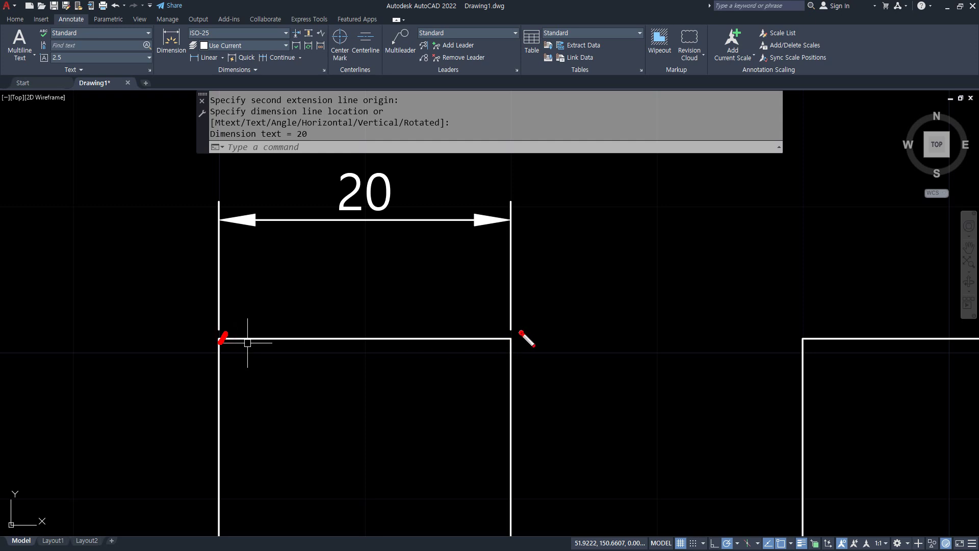
drag(521, 332, 502, 340)
drag(240, 345, 490, 347)
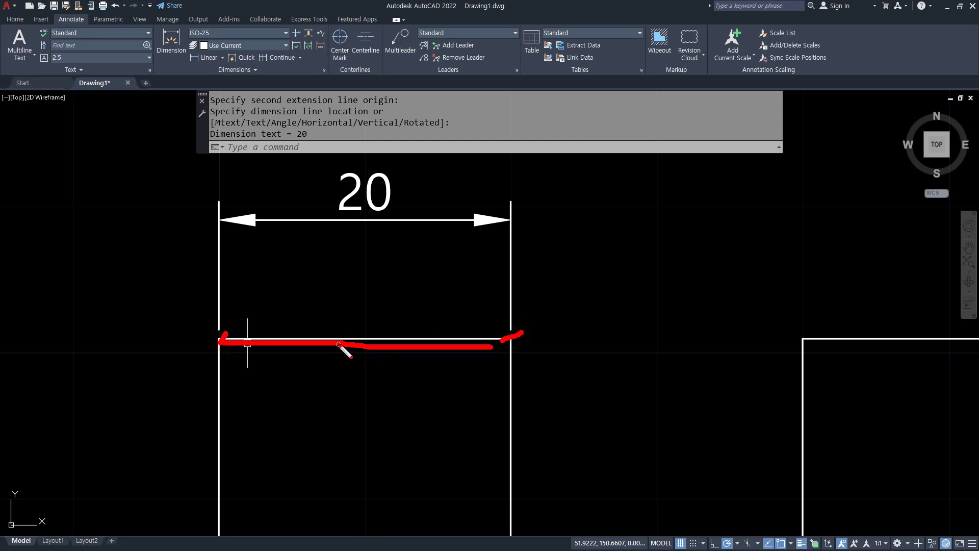
drag(377, 334, 368, 253)
mouse_move(357, 231)
mouse_down()
mouse_move(408, 204)
mouse_move(368, 226)
mouse_up()
key(Delete)
mouse_move(233, 274)
mouse_down()
mouse_move(221, 280)
mouse_move(233, 276)
mouse_up()
mouse_move(522, 262)
mouse_down()
mouse_move(506, 276)
mouse_move(517, 280)
mouse_up()
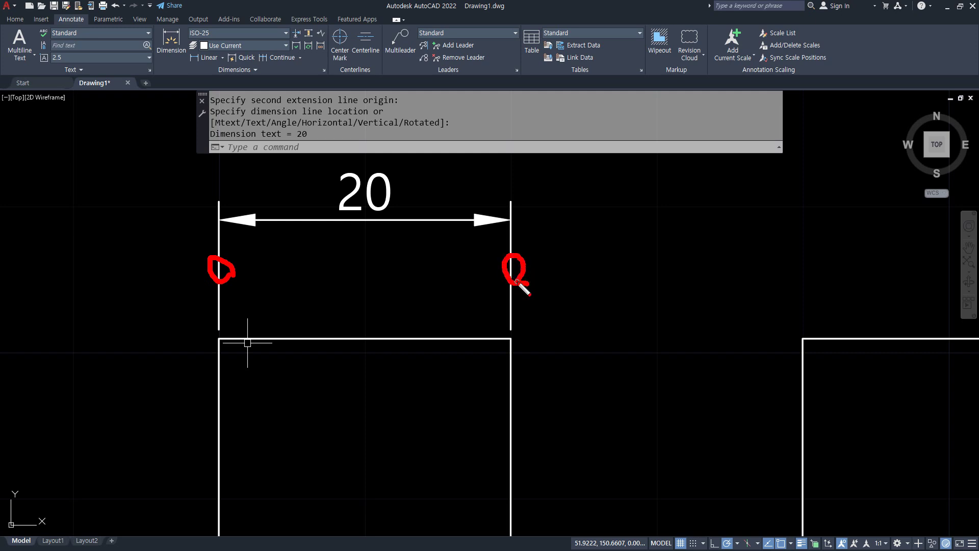
mouse_move(375, 226)
mouse_down()
mouse_move(374, 209)
mouse_move(376, 225)
mouse_up()
mouse_move(252, 240)
mouse_down()
mouse_move(238, 205)
mouse_move(255, 239)
mouse_up()
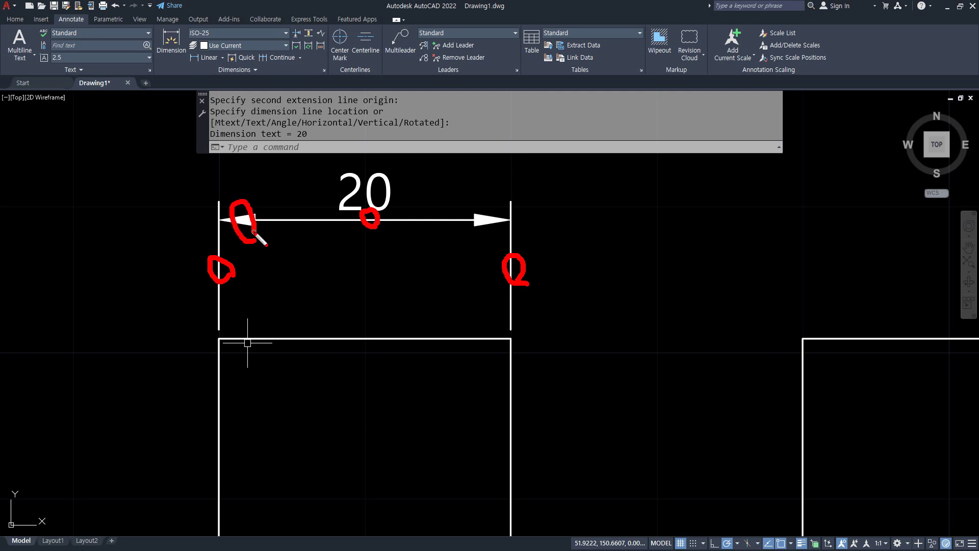
mouse_move(390, 209)
mouse_down()
mouse_move(351, 185)
mouse_move(397, 202)
mouse_up()
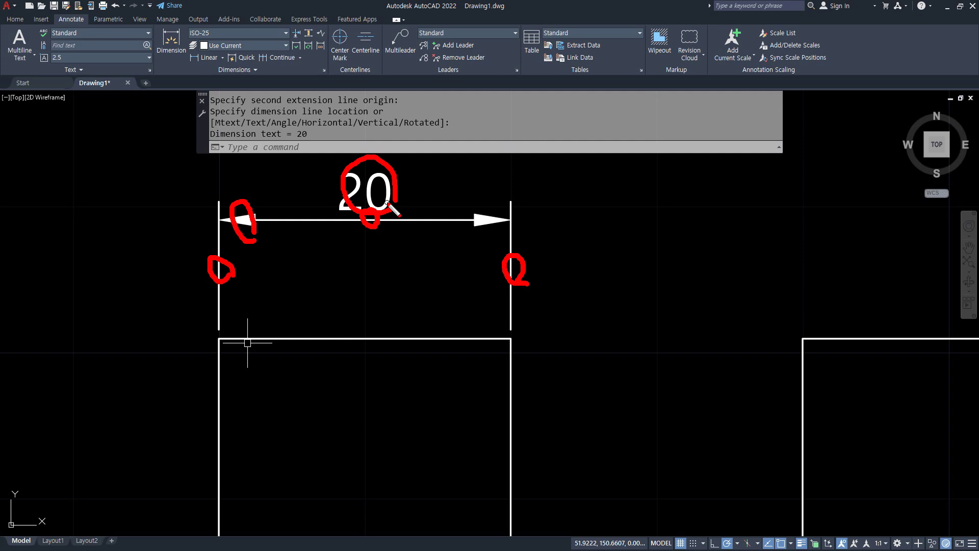
key(e)
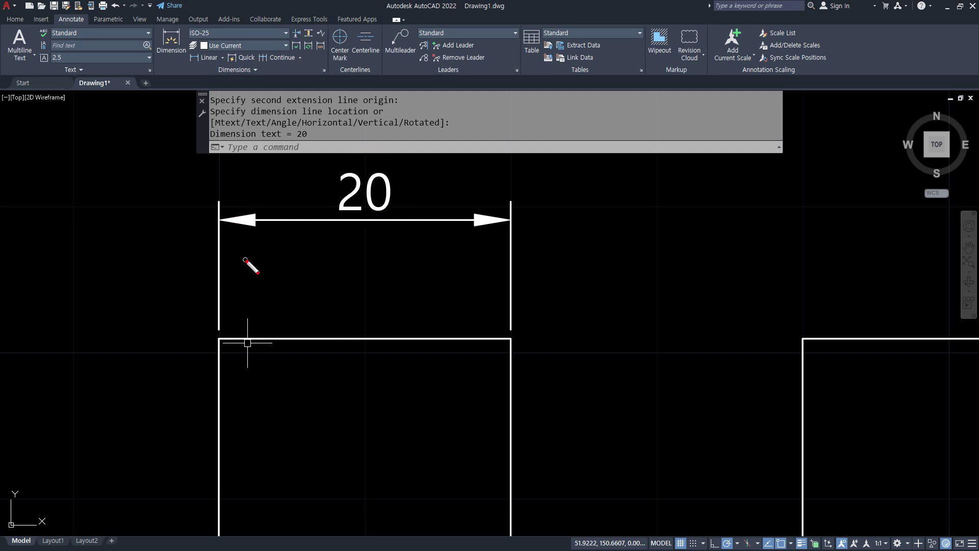
mouse_move(220, 356)
mouse_down()
mouse_move(209, 328)
mouse_move(232, 357)
mouse_up()
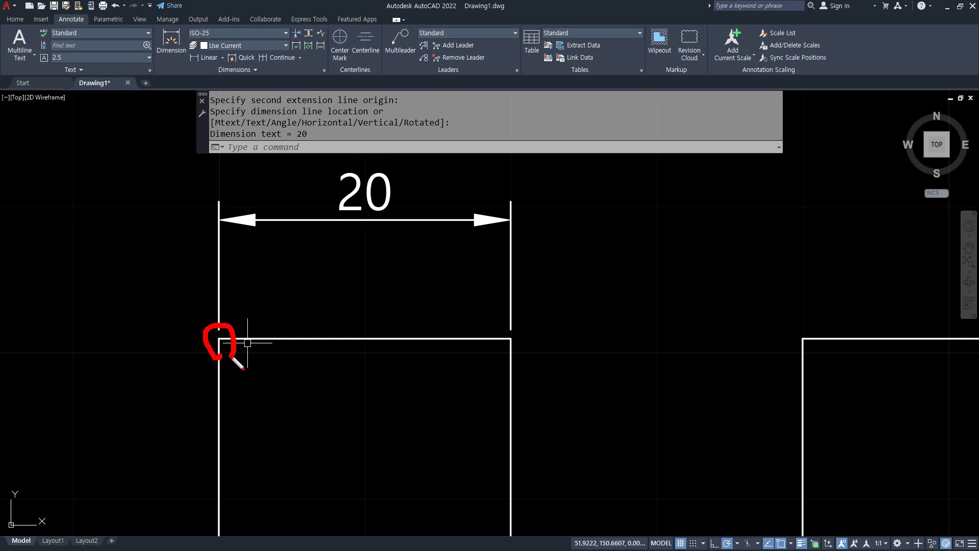
mouse_move(223, 281)
mouse_down()
mouse_move(213, 266)
mouse_move(224, 288)
mouse_move(169, 271)
mouse_up()
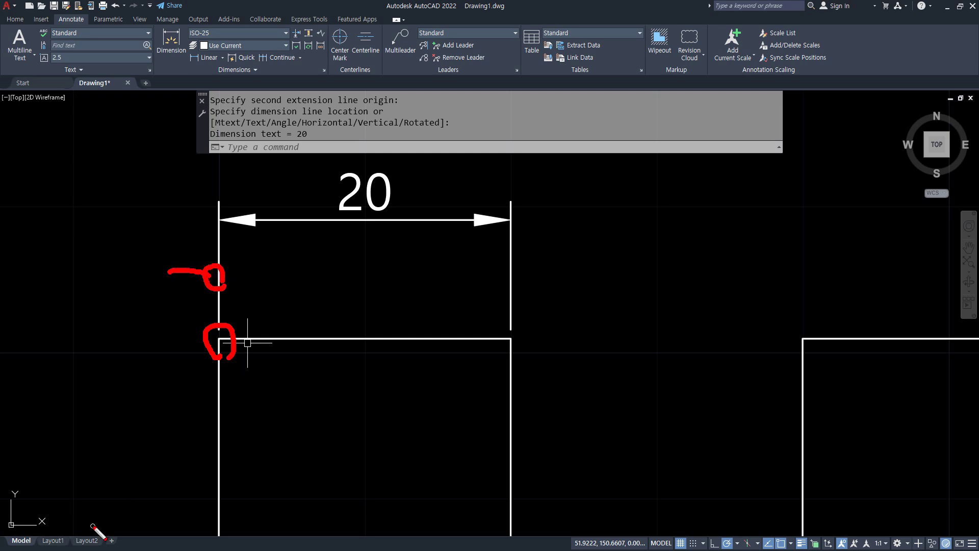
mouse_move(512, 348)
mouse_down()
mouse_move(521, 338)
mouse_move(510, 348)
mouse_up()
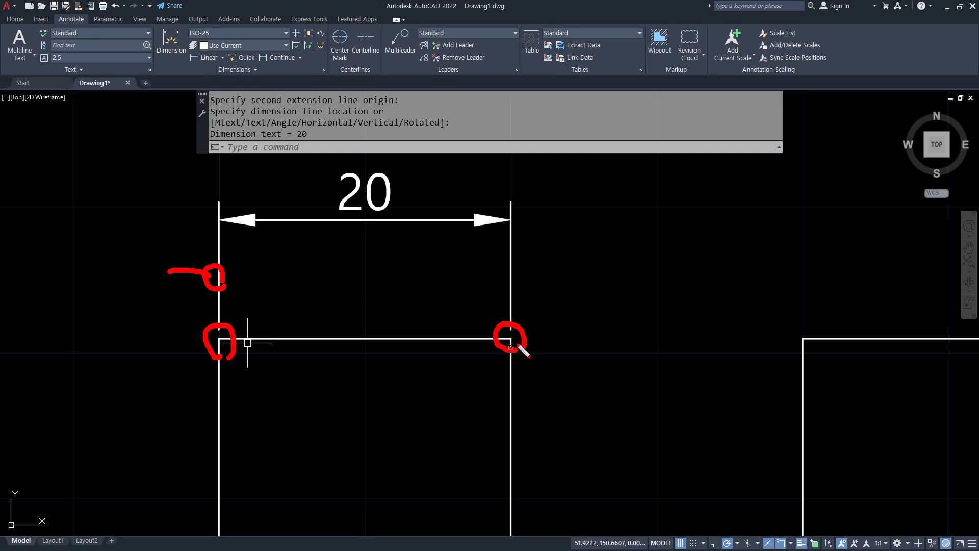
drag(513, 274, 554, 262)
drag(368, 151, 367, 360)
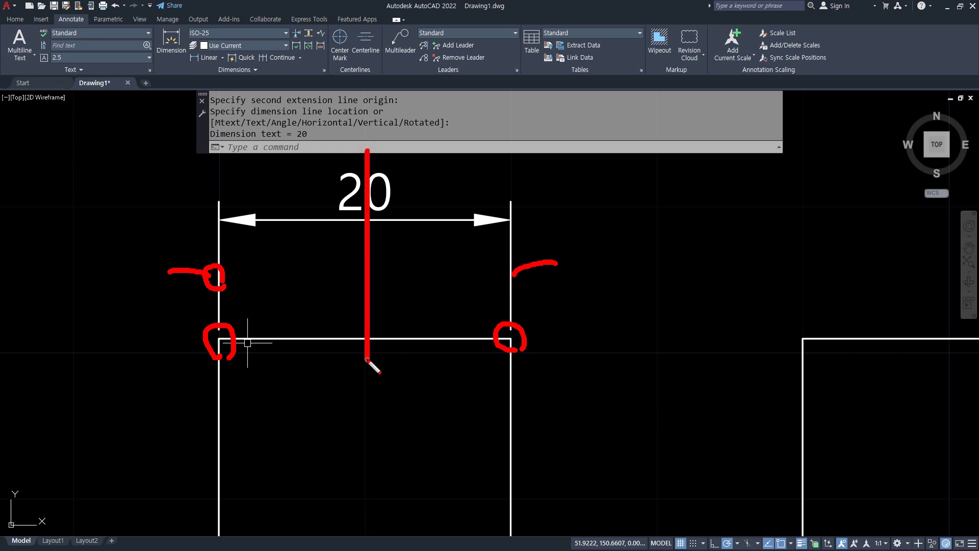
mouse_move(294, 226)
mouse_down()
mouse_move(288, 210)
mouse_move(298, 228)
mouse_up()
mouse_move(429, 223)
mouse_down()
mouse_move(421, 215)
mouse_move(423, 224)
mouse_up()
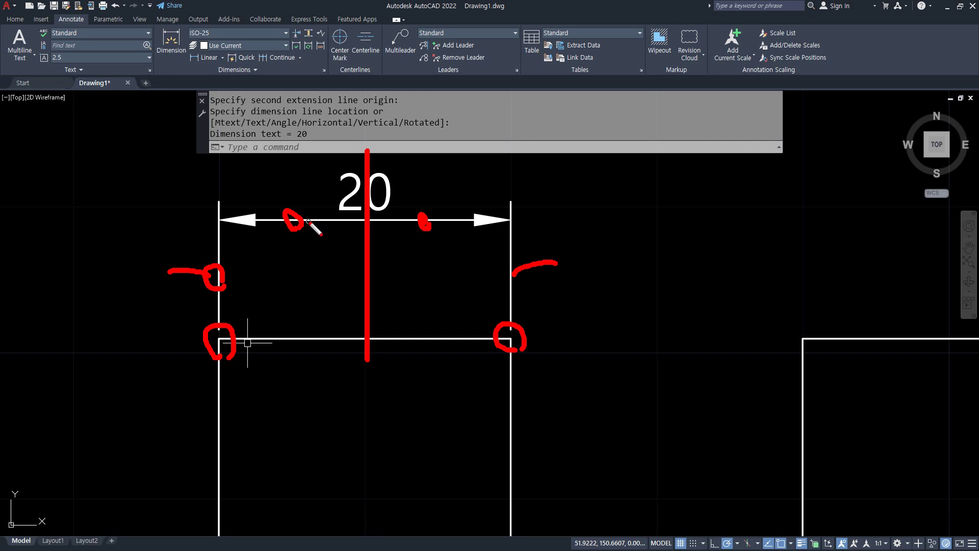
mouse_move(305, 221)
mouse_down()
mouse_move(414, 221)
mouse_move(401, 197)
mouse_move(416, 203)
mouse_move(389, 195)
mouse_move(363, 241)
mouse_move(386, 235)
mouse_up()
key(Delete)
drag(313, 214, 323, 237)
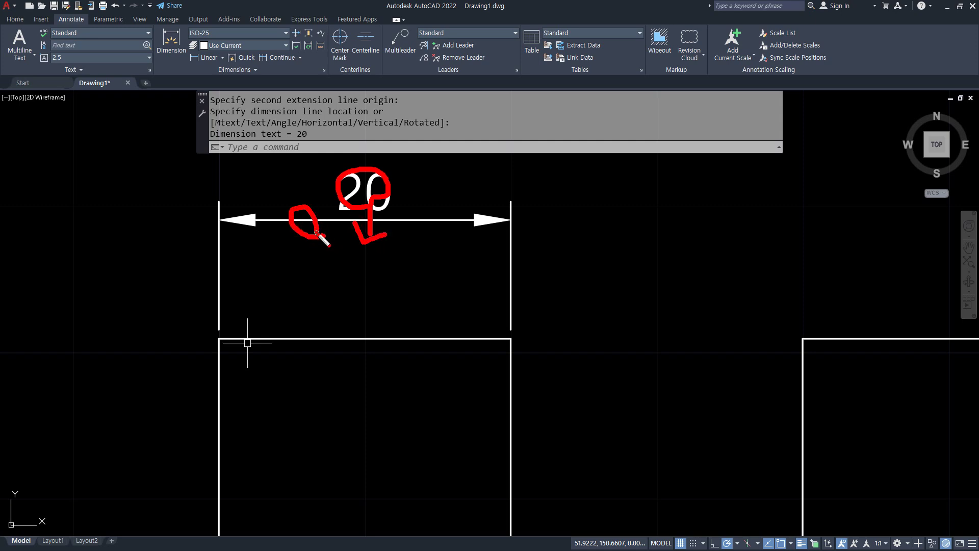
drag(430, 235, 437, 238)
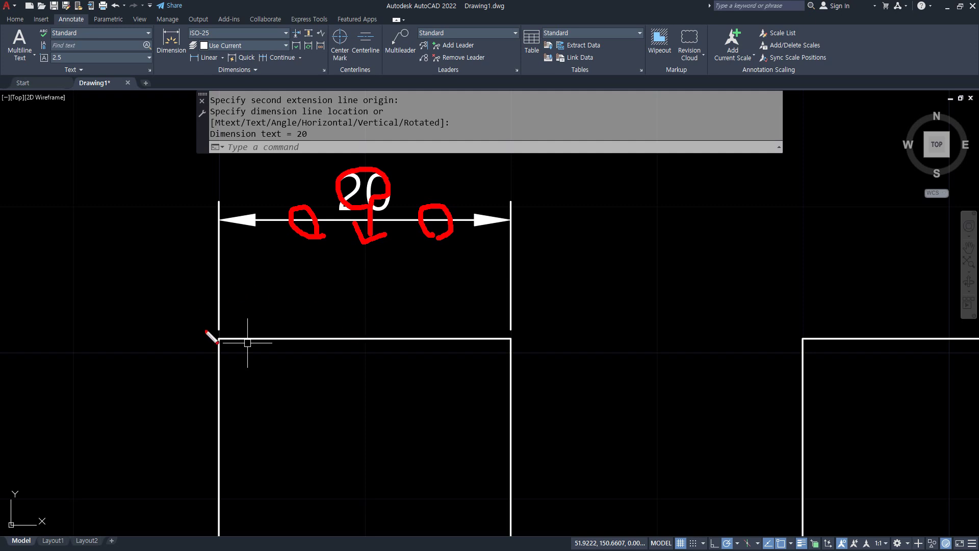
mouse_move(214, 352)
mouse_down()
mouse_move(227, 346)
mouse_move(215, 357)
mouse_move(209, 342)
mouse_move(232, 349)
mouse_up()
key(Delete)
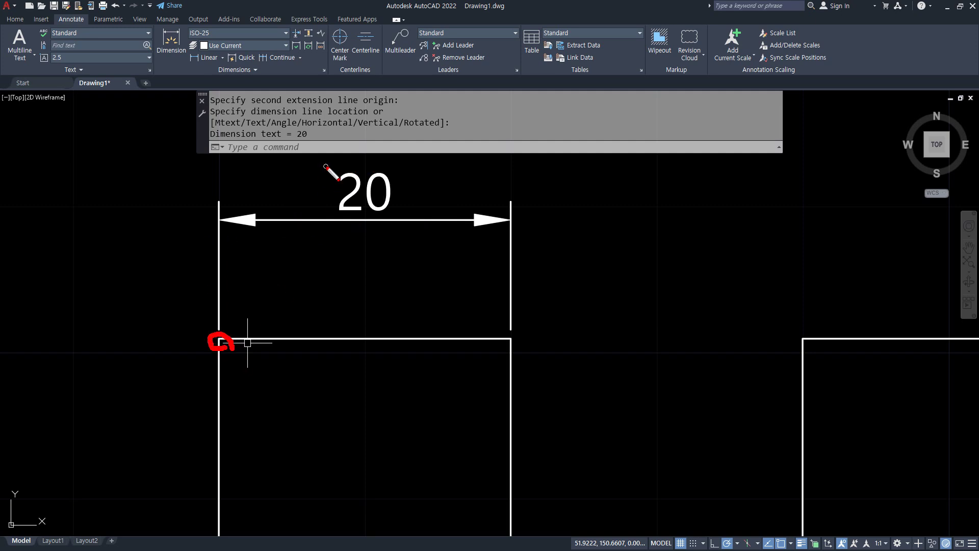
mouse_move(326, 167)
mouse_down()
mouse_move(365, 221)
mouse_move(268, 255)
mouse_move(234, 346)
mouse_move(184, 236)
mouse_move(276, 152)
mouse_move(322, 165)
mouse_up()
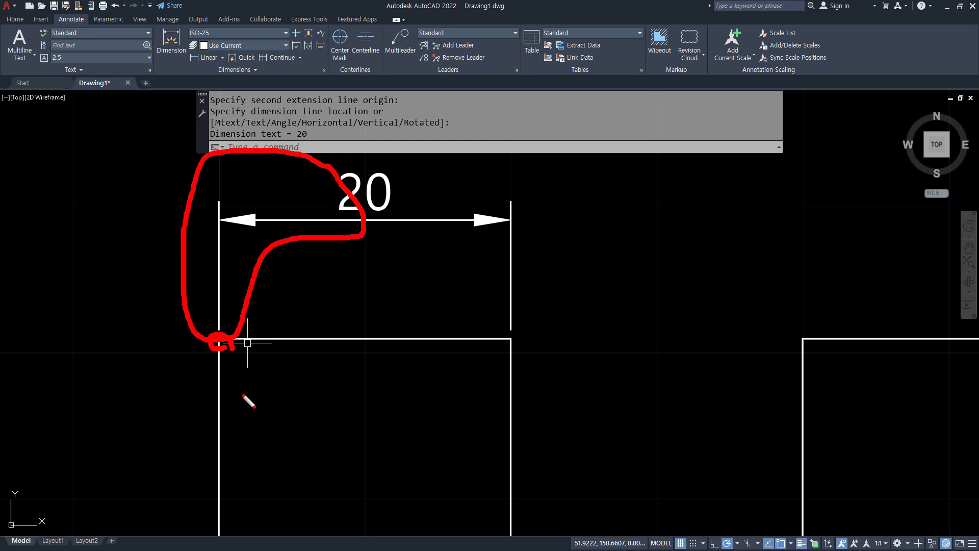
drag(519, 337, 522, 353)
mouse_move(530, 172)
mouse_down()
mouse_move(479, 175)
mouse_move(367, 224)
mouse_move(535, 341)
mouse_move(544, 186)
mouse_up()
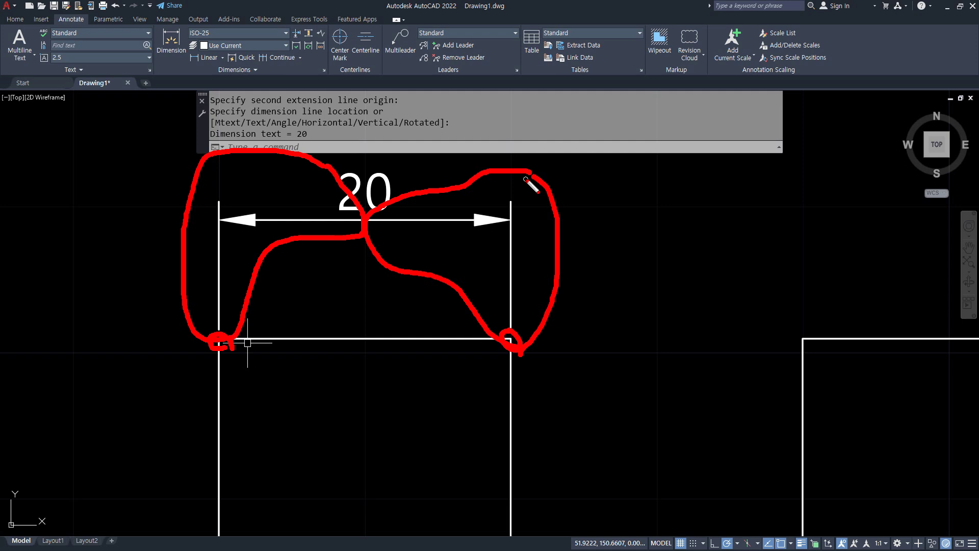
mouse_move(242, 233)
mouse_down()
mouse_move(261, 199)
mouse_move(227, 230)
mouse_up()
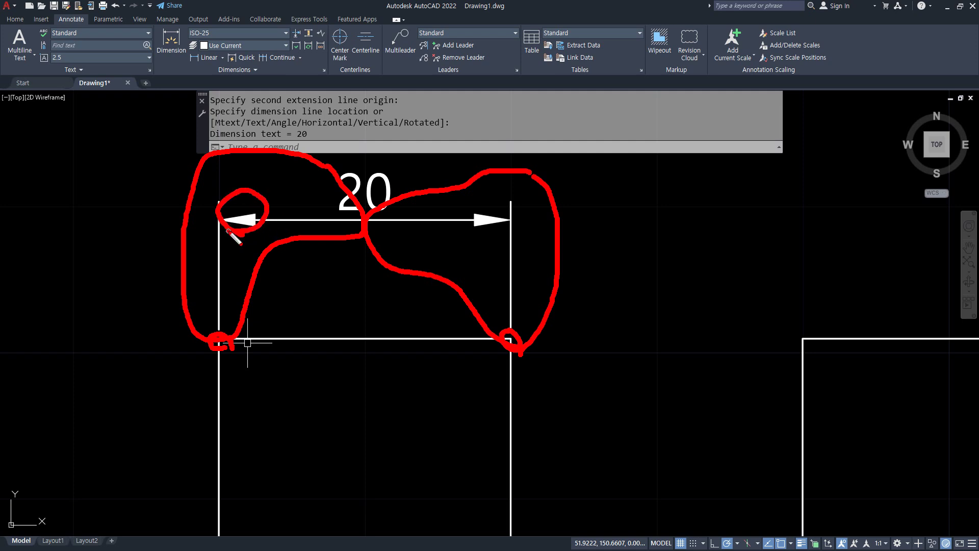
mouse_move(504, 241)
mouse_down()
mouse_move(462, 212)
mouse_move(502, 240)
mouse_up()
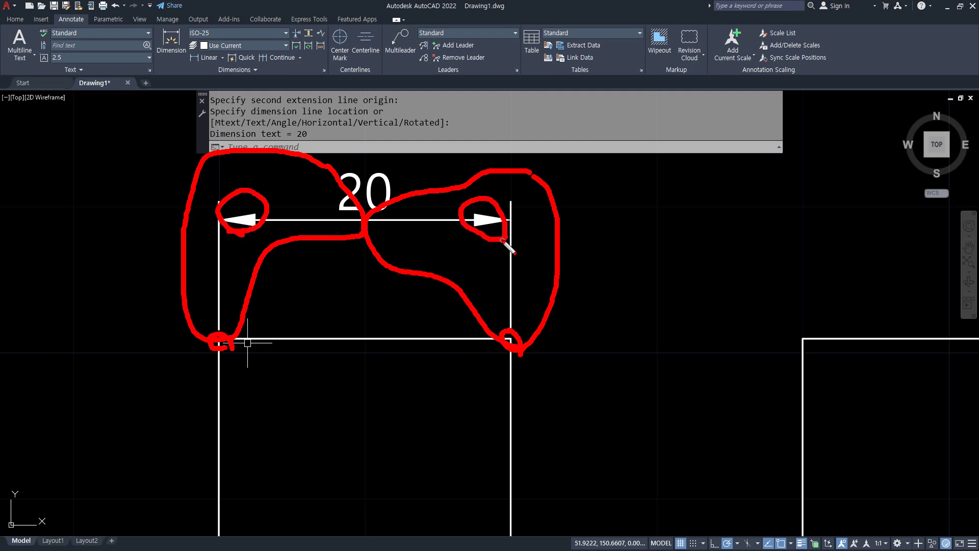
key(Escape)
- Erase the width dimension above the pattern's top-left square
click(389, 219)
text(e)
key(Return)
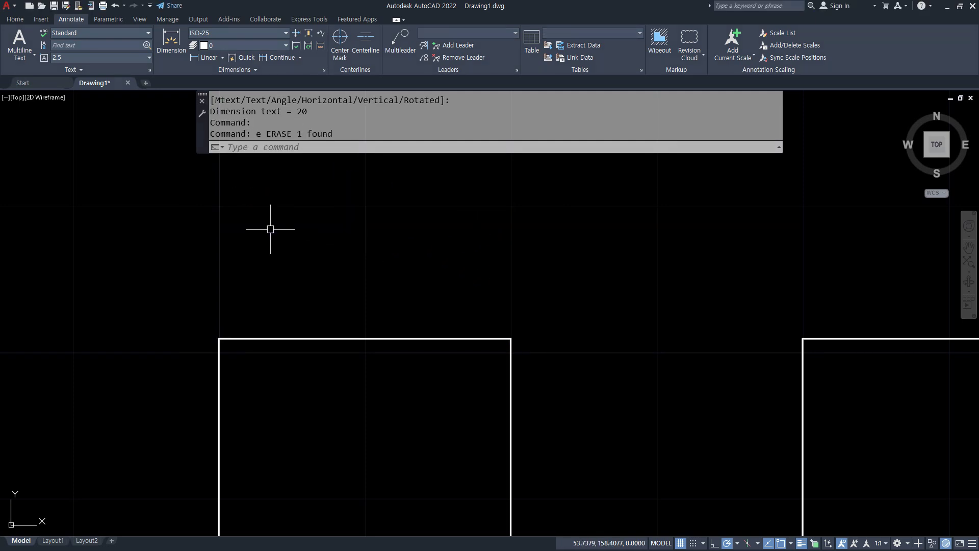
- Add a linear dimension from the top-left square's upper right corner to its upper left corner, placed above the square
click(206, 57)
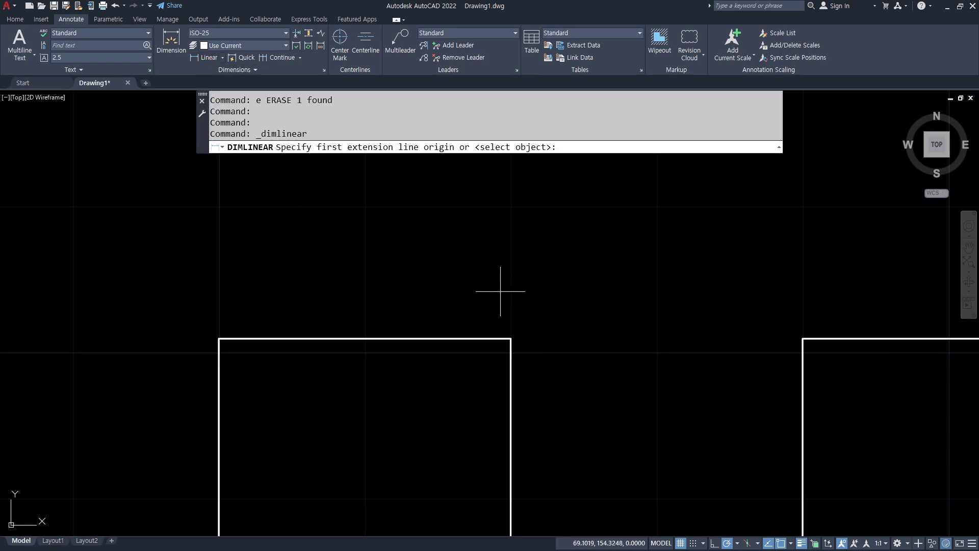
click(505, 335)
click(219, 338)
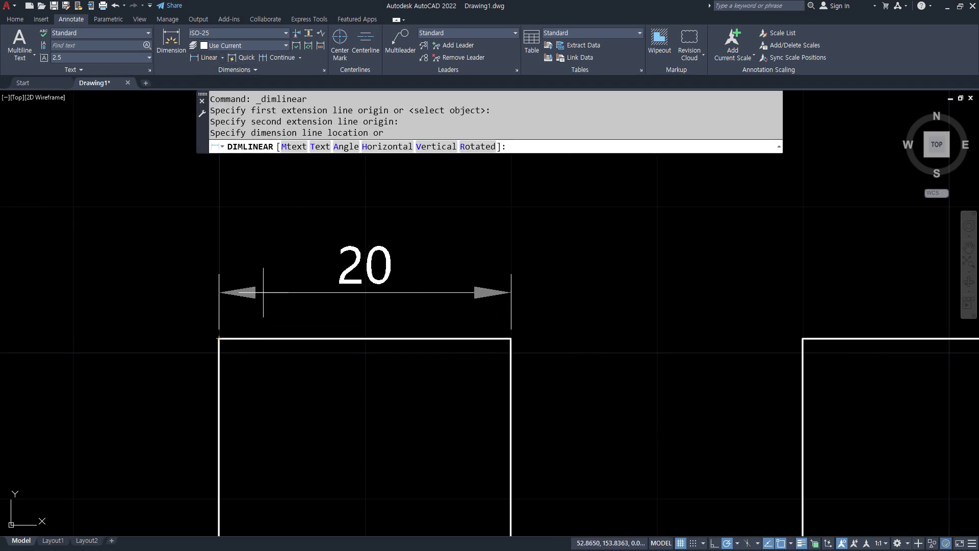
click(278, 247)
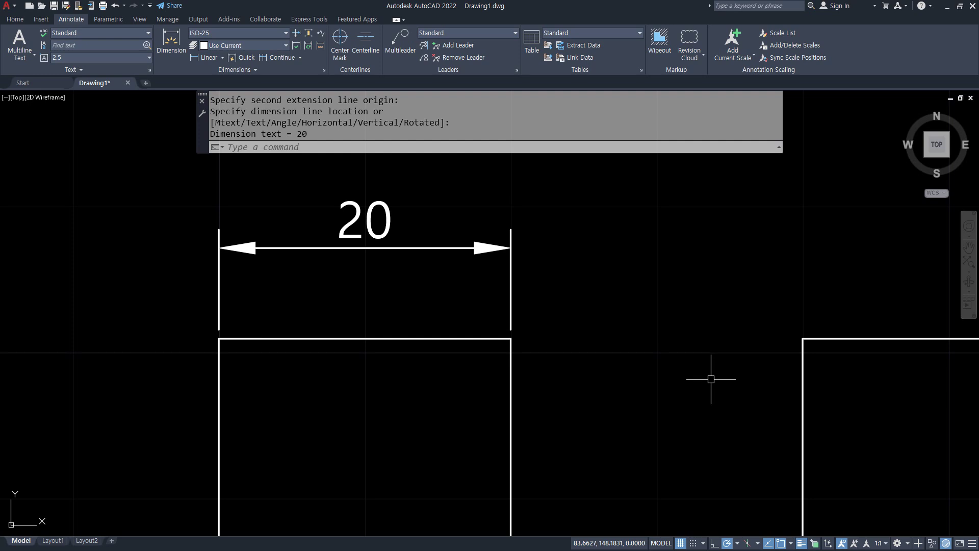
mouse_move(534, 347)
mouse_down()
mouse_move(426, 313)
mouse_move(460, 180)
mouse_move(580, 316)
mouse_move(550, 348)
mouse_up()
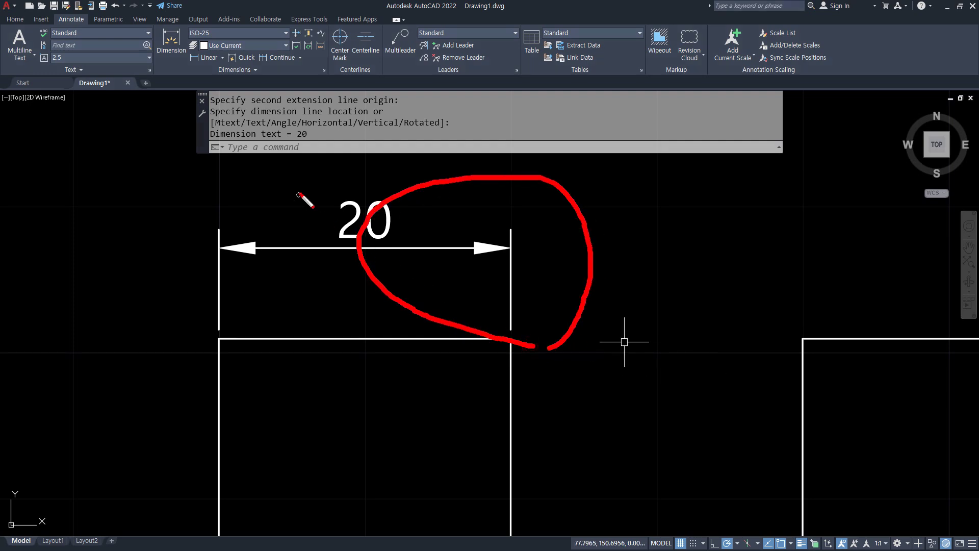
mouse_move(299, 194)
mouse_down()
mouse_move(284, 296)
mouse_move(204, 286)
mouse_move(317, 186)
mouse_up()
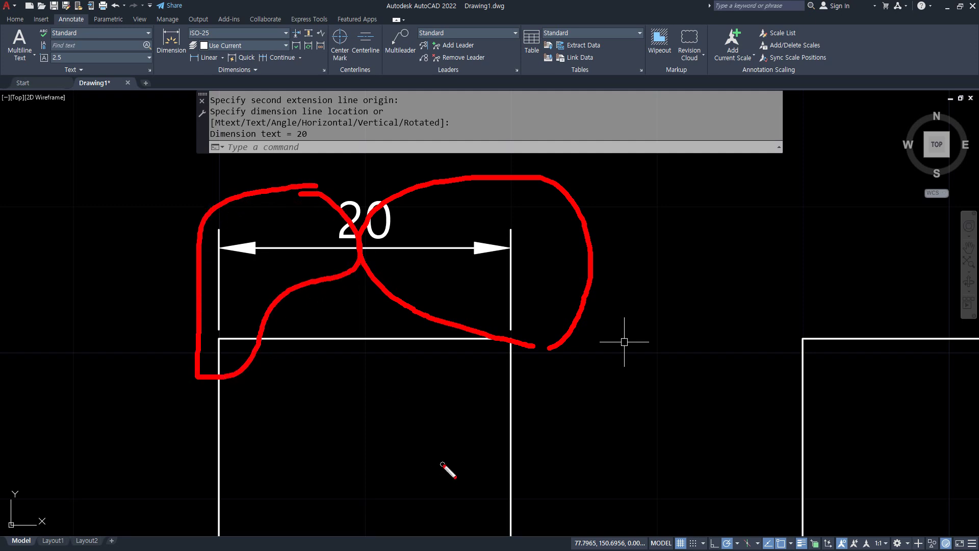
key(Escape)
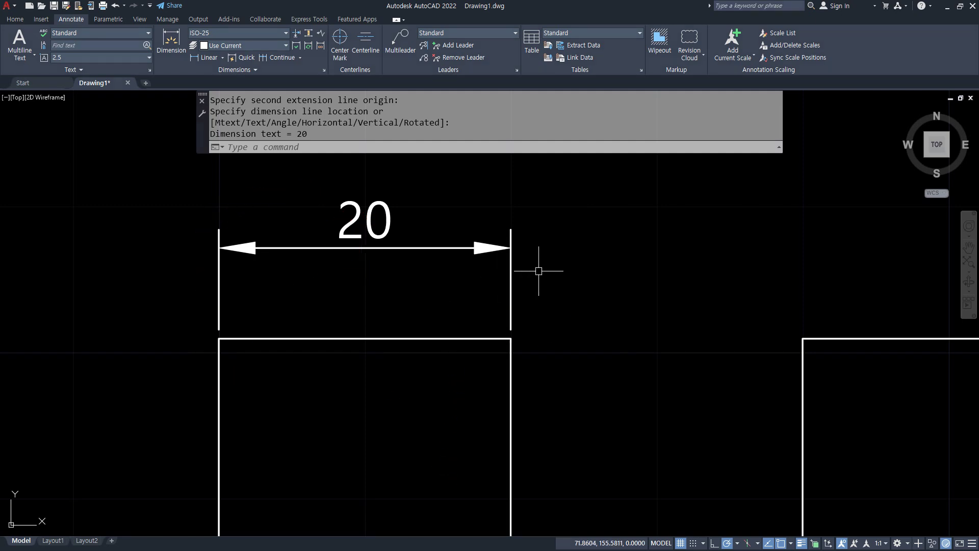
- Draw a diagonal line across the pattern's bottom-left square from its lower right corner to its upper left corner
scroll(328, 277, down, 2)
scroll(386, 352, down, 2)
mouse_move(387, 353)
middle_down()
mouse_move(357, 294)
mouse_move(284, 400)
mouse_move(328, 415)
middle_up()
text(l)
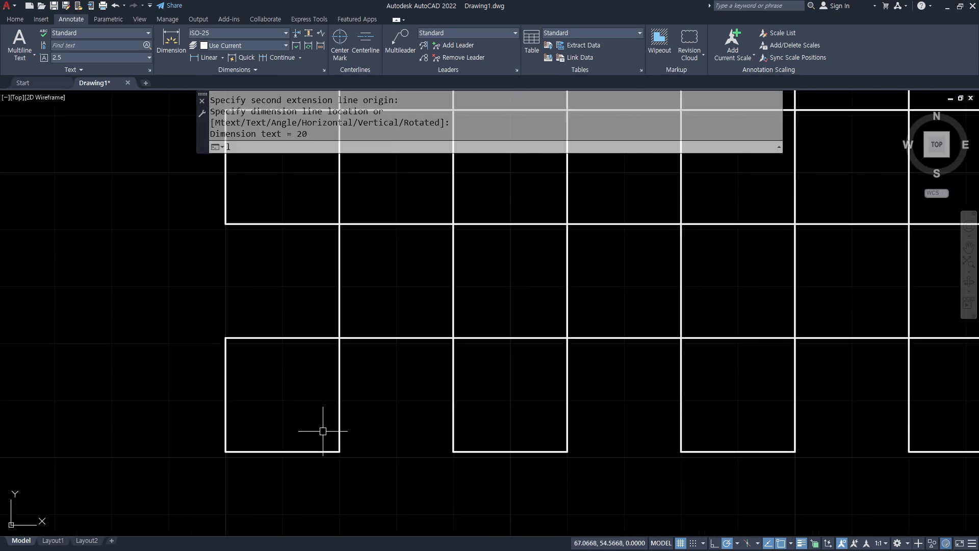
key(Return)
click(339, 450)
click(226, 338)
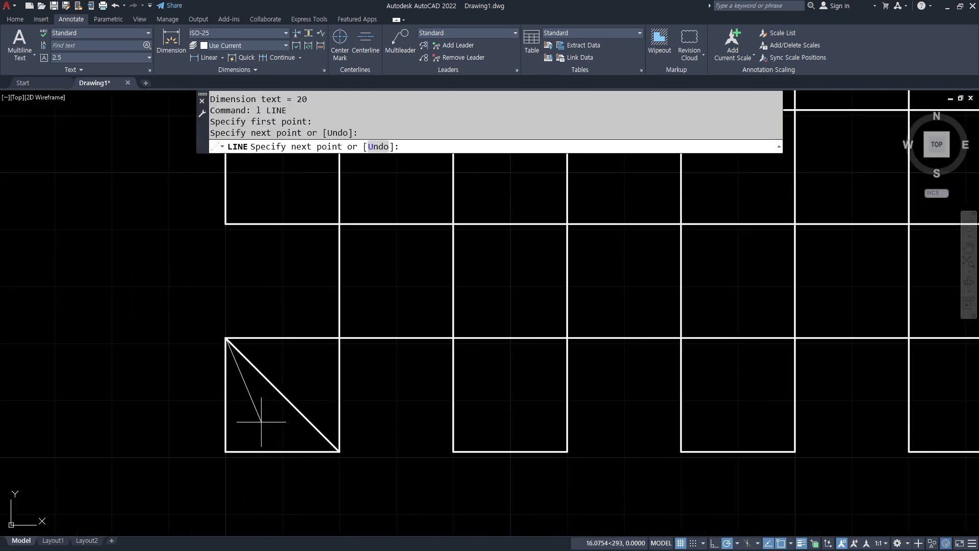
key(Return)
- Trim away the left and bottom edges of the bottom-left square, leaving a triangle
text(tr)
key(Return)
drag(204, 380, 305, 477)
key(Return)
- Add a vertical linear dimension between the ends of the triangle's diagonal, placed to its left
scroll(305, 476, up, 2)
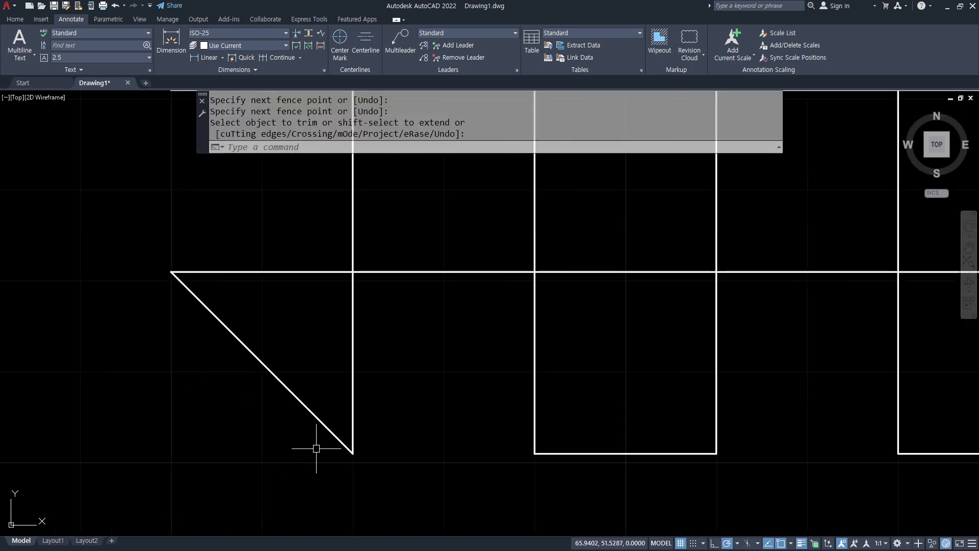
mouse_move(317, 449)
middle_down()
mouse_move(365, 382)
mouse_move(365, 399)
middle_up()
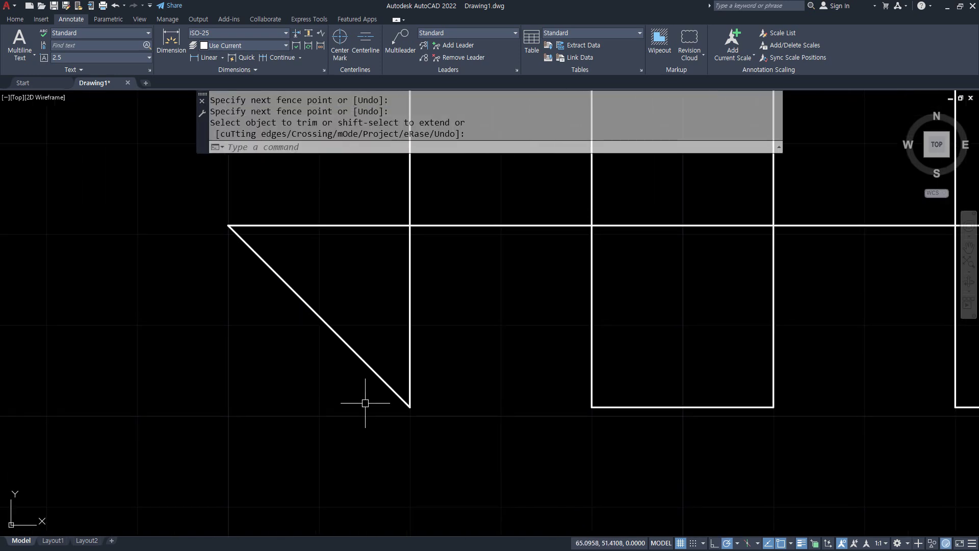
click(209, 57)
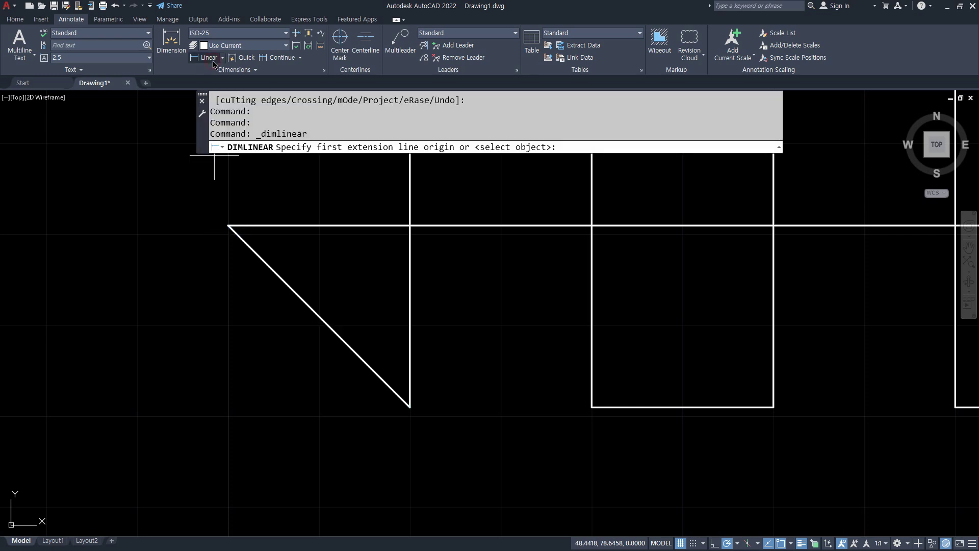
click(227, 225)
click(410, 407)
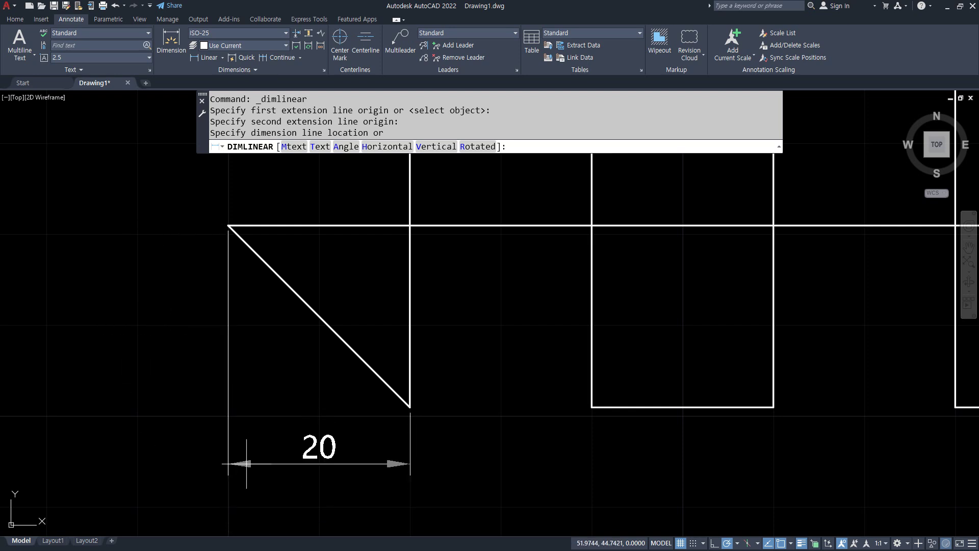
click(127, 371)
- Dimension the top-left square's height between its two left corners, placing the linear dimension to the left of the square
scroll(138, 365, down, 4)
middle_drag(173, 178, 221, 357)
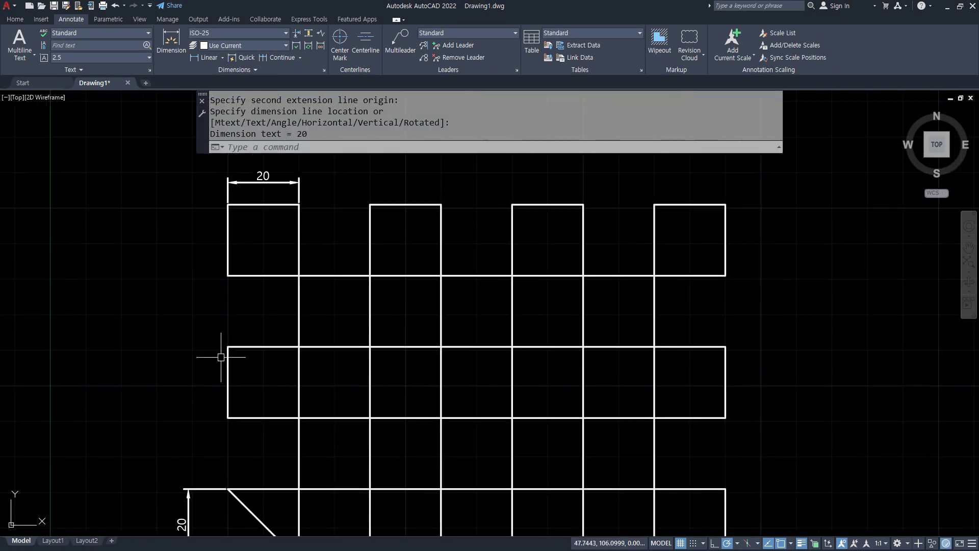
scroll(219, 275, up, 2)
click(207, 57)
middle_drag(278, 225, 286, 275)
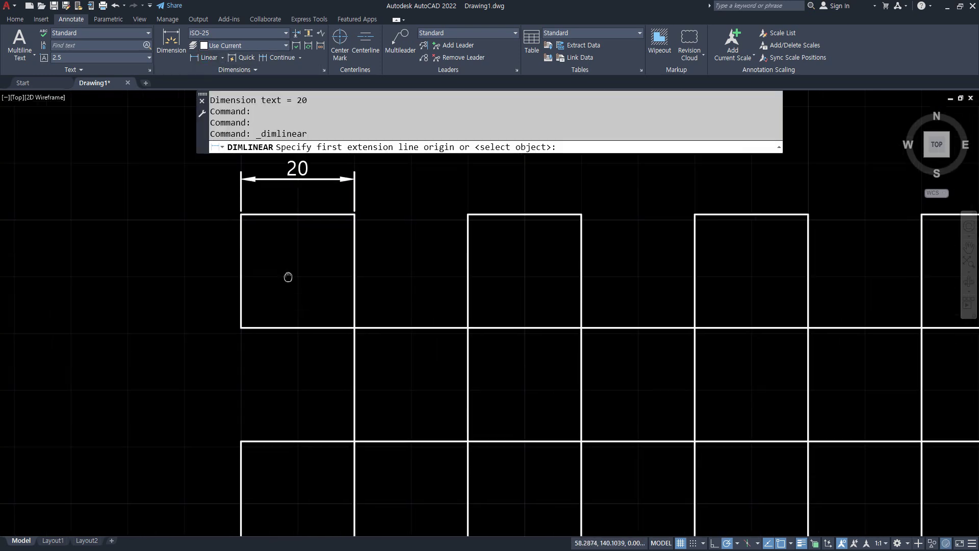
scroll(249, 225, up, 2)
click(232, 206)
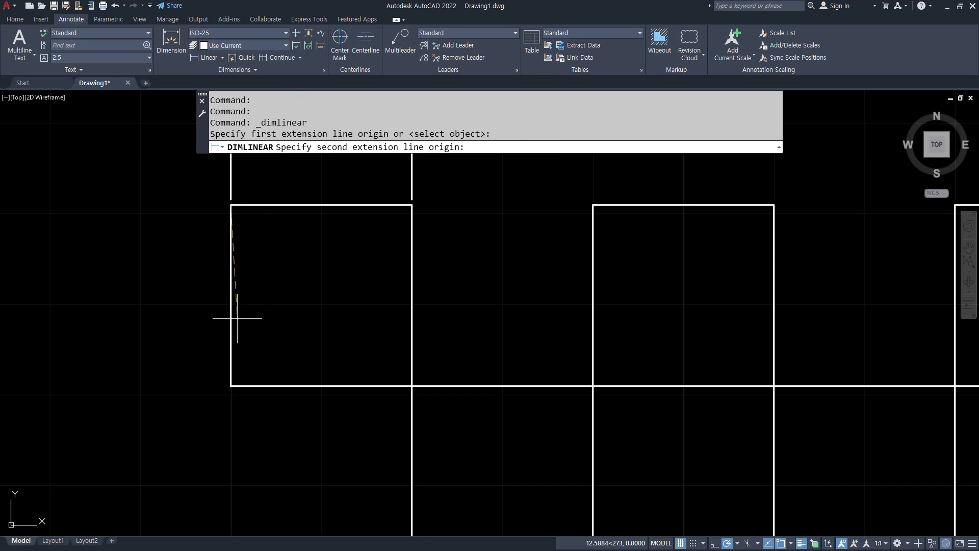
click(231, 386)
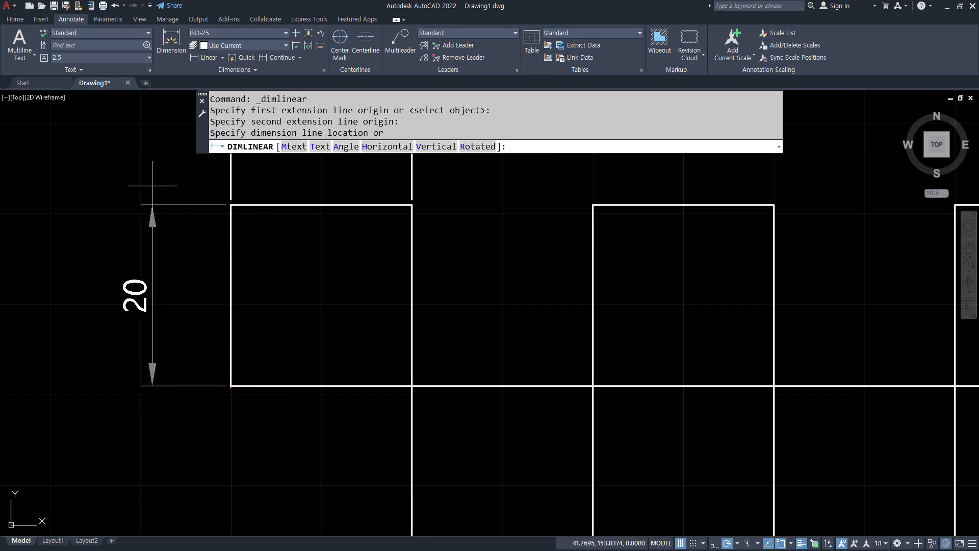
click(103, 251)
- Erase both the width and height dimensions of the pattern's top-left square
scroll(175, 303, down, 2)
middle_drag(232, 407, 235, 221)
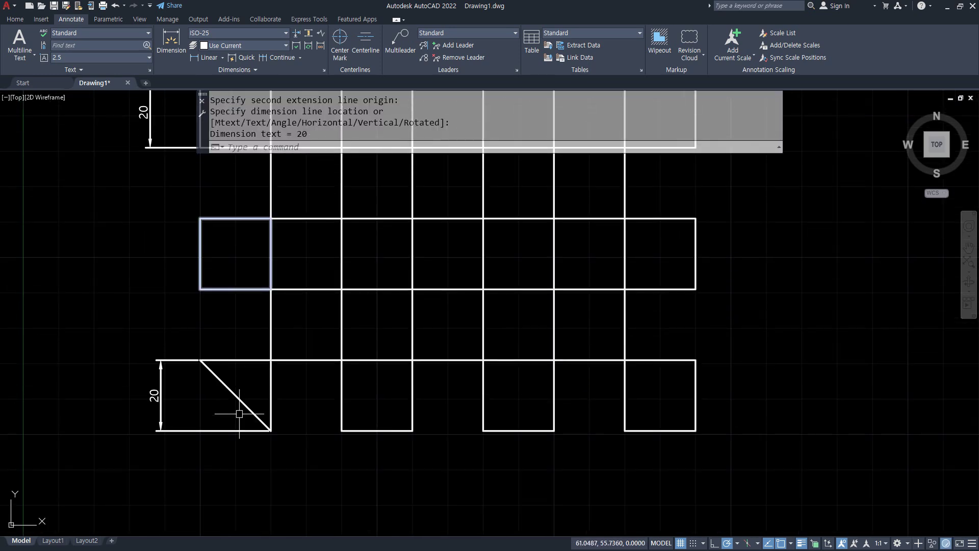
scroll(240, 414, up, 1)
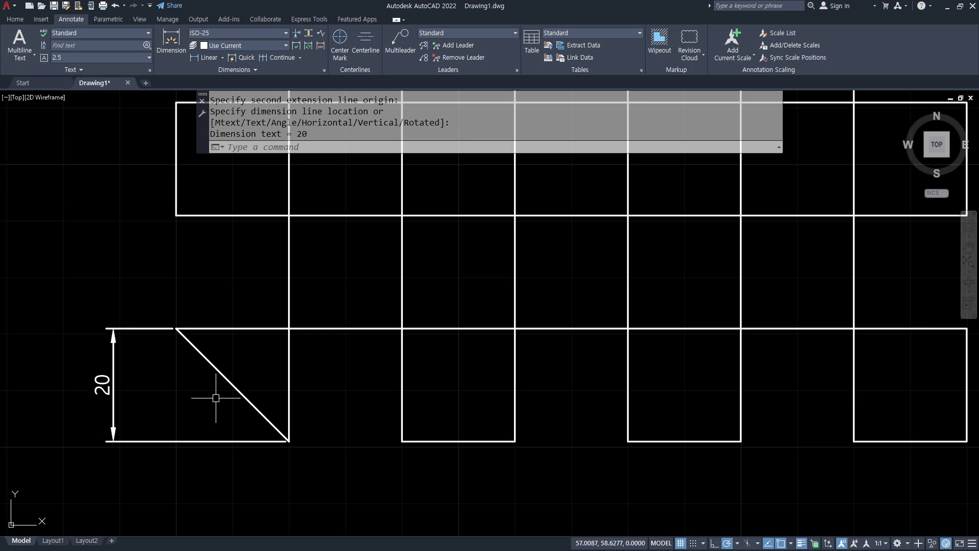
scroll(216, 398, down, 1)
middle_drag(236, 306, 258, 386)
scroll(258, 386, down, 1)
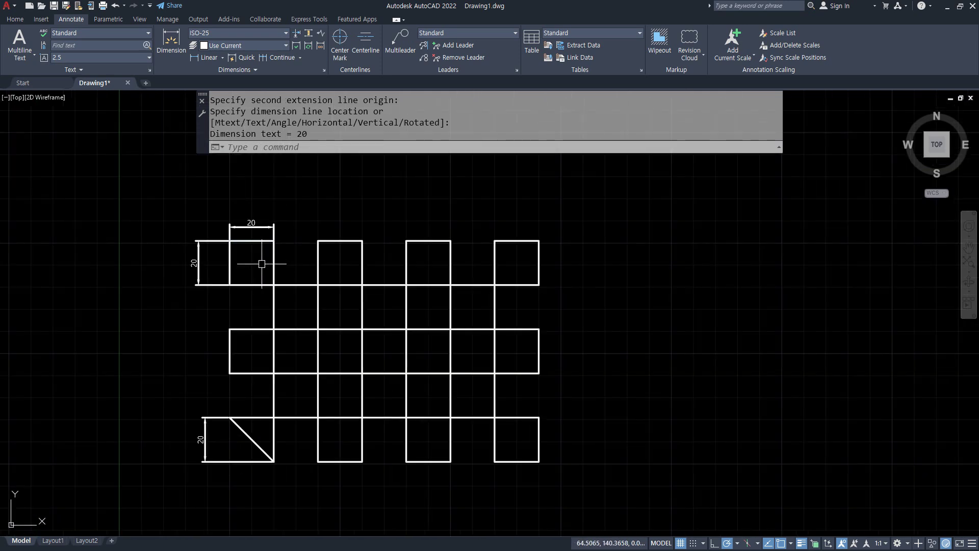
scroll(245, 178, up, 2)
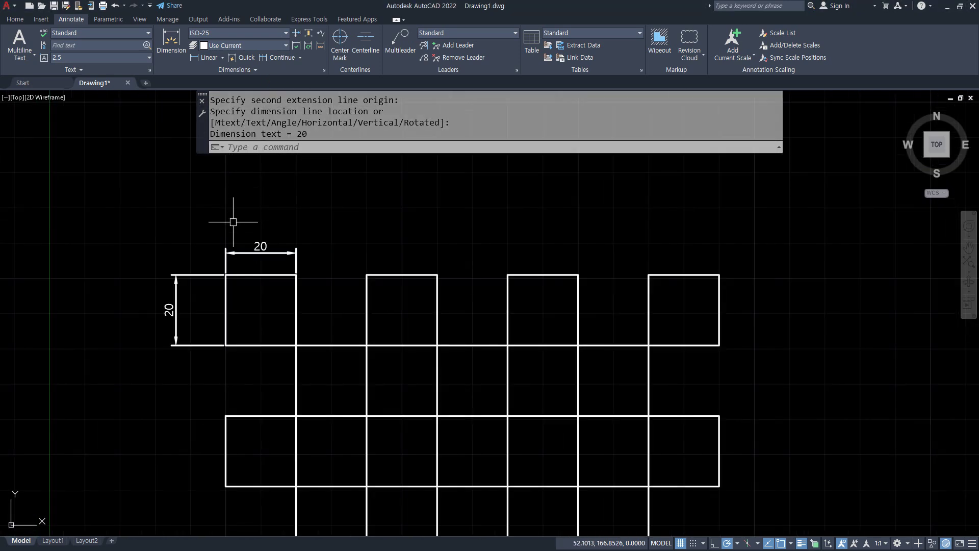
middle_drag(233, 222, 295, 237)
scroll(296, 236, up, 2)
click(317, 241)
click(233, 284)
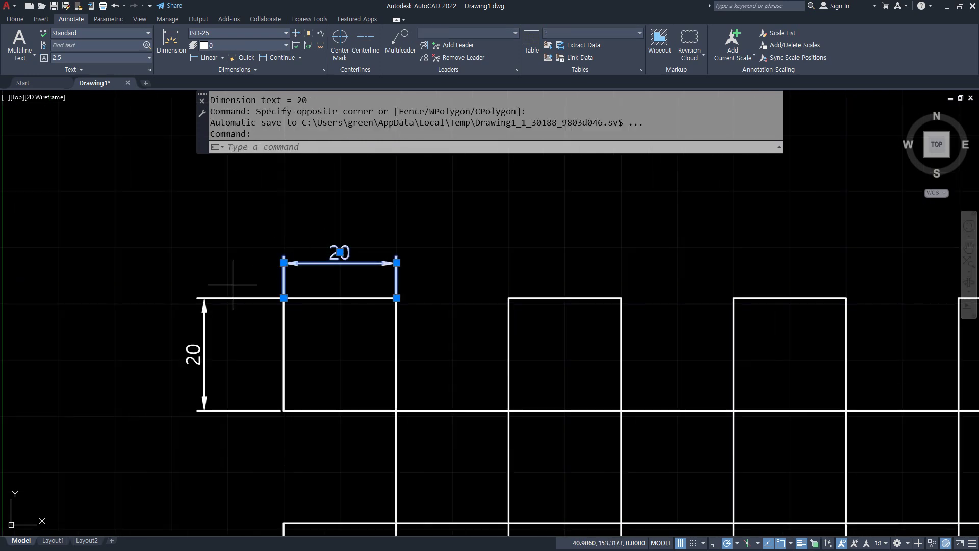
click(229, 310)
click(188, 350)
text(e)
key(space)
- Erase the vertical dimension beside the triangle at the pattern's lower left
middle_drag(300, 365, 274, 104)
middle_drag(258, 277, 251, 207)
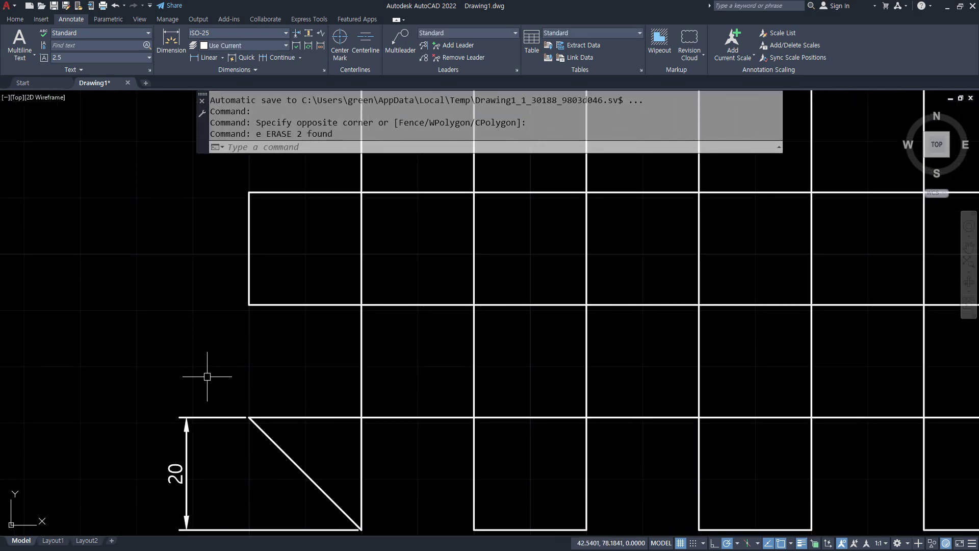
click(207, 377)
click(167, 430)
text(e)
key(space)
- Add a linear dimension to the top-left square's top edge using the select object option, placed above the square
mouse_move(208, 308)
middle_down()
mouse_move(190, 383)
mouse_move(225, 378)
middle_up()
scroll(278, 214, up, 2)
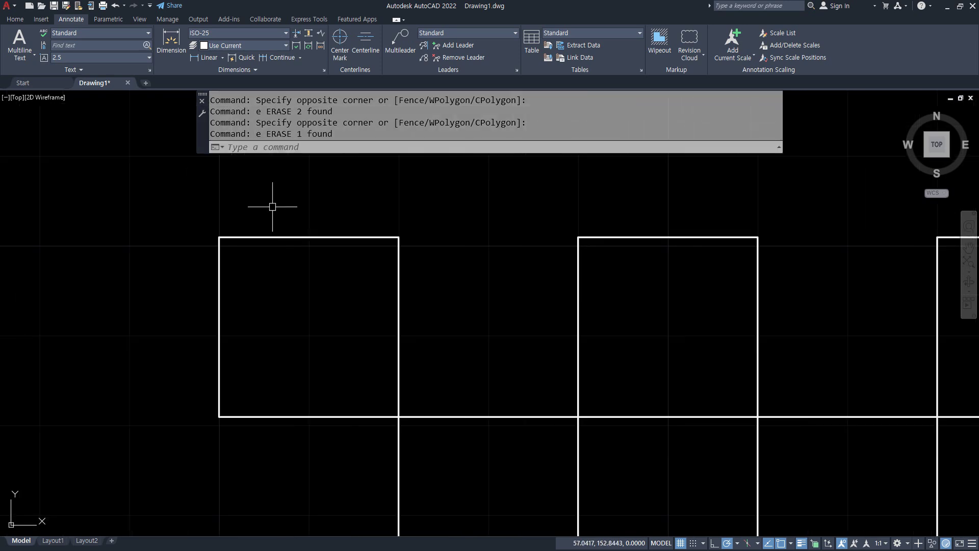
click(206, 58)
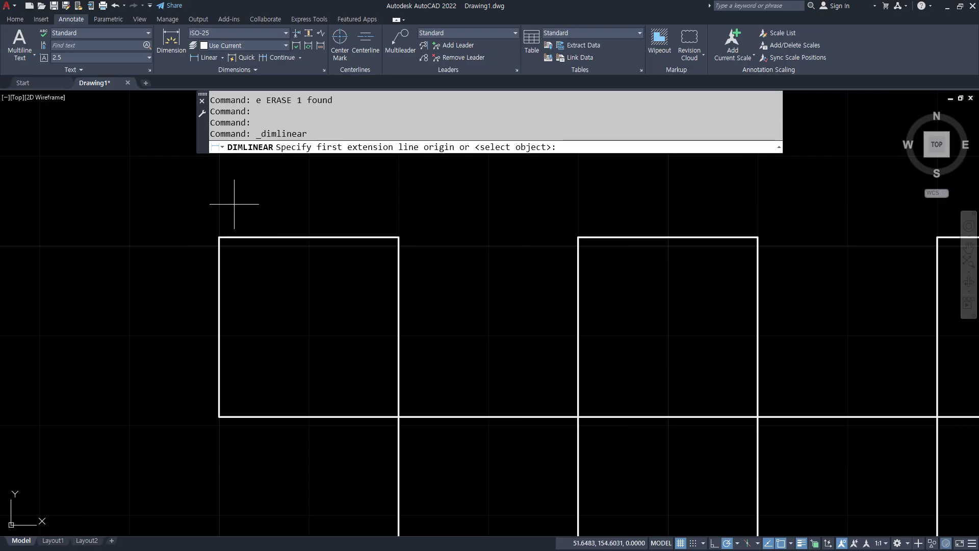
key(Return)
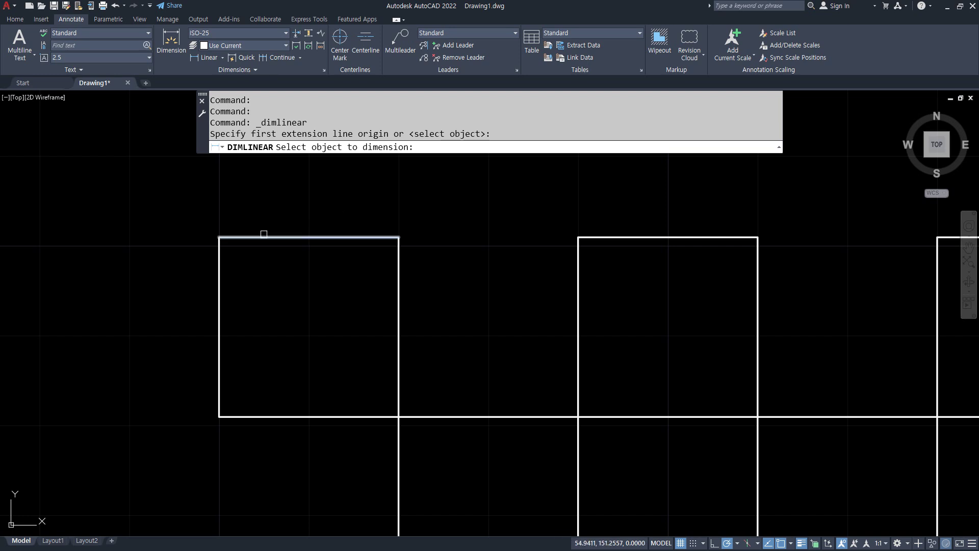
click(263, 235)
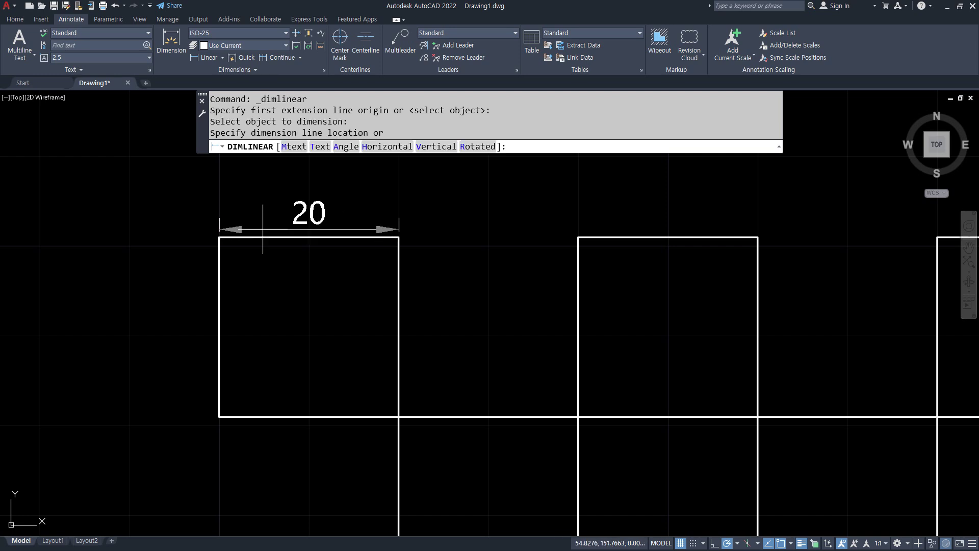
click(257, 192)
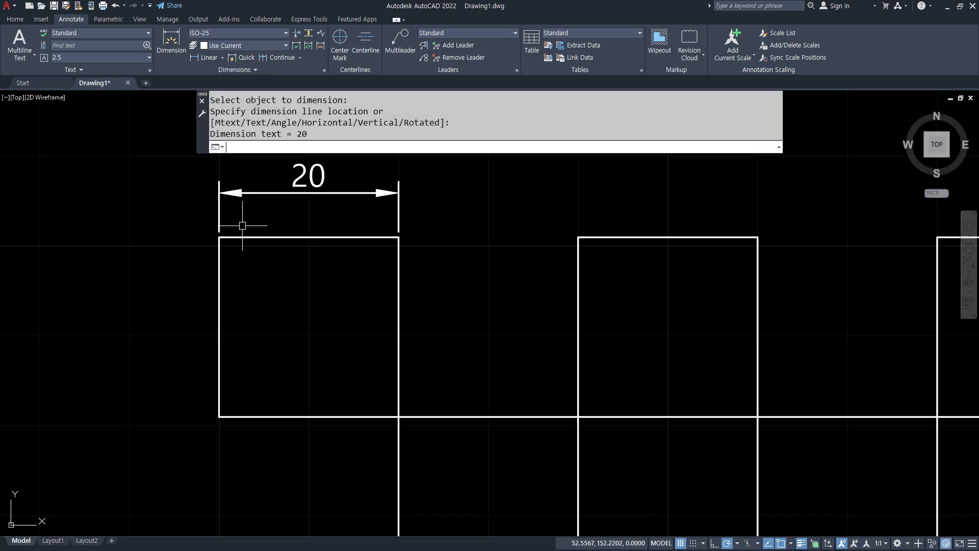
- Repeat the linear dimension with the select object option on the top-left square's left edge, placed to its left
key(Return)
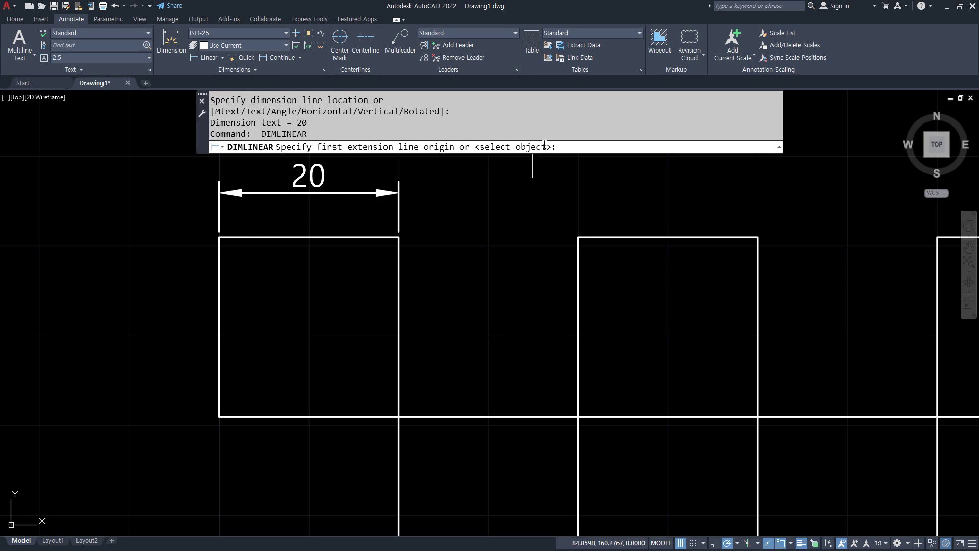
key(Return)
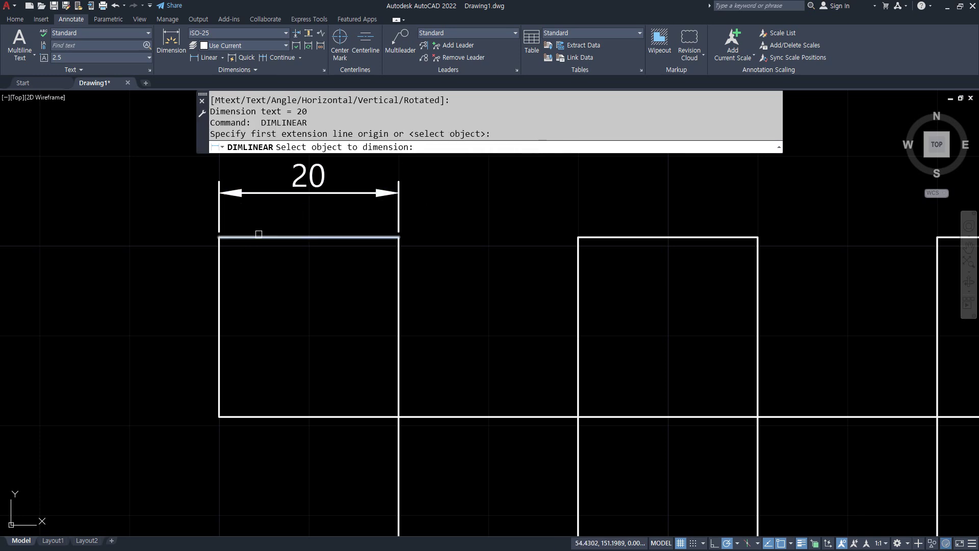
click(219, 287)
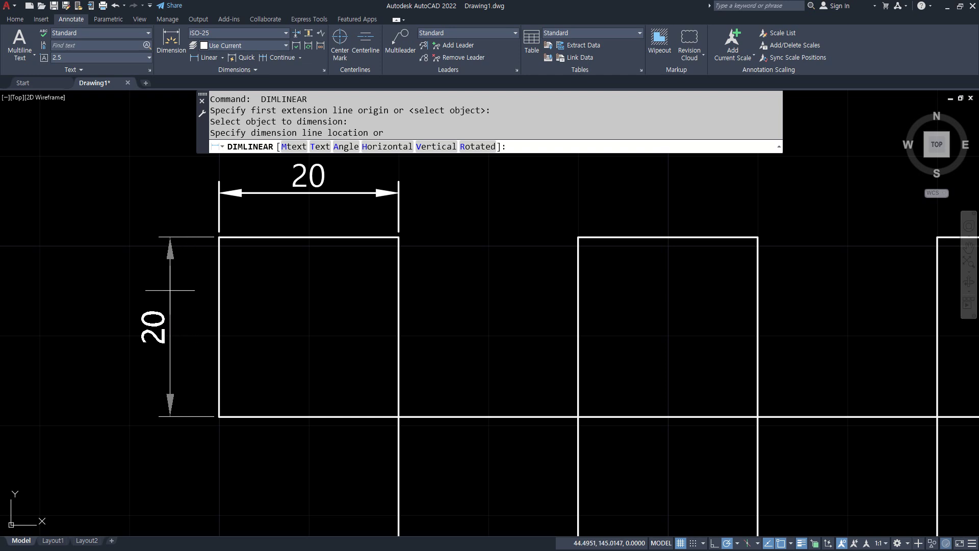
click(162, 285)
- Add a horizontal linear dimension to the lower-left triangle's diagonal with the select object option, placed below the triangle
scroll(153, 284, down, 4)
middle_drag(251, 387, 282, 233)
key(Return)
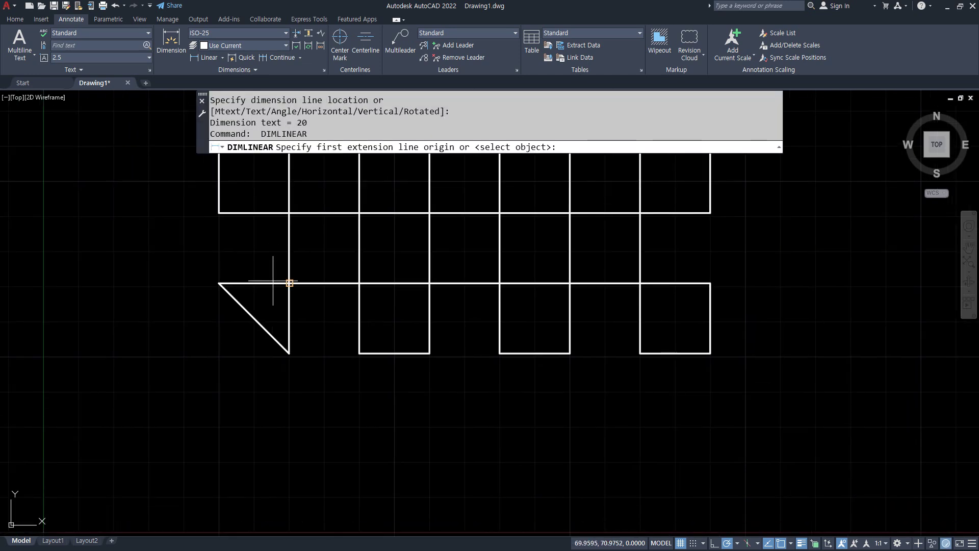
key(Return)
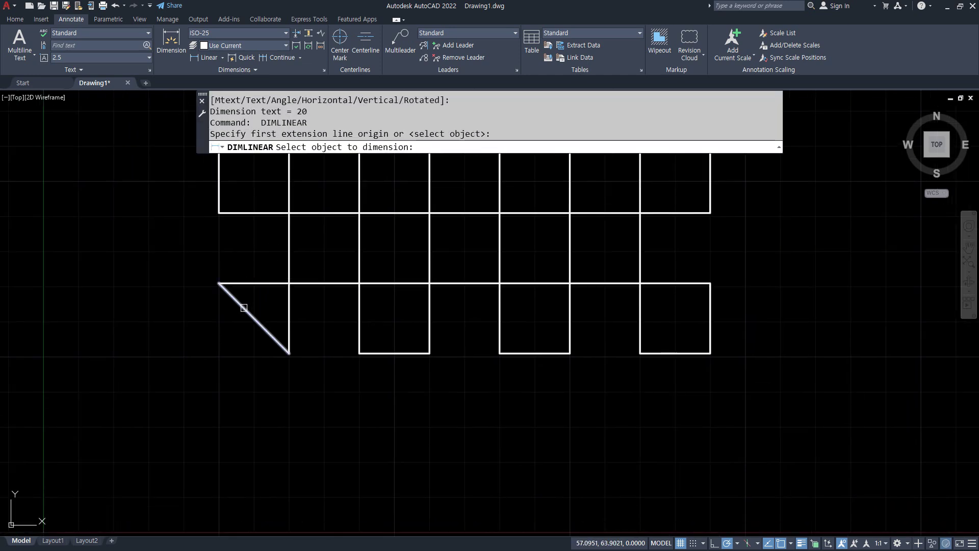
click(249, 312)
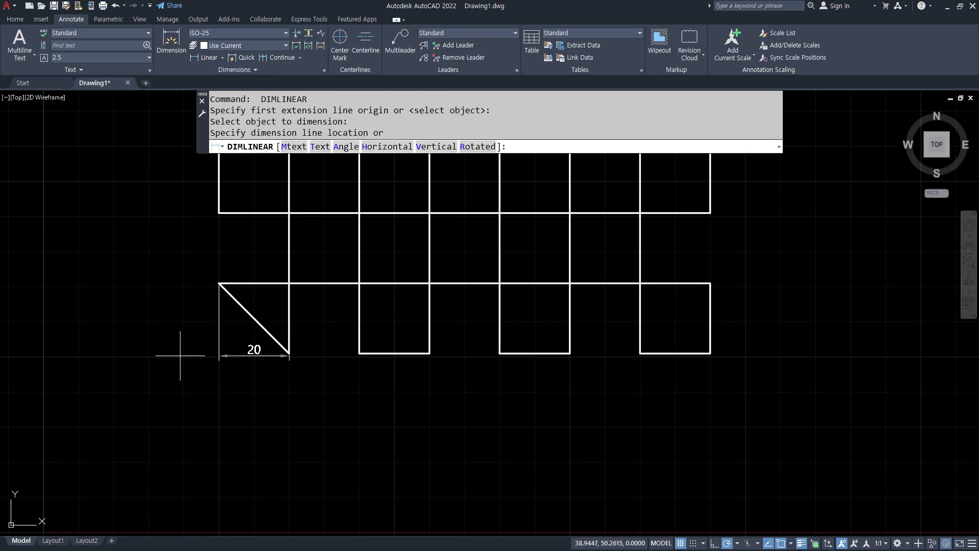
click(230, 382)
- Repeat the linear dimension with the select object option on the same diagonal of the lower-left triangle
key(Return)
key(Return)
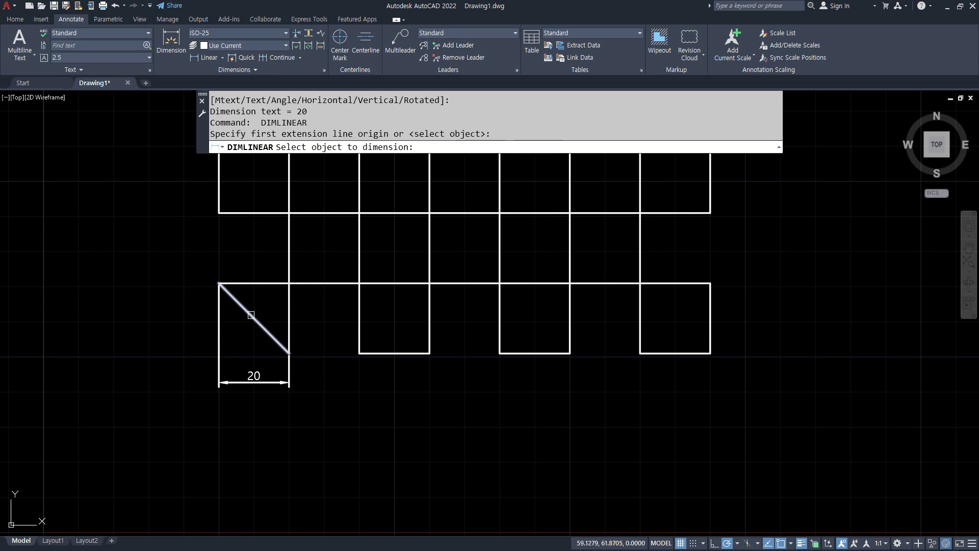
click(254, 318)
scroll(219, 235, up, 4)
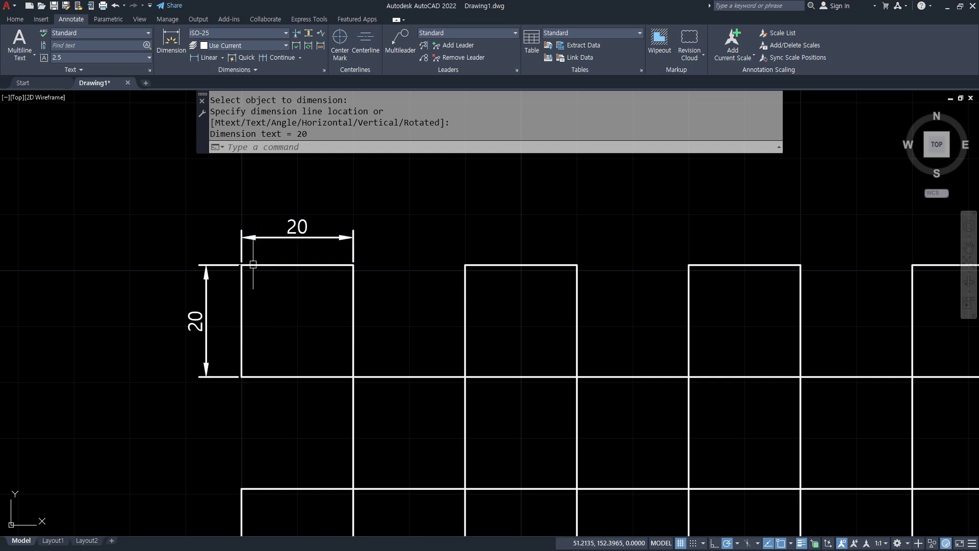
mouse_move(261, 245)
mouse_down()
mouse_move(224, 226)
mouse_move(279, 242)
mouse_move(277, 265)
mouse_move(296, 266)
mouse_move(295, 281)
mouse_move(248, 293)
mouse_up()
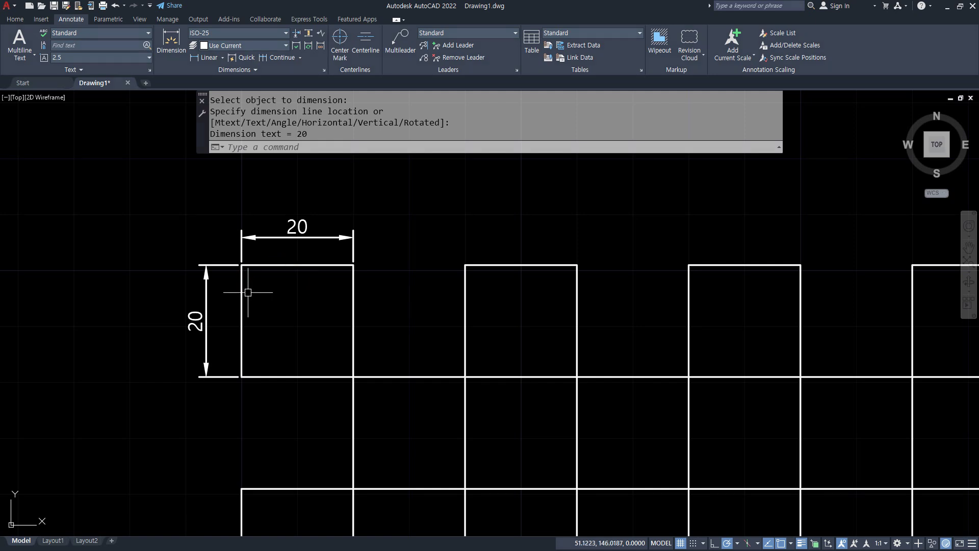
scroll(273, 282, down, 2)
middle_drag(300, 323, 285, 251)
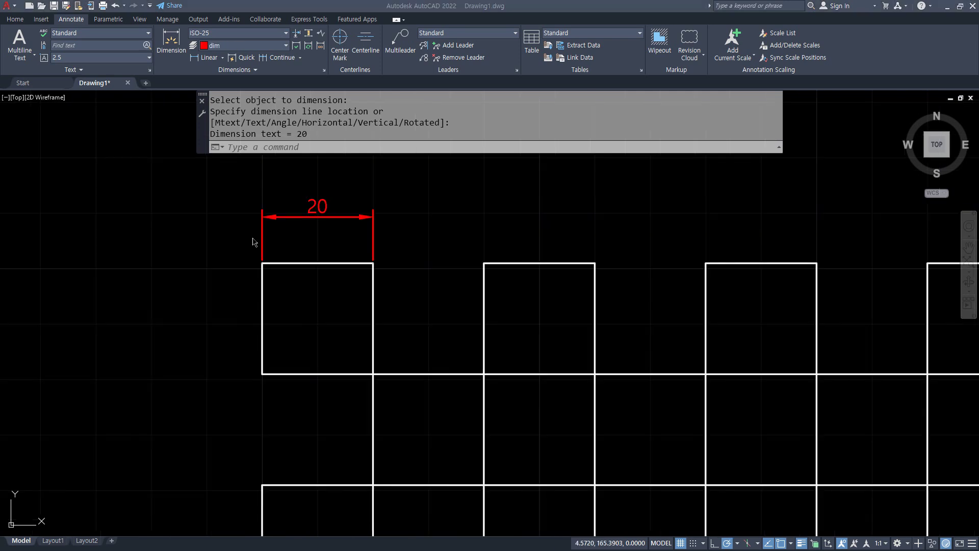
- Erase the red horizontal dimension above the pattern's top-left square
click(293, 228)
click(326, 226)
click(258, 186)
text(e)
key(Return)
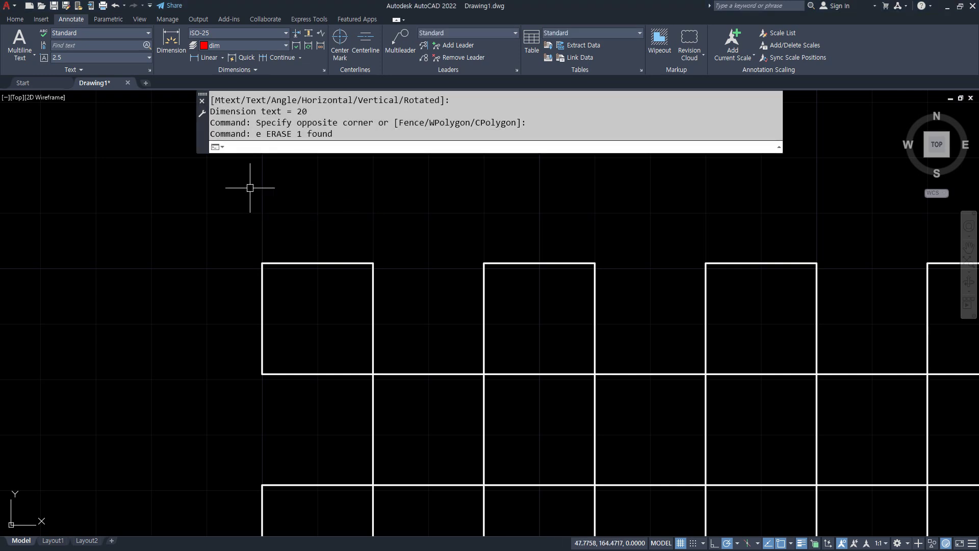
- Start a linear dimension between the top-left square's two upper corners and open its text for editing with the Mtext option
click(207, 58)
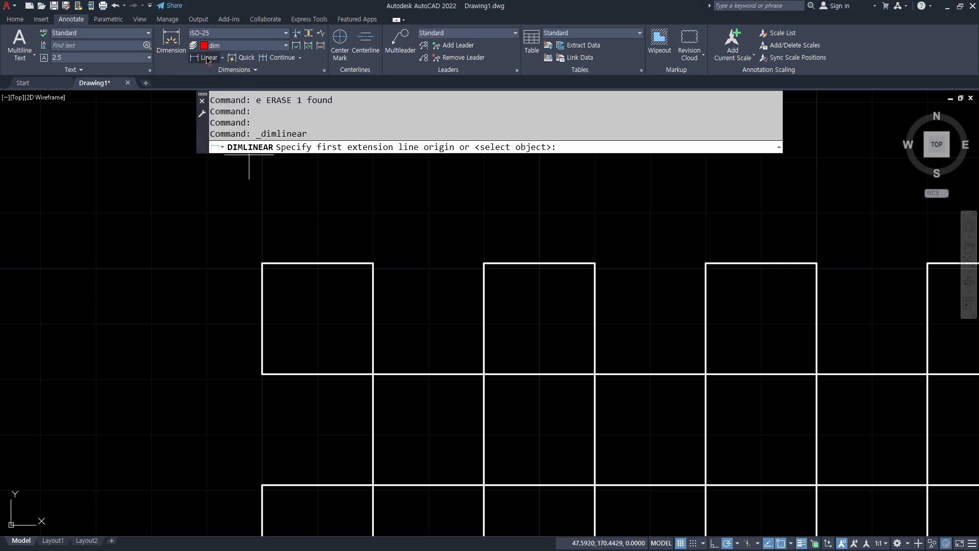
click(264, 263)
click(372, 263)
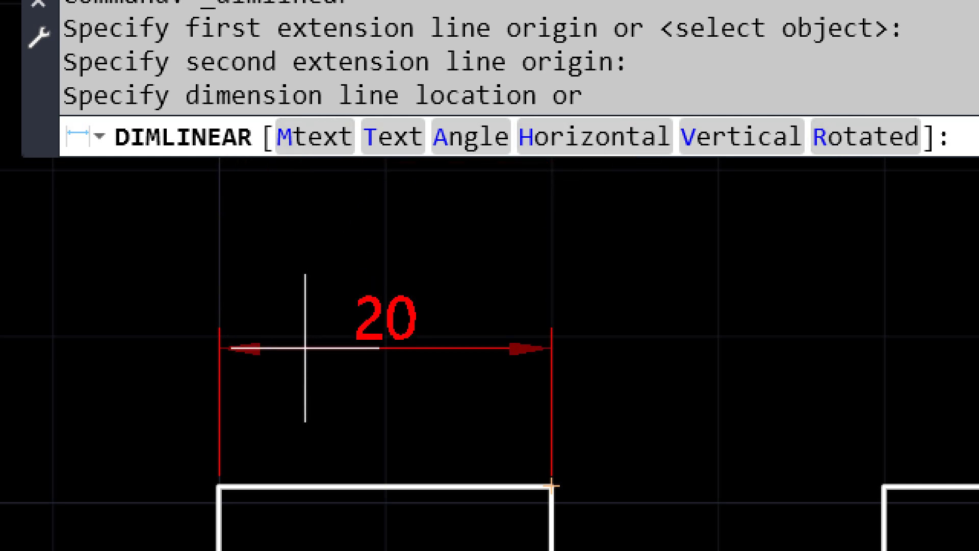
click(314, 140)
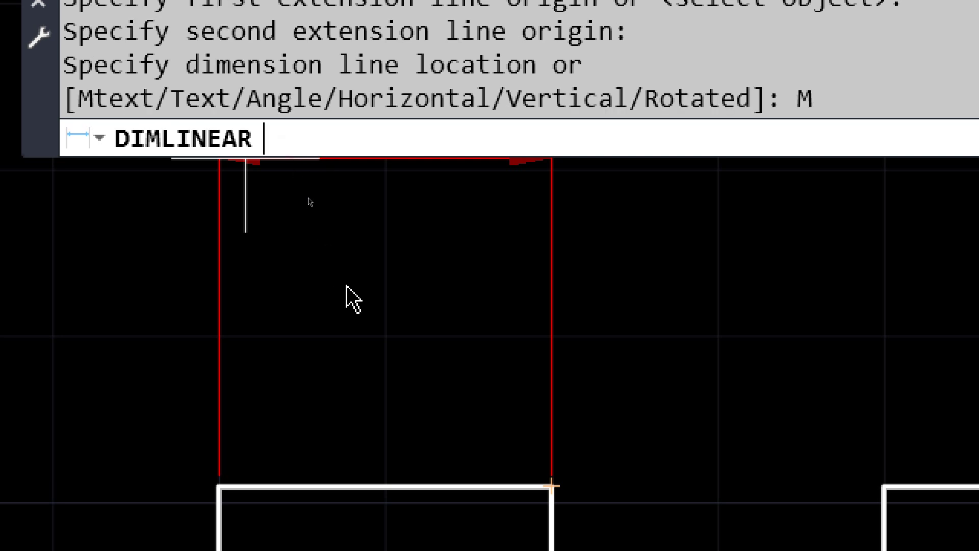
mouse_move(427, 255)
middle_down()
mouse_move(420, 437)
mouse_move(443, 309)
mouse_move(447, 330)
middle_up()
scroll(459, 449, down, 2)
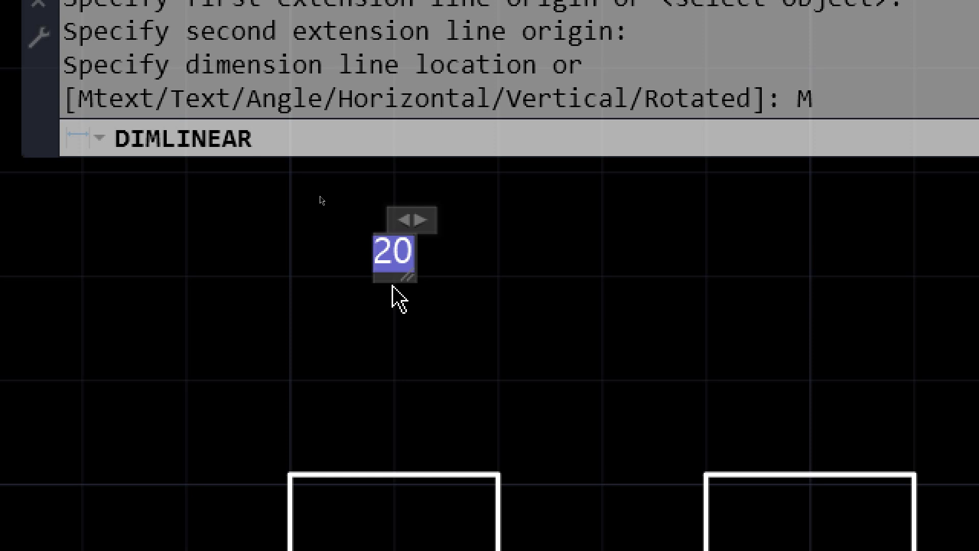
- Replace the dimension text with three lines reading 동해물과, 백두산이 and 마르고 닳도록, and finish the text edit
key(BackSpace)
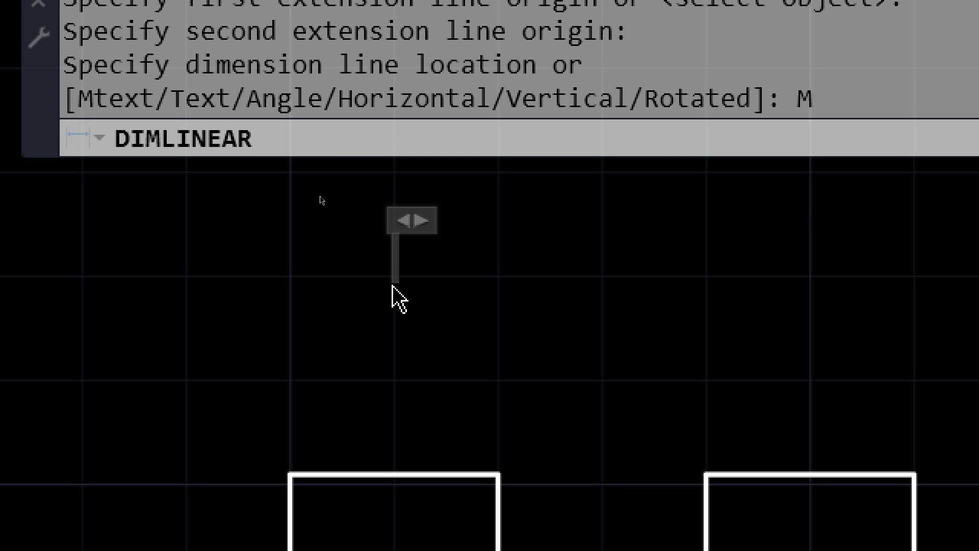
text(동해물과)
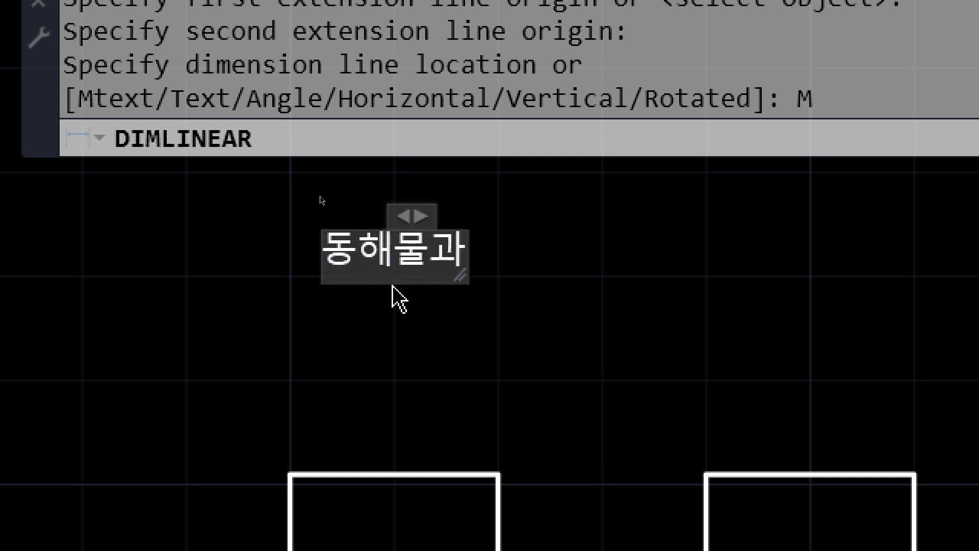
key(Return)
text(백두산이)
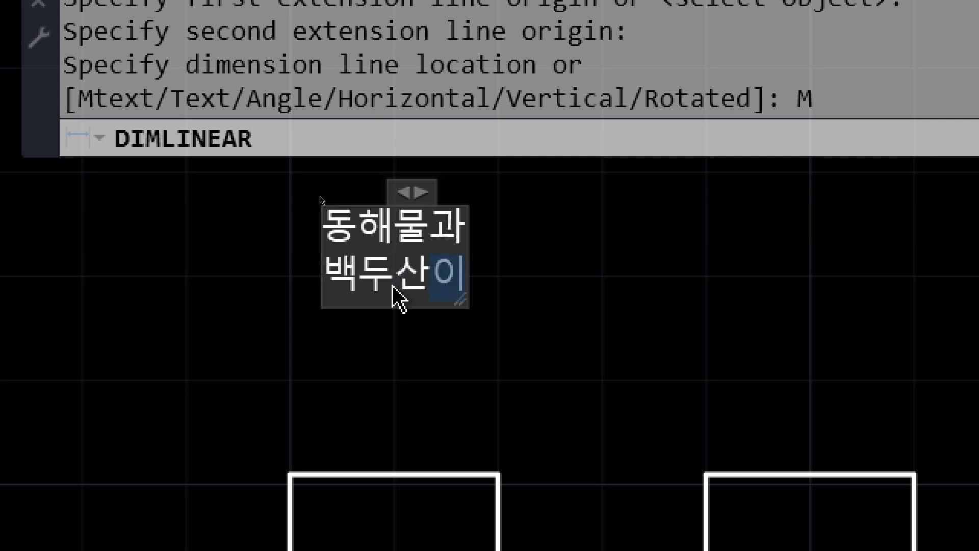
key(Return)
text(마르고 닳도)
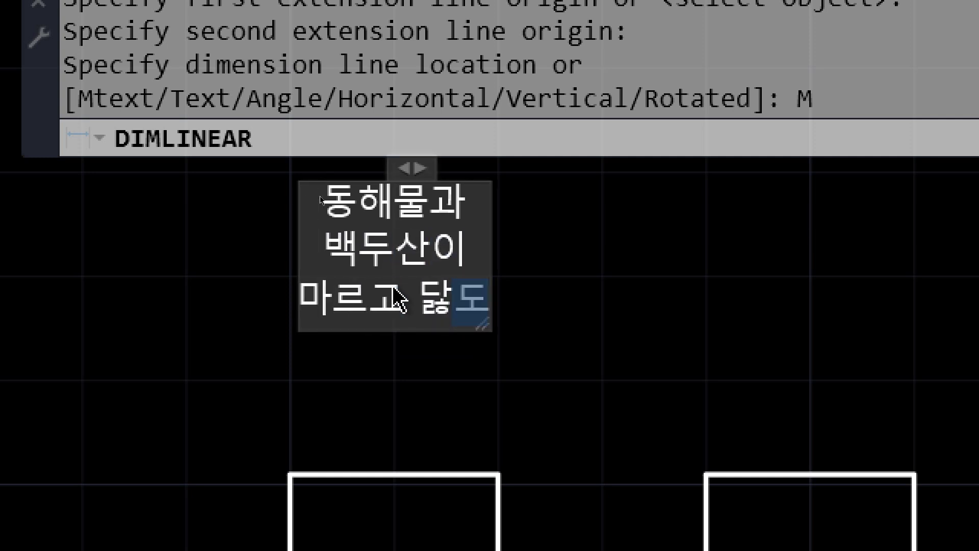
text(록)
key(ctrl+Return)
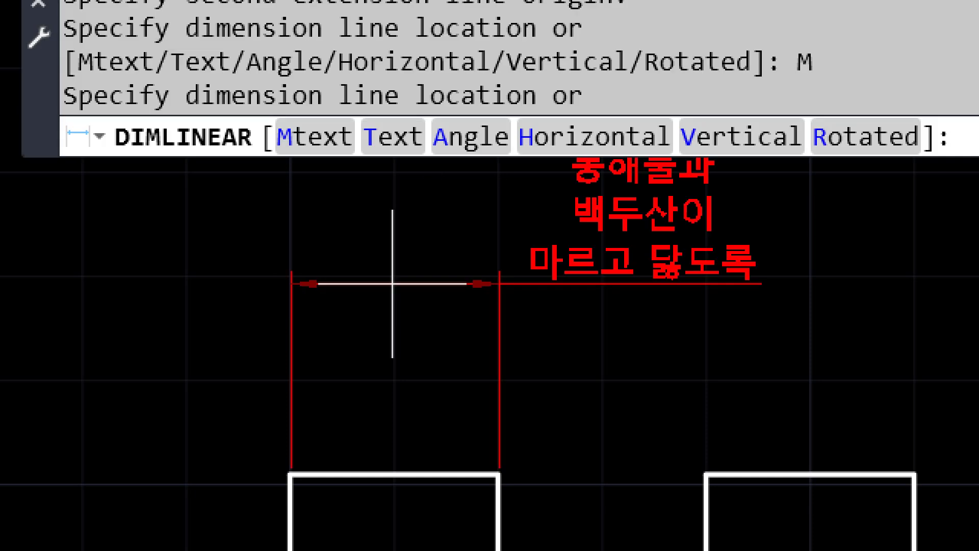
- Reopen the dimension's multiline text and break its last line so that 닳도록 stands on a fourth line
middle_drag(576, 378, 553, 435)
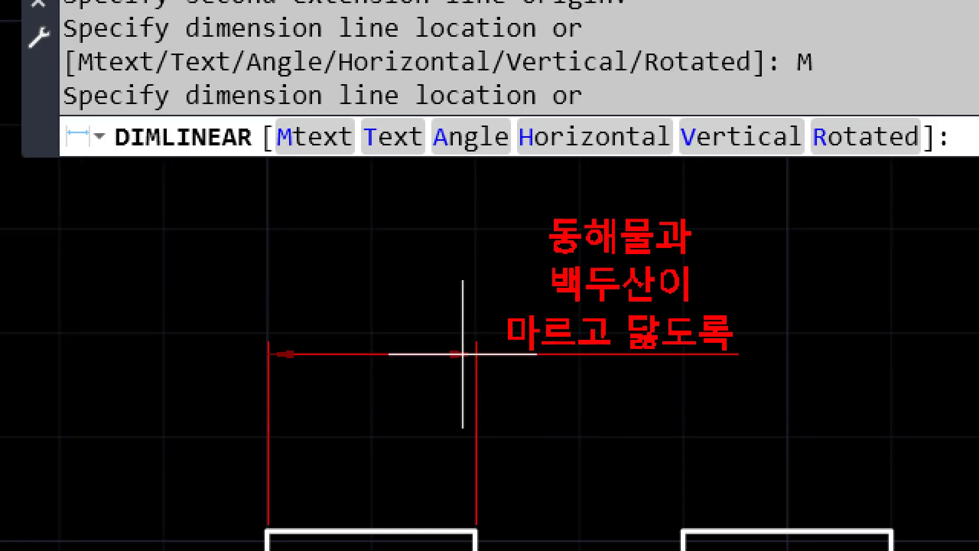
click(291, 136)
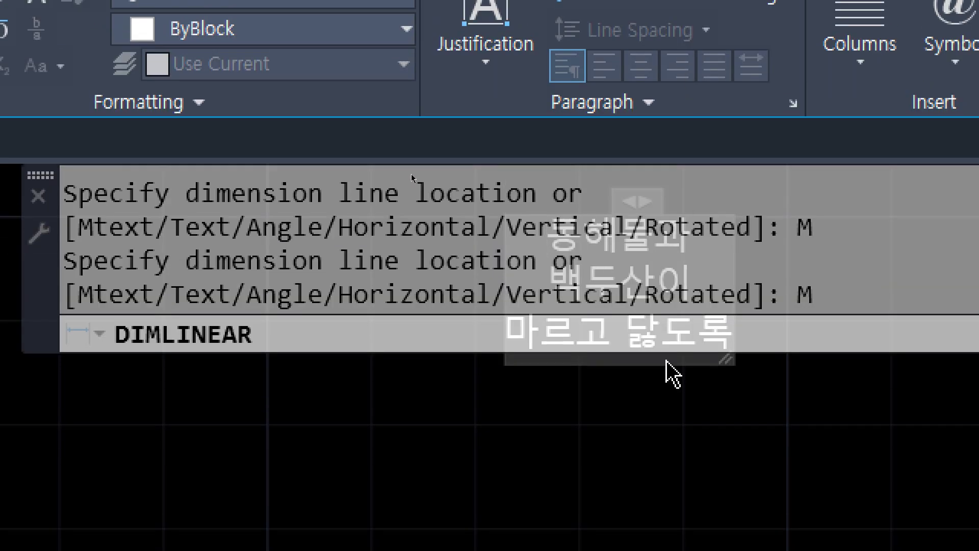
middle_drag(667, 255, 620, 422)
click(577, 313)
key(BackSpace)
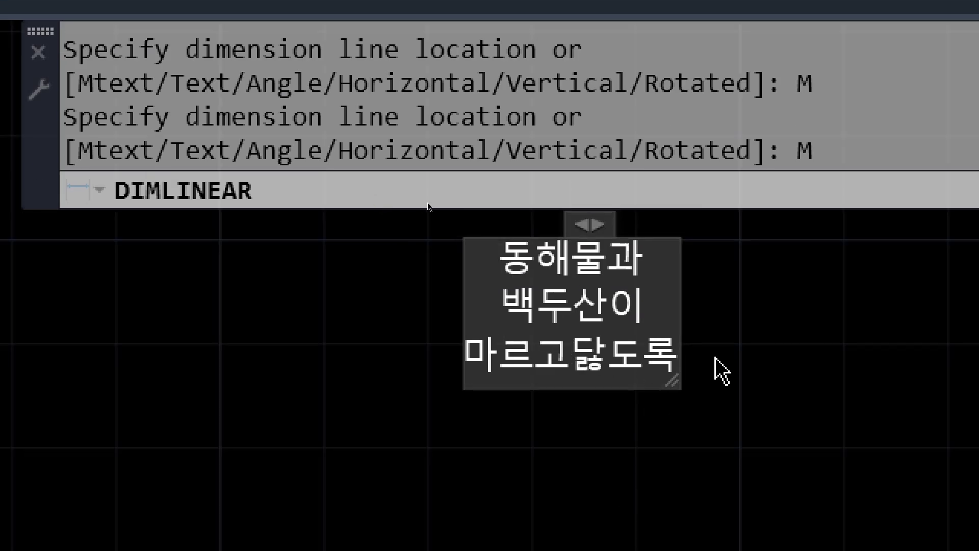
key(Return)
click(721, 370)
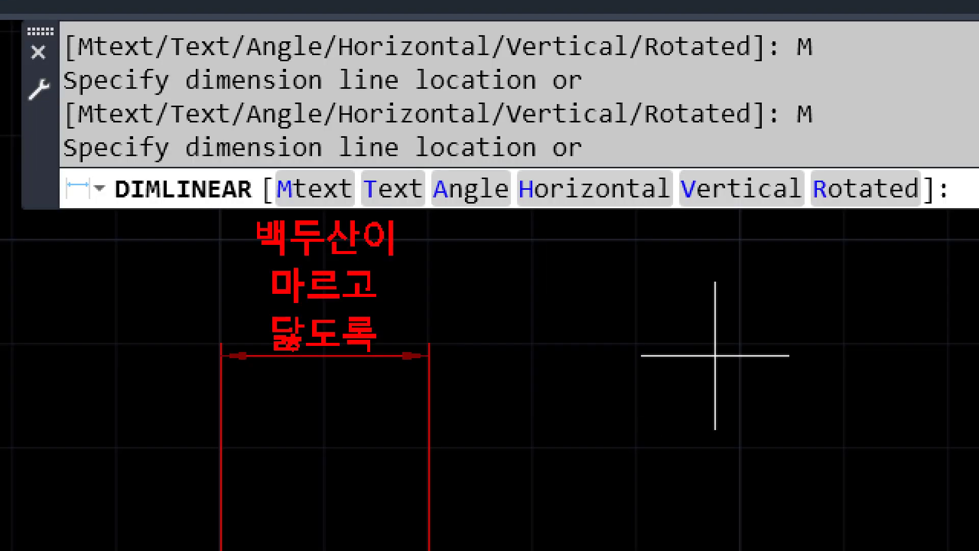
- Place the dimension line with the four-line text above the top-left square
mouse_move(263, 507)
middle_down()
mouse_move(292, 379)
mouse_move(290, 339)
middle_up()
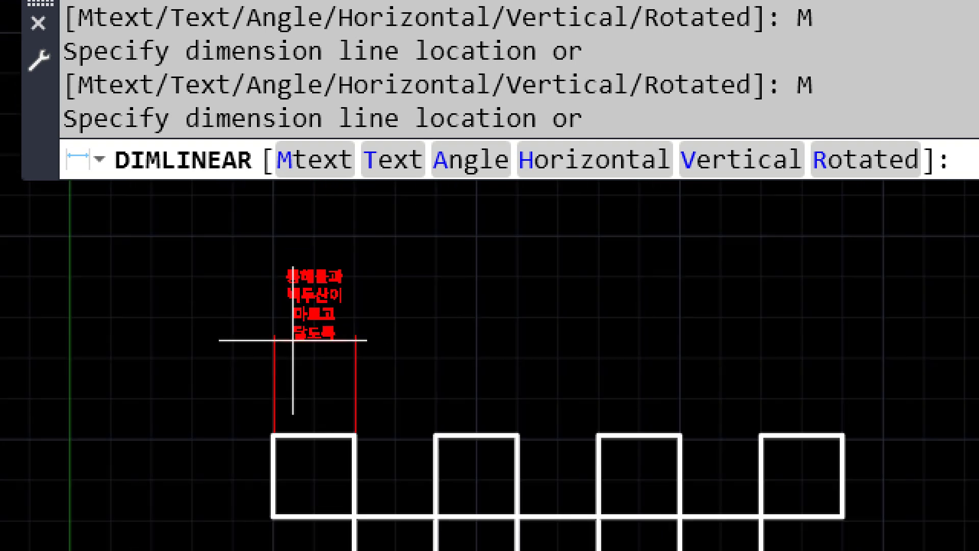
click(301, 378)
scroll(363, 379, up, 4)
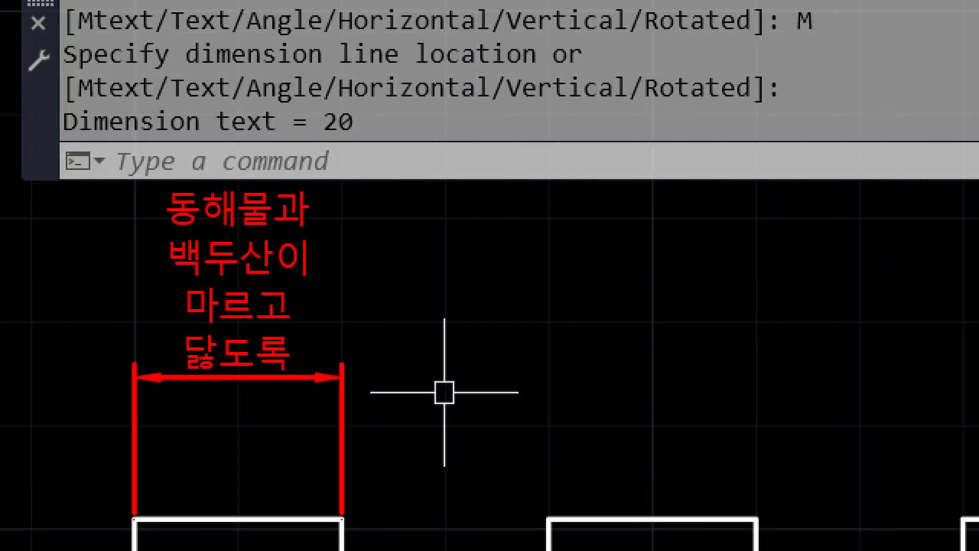
middle_drag(363, 343, 388, 360)
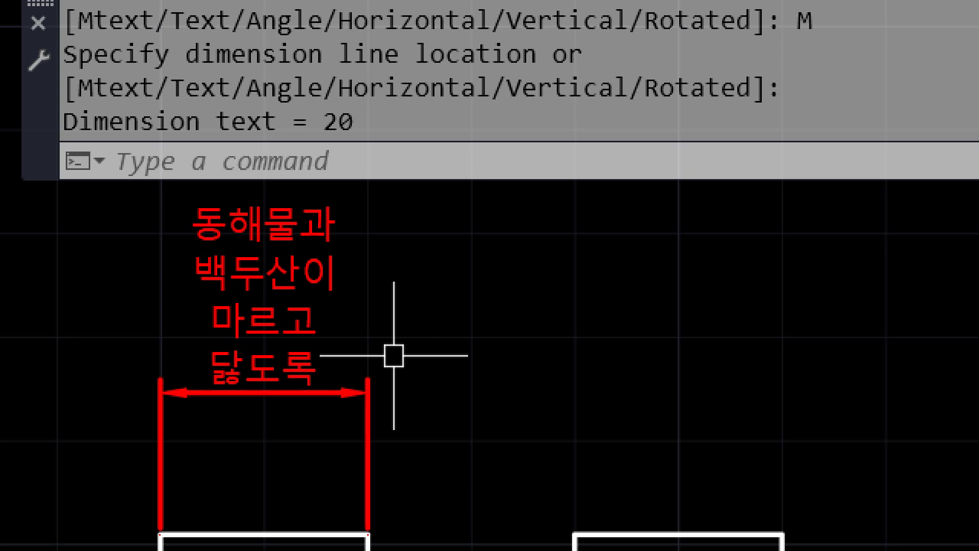
text(ㅣㅁ)
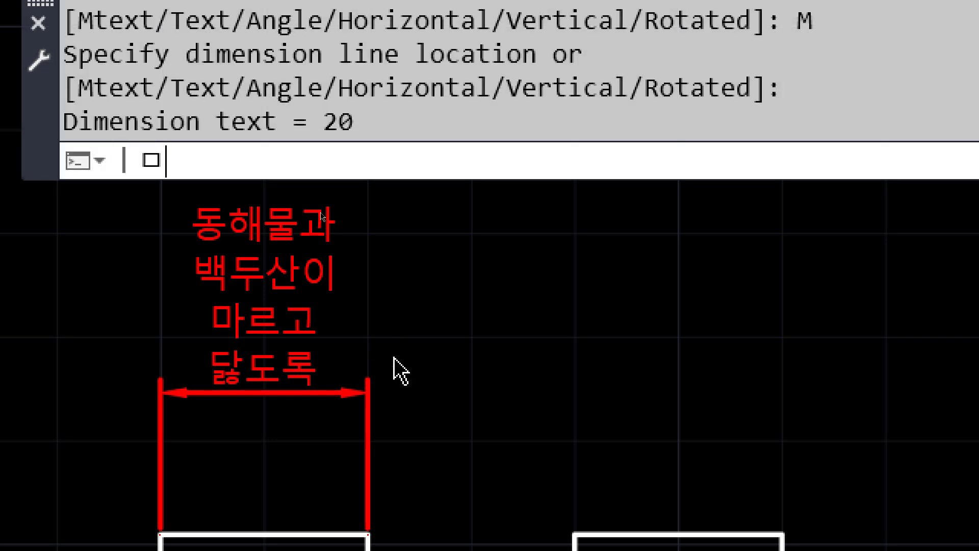
key(Return)
key(Escape)
- Change the color of the dim layer to green in the layer properties and close them
text(l)
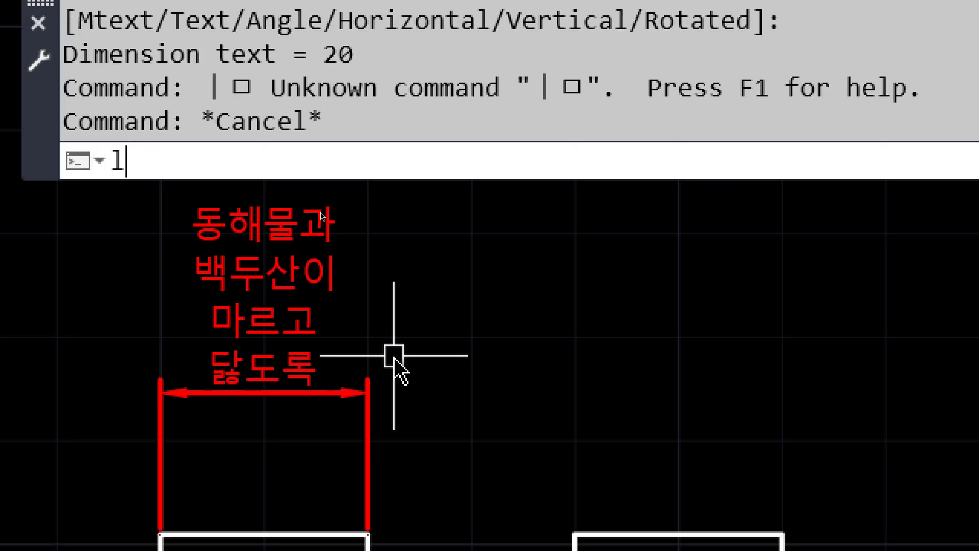
text(a)
key(space)
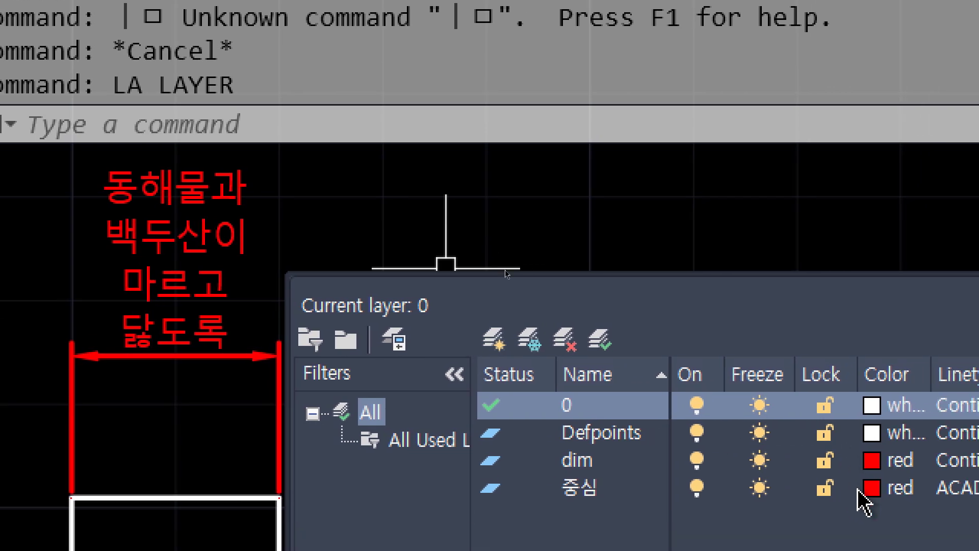
click(872, 463)
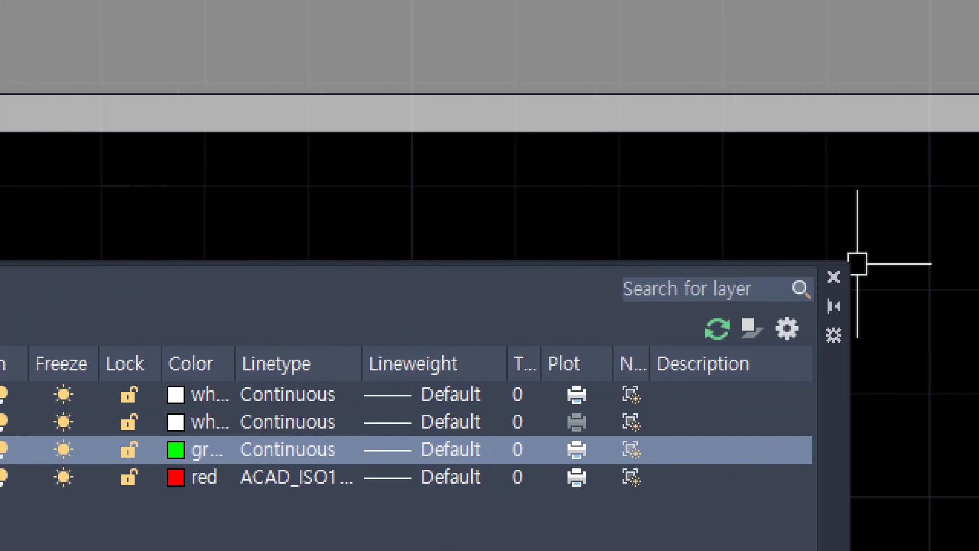
click(833, 277)
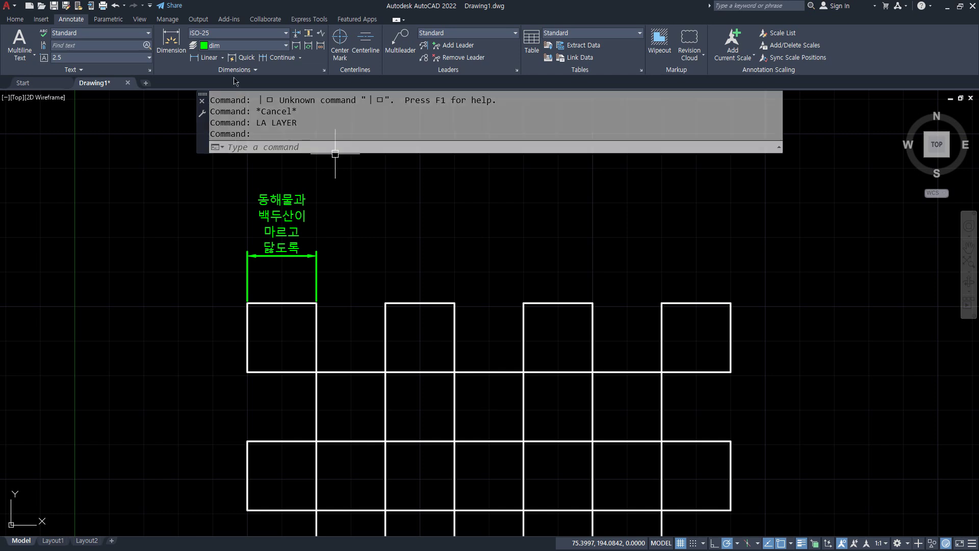
- Add a linear dimension across the second top-row square's top edge, using the Text option to enter 동해물과, placed above the square
click(209, 58)
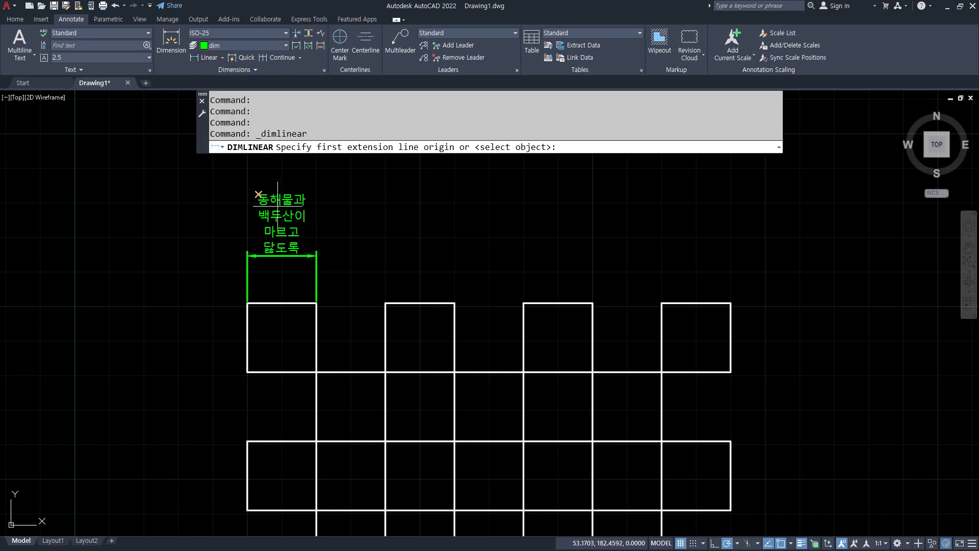
click(385, 303)
click(454, 303)
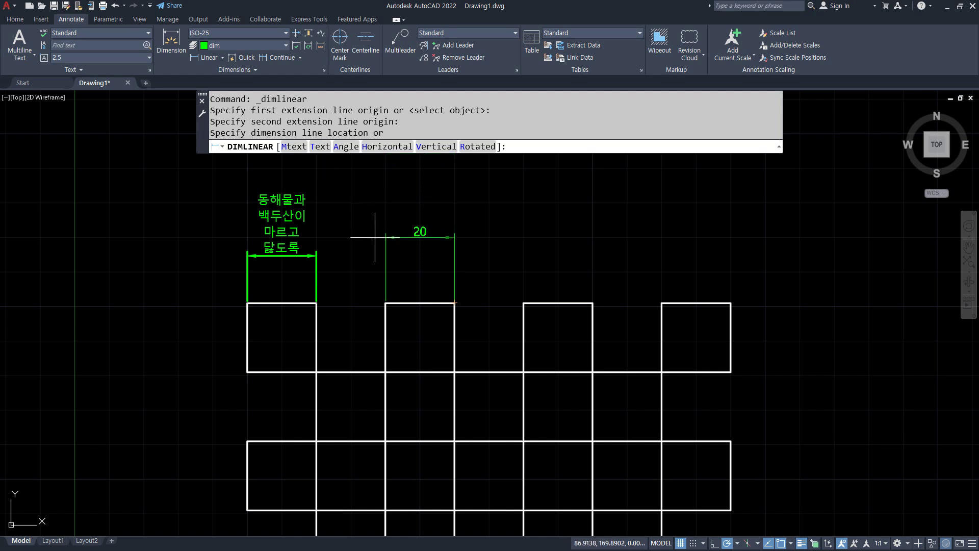
text(t)
key(Return)
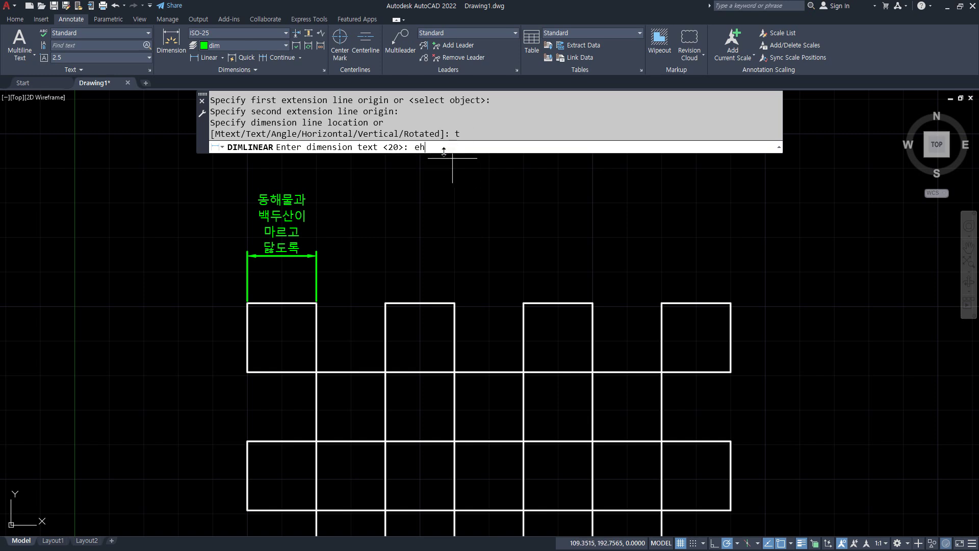
text(동해물과)
key(Return)
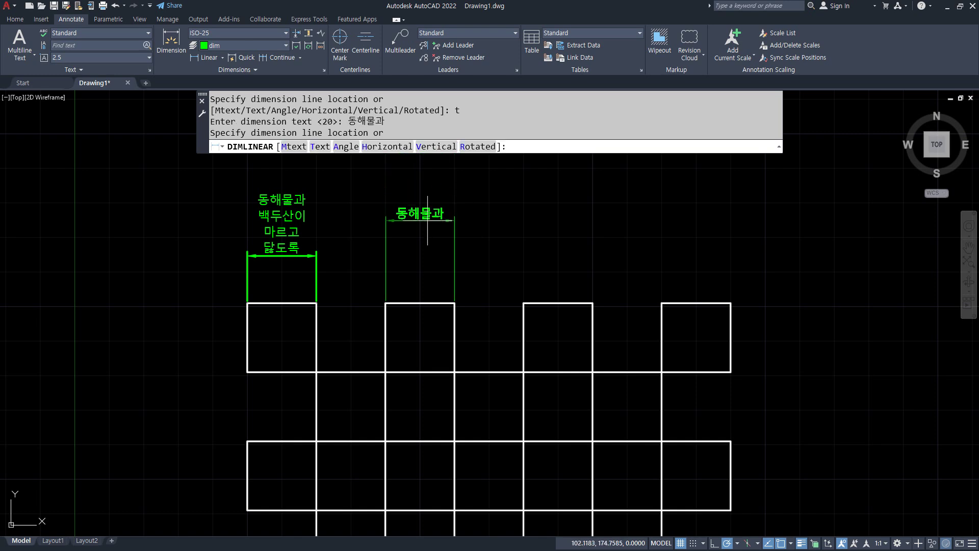
click(417, 254)
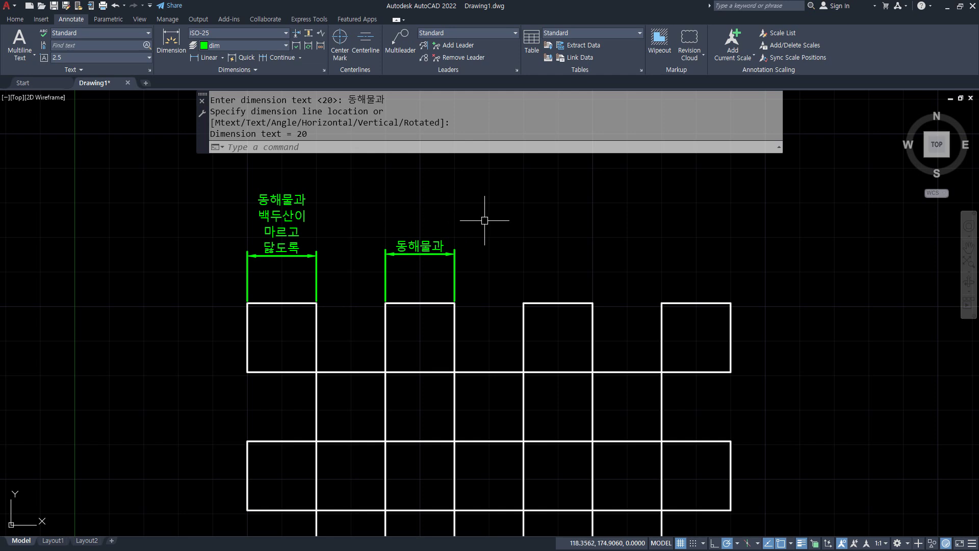
- Add a linear dimension across the third top-row square's top edge with its text angled at 45 degrees, placed above the square
key(space)
click(524, 303)
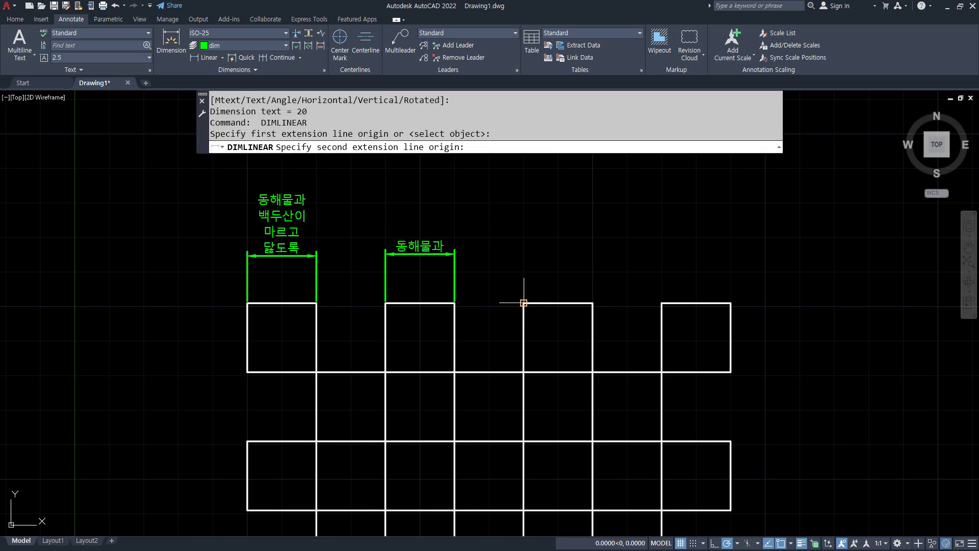
click(593, 303)
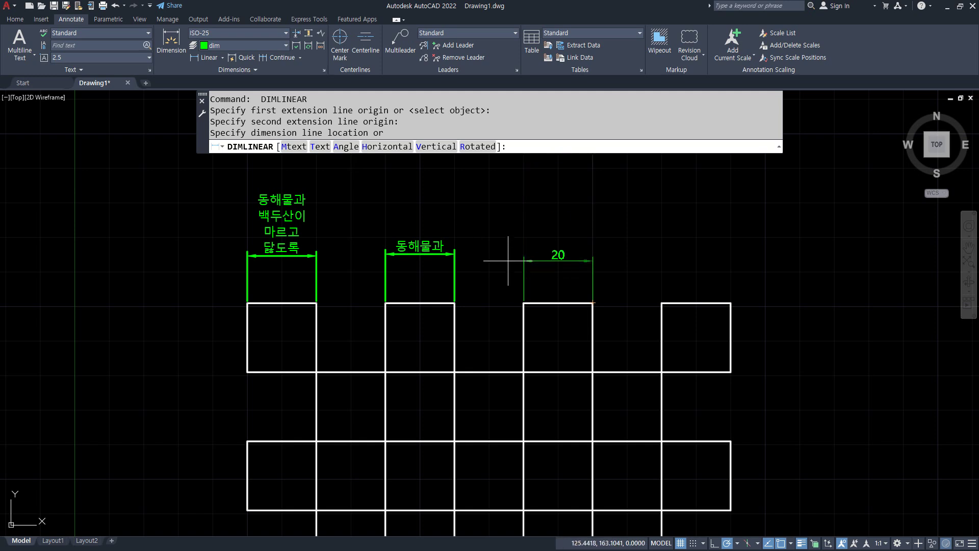
key(Return)
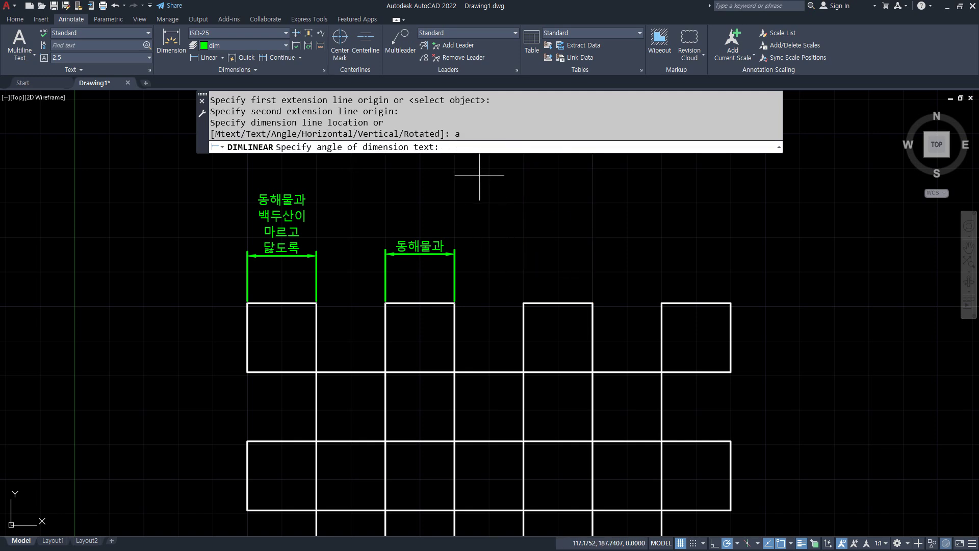
text(45)
key(Return)
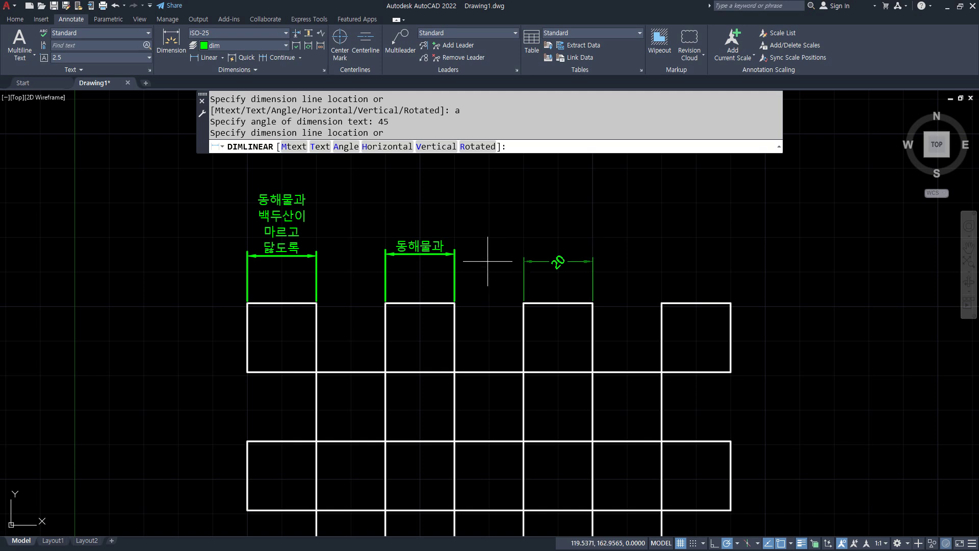
click(557, 254)
- Examine the angled dimension text and compare it with the Mtext and Text dimensions above the first two squares
scroll(573, 268, up, 3)
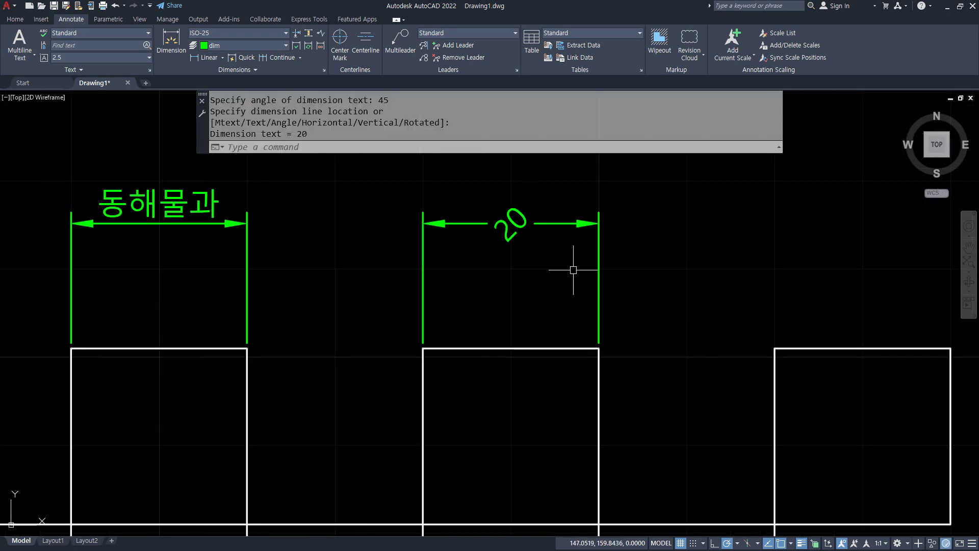
middle_drag(573, 269, 453, 304)
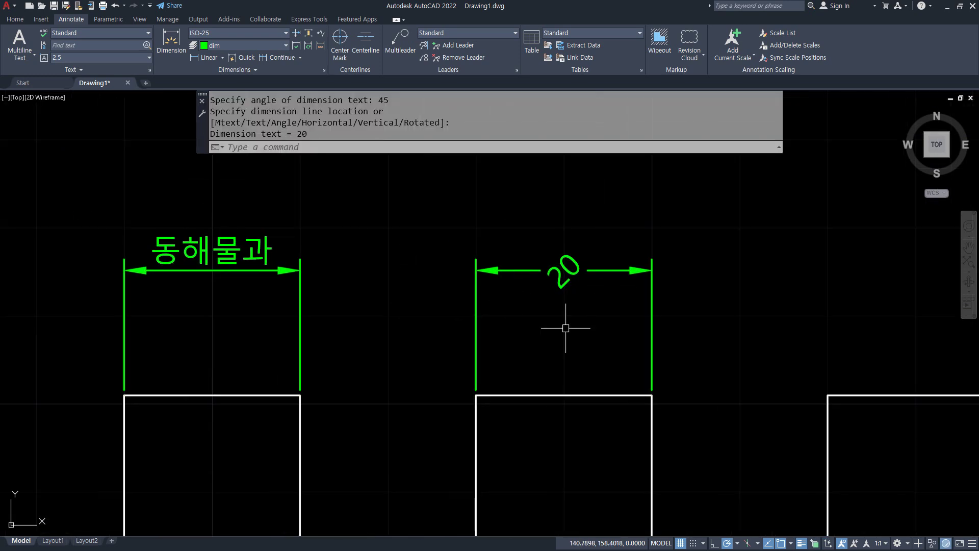
scroll(626, 307, down, 2)
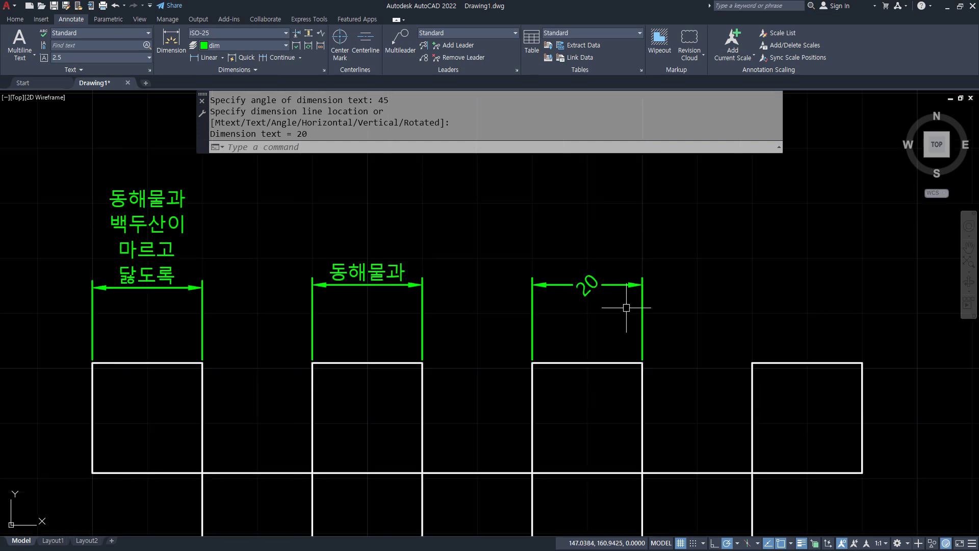
scroll(503, 300, down, 2)
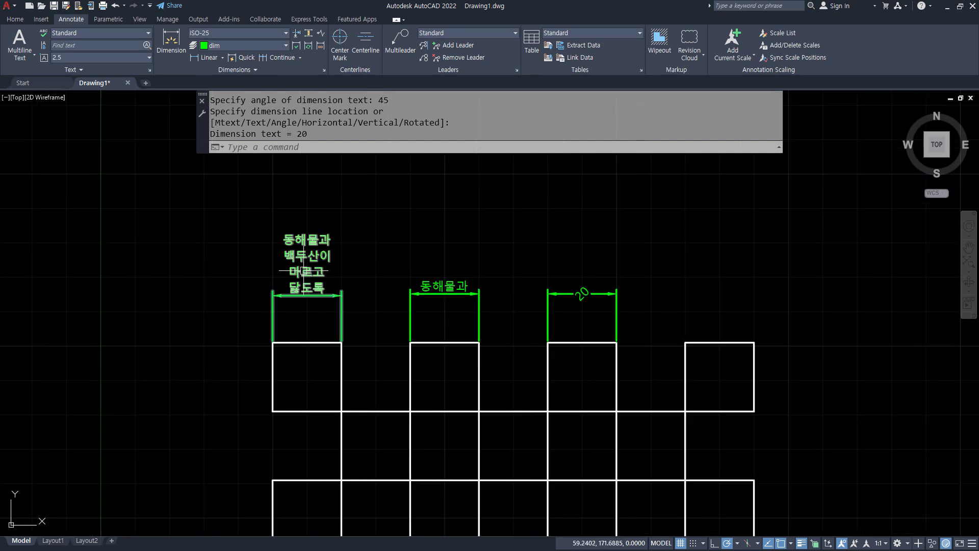
scroll(376, 305, up, 2)
scroll(288, 214, up, 1)
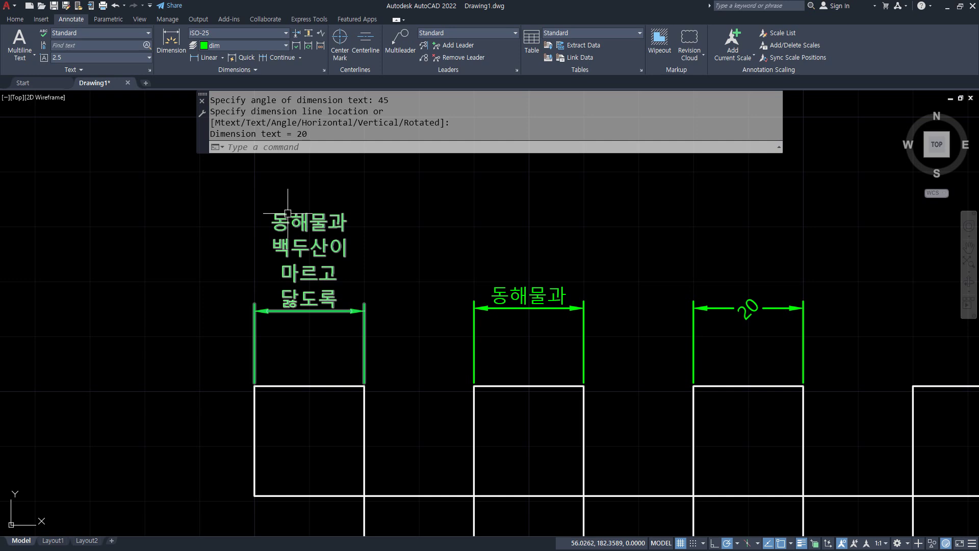
drag(328, 313, 335, 304)
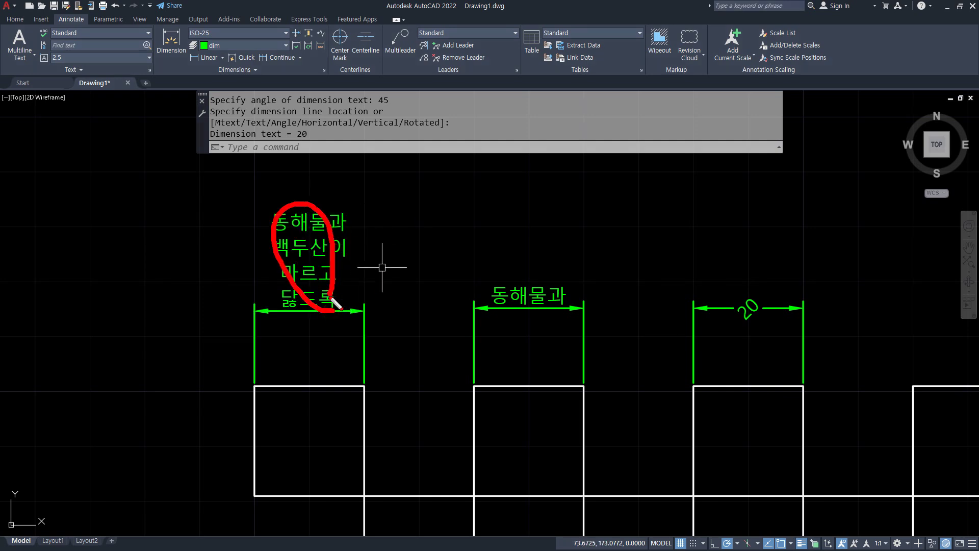
mouse_move(555, 322)
mouse_down()
mouse_move(536, 323)
mouse_move(561, 312)
mouse_up()
mouse_move(770, 326)
mouse_down()
mouse_move(773, 302)
mouse_move(769, 324)
mouse_up()
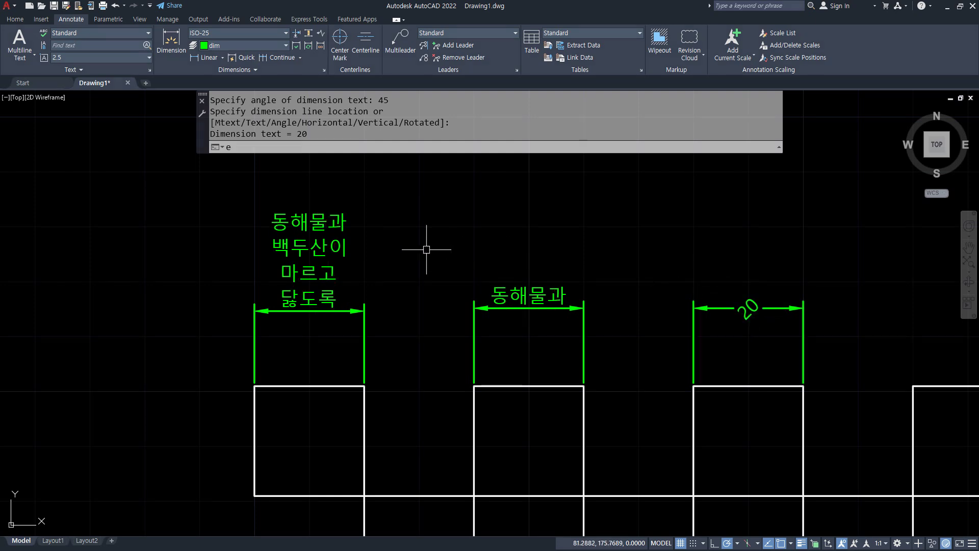
- Edit the first dimension's text with TEXTEDIT, deleting its lower three lines so only 동해물과 is left
text(ed)
key(Return)
click(328, 300)
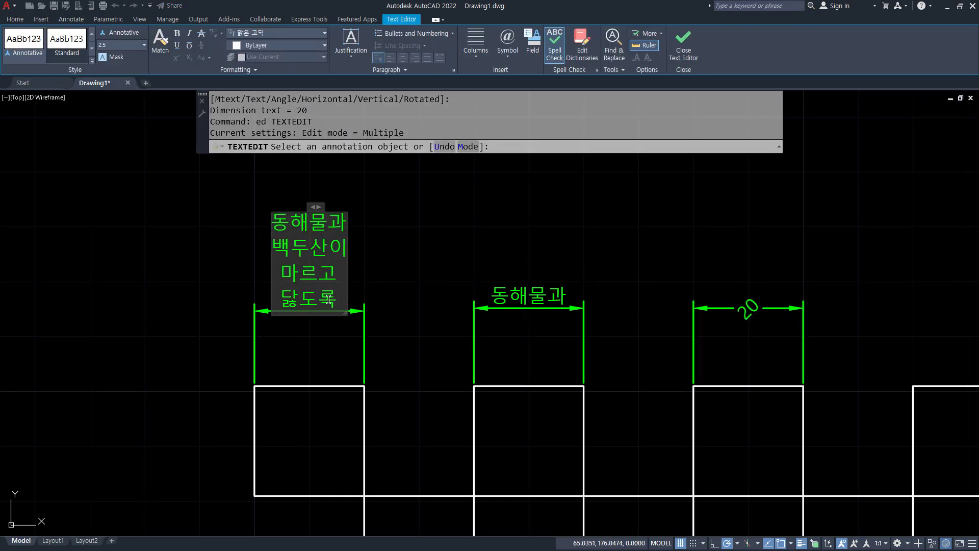
click(310, 250)
drag(346, 232, 346, 329)
key(Delete)
click(418, 283)
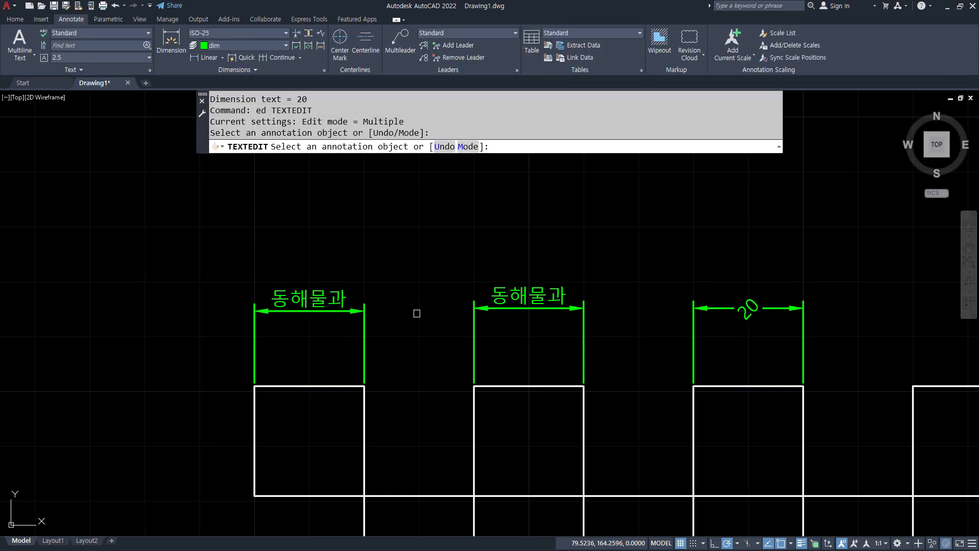
key(Return)
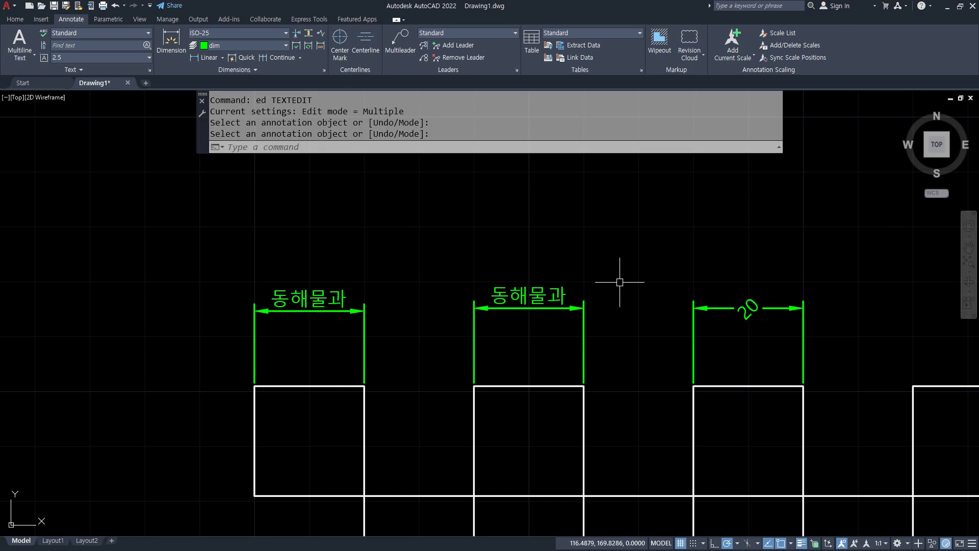
- Reopen the first dimension's text with TEXTEDIT and replace 동해물과 with <> to restore the measured length
key(Return)
click(296, 294)
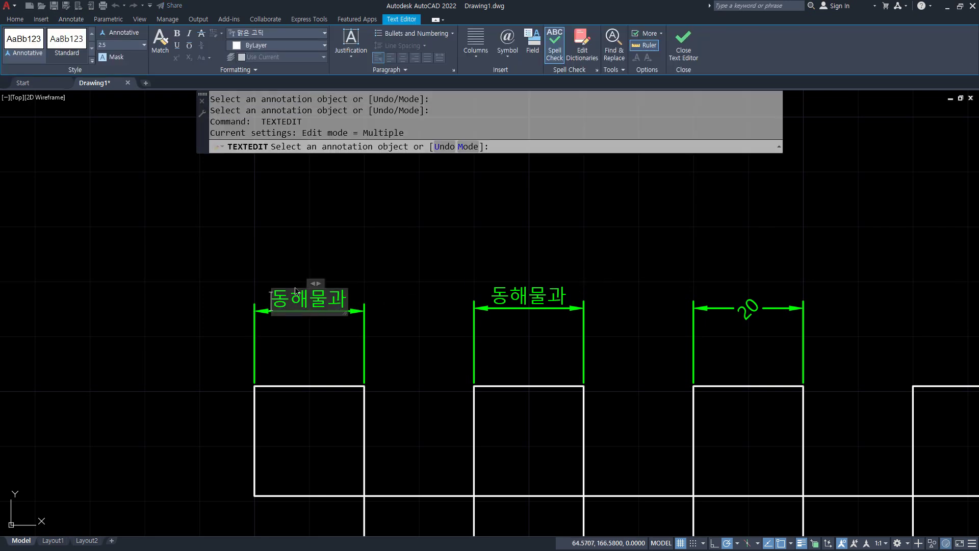
drag(265, 382, 255, 394)
drag(354, 399, 365, 385)
mouse_move(380, 248)
mouse_down()
mouse_move(357, 285)
mouse_move(371, 289)
mouse_up()
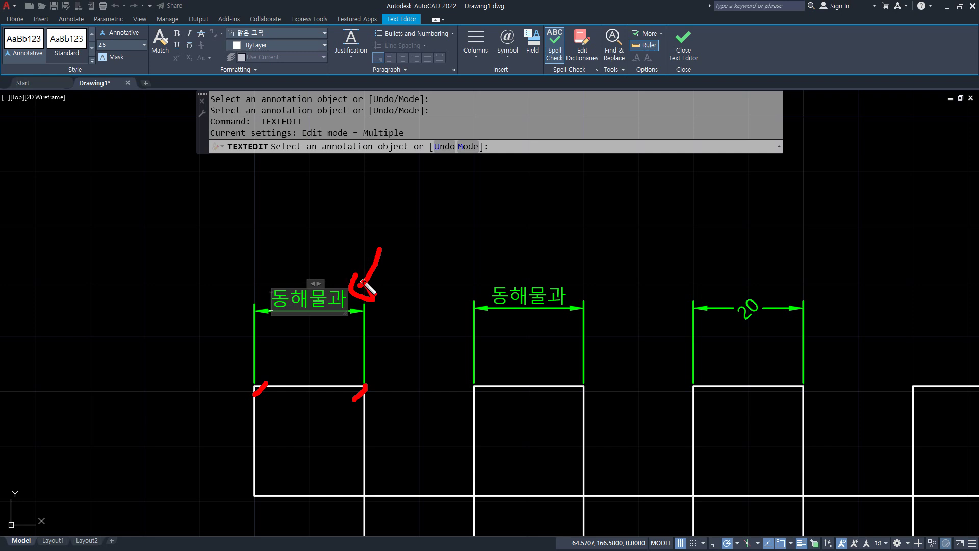
mouse_move(484, 192)
mouse_down()
mouse_move(461, 216)
mouse_move(483, 241)
mouse_up()
mouse_move(508, 194)
mouse_down()
mouse_move(536, 222)
mouse_move(518, 237)
mouse_up()
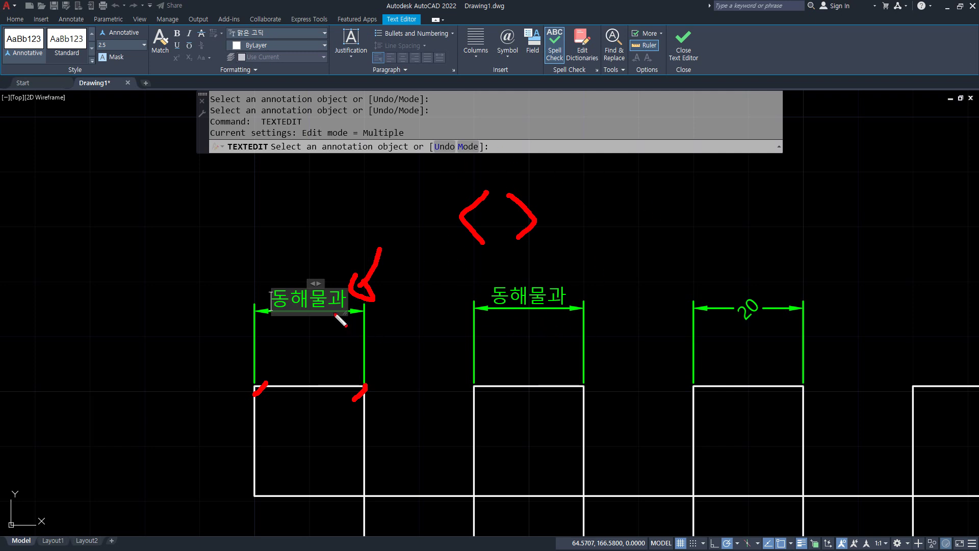
key(Escape)
scroll(303, 307, up, 2)
double_click(302, 306)
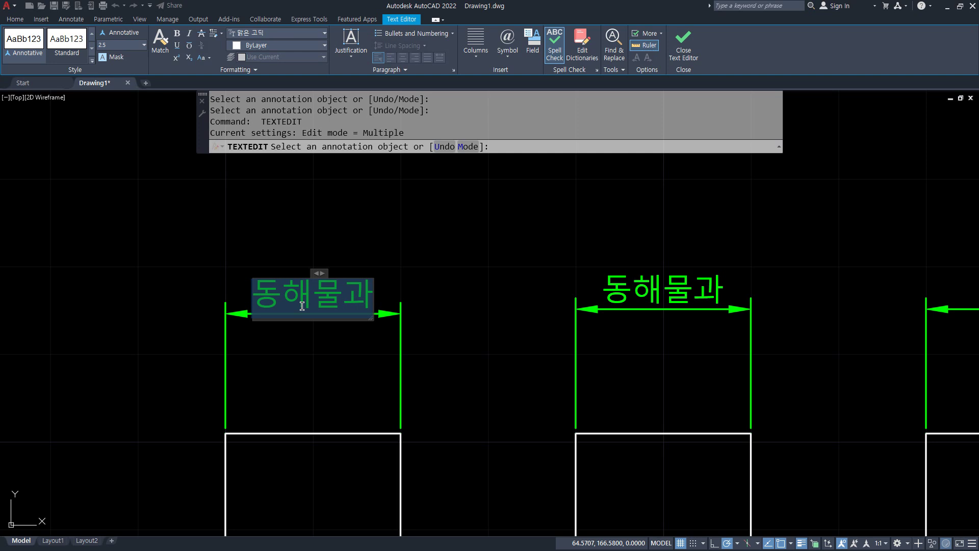
text(<)
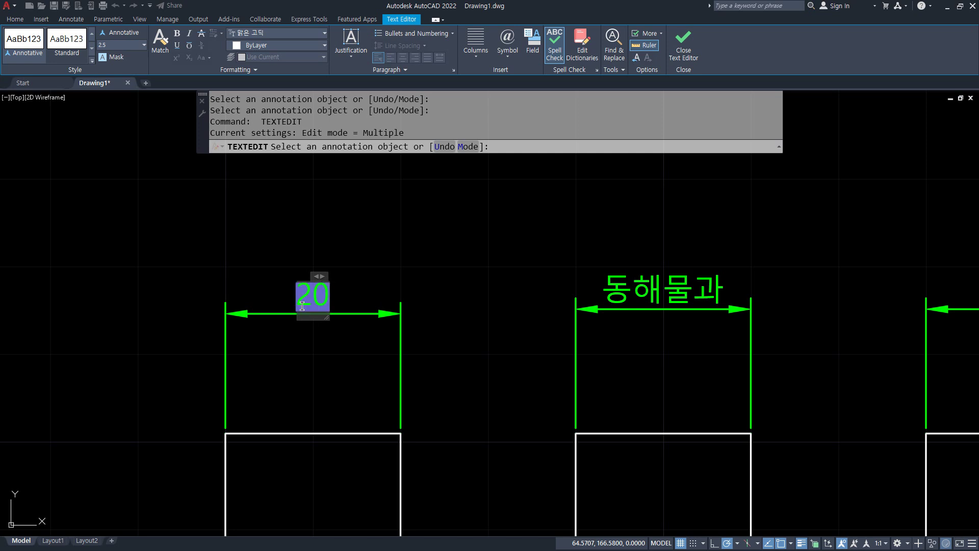
key(Escape)
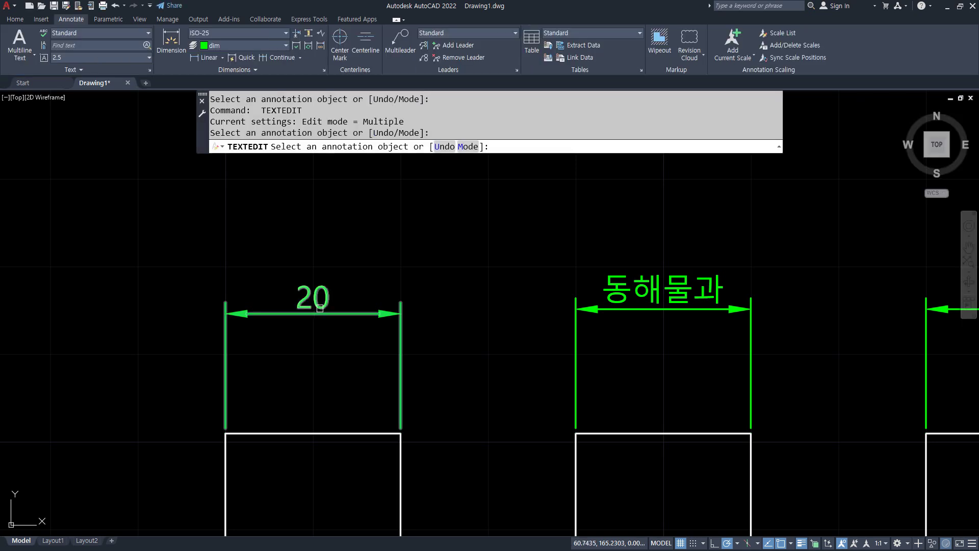
mouse_move(306, 330)
mouse_down()
mouse_move(344, 273)
mouse_move(284, 306)
mouse_move(314, 332)
mouse_up()
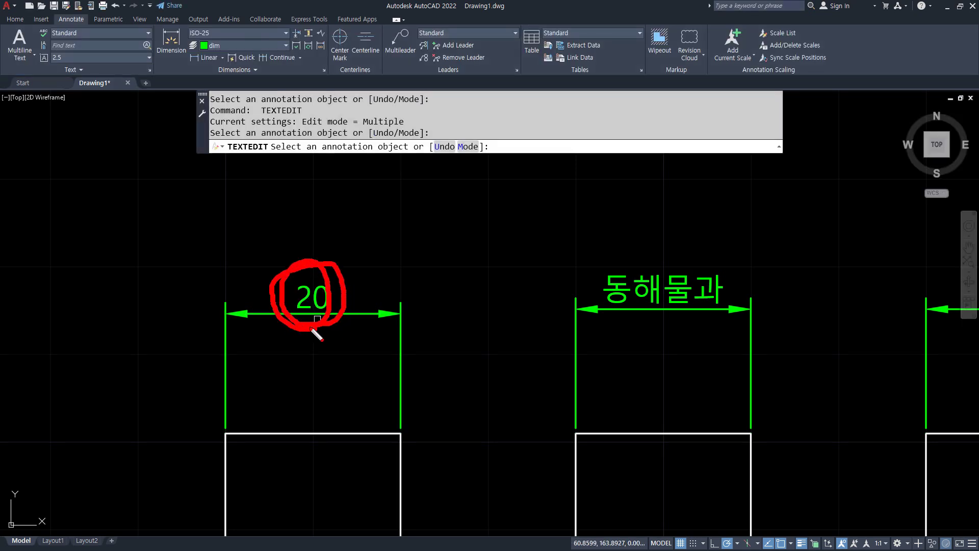
drag(385, 237, 349, 268)
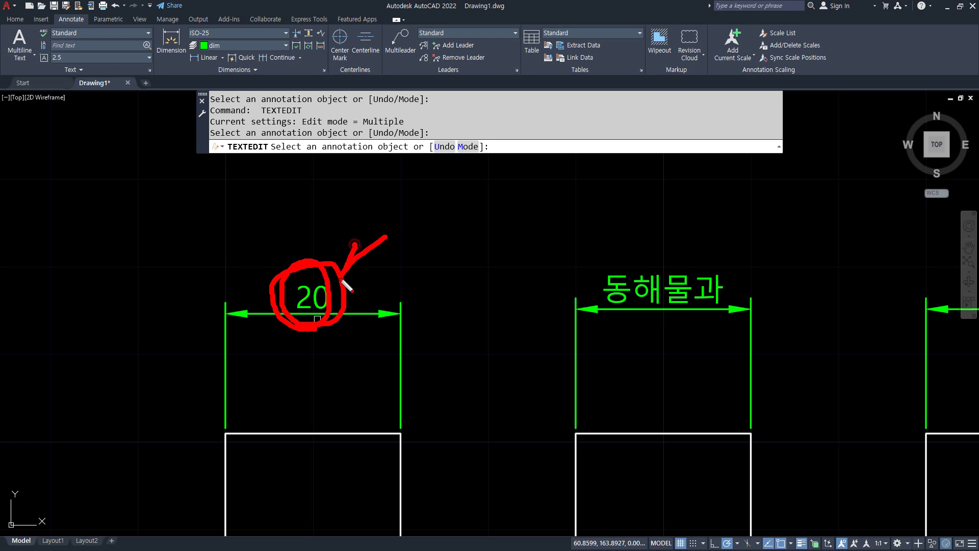
key(Escape)
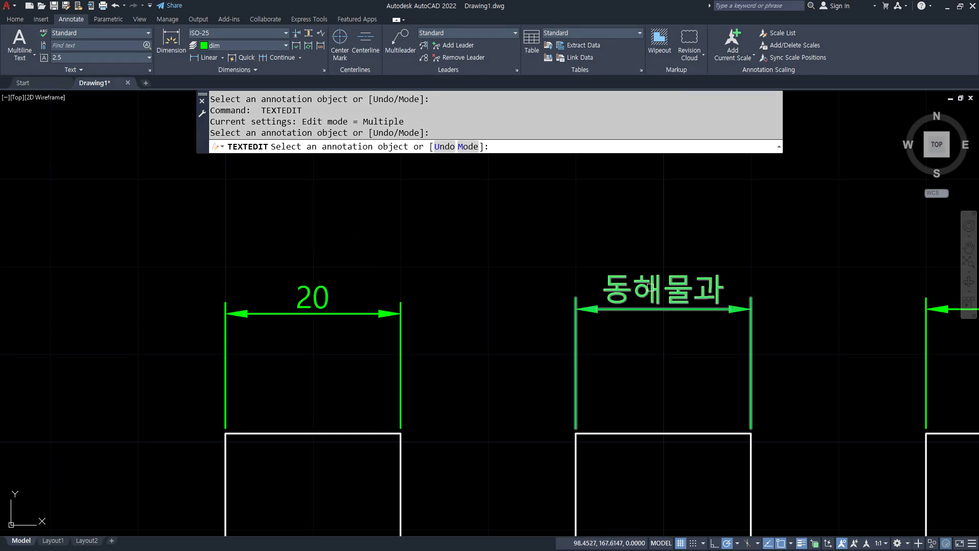
- Replace the second dimension's text with <> to restore the measured length
click(727, 295)
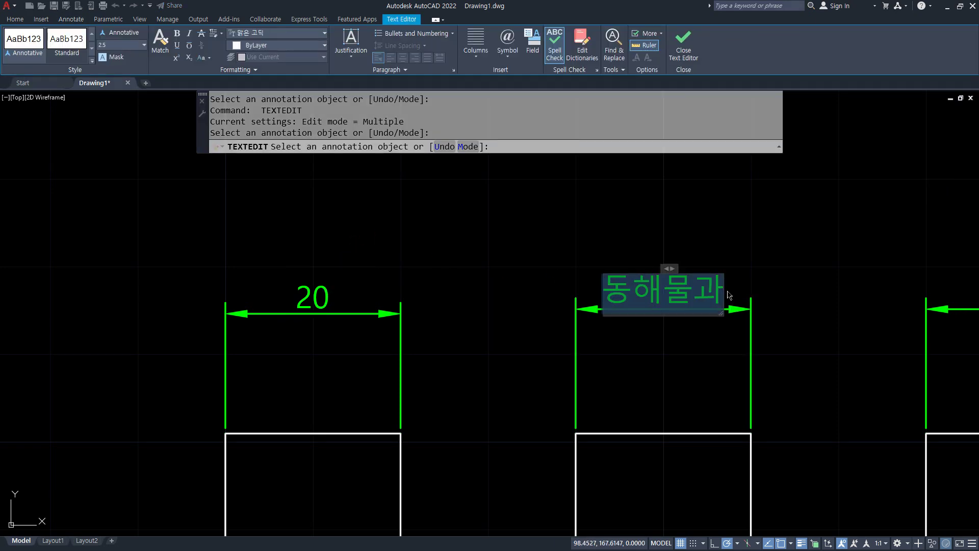
text(<>)
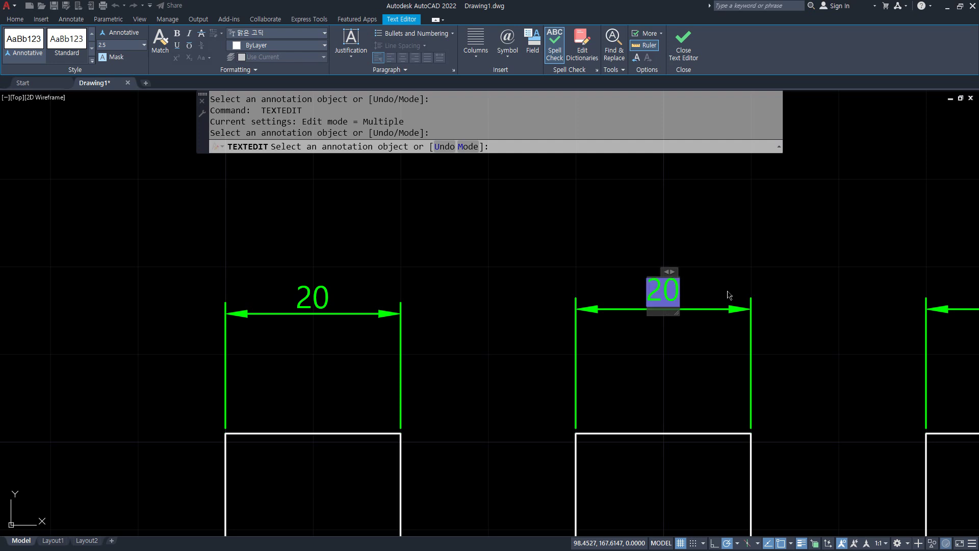
click(785, 297)
mouse_move(841, 328)
middle_down()
mouse_move(538, 308)
mouse_move(687, 303)
middle_up()
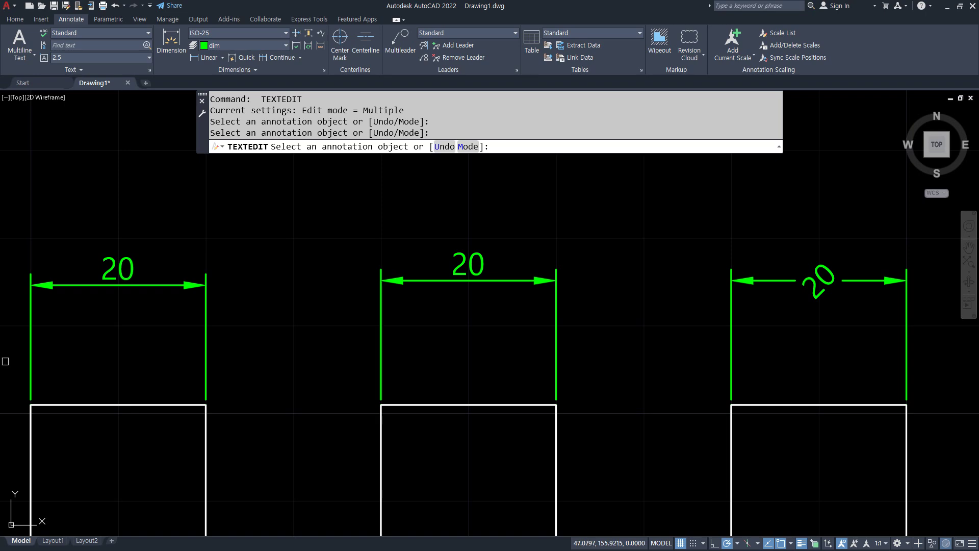
- Switch to the Notepad notes and put "길이로 된 원래 치수문자로 바꾸는 방법 <>" on a new line below 치수문자
key(alt+Tab)
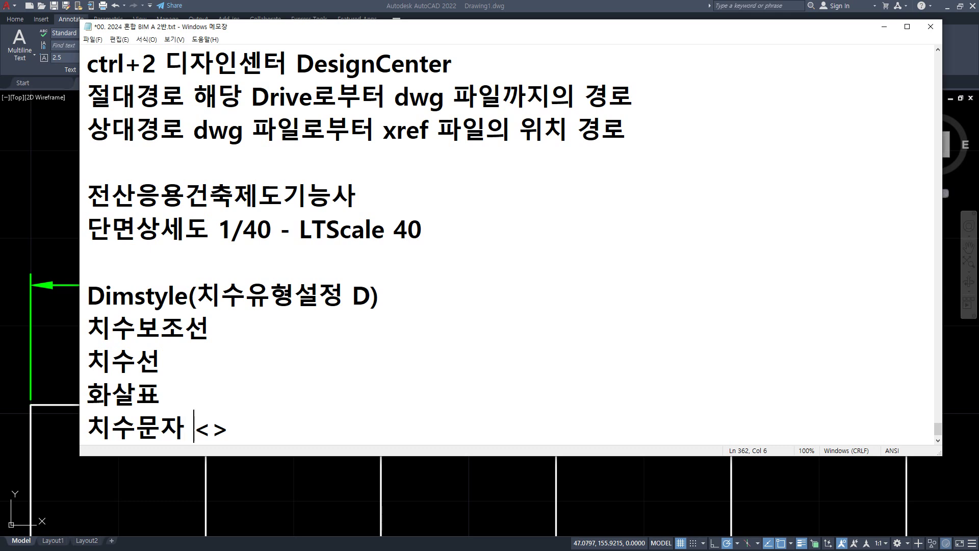
key(Return)
text(길이로 되)
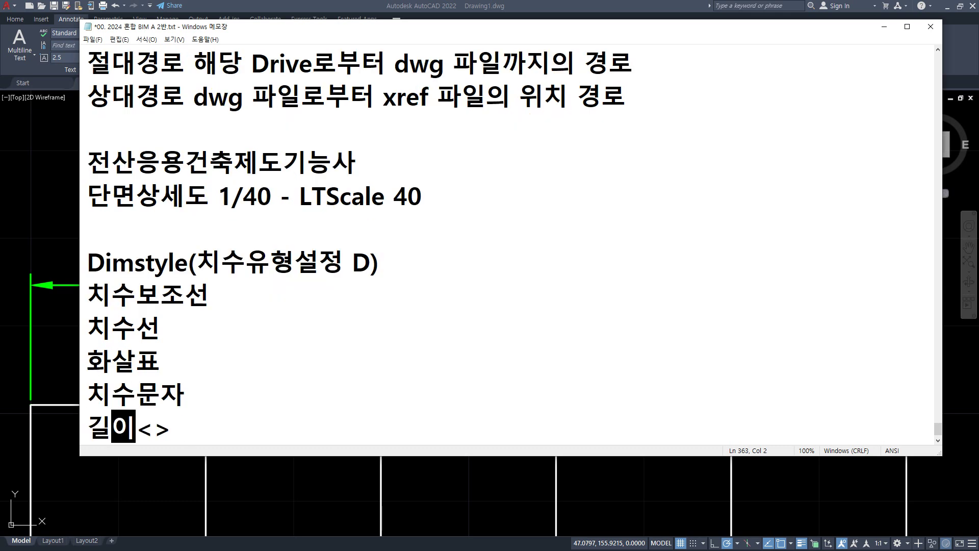
text(ㄴ 원래 )
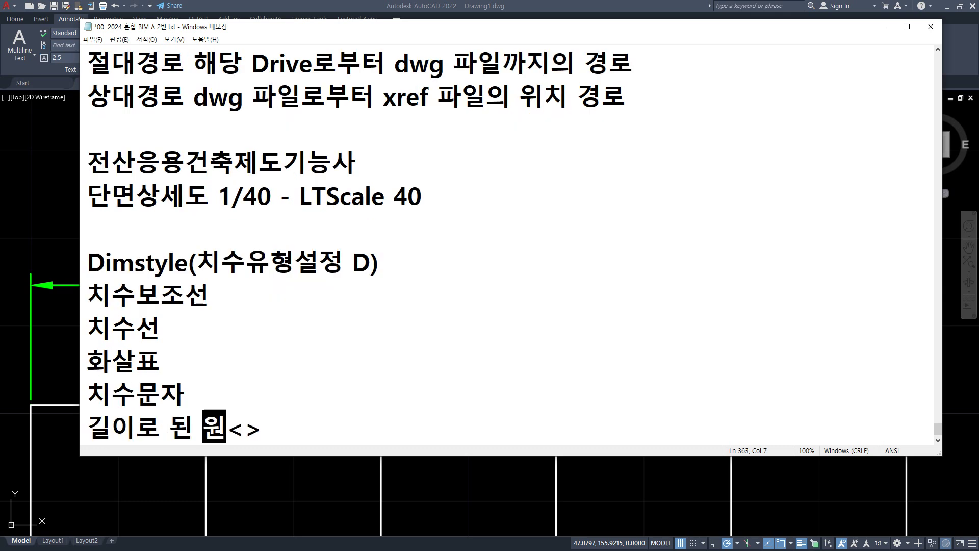
text(치수문자로 바)
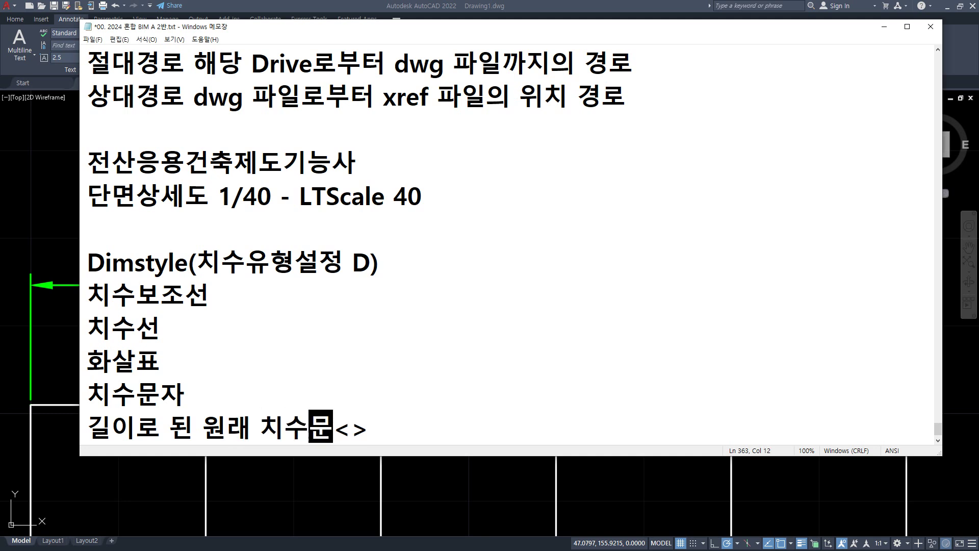
text(꾸는 방법)
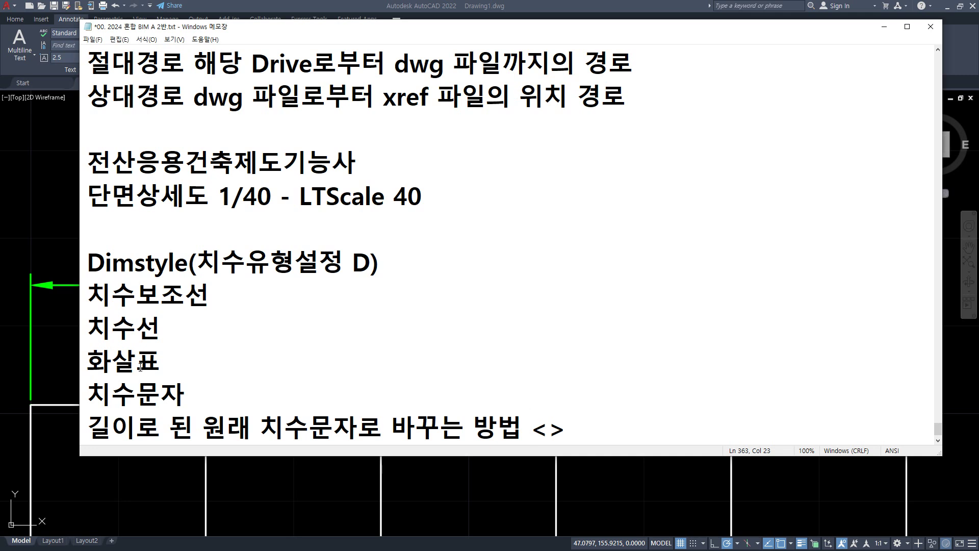
- Switch back to the AutoCAD drawing and end the TEXTEDIT command
click(51, 224)
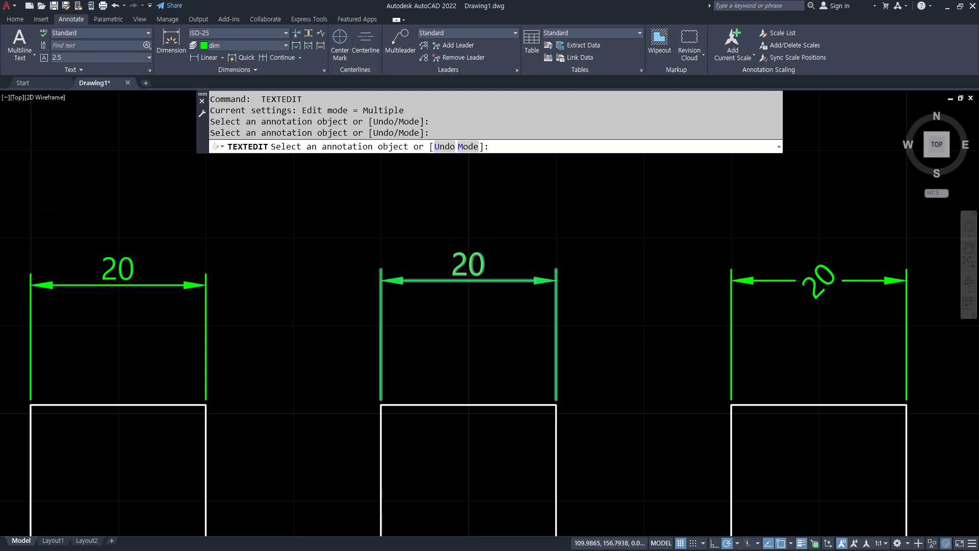
scroll(556, 357, down, 1)
mouse_move(484, 389)
middle_down()
mouse_move(449, 344)
mouse_move(467, 385)
middle_up()
key(Escape)
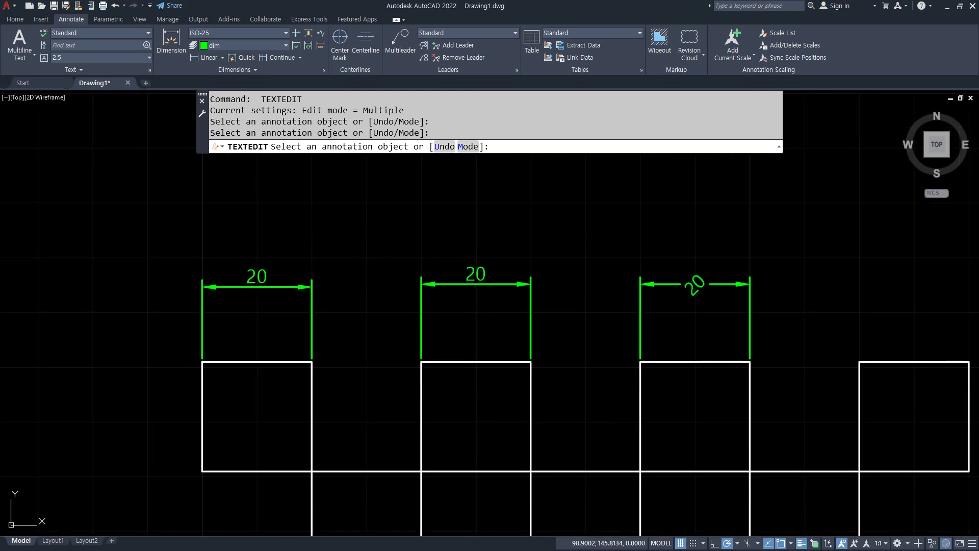
middle_drag(714, 375, 286, 342)
click(204, 58)
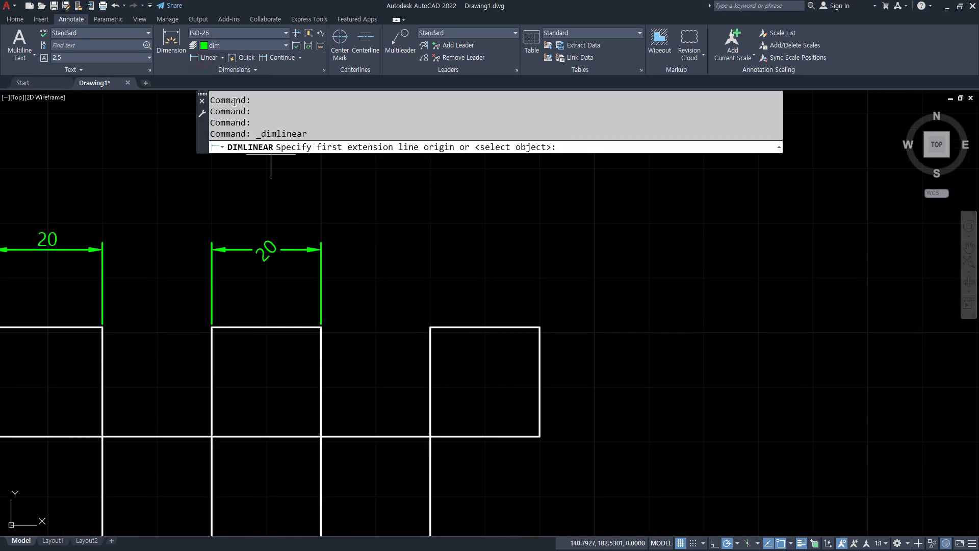
click(429, 327)
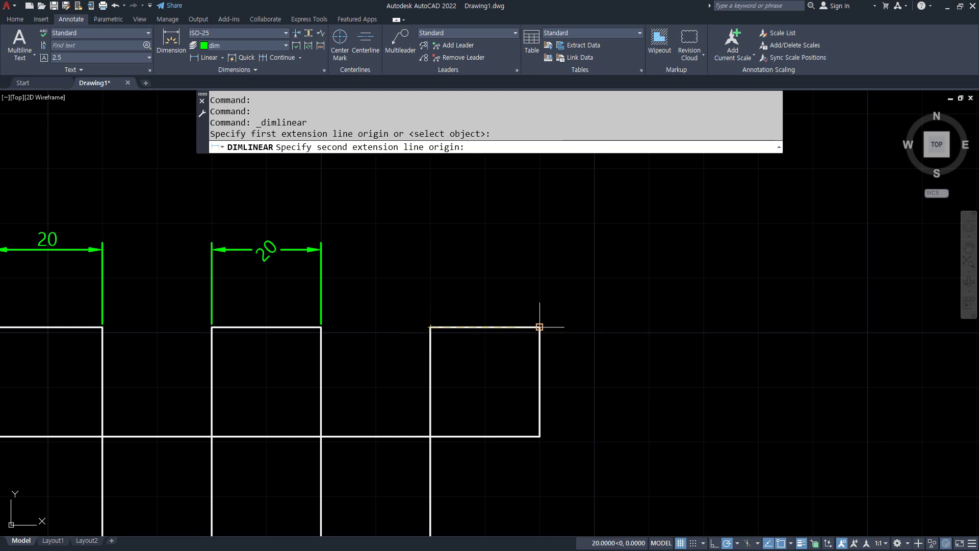
click(540, 327)
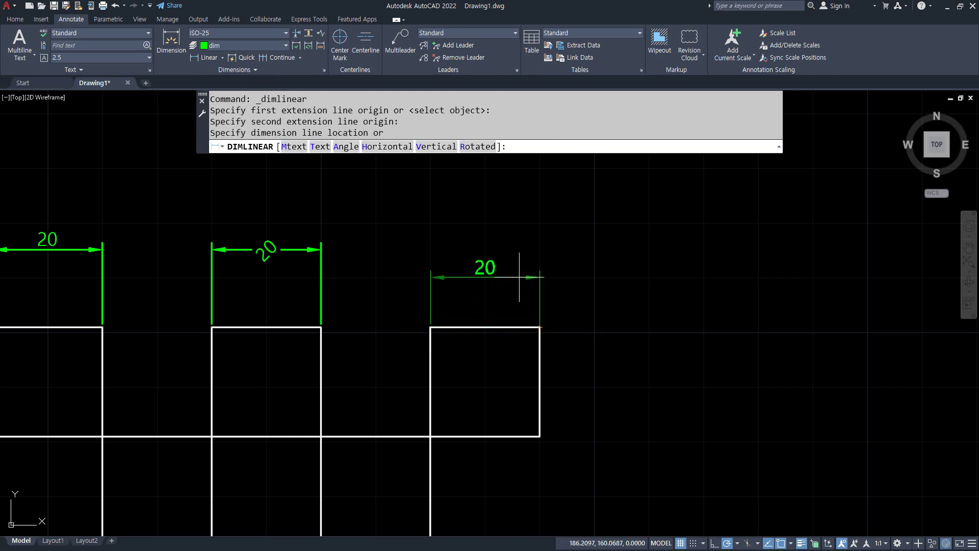
key(Escape)
- Erase the two white dimensions beside and below the lower-left square with the diagonal
scroll(357, 347, down, 6)
scroll(294, 427, up, 6)
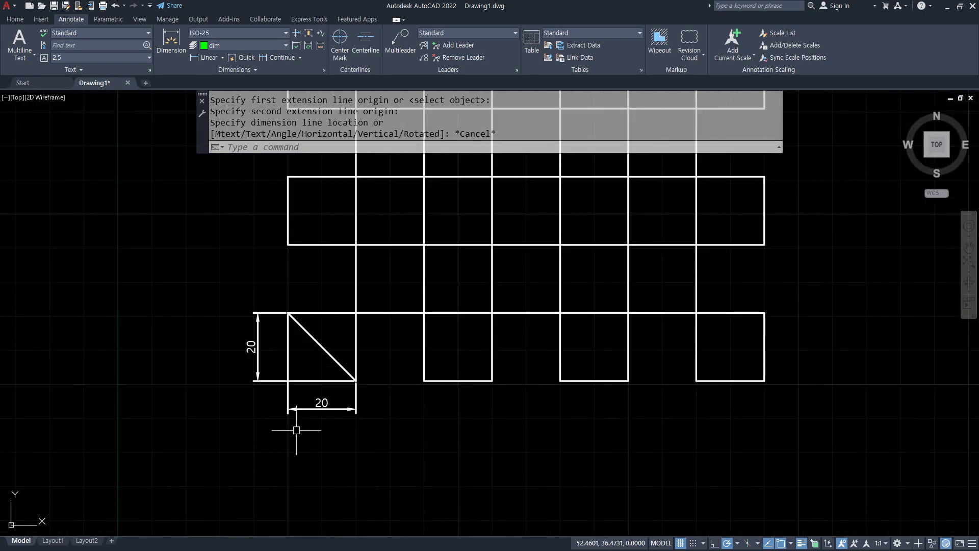
drag(294, 427, 260, 372)
text(e)
key(space)
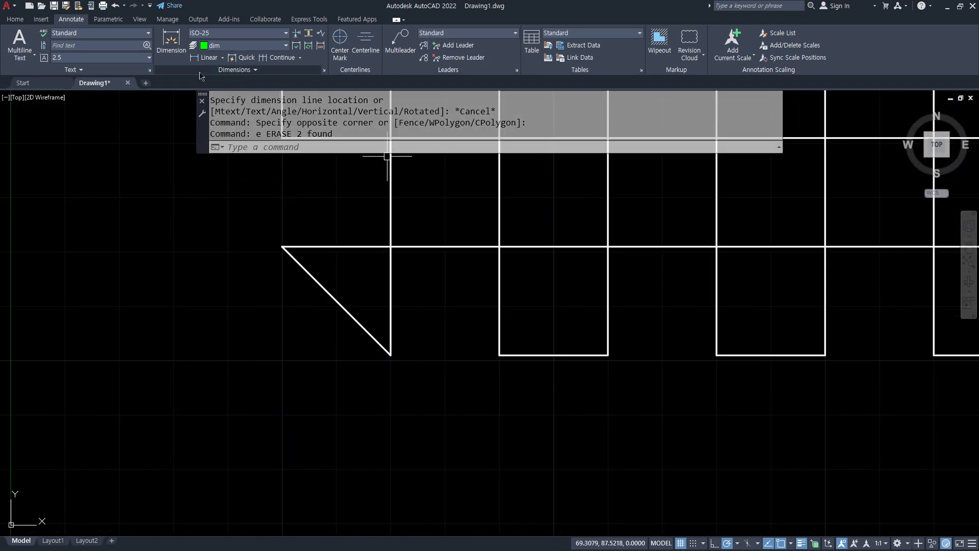
- Dimension the diagonal line's width with a linear dimension using the Horizontal option, placing it below the line
click(205, 59)
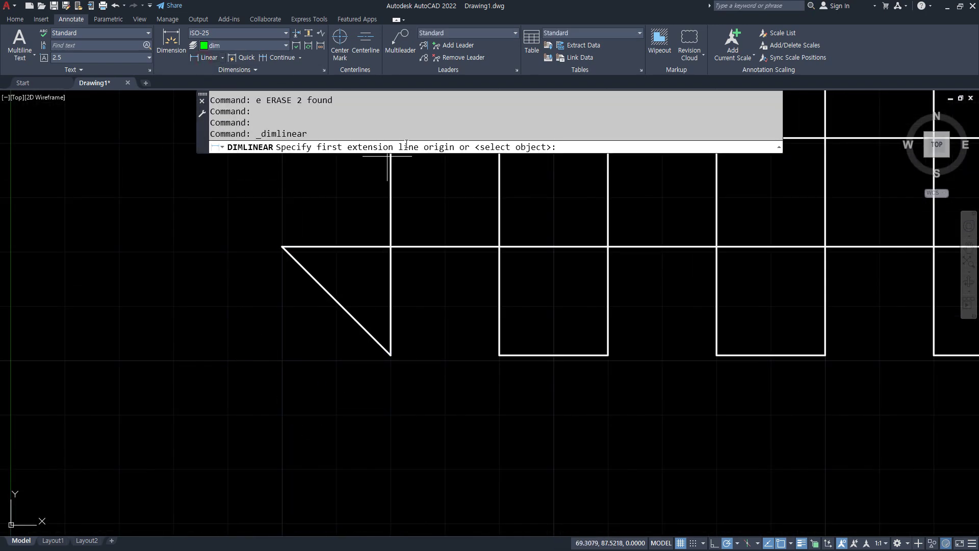
click(282, 246)
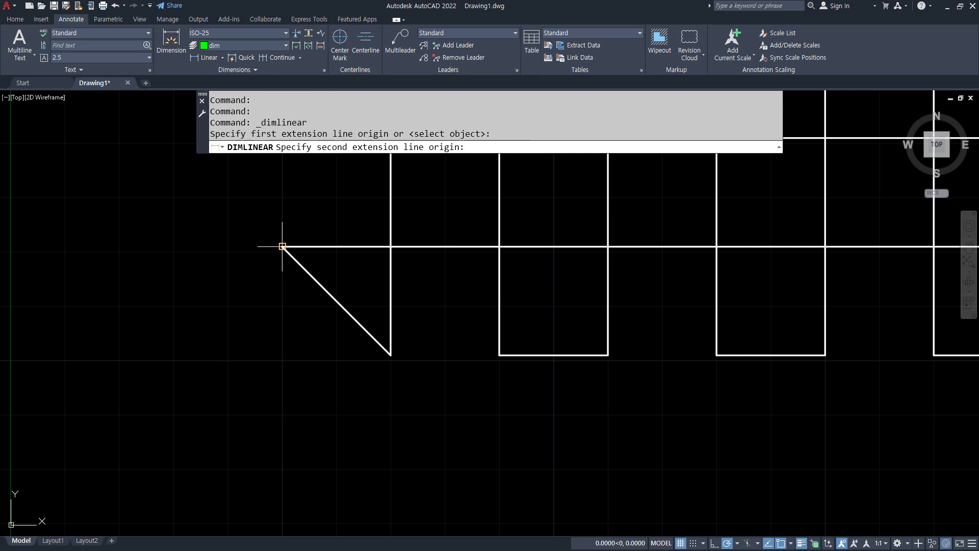
click(390, 354)
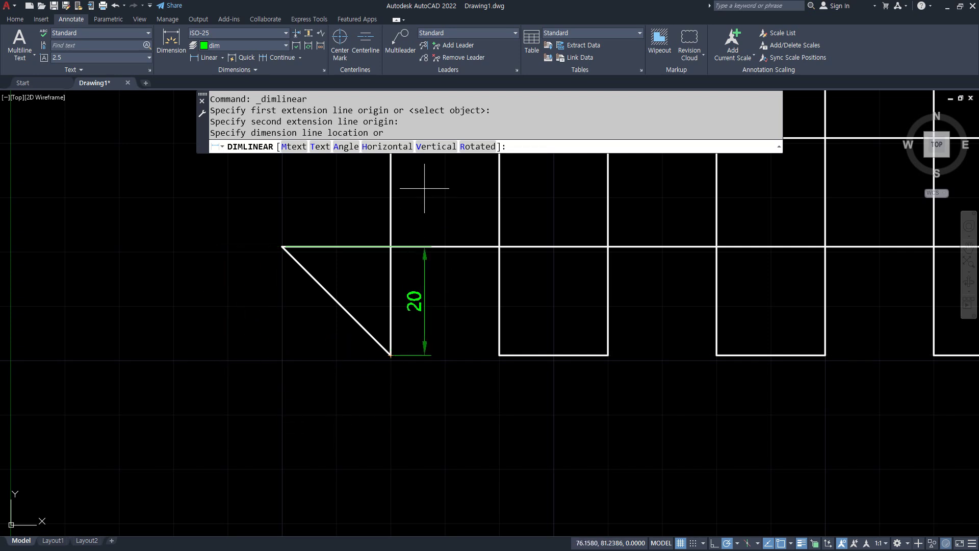
click(389, 148)
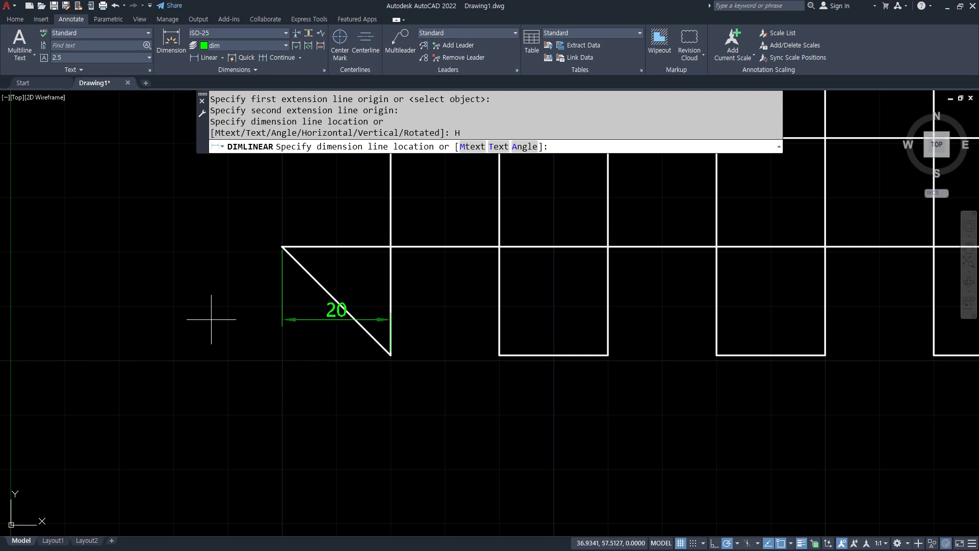
click(344, 431)
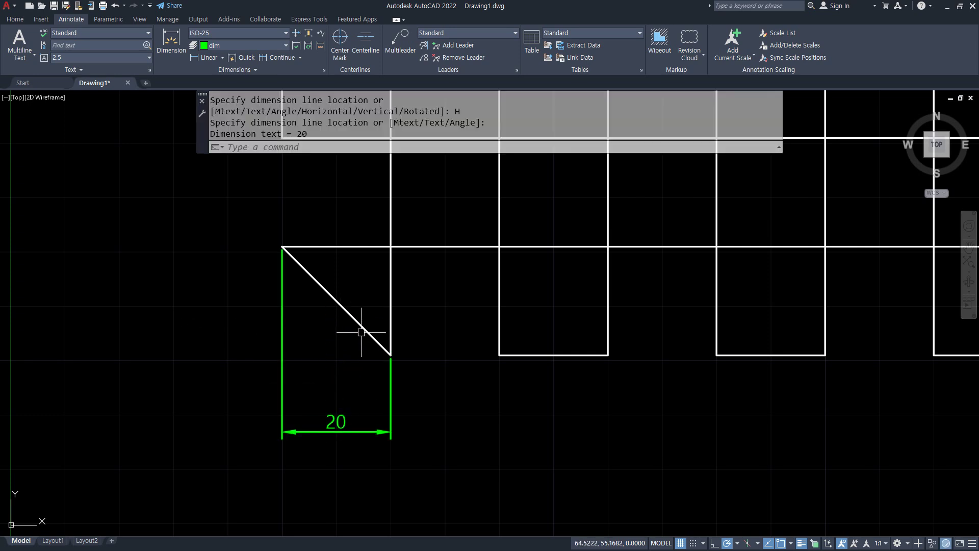
- Dimension the diagonal line's height with a linear dimension using the Vertical option, placing it beside the line's upper end
key(Return)
click(282, 247)
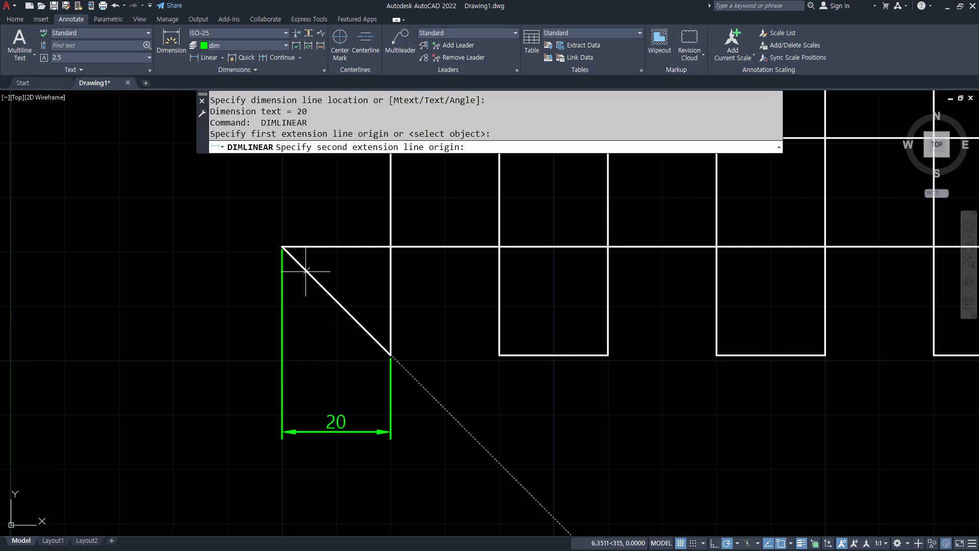
click(391, 354)
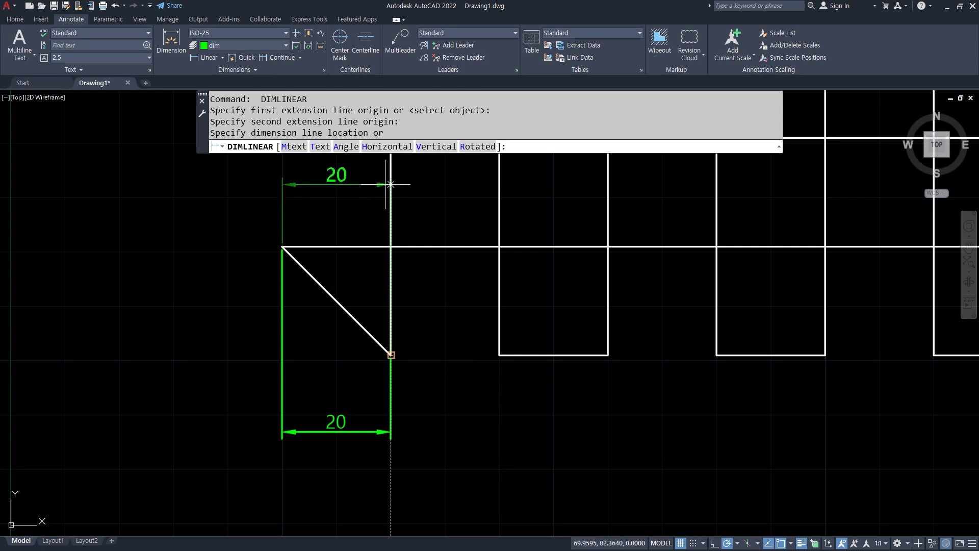
click(429, 147)
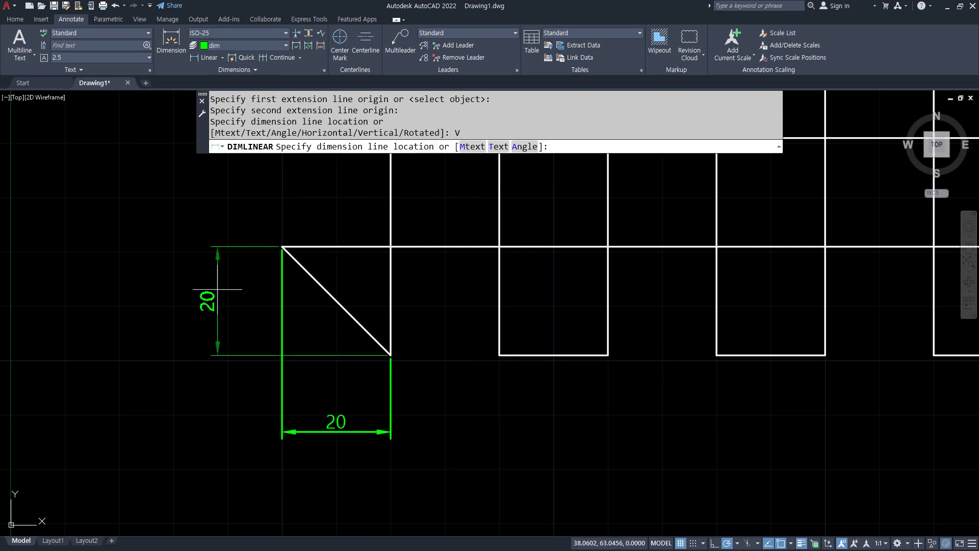
click(211, 298)
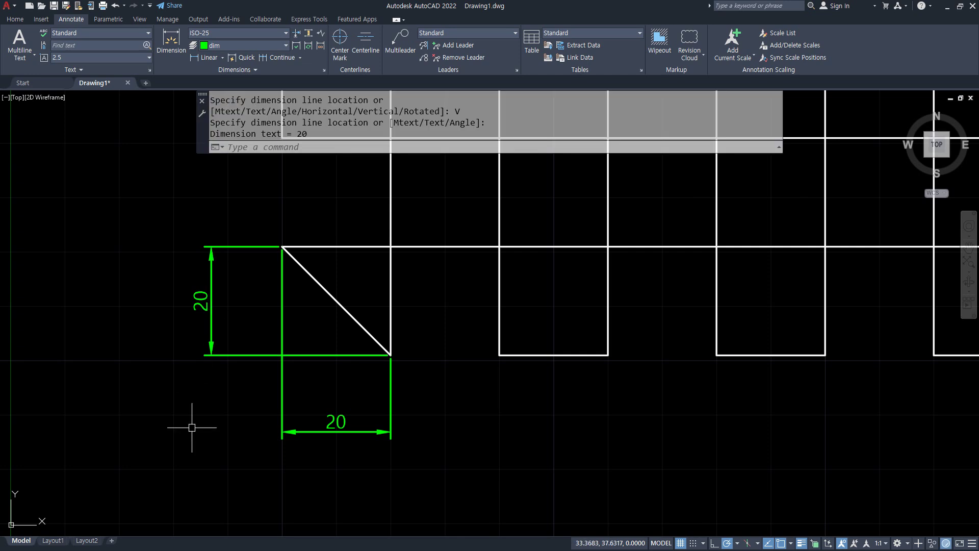
- Delete the horizontal and vertical dimensions of the diagonal line
click(306, 398)
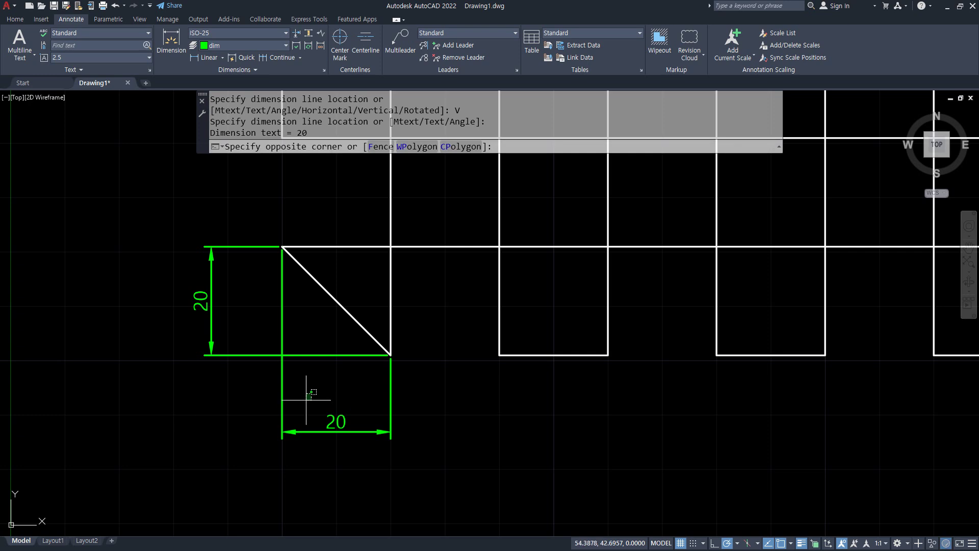
click(313, 400)
click(233, 306)
key(Escape)
key(Escape)
click(287, 369)
click(245, 316)
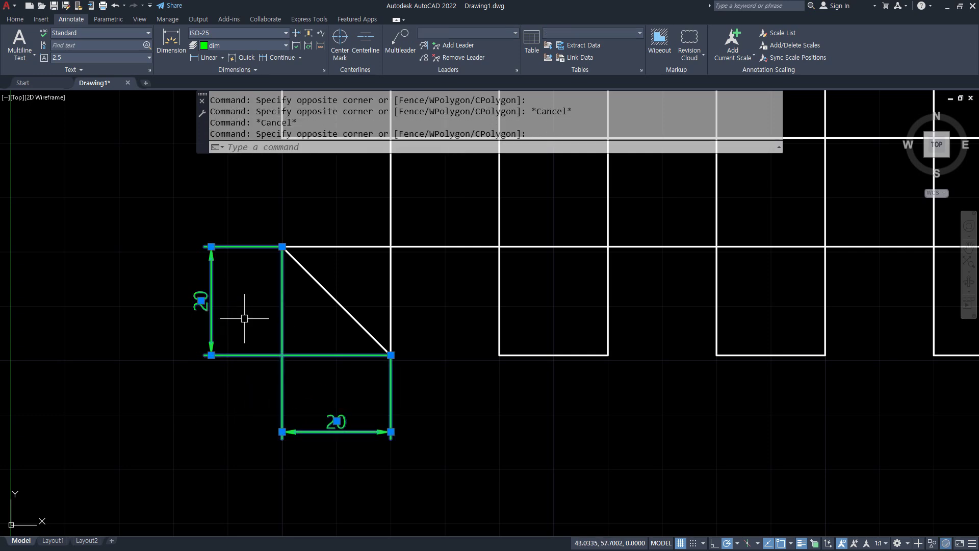
key(Delete)
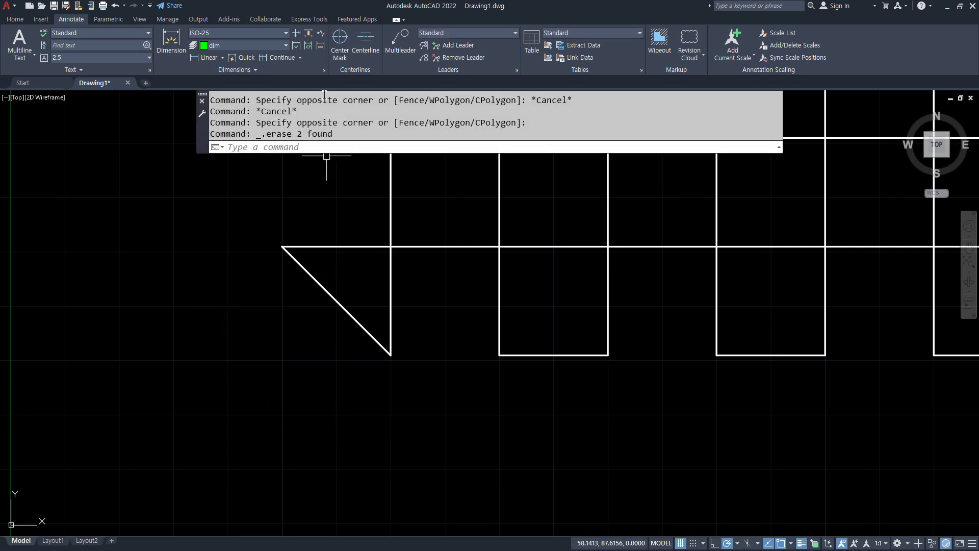
- Try a linear dimension on the diagonal line using the Rotated option with an angle of 45, then undo it
click(207, 58)
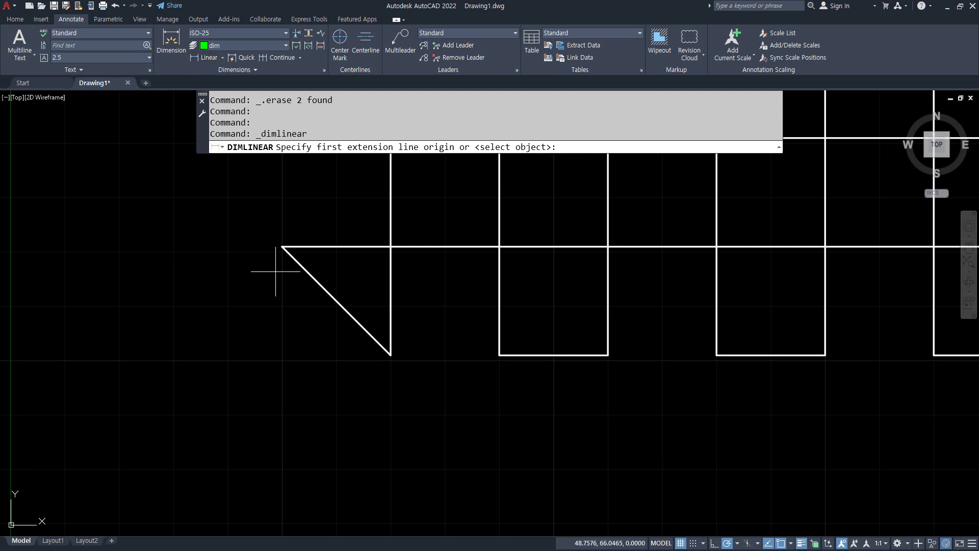
click(282, 247)
click(391, 355)
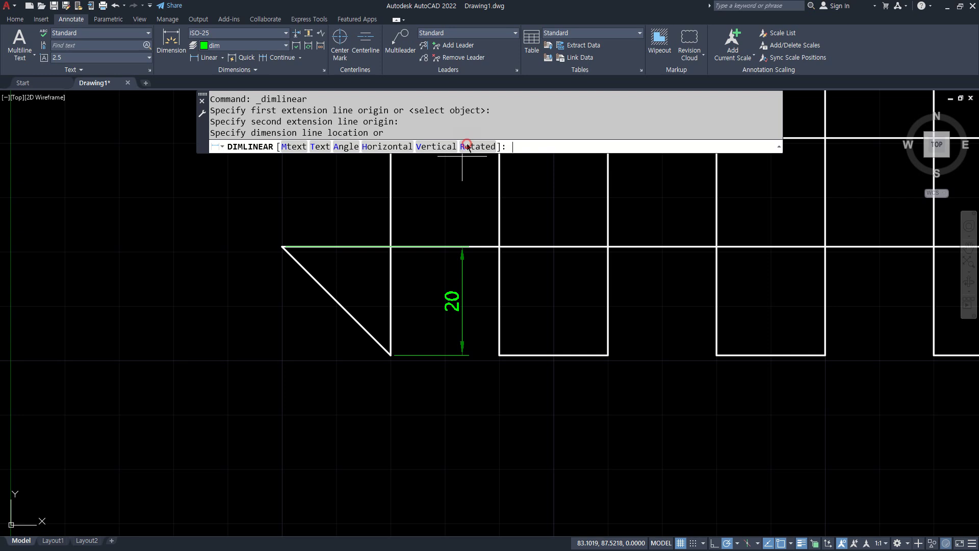
click(467, 146)
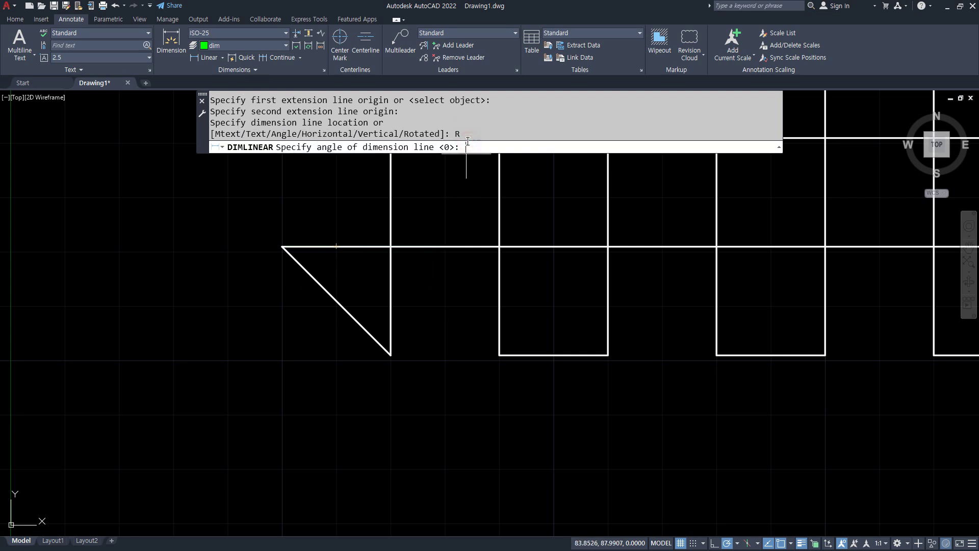
key(Return)
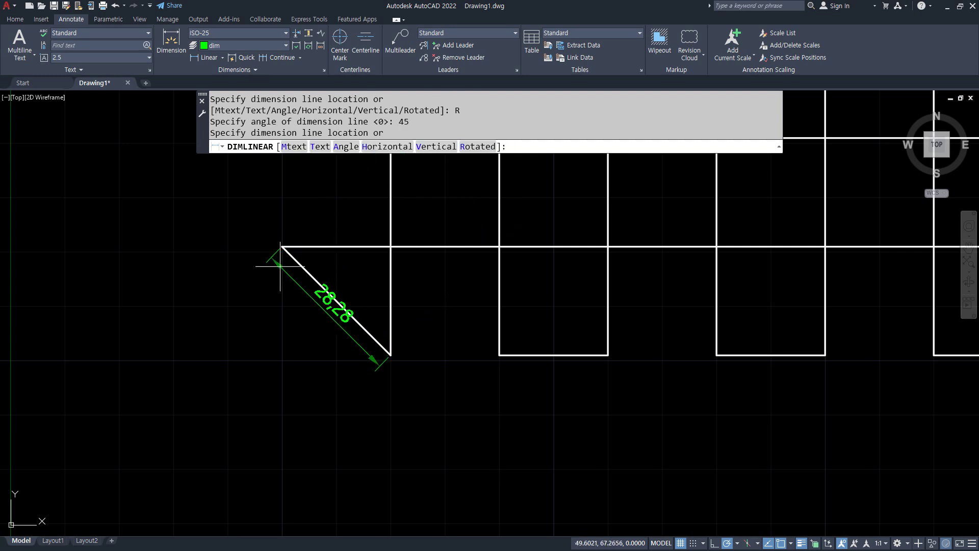
click(234, 288)
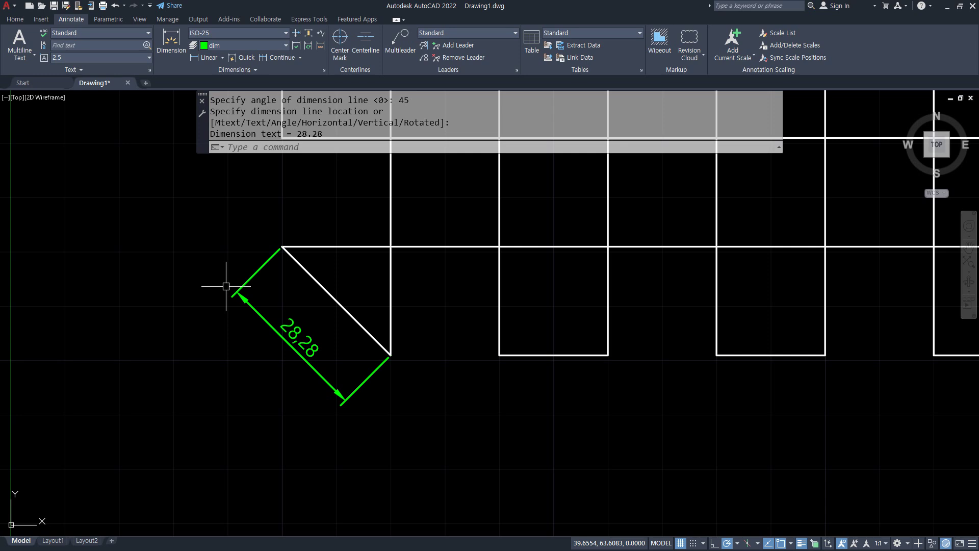
key(ctrl+z)
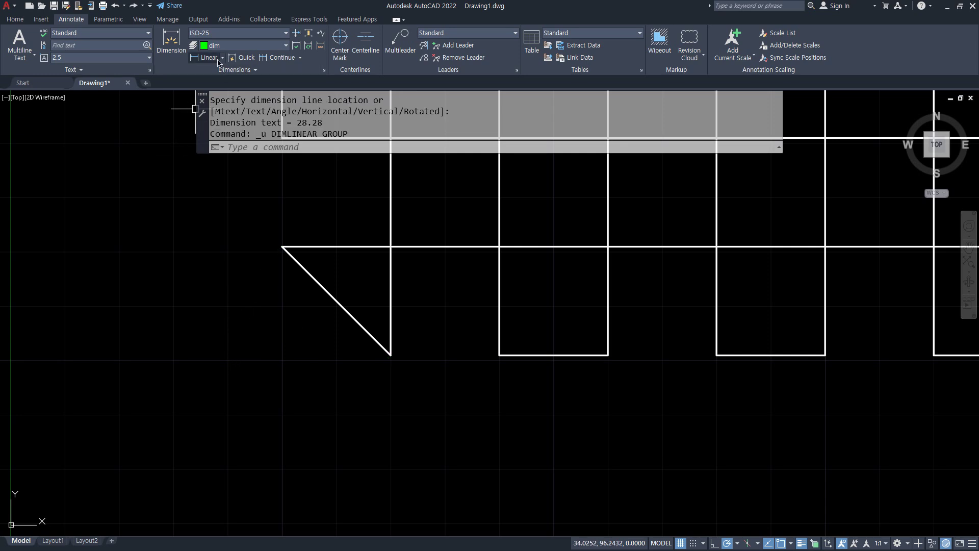
- Dimension the diagonal line with a Rotated linear dimension, taking the angle from the line's two endpoints, and place it below the diagonal
click(210, 57)
click(282, 247)
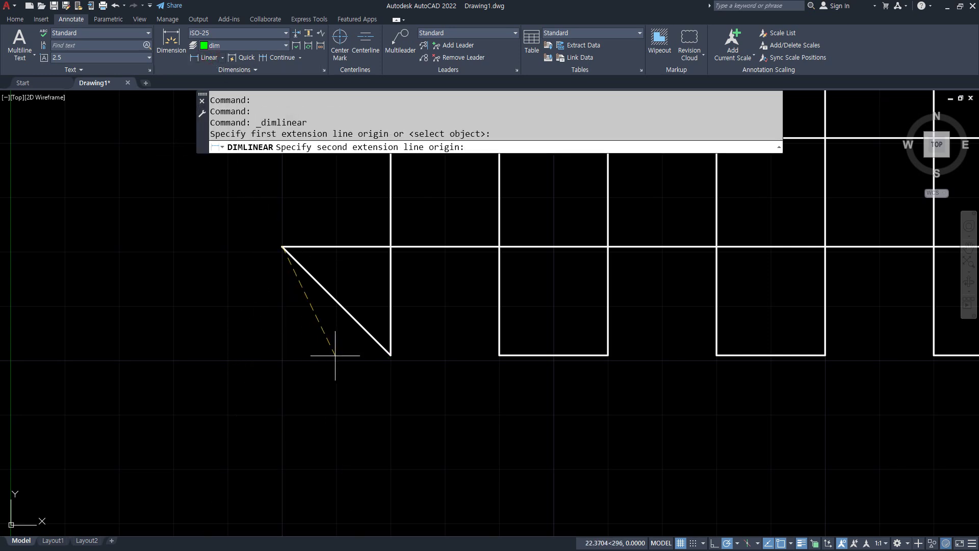
click(391, 355)
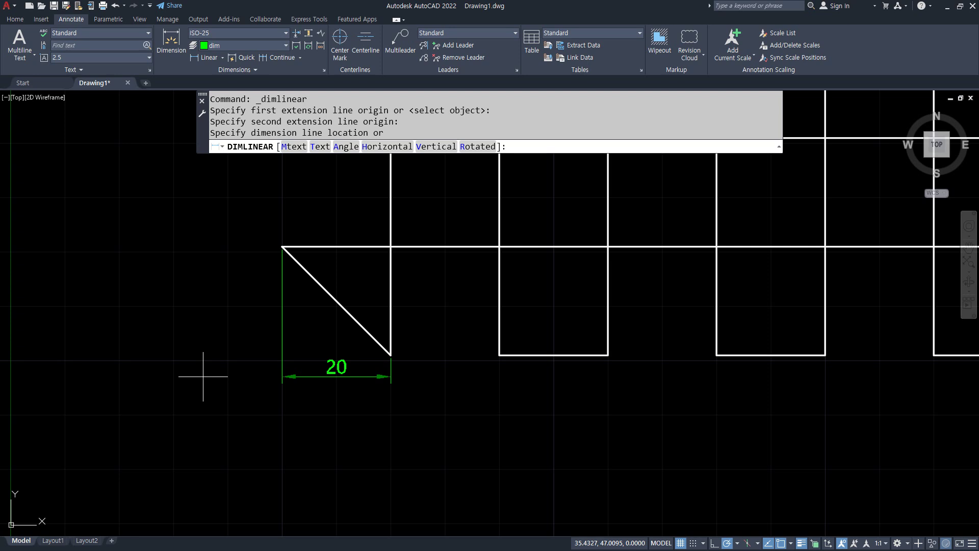
click(478, 146)
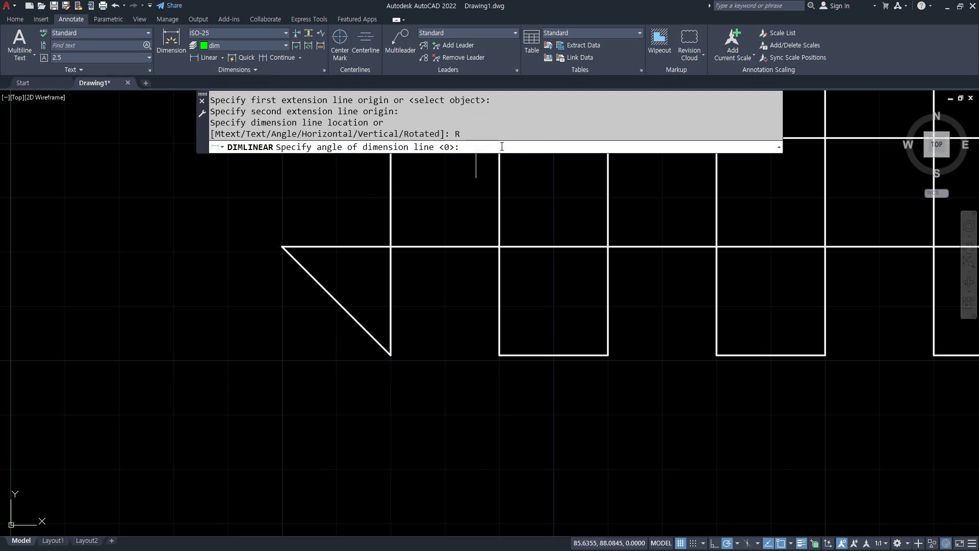
click(390, 355)
click(282, 247)
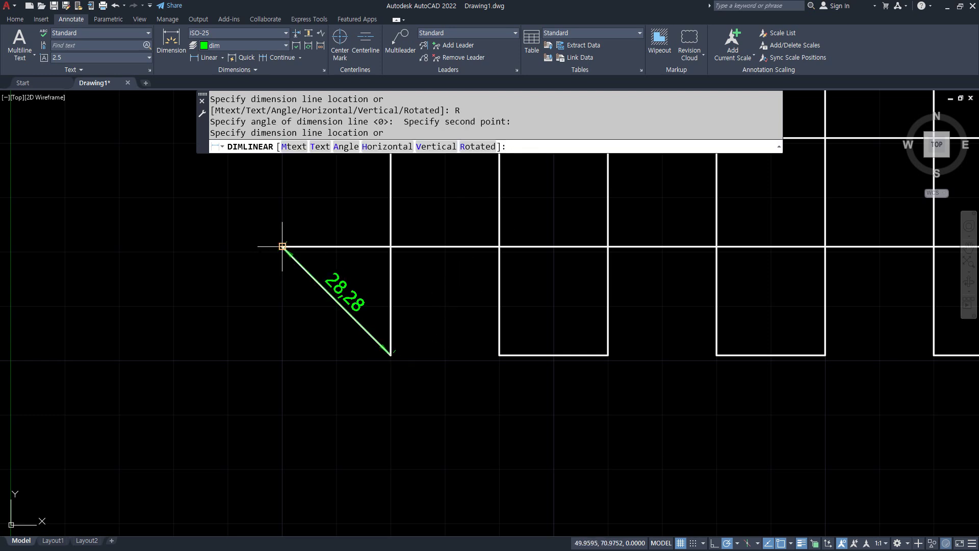
click(231, 298)
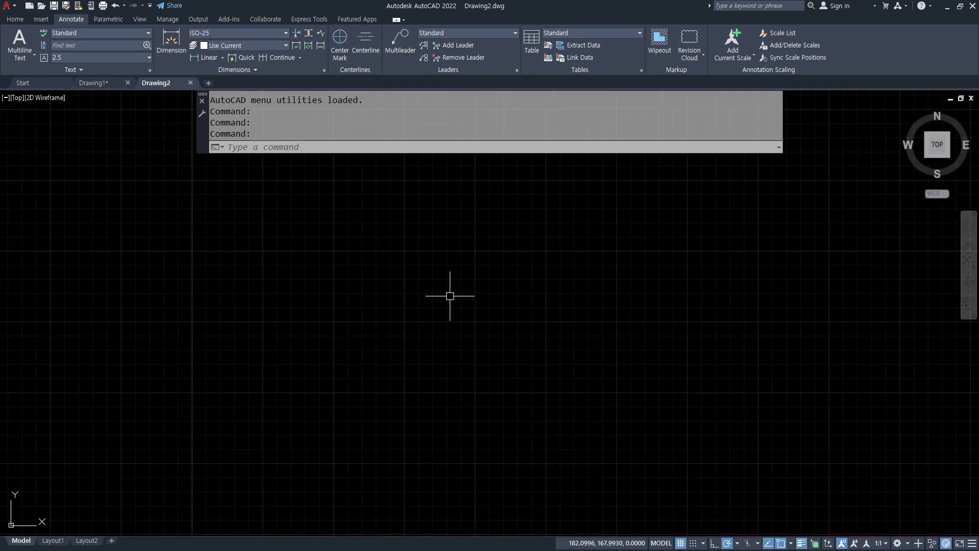
- In the new drawing, draw a horizontal, a vertical and a 45° construction line through one common point using XLINE
scroll(312, 273, down, 3)
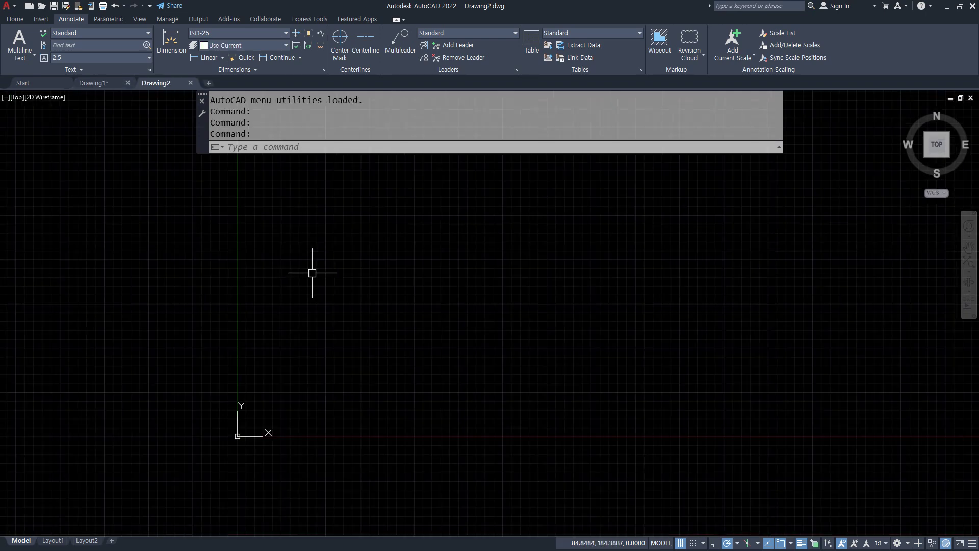
text(xl)
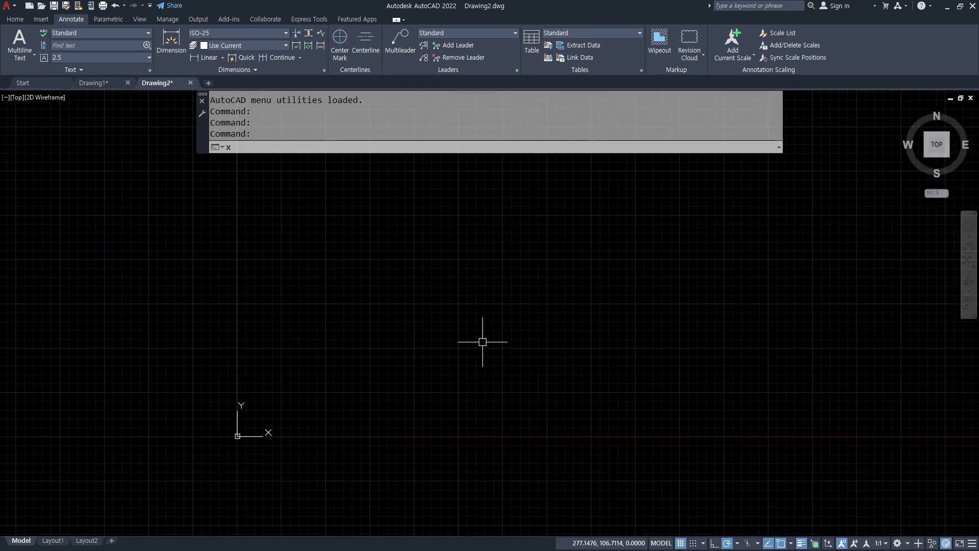
key(Return)
mouse_move(397, 345)
middle_down()
mouse_move(491, 293)
mouse_move(386, 334)
middle_up()
click(474, 280)
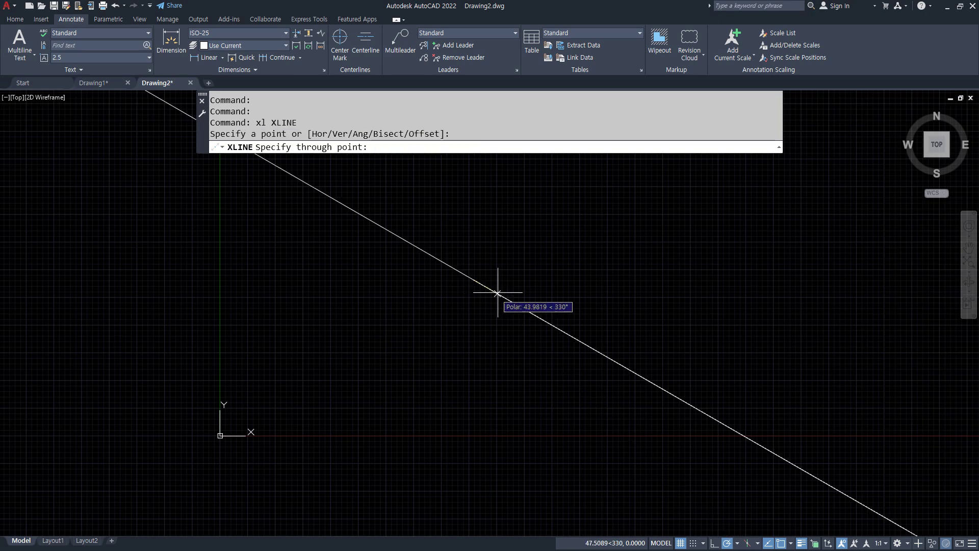
click(509, 278)
click(474, 255)
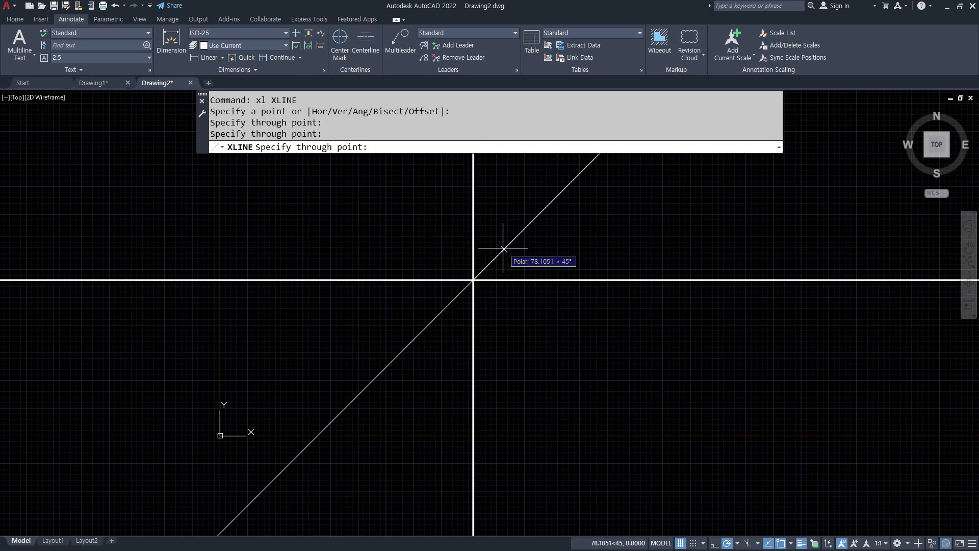
click(502, 248)
key(Return)
- Trim away the lower half of the 45° construction line at the common intersection point
text(tr)
key(Return)
click(448, 304)
key(Return)
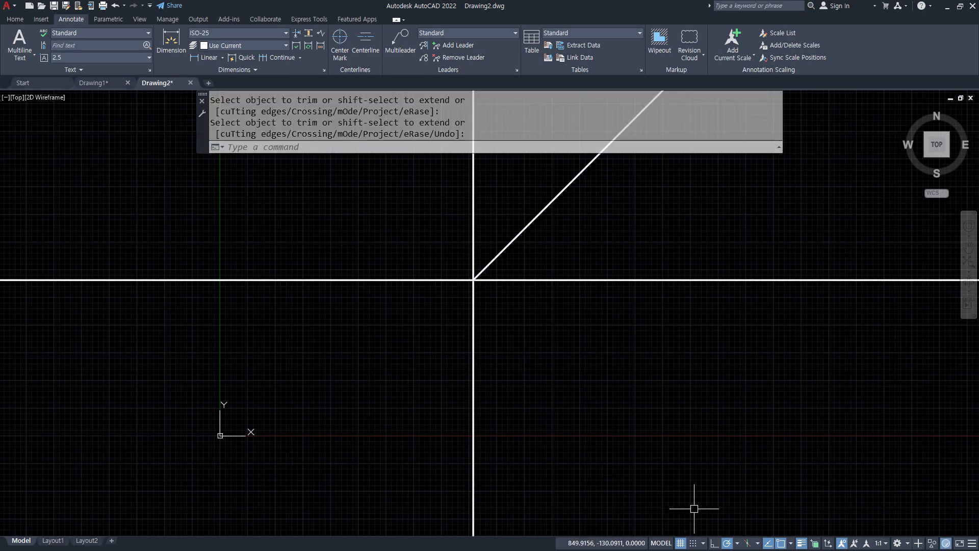
- Offset the vertical construction line 400 to the left
click(737, 542)
click(742, 426)
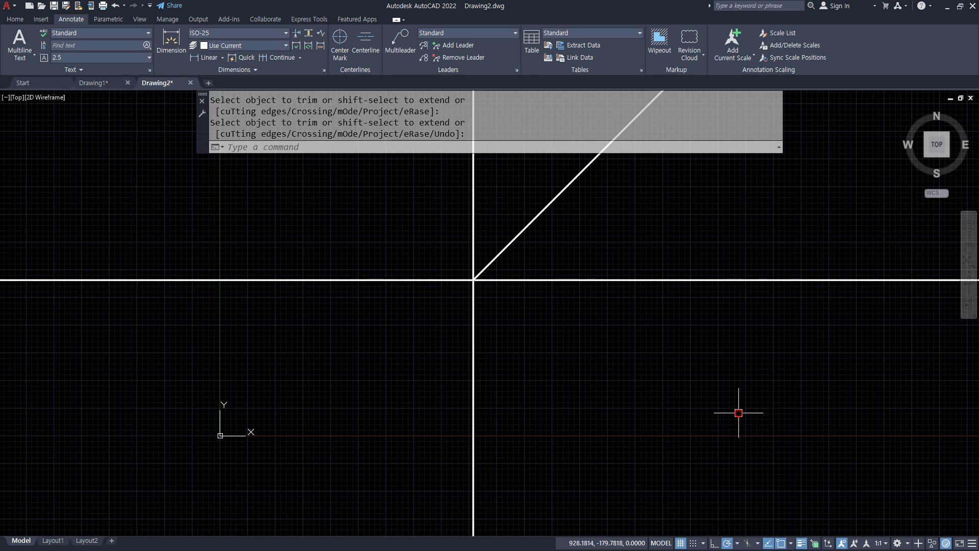
key(Escape)
key(Escape)
key(Return)
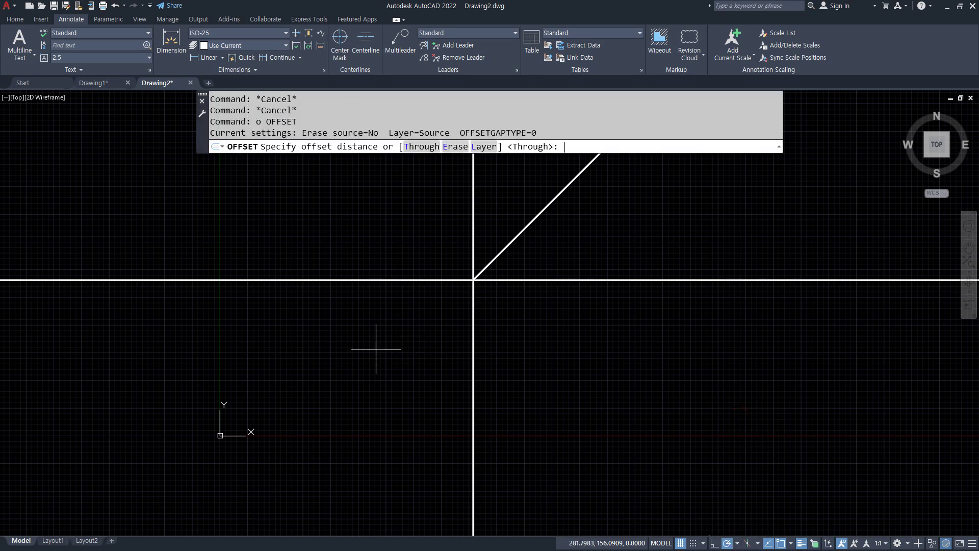
text(400)
key(Return)
click(472, 347)
click(400, 343)
key(Return)
- Offset the horizontal construction line 100 downward
key(Return)
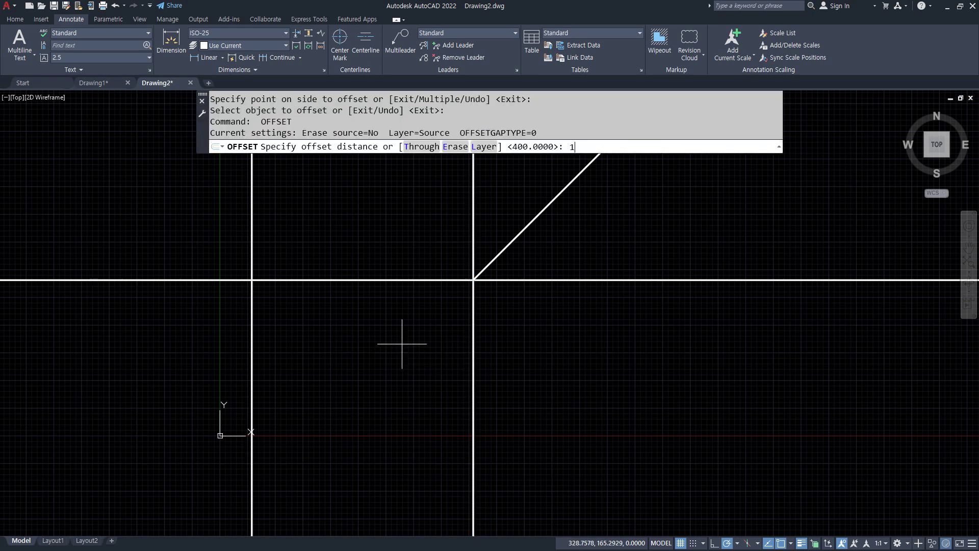
text(100)
key(Return)
click(389, 280)
click(381, 345)
key(Return)
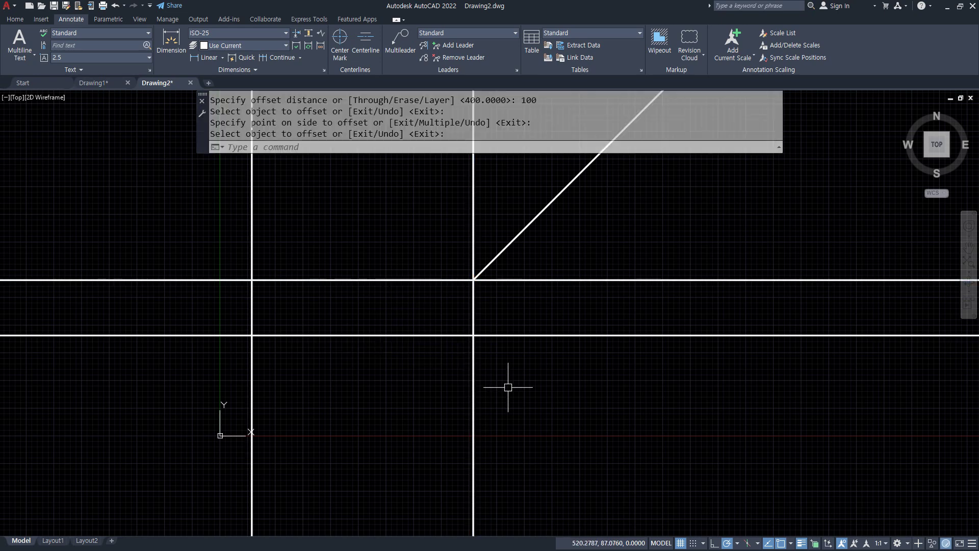
- Trim the construction lines with a fence, removing everything below the lower horizontal and left of the leftmost vertical
text(tr)
key(Return)
text(f)
key(Return)
click(565, 383)
click(218, 384)
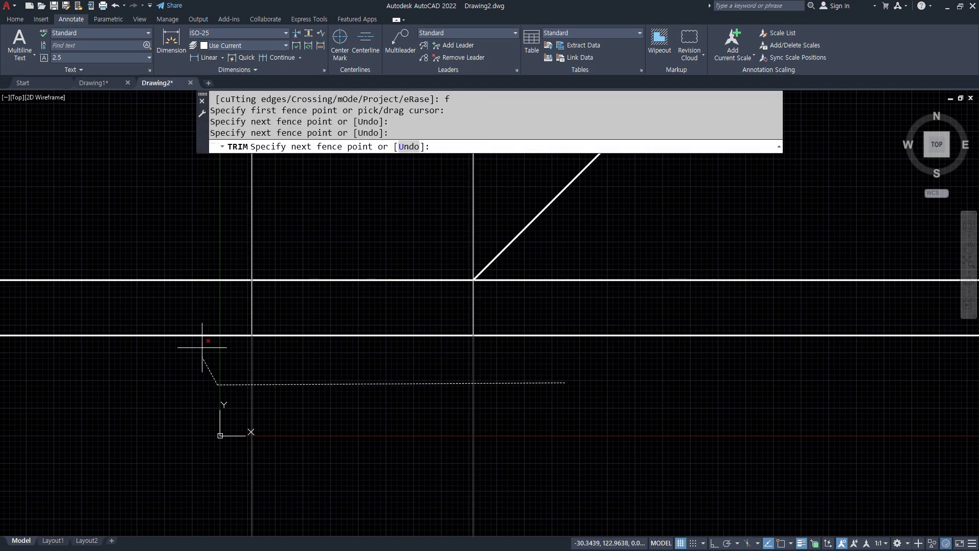
click(198, 211)
key(Return)
middle_drag(200, 249, 190, 317)
key(Escape)
- Draw a horizontal line from left of the outer vertical to the 45° line, continuing straight down to the lowest horizontal line
text(l)
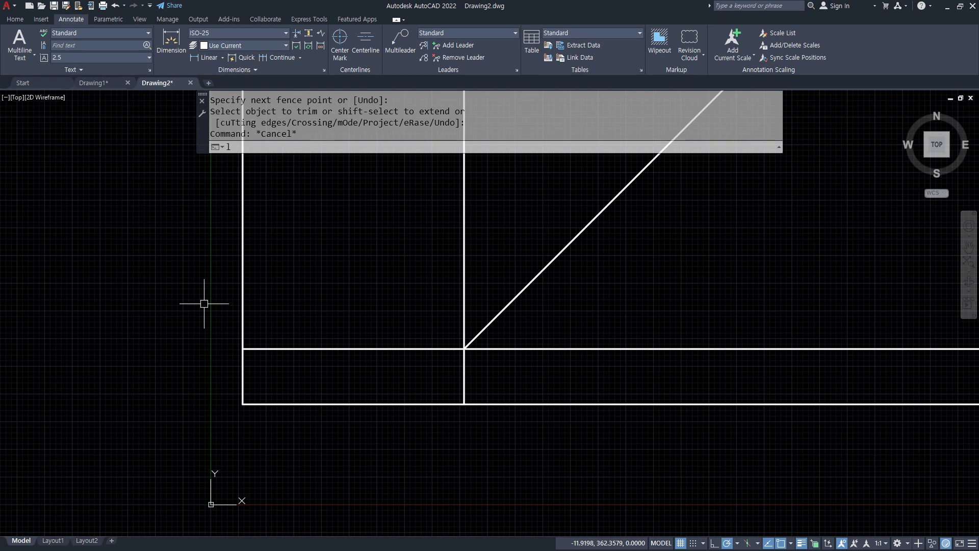
key(Return)
click(206, 297)
click(514, 297)
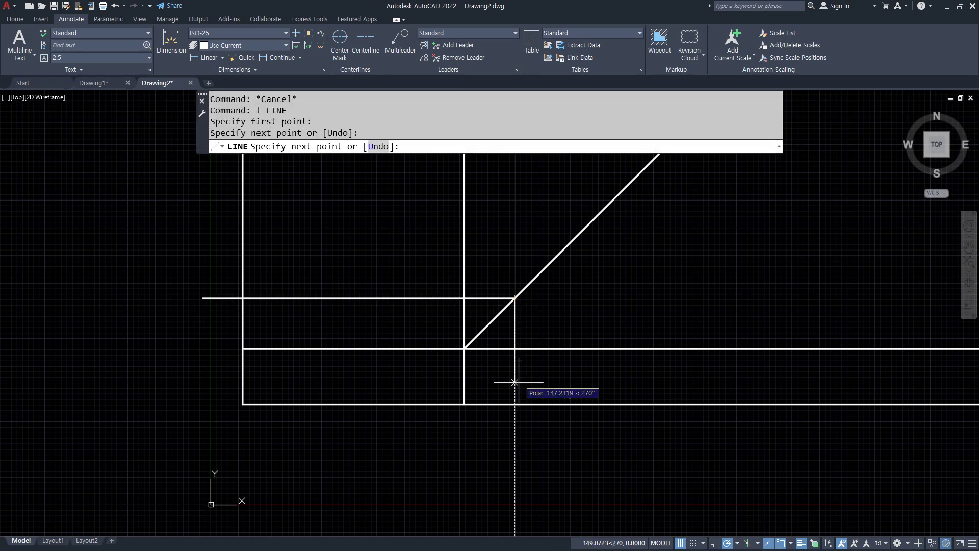
click(515, 404)
key(Return)
- Offset the new short vertical line 280 to the right and the new horizontal line 280 upward
text(o)
key(Return)
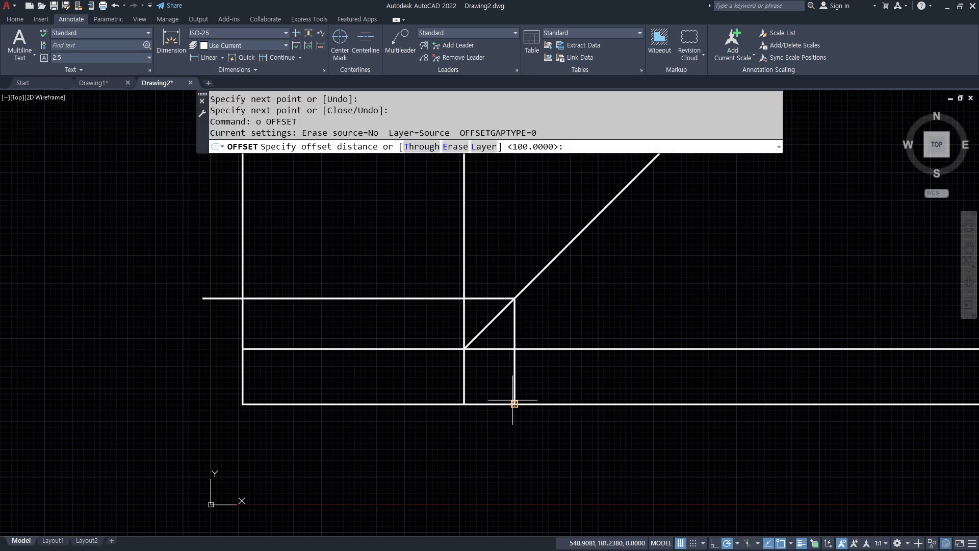
text(280)
key(Return)
click(514, 370)
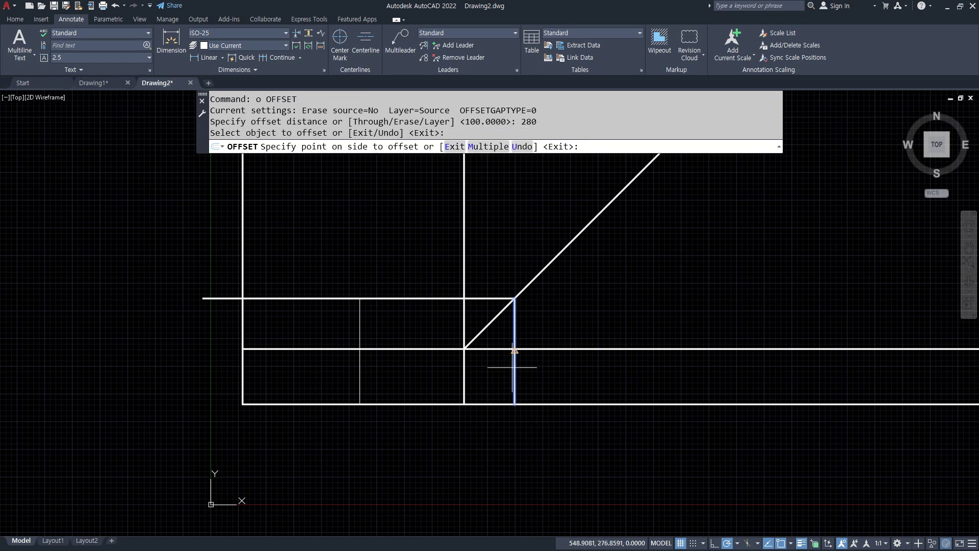
click(586, 379)
key(Return)
- Fillet the offset vertical line and the 45° line into a sharp corner with radius 0
text(f)
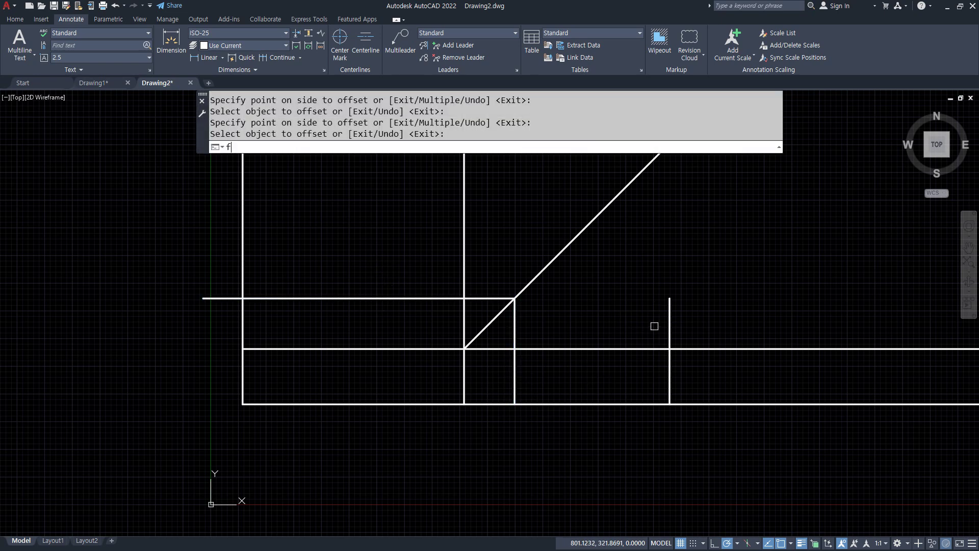
key(Return)
click(669, 319)
click(567, 251)
scroll(555, 263, down, 2)
middle_drag(552, 265, 542, 316)
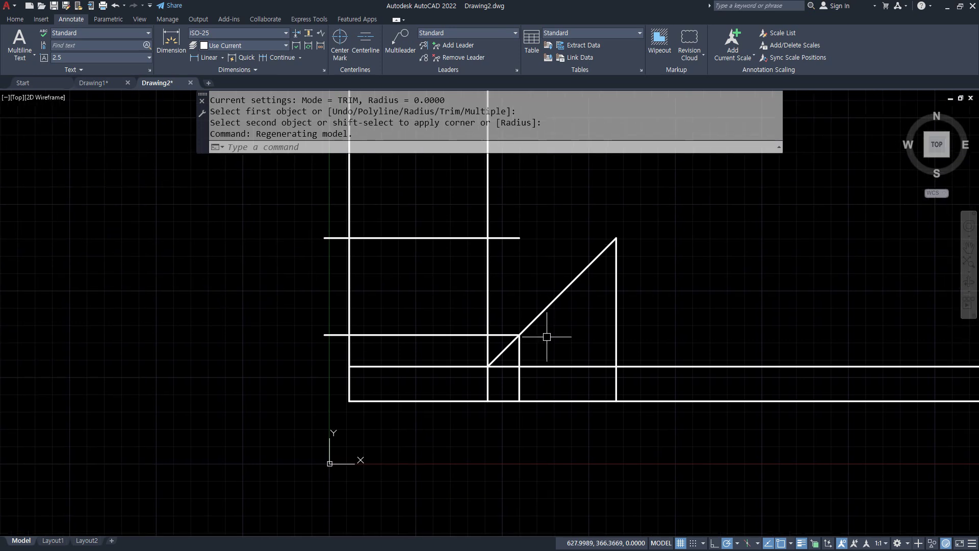
- Trim the excess lines around and between the views with a fence, leaving three rectangles and the 45° line
text(tr)
key(Return)
click(672, 442)
click(652, 343)
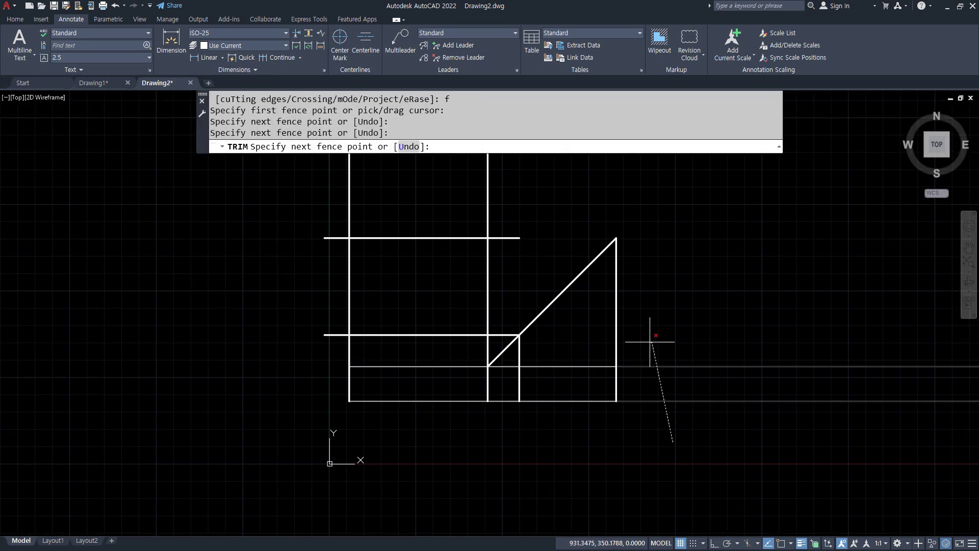
click(505, 360)
click(496, 442)
click(337, 437)
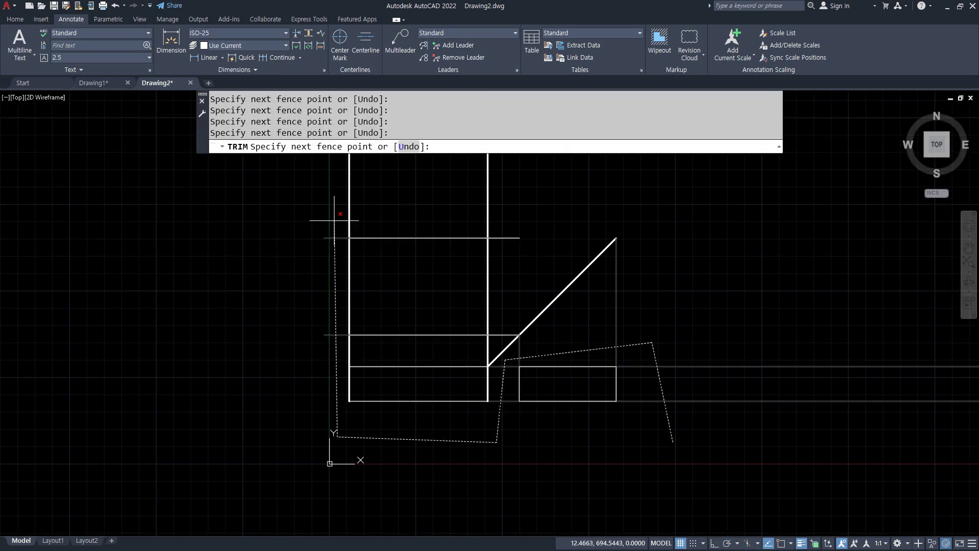
click(335, 203)
click(525, 210)
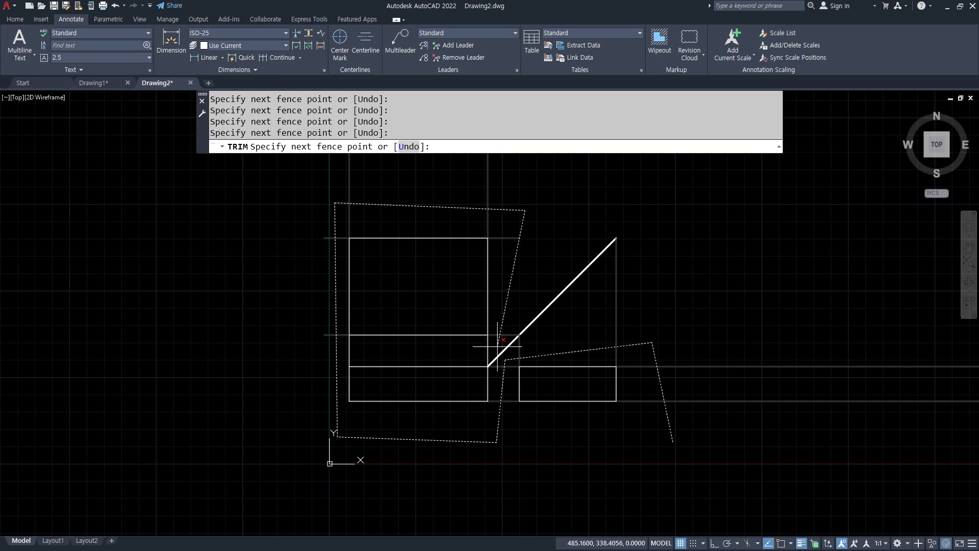
click(497, 347)
key(Return)
key(Escape)
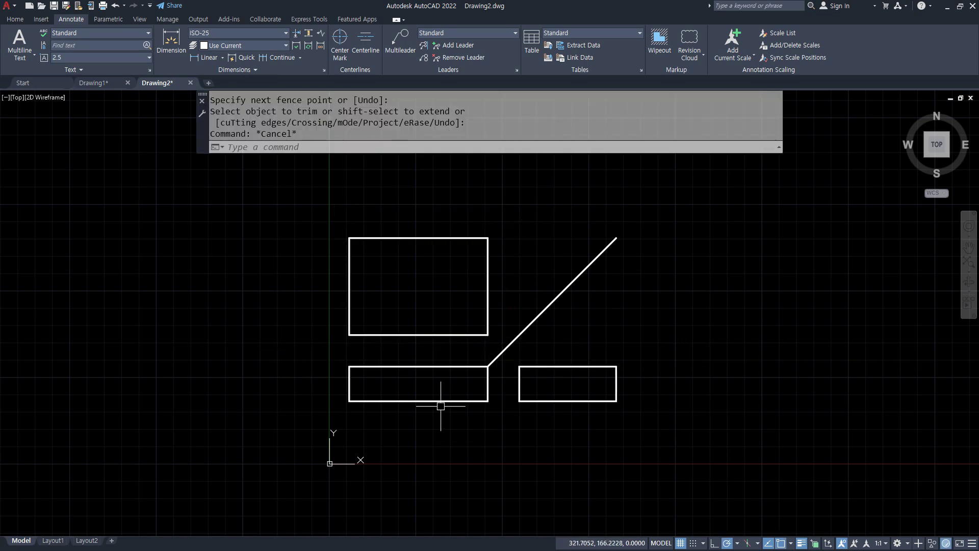
- Offset the upper rectangle's top edge downward twice and its right edge leftward twice, each time by 100
text(o)
key(Return)
text(100)
key(Return)
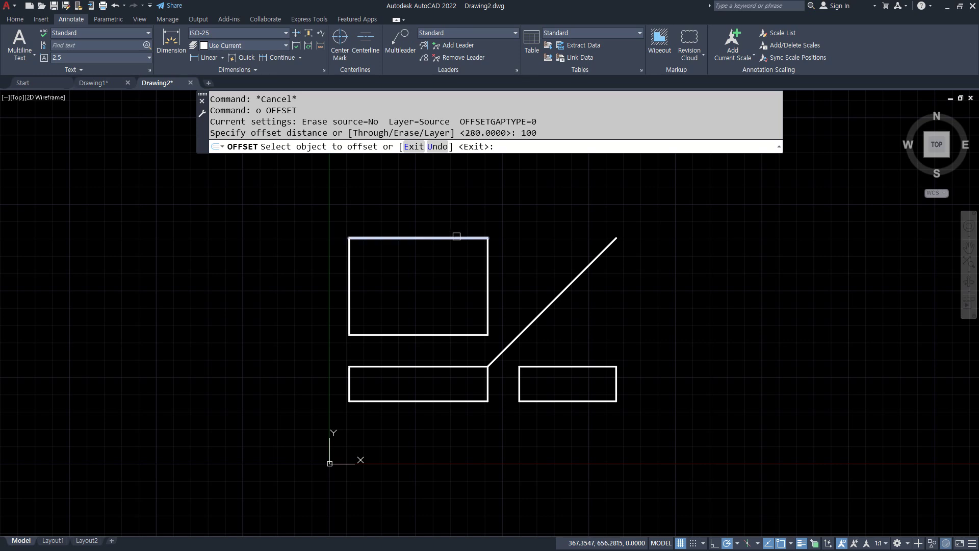
click(456, 236)
click(444, 284)
click(431, 272)
click(424, 294)
click(488, 289)
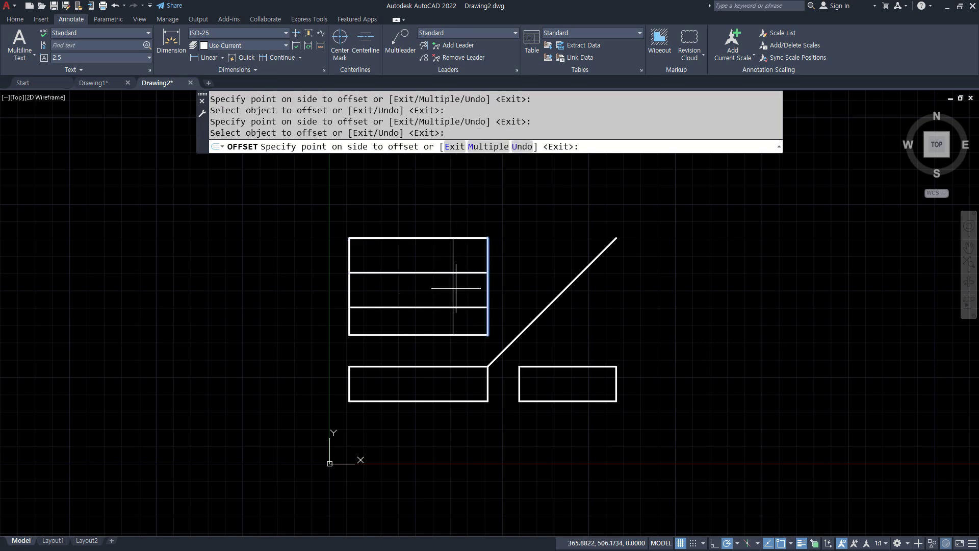
click(456, 288)
click(453, 287)
click(437, 292)
key(space)
- Fillet the inner lines with the bottom and left edges at radius 0 to form the upper view's L-shaped outline
text(f)
key(space)
click(427, 334)
click(418, 323)
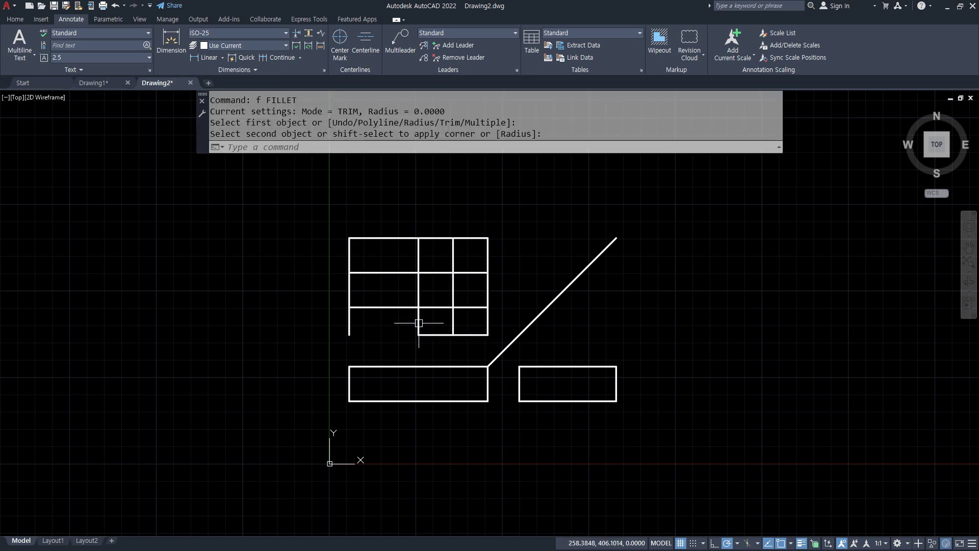
key(space)
click(419, 323)
click(408, 307)
key(space)
click(401, 307)
click(350, 292)
- Join the middle horizontal and vertical lines inside the L shape into a sharp corner with a radius 0 fillet
key(space)
click(435, 274)
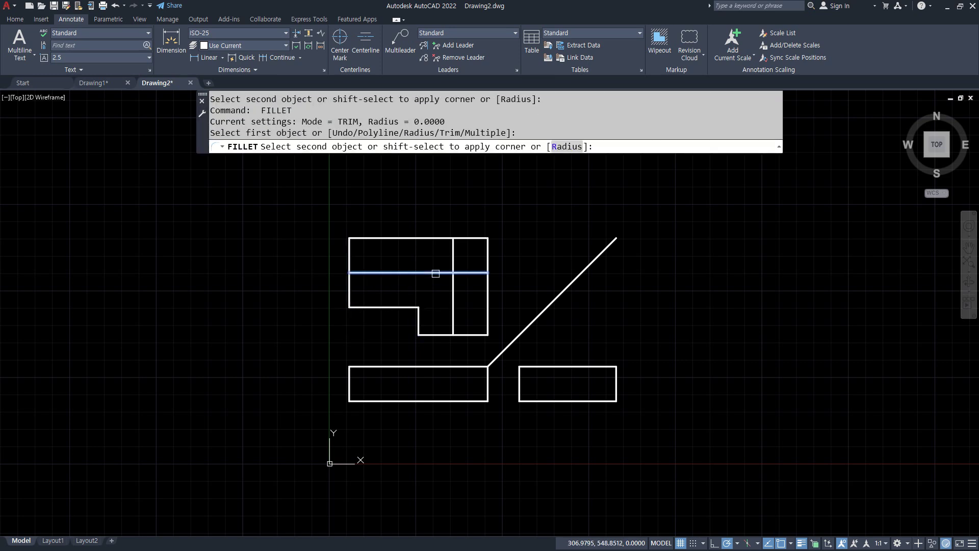
click(452, 285)
- Draw a diagonal line from the L shape's inner corner to its outer upper-right corner
text(l)
key(space)
click(419, 308)
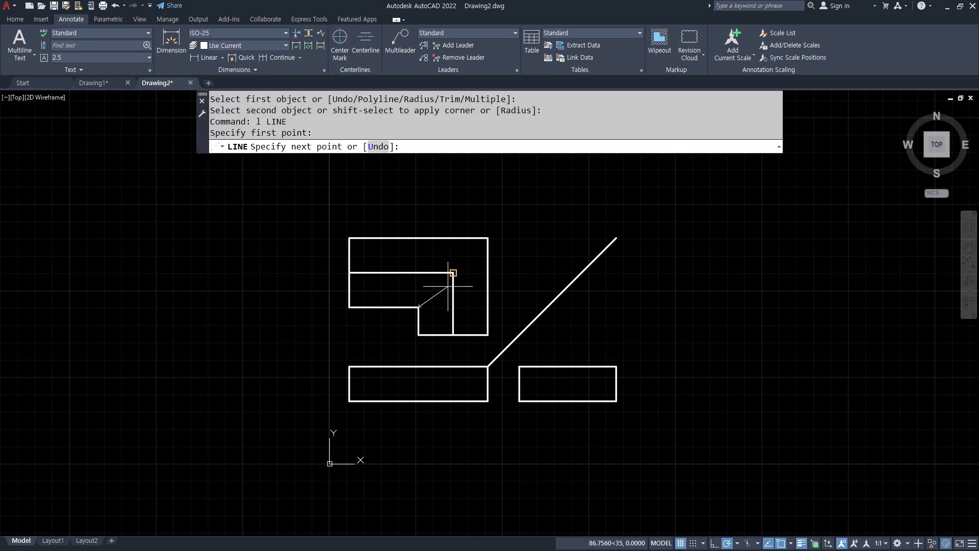
click(488, 237)
key(Escape)
- Move the two middle lines inside the L shape to the layer 중심
click(453, 303)
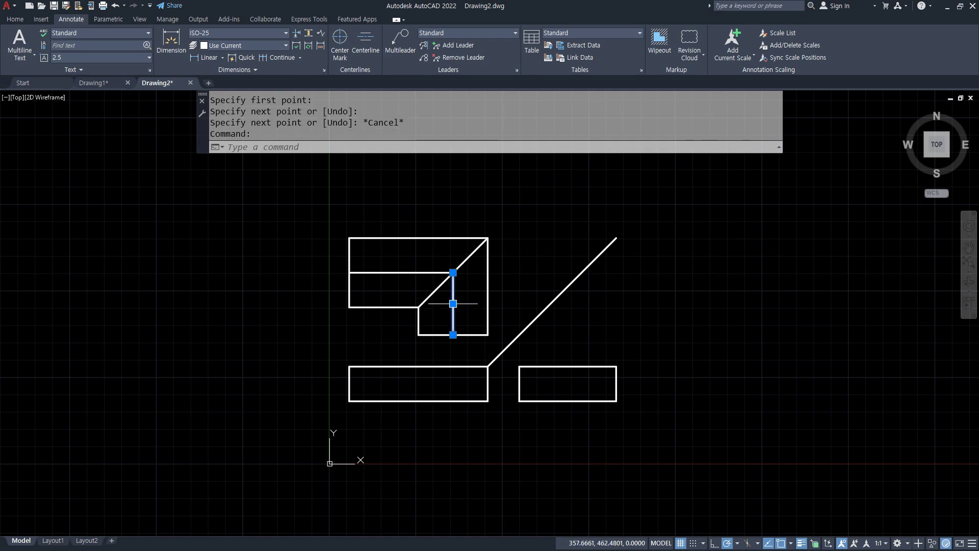
click(427, 273)
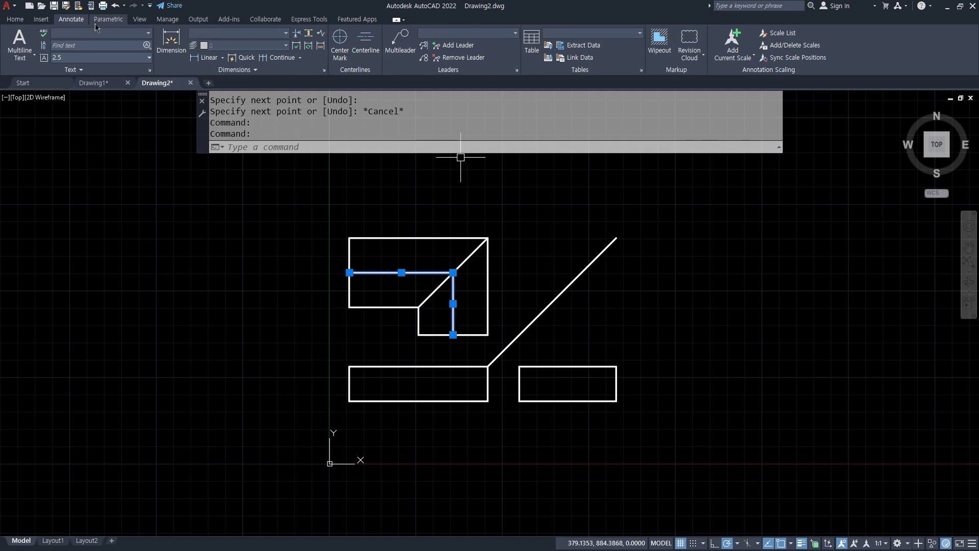
click(15, 18)
click(437, 38)
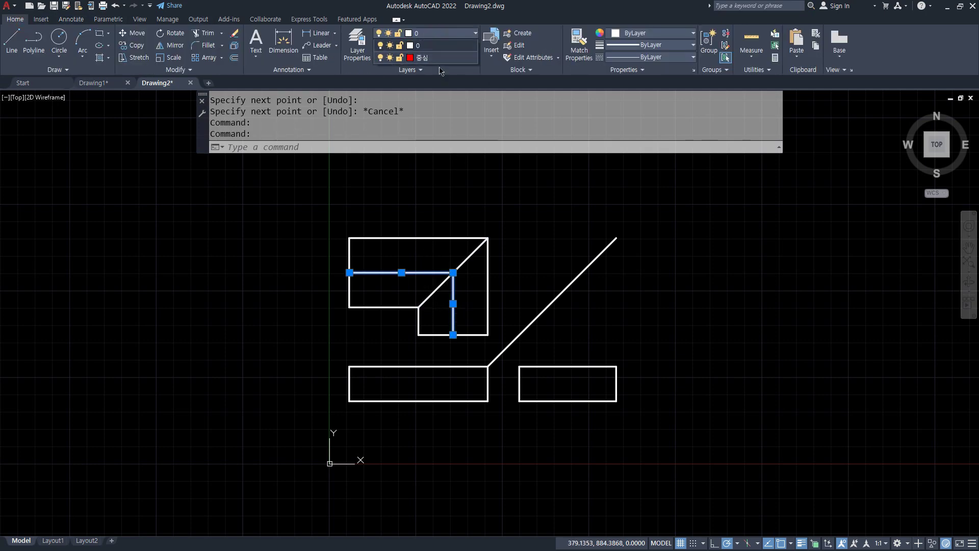
click(442, 62)
key(Escape)
- Draw a vertical line across the lower-left rectangle, aligned with the L shape's vertical centre line
scroll(482, 390, up, 2)
middle_drag(470, 390, 466, 345)
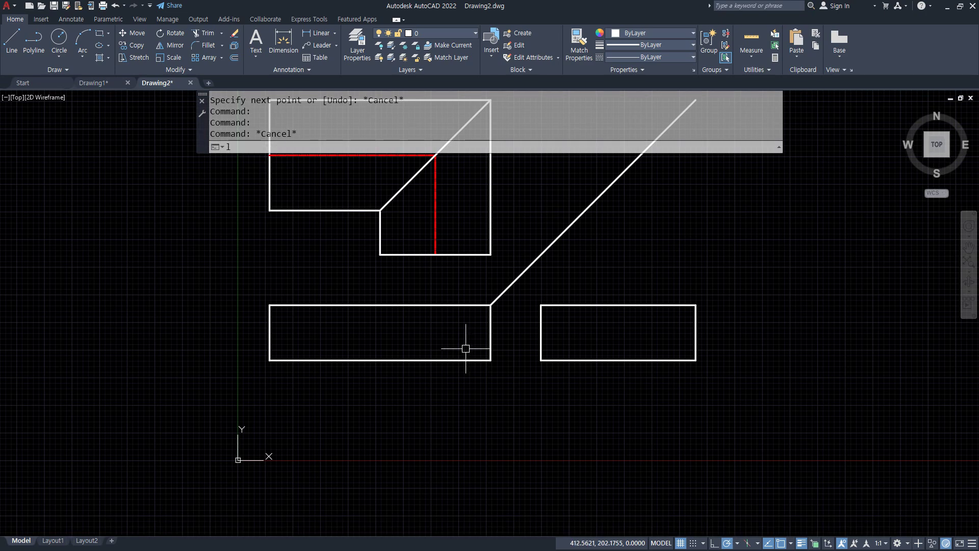
text(l)
key(Return)
click(435, 305)
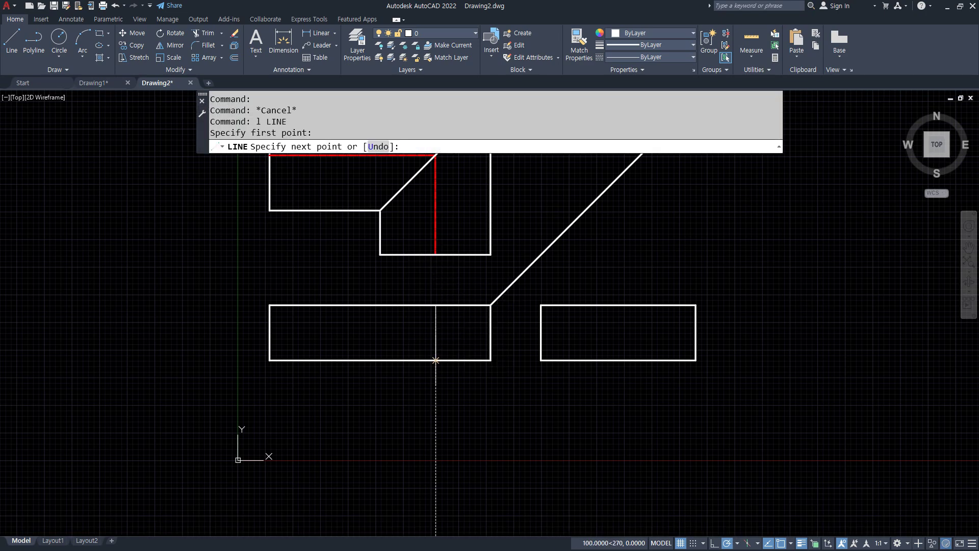
click(435, 360)
key(Return)
- Offset the right edge of the lower-right rectangle 100 to the left
text(o)
key(Return)
text(100)
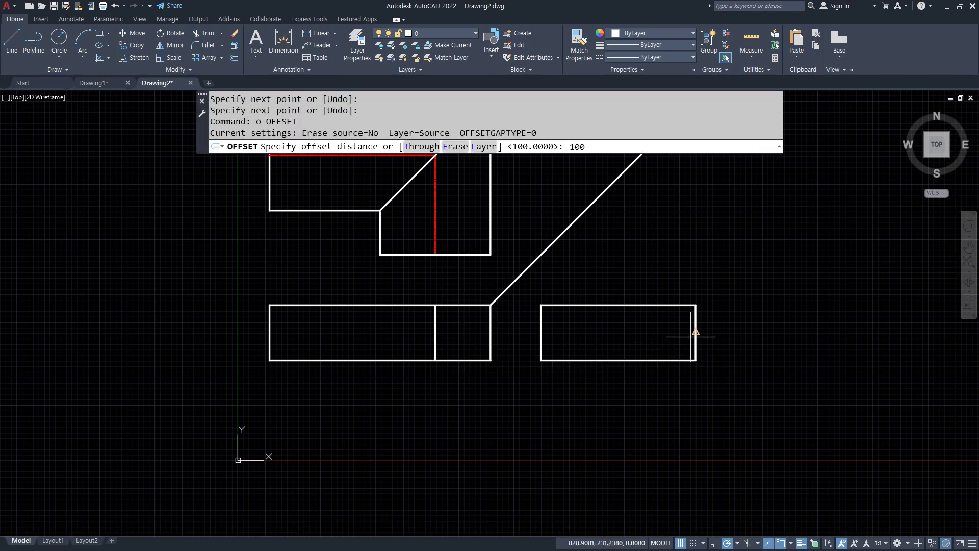
key(Return)
click(694, 331)
click(647, 335)
- Match the properties of the L shape's vertical centre line onto the inner vertical lines of both lower rectangles
text(m)
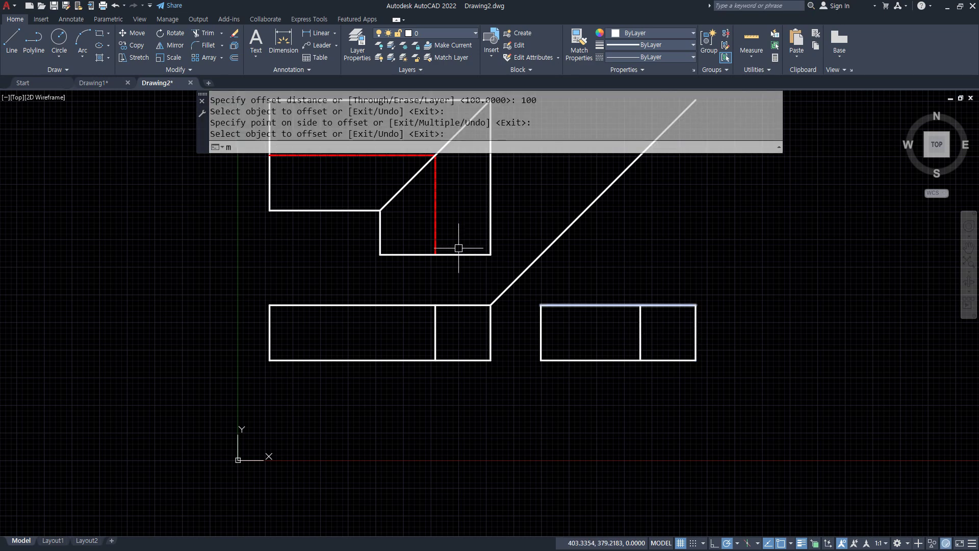
text(a)
key(Return)
click(439, 231)
click(436, 236)
click(439, 316)
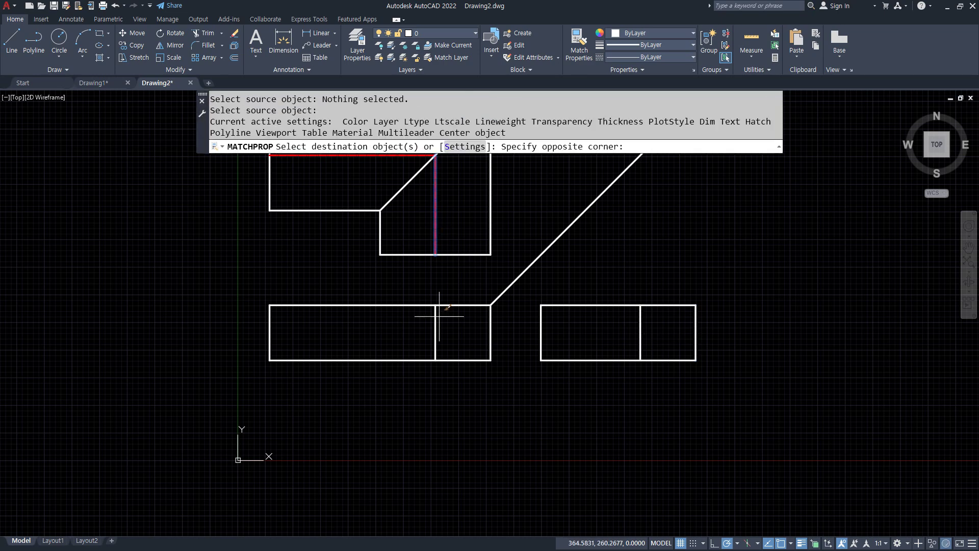
click(431, 333)
click(641, 324)
key(Return)
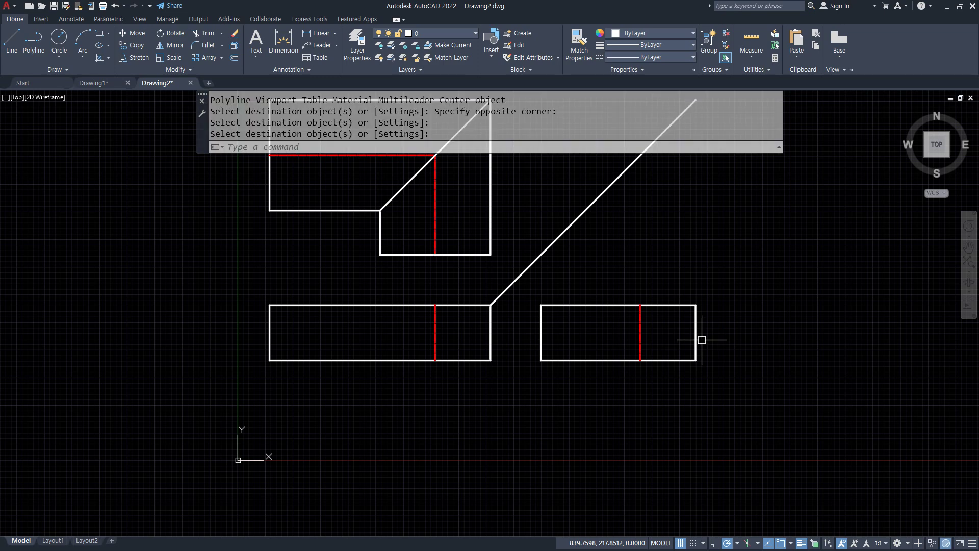
- Set the global linetype scale factor to 4
text(lts)
key(Return)
text(4)
key(Return)
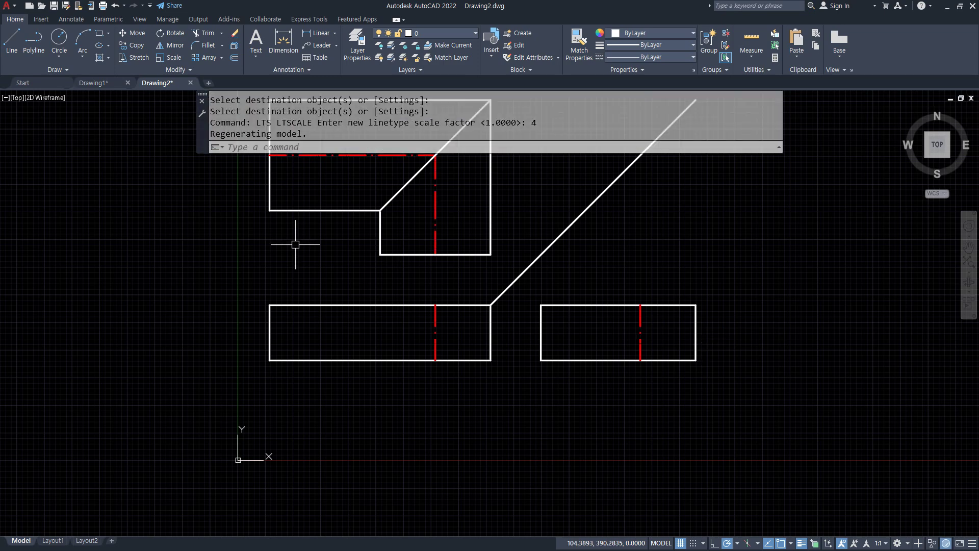
- Draw a circle of radius 100 in each lower view, centred on the bottom end of its centre line
middle_drag(295, 245, 287, 312)
text(c)
key(Return)
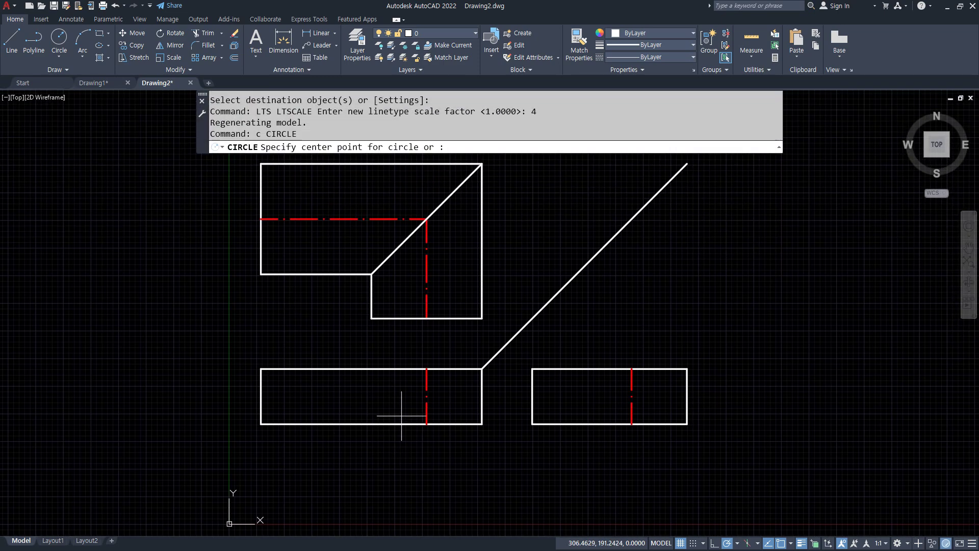
click(426, 423)
click(481, 423)
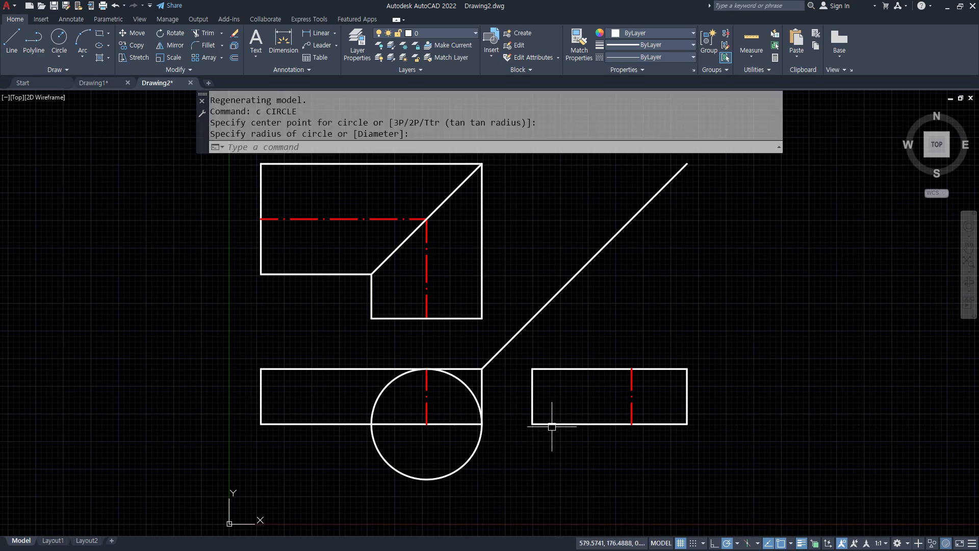
key(Return)
click(632, 424)
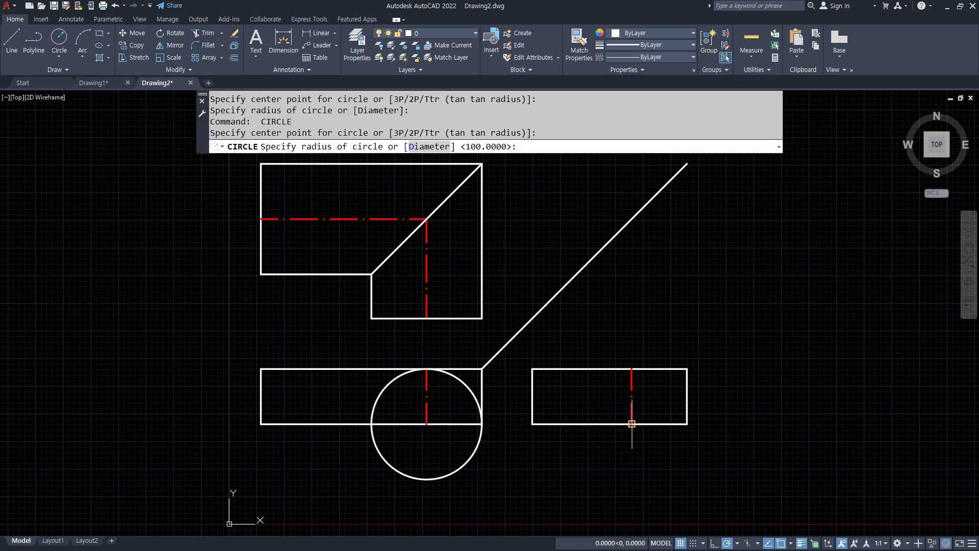
click(687, 424)
- Trim away the lower halves of both circles and the rectangle corners outside the arcs on their right sides
text(t or)
key(Return)
drag(749, 453, 368, 463)
key(Return)
key(Return)
drag(451, 355, 500, 395)
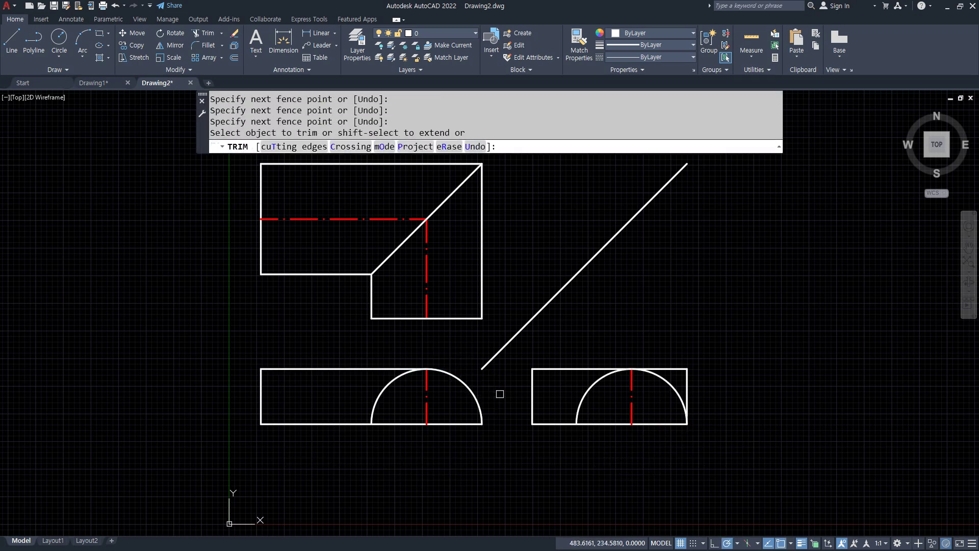
drag(656, 351, 702, 395)
key(Return)
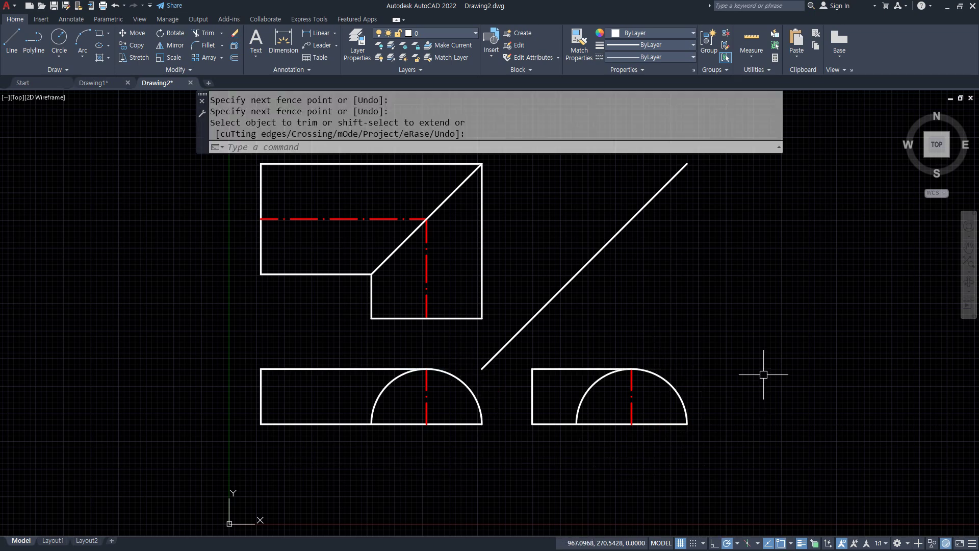
- Draw a construction line at 30 degrees through the outer end of the L shape's horizontal centre line
middle_drag(287, 234, 275, 259)
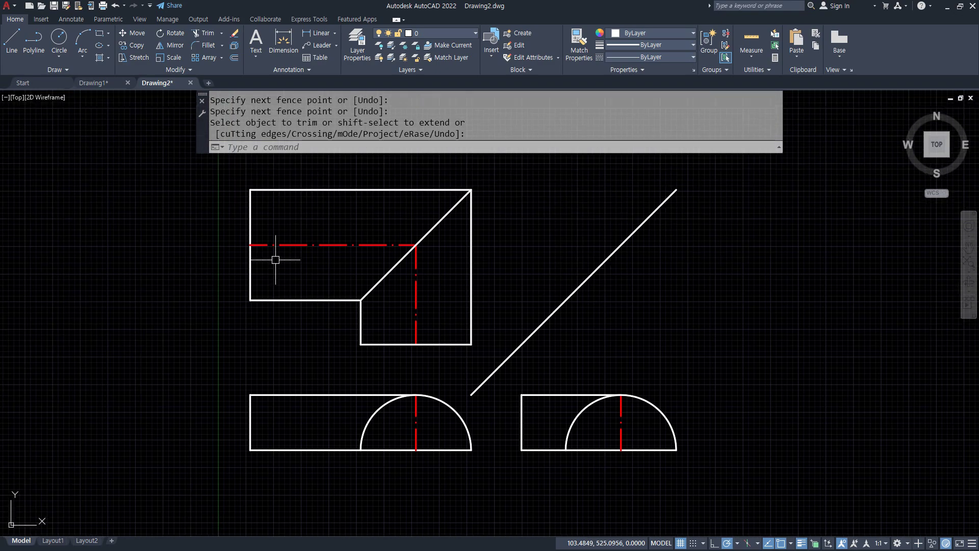
text(xl)
key(Return)
text(a)
key(Return)
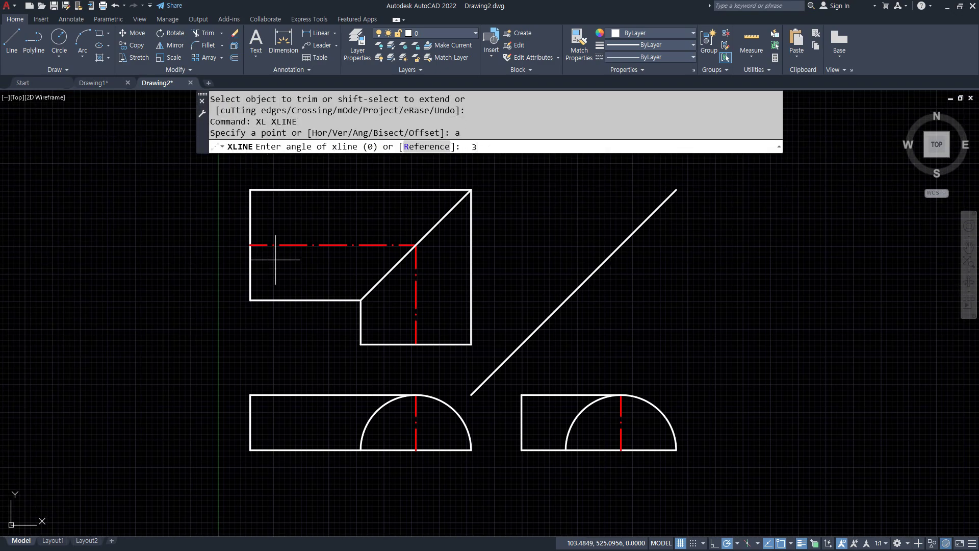
text(30)
key(Return)
click(249, 244)
key(Return)
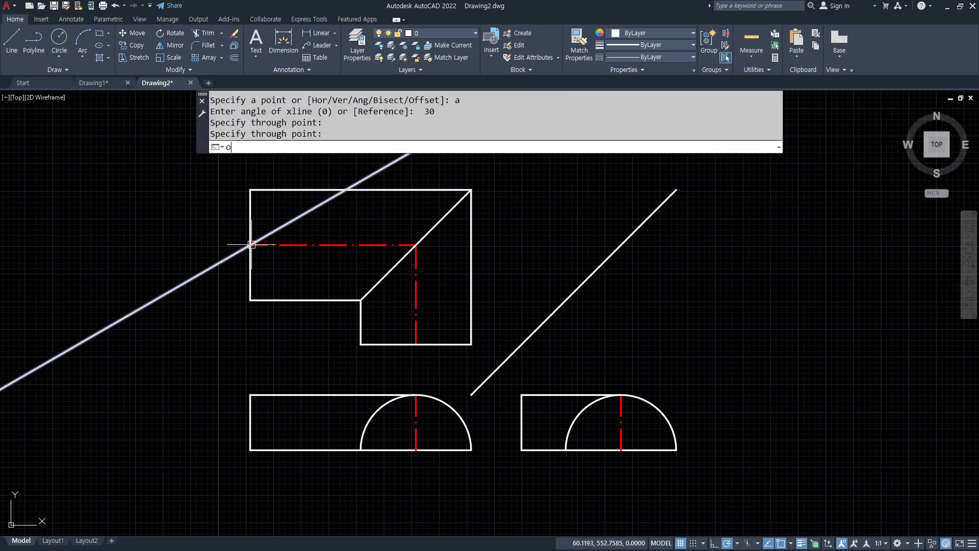
- Offset the inclined construction line by 100 toward the lower right
text(o)
key(Return)
text(100)
key(Return)
click(208, 268)
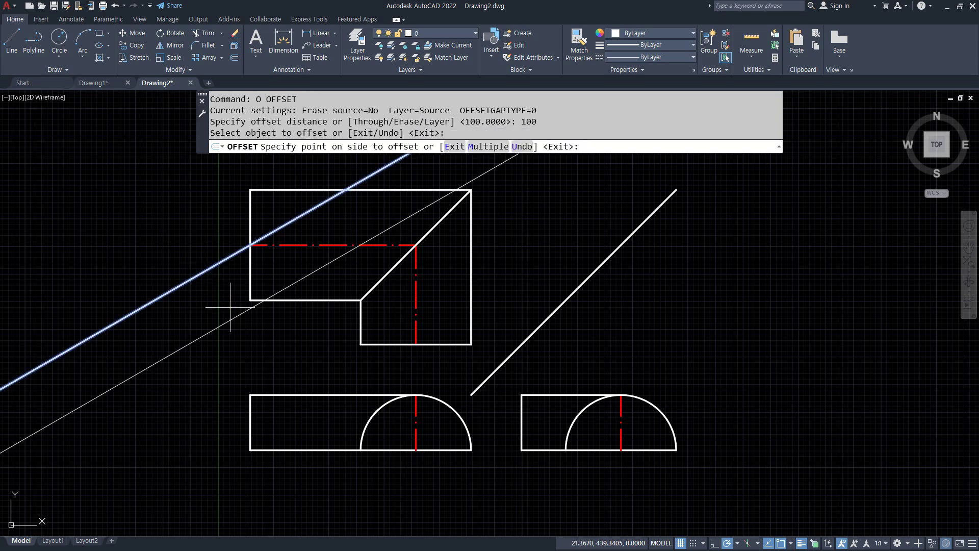
click(226, 311)
key(Return)
- Offset the new inclined line by a further 120 toward the lower right
key(Return)
text(120)
key(Return)
click(242, 314)
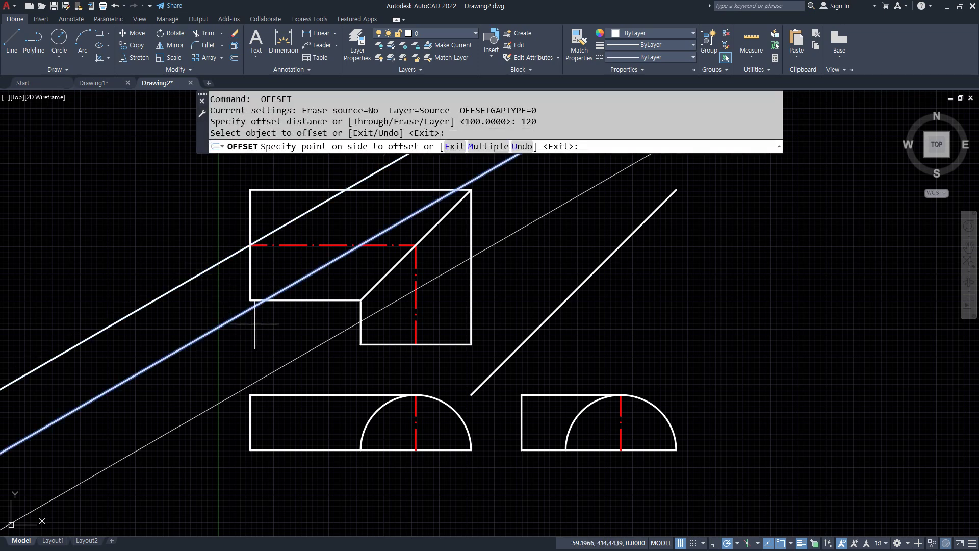
click(284, 341)
key(Return)
- Trim both offset inclined lines where they extend outside the L-shaped outline
text(tr)
key(Return)
click(323, 371)
key(Return)
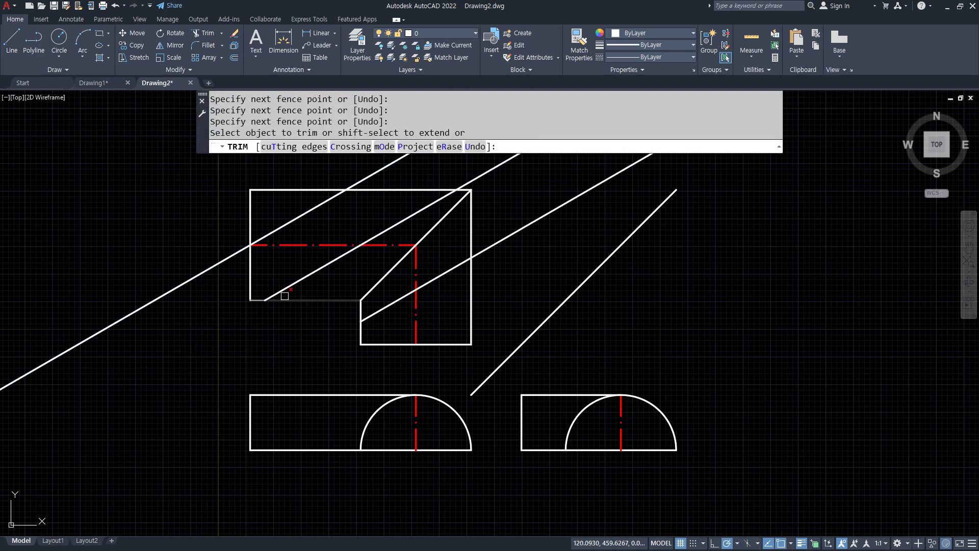
middle_drag(442, 253, 409, 275)
click(481, 172)
key(Return)
key(Return)
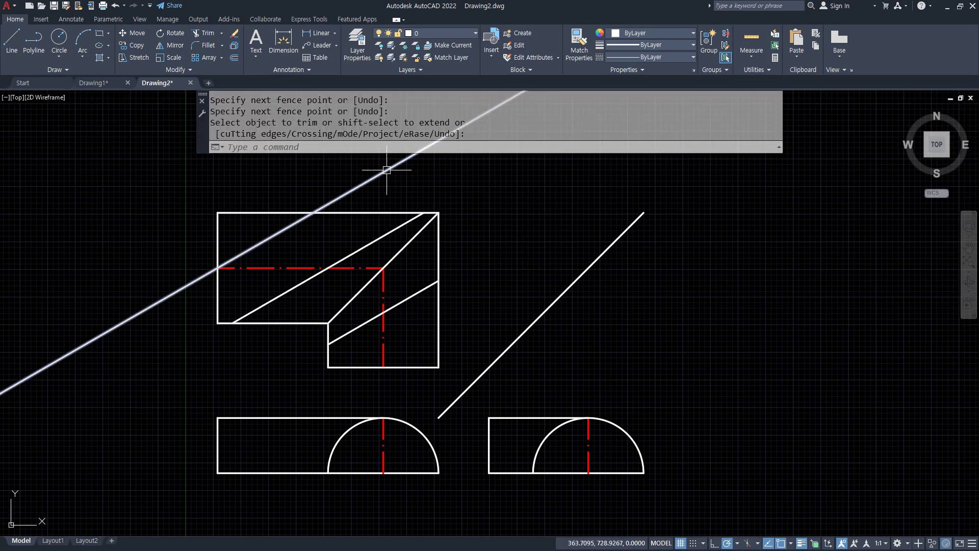
- Erase the original inclined construction line
click(317, 211)
text(e)
key(Return)
- Project vertical lines from the upper inclined line's lower end and its centre-line crossing to the base of the view directly below
middle_drag(265, 333, 264, 241)
text(l)
key(Return)
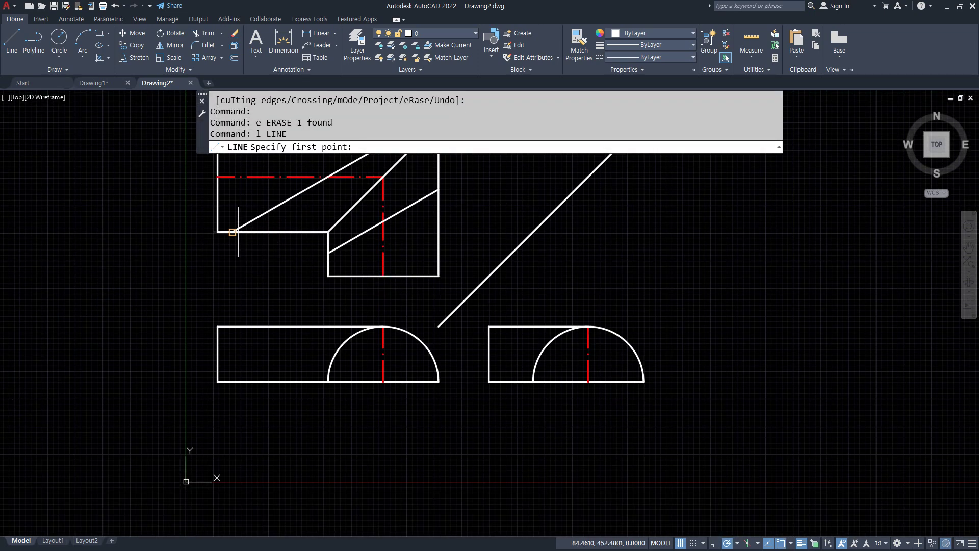
click(232, 232)
click(232, 381)
key(Return)
key(Return)
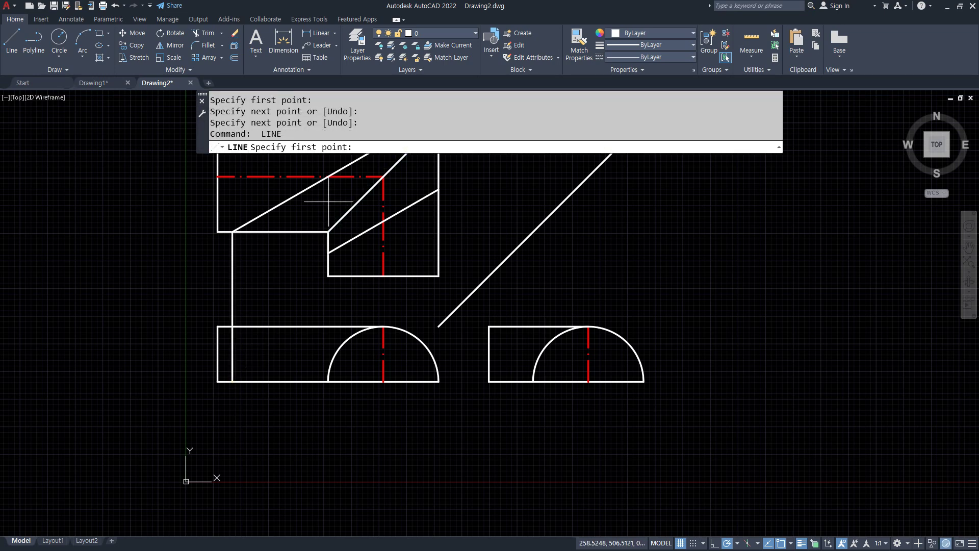
click(328, 177)
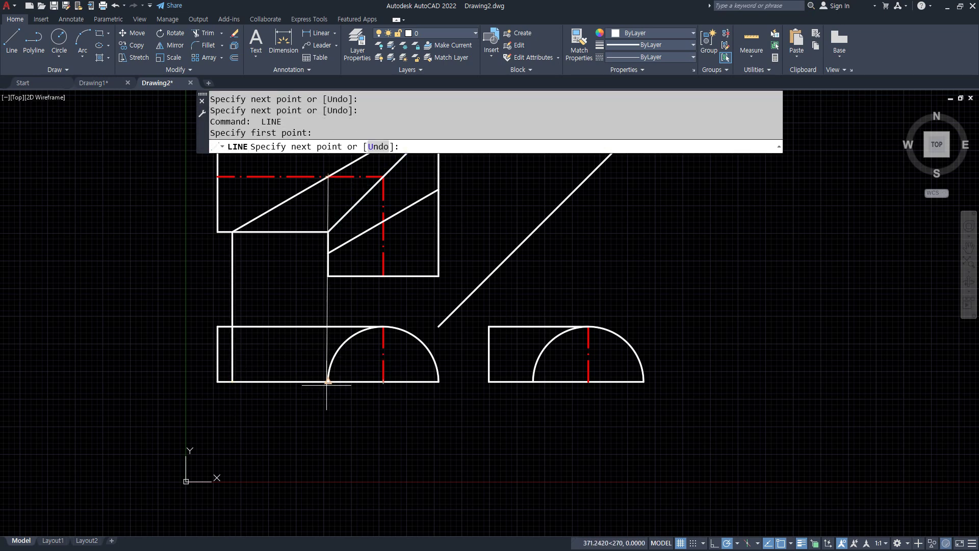
click(329, 381)
key(Return)
- Draw an ellipse centred on the second projection line's foot, reaching the first projection line's foot and the view's top edge
text(el)
key(Return)
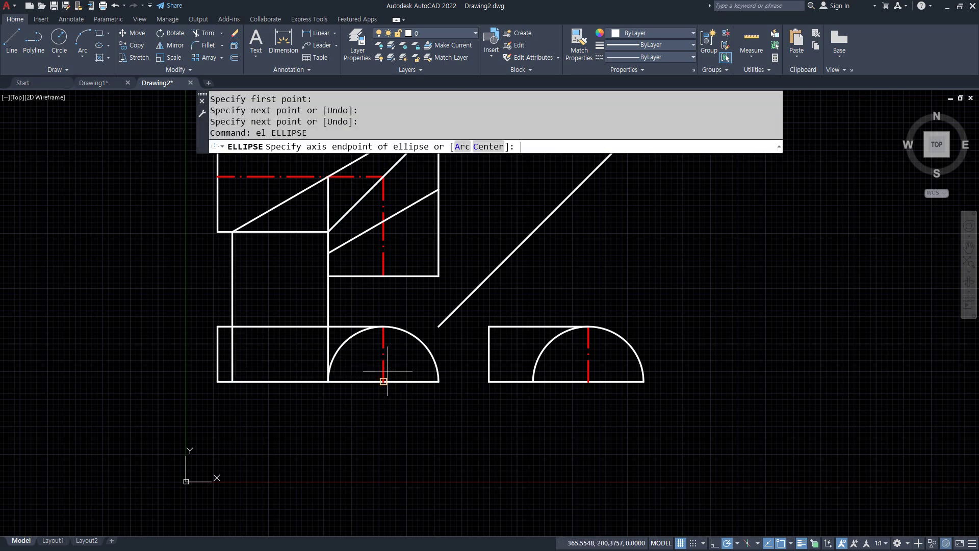
text(c)
key(Return)
click(328, 382)
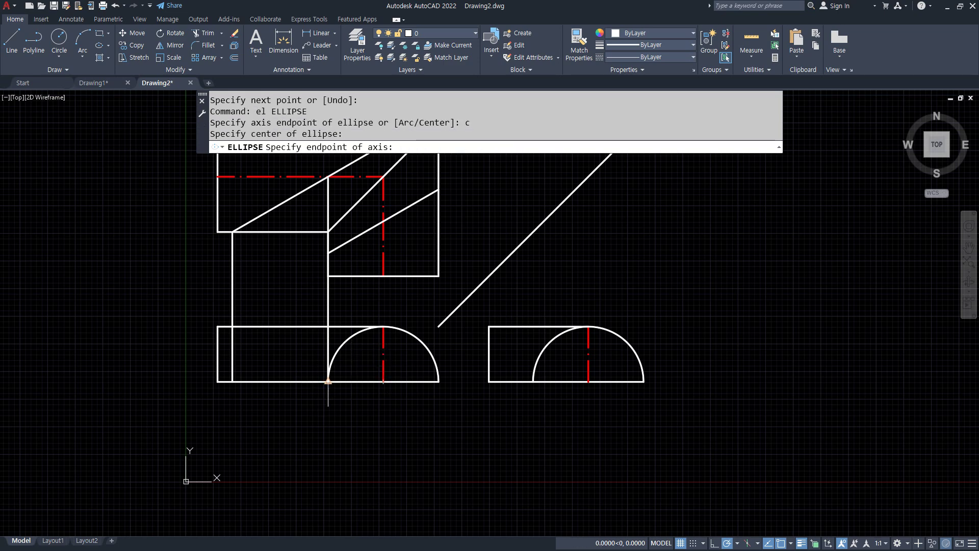
click(232, 381)
click(328, 327)
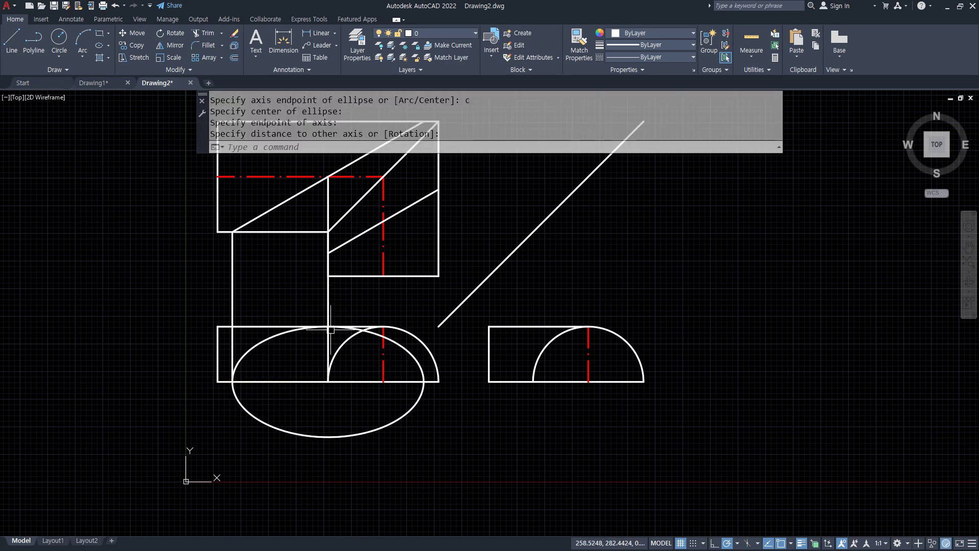
- Trim away the ellipse's lower half and erase the two vertical projection lines
key(Return)
click(370, 424)
key(Return)
click(356, 290)
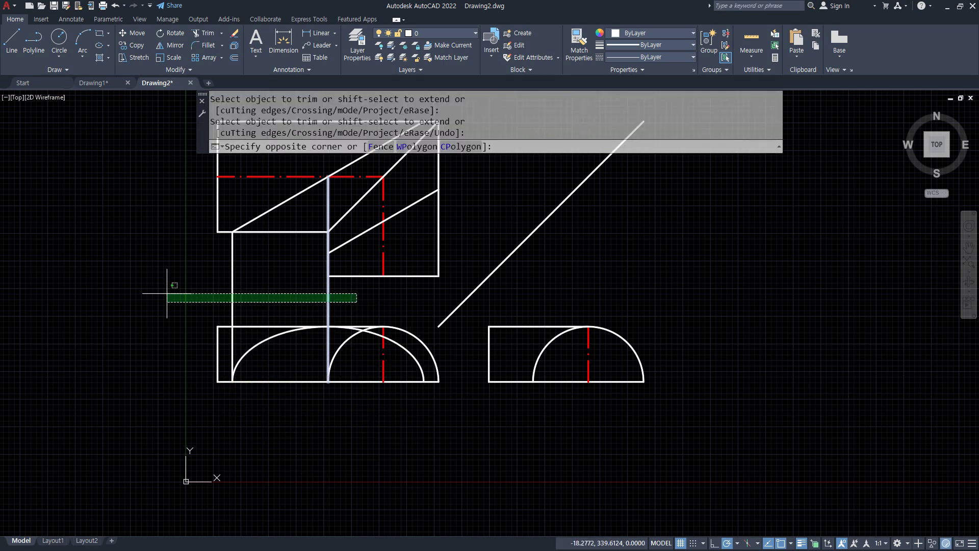
click(125, 295)
text(e)
key(Return)
- Project the lower inclined line's centre-line crossing across to the 45-degree line and down to the base of the side view
middle_drag(417, 301, 308, 343)
text(l)
key(Return)
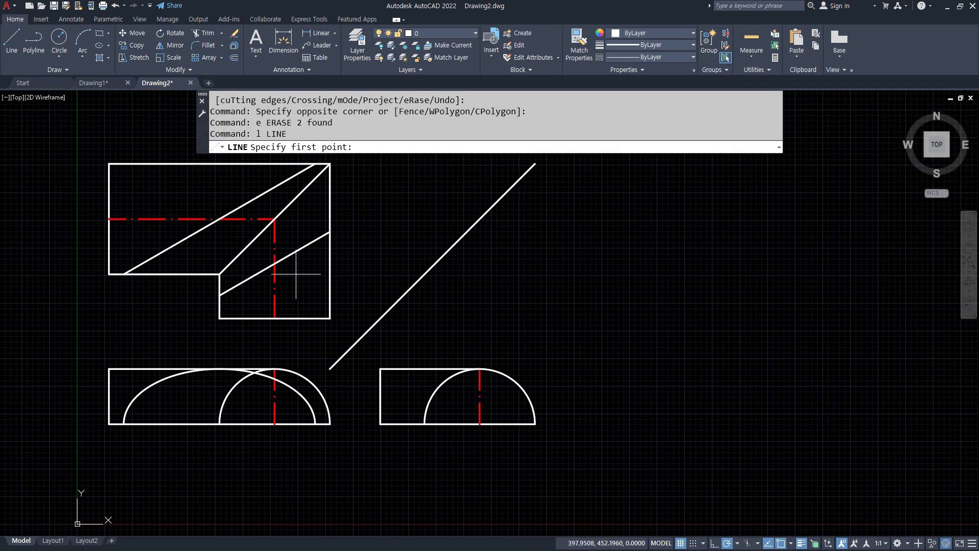
click(274, 263)
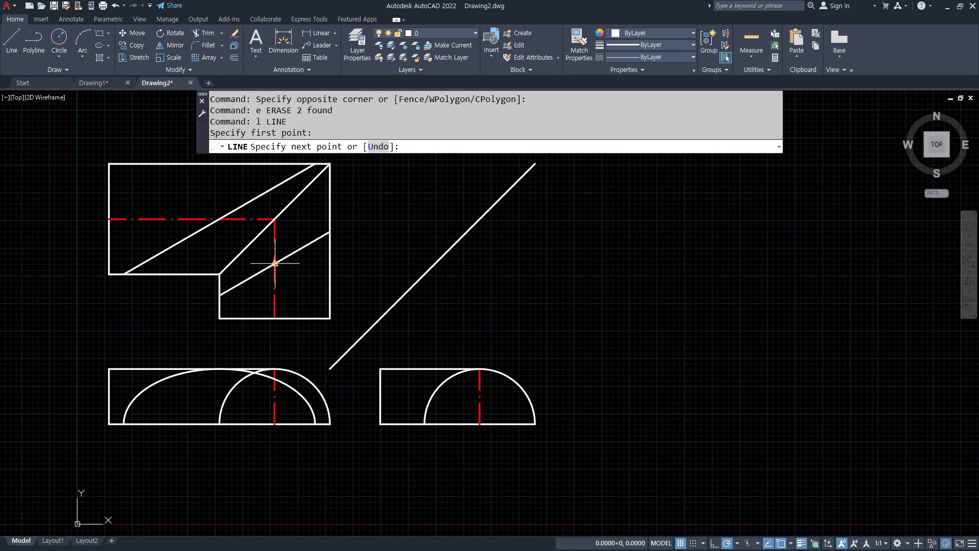
click(436, 263)
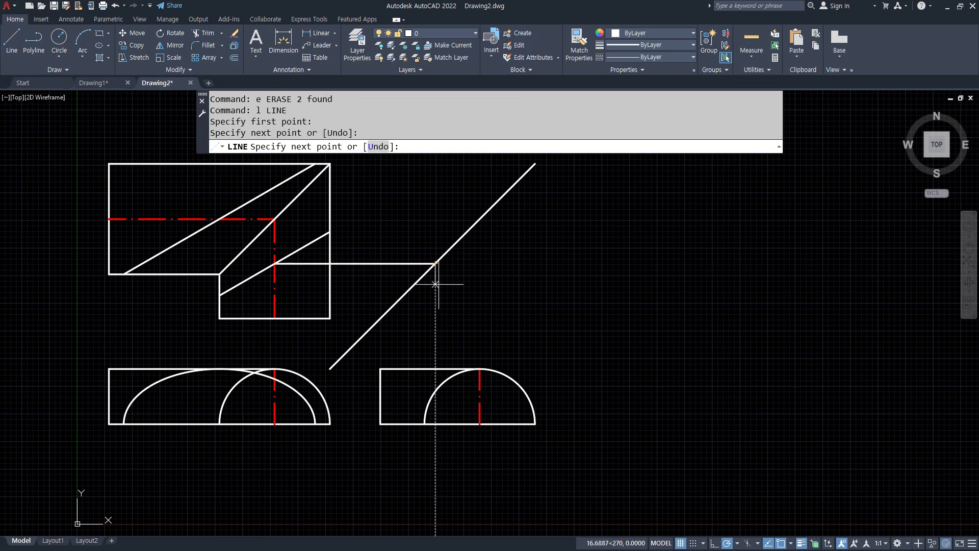
click(435, 424)
key(Return)
- Project the lower inclined line's left end across to the 45-degree line and down to the base of the side view
key(Return)
click(219, 295)
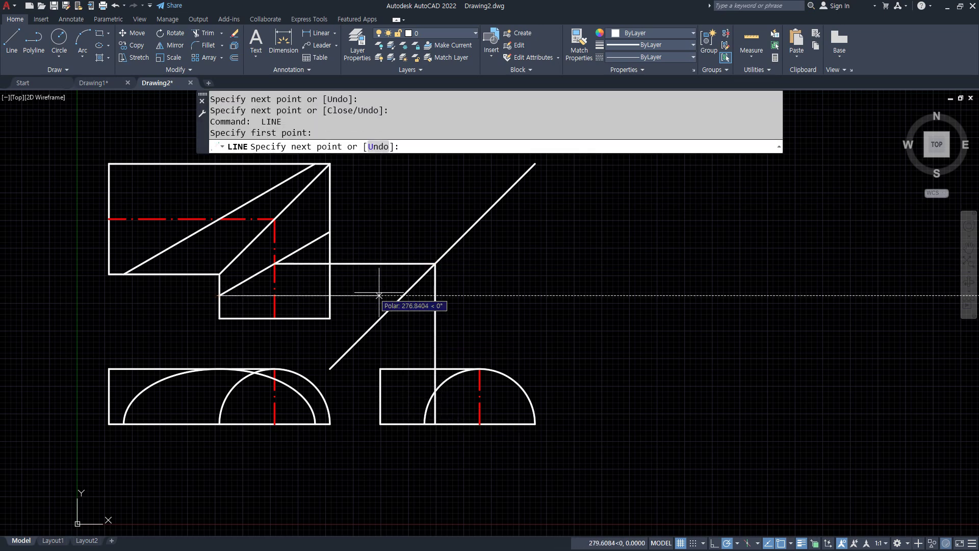
click(403, 295)
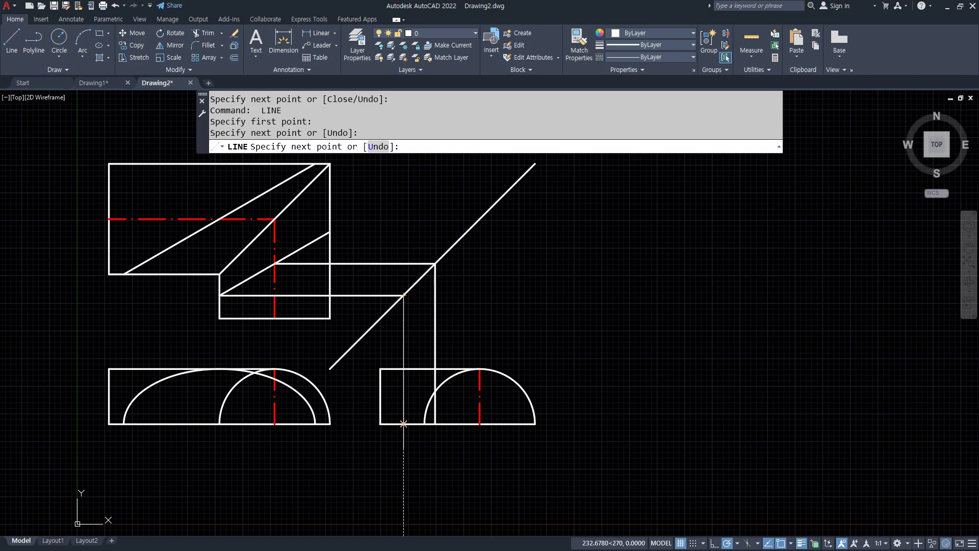
click(404, 424)
key(Return)
- Draw an ellipse in the side view centred on the centre-line projection's foot, reaching the other projection's foot and the top edge
scroll(274, 269, up, 4)
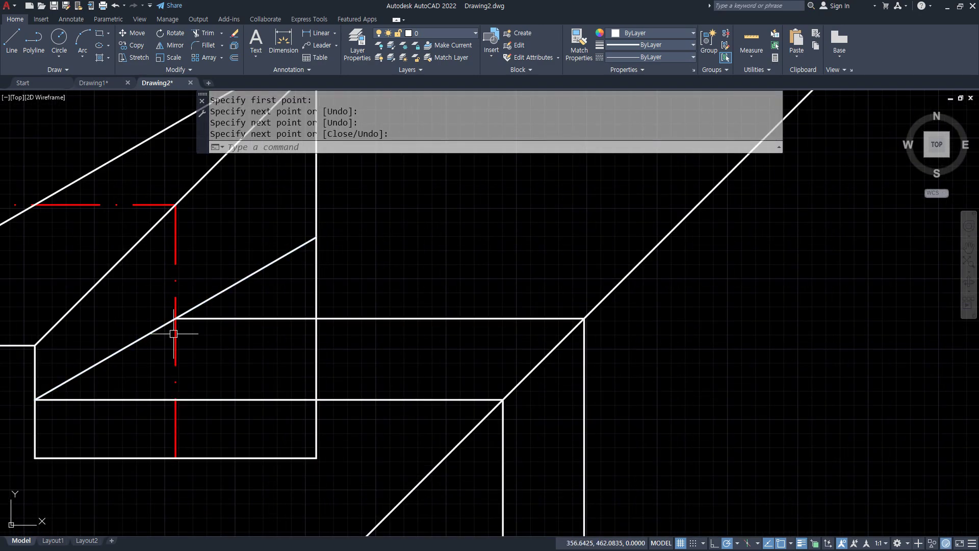
scroll(173, 333, up, 3)
scroll(207, 247, down, 7)
text(e)
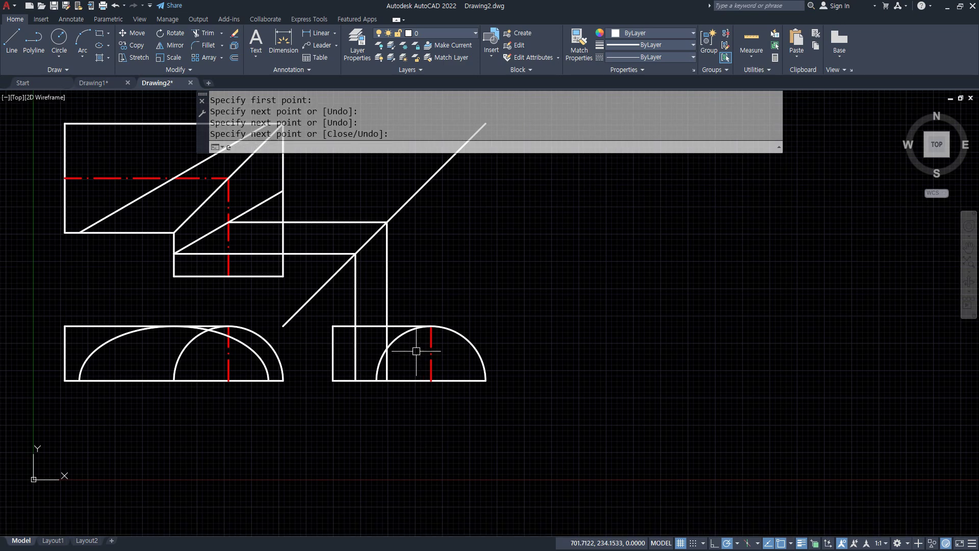
text(l)
key(Return)
text(c)
key(Return)
click(391, 382)
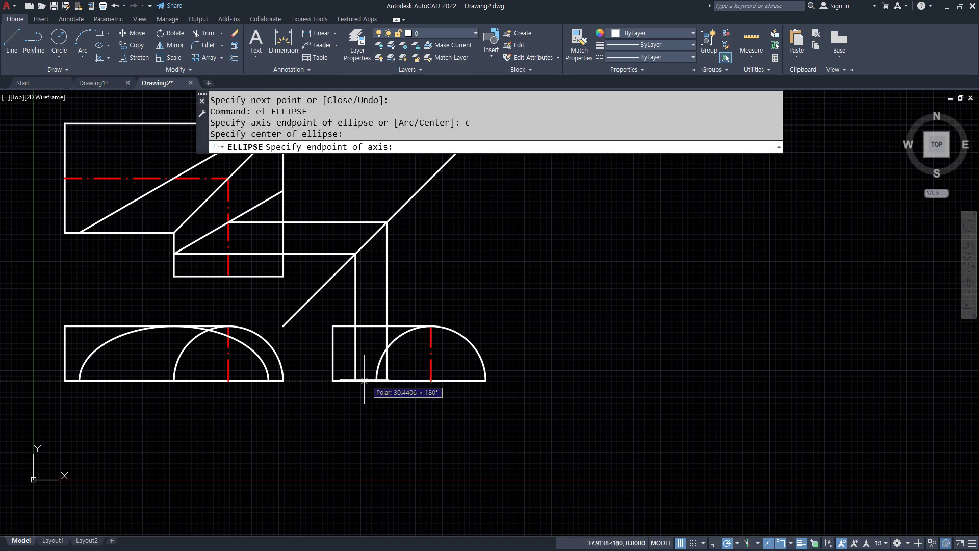
click(355, 380)
click(387, 326)
- Trim away the lower half of the side view's ellipse
text(tr)
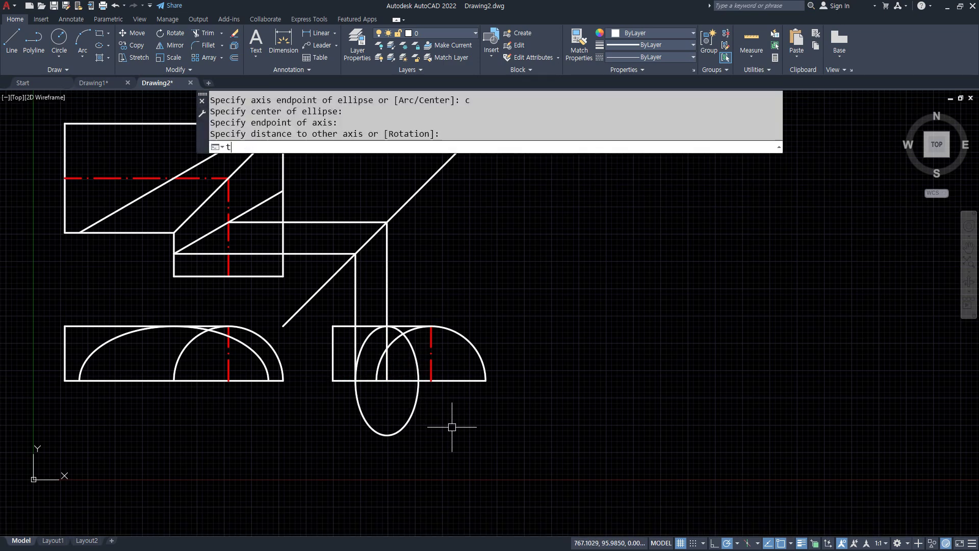
key(Return)
click(460, 426)
click(346, 416)
key(Return)
- Erase the four projection lines between the L shape and the side view
click(401, 296)
click(358, 300)
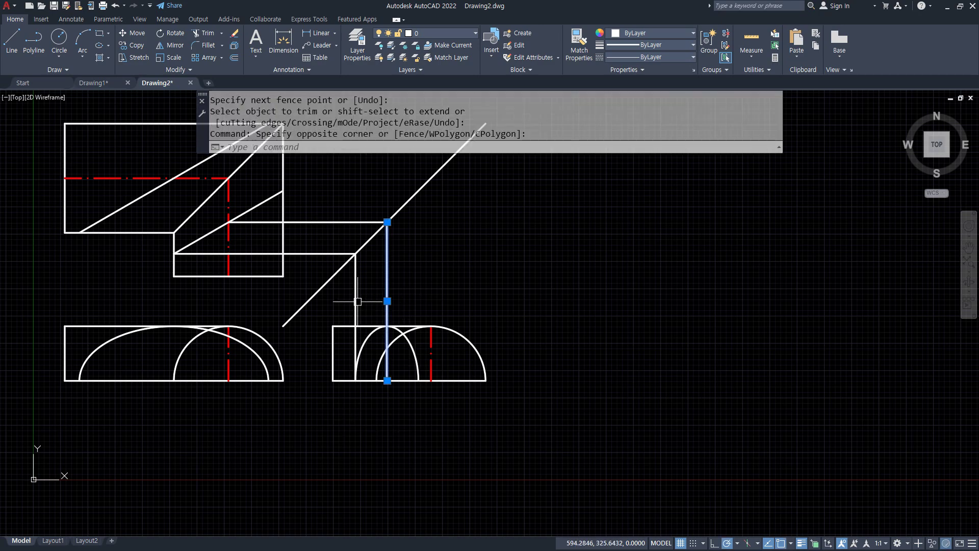
click(359, 300)
click(348, 282)
click(316, 261)
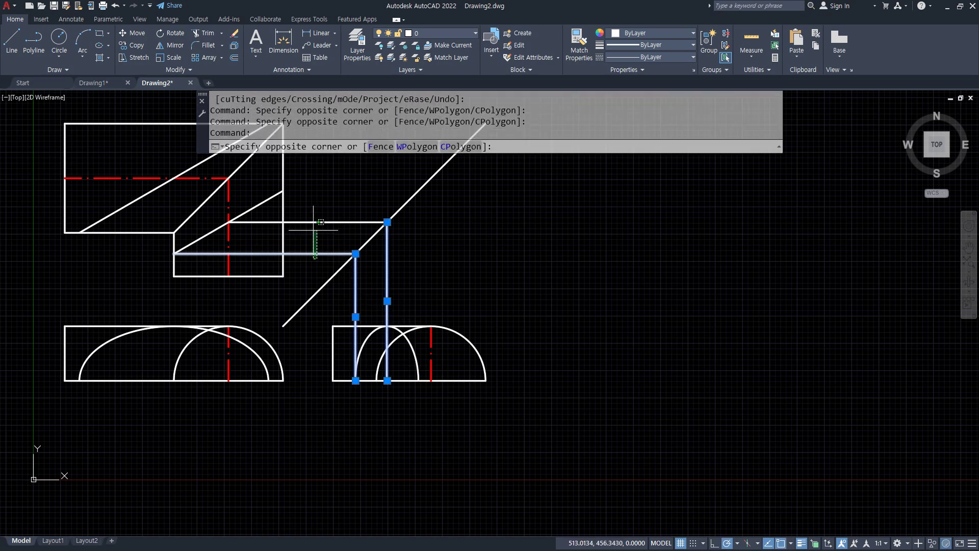
click(311, 216)
text(e)
key(Return)
- Offset the base lines of both lower views upward by 30
middle_drag(444, 372, 487, 431)
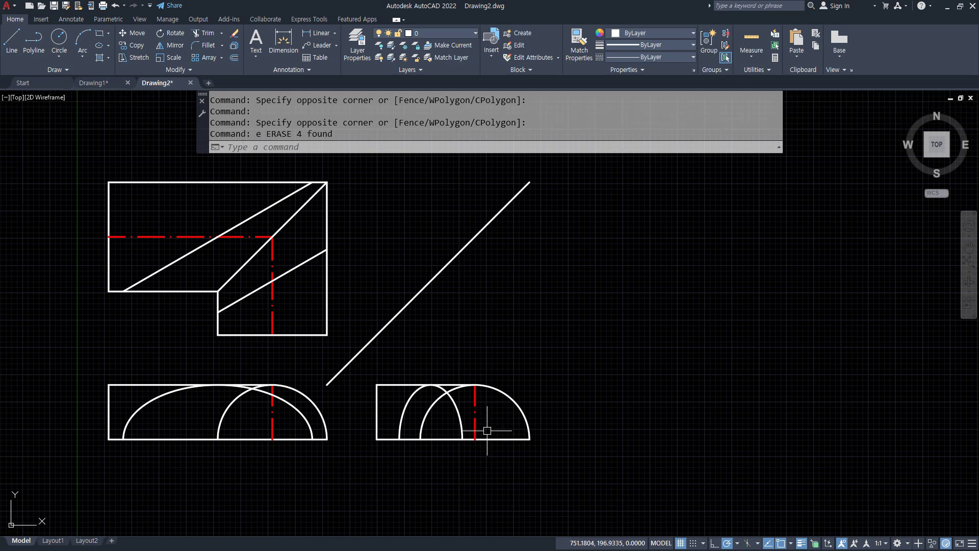
text(o)
key(Return)
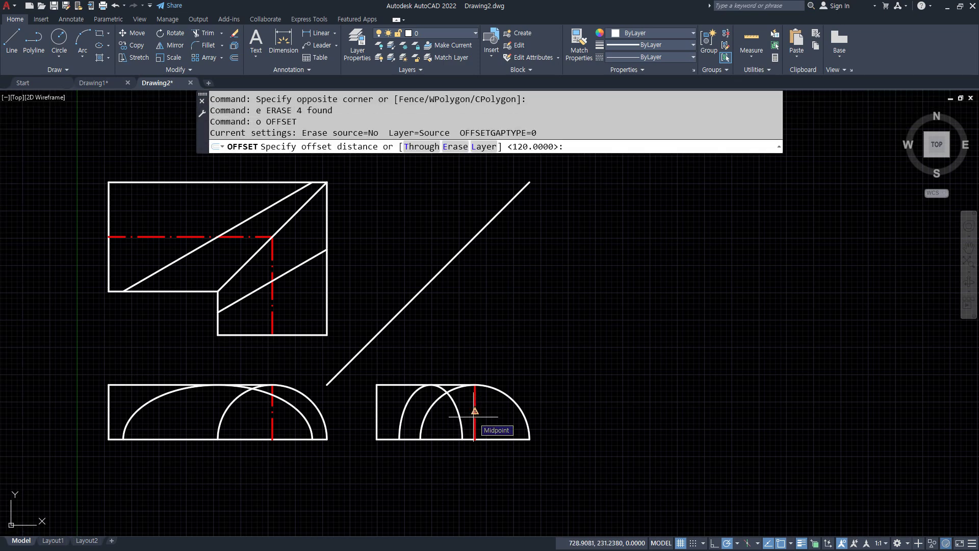
key(Return)
click(200, 439)
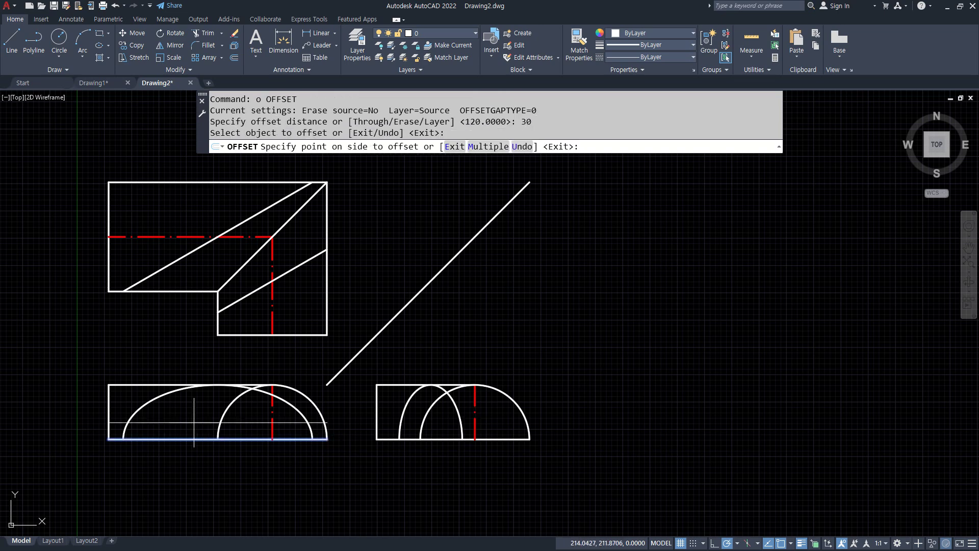
click(214, 418)
click(503, 439)
click(553, 387)
key(Return)
- In the view below the L shape, trim the offset line's outer ends and the ellipse portions below it
scroll(284, 404, up, 6)
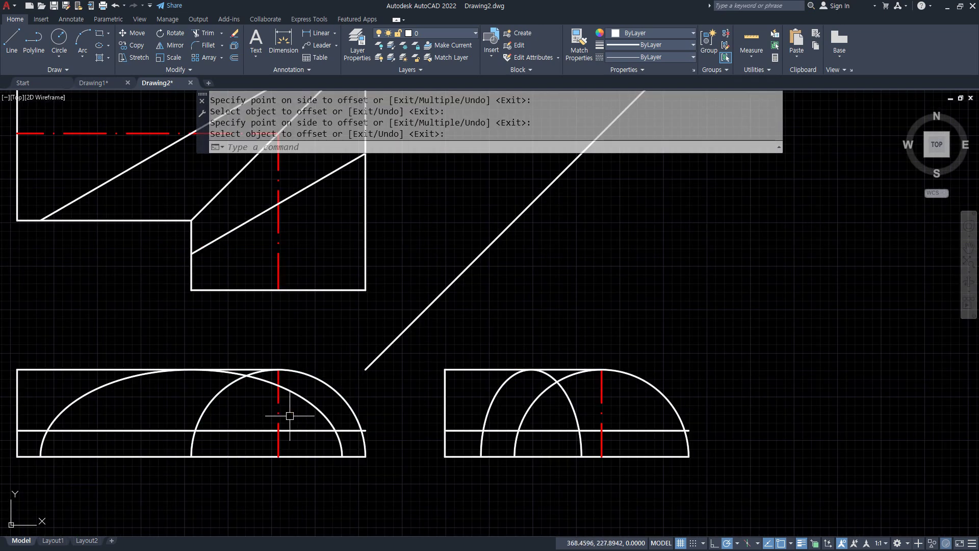
text(tr)
key(Return)
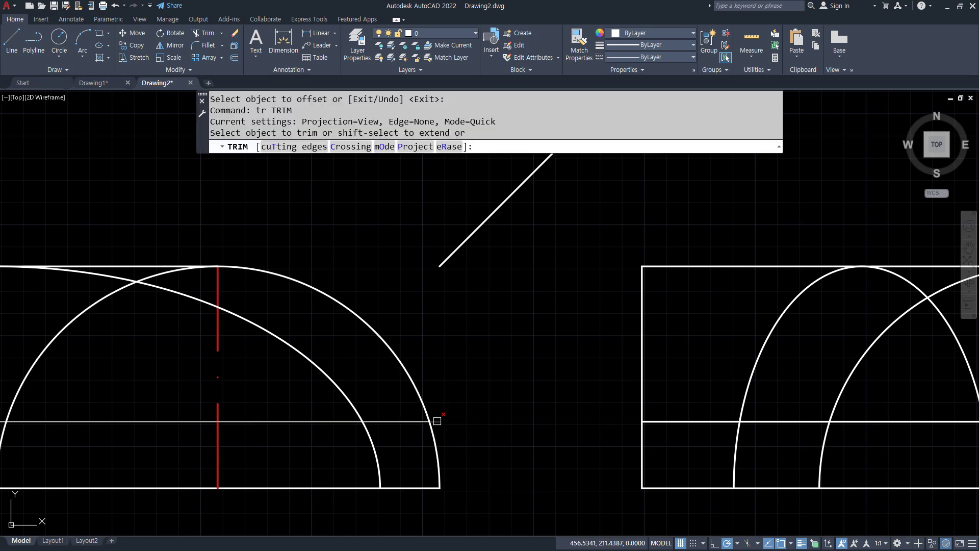
click(435, 421)
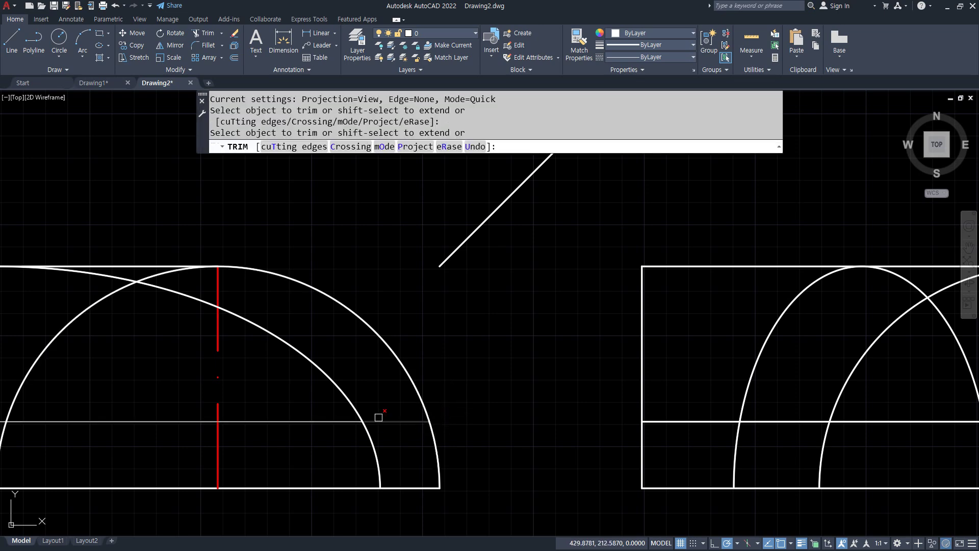
click(370, 445)
scroll(277, 439, down, 2)
scroll(277, 439, down, 2)
middle_drag(277, 439, 426, 393)
scroll(176, 376, up, 2)
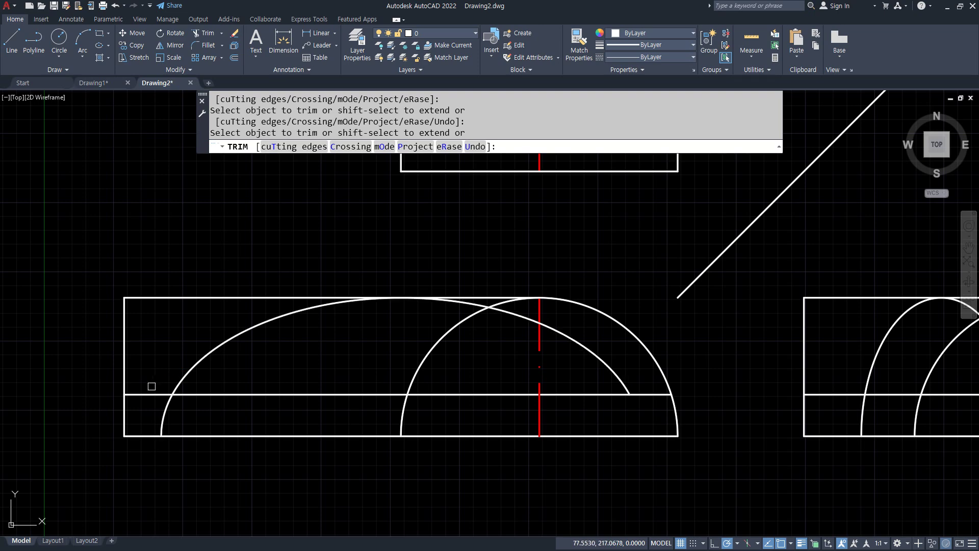
drag(143, 386, 166, 420)
key(Return)
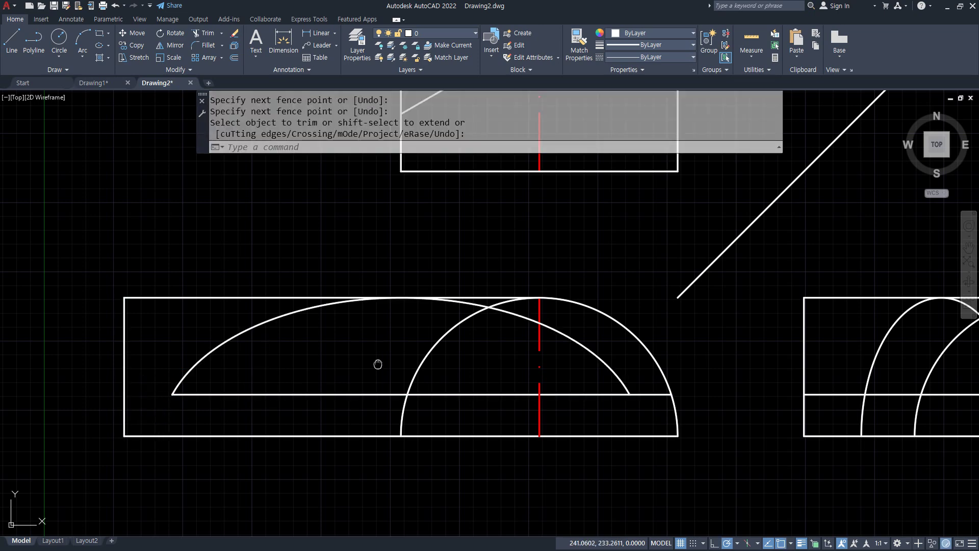
- Draw a line from the semicircle's left intersection with the offset line up to the L shape's diagonal, then horizontally to the upper inclined cut
middle_drag(376, 363, 260, 377)
text(l)
key(Return)
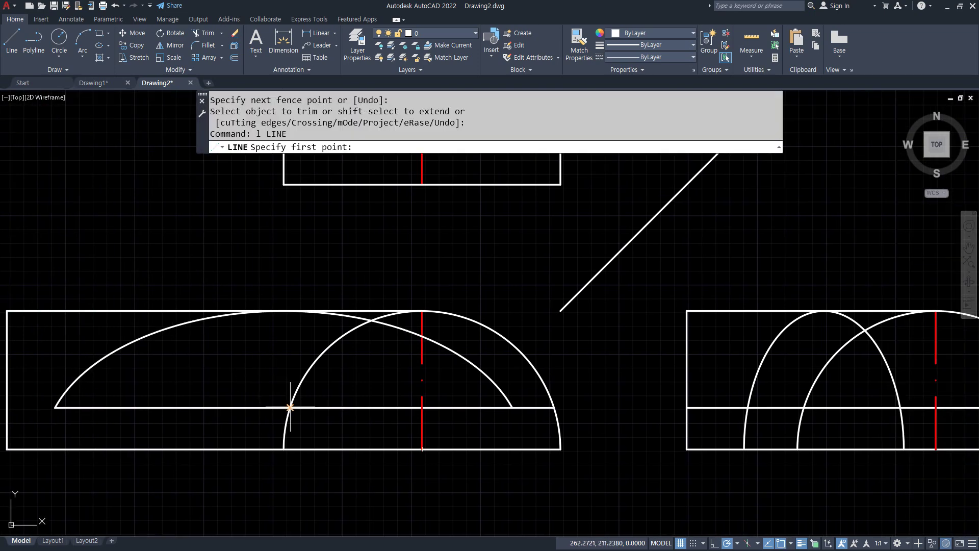
click(290, 407)
middle_drag(300, 240, 281, 439)
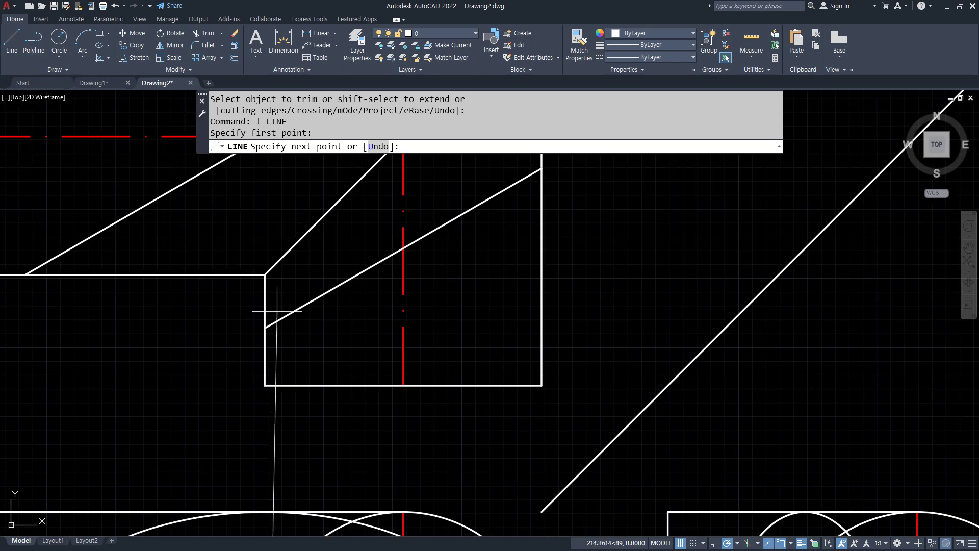
click(271, 268)
click(39, 269)
key(Return)
- Fillet the new horizontal line to the upper inclined cut and the new vertical line to the lower one with zero radius
text(f)
key(Return)
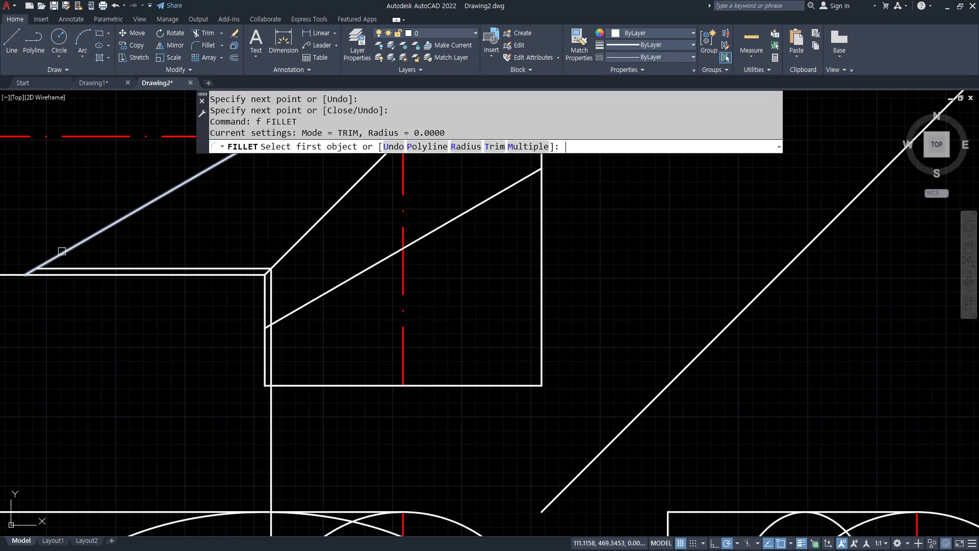
click(61, 250)
click(66, 269)
key(Return)
click(271, 301)
click(285, 320)
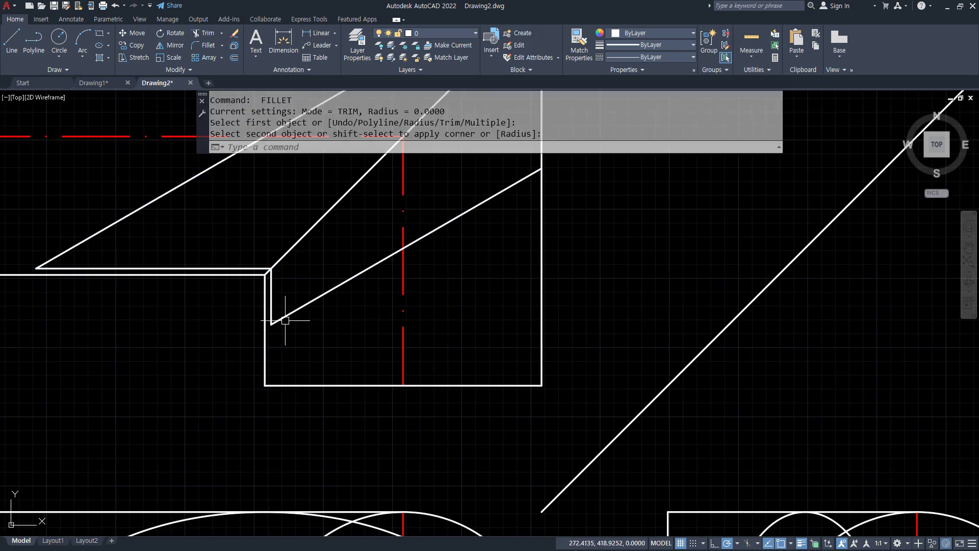
- Draw a line from the offset line's right end up to the L shape's diagonal, then horizontally to the upper inclined cut
scroll(327, 346, down, 4)
scroll(374, 368, up, 1)
text(l)
key(Return)
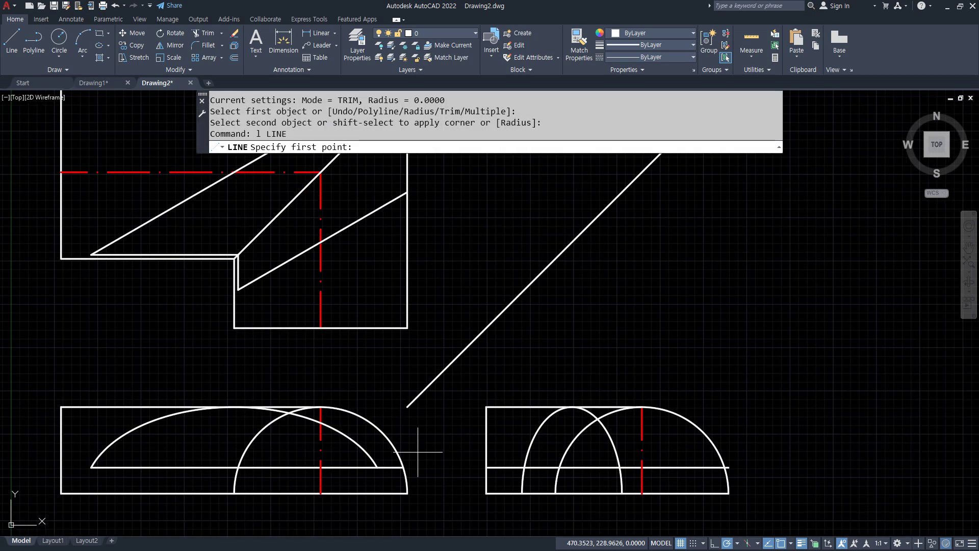
click(410, 460)
middle_drag(409, 261, 409, 422)
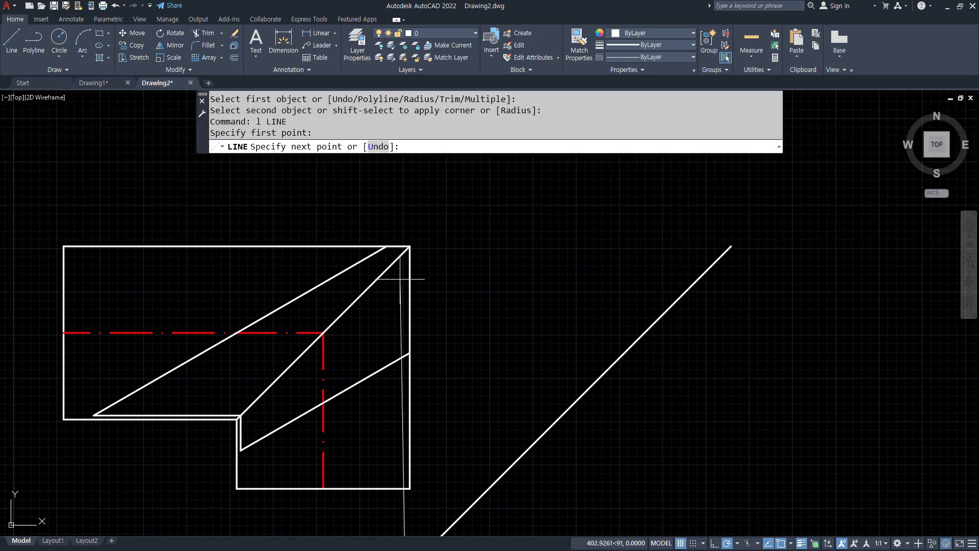
click(406, 249)
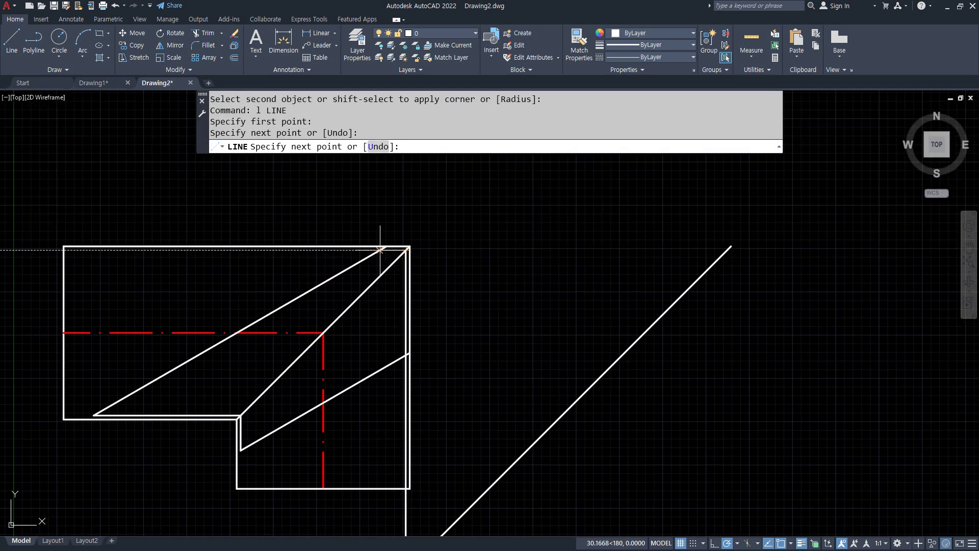
click(380, 249)
scroll(380, 249, up, 6)
key(Return)
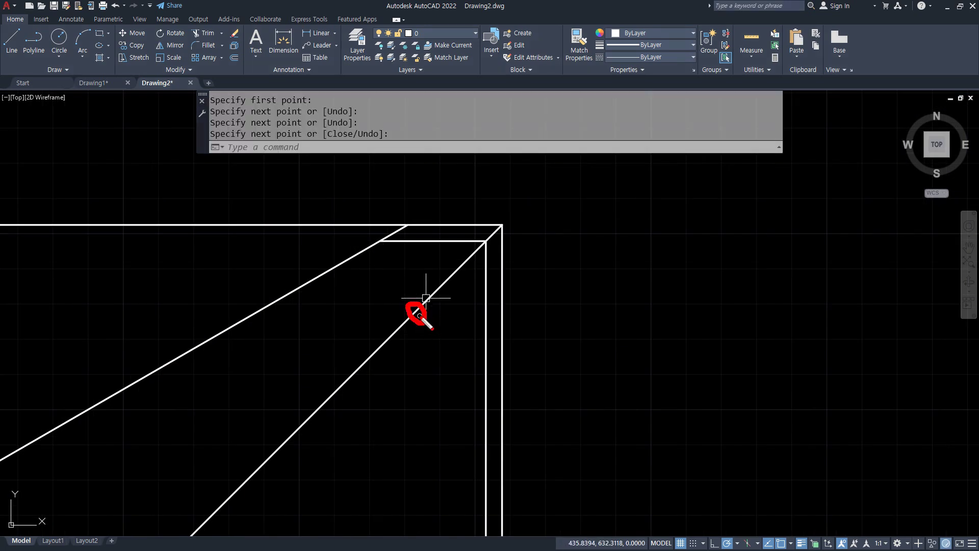
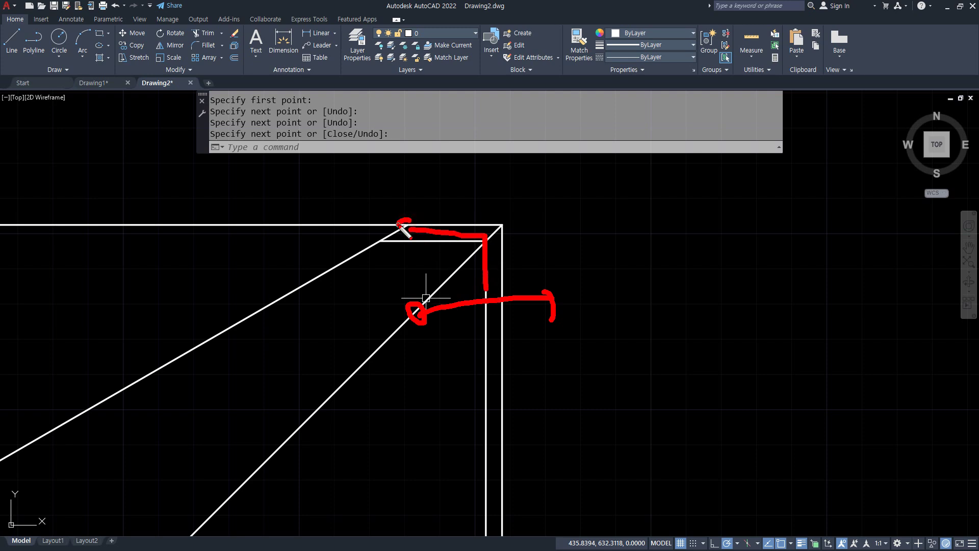
- Fillet the new horizontal line to the upper inclined cut and the new vertical line to the lower one, with zero-radius corners
key(Escape)
text(f)
key(Return)
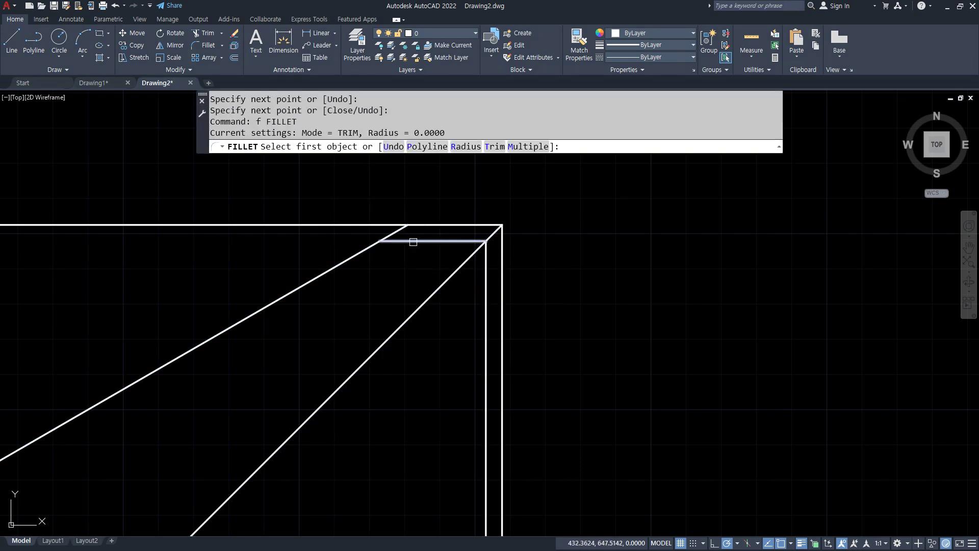
click(413, 242)
click(372, 249)
scroll(398, 400, down, 2)
middle_drag(398, 401, 377, 160)
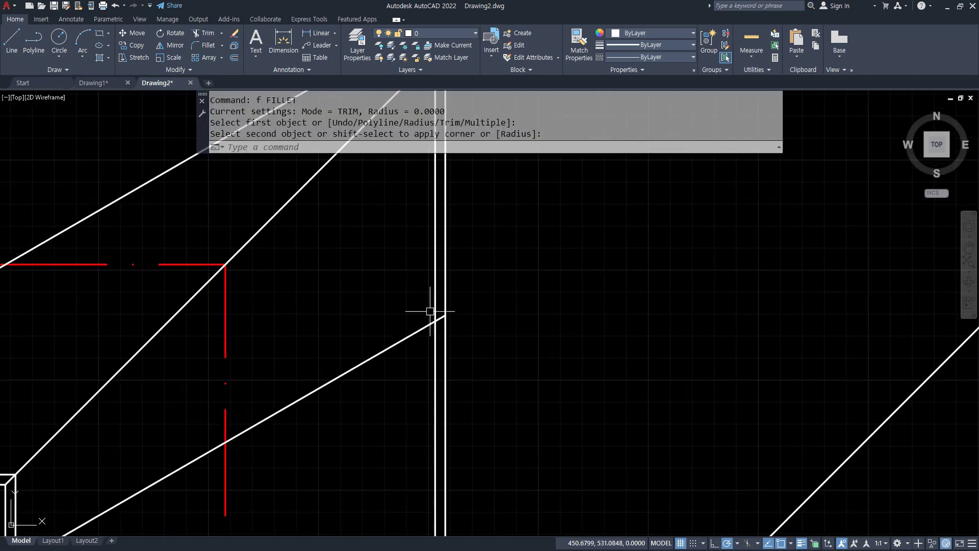
key(Return)
click(437, 304)
click(416, 334)
- Trim away the part of the L shape's diagonal lying inside the inclined cut outline
text(tr)
key(Return)
scroll(299, 241, down, 2)
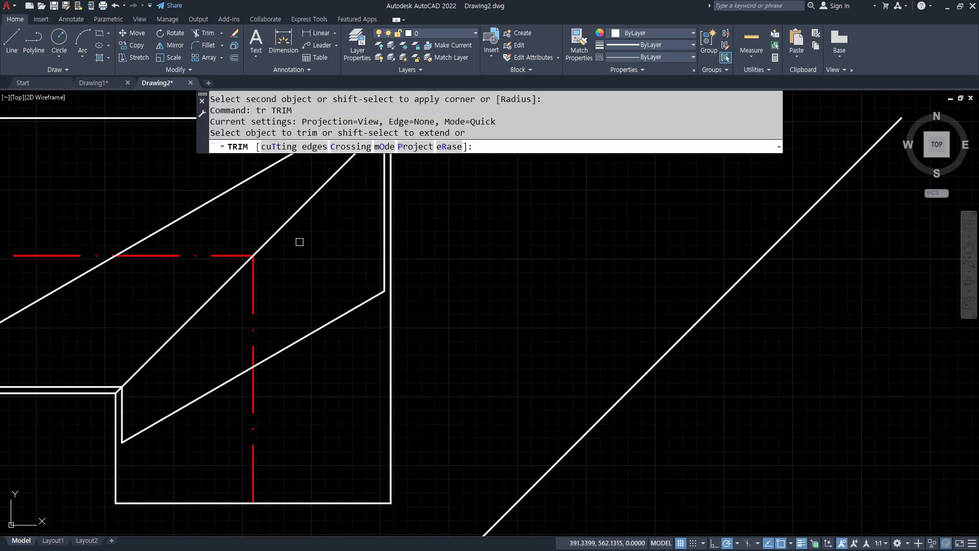
middle_drag(299, 241, 356, 277)
drag(882, 491, 477, 207)
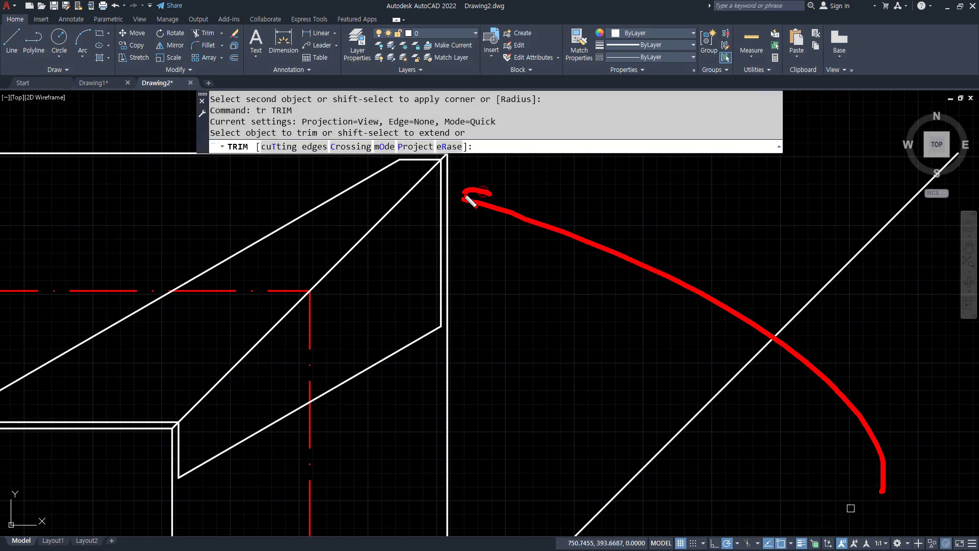
key(Escape)
click(372, 231)
click(278, 323)
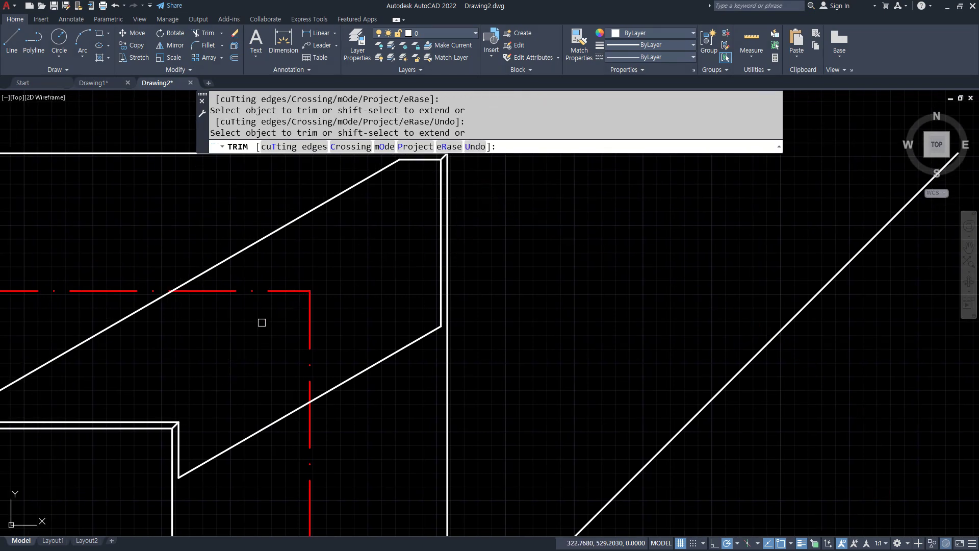
key(Return)
- In the side view, trim the offset line's outer ends and the ellipse portions below it
scroll(390, 388, down, 4)
middle_drag(525, 443, 404, 273)
scroll(401, 369, up, 6)
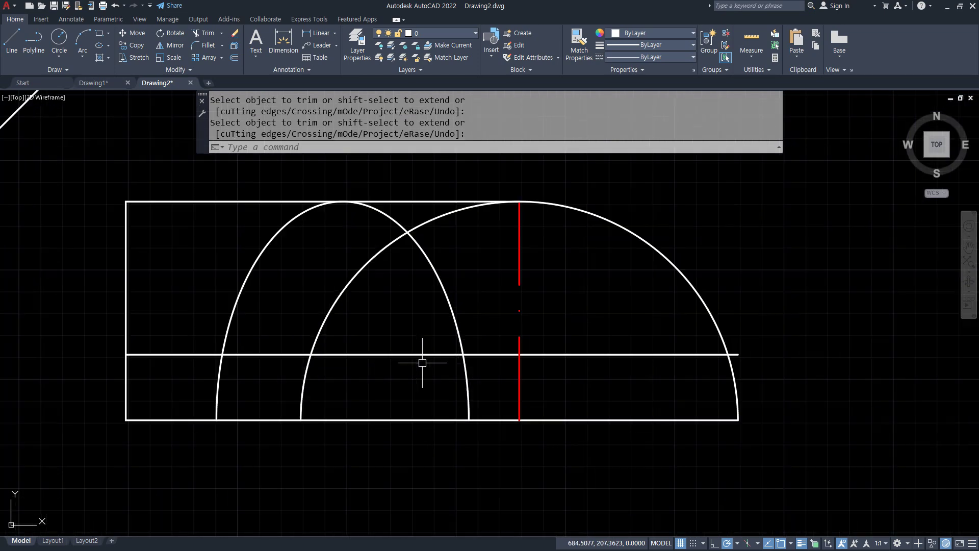
text(tr)
key(Return)
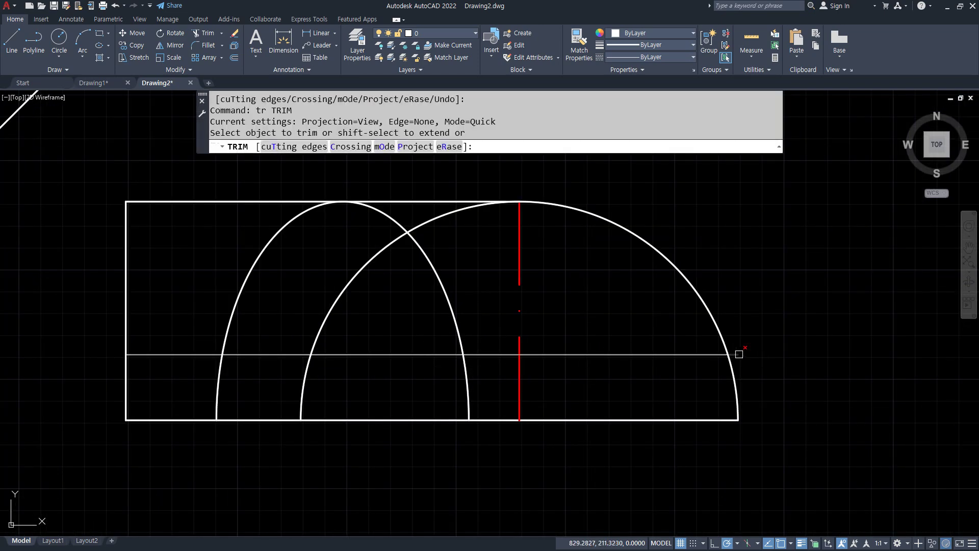
click(737, 354)
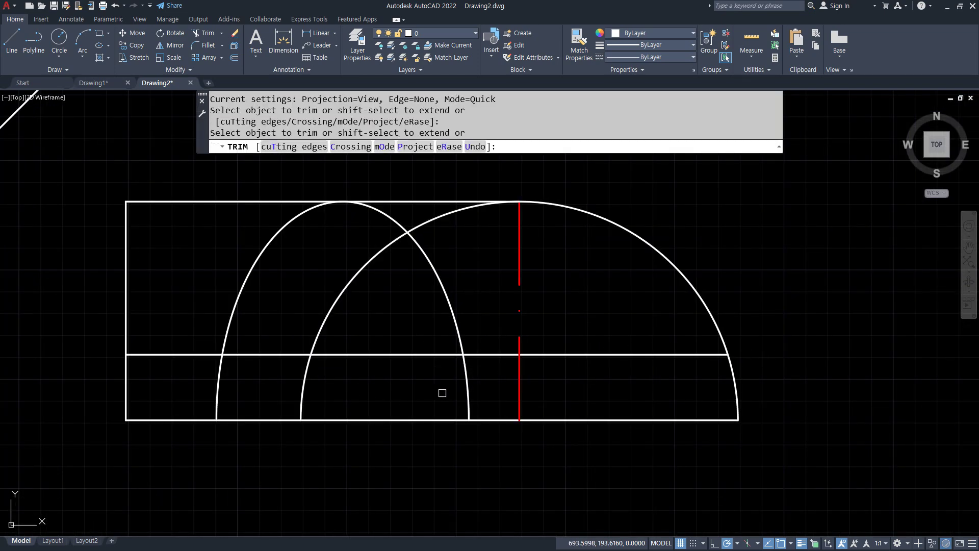
click(465, 388)
click(215, 377)
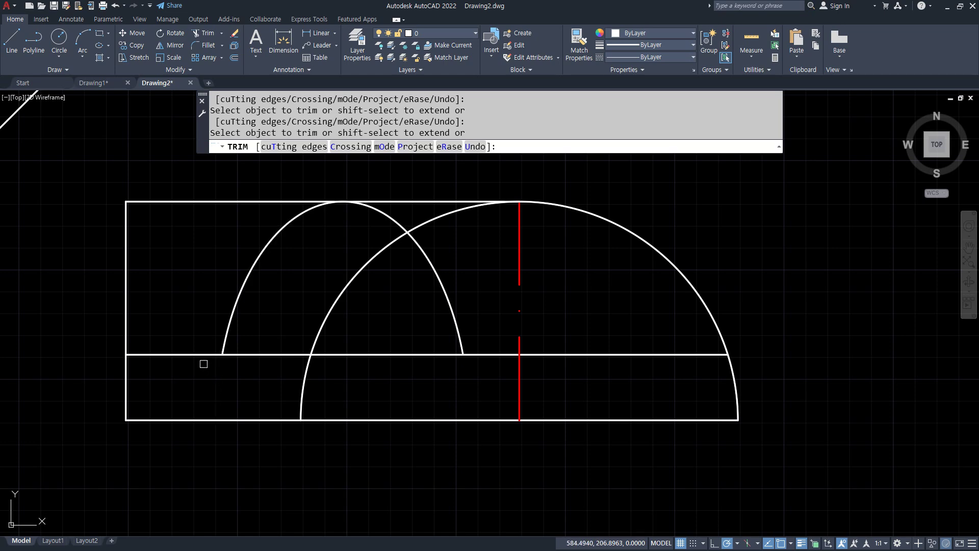
click(196, 354)
key(Return)
- Offset the base line of the view below the L shape upward by 60
scroll(200, 344, down, 2)
middle_drag(153, 343, 405, 383)
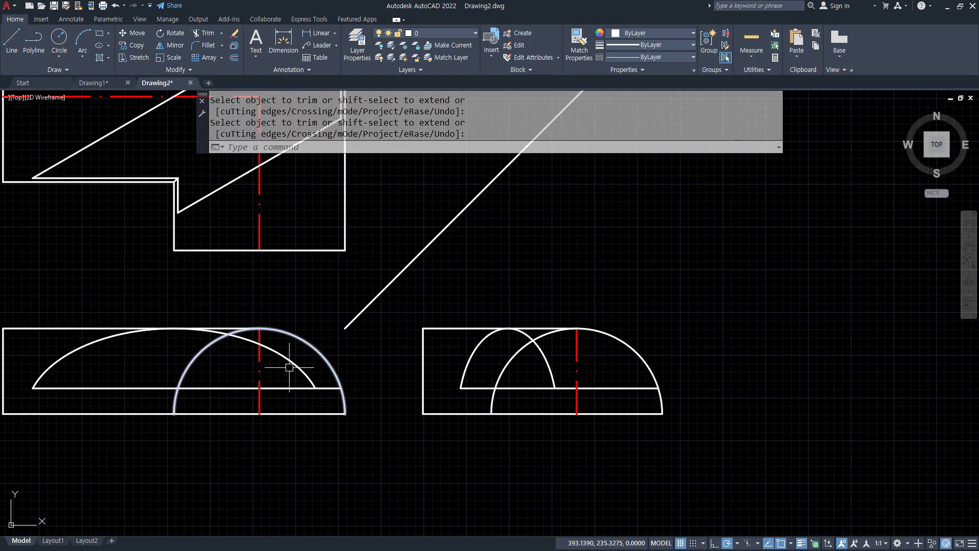
text(o)
key(Return)
text(60)
key(Return)
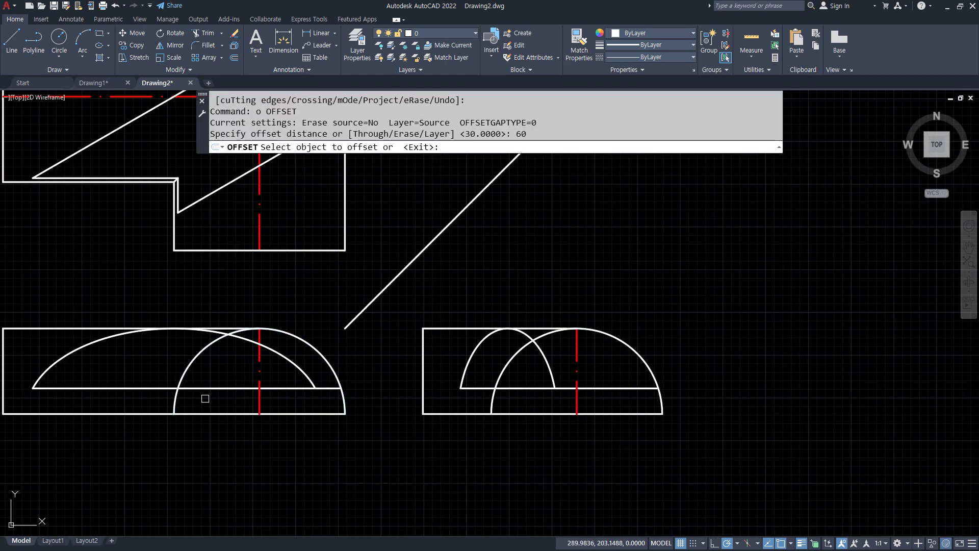
click(214, 413)
click(226, 367)
- Offset the same view's vertical centerline by 40 to both sides
text(o)
key(Return)
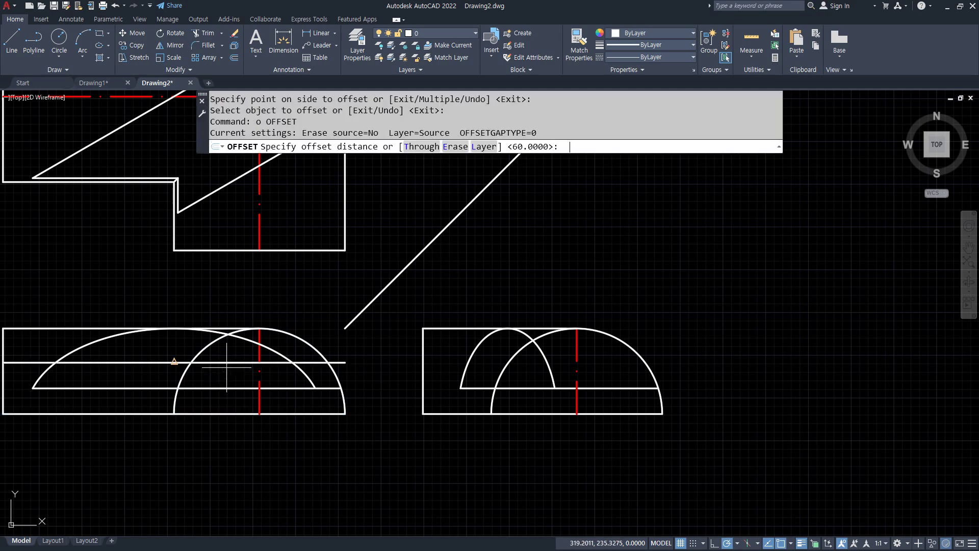
text(40)
key(Return)
scroll(254, 362, up, 2)
click(262, 342)
click(265, 342)
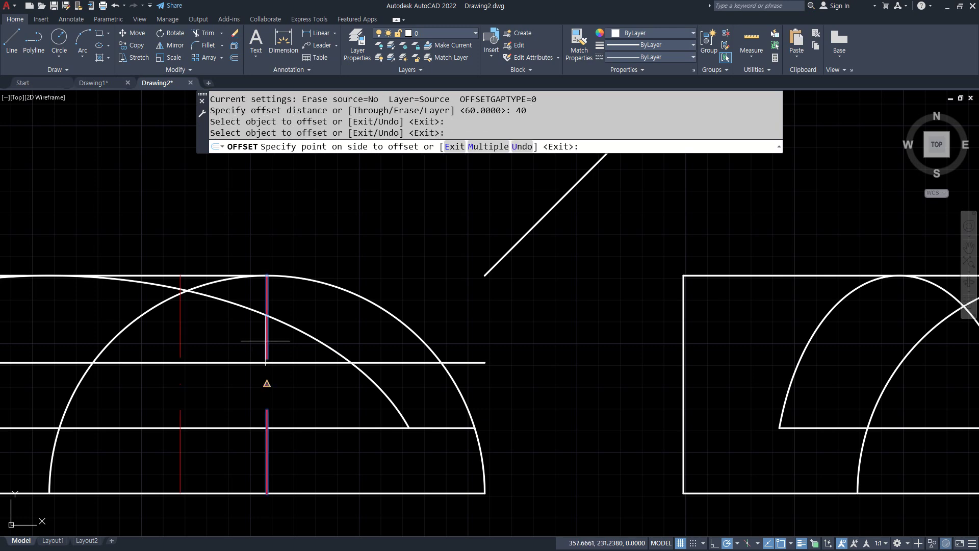
click(306, 328)
click(267, 326)
click(207, 349)
key(Return)
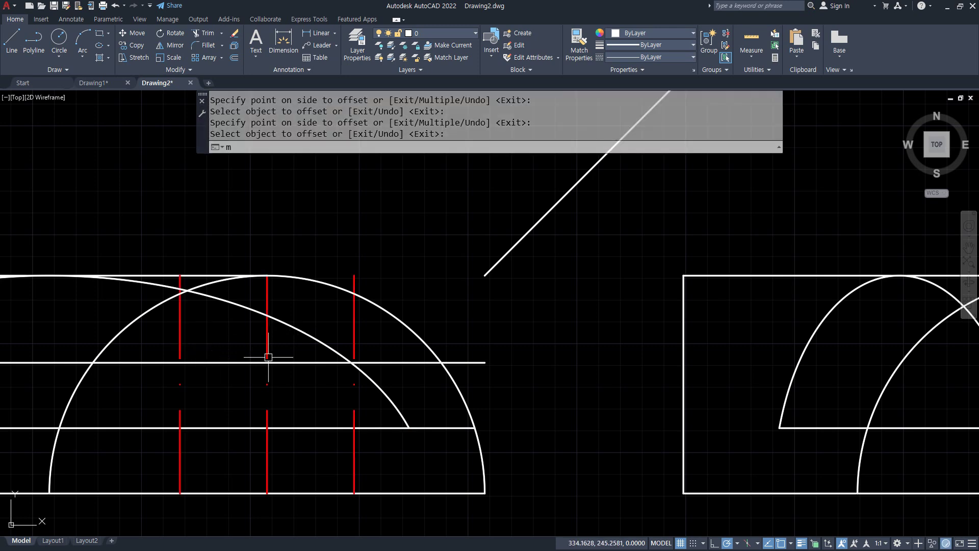
- Match the properties of the horizontal 60 offset line to the right offset centerline
text(ma)
key(Return)
click(355, 340)
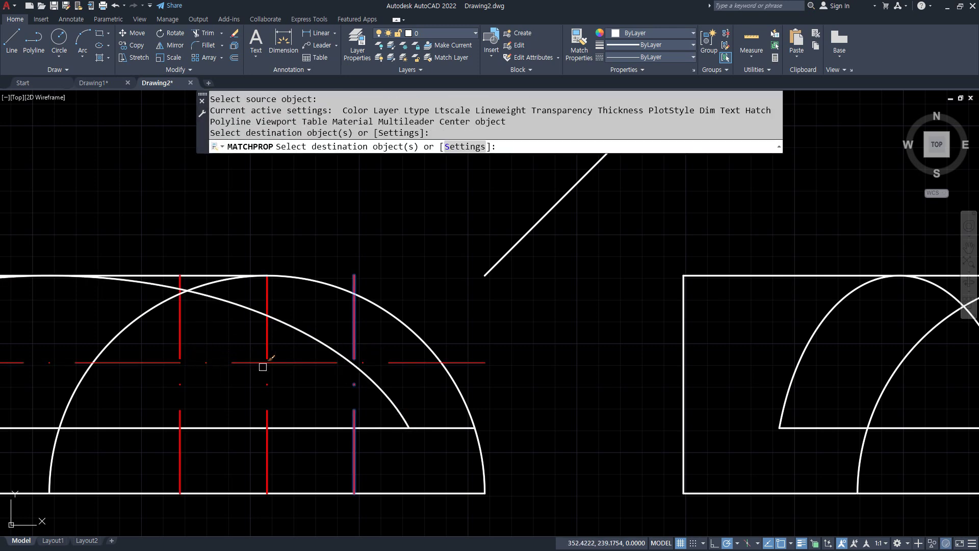
key(Escape)
- Match the properties of both offset centerlines and the horizontal 60 offset line to the semicircle
key(Return)
click(378, 309)
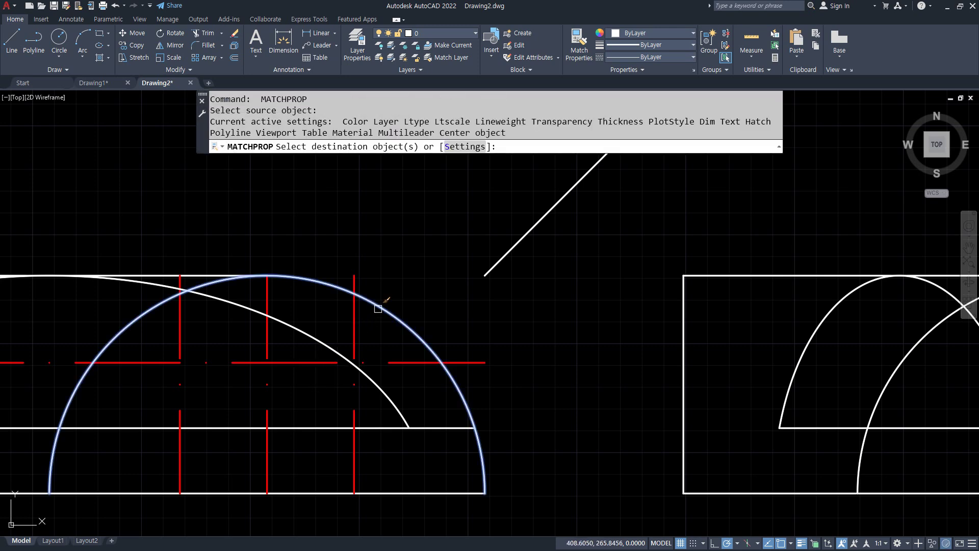
click(370, 349)
click(392, 362)
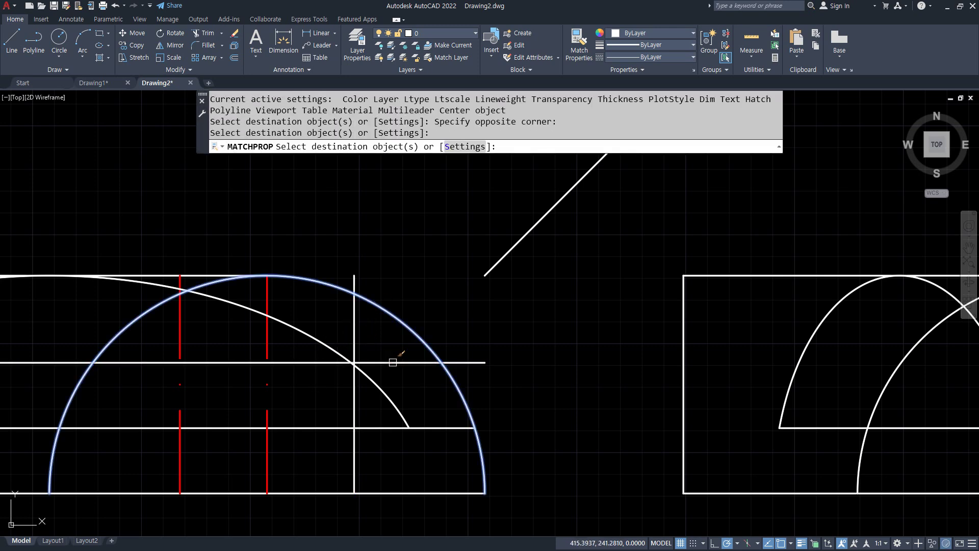
click(179, 349)
key(Return)
- Fillet the right offset vertical line and the horizontal 60 offset line into a zero-radius corner
text(f)
key(Return)
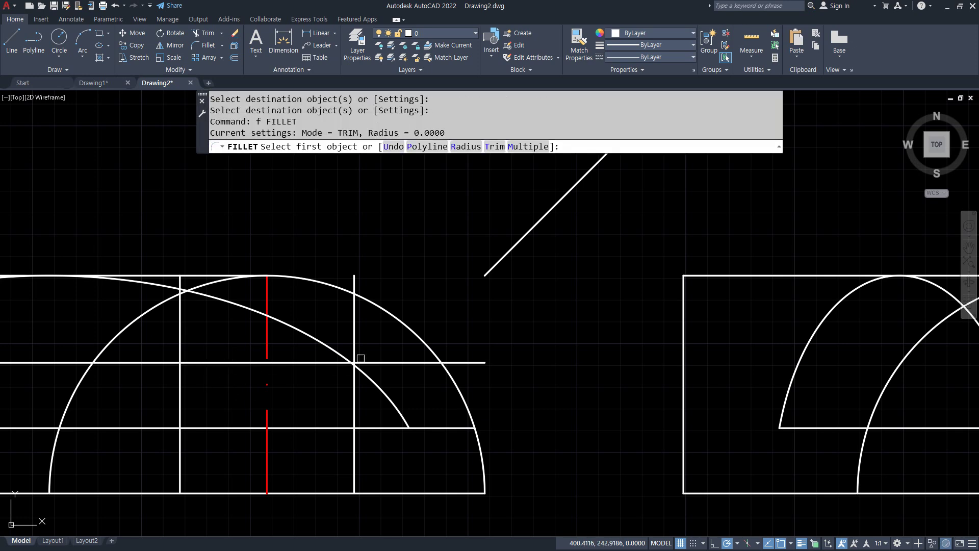
click(358, 338)
click(324, 361)
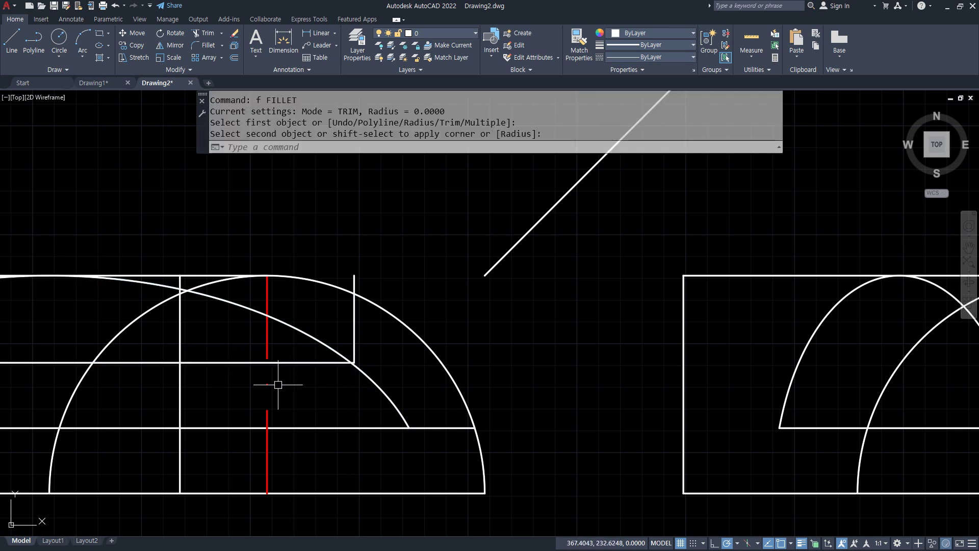
- Trim the portions of the left offset vertical line that extend below the horizontal 60 offset line
text(tr)
key(Return)
drag(174, 461, 191, 451)
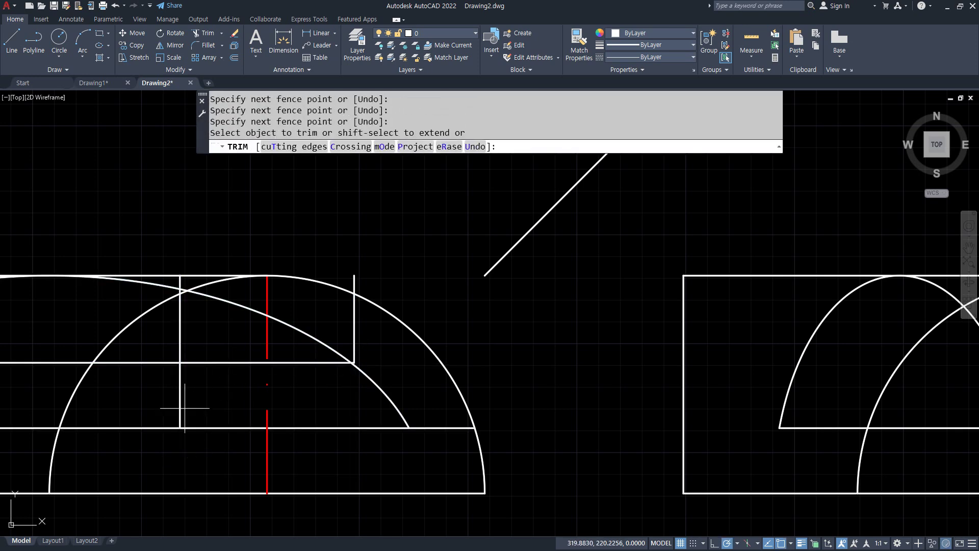
drag(184, 407, 153, 402)
key(Return)
- Draw a horizontal line from the right vertical line's intersection with the semicircle to the view's left edge
text(l)
key(Return)
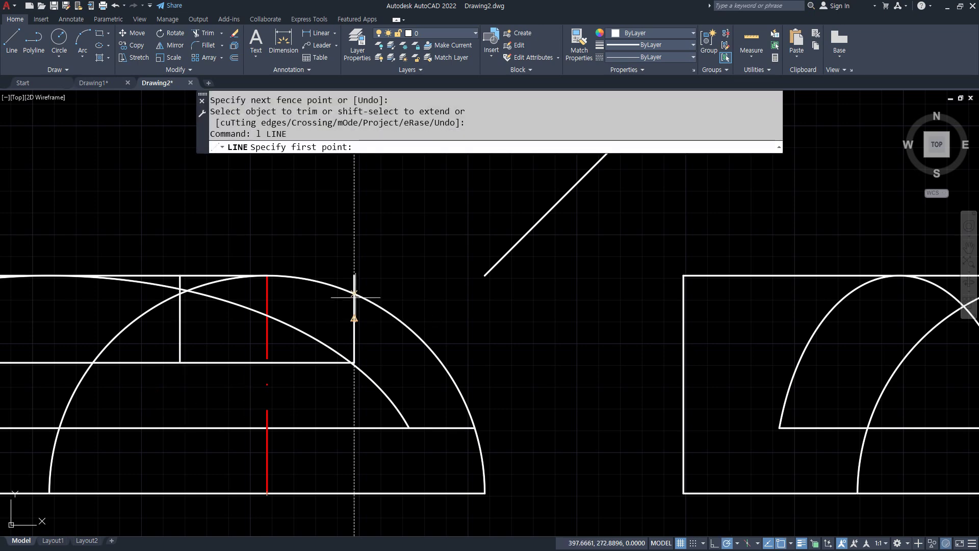
click(354, 294)
scroll(76, 302, down, 2)
middle_drag(72, 301, 372, 335)
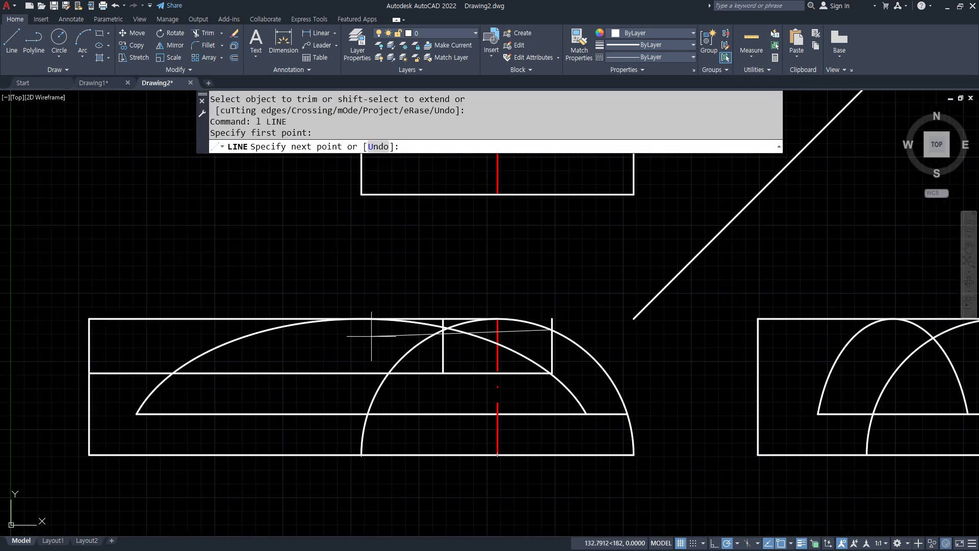
click(89, 329)
key(Return)
- Trim the front view's geometry above the new horizontal line with a crossing window
text(tr)
key(Return)
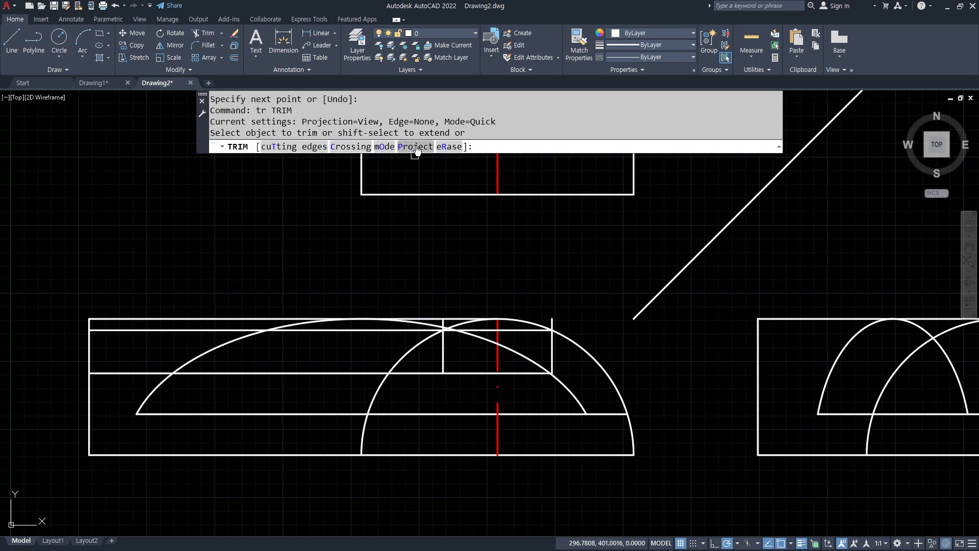
click(350, 147)
click(596, 263)
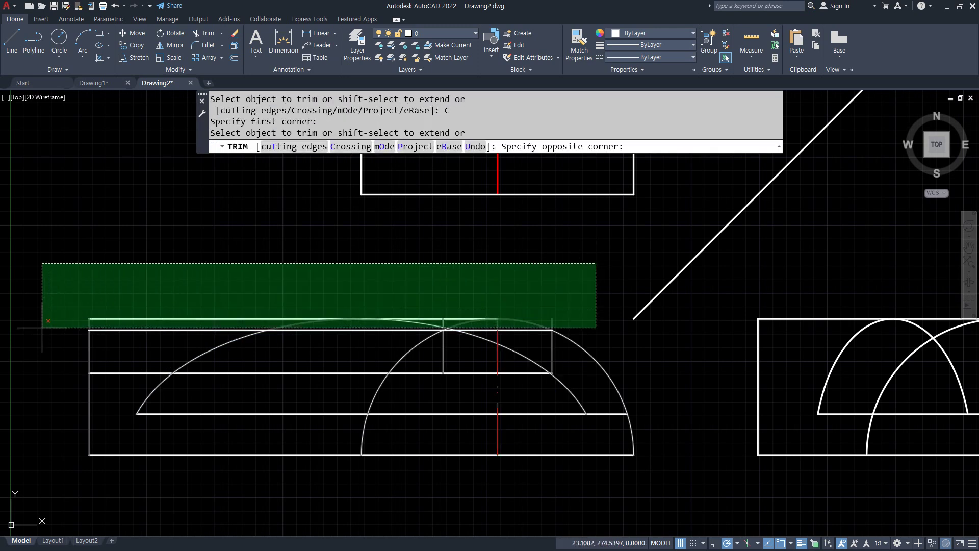
click(42, 327)
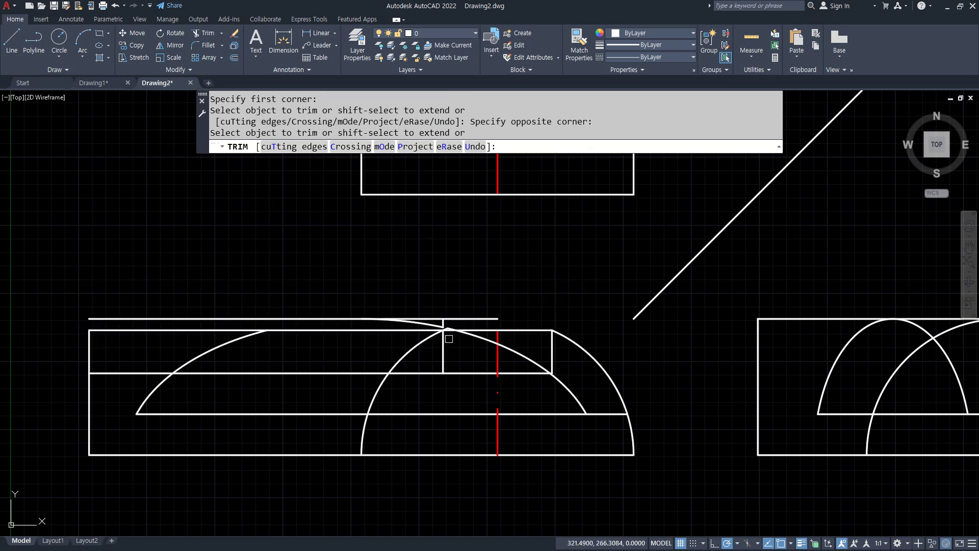
- Trim the remaining line and curve stubs above the new horizontal line around the semicircle and ellipse crossing
scroll(509, 312, up, 2)
scroll(441, 322, up, 5)
click(400, 281)
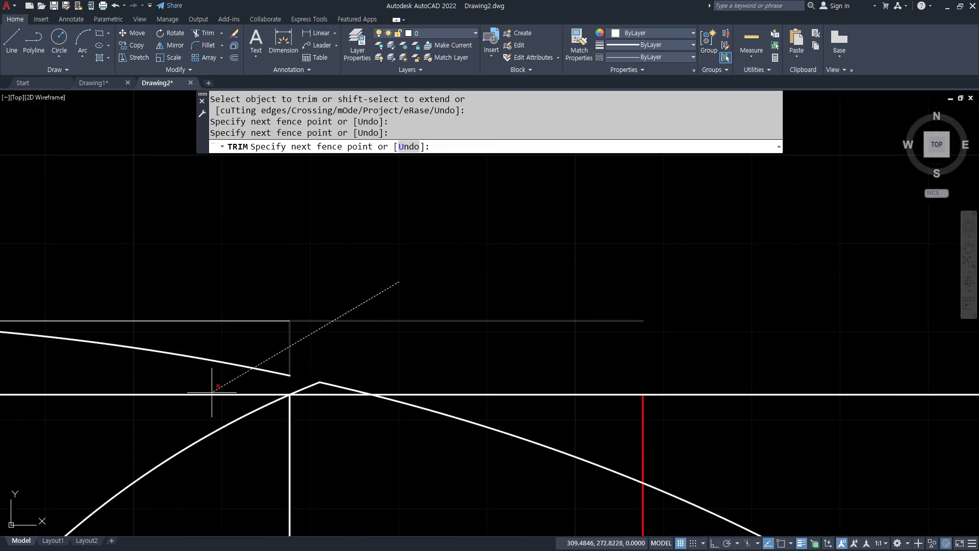
click(392, 356)
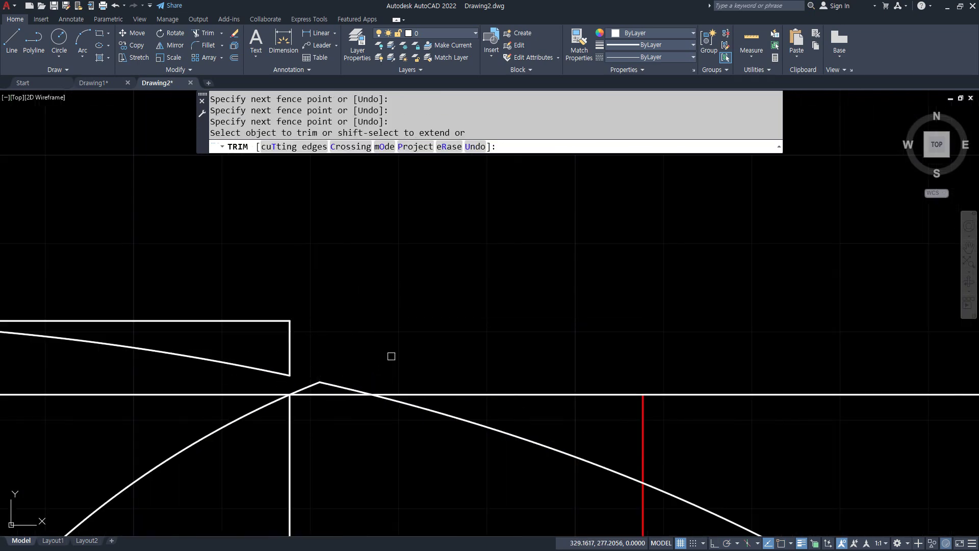
click(361, 384)
click(283, 386)
key(space)
- Erase the front view's leftover former top edge, the loose elliptical arc piece and the short vertical stub
scroll(213, 381, down, 3)
mouse_move(197, 364)
middle_down()
mouse_move(240, 353)
mouse_move(539, 340)
middle_up()
click(372, 342)
click(565, 350)
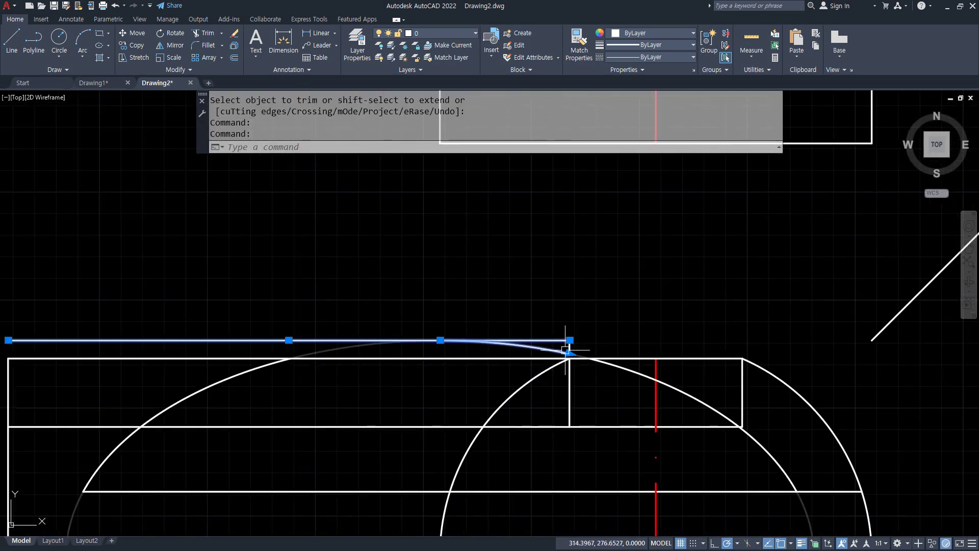
text(e)
key(space)
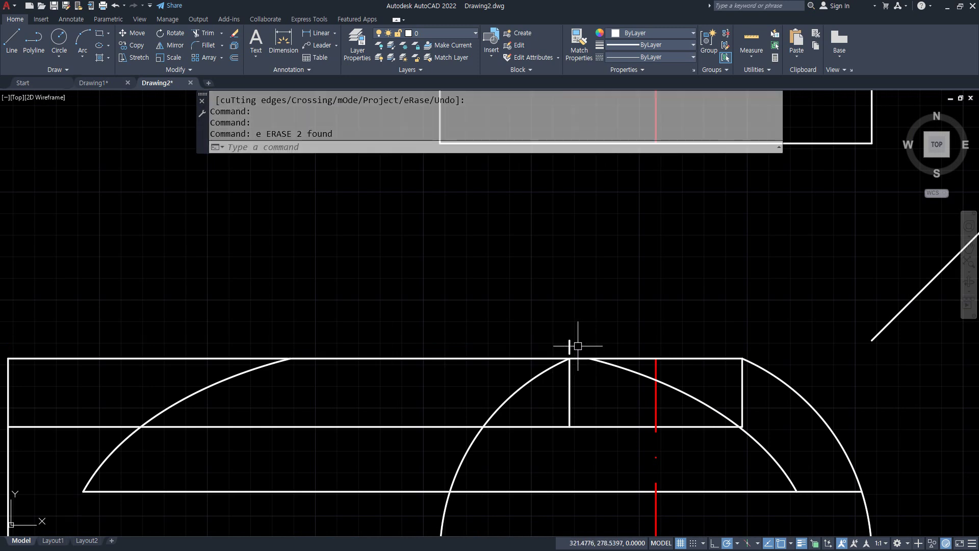
click(581, 357)
click(561, 334)
text(e)
key(space)
middle_drag(618, 389, 543, 264)
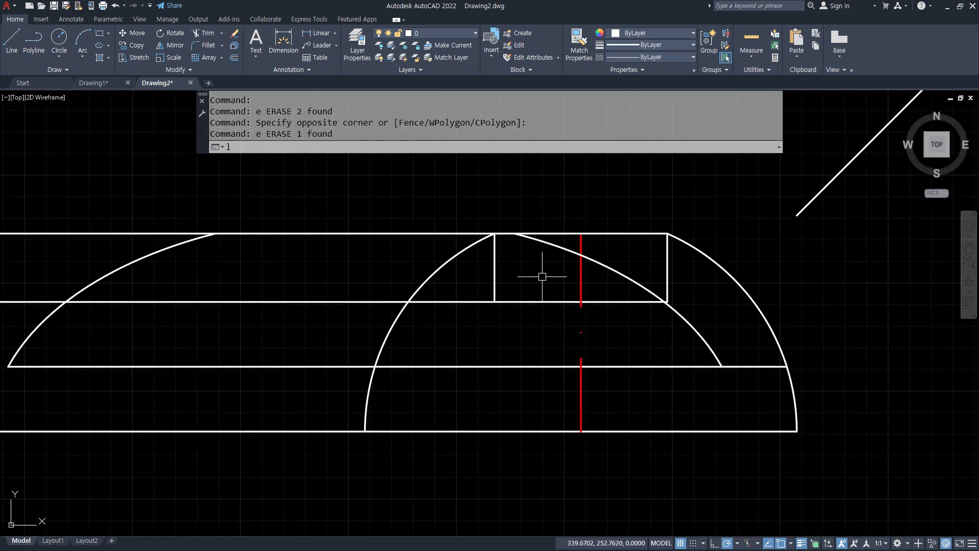
- Draw vertical lines from both upper ends of the front view's ellipse arcs down to the horizontal 60 offset line
text(l)
key(space)
click(514, 234)
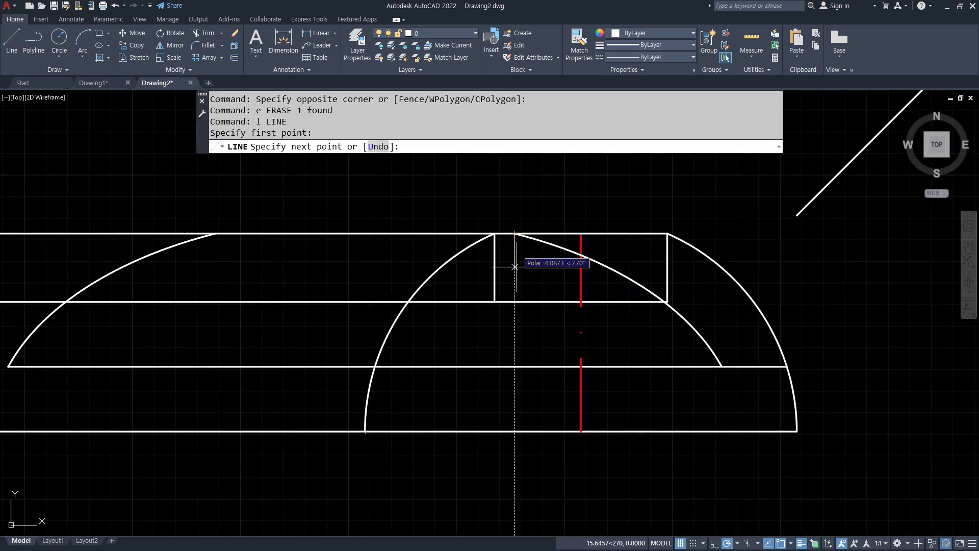
click(514, 301)
key(space)
key(space)
click(216, 234)
click(215, 301)
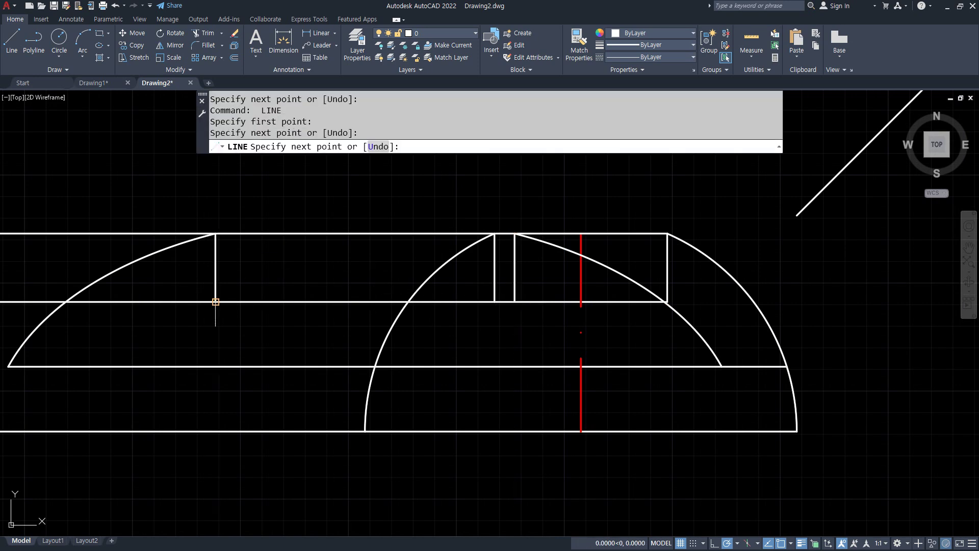
key(space)
- Trim the front view's top edge between the right ellipse arc's upper end and the right vertical slot line
text(tr)
key(space)
click(612, 234)
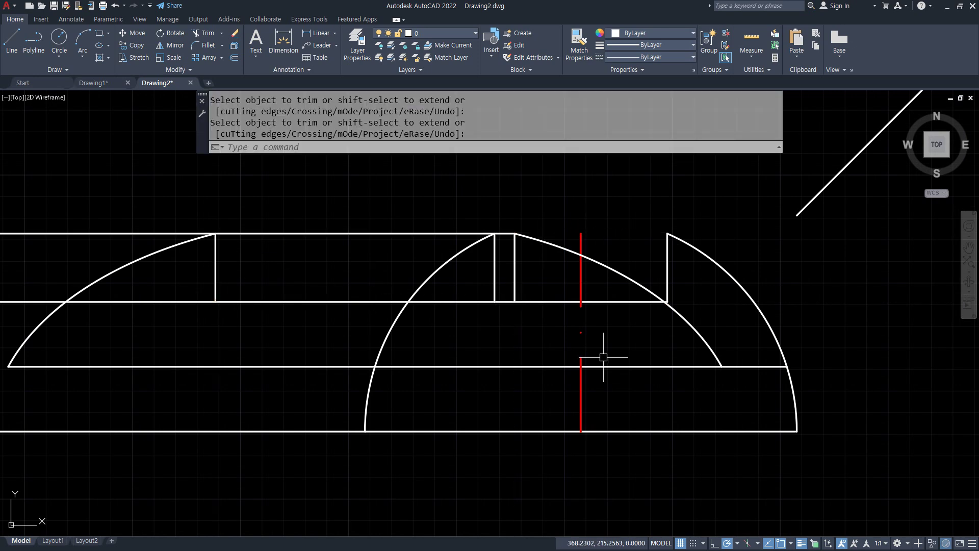
- Offset the side view's base line 60 upward
scroll(604, 357, down, 2)
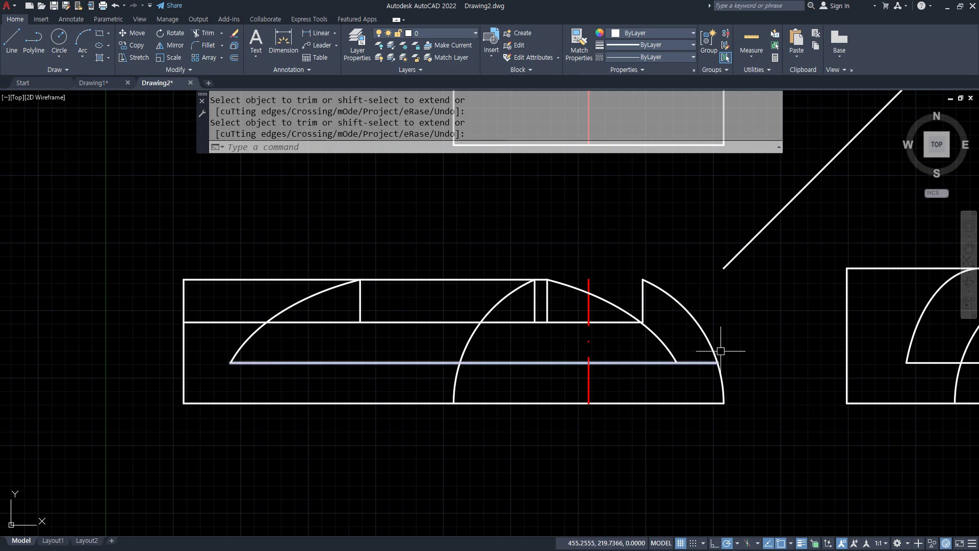
scroll(739, 350, down, 2)
middle_drag(903, 350, 509, 348)
scroll(573, 343, up, 2)
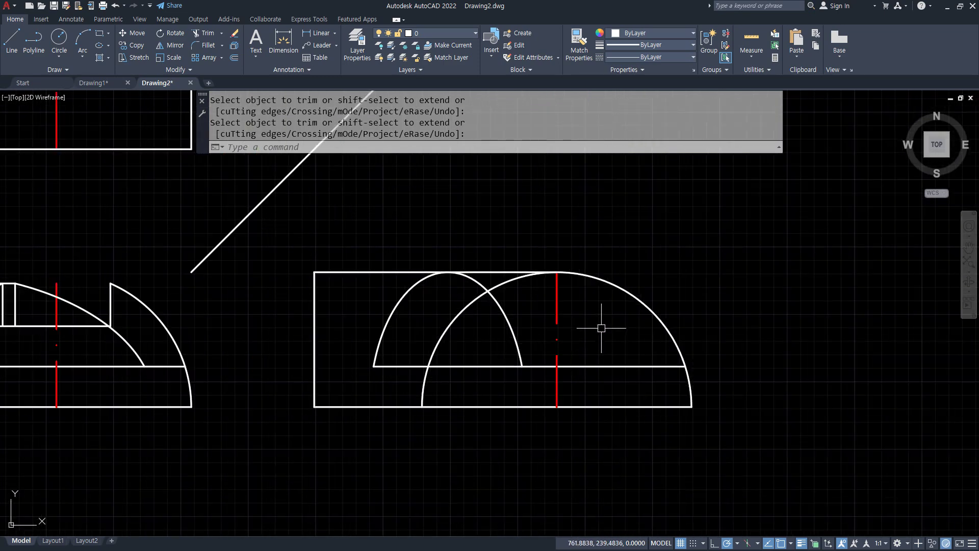
key(space)
text(o)
key(space)
text(60)
key(space)
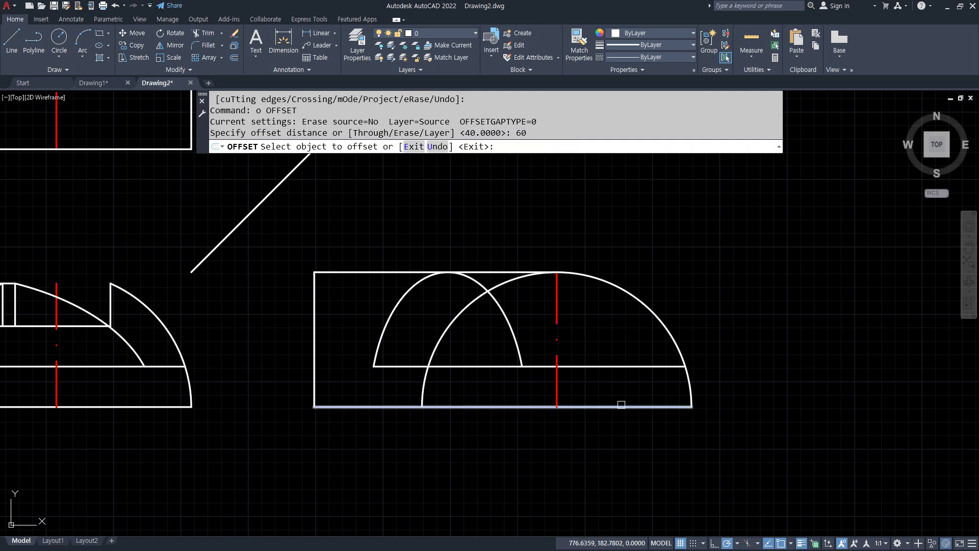
click(623, 406)
click(625, 321)
- Offset the side view's vertical centerline 40 to both sides
key(space)
key(space)
text(40)
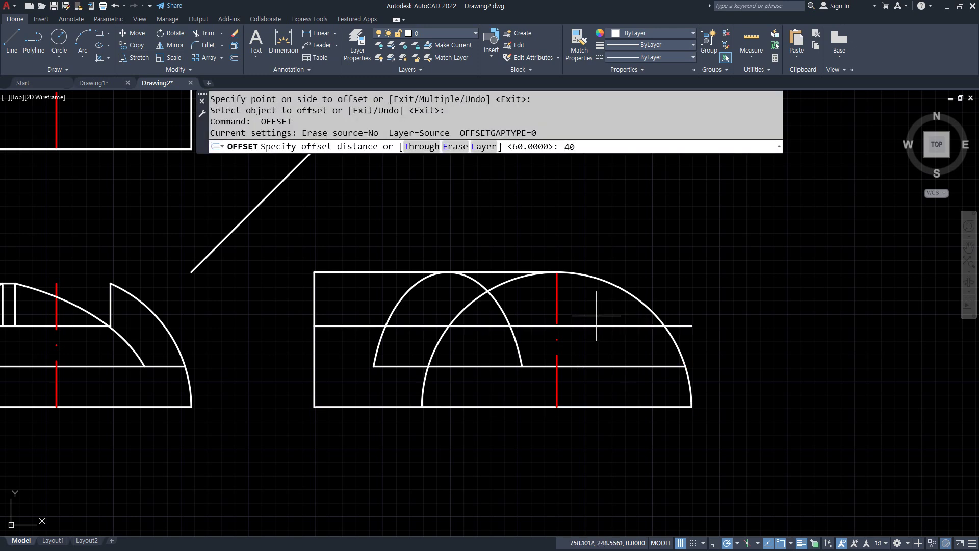
key(space)
click(556, 301)
click(589, 296)
click(557, 299)
click(535, 300)
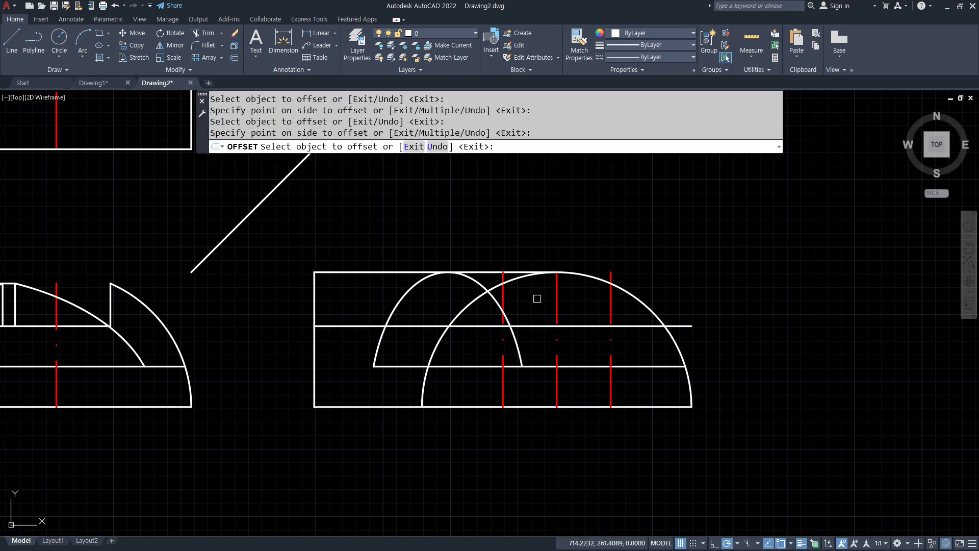
- Match the properties of the side view's two offset centerlines to the semicircle
key(space)
text(ma)
key(space)
click(638, 301)
click(611, 301)
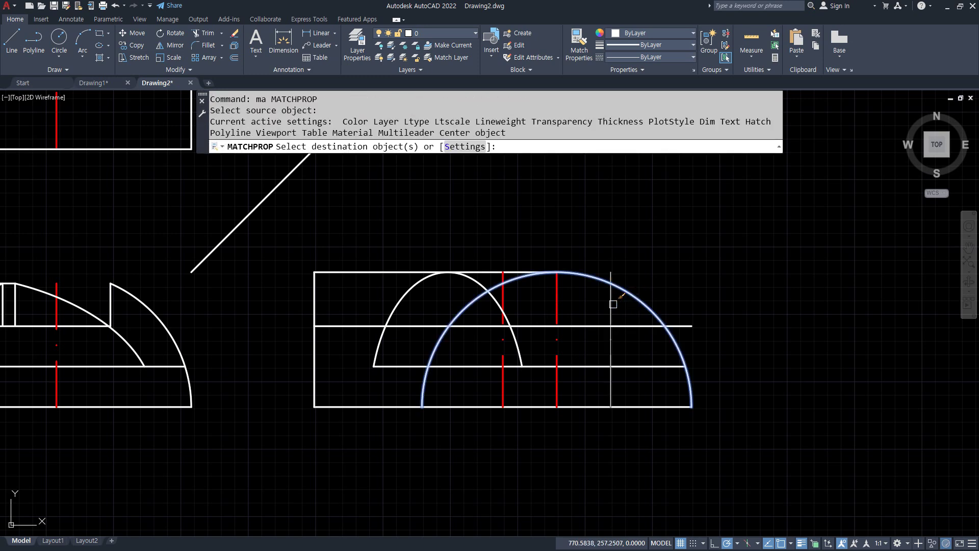
click(504, 298)
key(space)
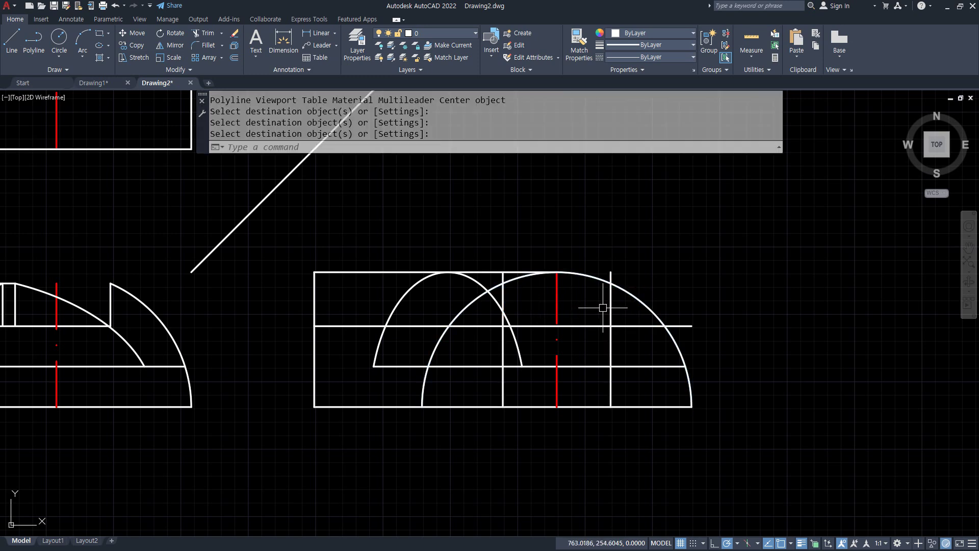
- Draw a horizontal line from the right offset line's intersection with the side view's semicircle to the view's left edge
text(l)
key(space)
click(612, 284)
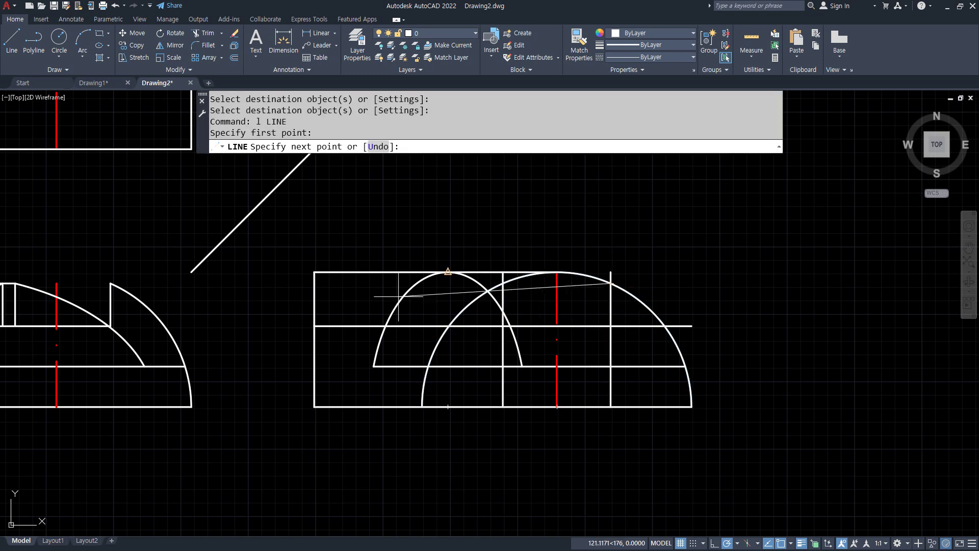
click(315, 283)
key(space)
- Trim the side view's geometry above the new horizontal line with a crossing window and erase the leftover former top edge
text(tr)
key(space)
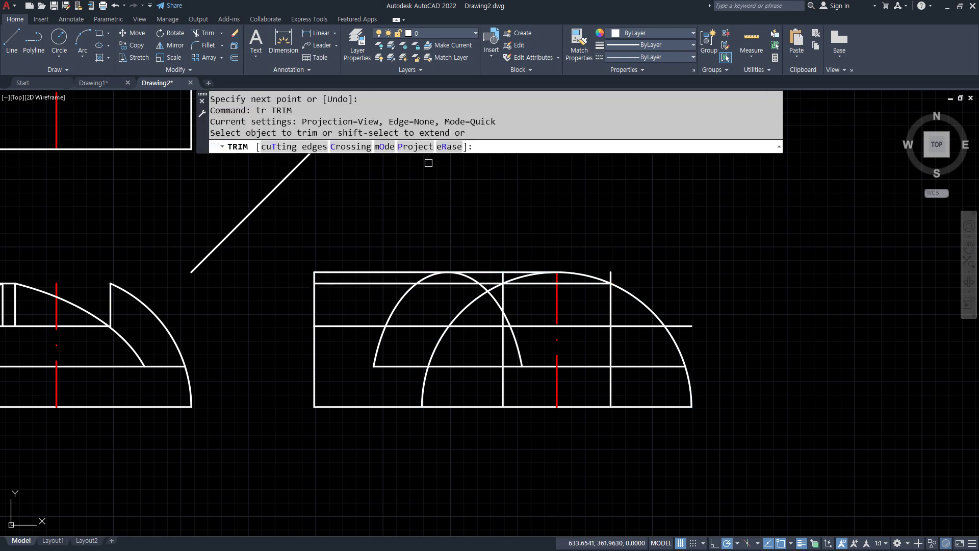
click(351, 148)
click(731, 244)
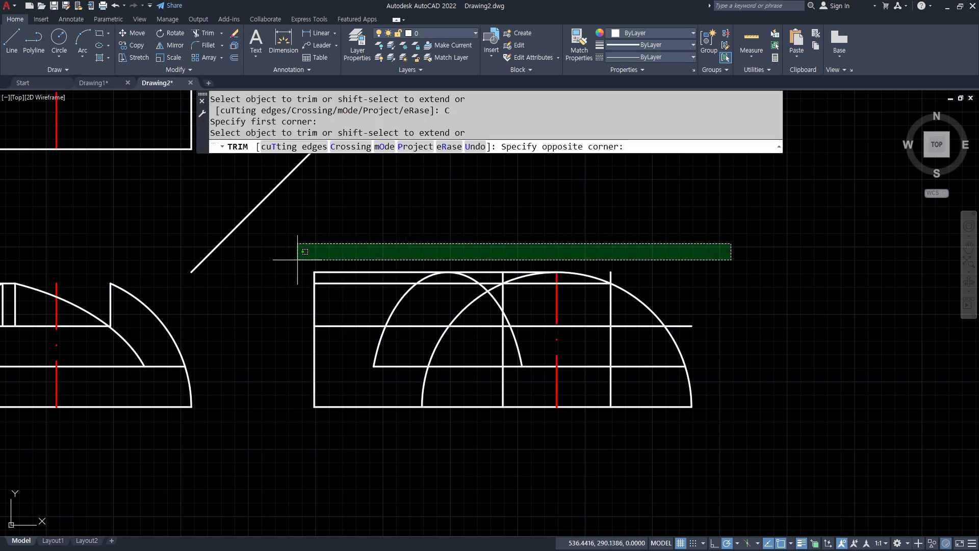
click(258, 278)
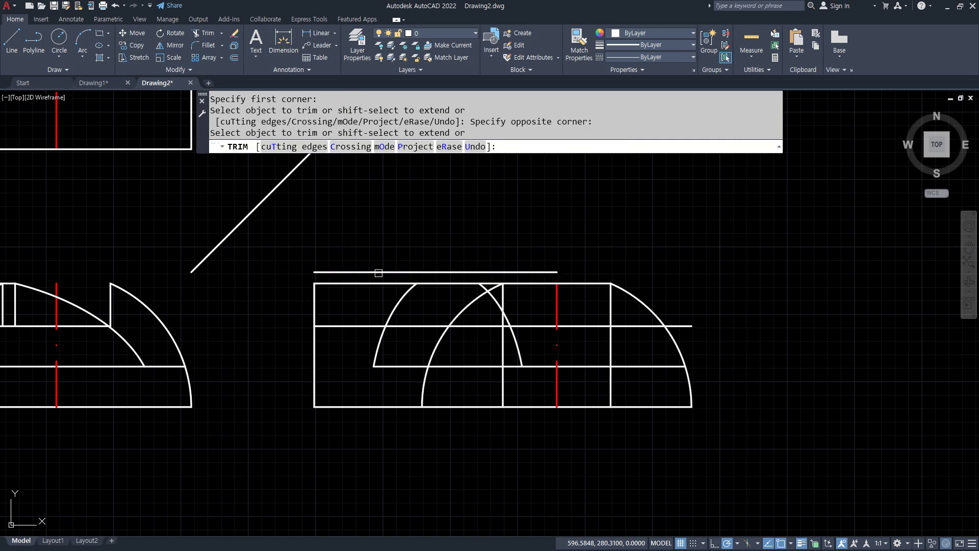
key(space)
click(523, 272)
text(e)
key(space)
- Trim the lower part of the side view's right offset line and fillet it with the 60 offset line into a zero-radius corner
text(tr)
key(space)
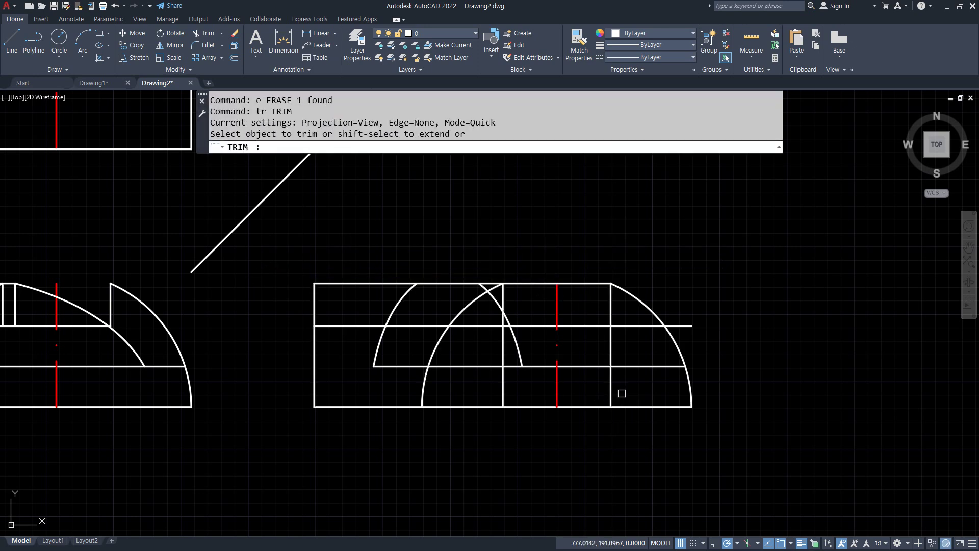
click(610, 386)
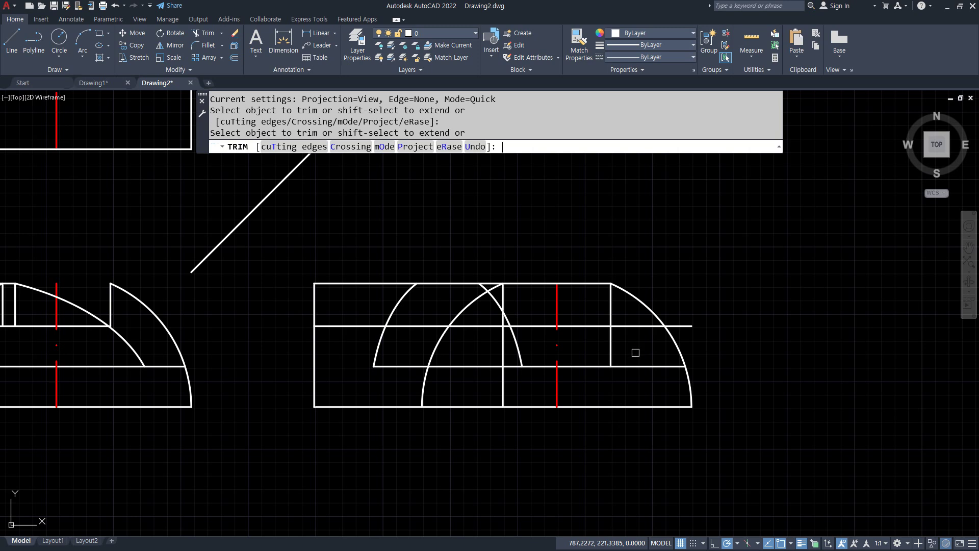
key(space)
click(612, 313)
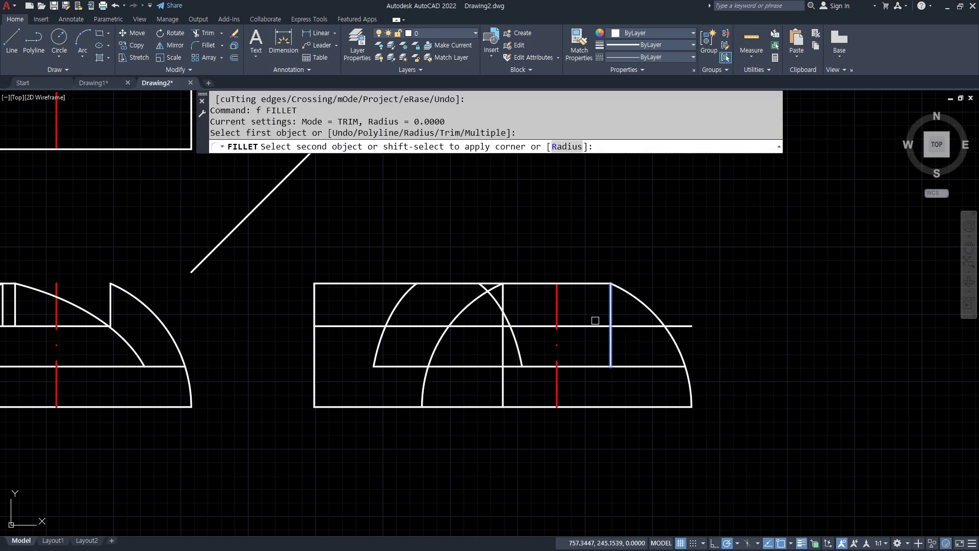
click(593, 318)
click(595, 325)
- Trim the portions of the side view's left offset vertical line below the horizontal 60 offset line
text(tr)
key(Return)
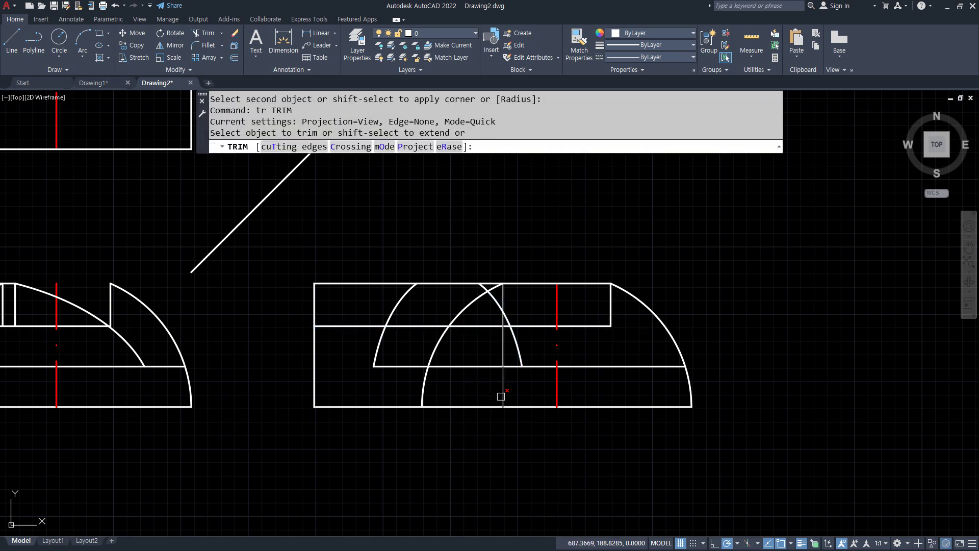
click(502, 394)
click(502, 348)
key(Return)
- Draw vertical lines from both upper ends of the side view's ellipse arcs down to the horizontal 60 offset line
text(l)
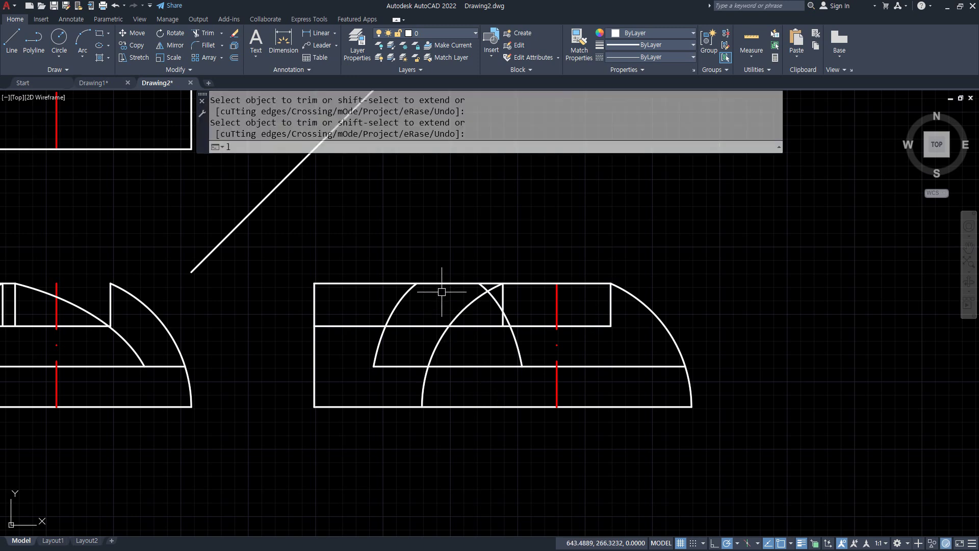
key(Return)
click(417, 285)
click(417, 326)
key(Return)
key(Return)
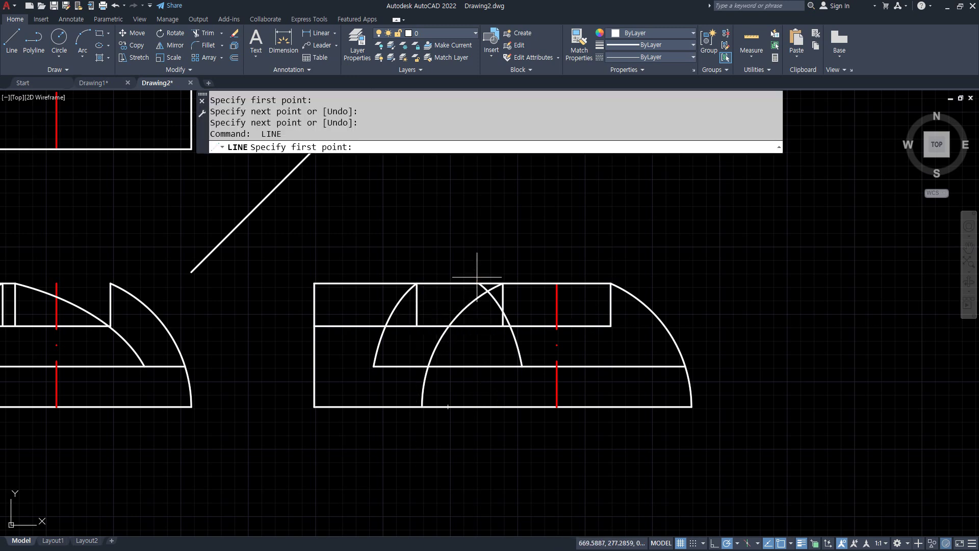
click(478, 284)
click(479, 325)
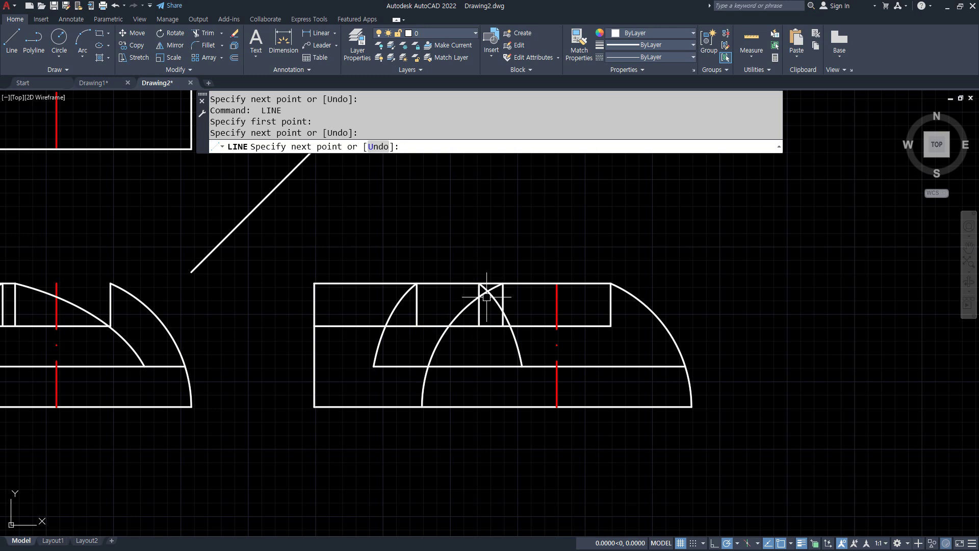
key(Return)
- Trim the side view's top edge and 60 offset line between the right ellipse arc's vertical line and the left slot line
text(tr)
key(Return)
click(489, 285)
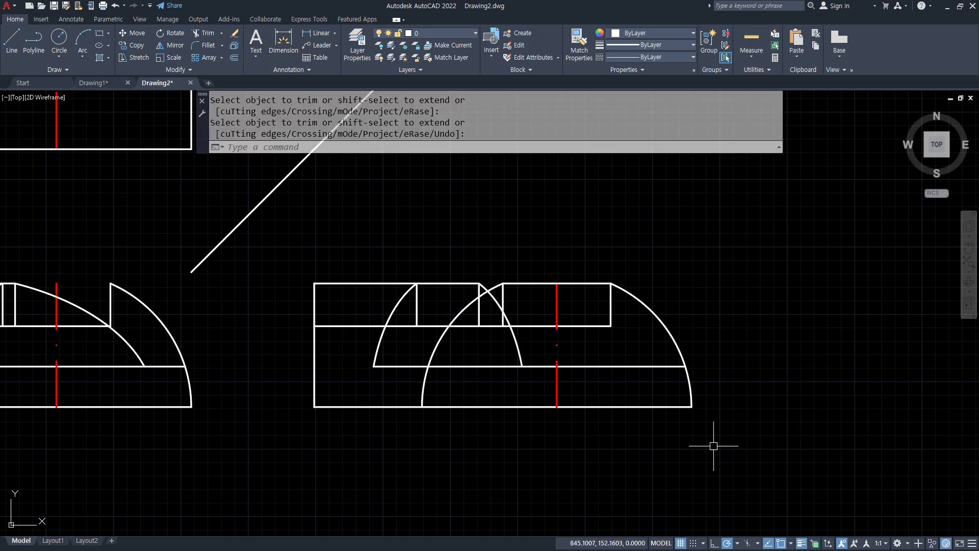
click(489, 325)
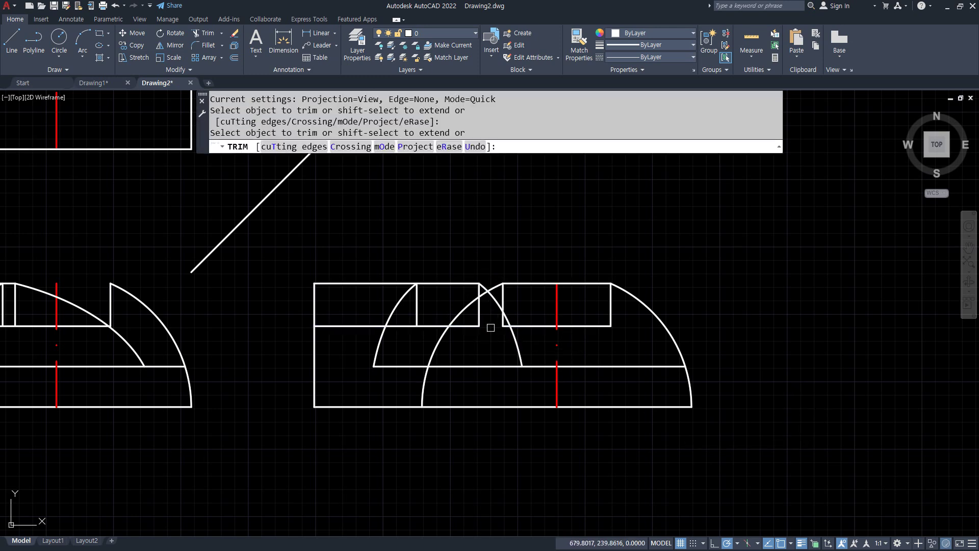
- Offset the top view's horizontal centerline by 40 to both sides
scroll(498, 407, down, 3)
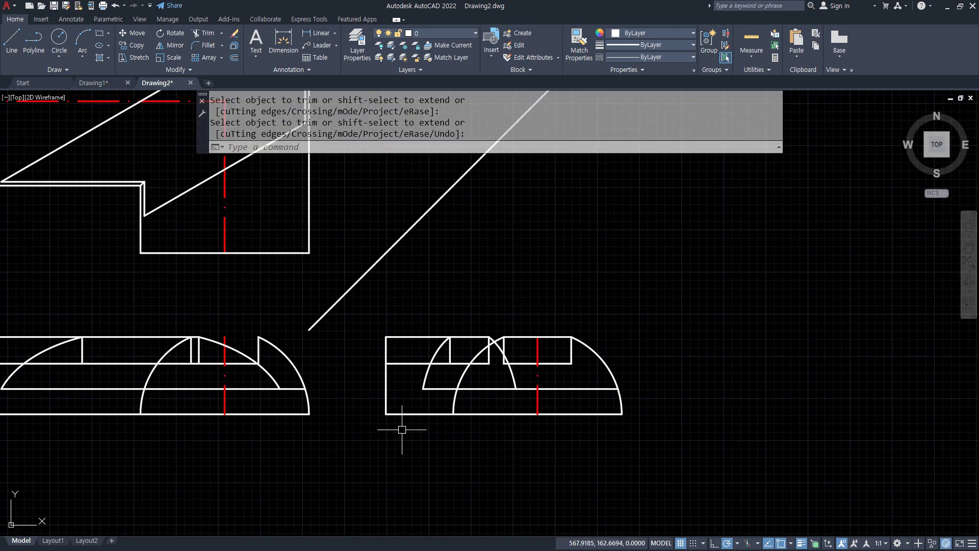
scroll(361, 424, down, 1)
middle_drag(361, 425, 601, 465)
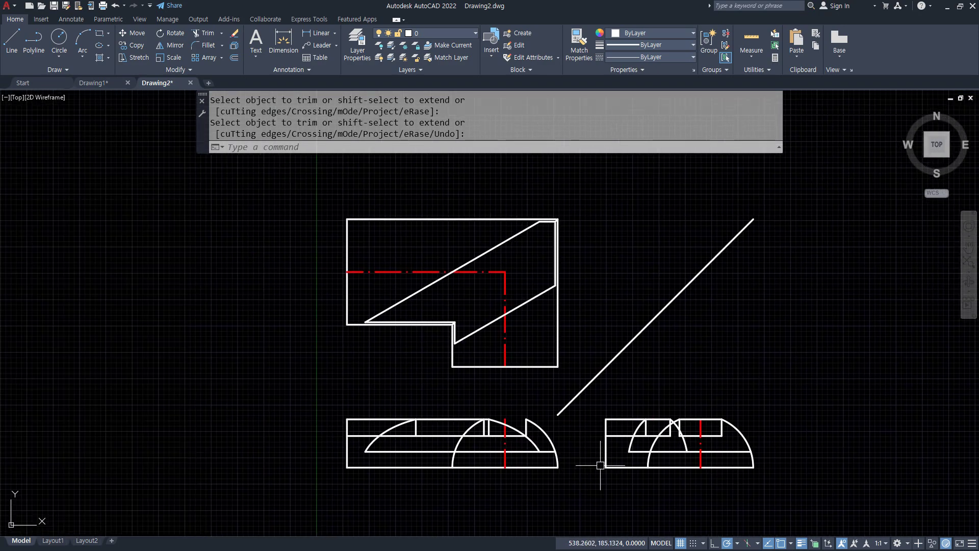
key(Return)
text(o)
key(Return)
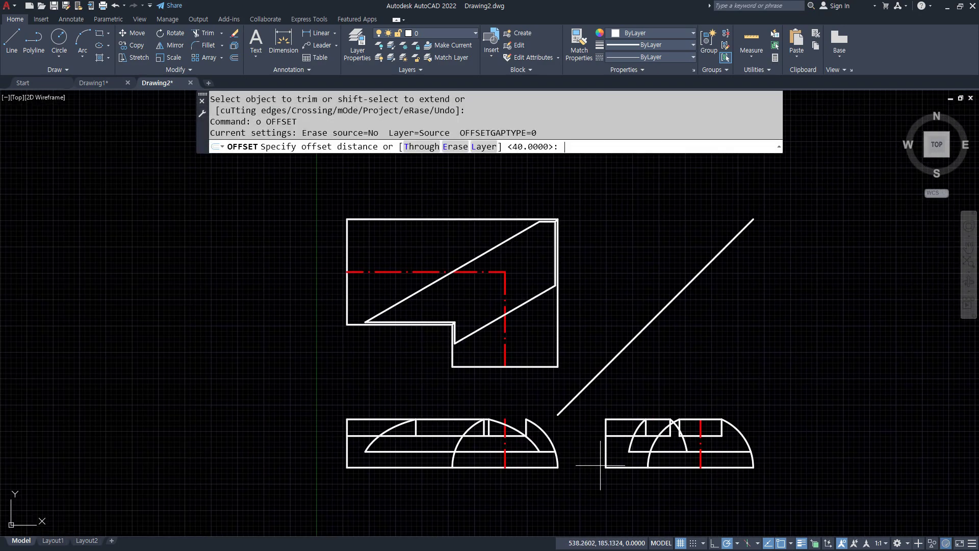
text(40)
key(Return)
click(410, 270)
click(410, 251)
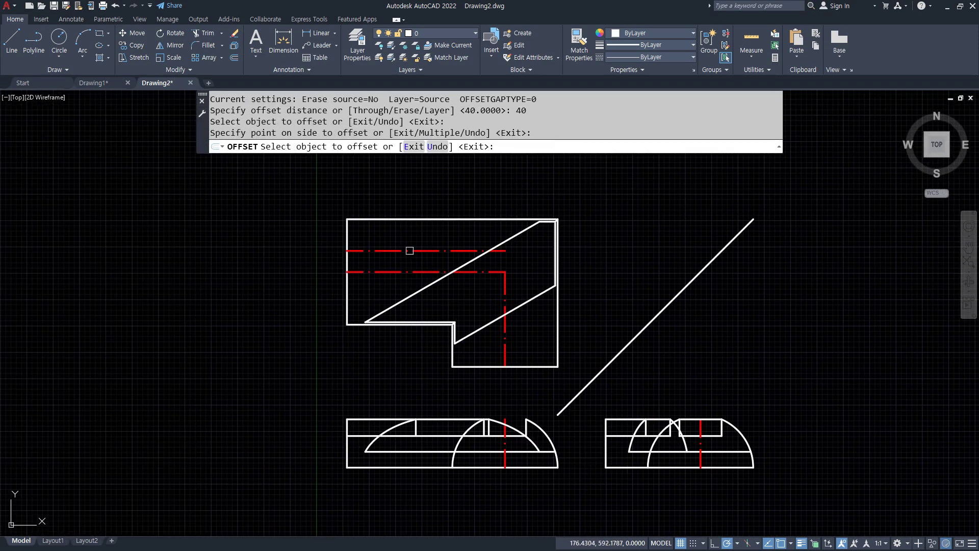
click(387, 267)
click(357, 290)
- Offset the top view's vertical centerline by 40 to both sides
click(505, 349)
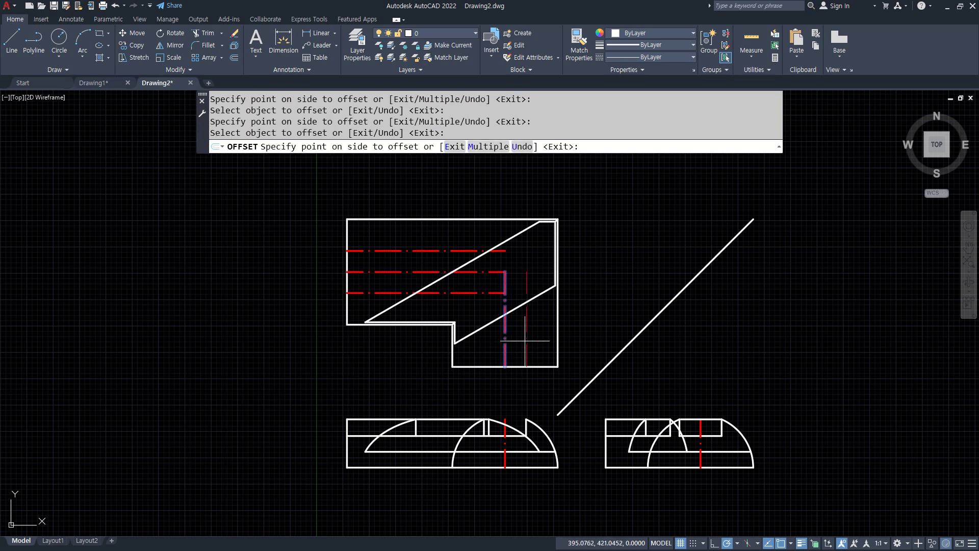
click(518, 342)
click(505, 337)
click(477, 349)
key(Return)
- Match the properties of the four offset centerline copies in the top view to the lower inclined solid line
text(ma)
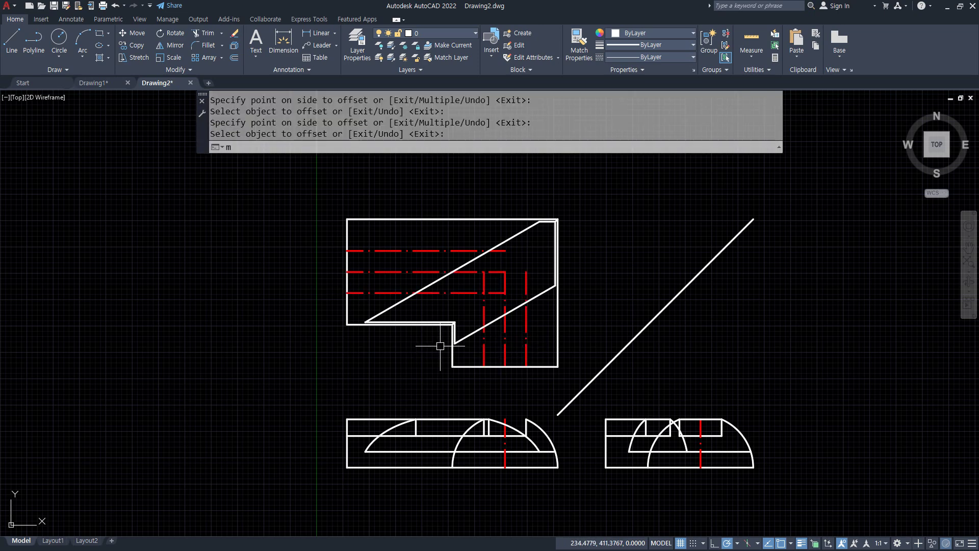
key(Return)
click(531, 300)
click(527, 321)
click(484, 349)
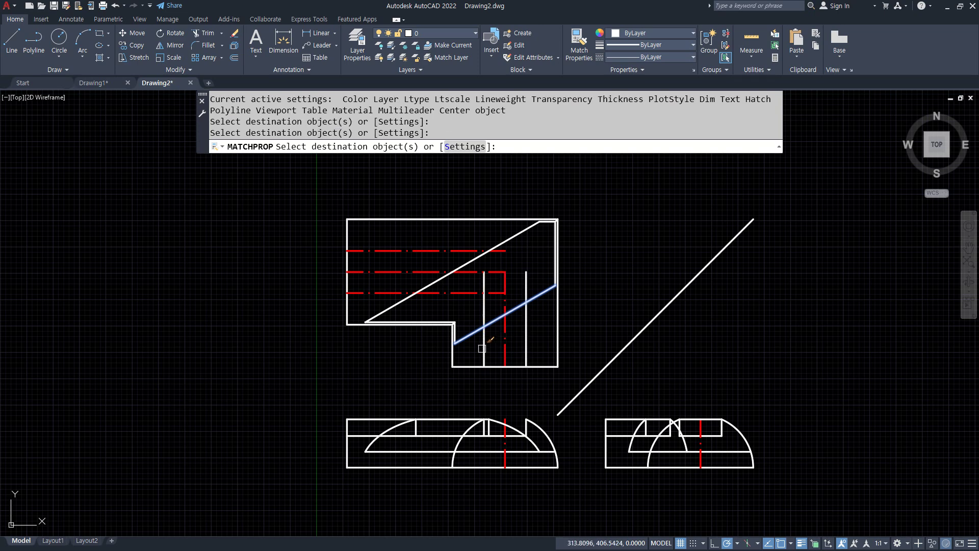
click(401, 293)
click(395, 251)
key(Return)
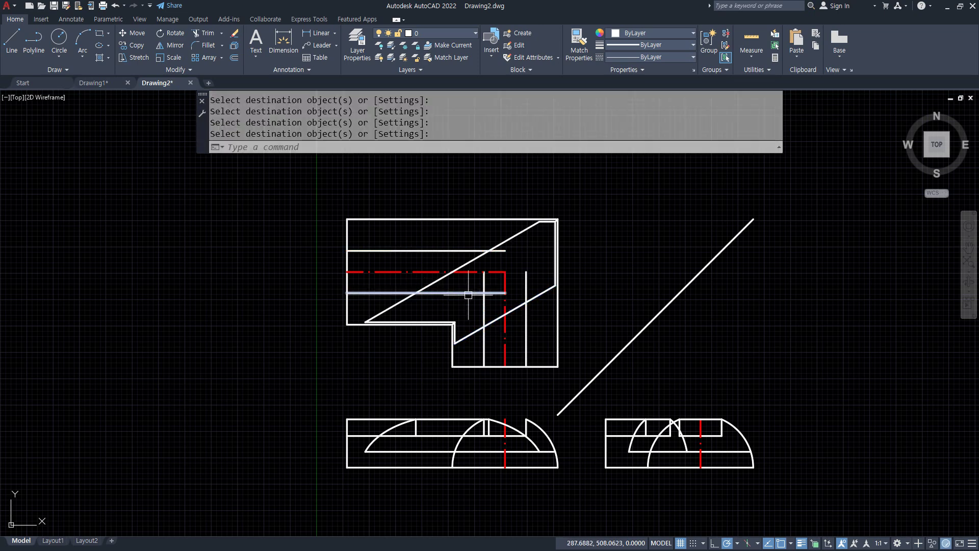
text(f)
key(Return)
click(440, 278)
key(Escape)
- Trim the upper inclined line between the horizontal centerline and upper offset line, and the lower one between the vertical centerline and right offset line
text(tr)
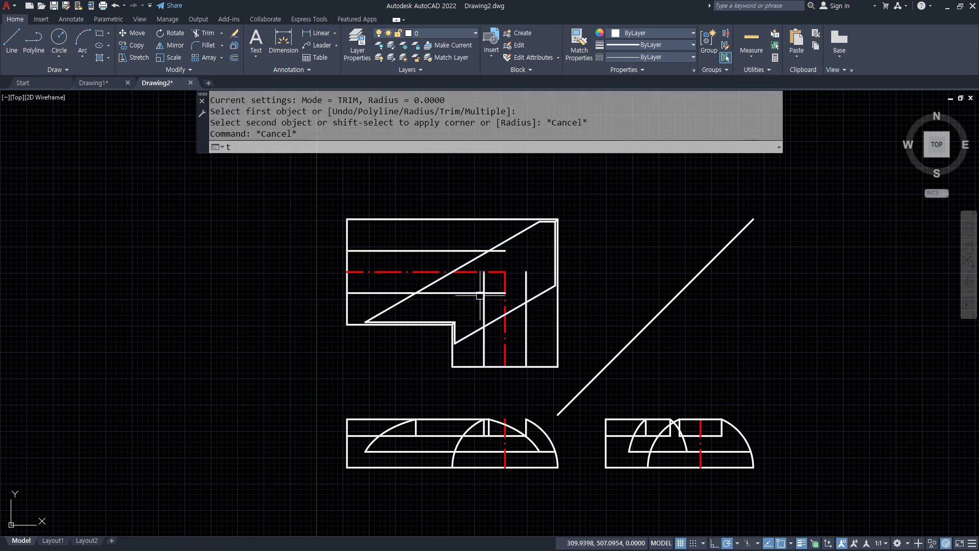
key(Return)
click(470, 260)
click(516, 307)
key(Return)
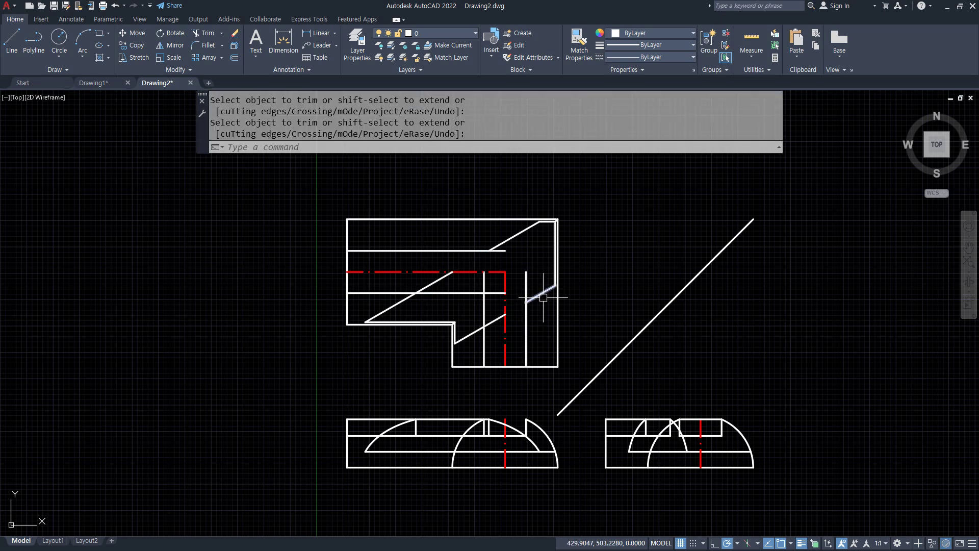
- Fillet the two remaining pieces of the lower inclined line with the right and left vertical slot lines into zero-radius corners
text(f)
key(Return)
click(539, 295)
click(527, 317)
key(Return)
click(484, 335)
click(475, 332)
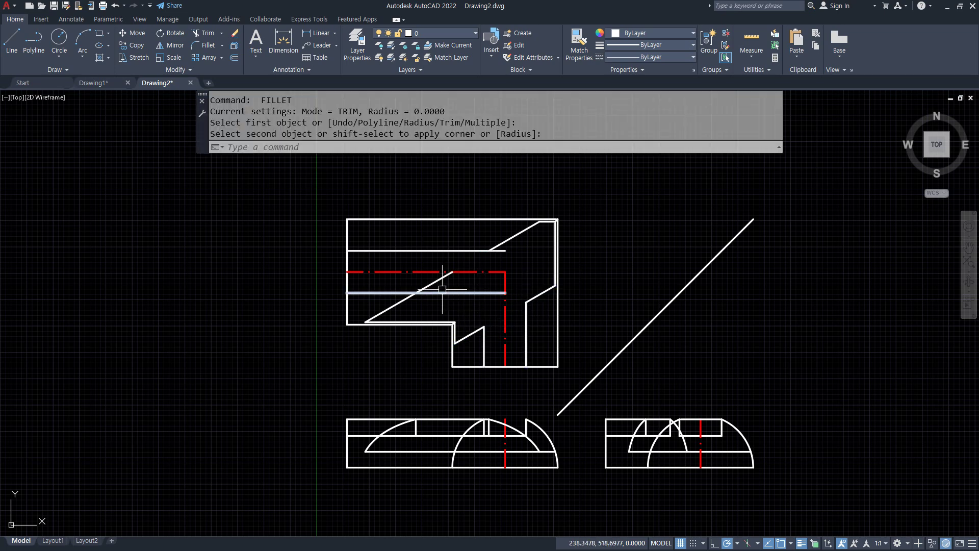
- Fillet the two remaining pieces of the upper inclined line with the lower and upper horizontal slot lines into zero-radius corners
key(Return)
click(397, 306)
click(395, 293)
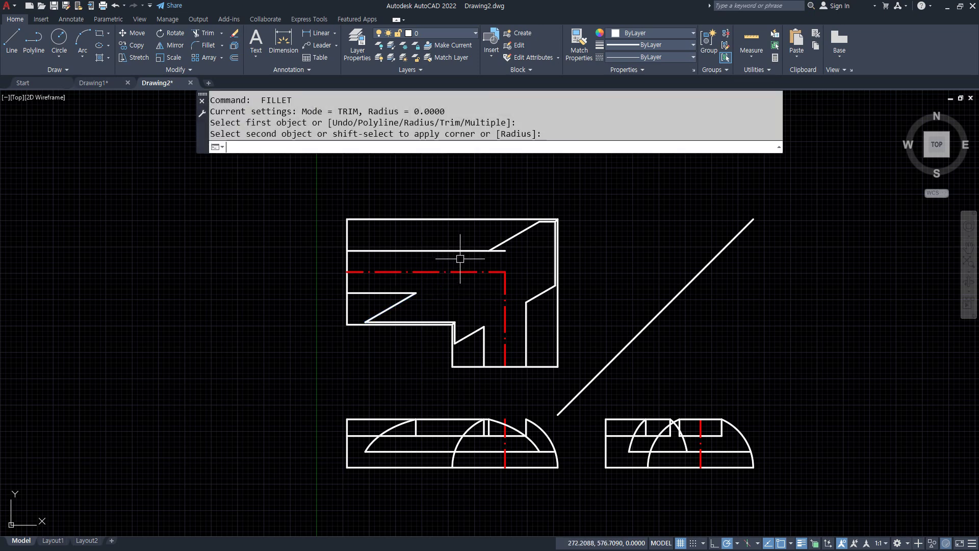
key(Return)
click(465, 250)
click(516, 239)
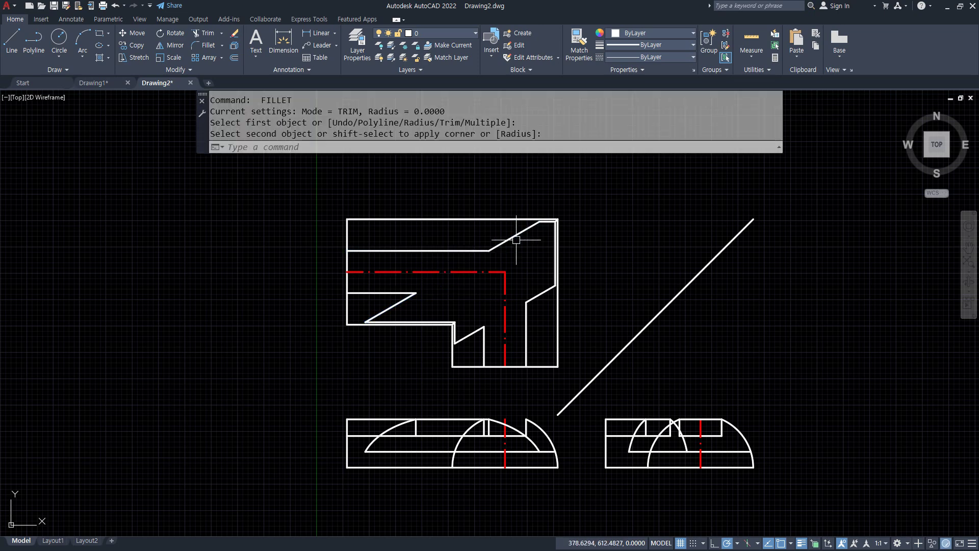
- Join the two upper collinear slanted segments in the top view into one continuous line
text(j)
key(Return)
click(516, 239)
click(397, 304)
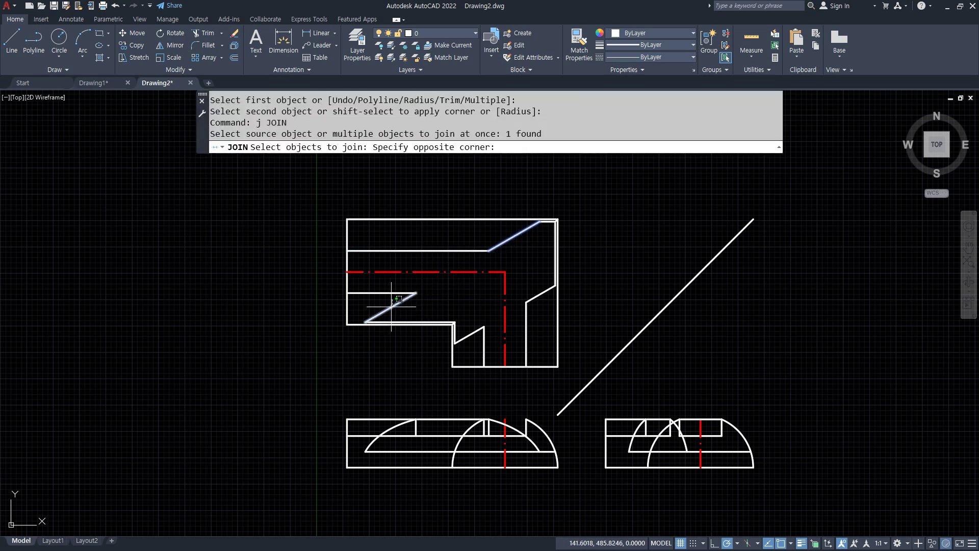
click(388, 308)
click(387, 310)
key(Return)
- Join the two lower collinear slanted segments in the top view into one continuous line
key(Return)
click(476, 331)
click(530, 303)
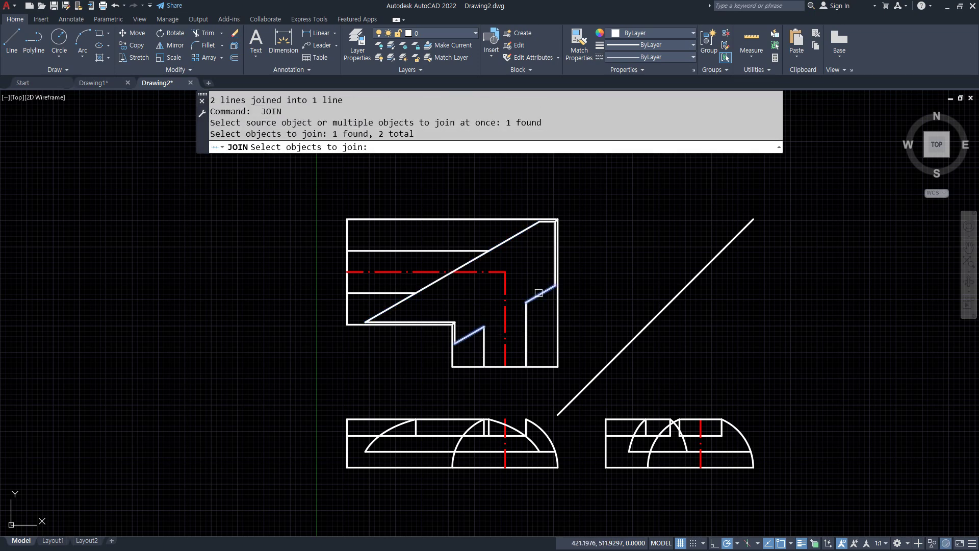
key(Return)
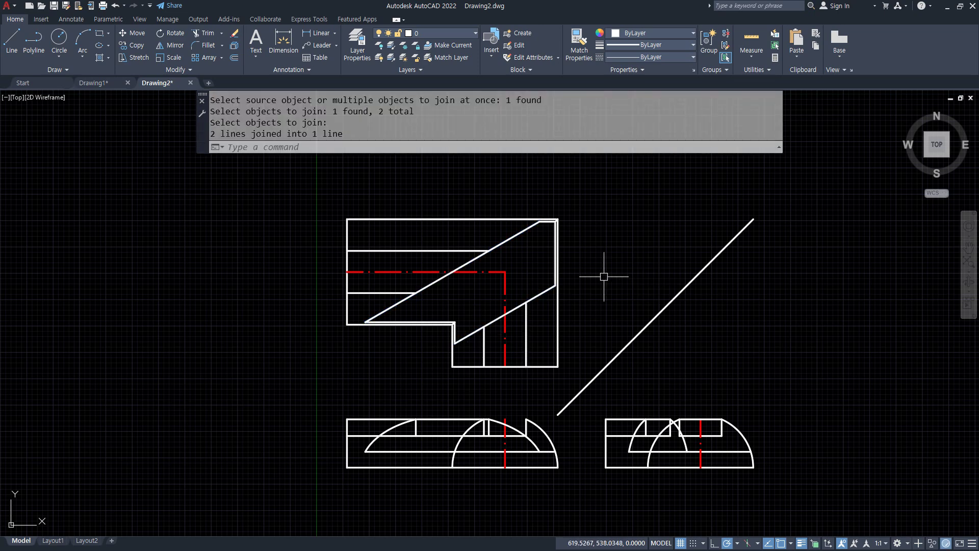
- Place a vertical linear dimension between the two inner horizontal lines at the top view's left edge and inspect its text size
mouse_move(395, 351)
middle_down()
mouse_move(384, 306)
mouse_move(367, 341)
middle_up()
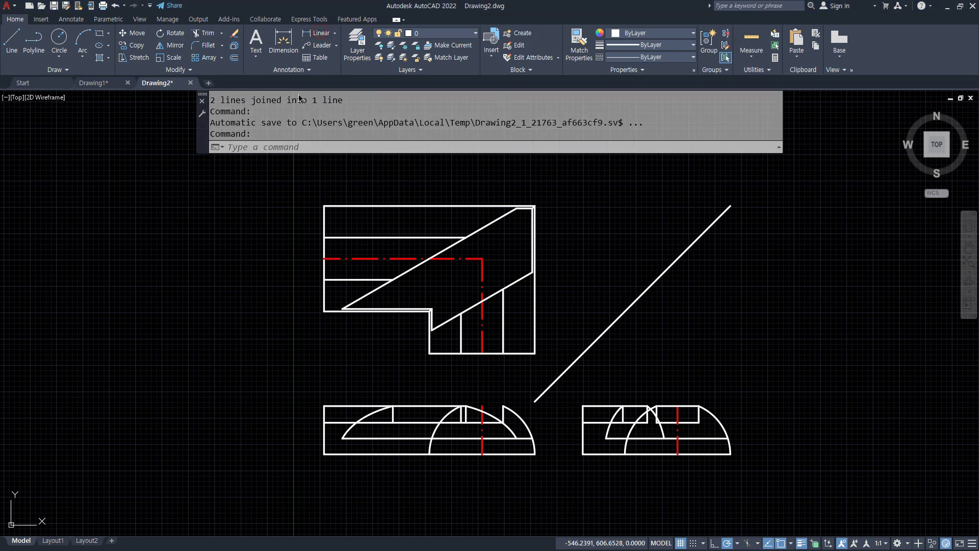
click(317, 33)
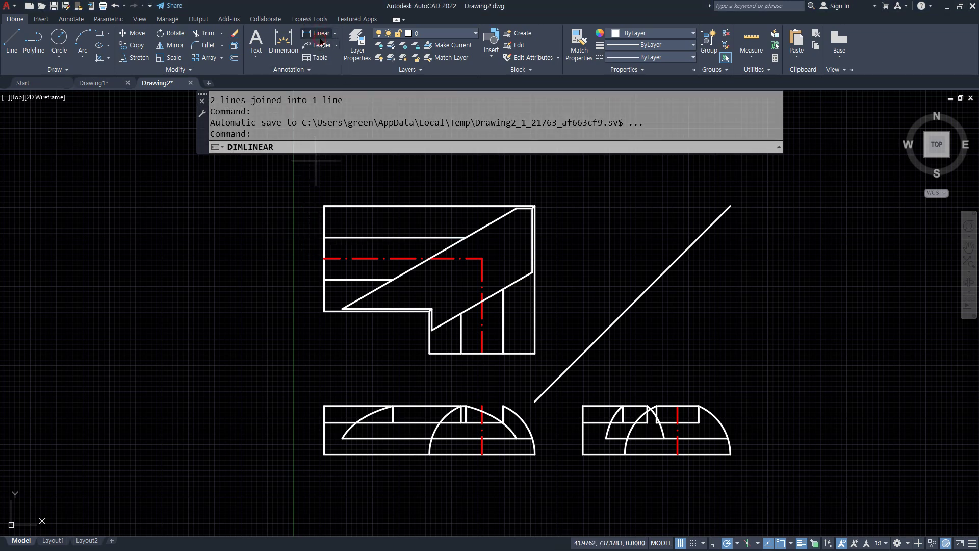
click(324, 237)
click(324, 279)
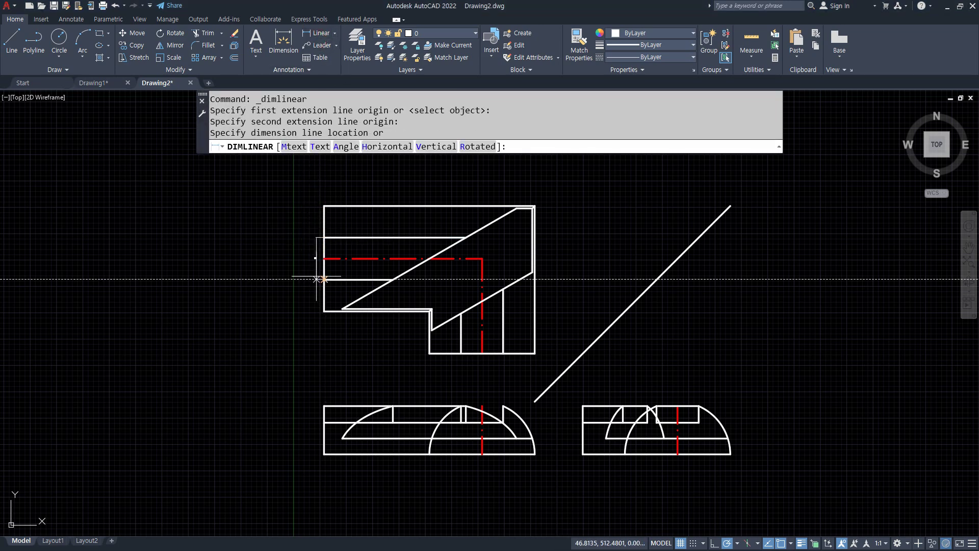
click(298, 273)
scroll(299, 274, up, 10)
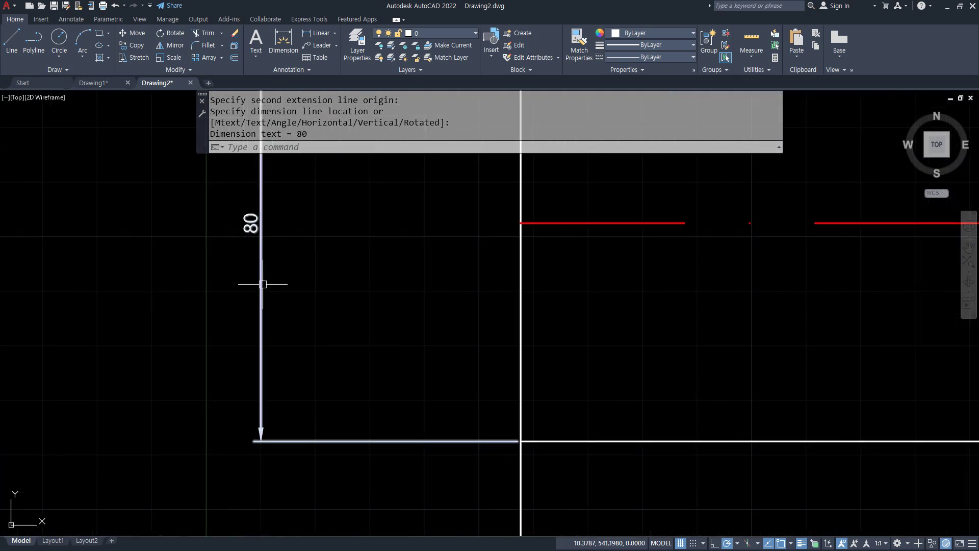
scroll(263, 275, up, 2)
scroll(264, 279, down, 5)
scroll(266, 282, down, 2)
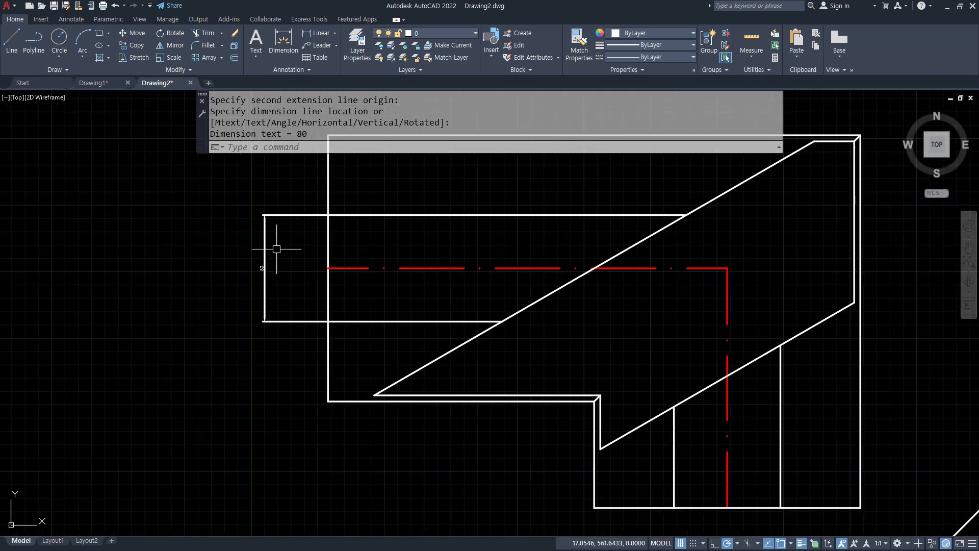
- Delete the linear dimension beside the top view's left edge
click(274, 252)
click(177, 314)
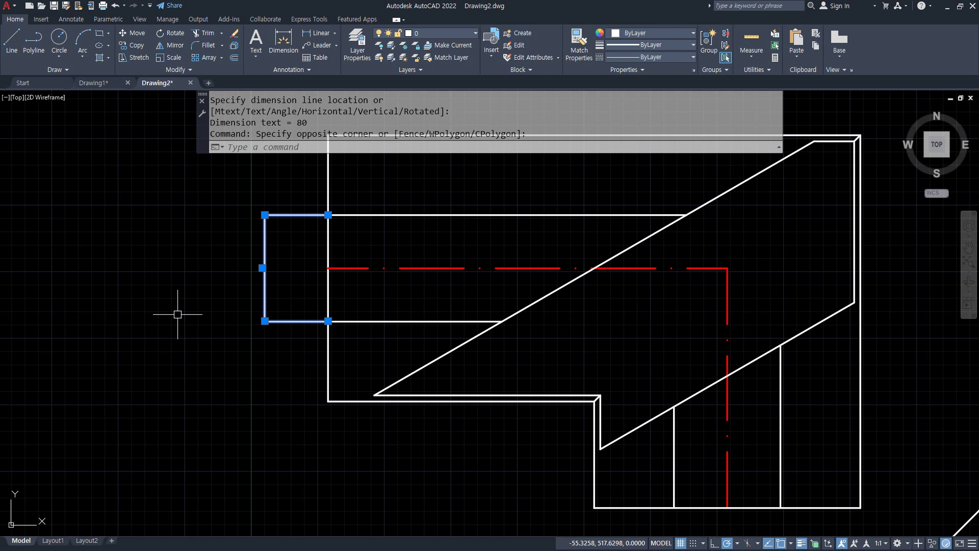
key(Delete)
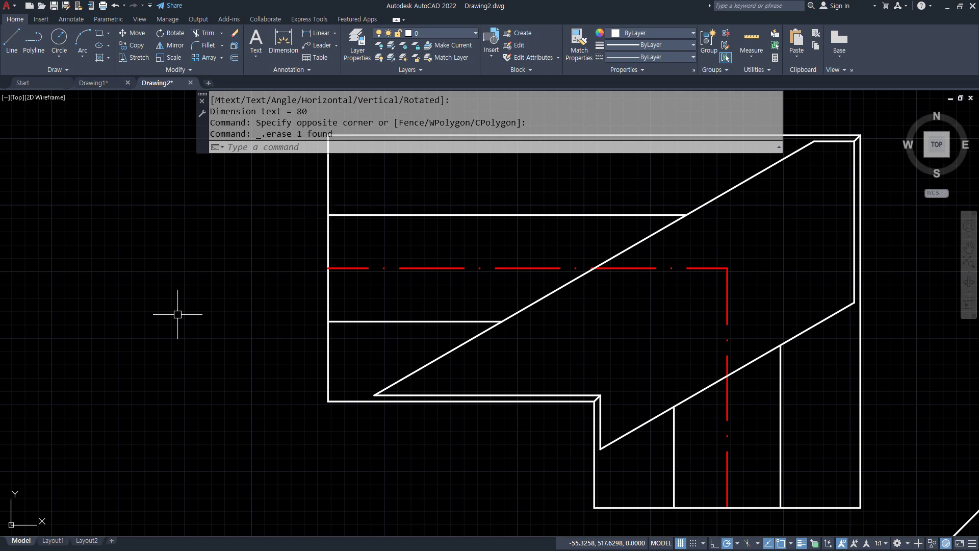
- Open the ISO-25 dimension style for modification
click(77, 21)
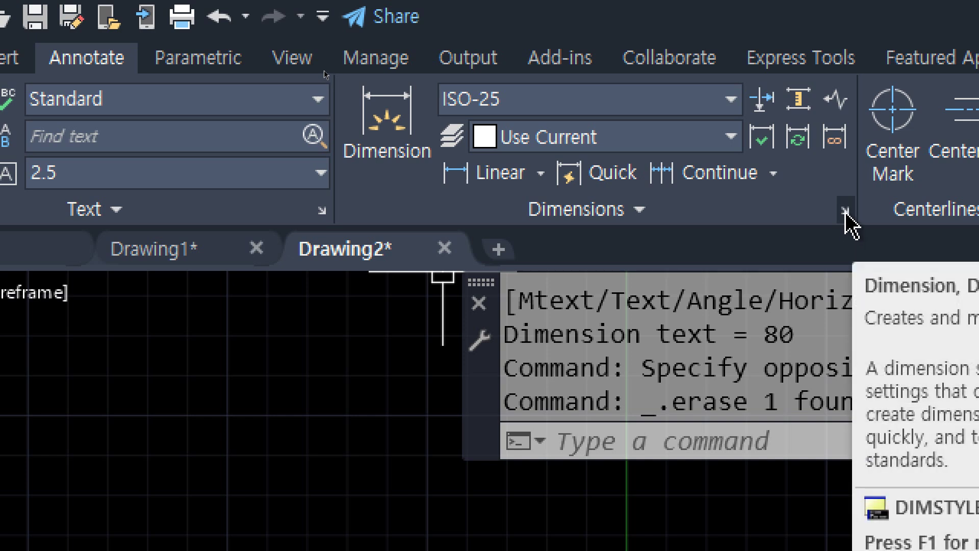
click(845, 211)
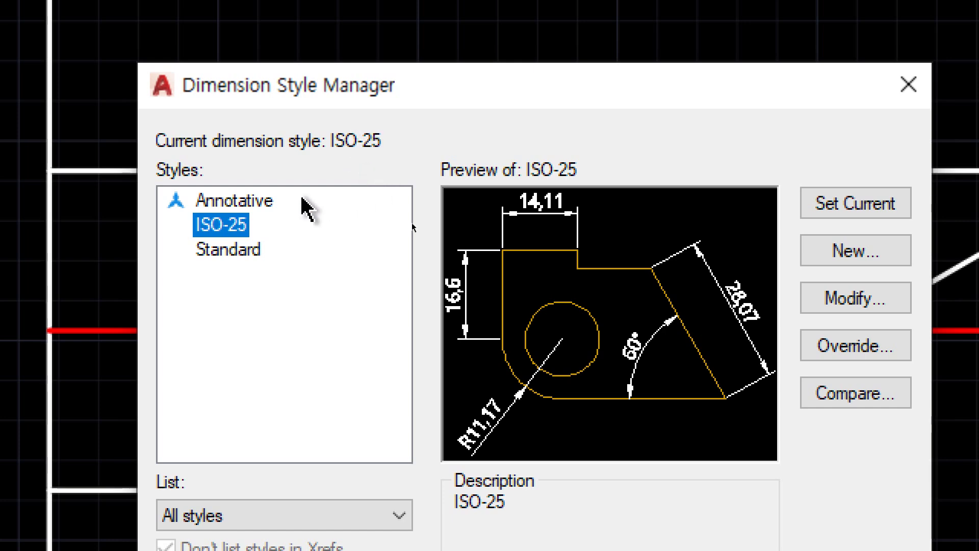
click(853, 300)
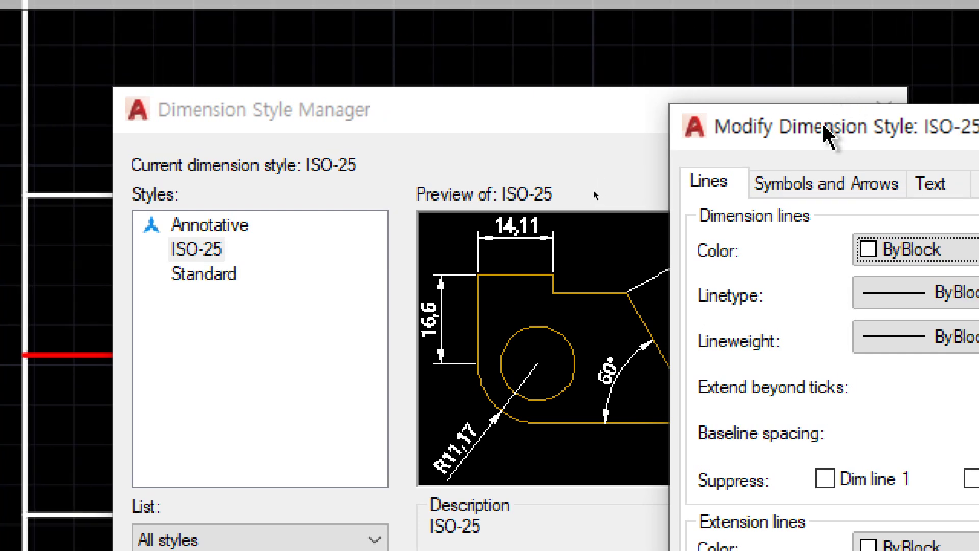
drag(824, 128, 160, 72)
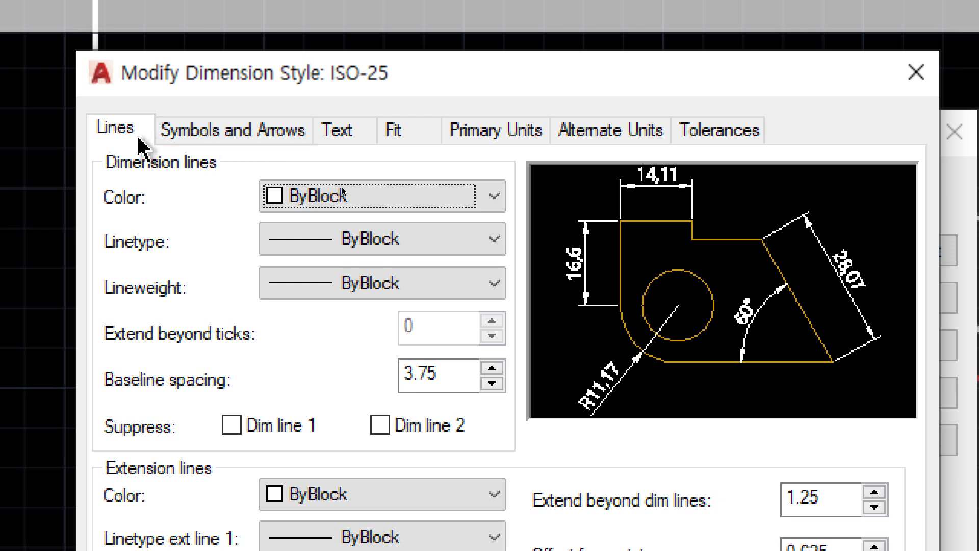
- Look through the style's lines, arrows and text settings and set the overall scale for dimension features to 4
click(117, 138)
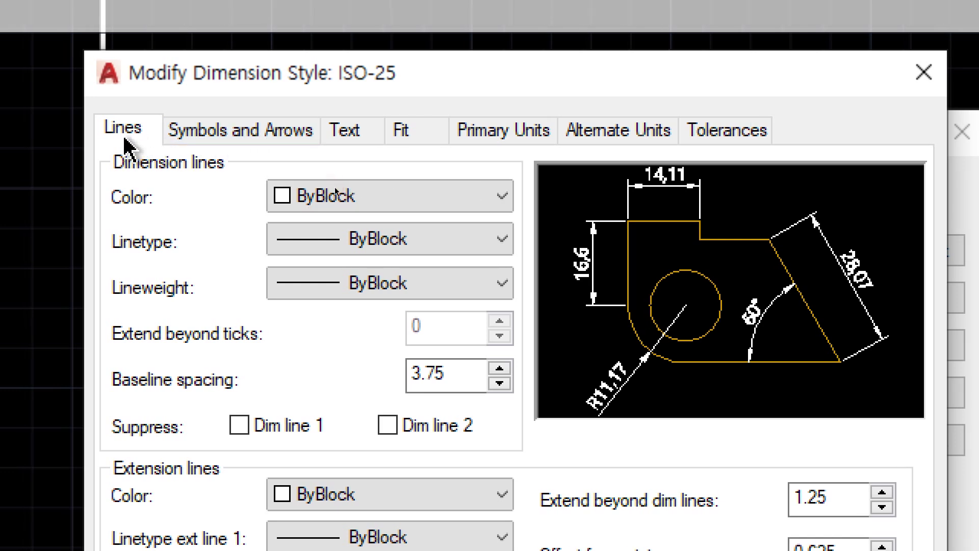
click(270, 141)
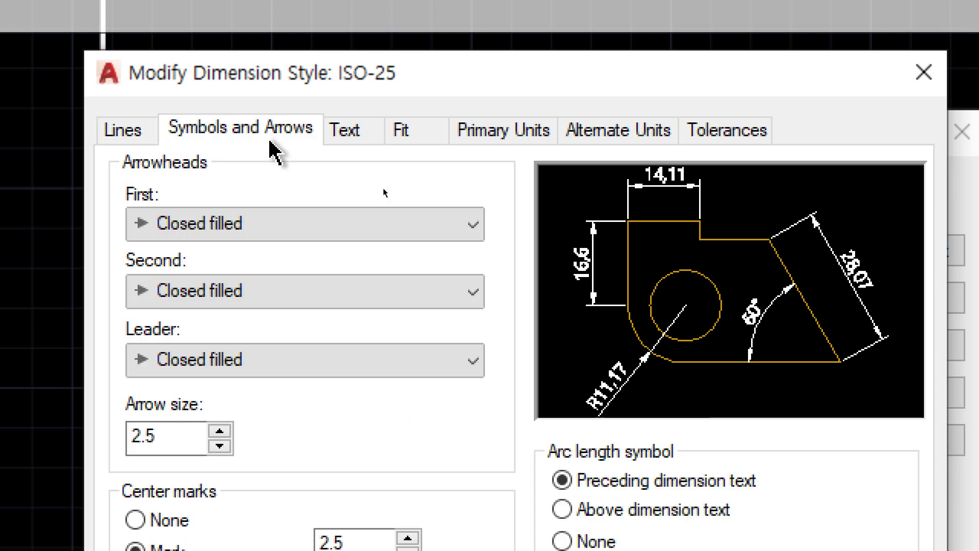
click(337, 142)
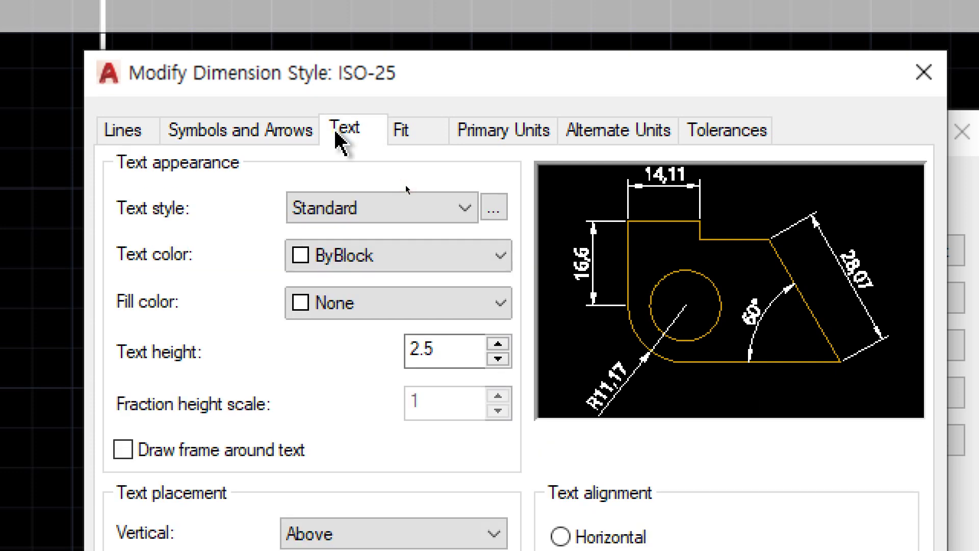
click(408, 132)
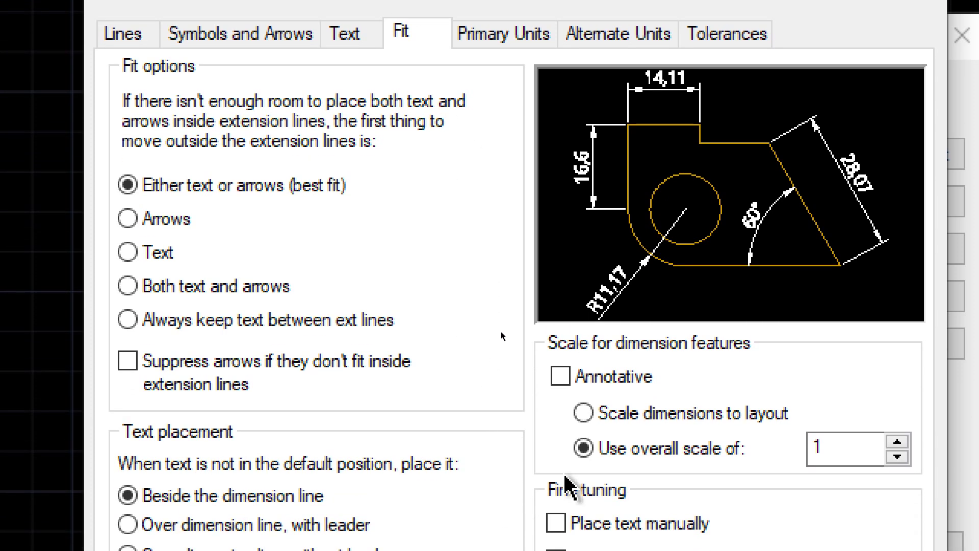
click(841, 448)
drag(842, 448, 739, 445)
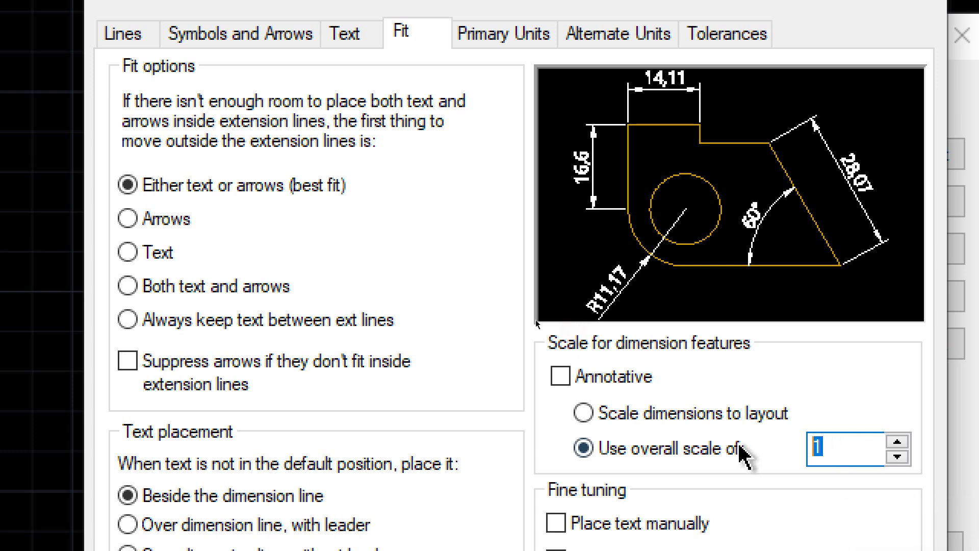
text(4)
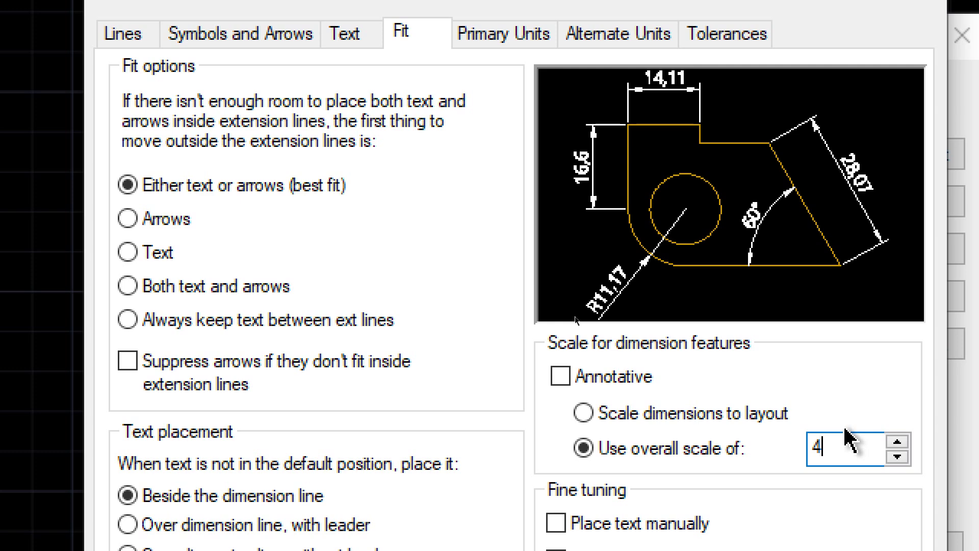
- Check the primary units, alternate units and tolerance settings, and save the modified ISO-25 style
click(500, 35)
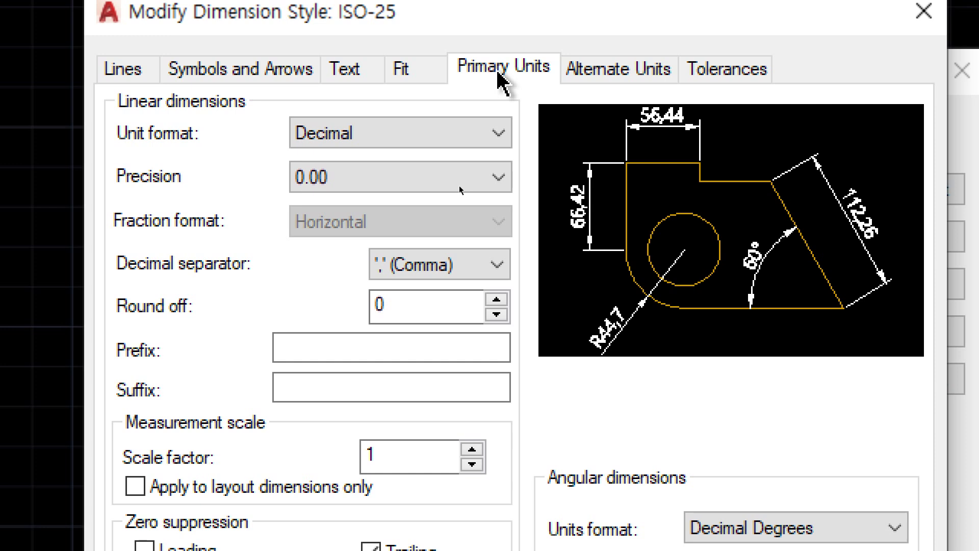
click(601, 72)
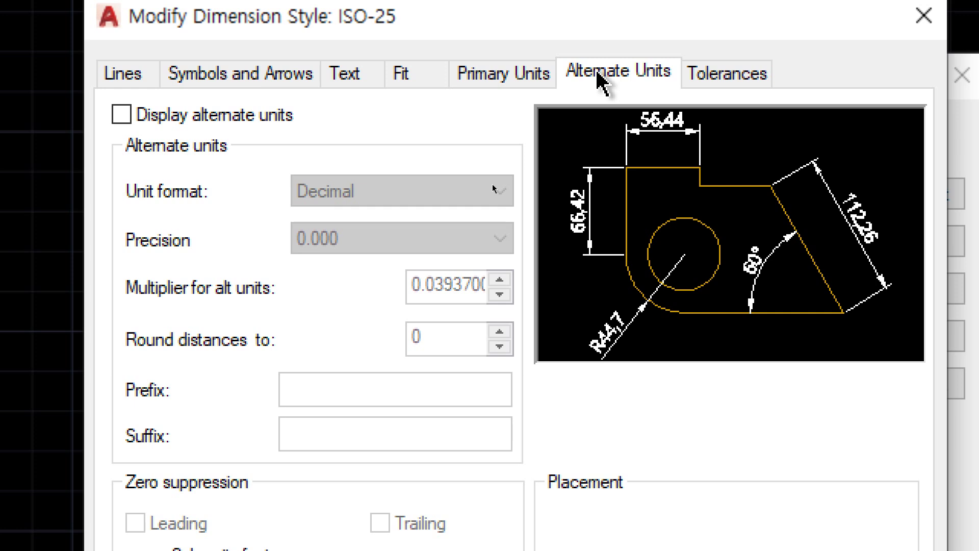
click(727, 87)
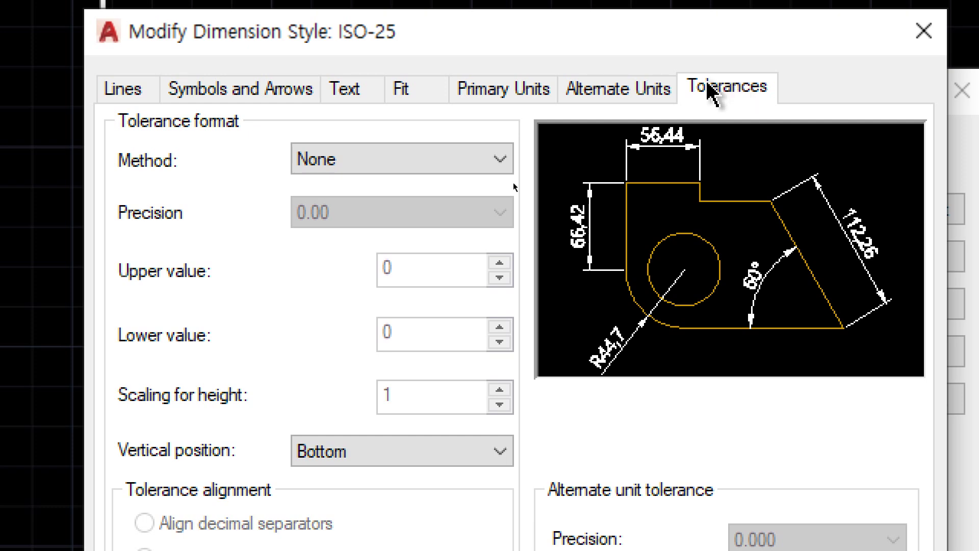
click(444, 97)
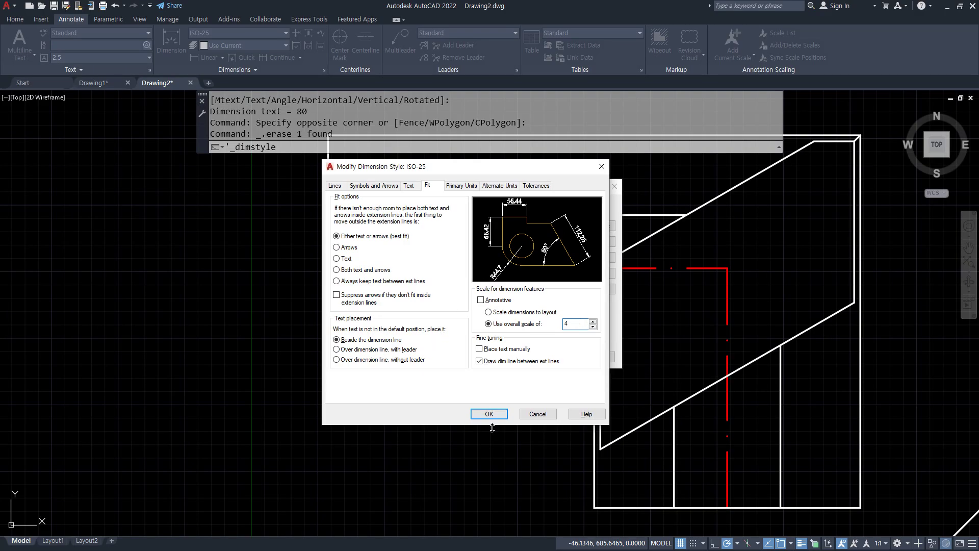
click(489, 415)
click(547, 357)
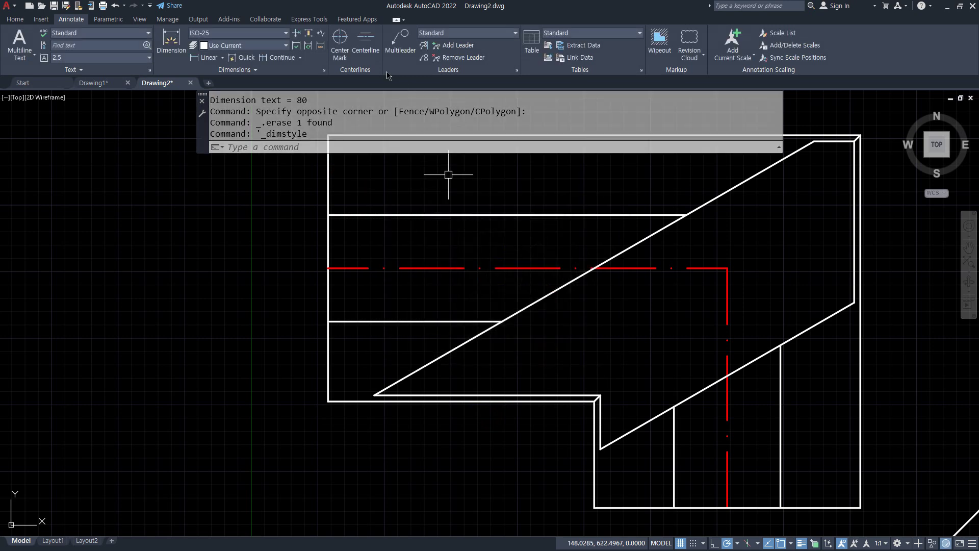
- Dimension the vertical distance between the two inner horizontal lines, placing the linear dimension outside the top view's left edge
click(207, 57)
click(328, 215)
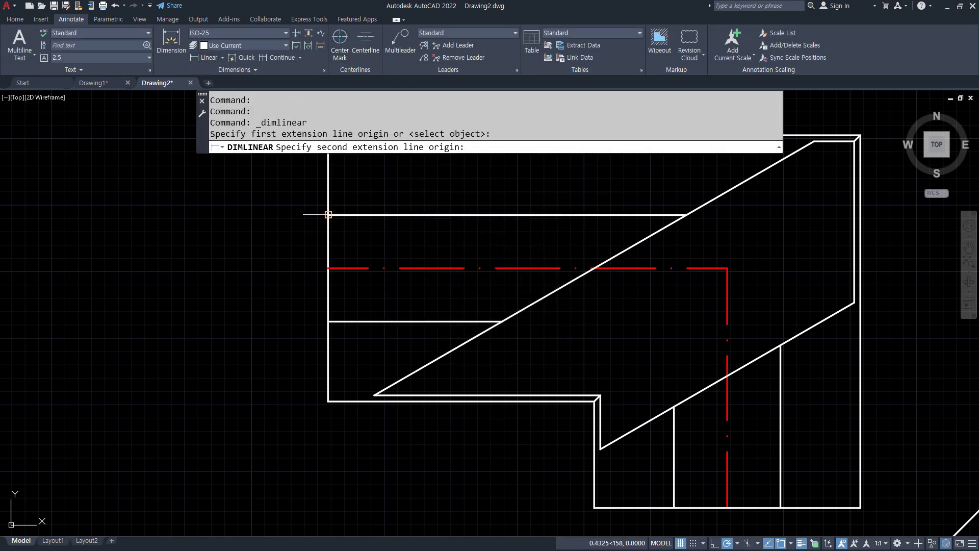
click(328, 321)
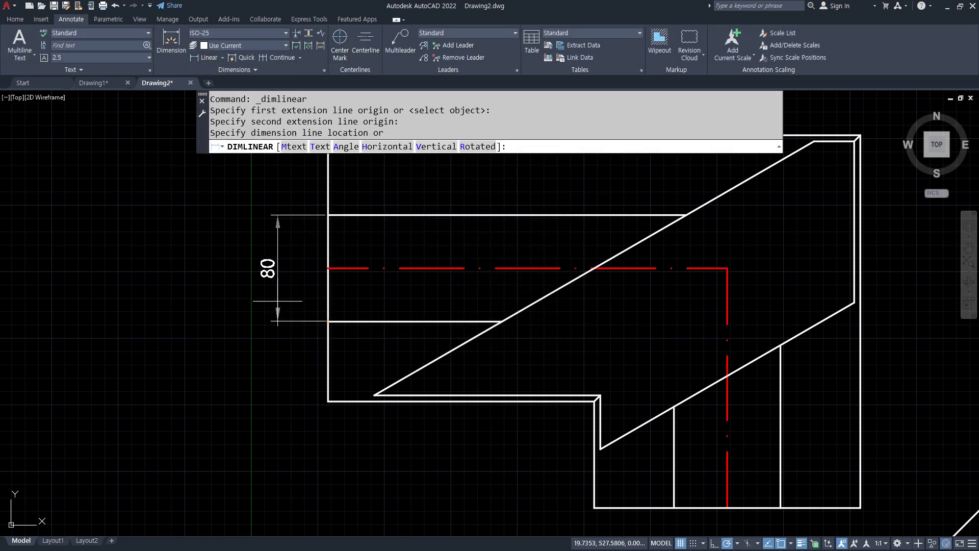
click(277, 330)
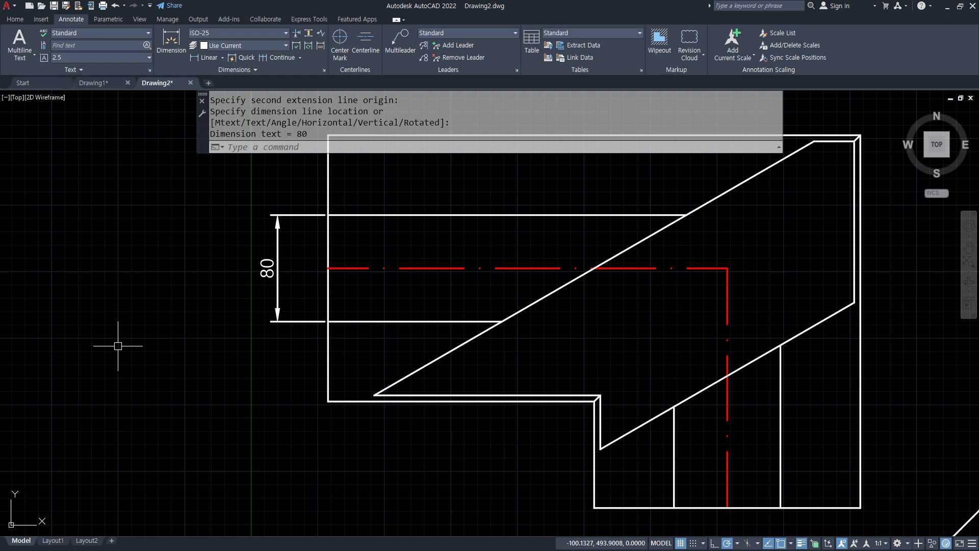
- Switch to Drawing1 and add an aligned dimension along the triangle's sloped edge, outside the existing one
click(102, 85)
click(223, 58)
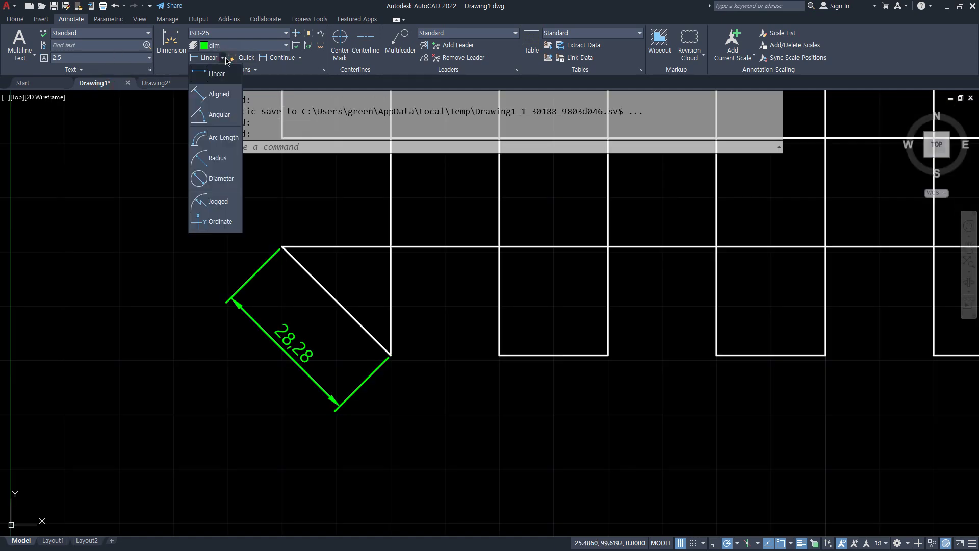
click(227, 100)
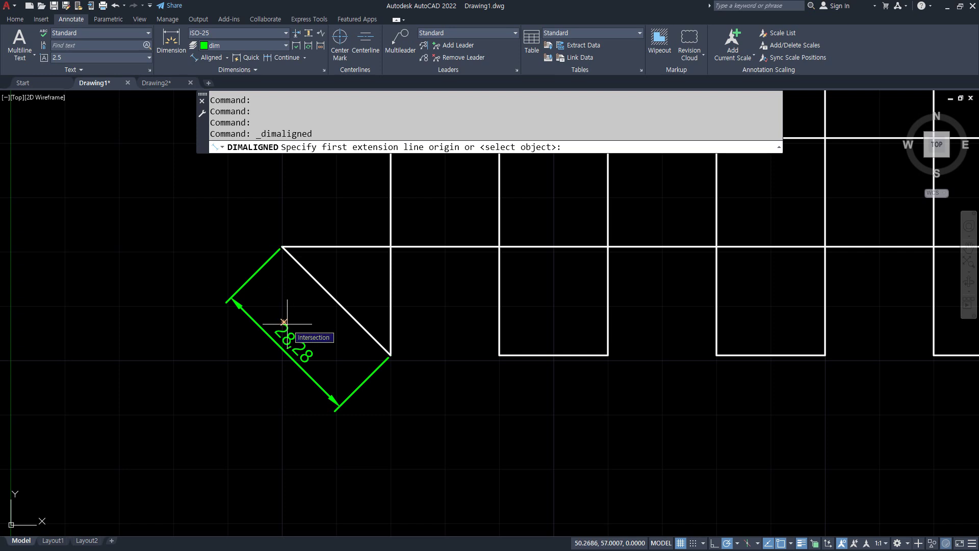
click(287, 252)
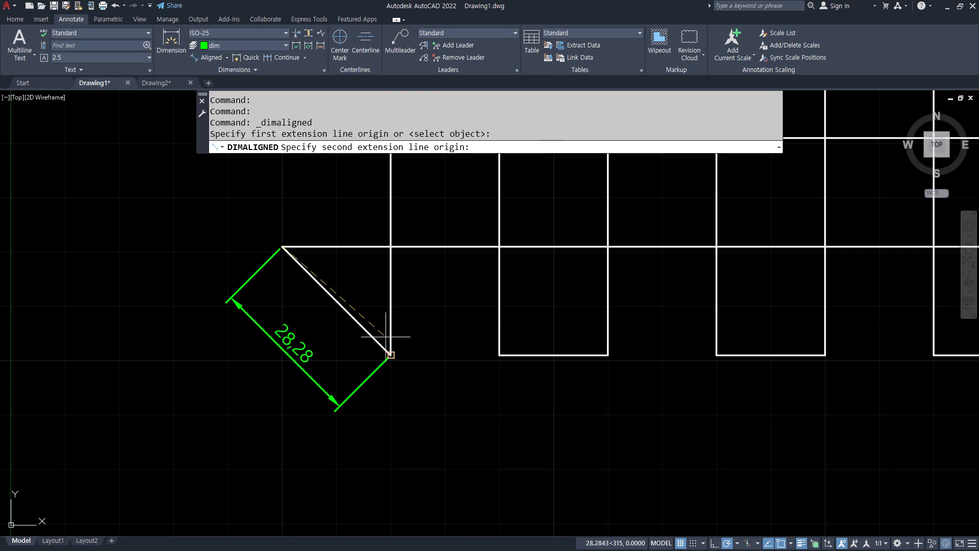
click(390, 353)
click(269, 400)
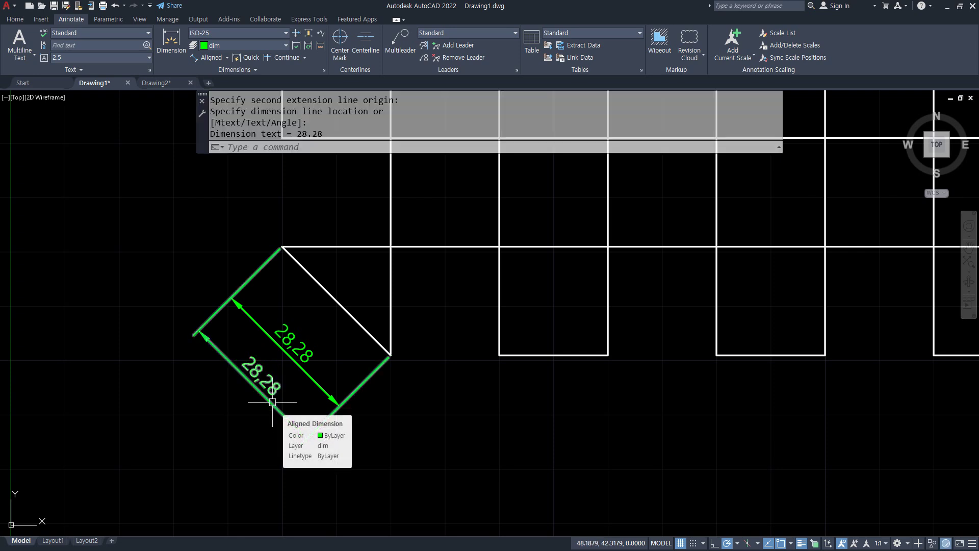
- Delete both aligned dimensions beside the triangle's sloped edge
key(Escape)
click(313, 332)
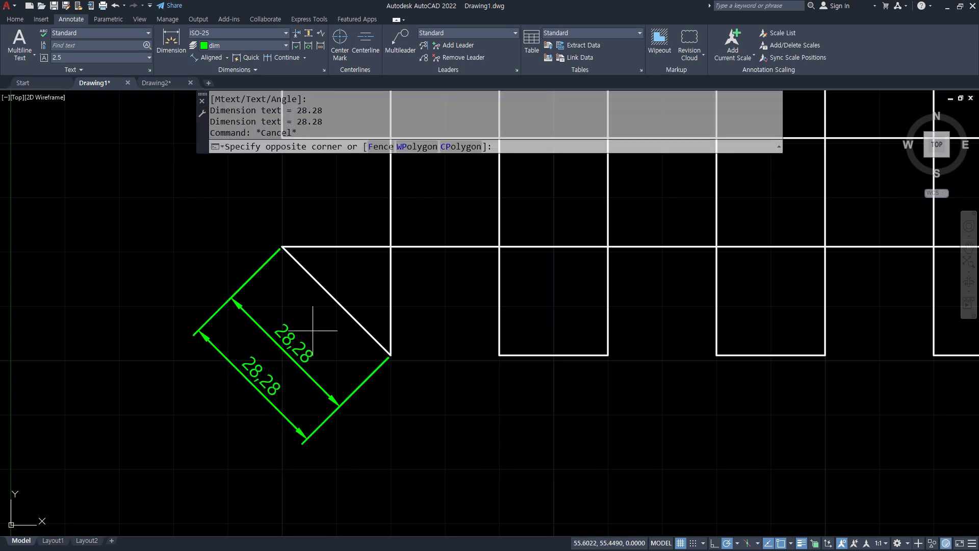
click(207, 382)
key(Delete)
- Add an aligned dimension along the triangle's sloped edge, placing it outside the triangle, and mark its two endpoints
click(208, 57)
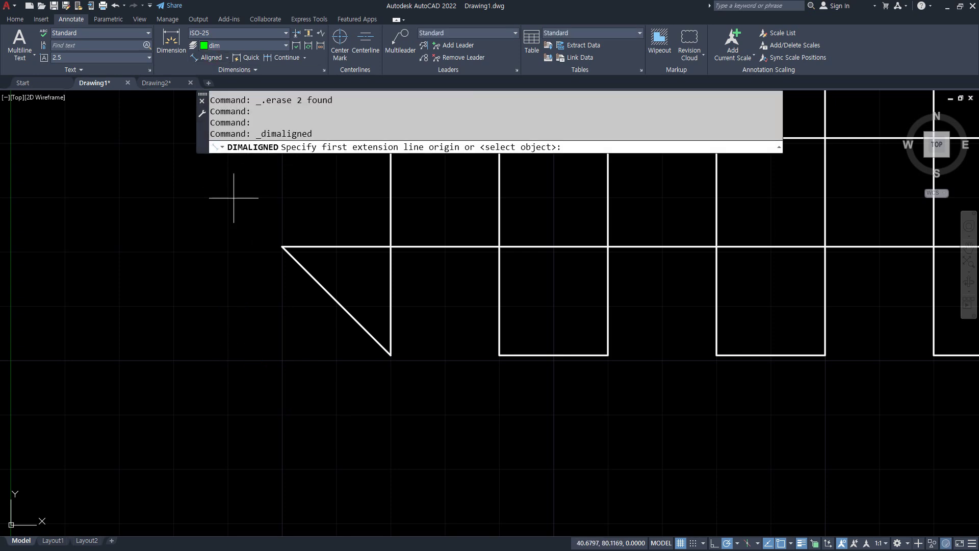
click(282, 245)
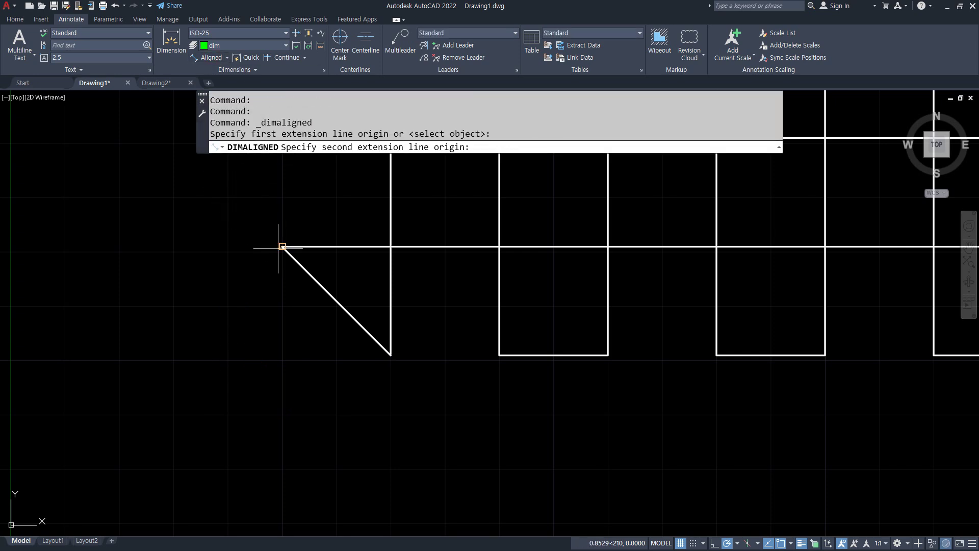
click(390, 353)
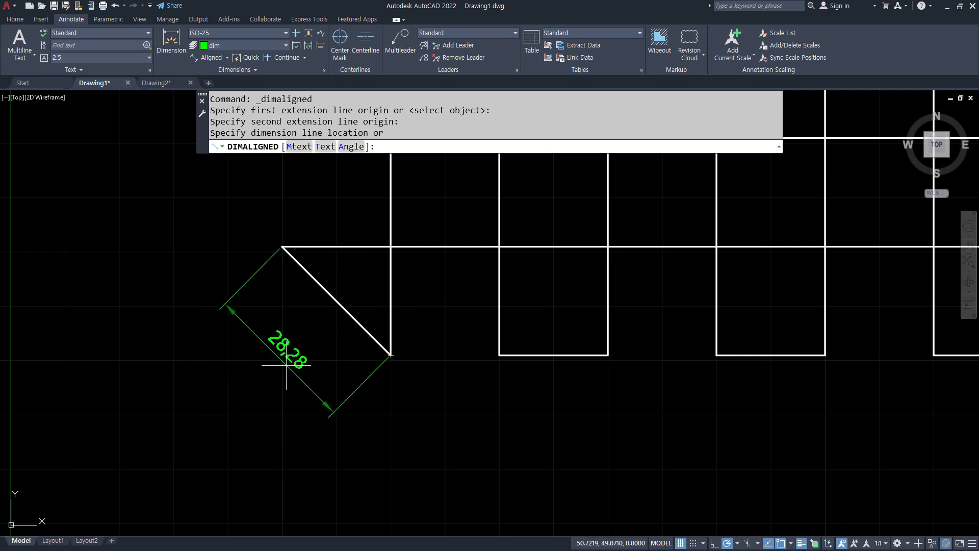
click(277, 336)
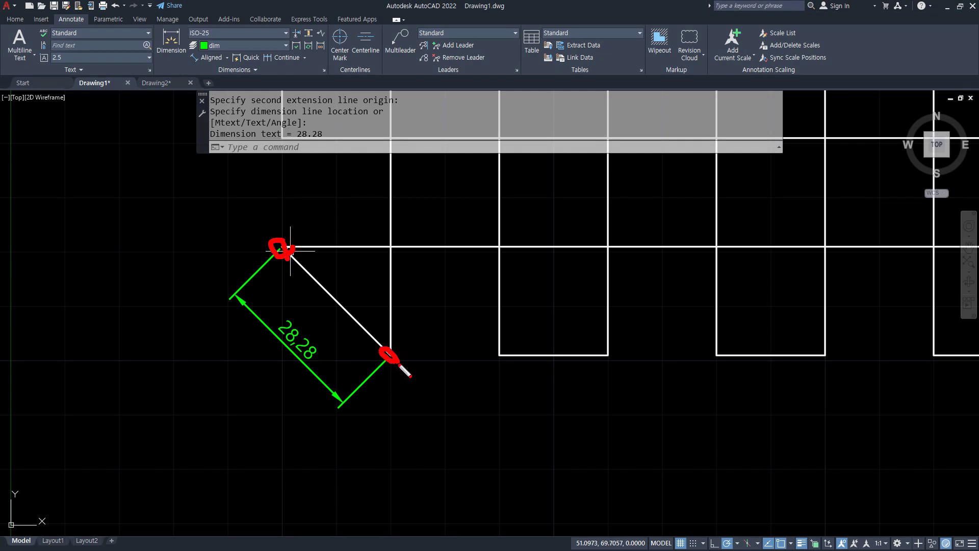
drag(401, 366, 320, 276)
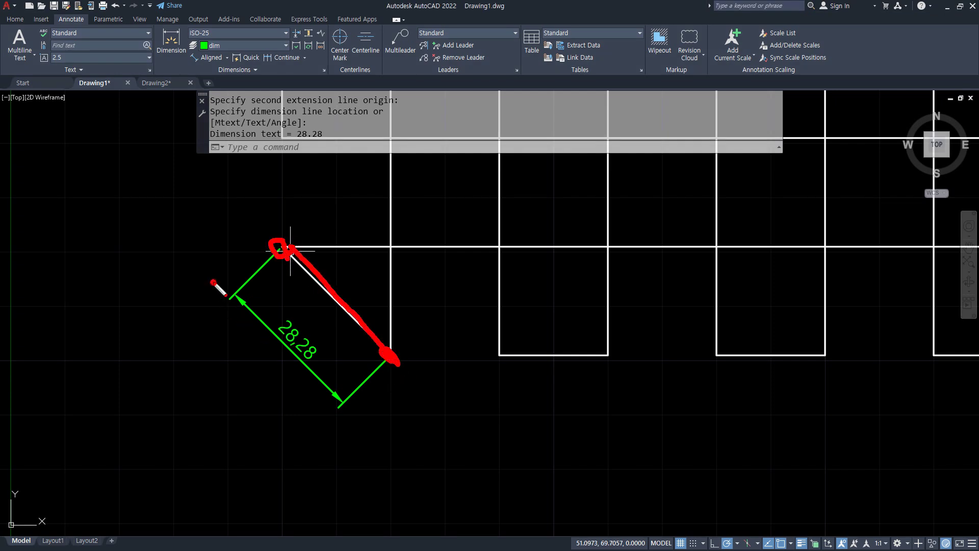
drag(213, 282, 341, 411)
key(Escape)
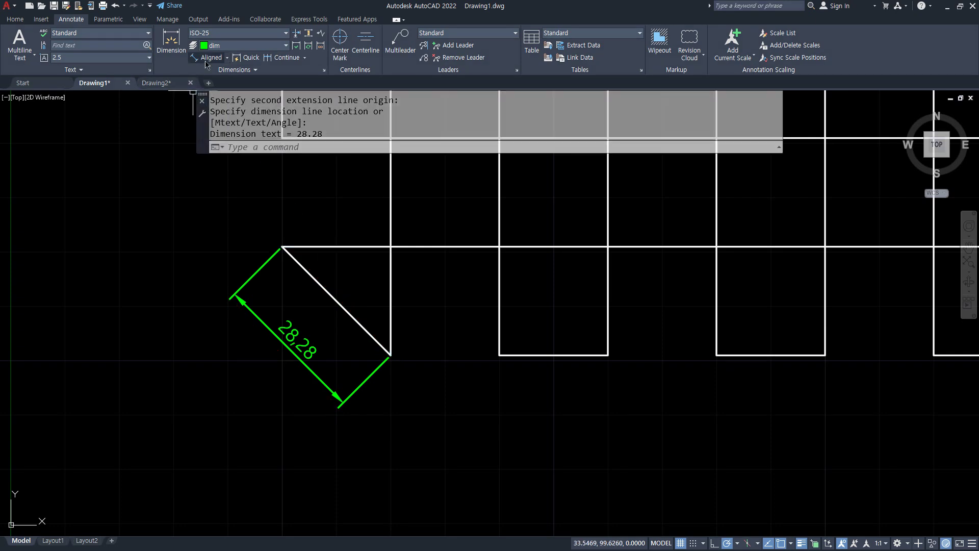
- Add an aligned dimension across the bottom edge of the square next to the triangle, placing it below the edge
click(206, 60)
click(499, 355)
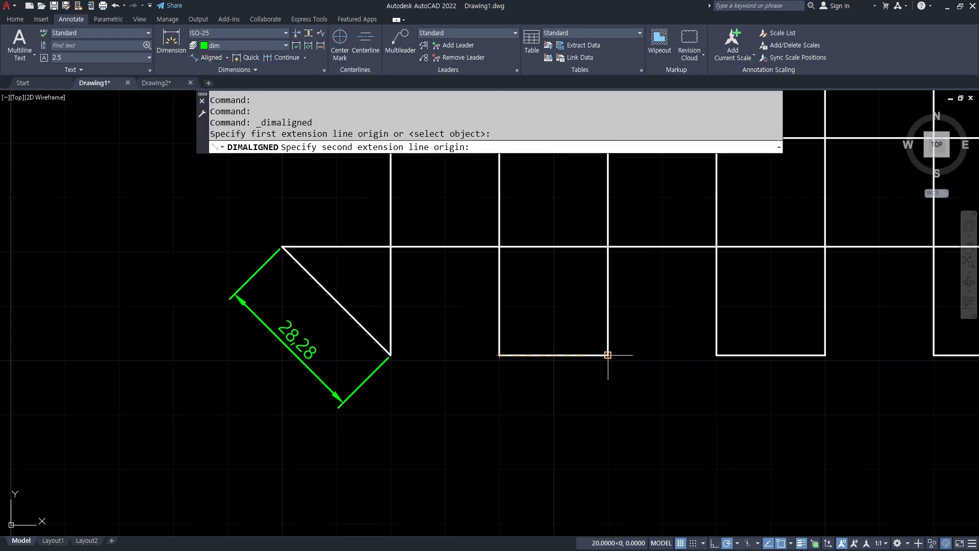
click(608, 355)
click(590, 414)
- Add an aligned dimension along the outer vertical edge of the rightmost bottom square, placing it outside the grid
middle_drag(736, 386, 211, 377)
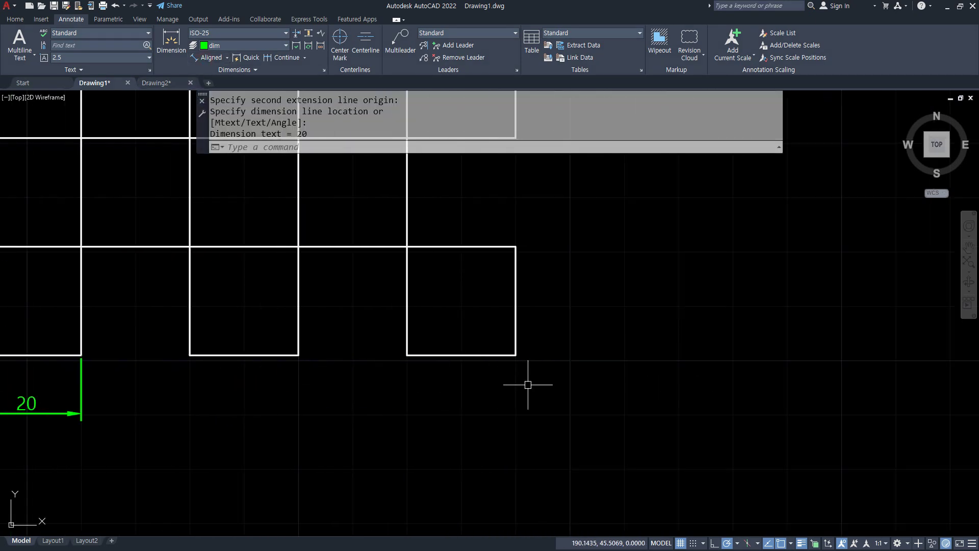
key(Return)
click(516, 355)
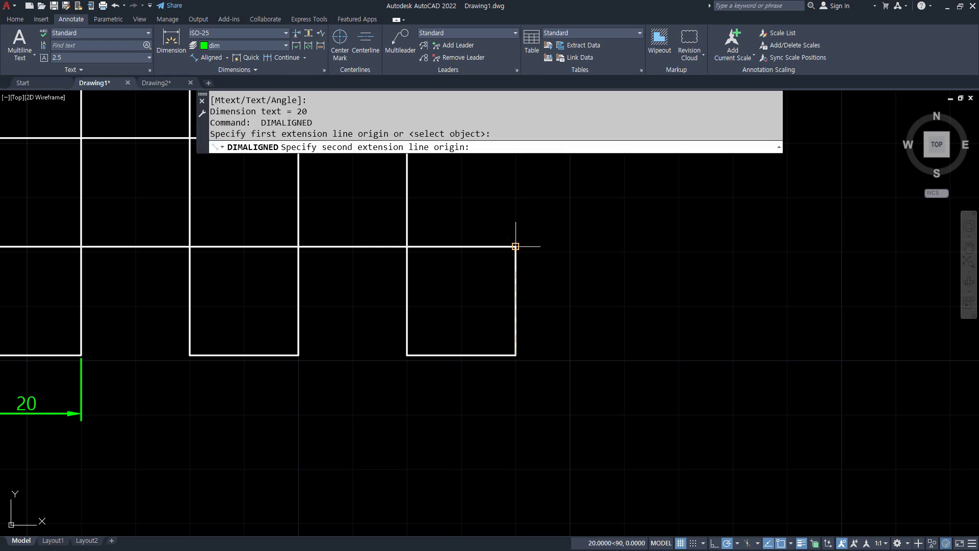
click(515, 246)
click(564, 305)
scroll(389, 396, down, 2)
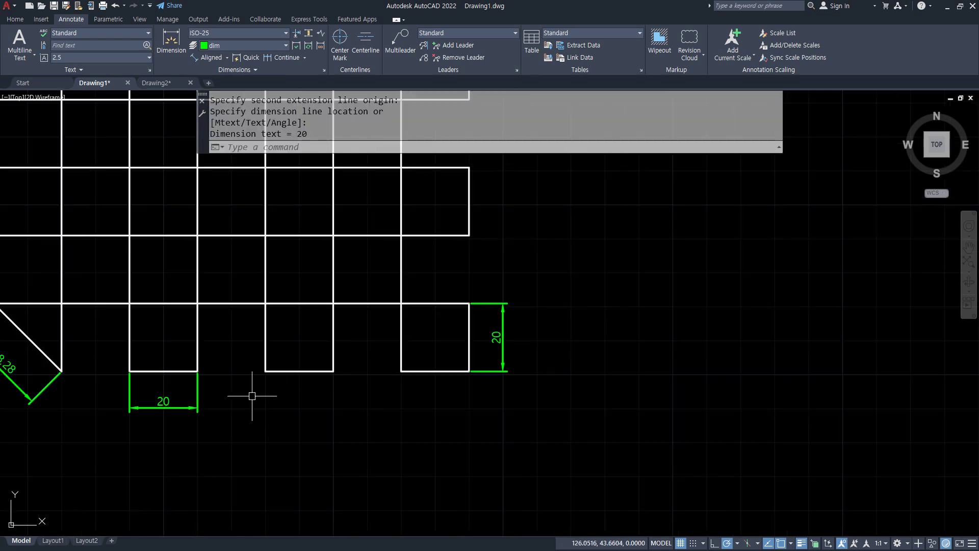
middle_drag(255, 396, 530, 383)
scroll(530, 383, up, 2)
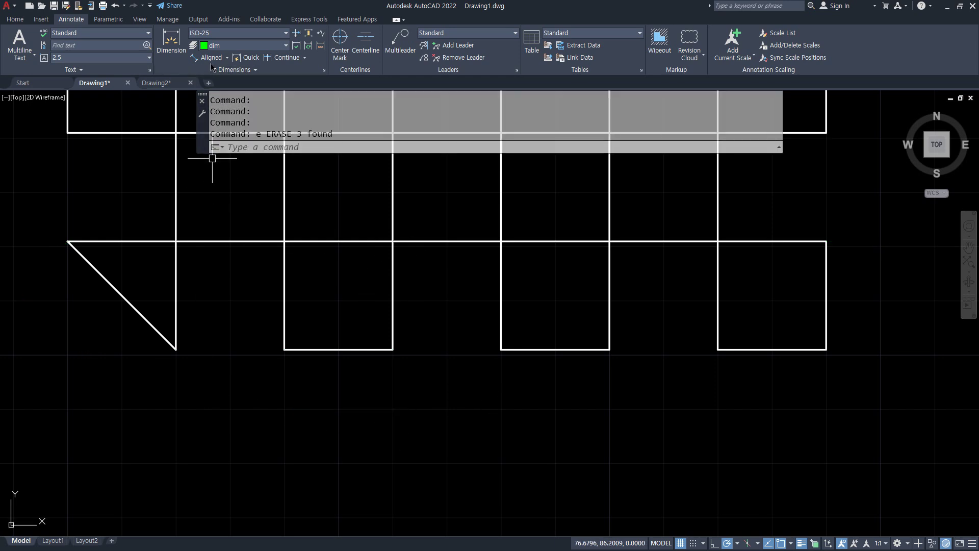
- Dimension the triangle's sloped edge again with an aligned dimension placed well outside it
click(210, 59)
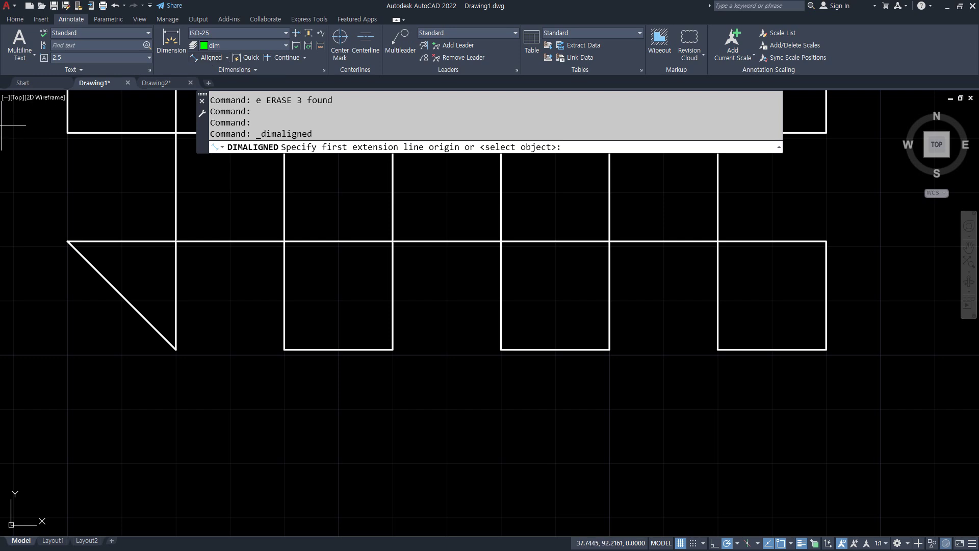
click(68, 241)
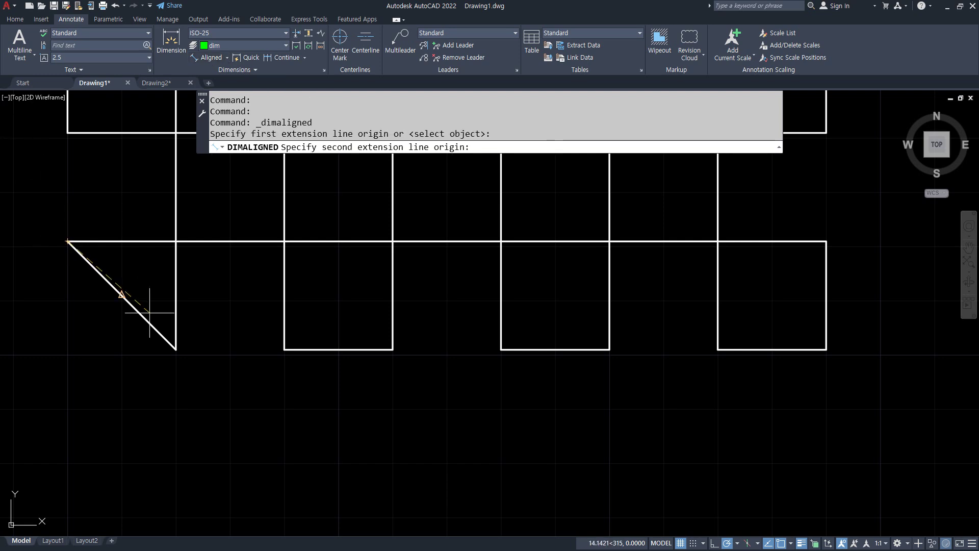
click(176, 350)
click(81, 358)
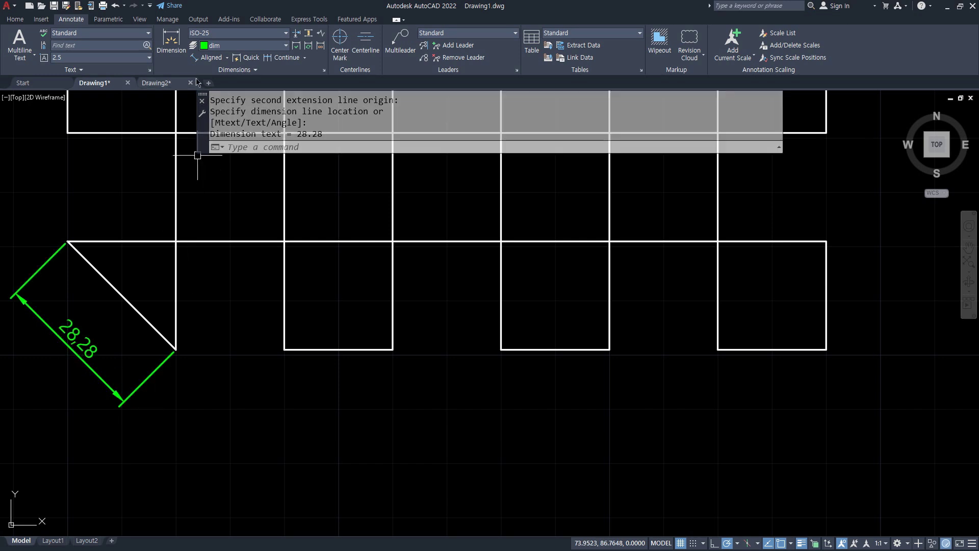
- Dimension the width of the square beside the triangle with an aligned dimension placed below its bottom edge
click(205, 57)
click(284, 349)
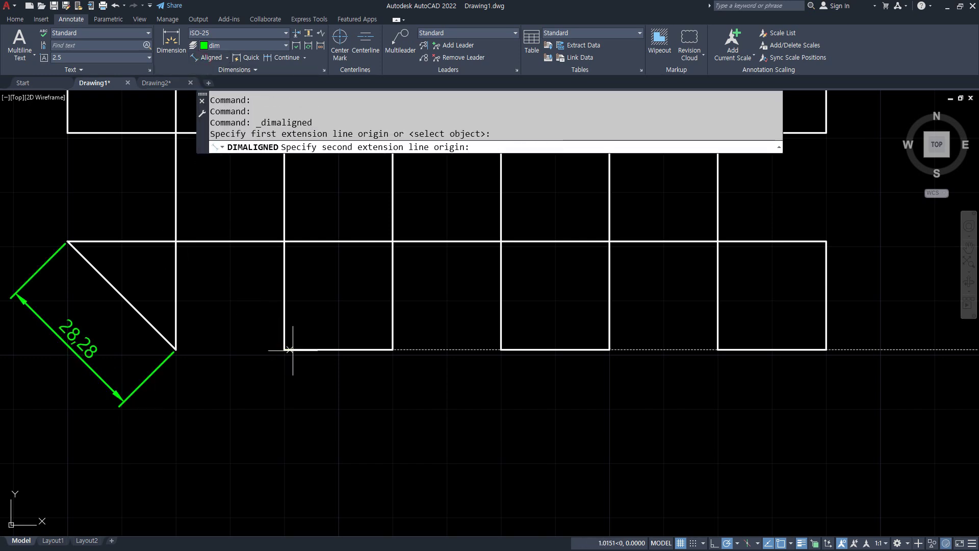
click(393, 349)
click(346, 416)
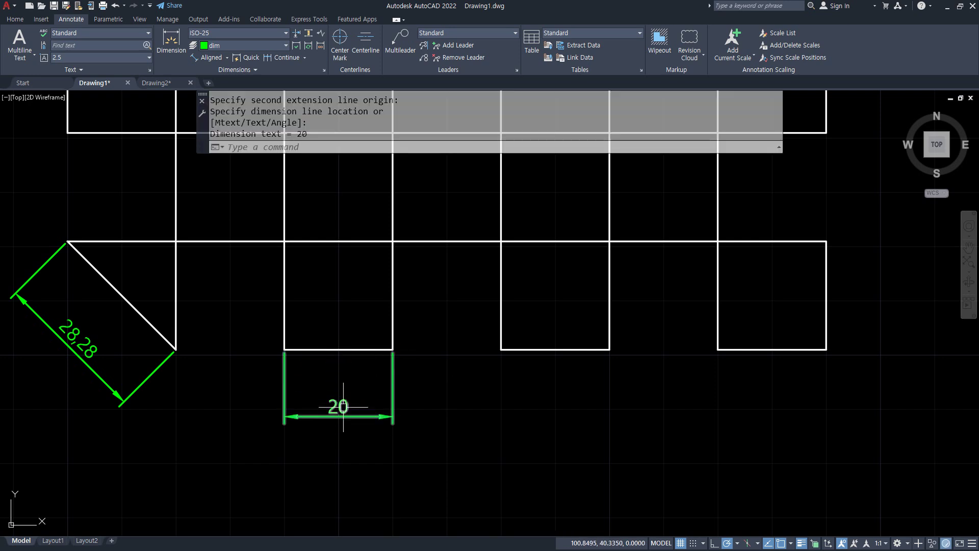
- Dimension the height of the rightmost bottom square with an aligned dimension placed outside its vertical edge
key(Return)
click(826, 342)
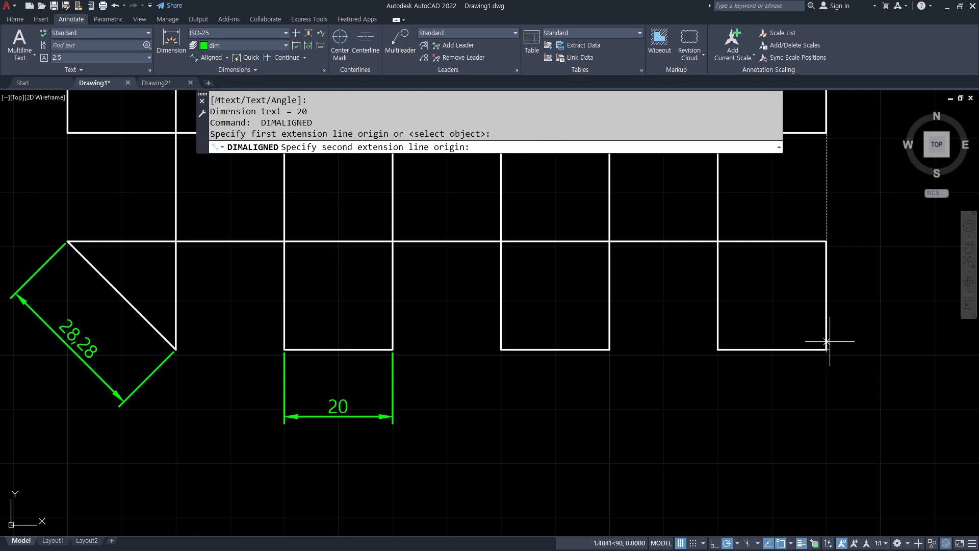
click(826, 240)
click(896, 278)
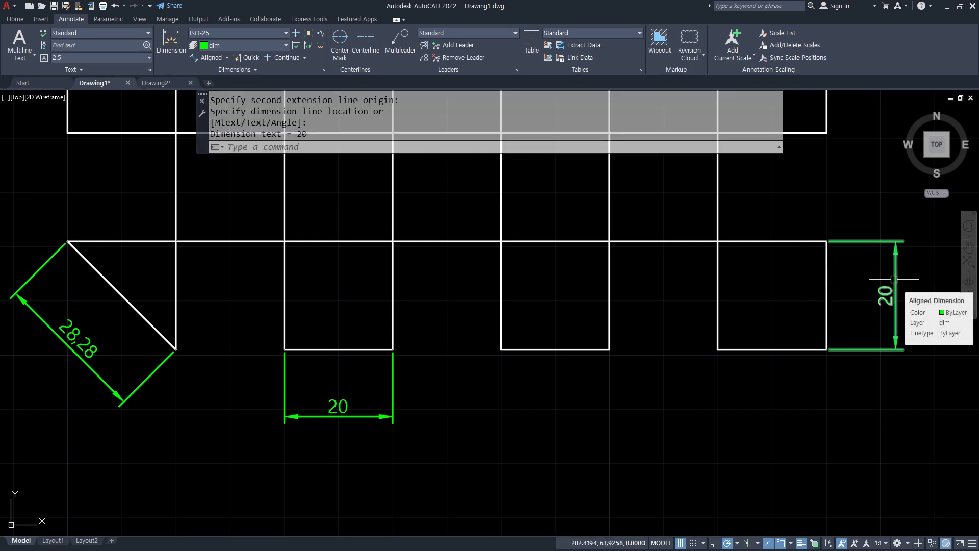
- Erase the three aligned dimensions from the triangle and the two bottom squares
click(888, 349)
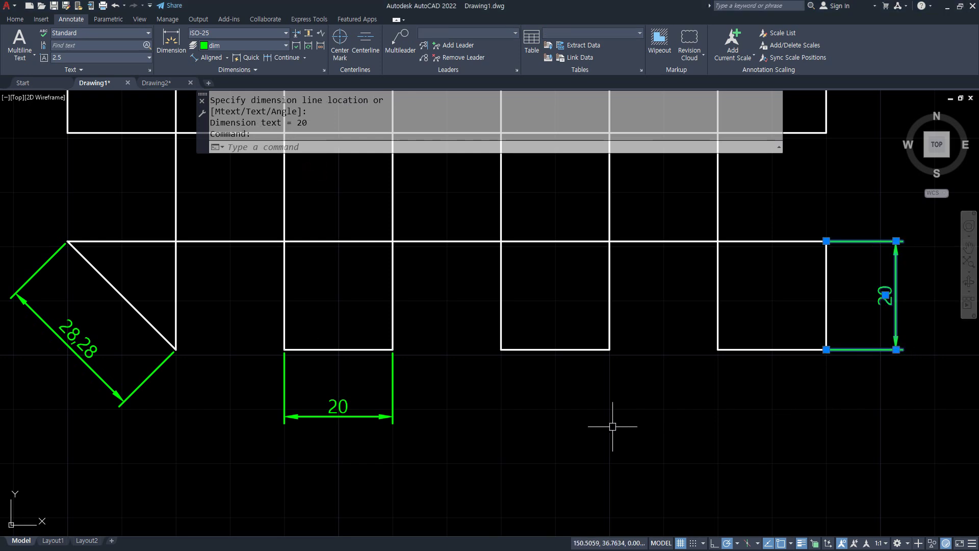
click(448, 437)
click(301, 405)
click(141, 386)
text(e)
key(Return)
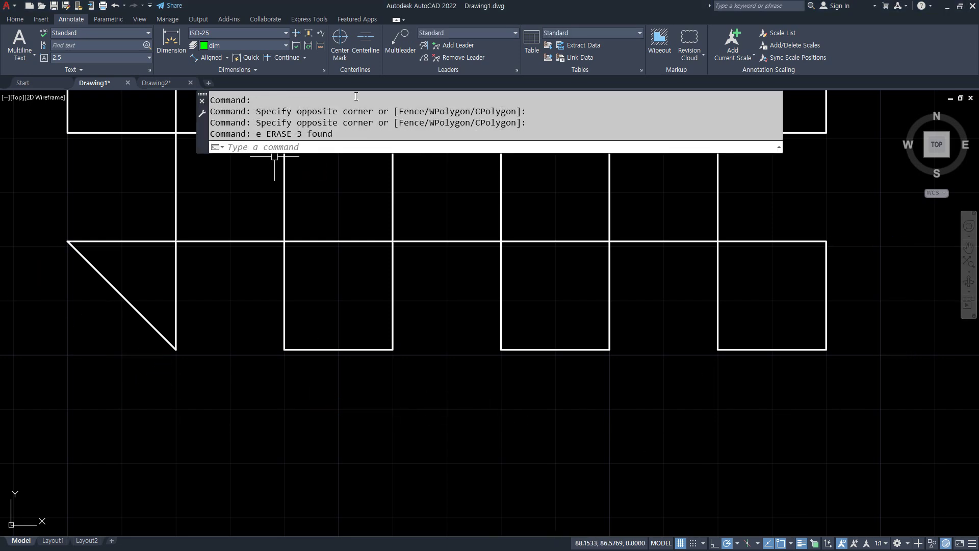
- Place an aligned dimension close to the outside of the triangle's sloped edge
click(206, 58)
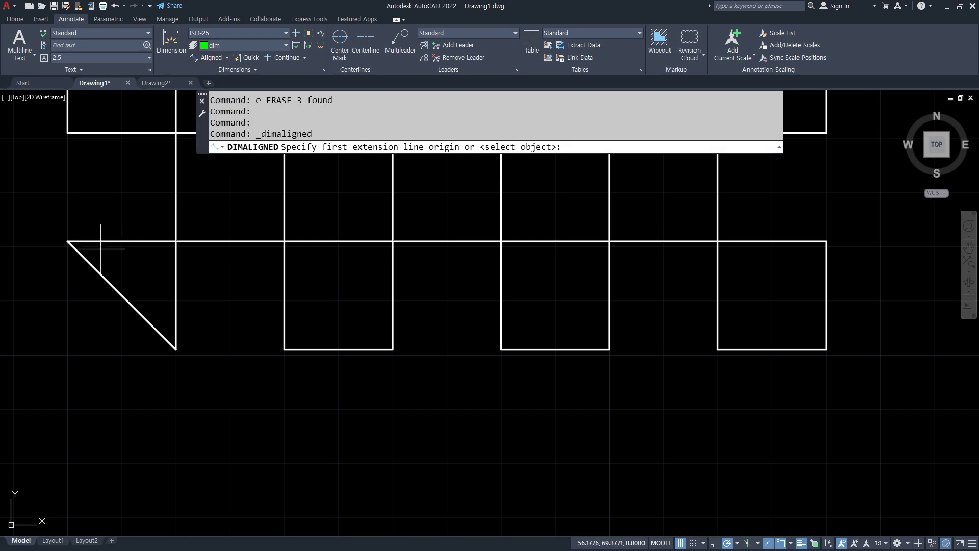
click(68, 241)
click(172, 344)
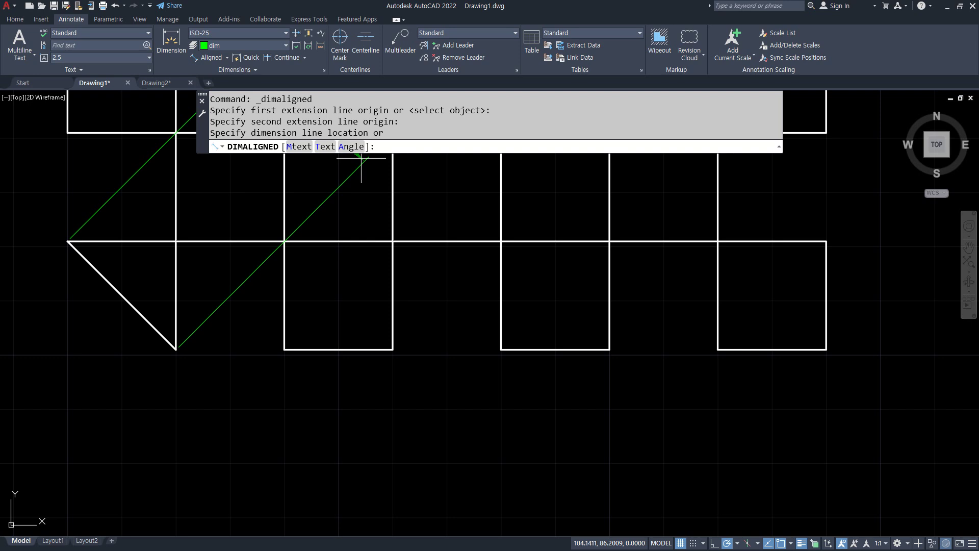
click(96, 323)
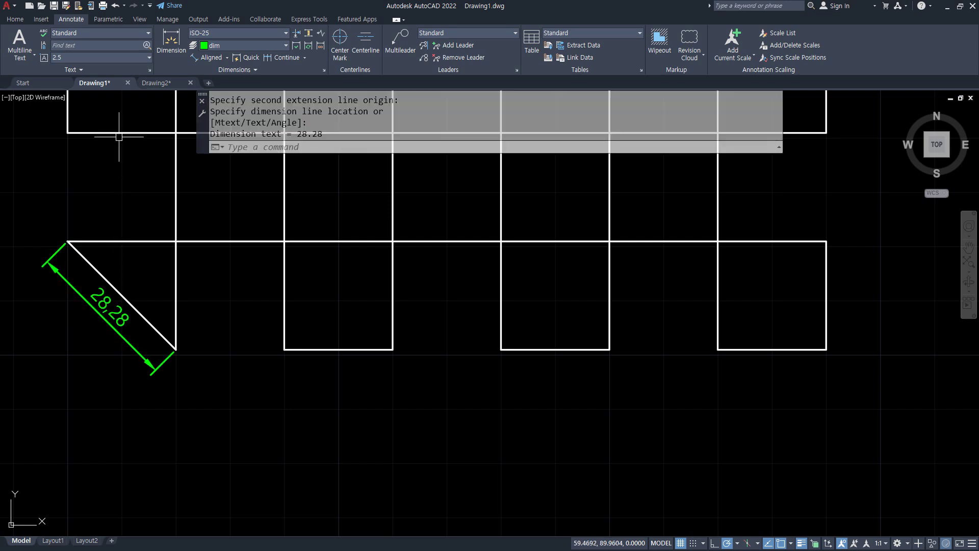
- Copy the triangle's aligned dimension from Drawing1 and paste it into Drawing2 in the empty space beside the top view
click(166, 83)
click(101, 82)
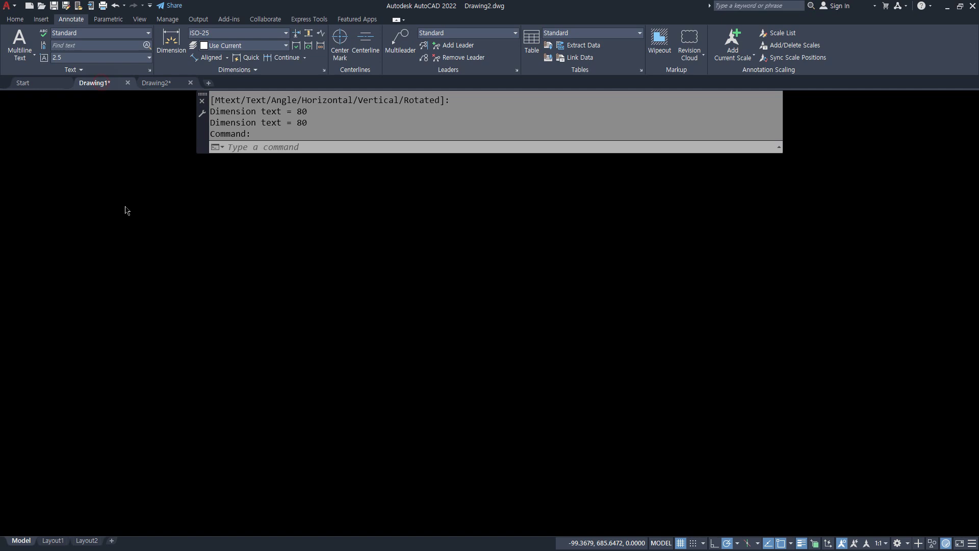
click(104, 303)
key(ctrl+c)
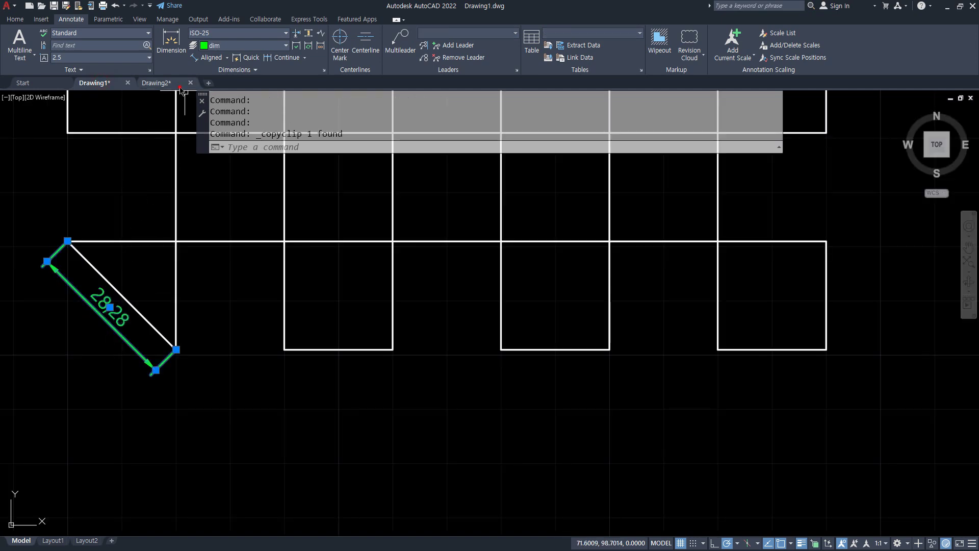
click(181, 87)
key(ctrl+v)
click(127, 197)
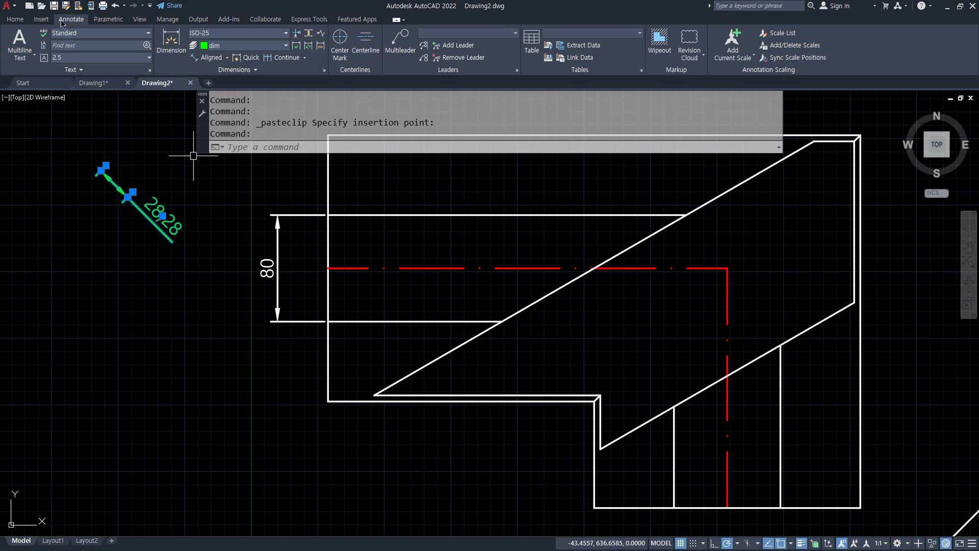
- Make the pasted dimension's layer, dim, the current layer and delete the pasted dimension
click(14, 20)
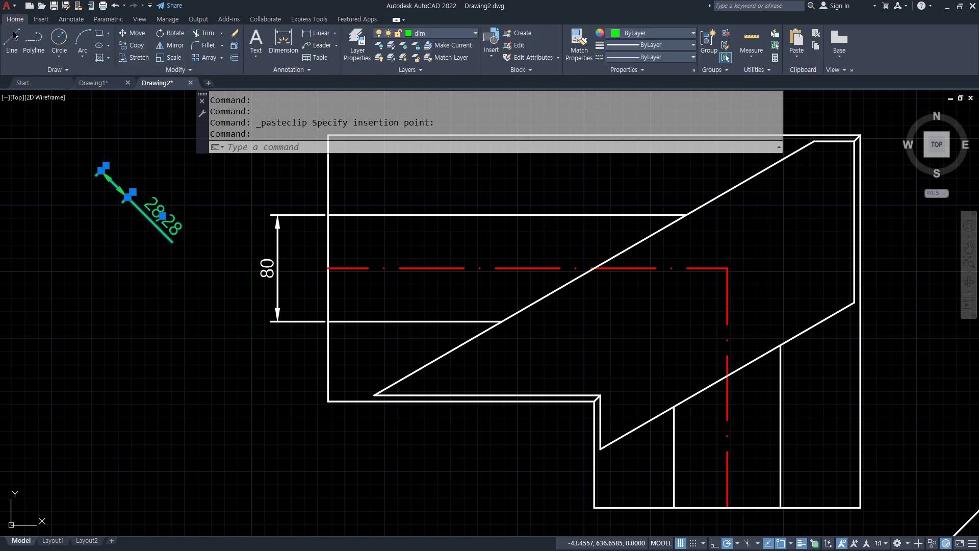
click(453, 45)
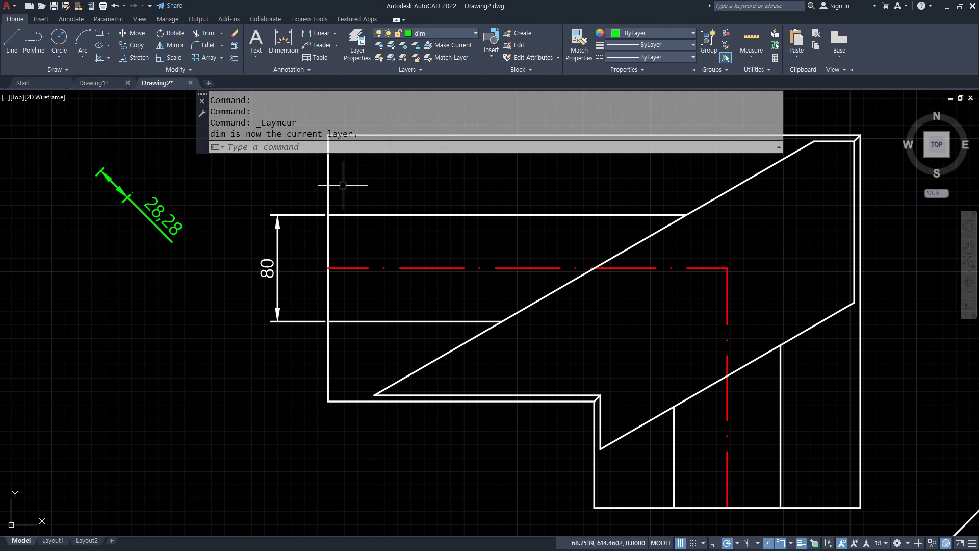
click(169, 193)
click(105, 207)
key(Delete)
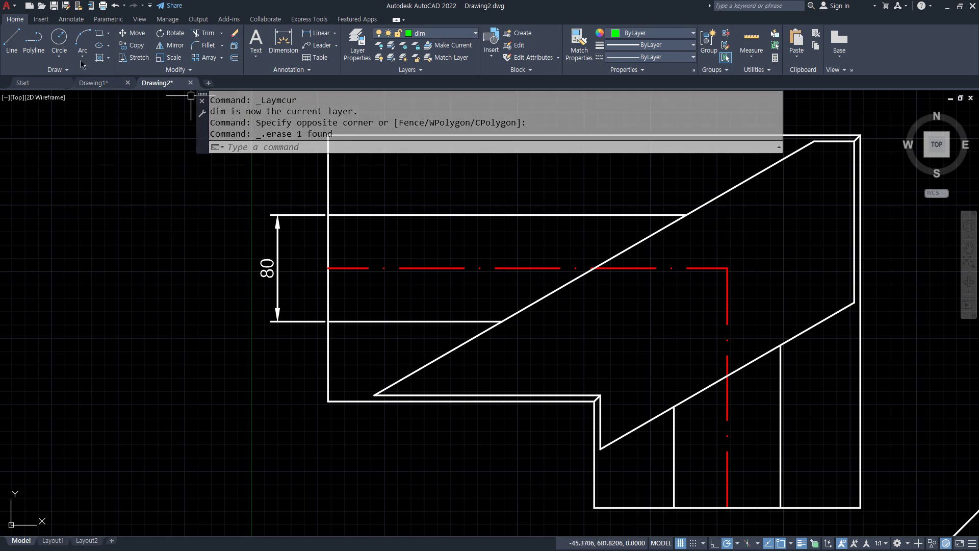
- Delete the 80 linear dimension outside the top view's left edge
click(71, 19)
click(284, 310)
click(234, 338)
key(Delete)
- Add an aligned dimension from the horizontal centerline's left end to the long slanted line's lower corner, placed outside the view
middle_drag(435, 375, 402, 347)
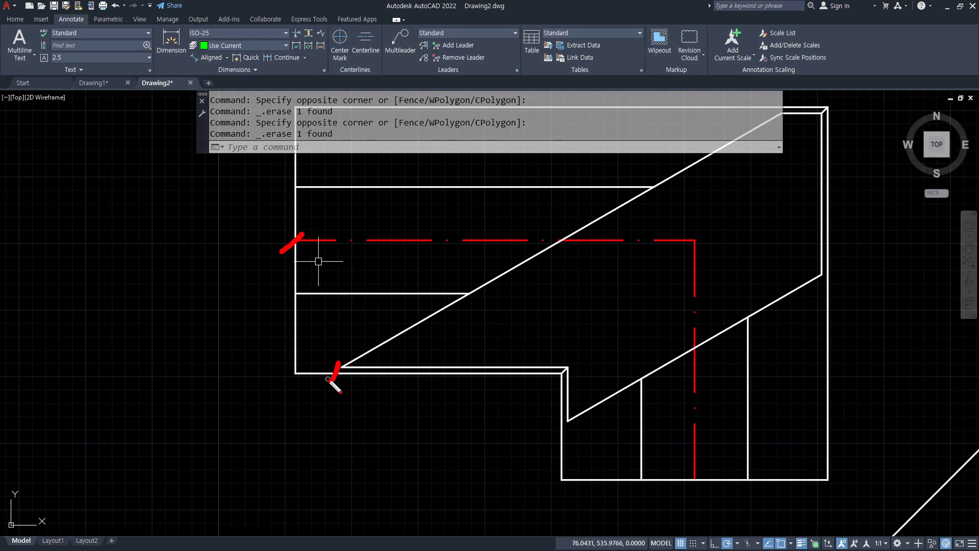
click(207, 57)
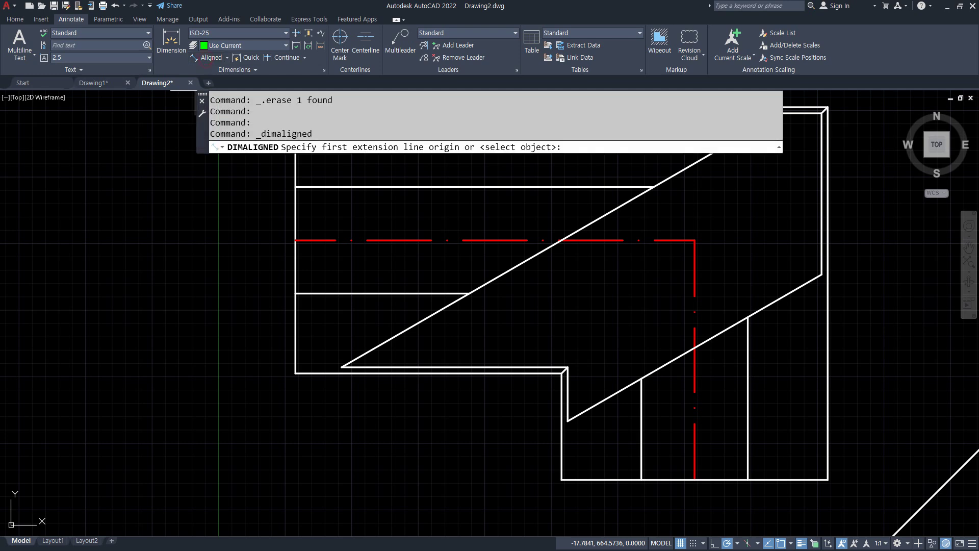
click(297, 247)
click(342, 369)
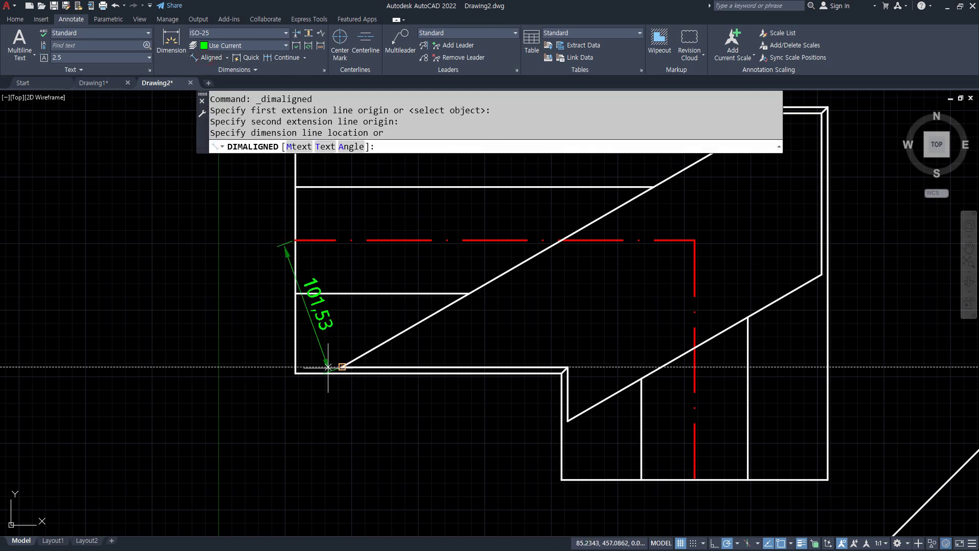
click(225, 367)
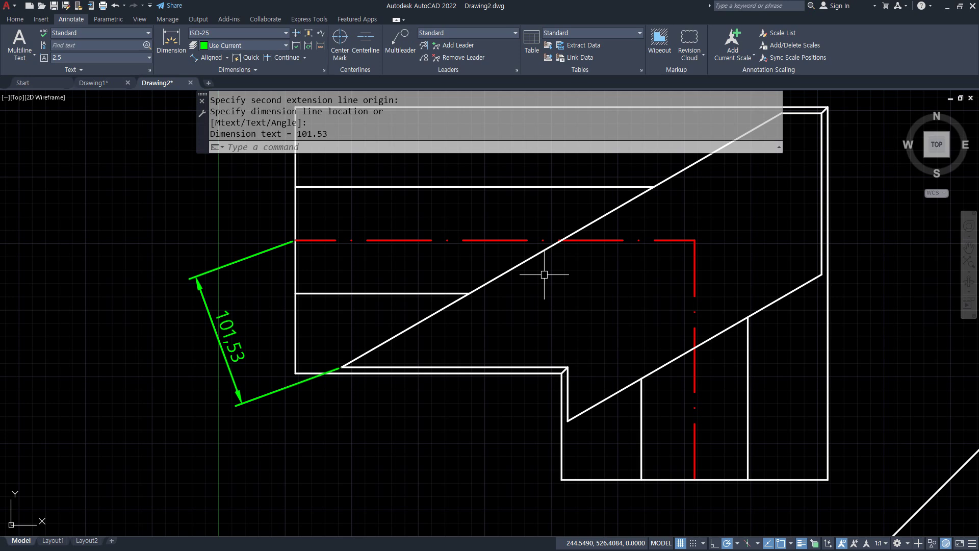
key(Escape)
- Erase the aligned dimension between the centerline's end and the slanted line's lower corner
click(224, 353)
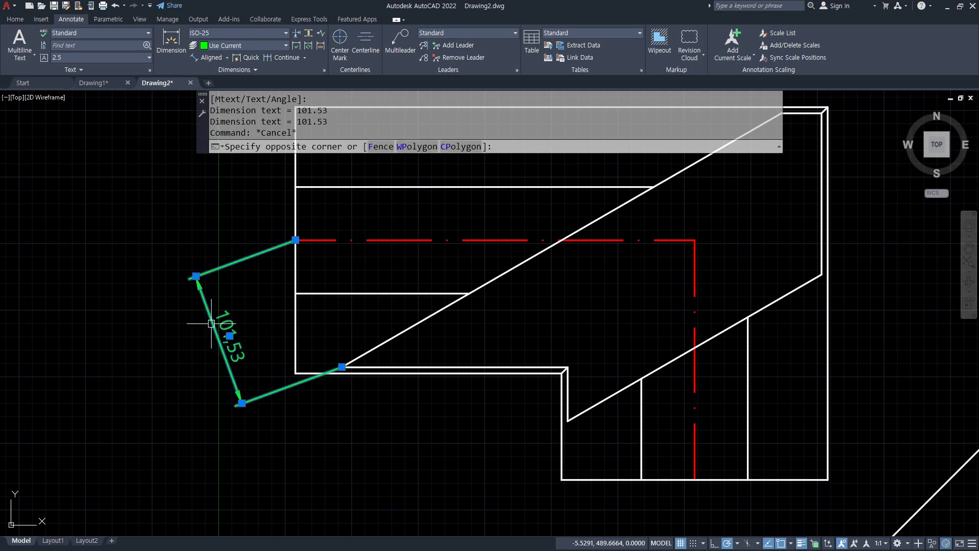
text(e)
key(Return)
- Offset the lower slanted line of the top view by 100 toward the lower right
middle_drag(460, 466, 402, 415)
text(o)
key(Return)
text(1)
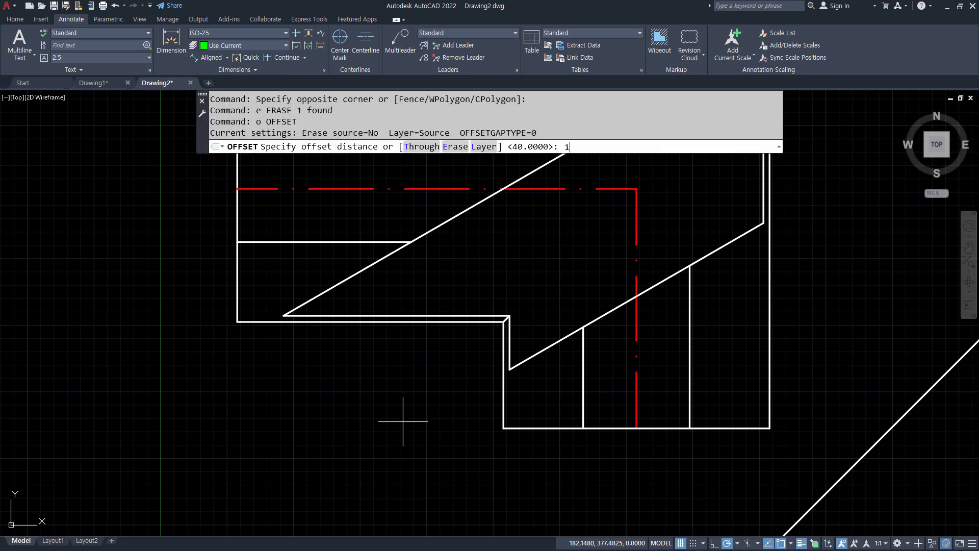
text(00)
key(Return)
click(546, 347)
click(540, 380)
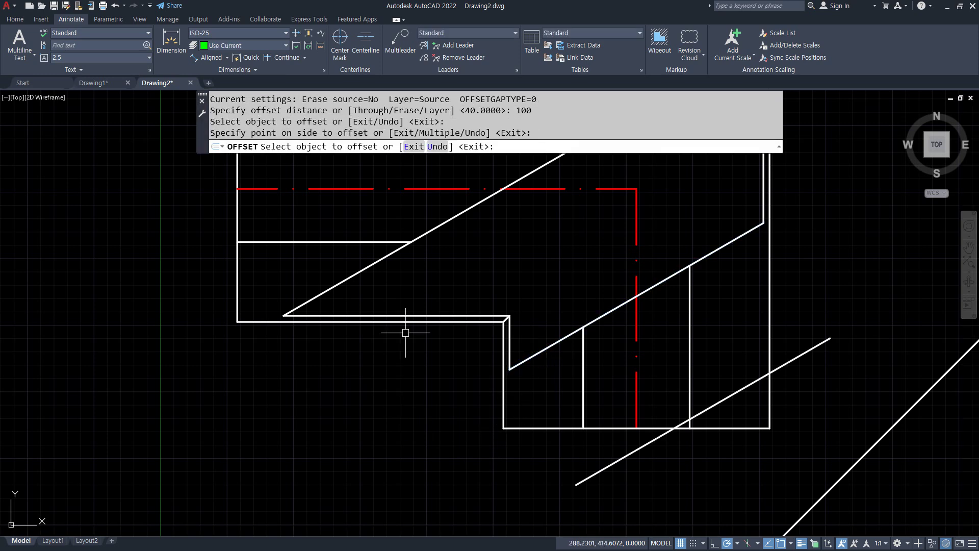
key(Return)
- Add an aligned dimension between the lower ends of the offset line and the original slanted line, placed outside the view's lower left
click(209, 58)
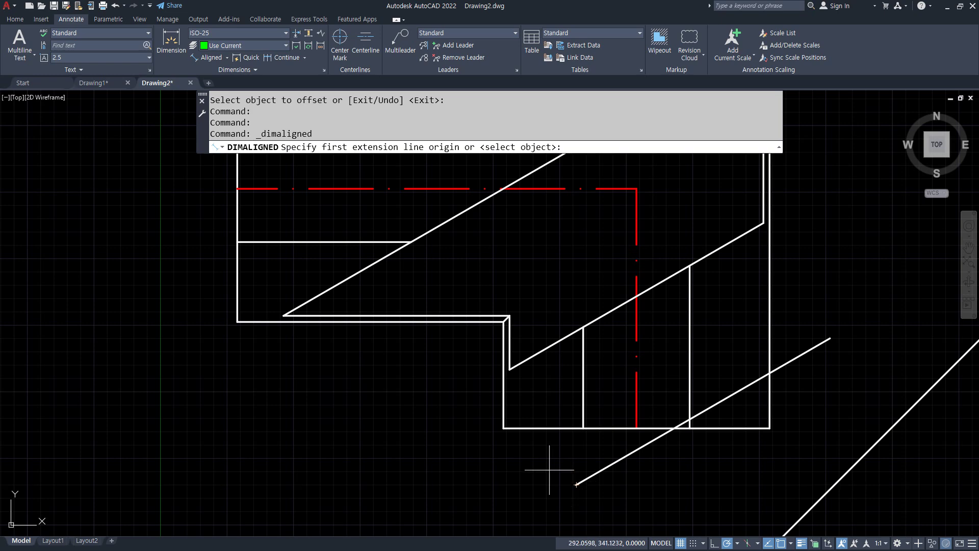
click(574, 483)
click(509, 372)
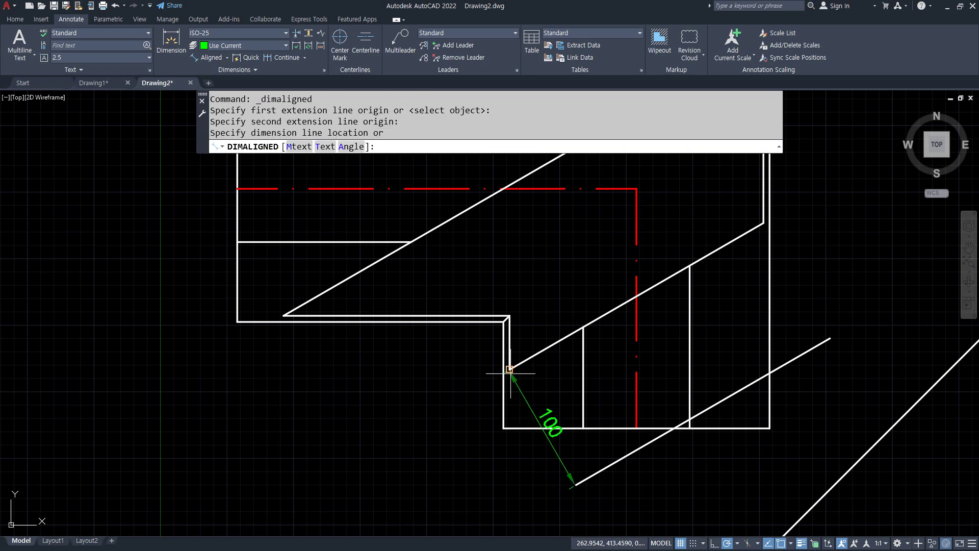
middle_drag(326, 443, 353, 404)
click(316, 416)
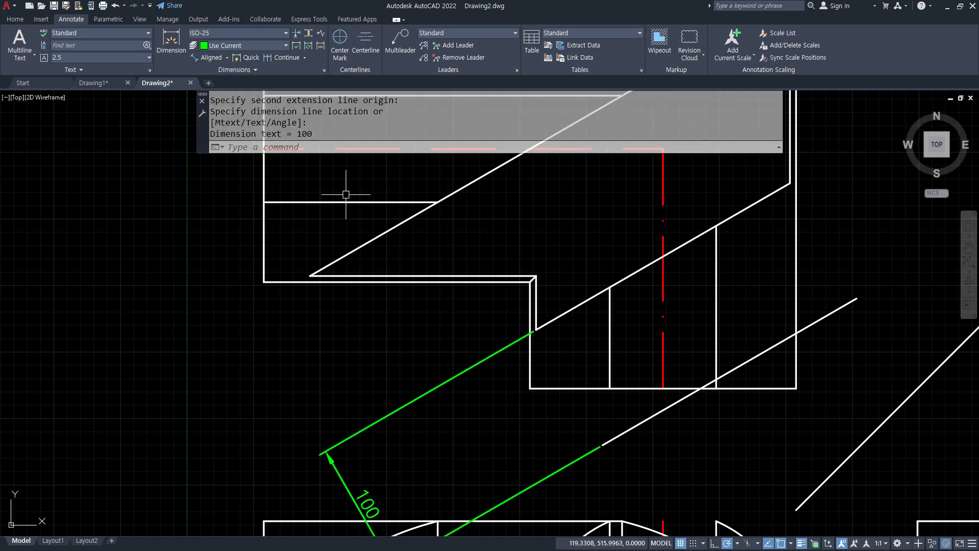
- Continue the aligned dimension to the long slanted line's lower corner and on to the horizontal centerline's left end
click(280, 57)
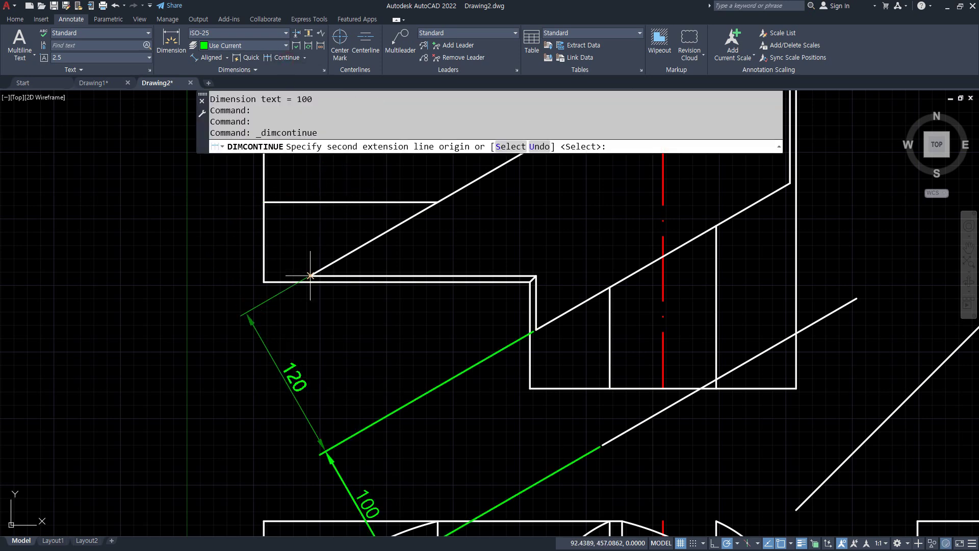
click(310, 275)
middle_drag(261, 213, 261, 266)
click(263, 201)
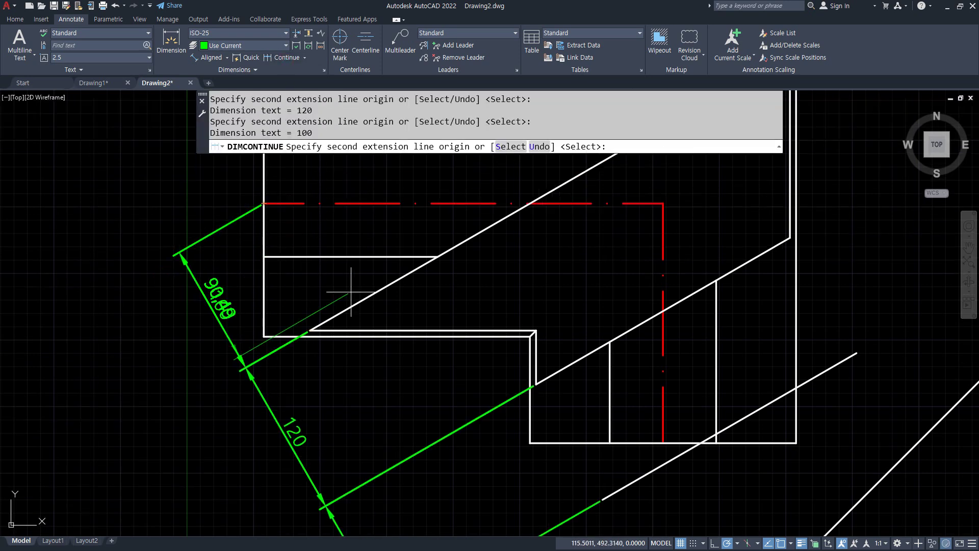
key(Escape)
- Erase the offset slanted line and the aligned dimension attached to it
mouse_move(440, 380)
middle_down()
mouse_move(405, 275)
mouse_move(426, 346)
middle_up()
click(542, 424)
click(524, 400)
text(e)
key(Return)
click(614, 423)
click(579, 417)
text(e)
key(Return)
- Delete the two continued dimensions outside the top view's left side
middle_drag(324, 249, 341, 296)
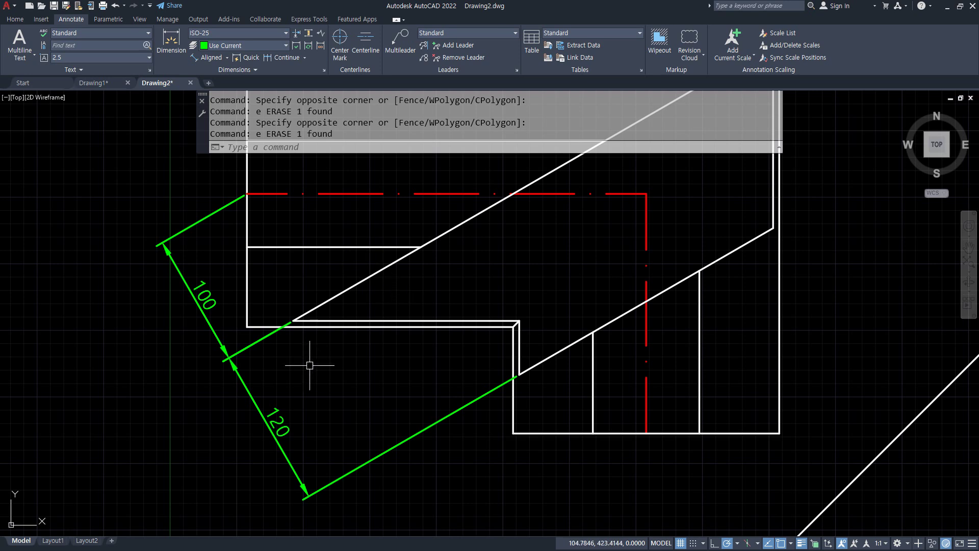
key(Escape)
key(Escape)
key(Escape)
click(231, 335)
click(127, 424)
key(Delete)
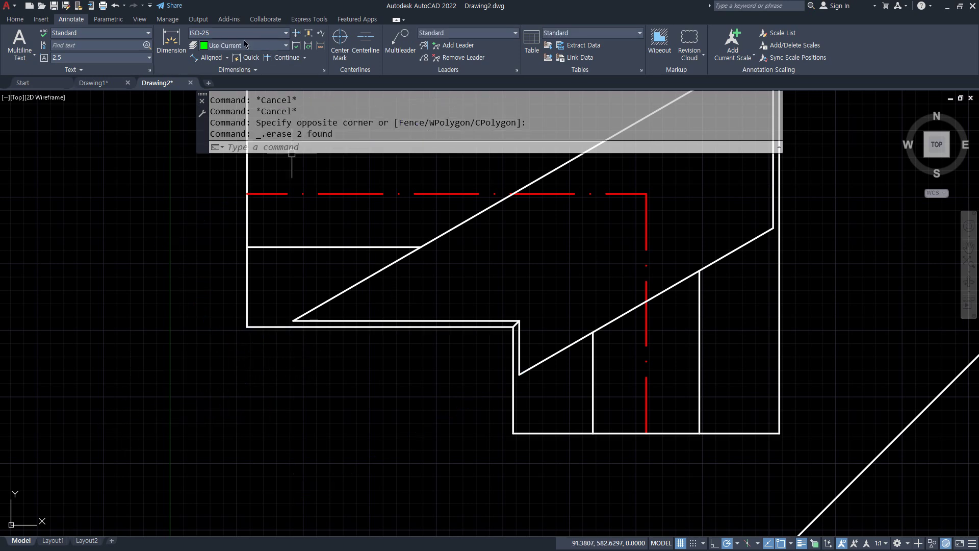
- Add a linear dimension rotated 30 degrees from the horizontal centerline's left end to the long slanted line's lower corner, placed outside the view
click(228, 59)
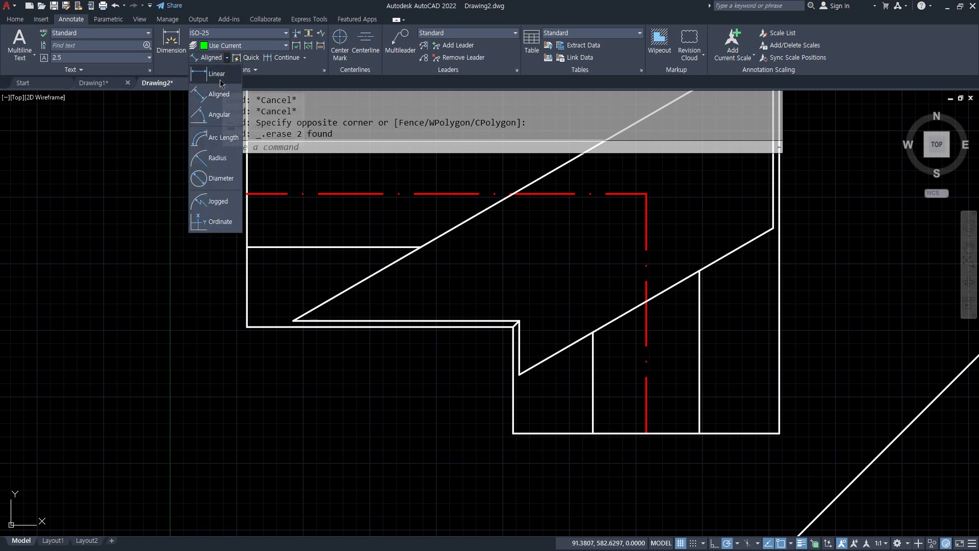
click(209, 119)
click(247, 194)
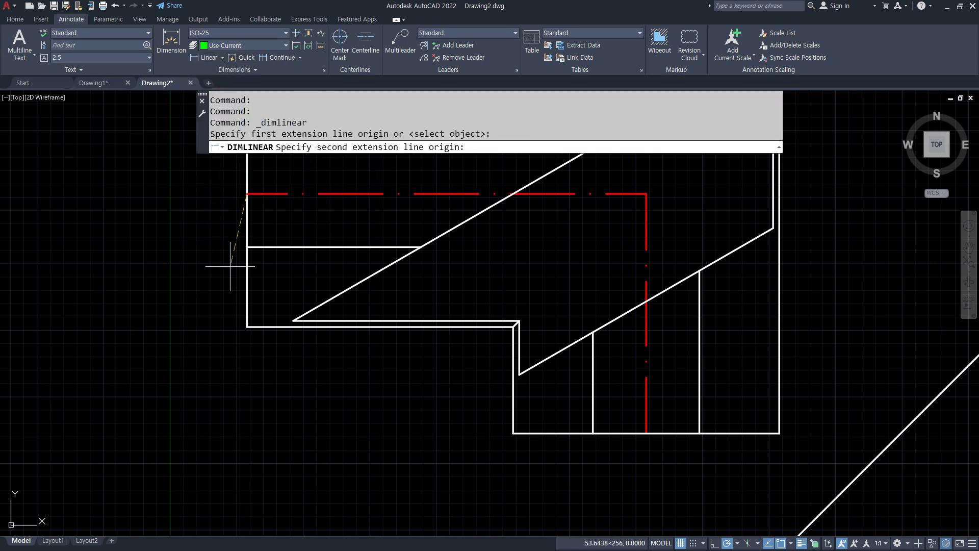
click(293, 320)
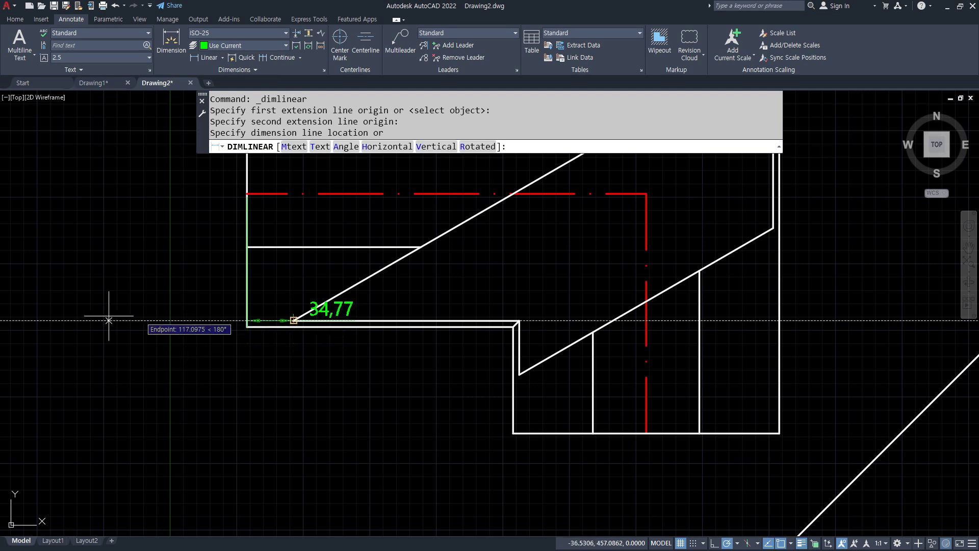
click(478, 147)
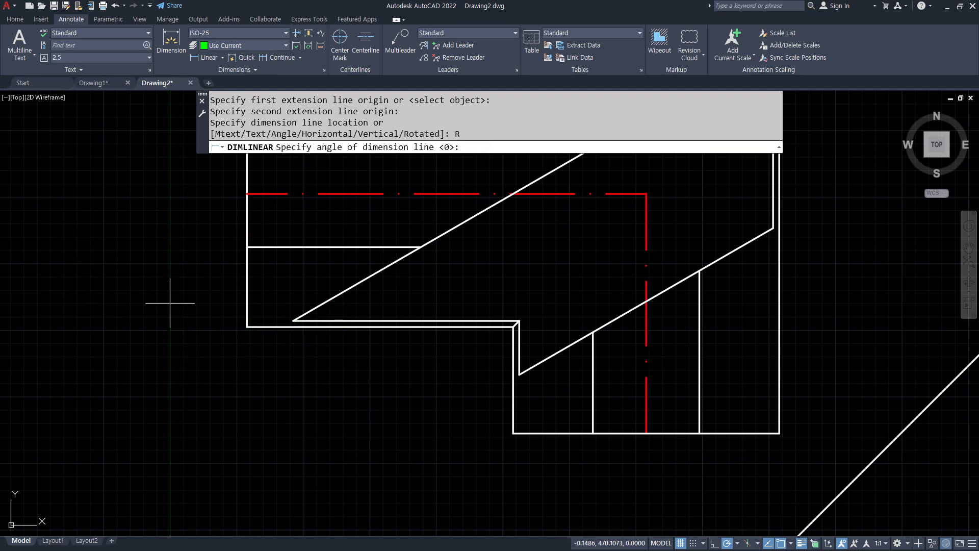
text(30)
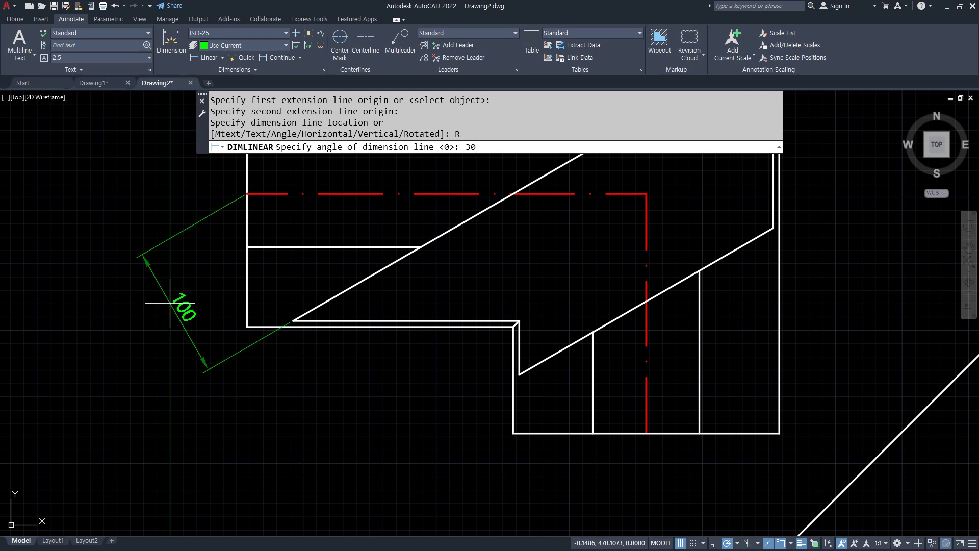
key(Return)
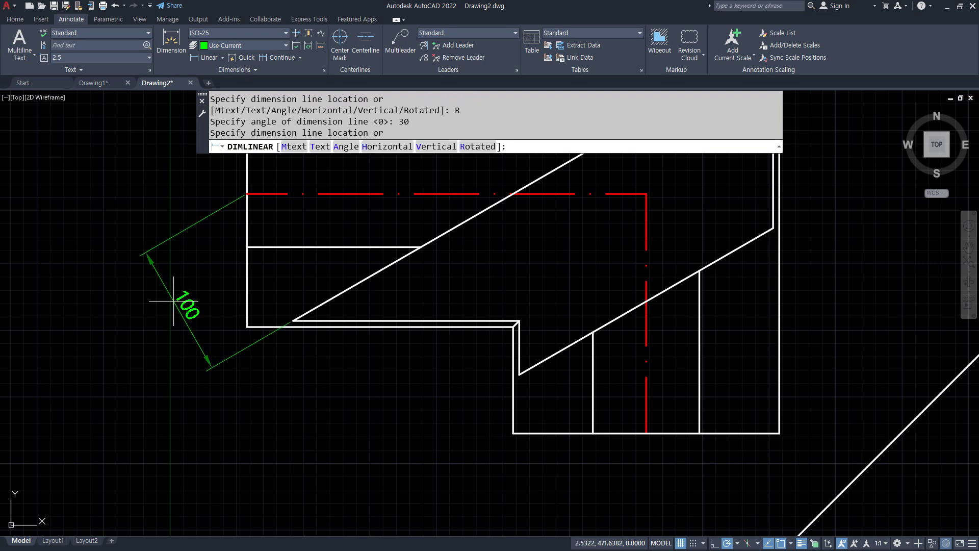
click(174, 301)
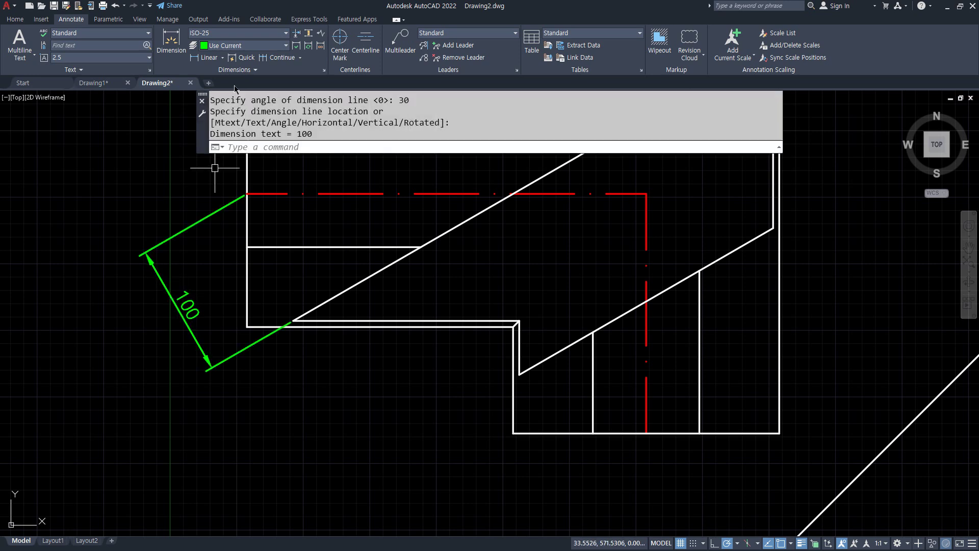
- Add a linear dimension rotated 30 degrees between the two slanted lines' lower corners, lined up with the first rotated dimension's lower arrow
click(206, 59)
click(294, 321)
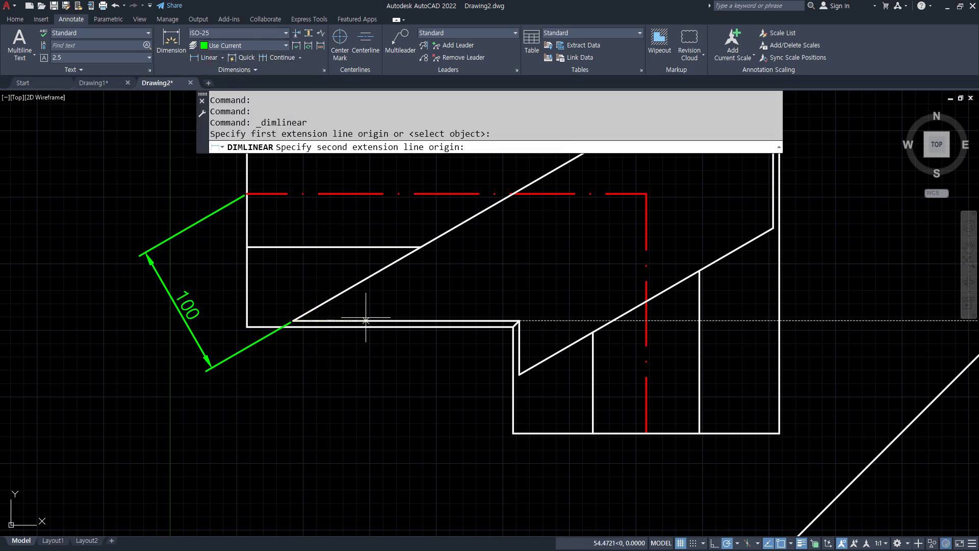
click(519, 375)
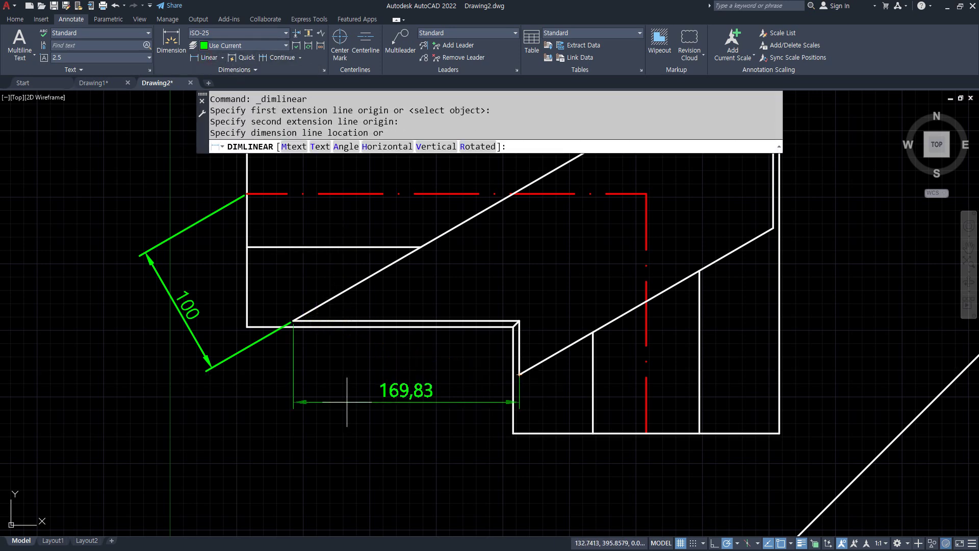
click(479, 147)
text(30)
key(Return)
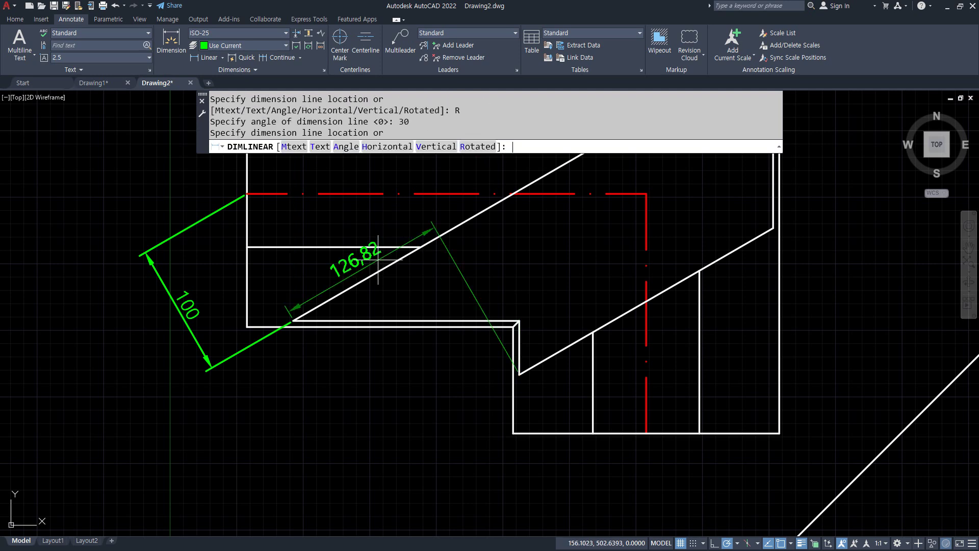
click(212, 367)
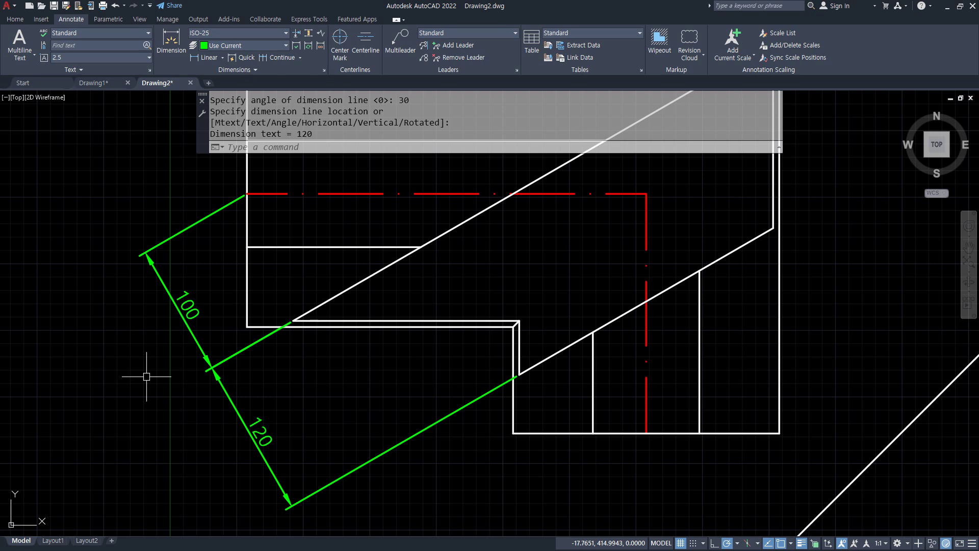
- Add an angular dimension between the horizontal centerline and the long slanted line, placed in the acute angle right of their intersection
click(222, 58)
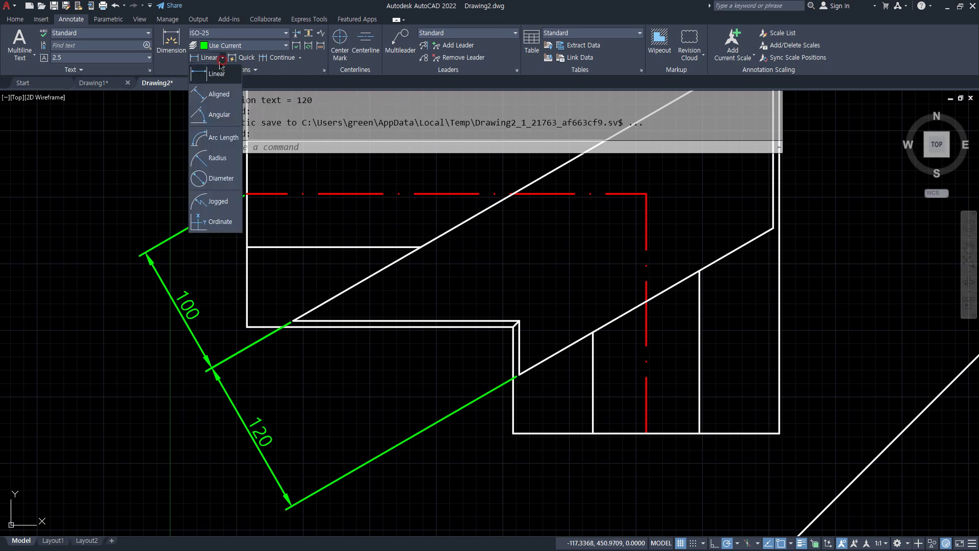
click(219, 120)
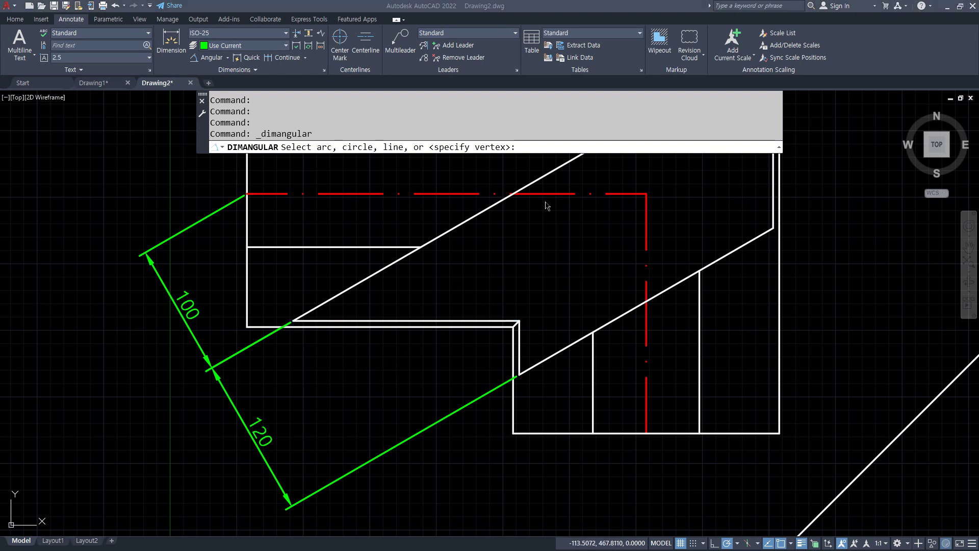
middle_drag(559, 234, 507, 337)
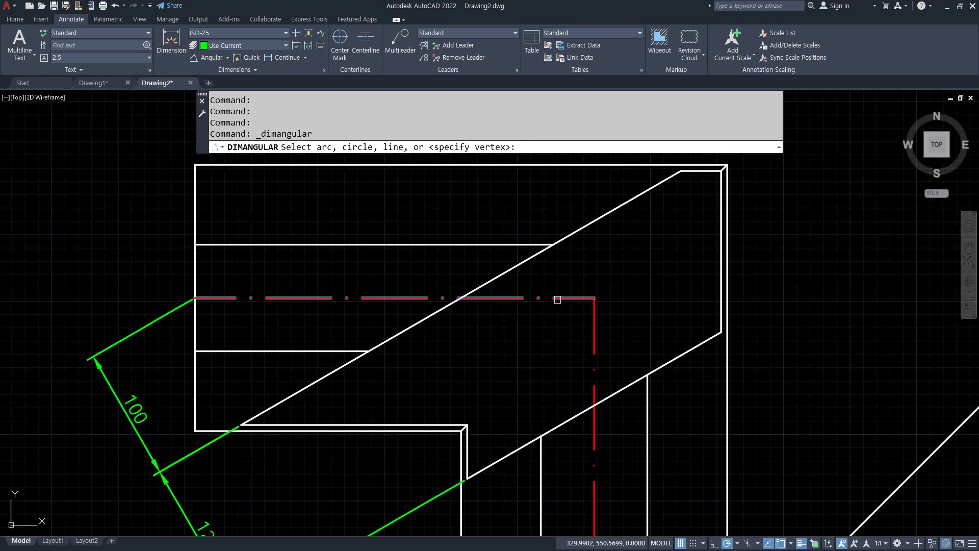
click(558, 299)
click(525, 260)
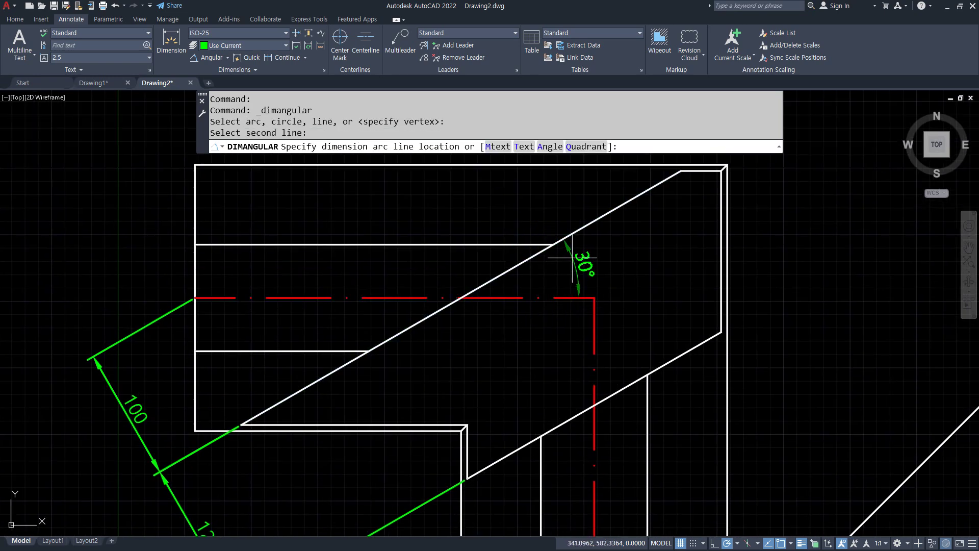
scroll(528, 268, up, 4)
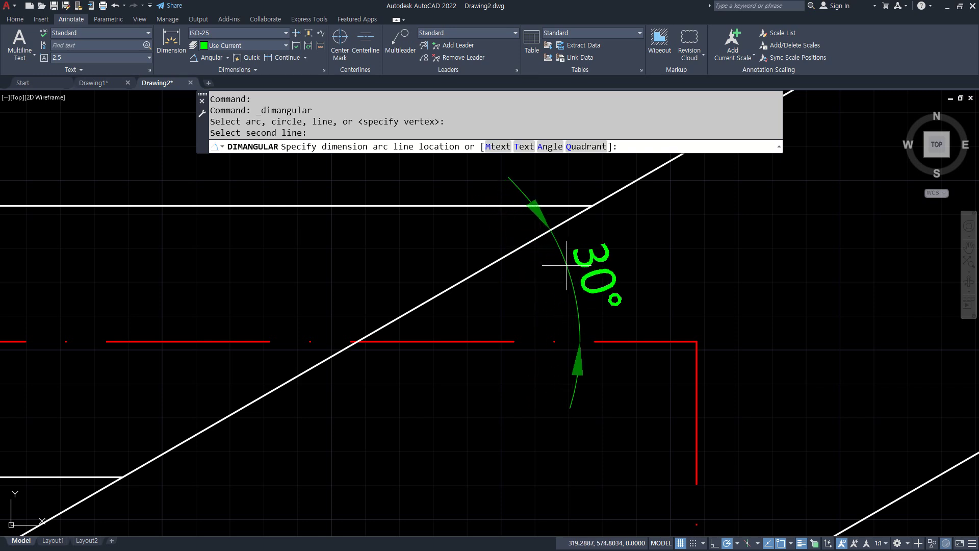
click(638, 255)
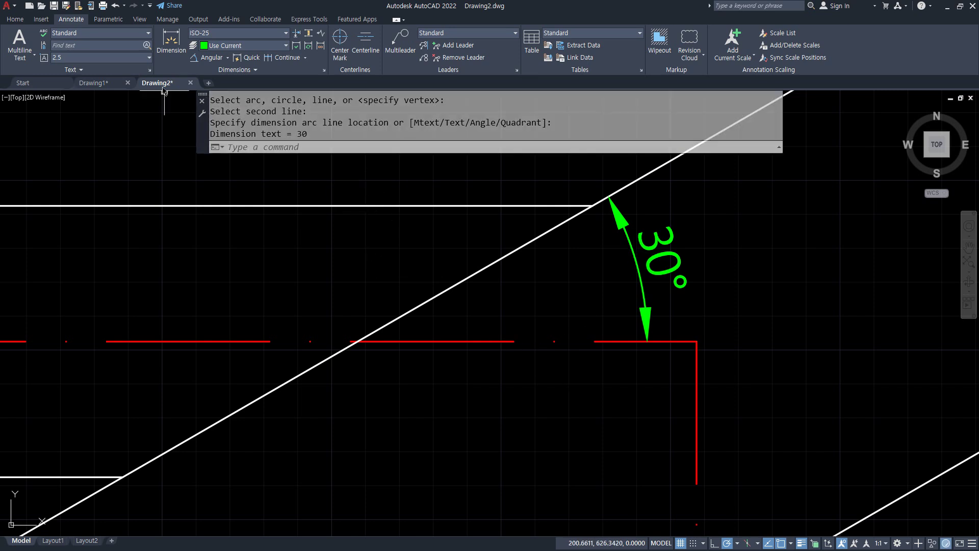
- Add an angular dimension for the obtuse angle above the centerline, between it and the long slanted line
click(209, 58)
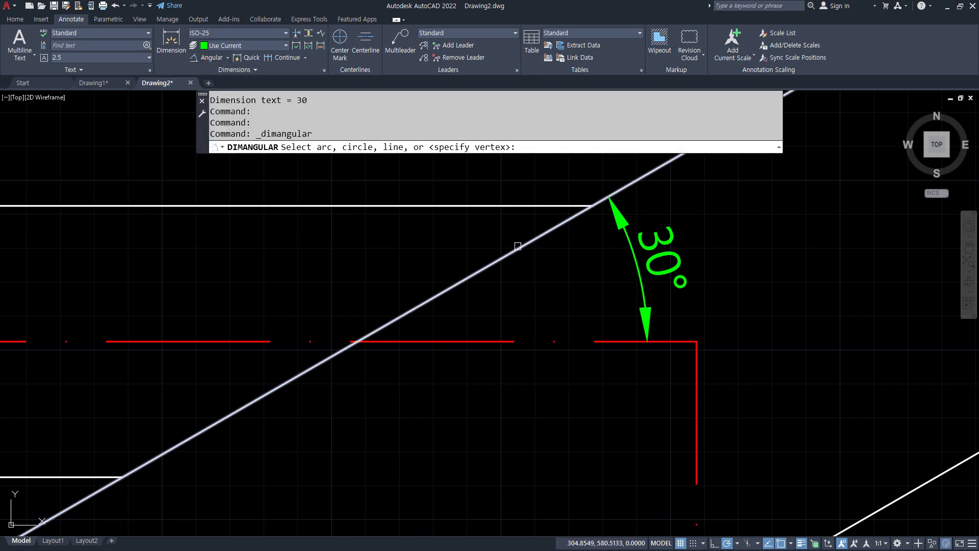
click(516, 249)
click(516, 341)
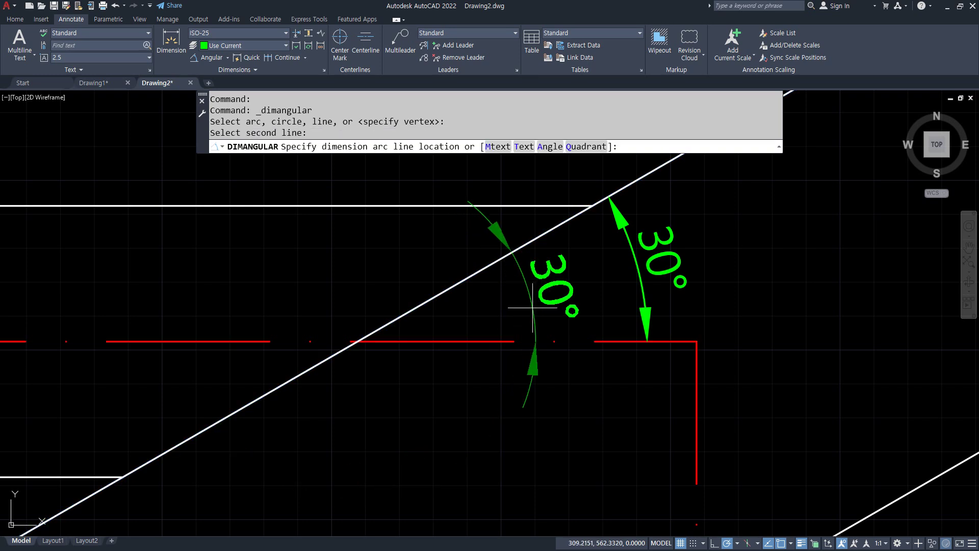
click(447, 249)
- Add an angular dimension for the acute angle below the centerline, left of its intersection with the long slanted line
key(Return)
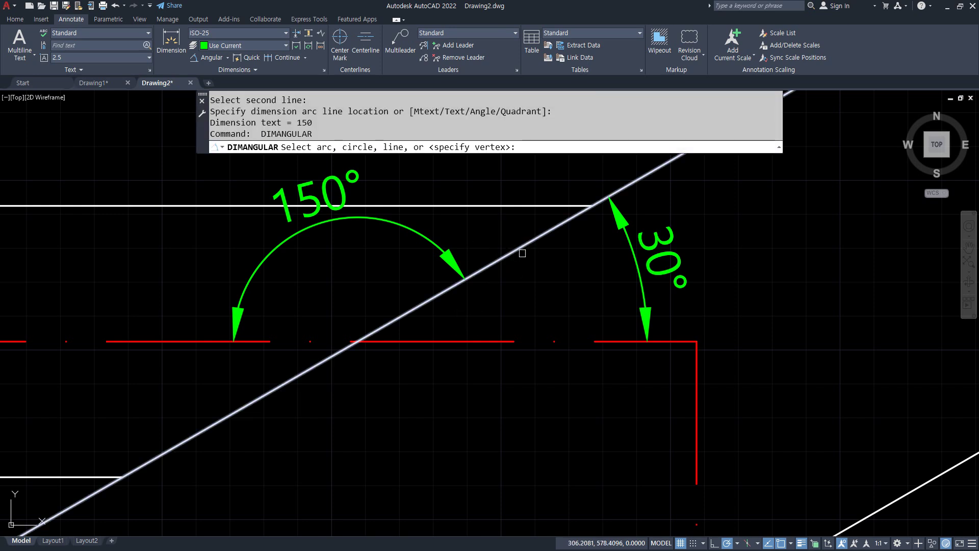
click(525, 247)
click(586, 341)
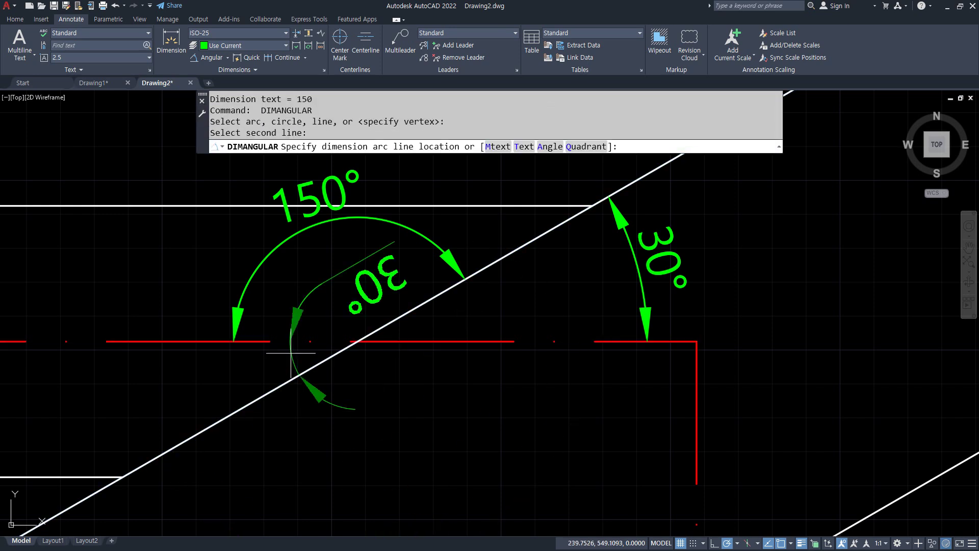
click(133, 372)
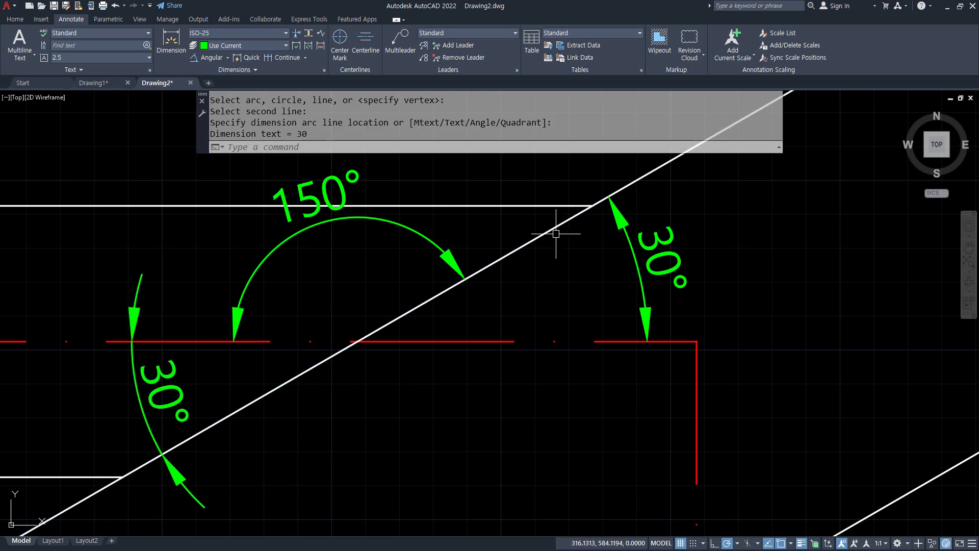
- Add an angular dimension for the obtuse angle below the centerline, between it and the long slanted line
click(209, 57)
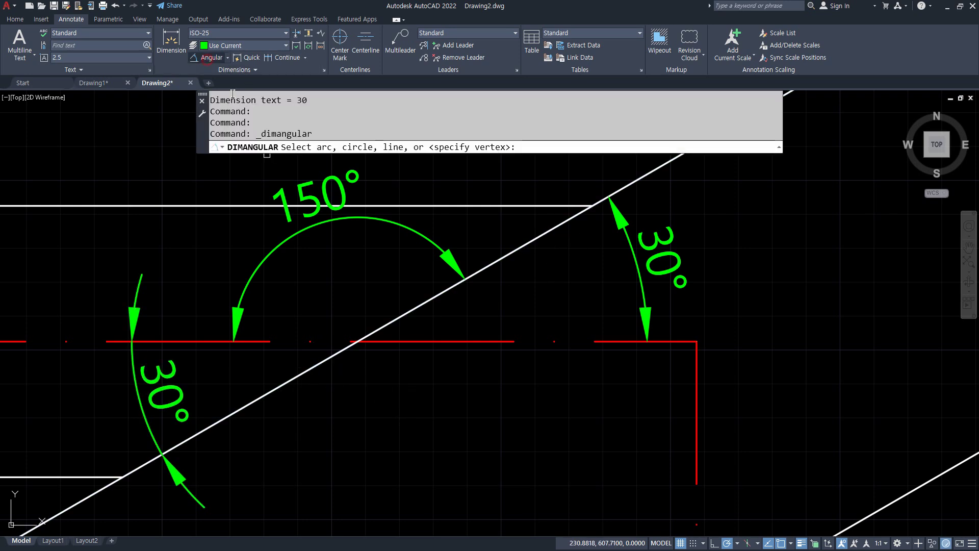
click(515, 249)
click(591, 341)
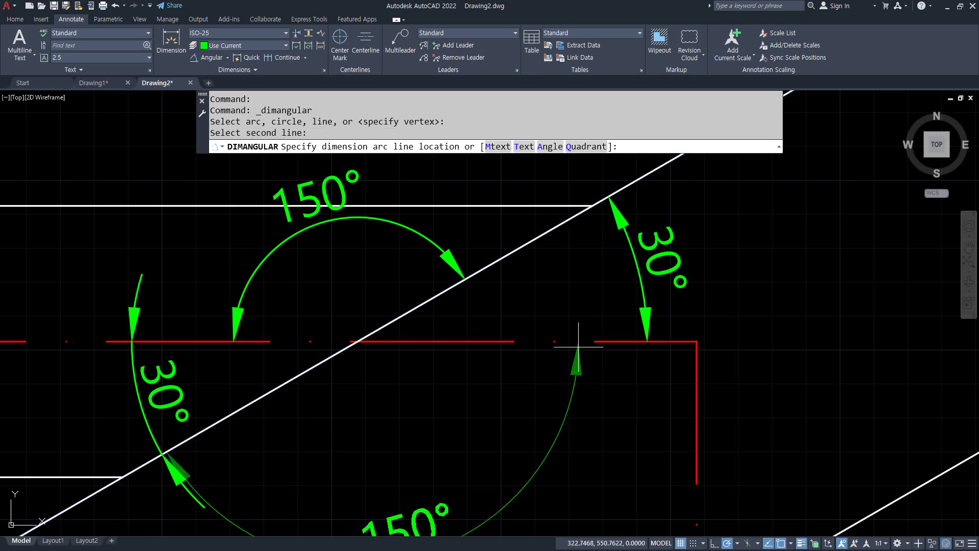
click(466, 390)
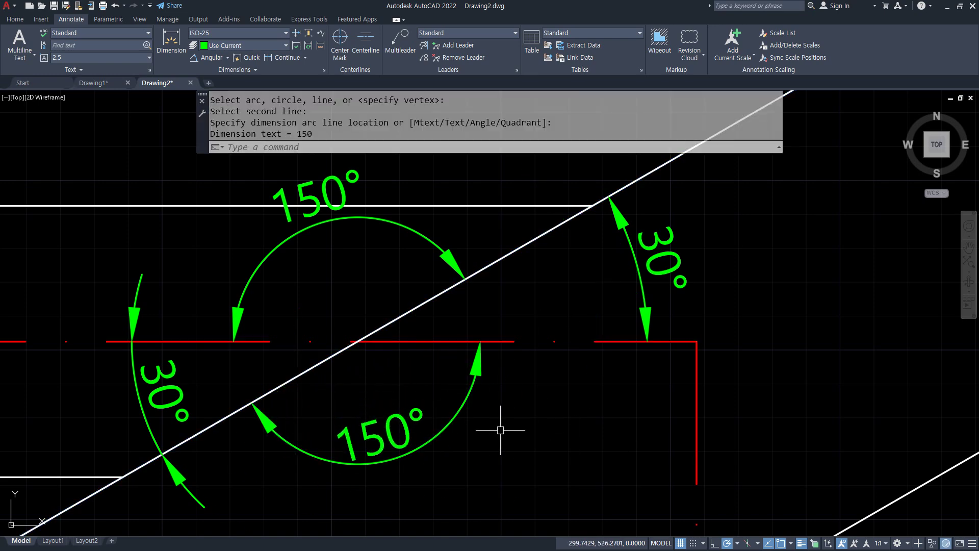
scroll(503, 426, down, 2)
middle_drag(508, 419, 564, 372)
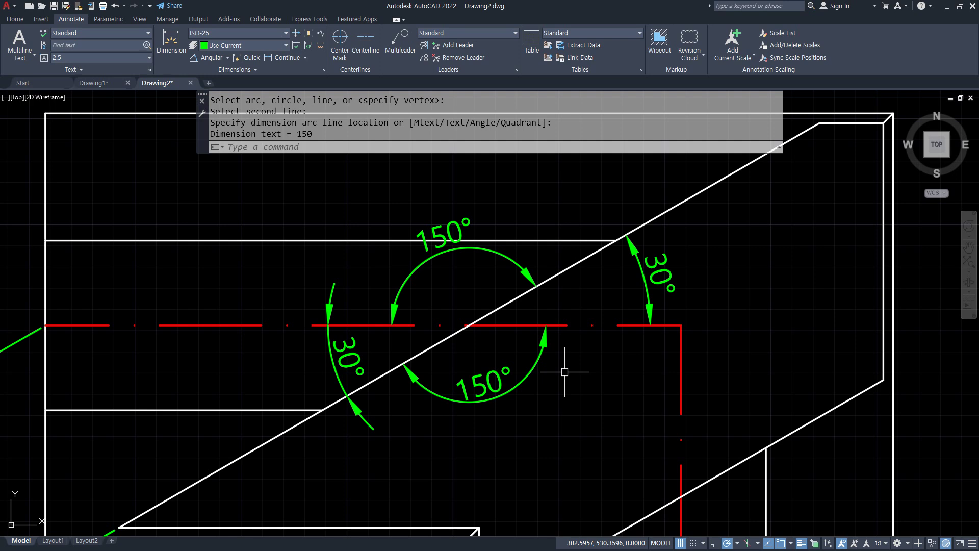
- Erase the three extra angular dimensions around the intersection, keeping only the acute one right of it
click(413, 269)
click(444, 401)
click(350, 378)
key(Delete)
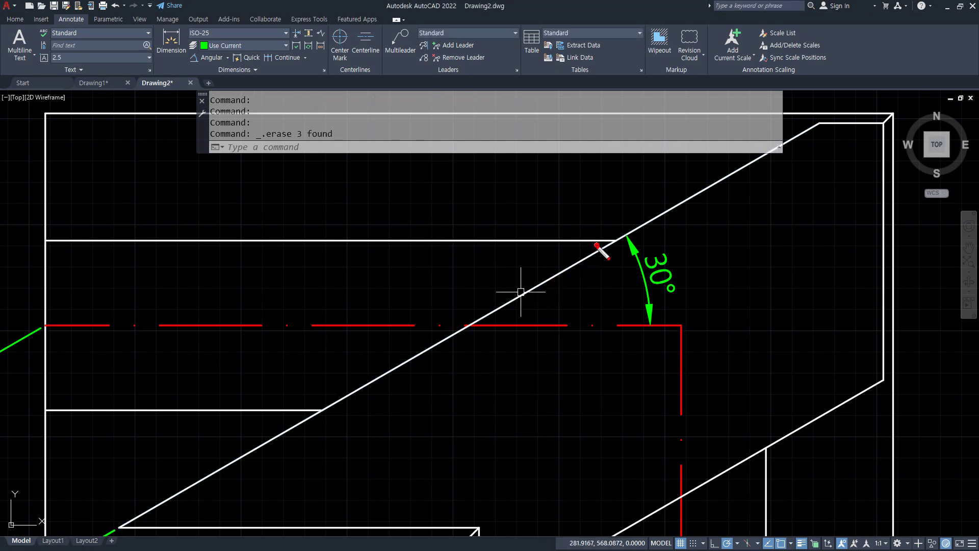
drag(596, 245, 539, 281)
drag(534, 327, 606, 326)
mouse_move(563, 277)
mouse_down()
mouse_move(396, 351)
mouse_move(558, 333)
mouse_up()
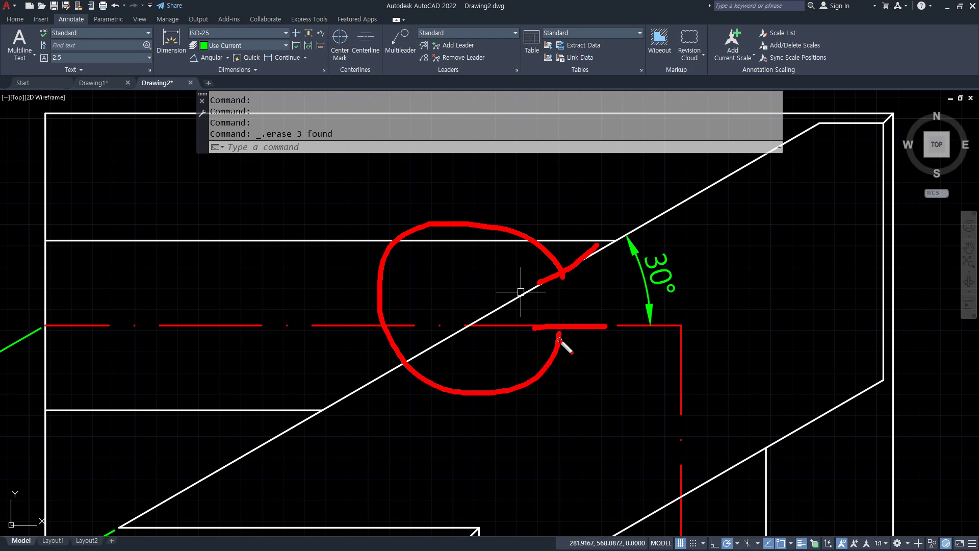
key(Escape)
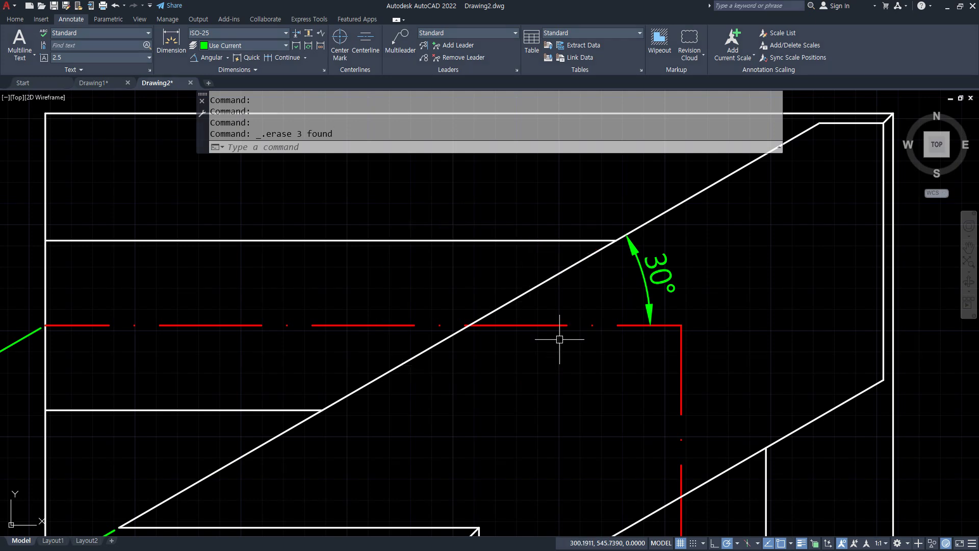
- Add a vertex-based angular dimension for the reflex angle between the long slanted line and the centerline, with the vertex at their intersection
click(196, 58)
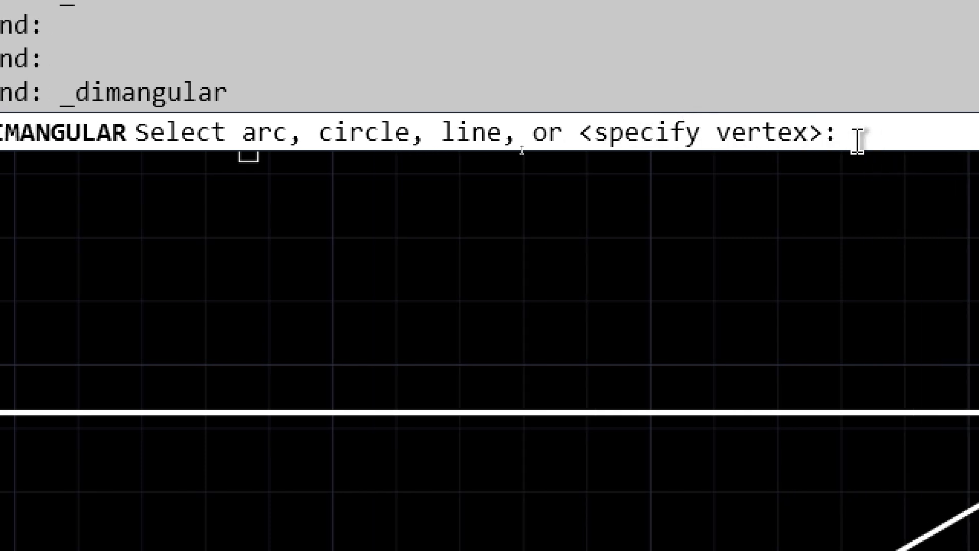
key(Return)
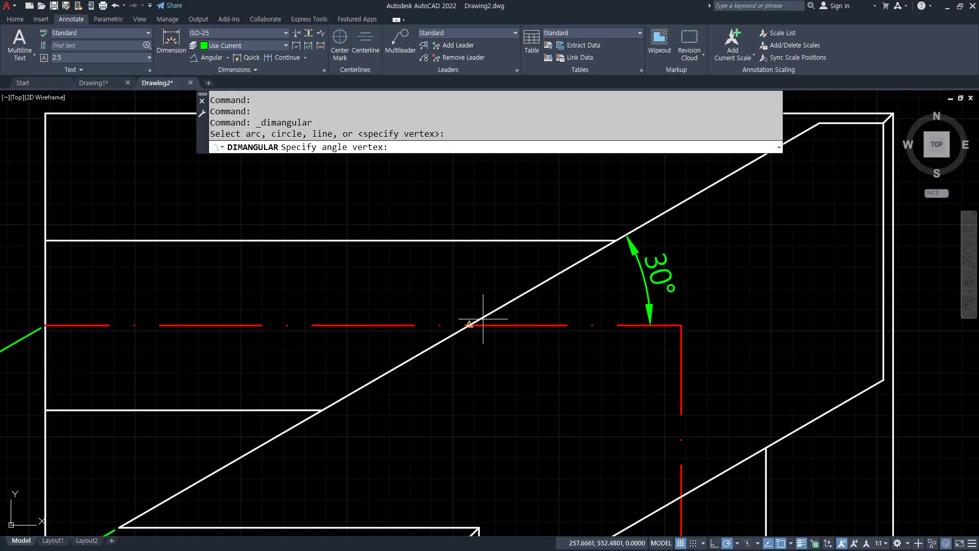
click(469, 324)
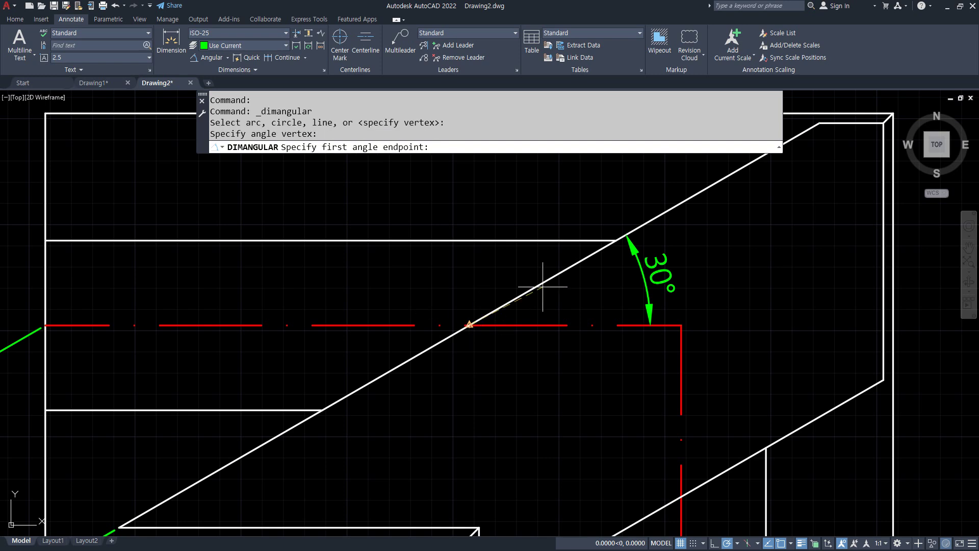
click(616, 240)
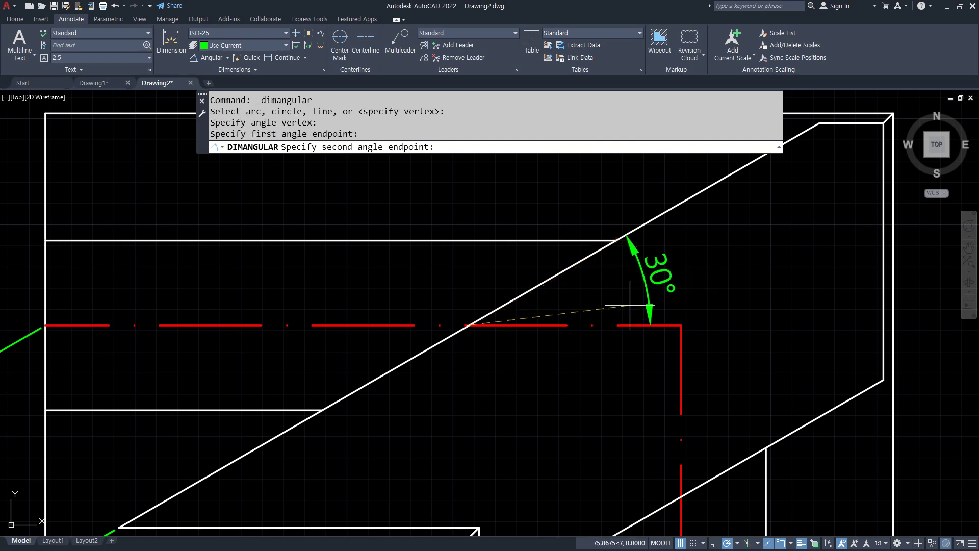
click(650, 325)
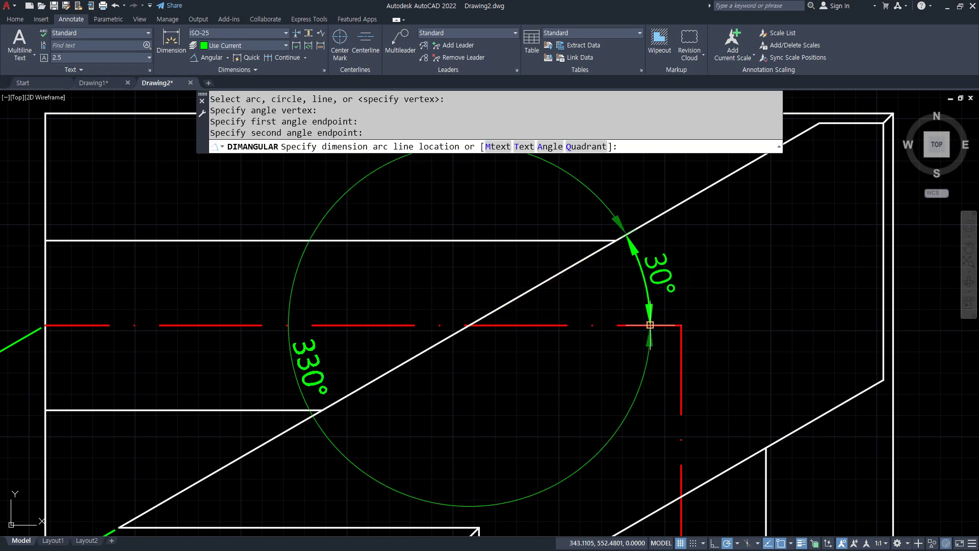
click(650, 353)
drag(478, 331, 474, 326)
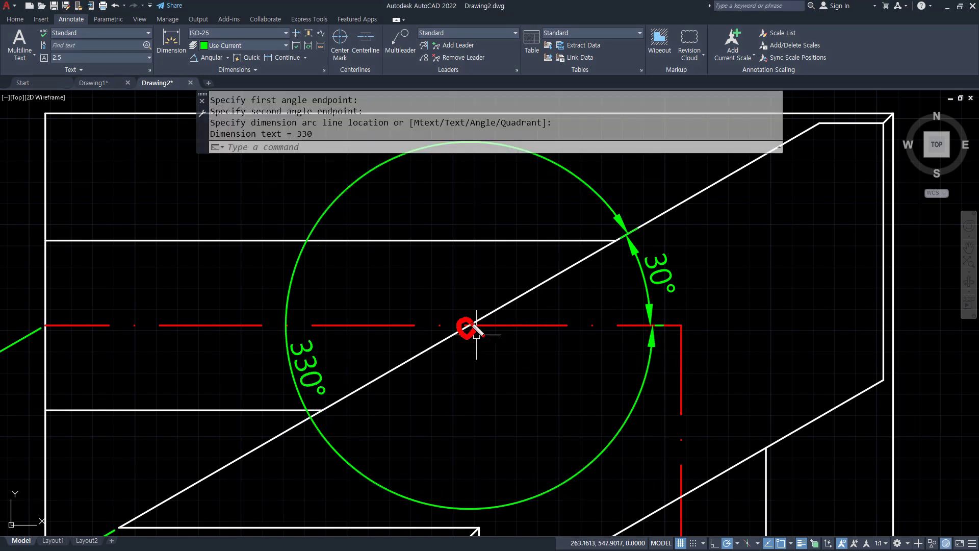
drag(622, 243, 625, 240)
drag(653, 338, 652, 337)
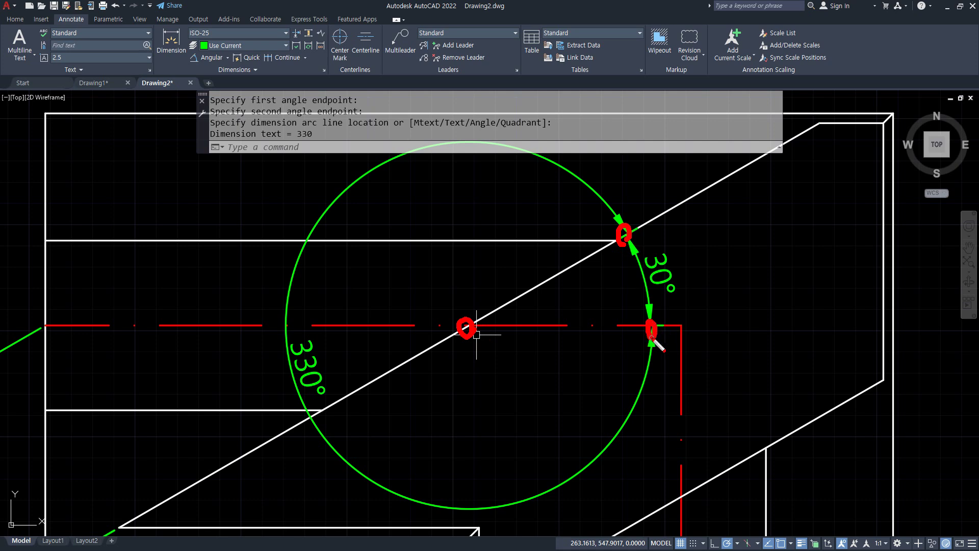
key(Escape)
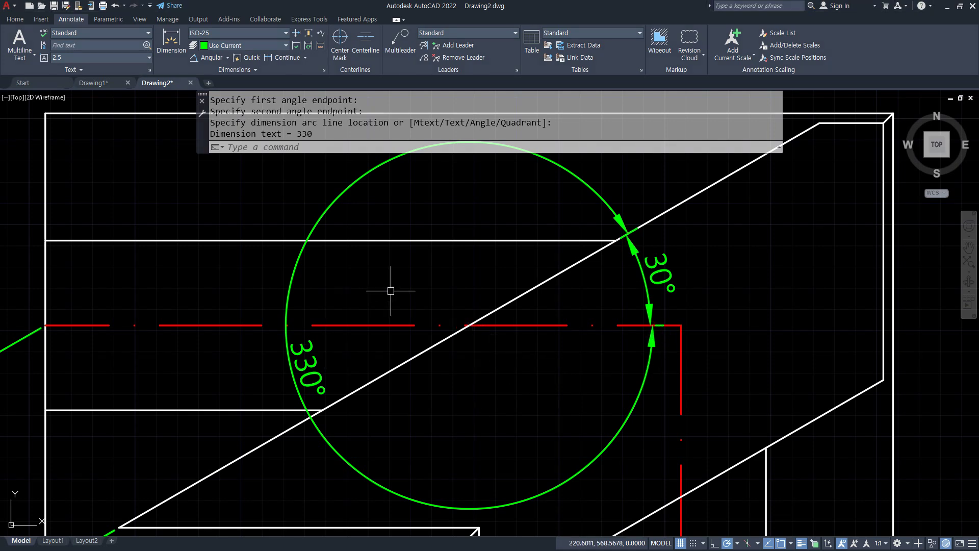
click(235, 58)
key(Escape)
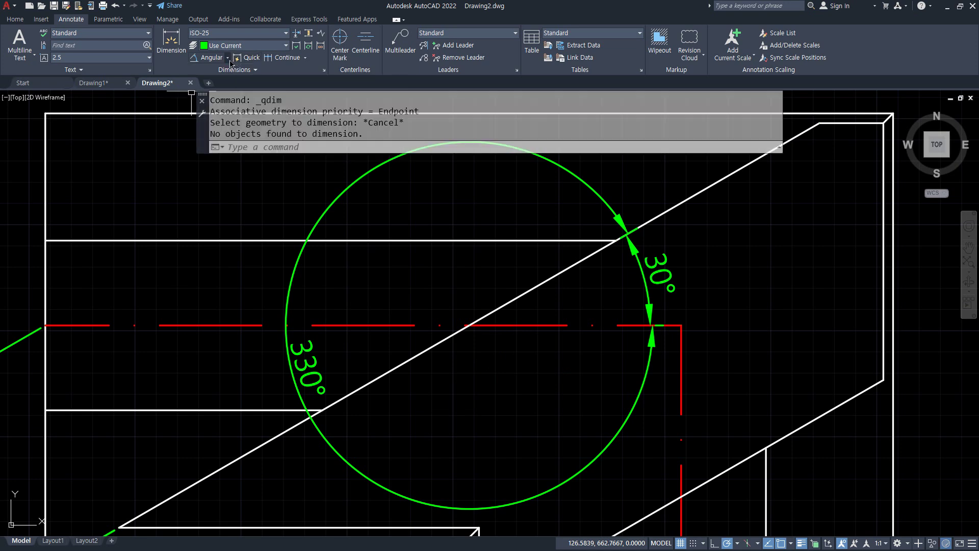
- Switch to Drawing1 and show the empty area beside the grid of squares
click(227, 57)
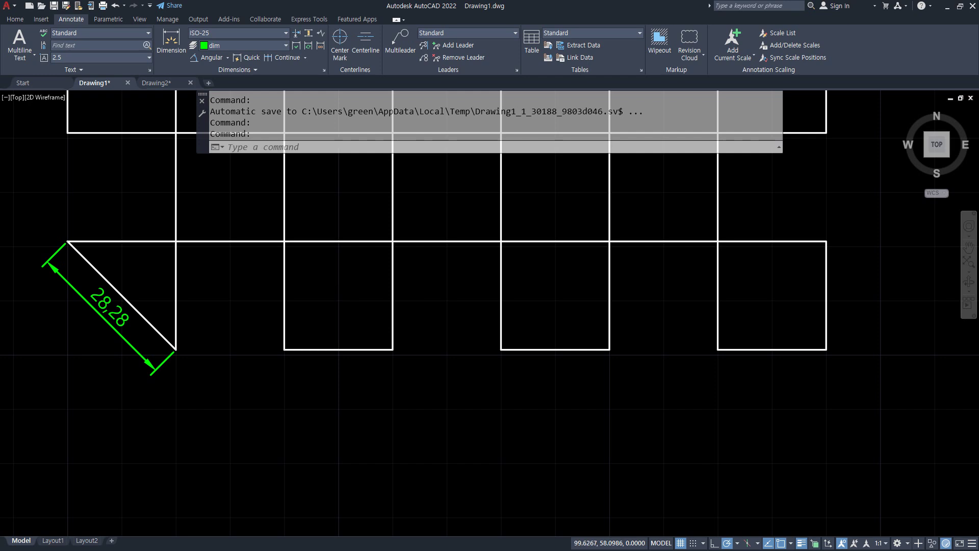
scroll(393, 295, down, 3)
scroll(321, 361, up, 5)
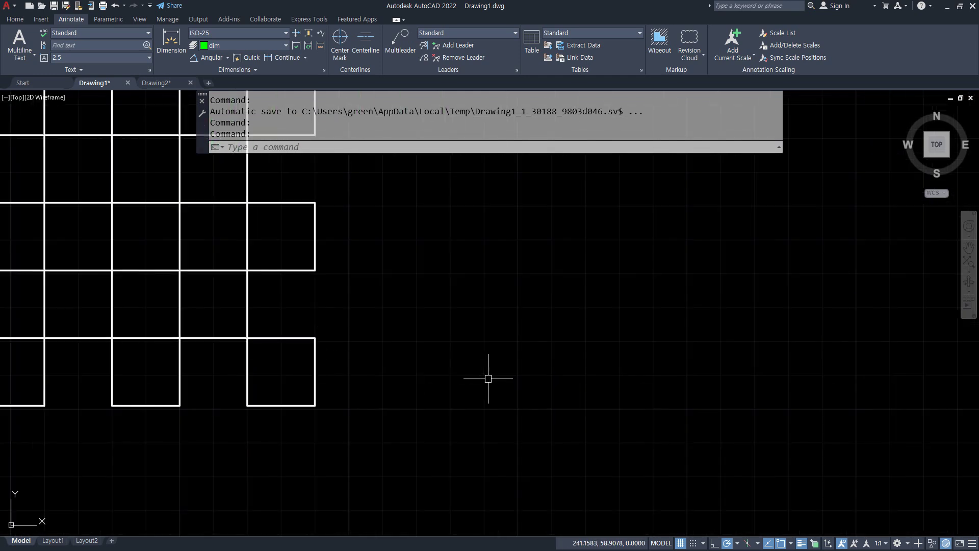
scroll(490, 376, up, 2)
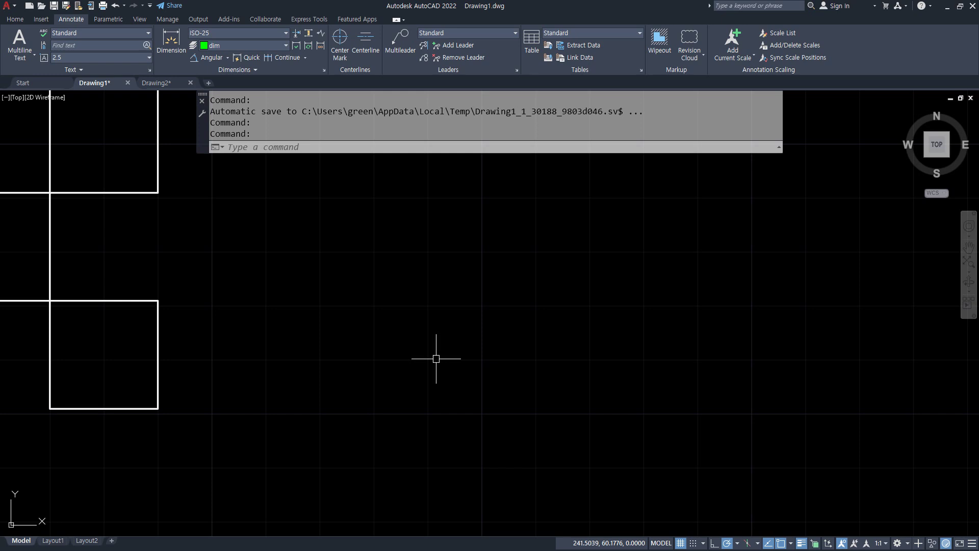
text(xl)
key(Return)
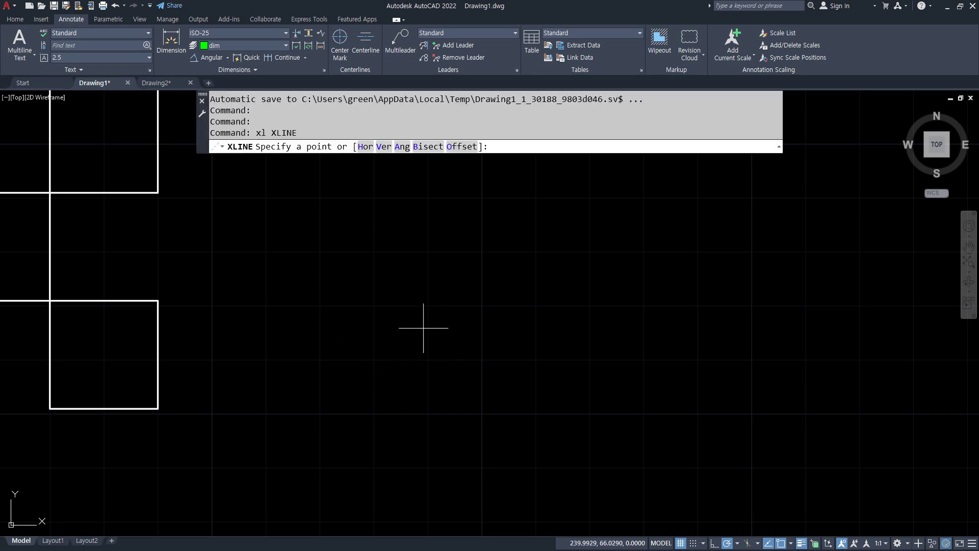
scroll(371, 332, down, 4)
key(Escape)
scroll(303, 342, up, 4)
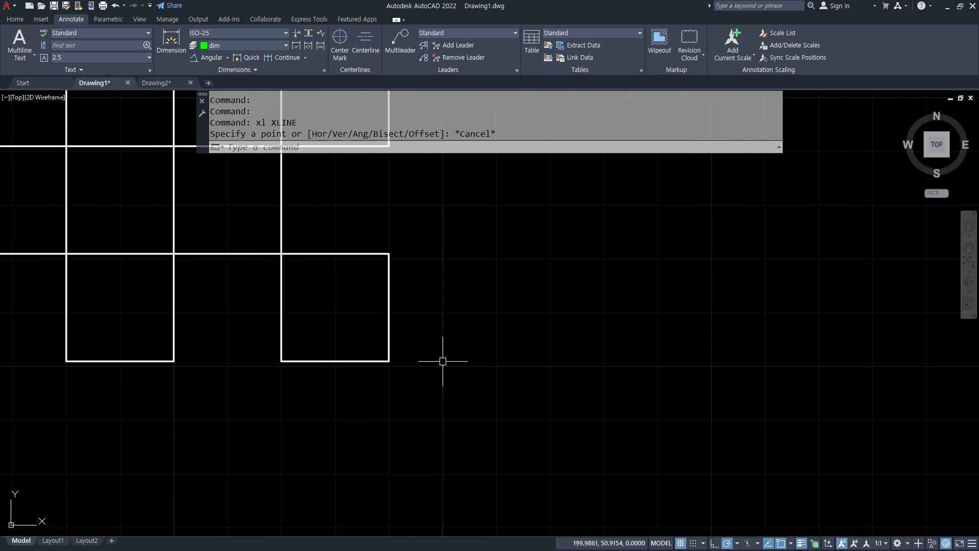
- Draw a circle of radius 50 to the right of the grid, its center level with the grid's bottom edge
text(c)
key(Return)
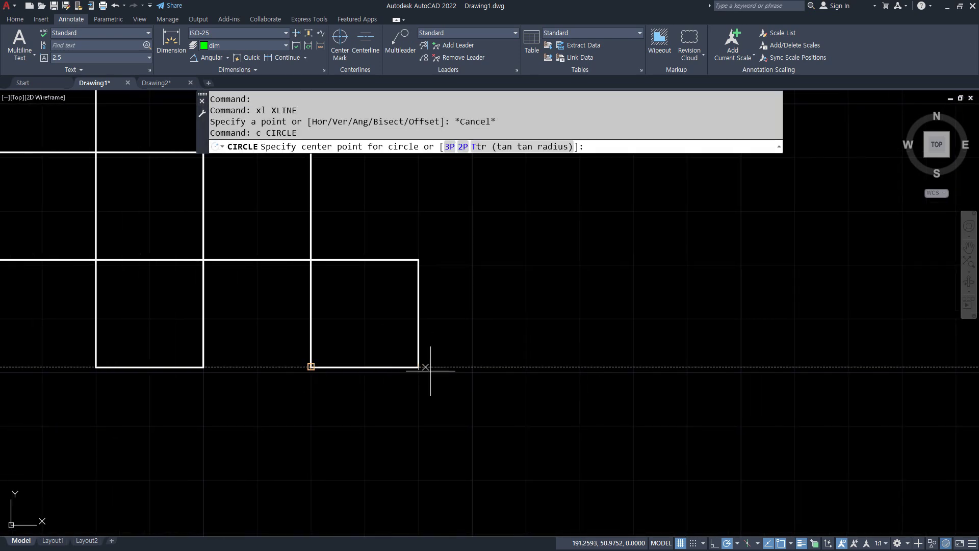
middle_drag(787, 367, 493, 367)
click(623, 367)
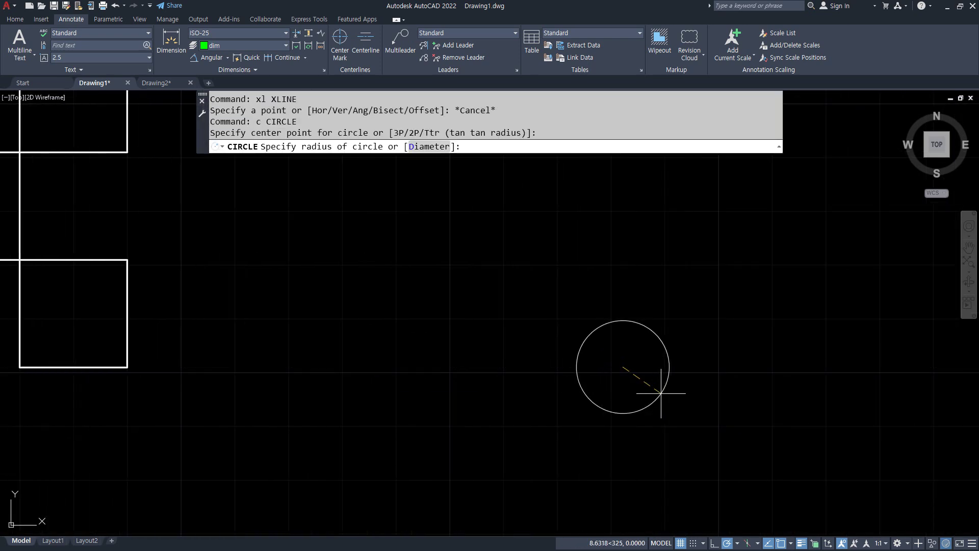
text(50)
key(Return)
scroll(659, 393, down, 4)
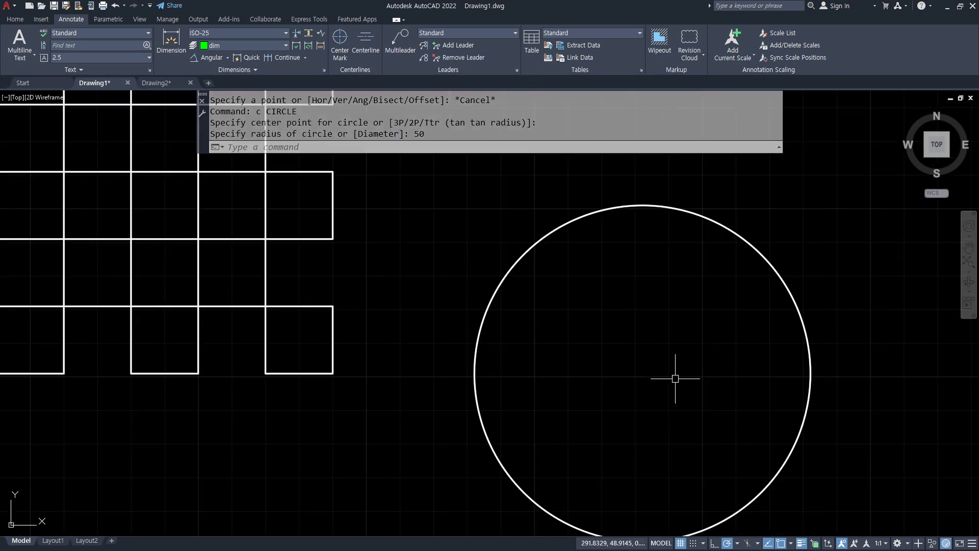
- Draw connected lines from the circle's right quadrant to its center and out to the circumference at 120°, using 30° polar tracking
scroll(583, 381, up, 1)
text(l)
key(Return)
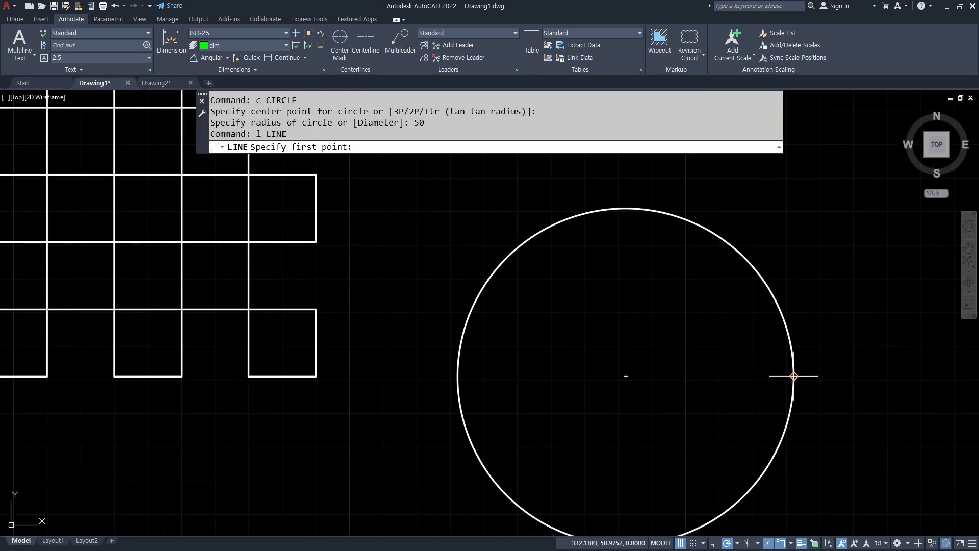
click(794, 376)
click(626, 376)
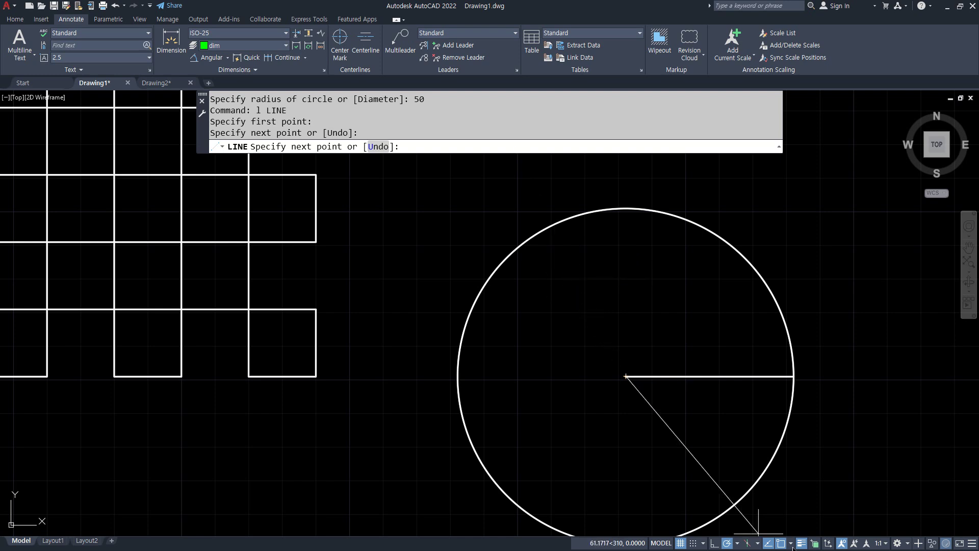
click(737, 541)
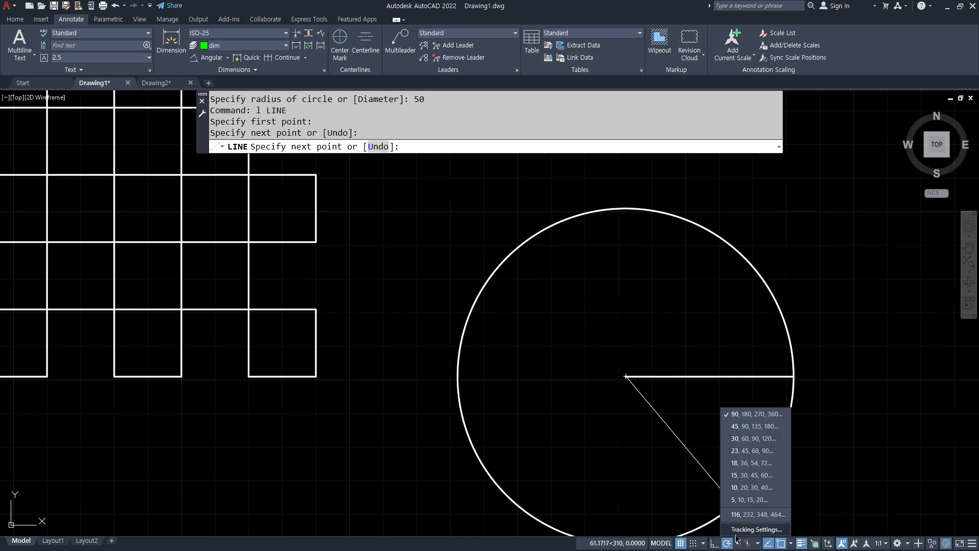
click(740, 441)
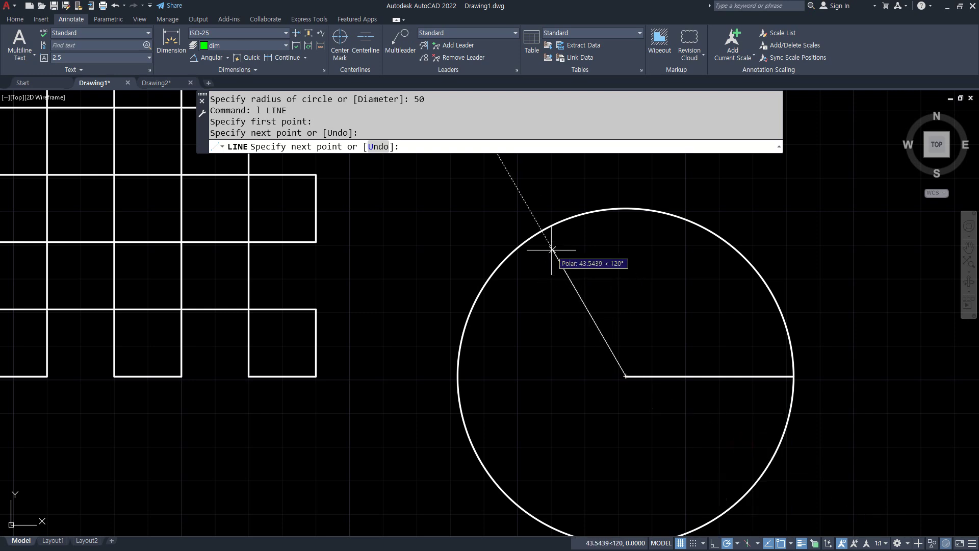
click(542, 231)
key(Return)
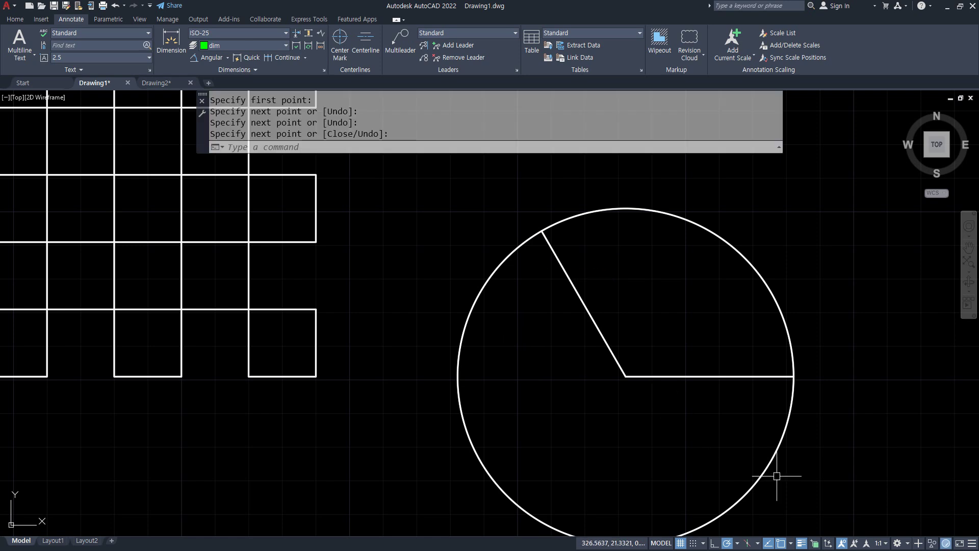
- Trim away the circle's larger arc outside the two radius lines to leave a 120° sector
text(tr)
key(Return)
click(775, 459)
key(Return)
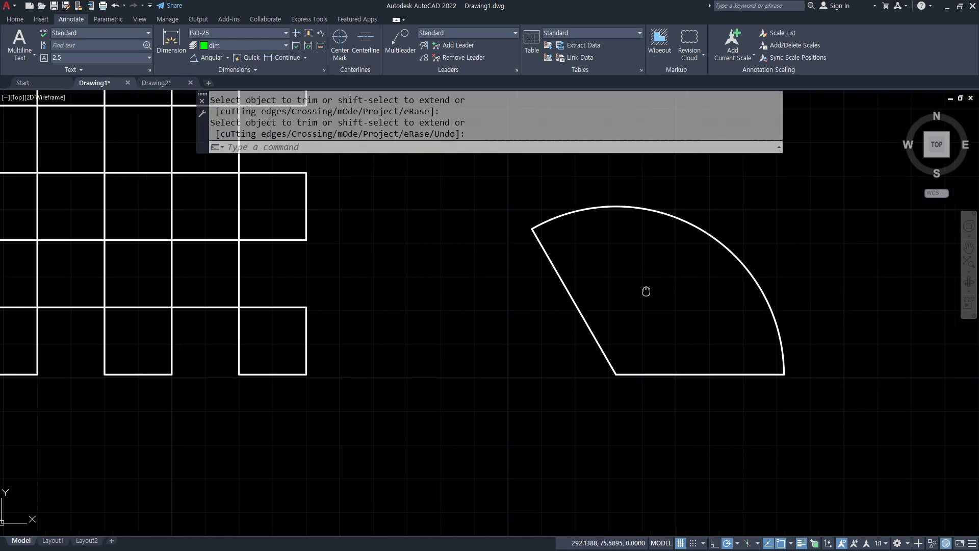
- Erase the 120° angular dimension and the R50 radius dimension from the sector
middle_drag(644, 289, 547, 307)
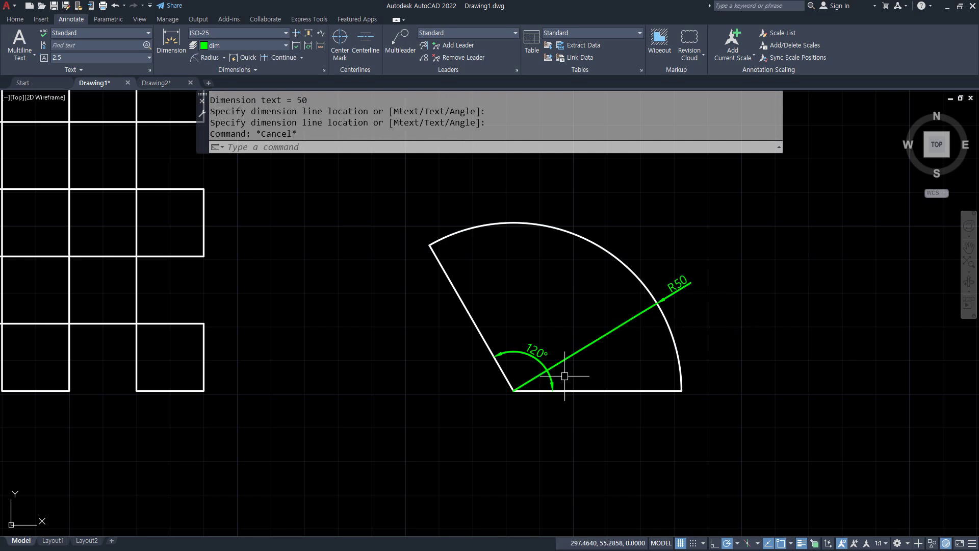
click(563, 378)
click(527, 347)
text(e)
key(Return)
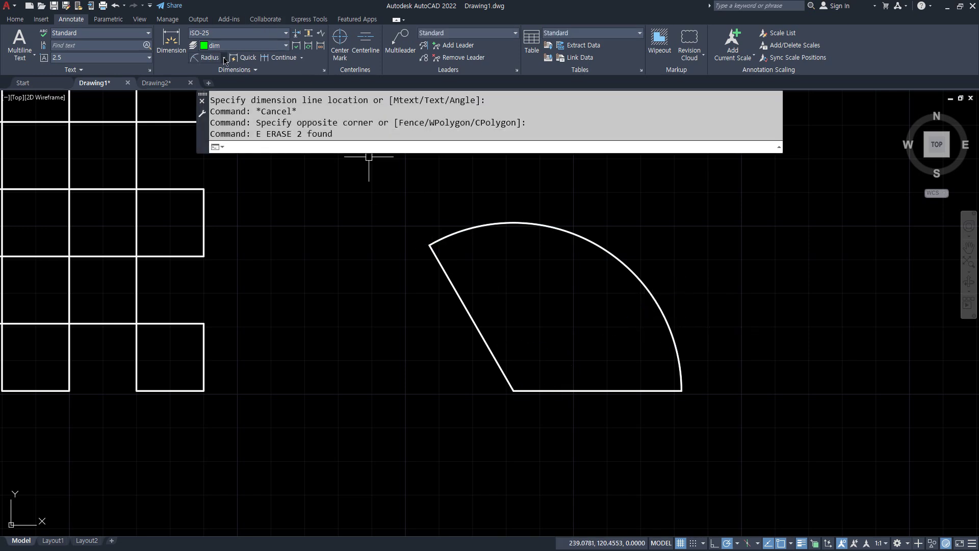
- Examine the available dimension types and the arc creation methods, including Center, Start, Length
click(226, 59)
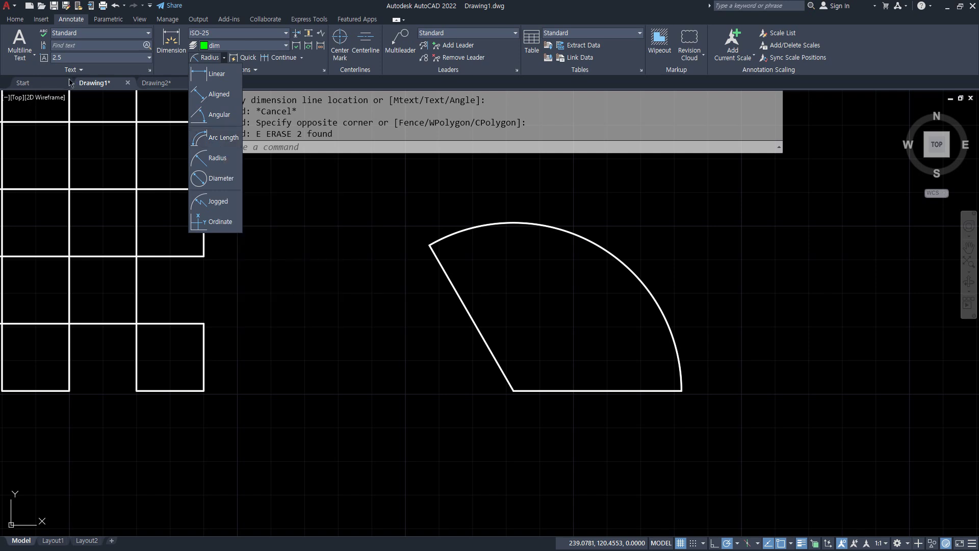
click(13, 20)
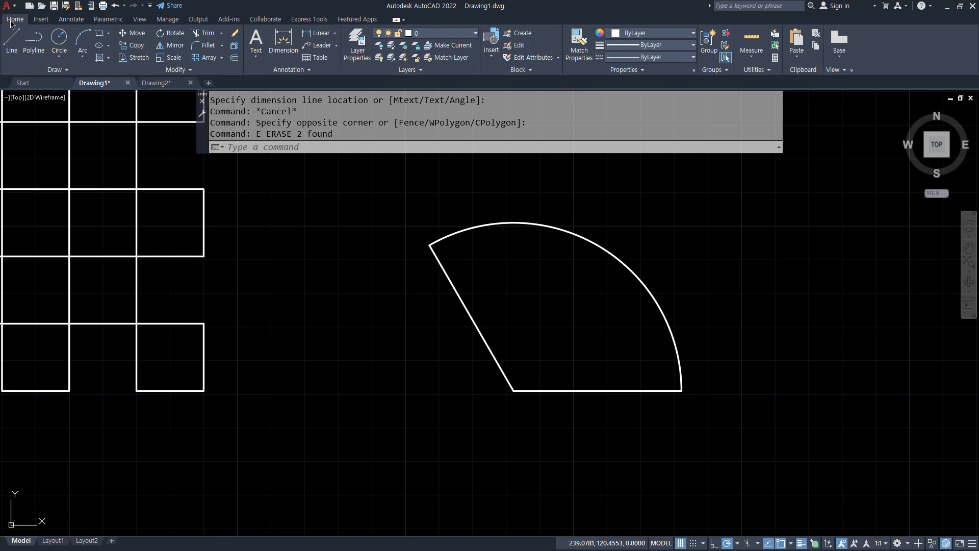
click(82, 57)
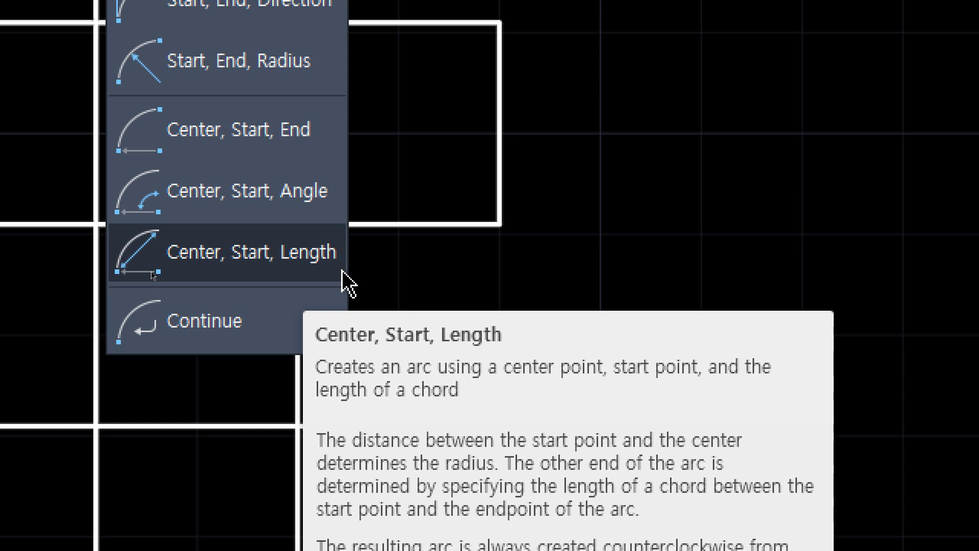
key(Escape)
key(Escape)
key(Escape)
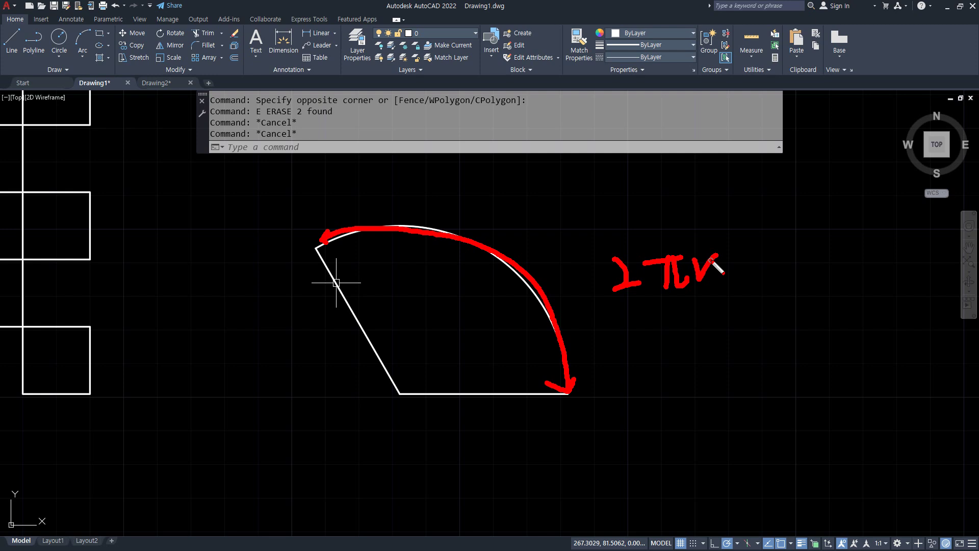
mouse_move(568, 385)
mouse_down()
mouse_move(480, 256)
mouse_move(332, 245)
mouse_up()
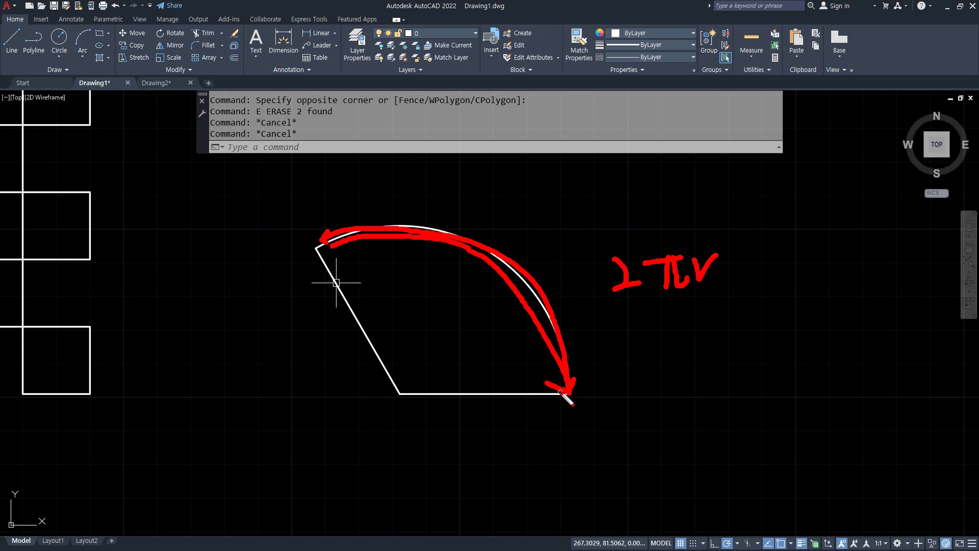
key(e)
drag(566, 389, 324, 247)
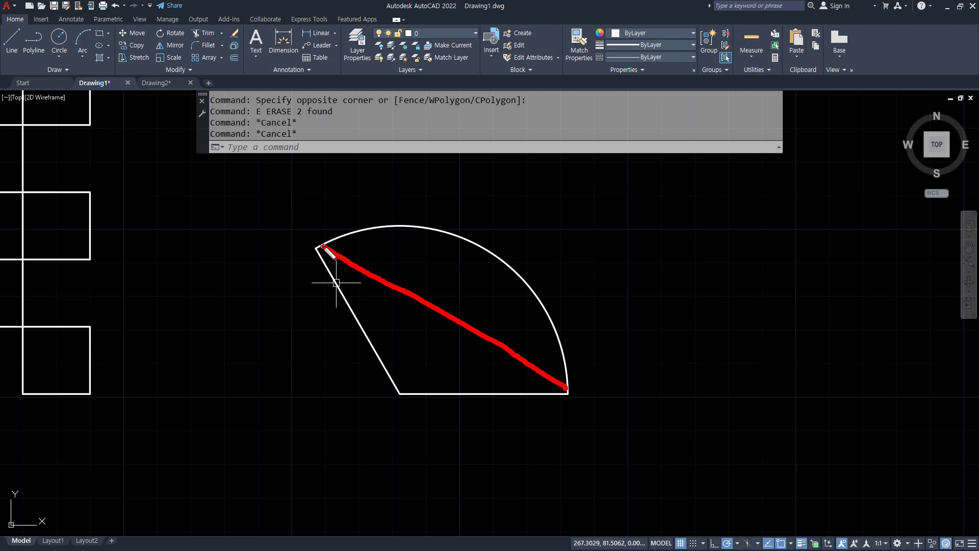
key(Escape)
click(71, 19)
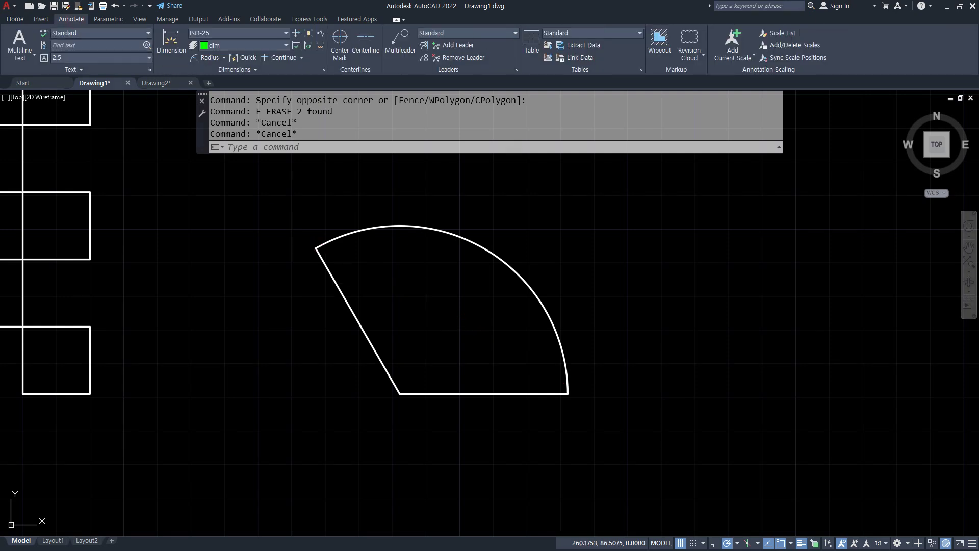
- Add an arc length dimension to the sector's arc, placed just outside it
click(223, 58)
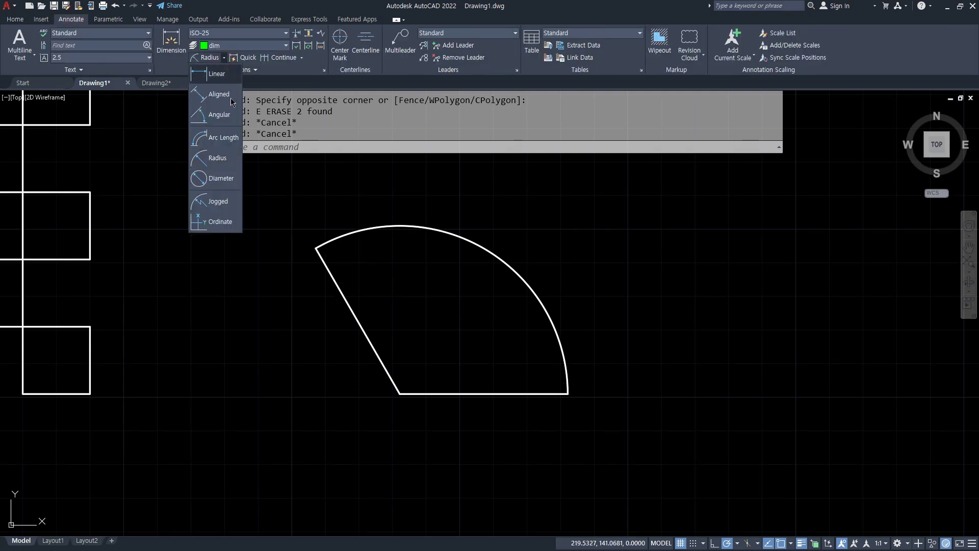
click(234, 147)
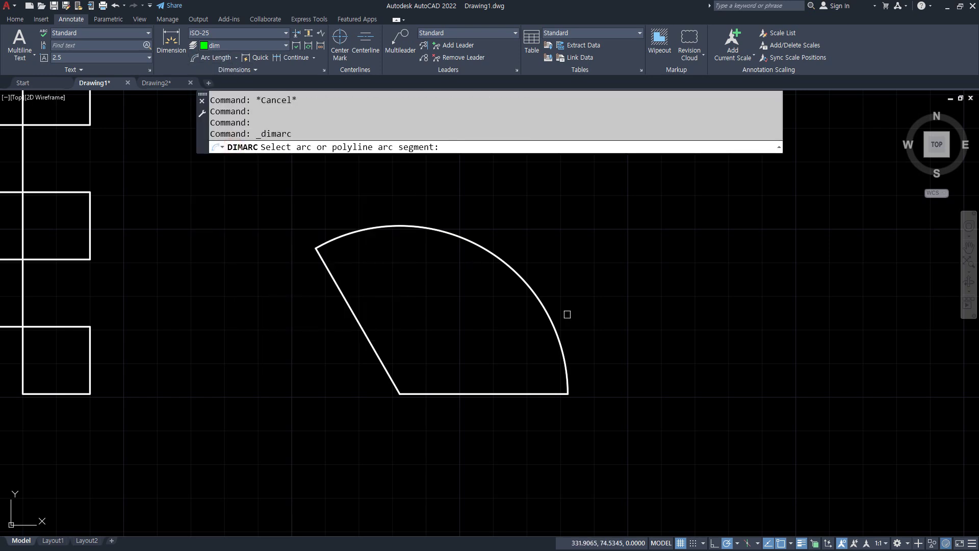
click(542, 308)
click(568, 277)
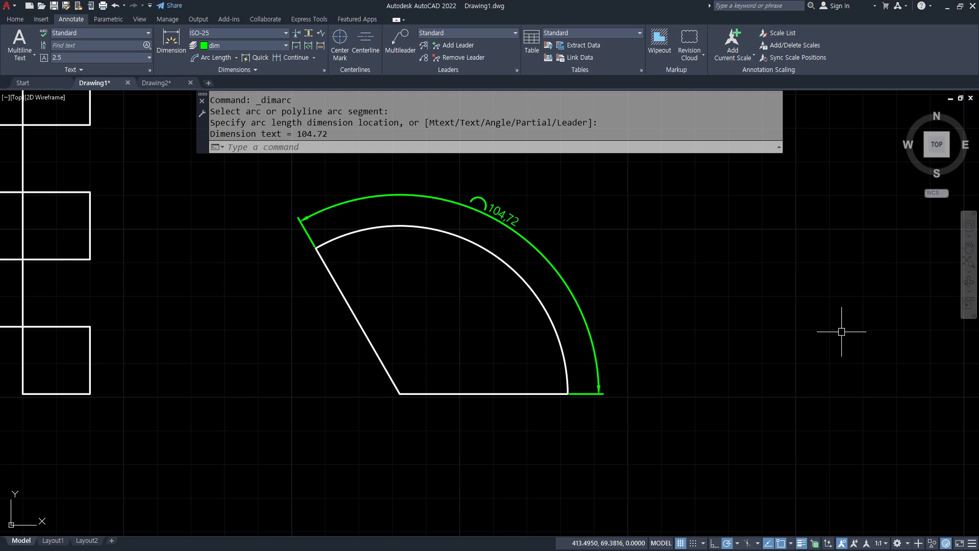
- Add an aligned dimension between the arc's two endpoints, placed outside the arc length dimension
click(237, 58)
click(224, 116)
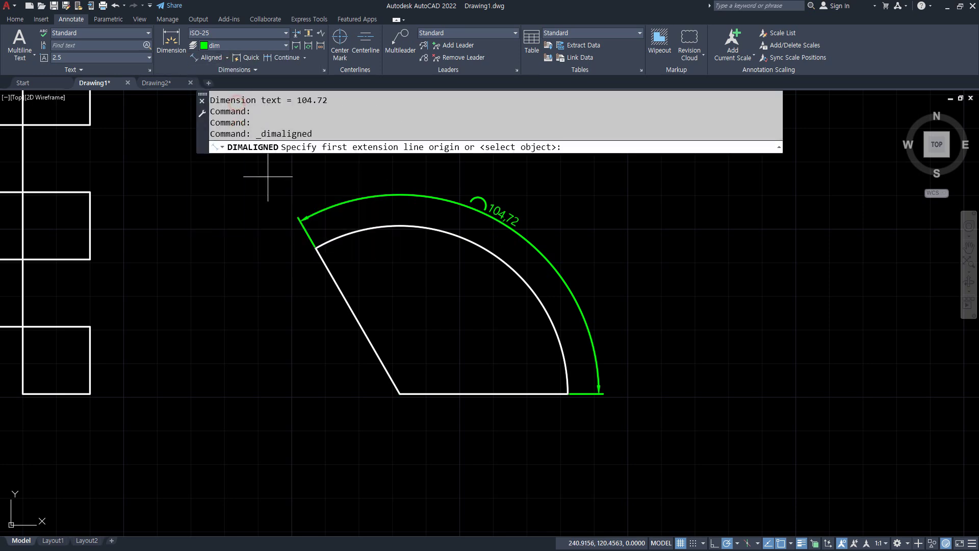
click(316, 249)
click(568, 393)
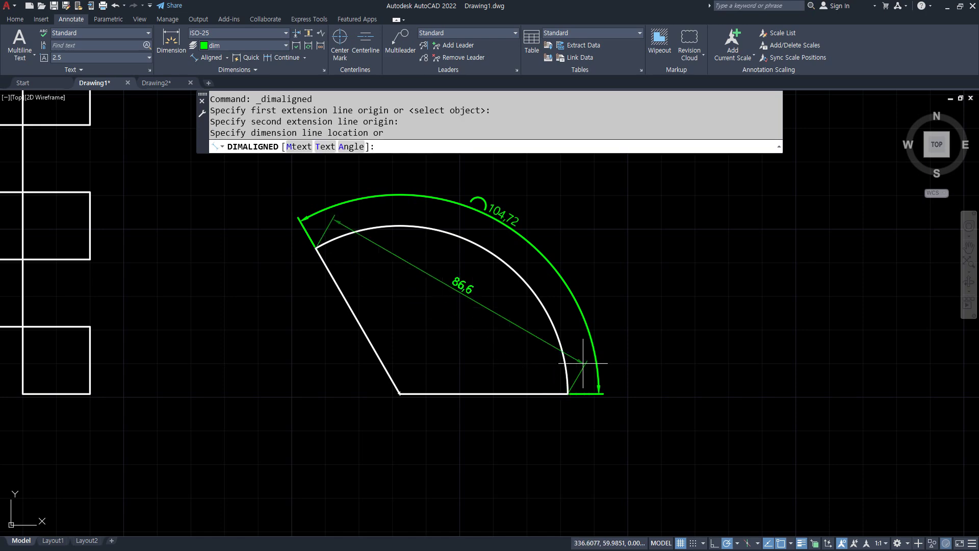
click(627, 264)
scroll(547, 207, up, 5)
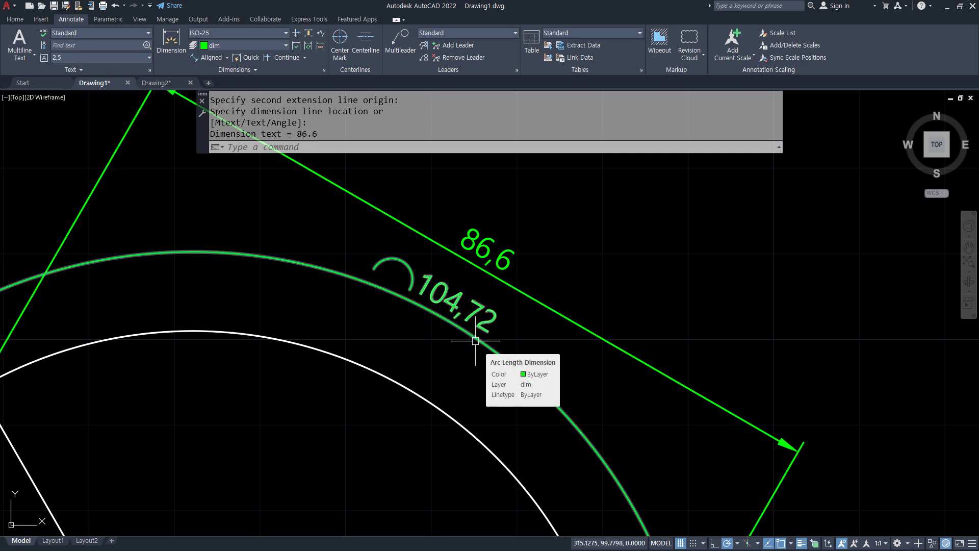
scroll(475, 340, down, 5)
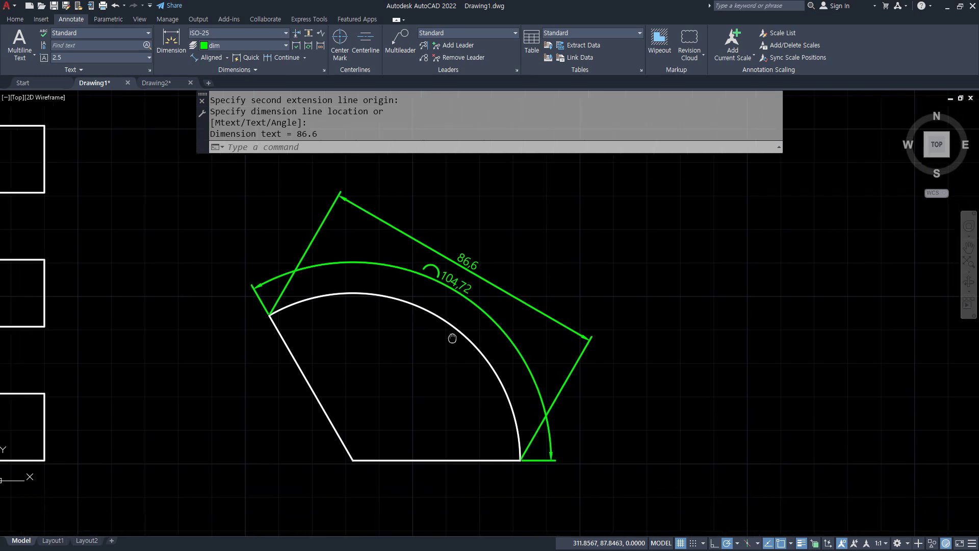
- Erase the arc length dimension and the aligned dimension from the sector
click(227, 58)
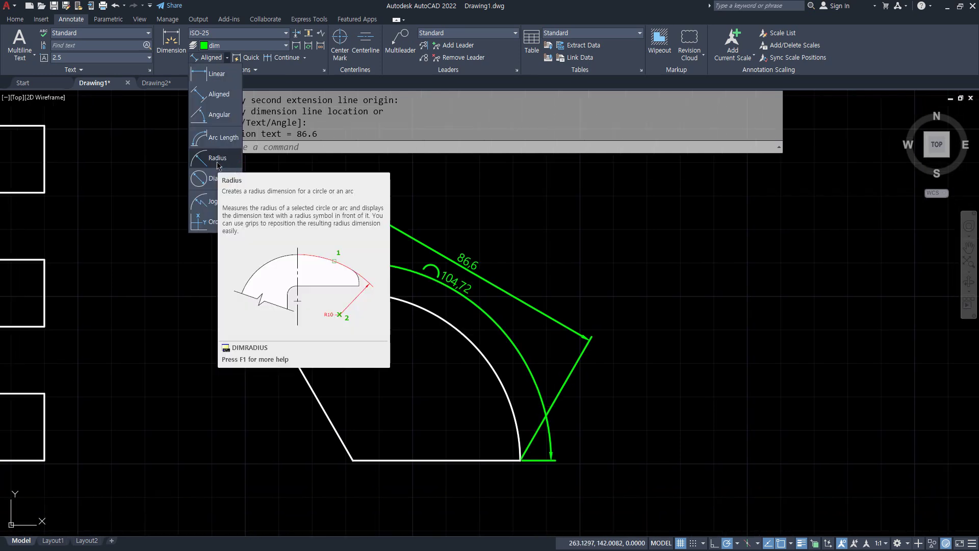
key(Escape)
click(497, 270)
click(471, 301)
text(e)
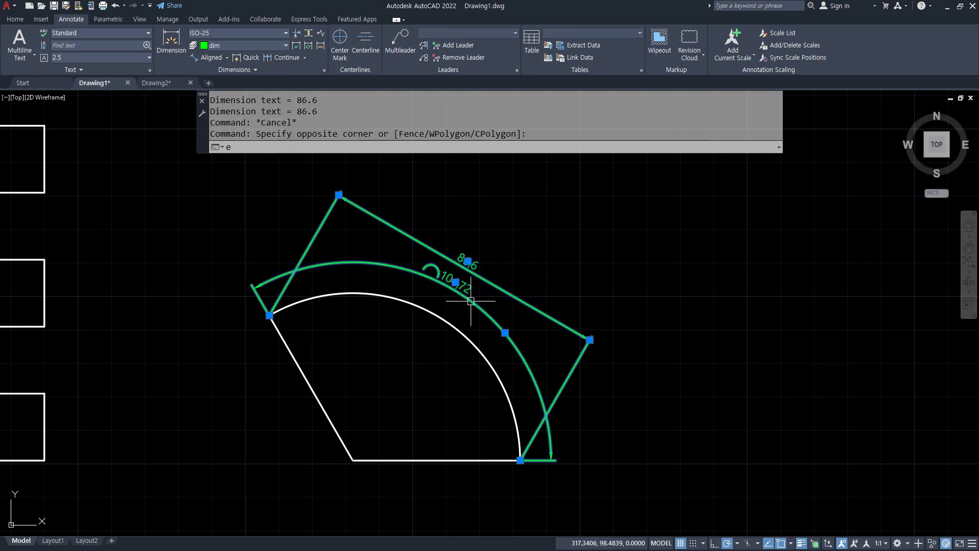
key(Return)
scroll(476, 393, up, 5)
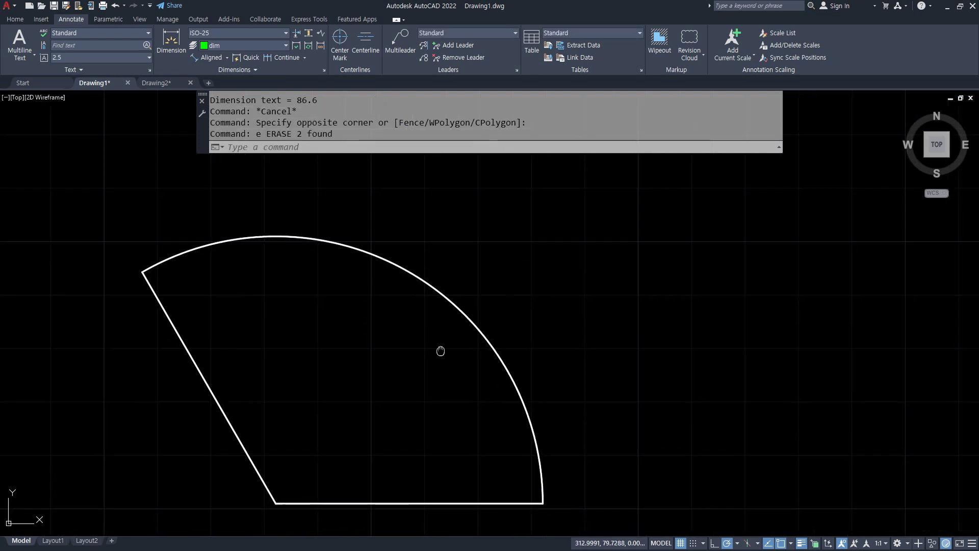
- Add two radius dimensions to the sector's arc, one with its text inside the arc and one with its text outside
click(227, 57)
click(212, 174)
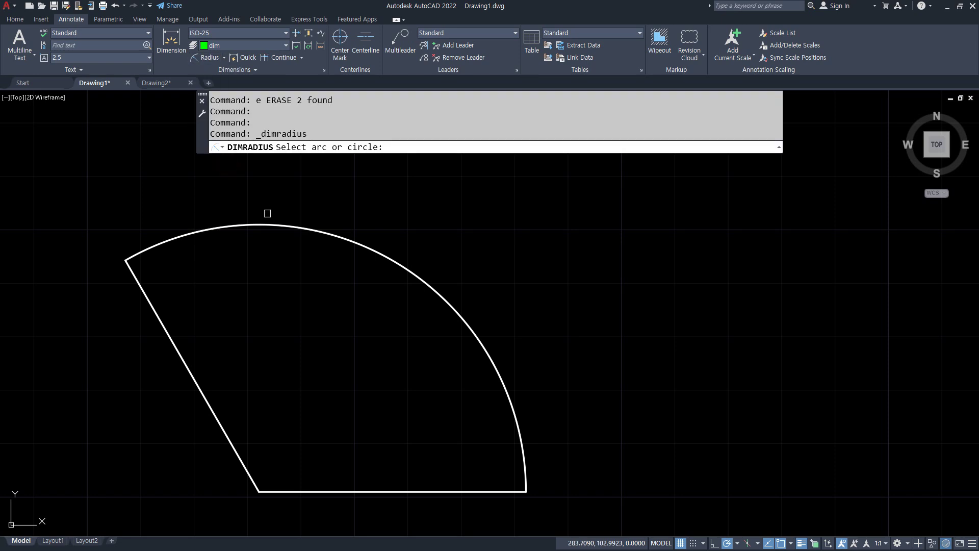
click(291, 227)
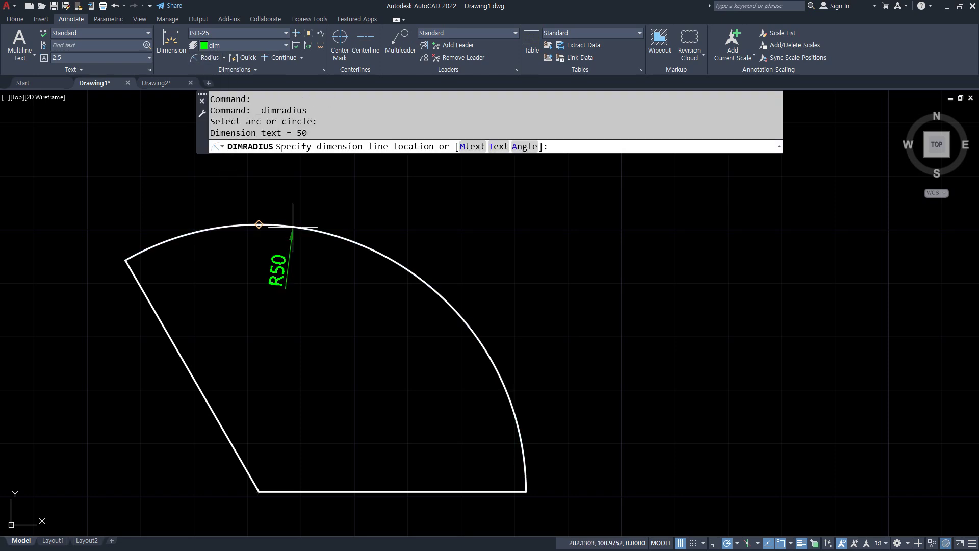
click(312, 282)
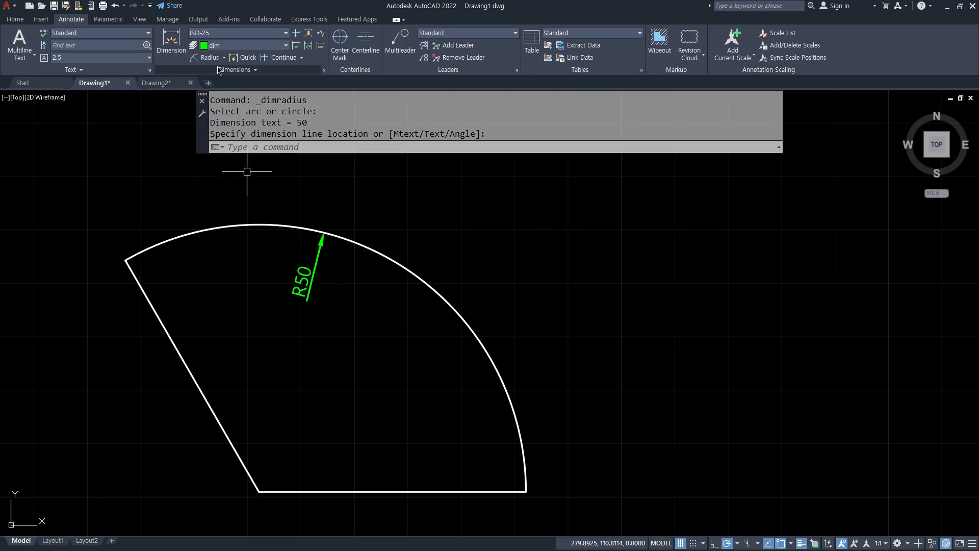
key(Return)
click(351, 240)
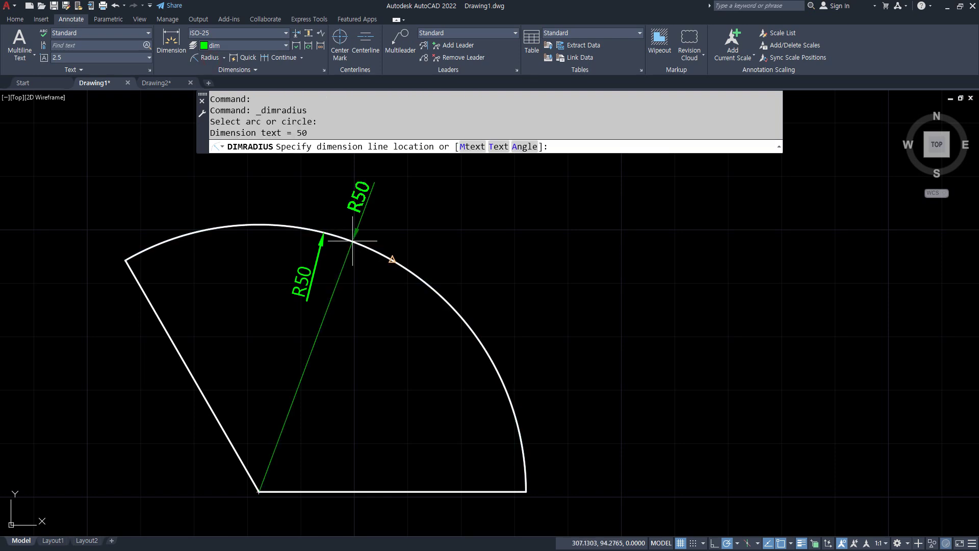
click(393, 206)
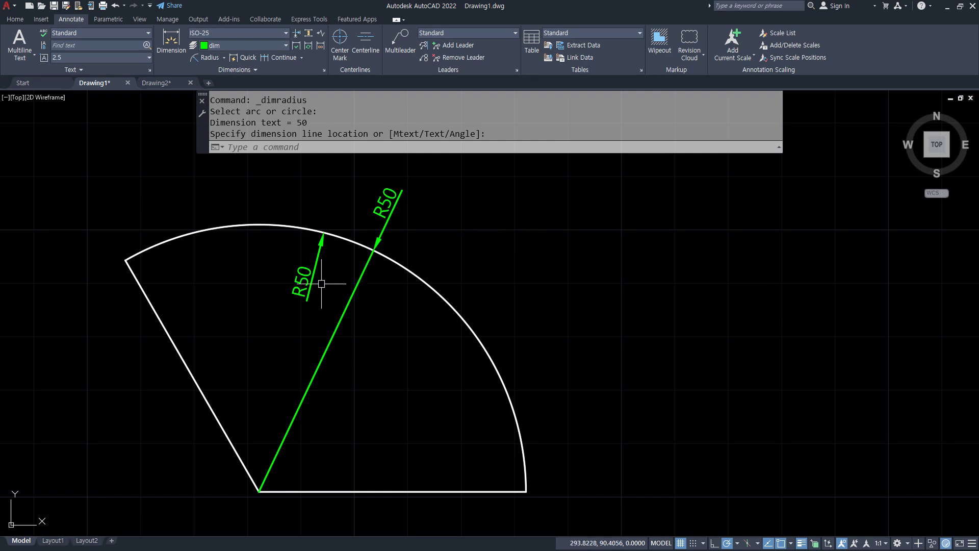
mouse_move(320, 312)
mouse_down()
mouse_move(302, 317)
mouse_move(342, 225)
mouse_move(322, 312)
mouse_up()
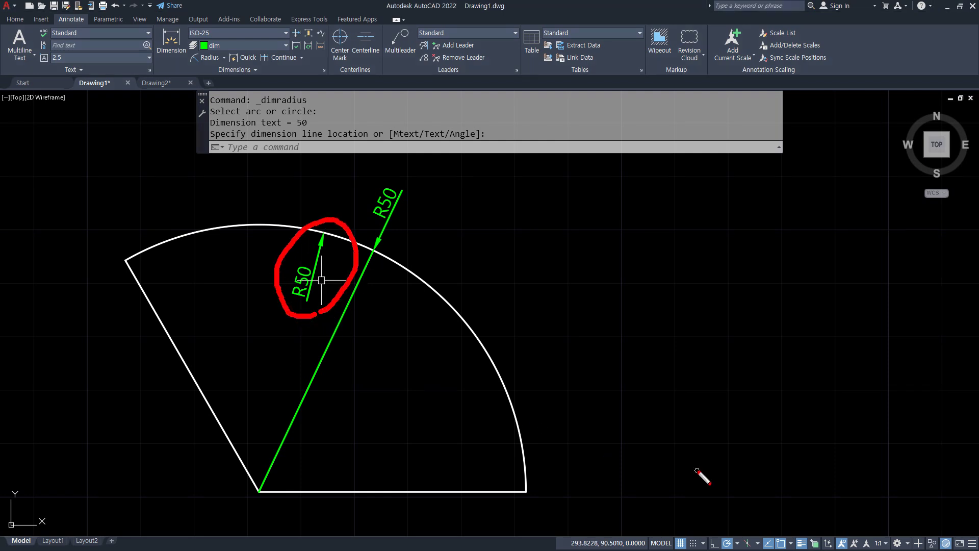
key(Escape)
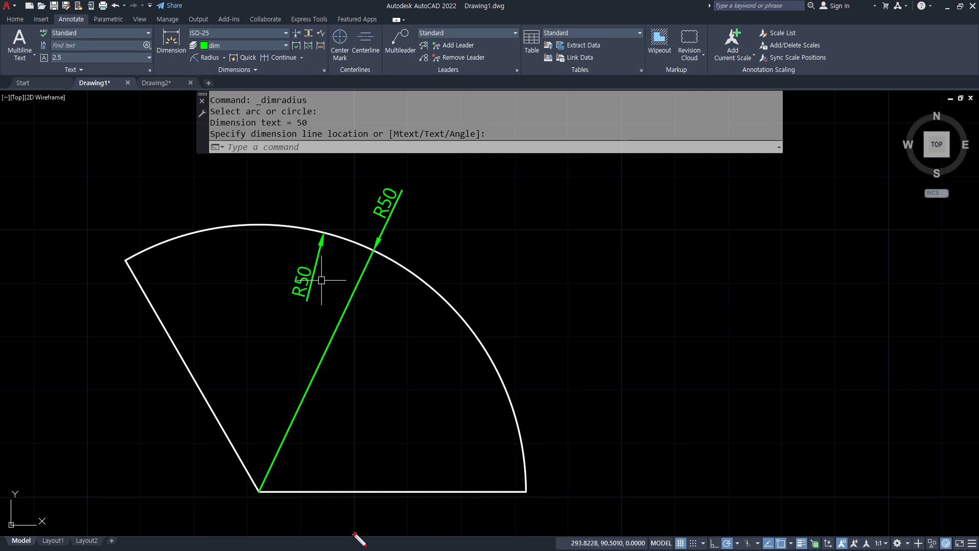
mouse_move(259, 491)
mouse_down()
mouse_move(500, 374)
mouse_move(484, 386)
mouse_up()
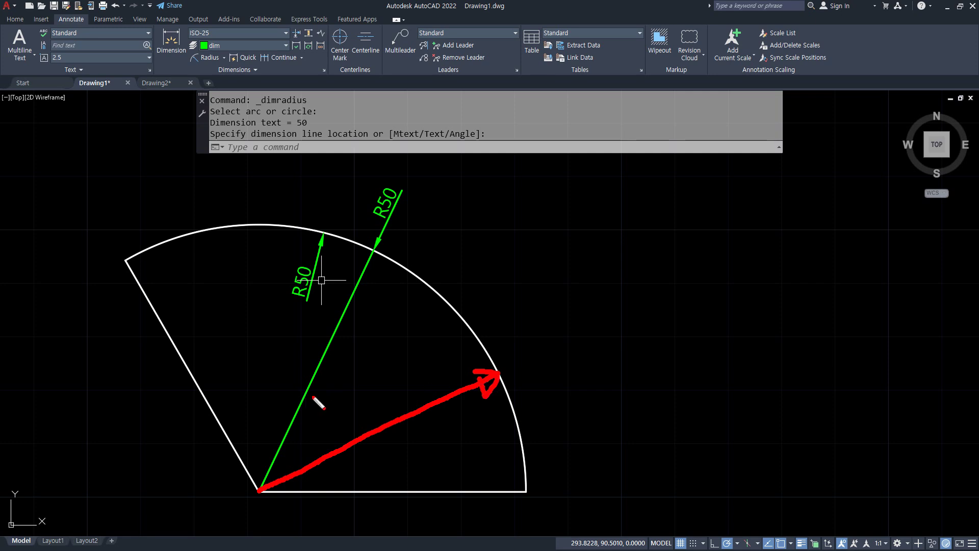
mouse_move(341, 392)
mouse_down()
mouse_move(352, 419)
mouse_move(367, 393)
mouse_move(375, 404)
mouse_up()
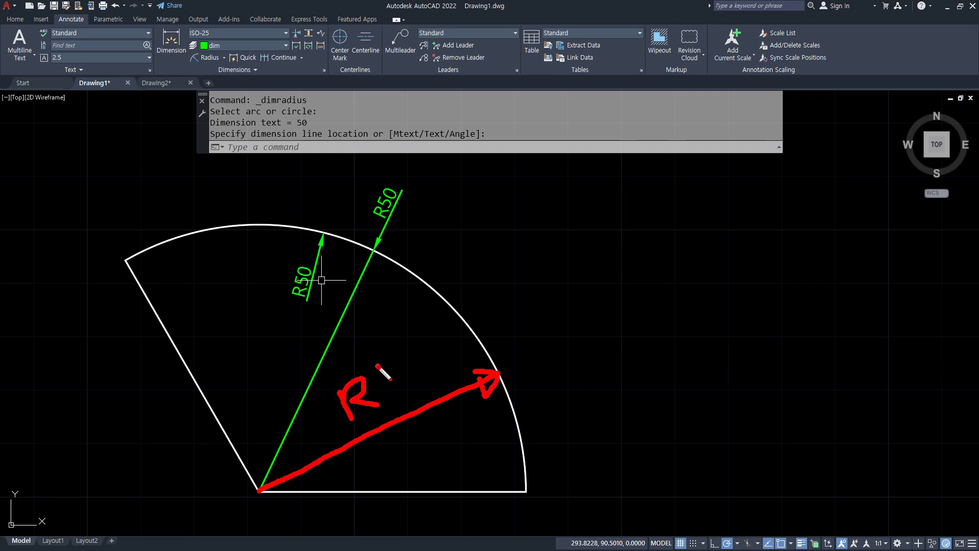
mouse_move(380, 371)
mouse_down()
mouse_move(384, 404)
mouse_move(393, 367)
mouse_move(409, 380)
mouse_up()
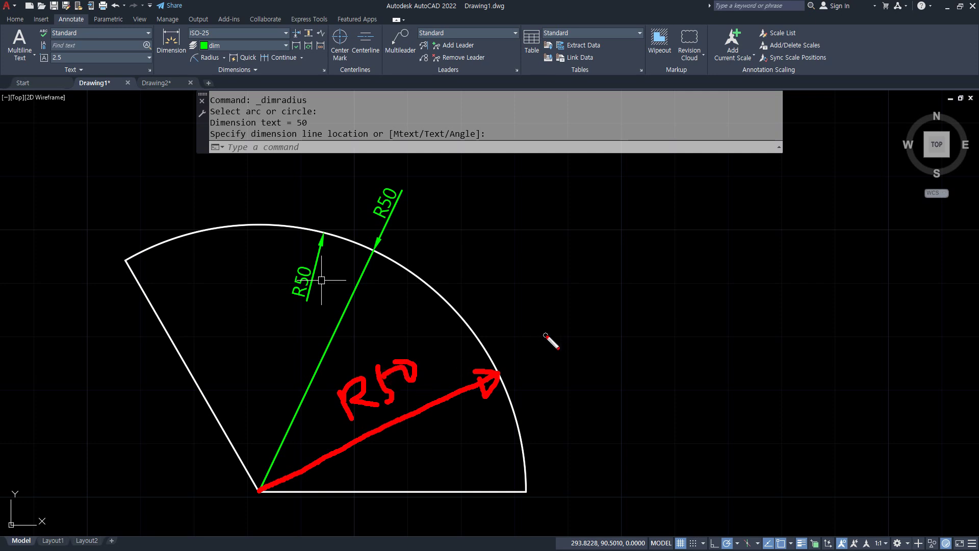
key(Escape)
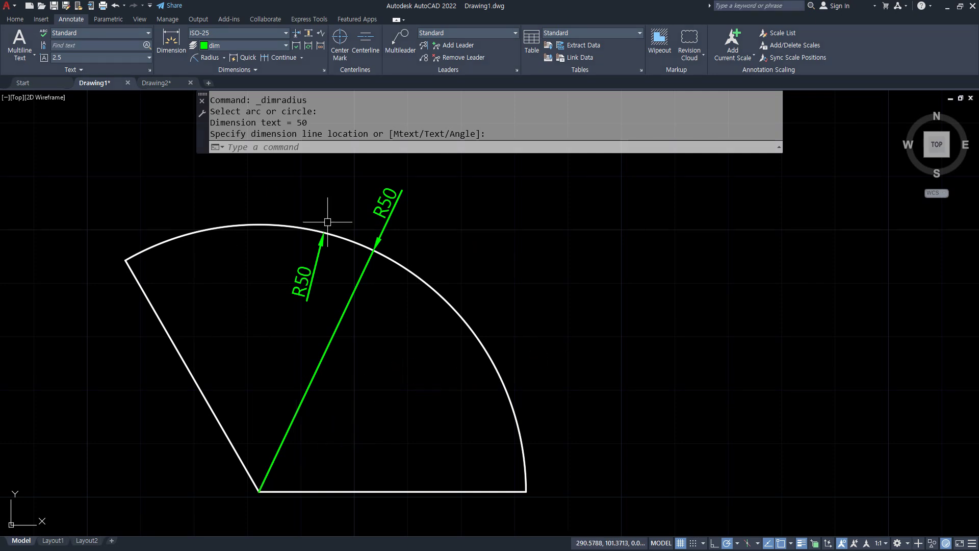
- Add two diameter dimensions to the sector's arc, one with its text inside the arc and one with its text outside
click(224, 58)
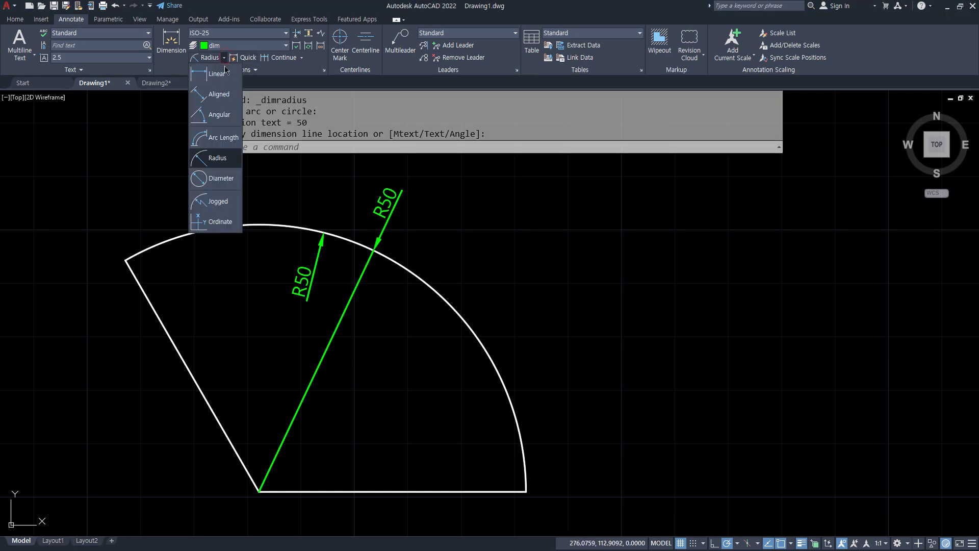
click(231, 184)
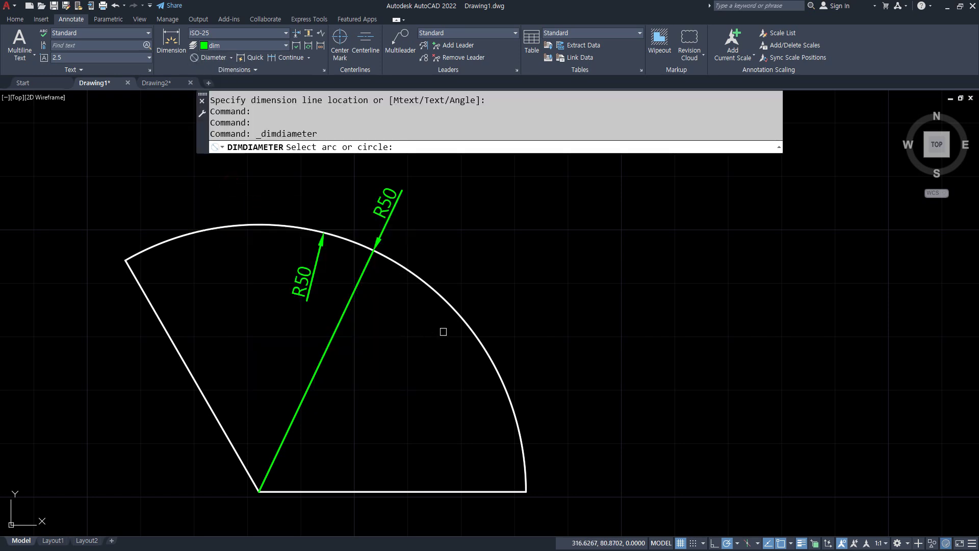
click(466, 331)
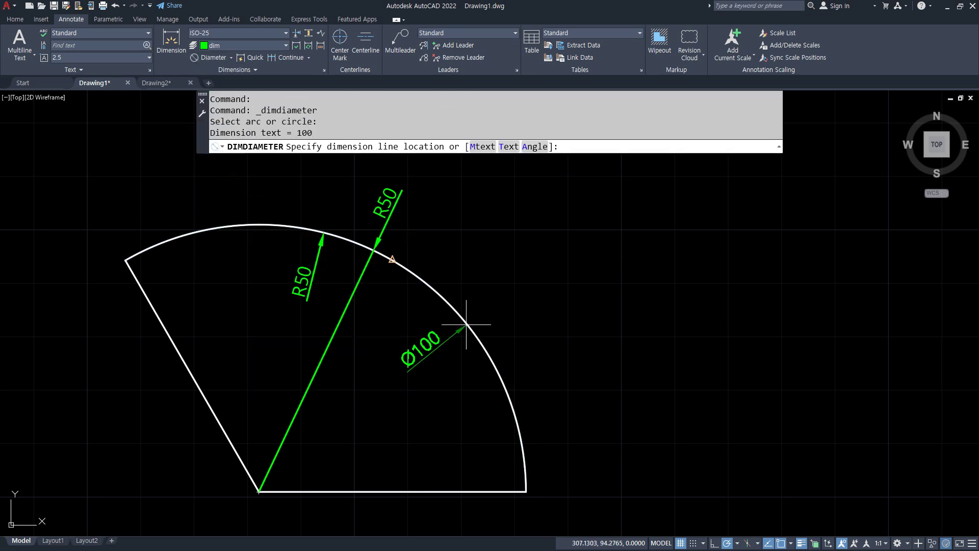
click(434, 345)
key(Return)
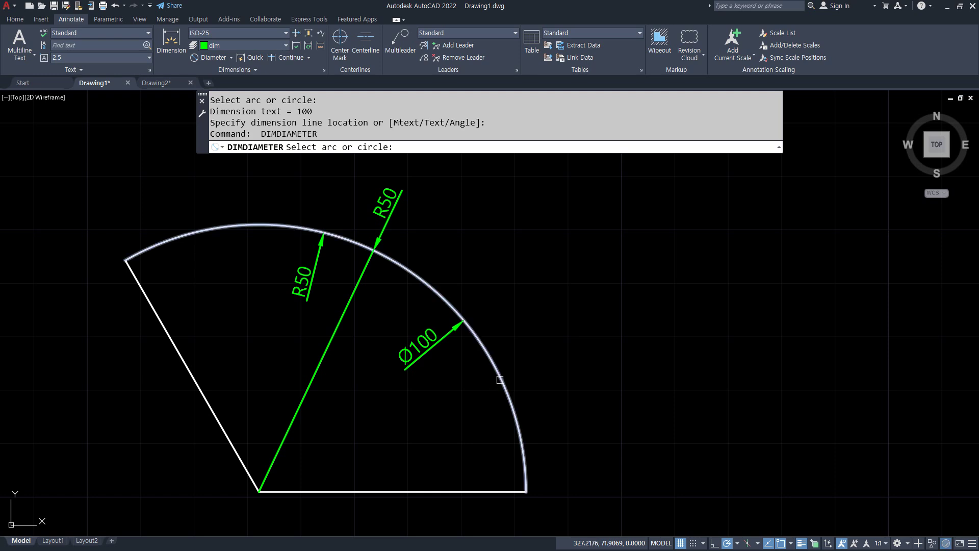
click(503, 377)
middle_drag(440, 388, 446, 239)
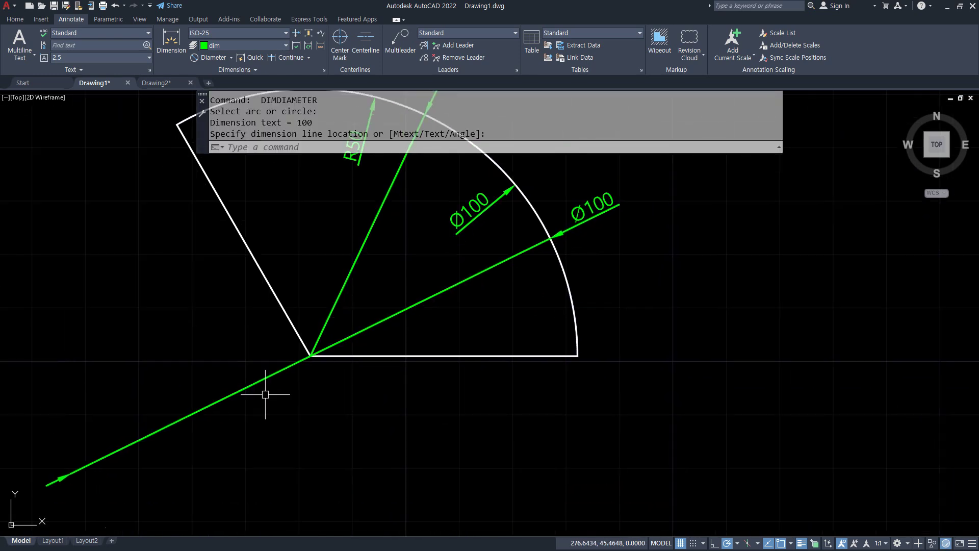
mouse_move(185, 123)
mouse_down()
mouse_move(121, 191)
mouse_move(53, 402)
mouse_move(92, 525)
mouse_up()
key(Escape)
- Draw a helper line from the sector's center steeply downward and slightly to the left, ending beyond the arc's radius
scroll(236, 422, down, 2)
middle_drag(236, 461, 251, 372)
text(l)
key(Return)
click(300, 295)
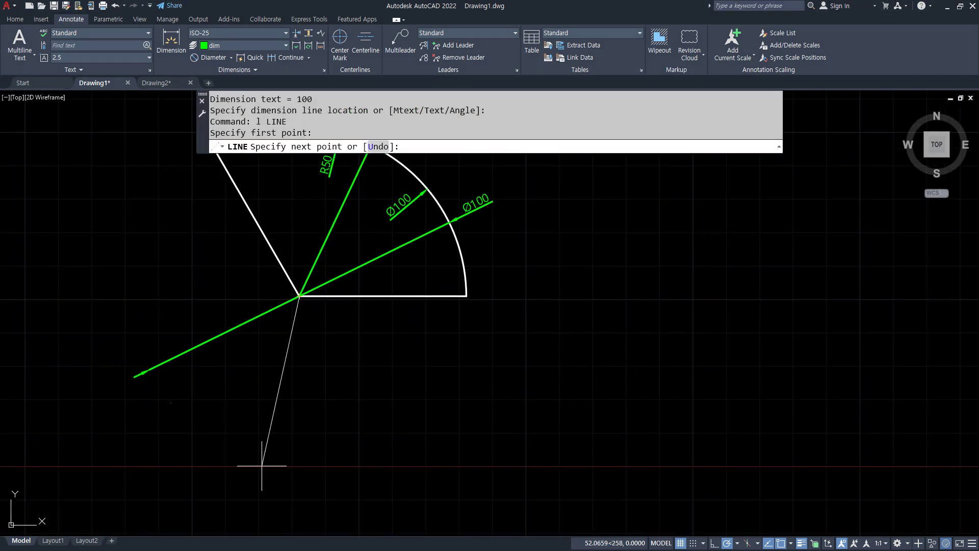
click(234, 515)
key(Escape)
- Extend the sector's arc from its upper-left end counterclockwise to the helper line
scroll(190, 396, down, 2)
text(ex)
key(Return)
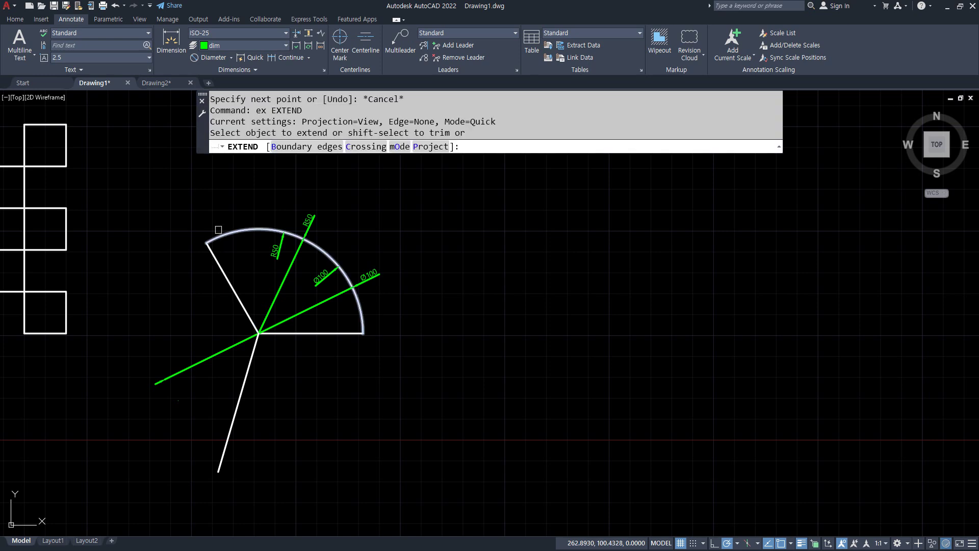
click(219, 230)
key(Return)
key(Escape)
scroll(250, 478, up, 2)
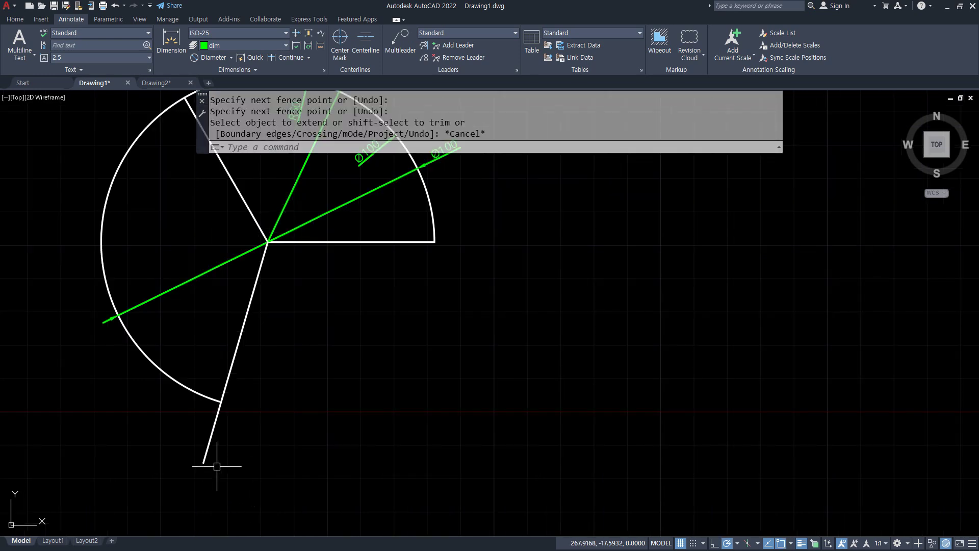
- Erase the helper line below the sector's center
click(211, 456)
click(188, 433)
text(e)
key(Return)
scroll(138, 291, up, 3)
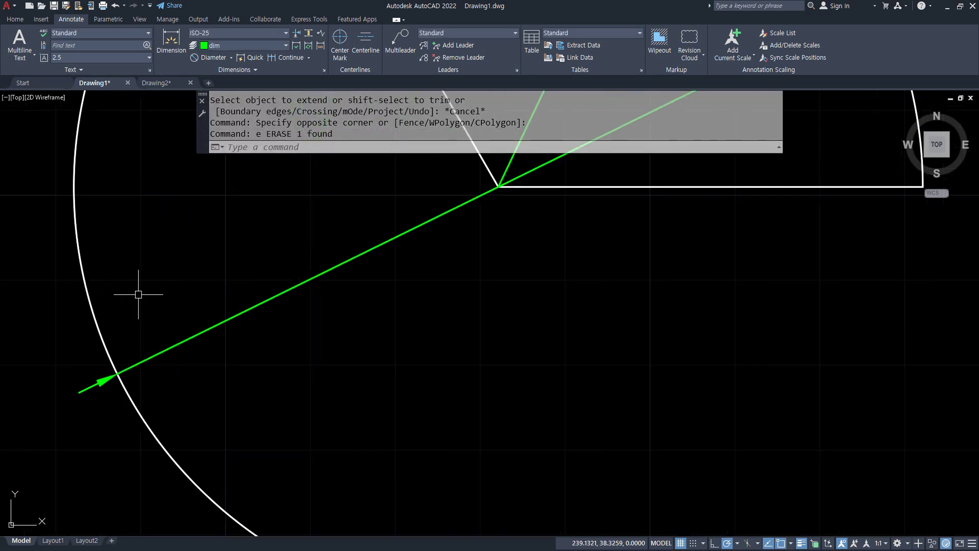
scroll(247, 323, down, 1)
mouse_move(534, 218)
mouse_down()
mouse_move(493, 208)
mouse_move(545, 196)
mouse_move(537, 204)
mouse_up()
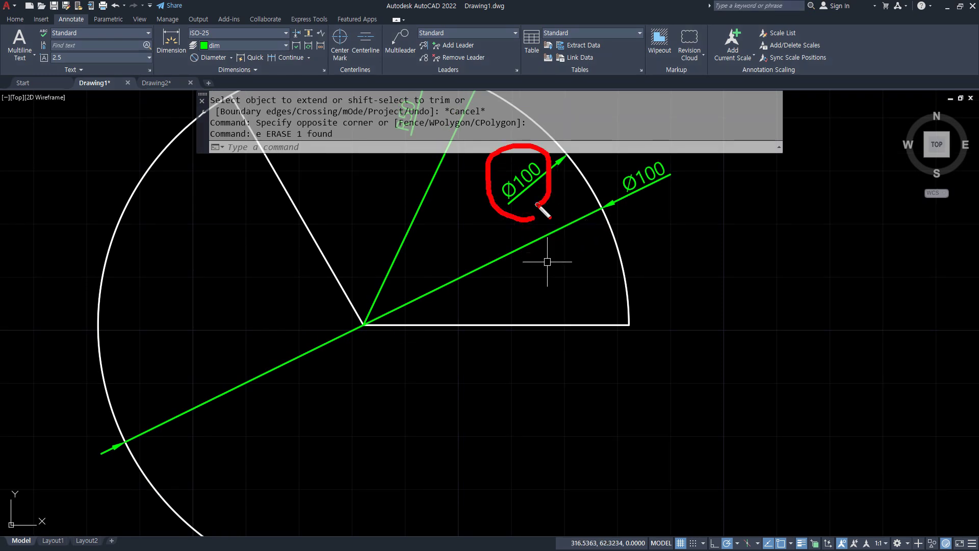
drag(664, 198, 696, 210)
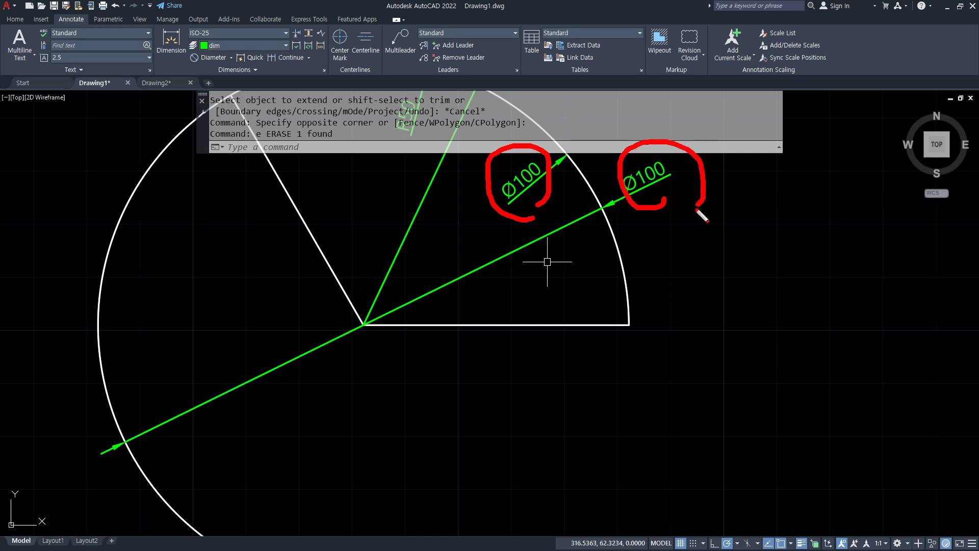
- Draw a circle of radius 30 in the empty area to the right of the dimensioned arc
mouse_move(564, 319)
middle_down()
mouse_move(564, 400)
mouse_move(527, 429)
middle_up()
scroll(536, 359, down, 4)
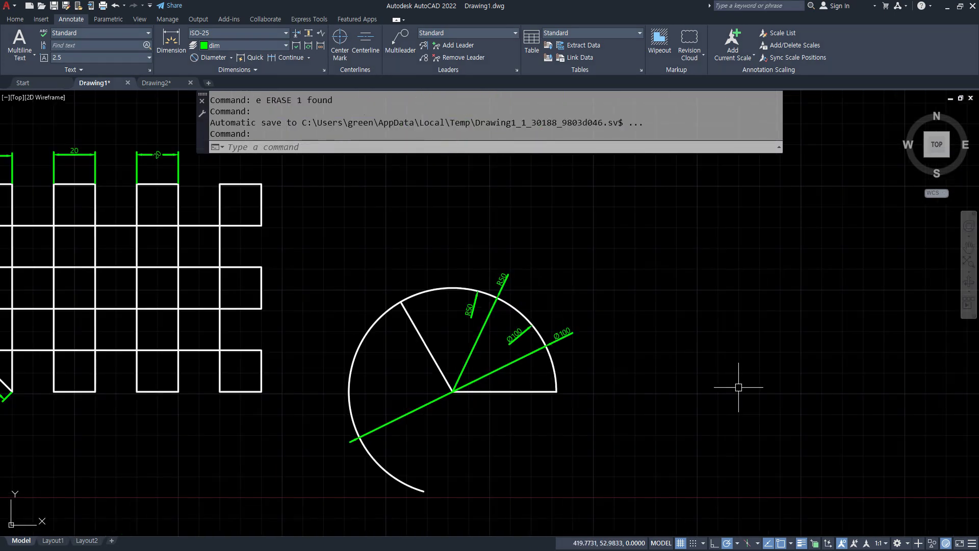
middle_drag(739, 385, 595, 372)
scroll(594, 372, up, 2)
text(c)
key(Return)
click(541, 362)
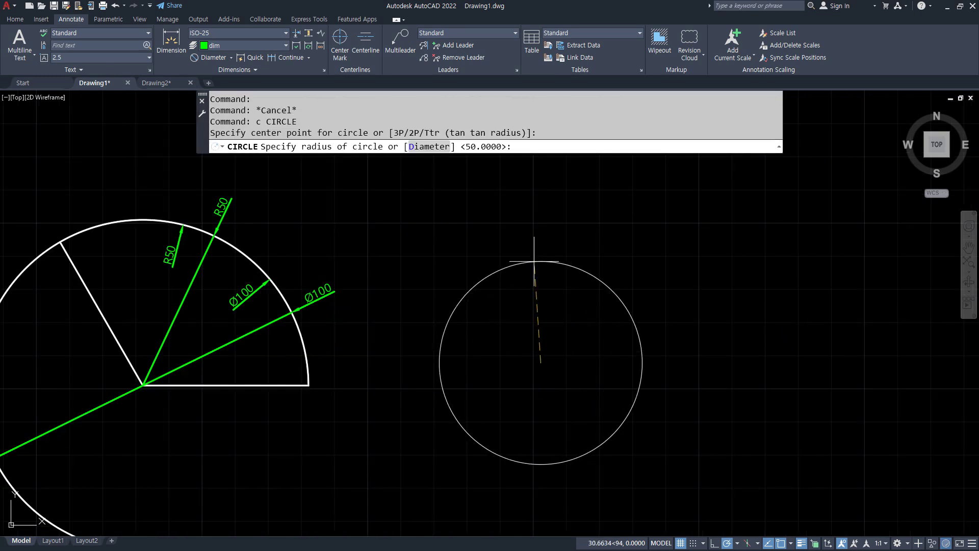
text(30)
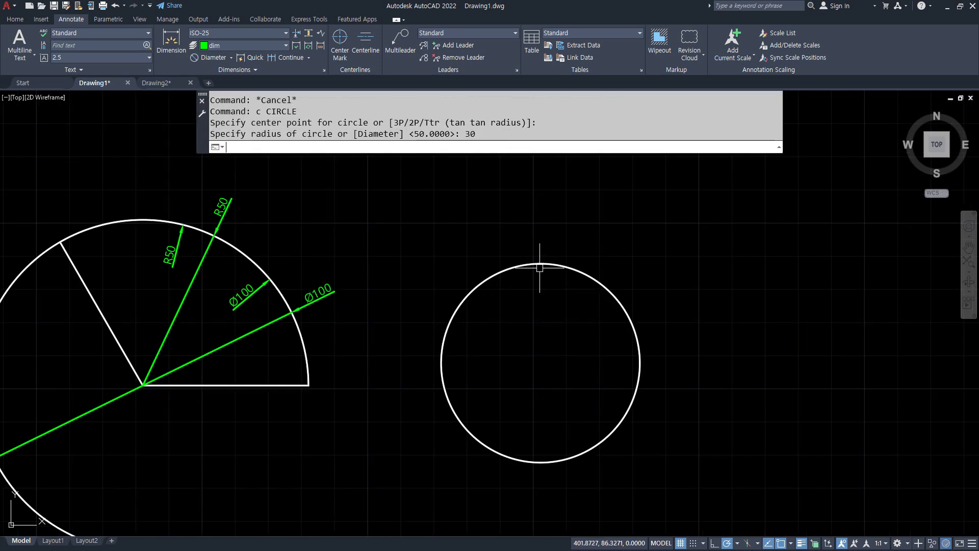
key(Return)
text(ma)
key(Return)
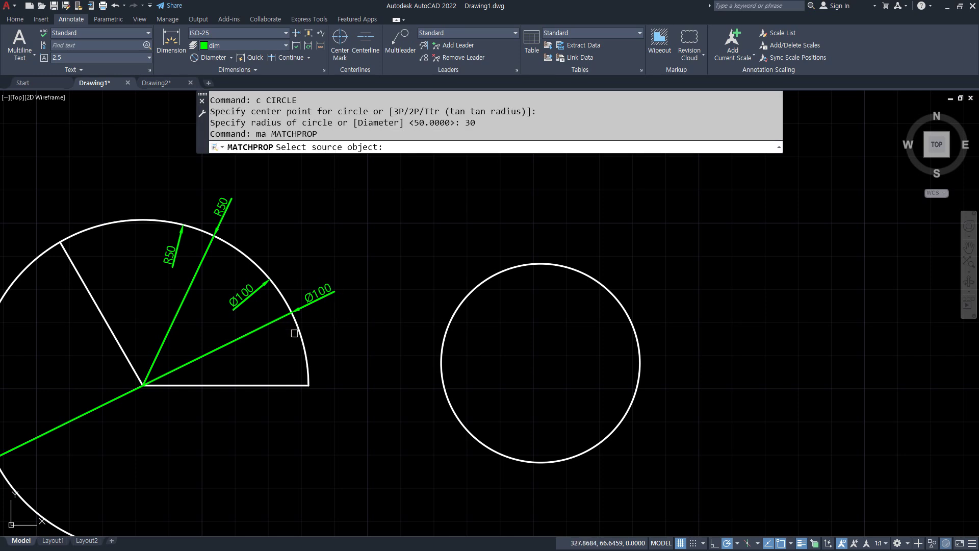
key(Escape)
key(Escape)
middle_drag(545, 334, 496, 335)
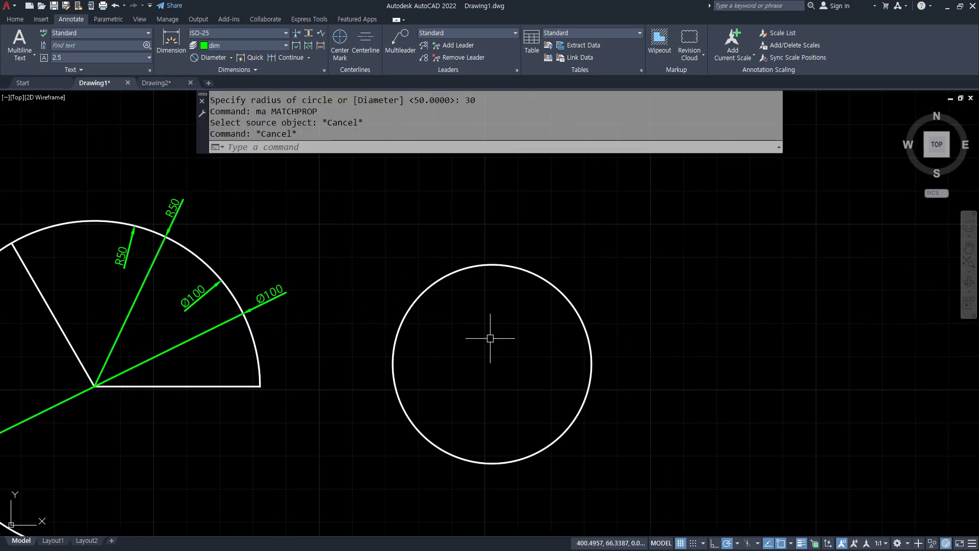
middle_drag(546, 306, 530, 297)
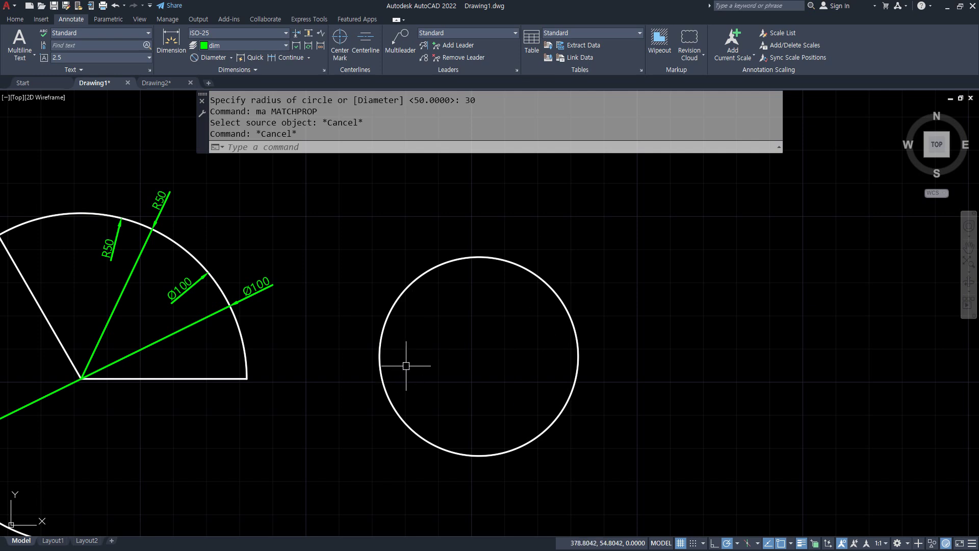
middle_drag(427, 352, 376, 350)
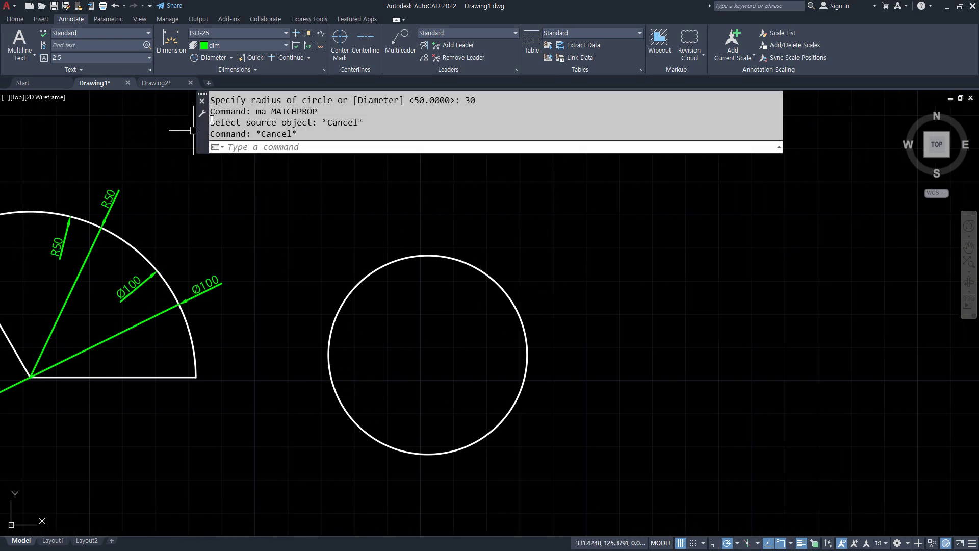
- Modify the ISO-25 dimension style so that arrows are the first thing moved outside the extension lines
click(325, 71)
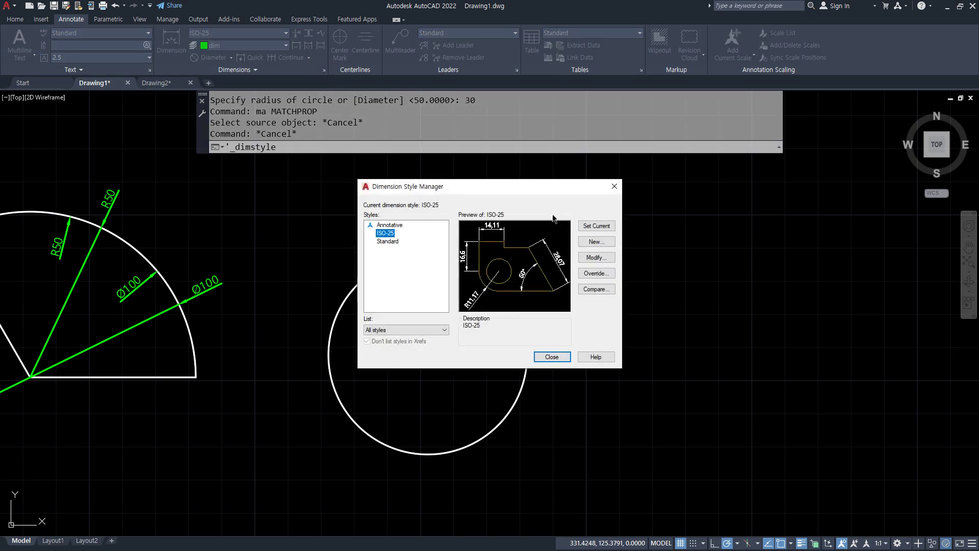
click(595, 258)
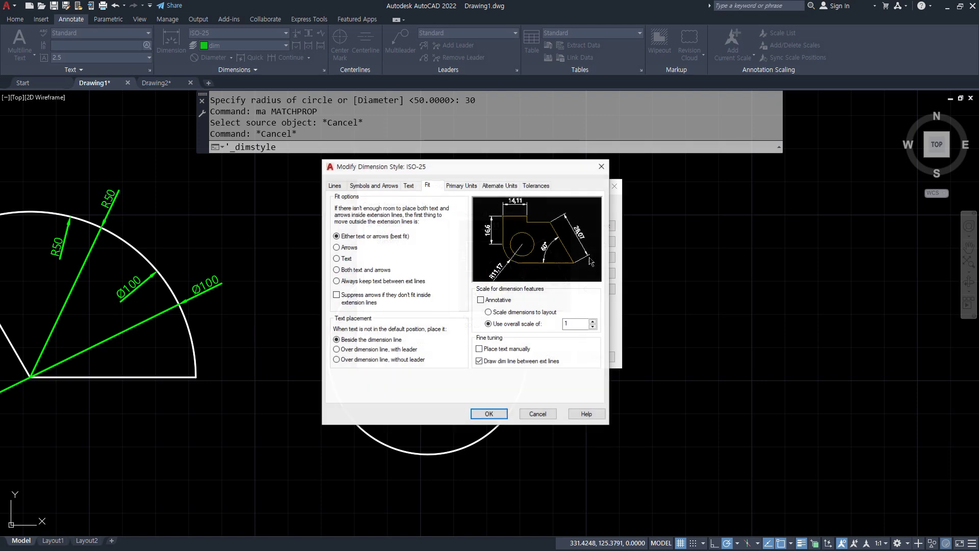
key(alt)
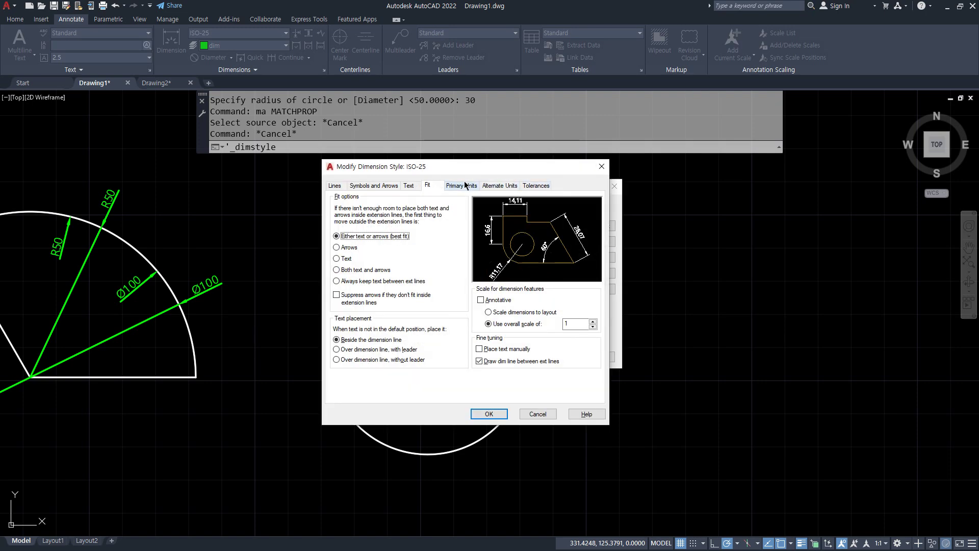
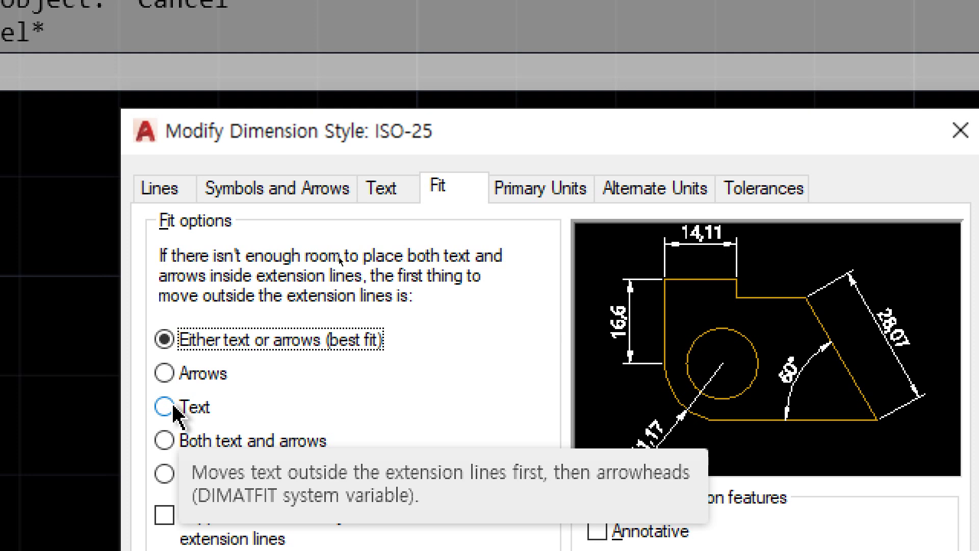
click(207, 382)
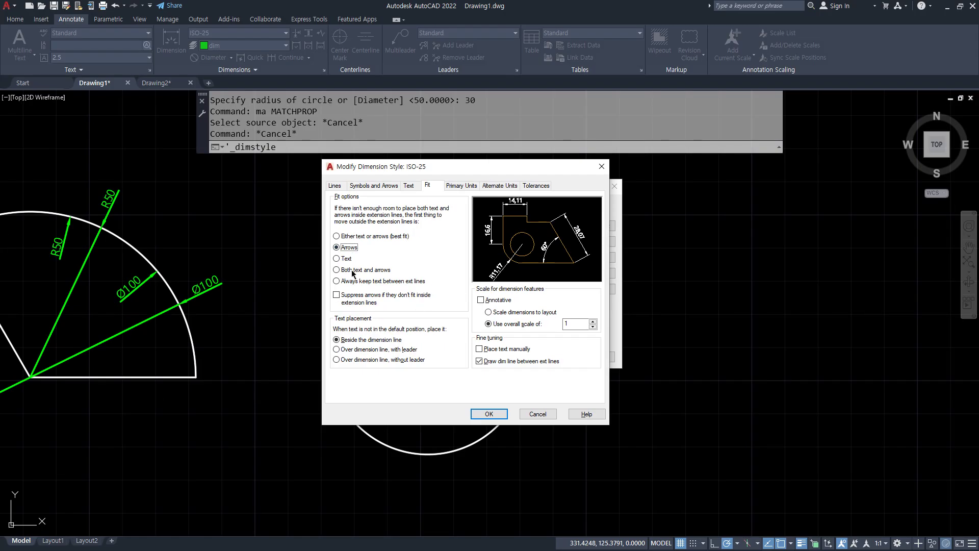
click(489, 415)
click(550, 357)
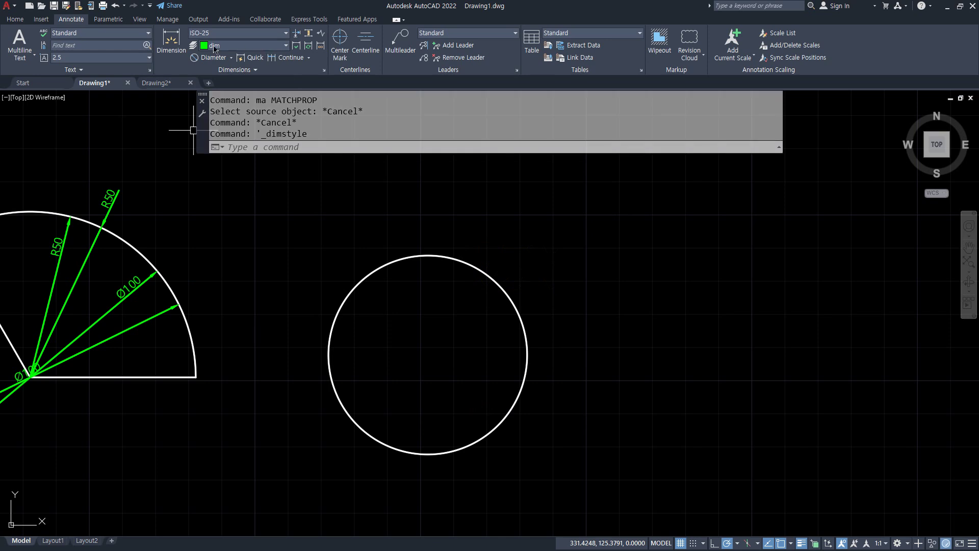
- Add a diameter dimension to the radius 30 circle, with its dimension line running diagonally inside the circle
click(209, 57)
click(464, 262)
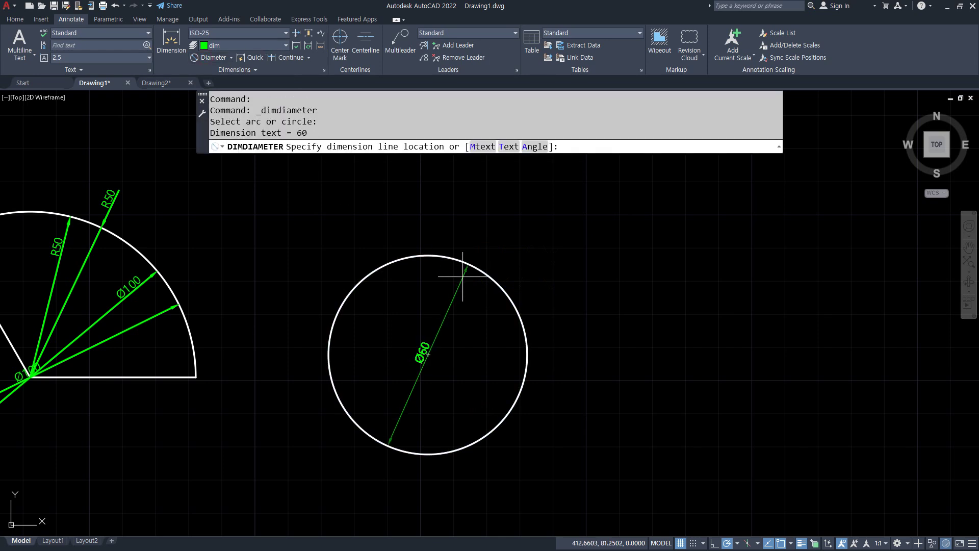
click(473, 288)
- Draw a second circle of radius 30 in the empty area to the right of the diameter-dimensioned circle
scroll(415, 424, up, 2)
middle_drag(576, 401, 388, 416)
text(c)
key(Return)
click(627, 348)
text(30)
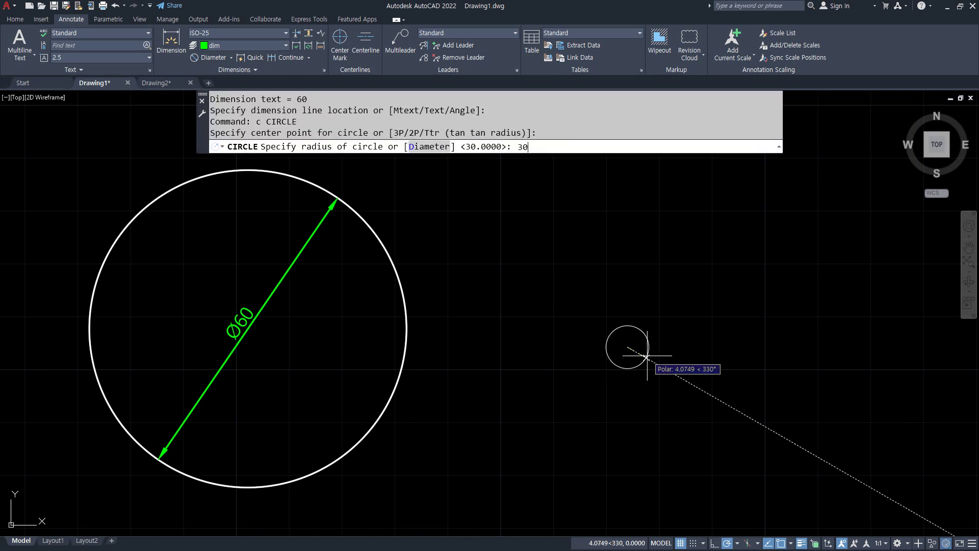
key(Return)
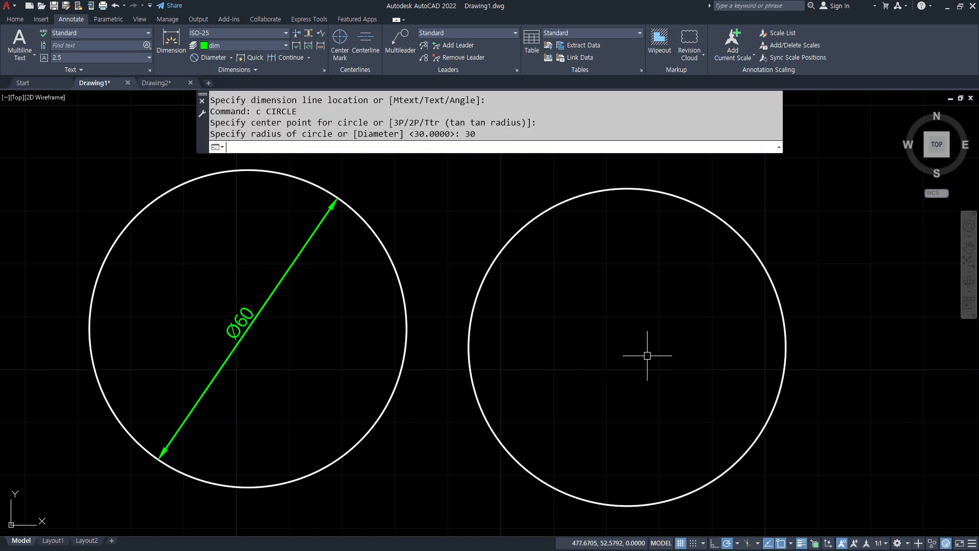
- Add a radius dimension inside the second circle, pointing to its upper-right edge
click(231, 58)
click(218, 158)
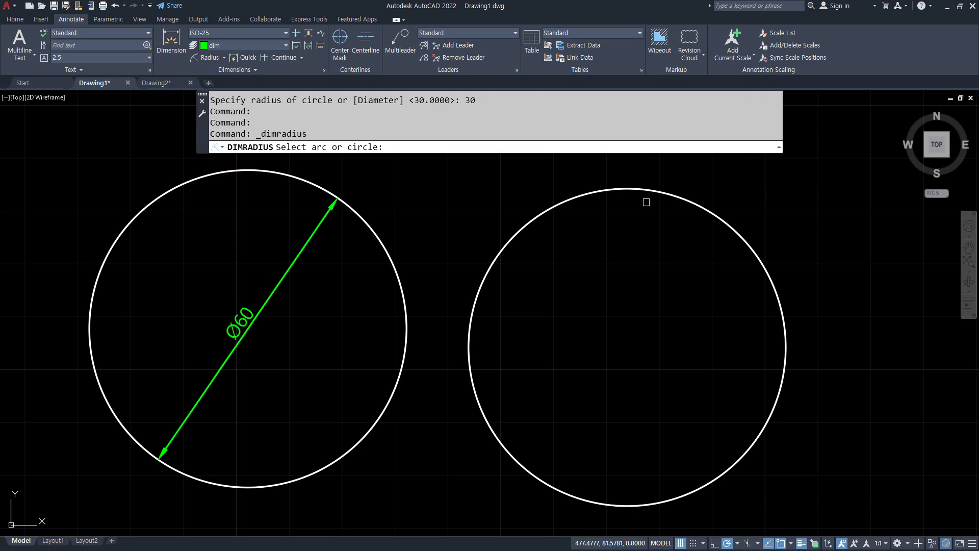
click(663, 193)
click(691, 233)
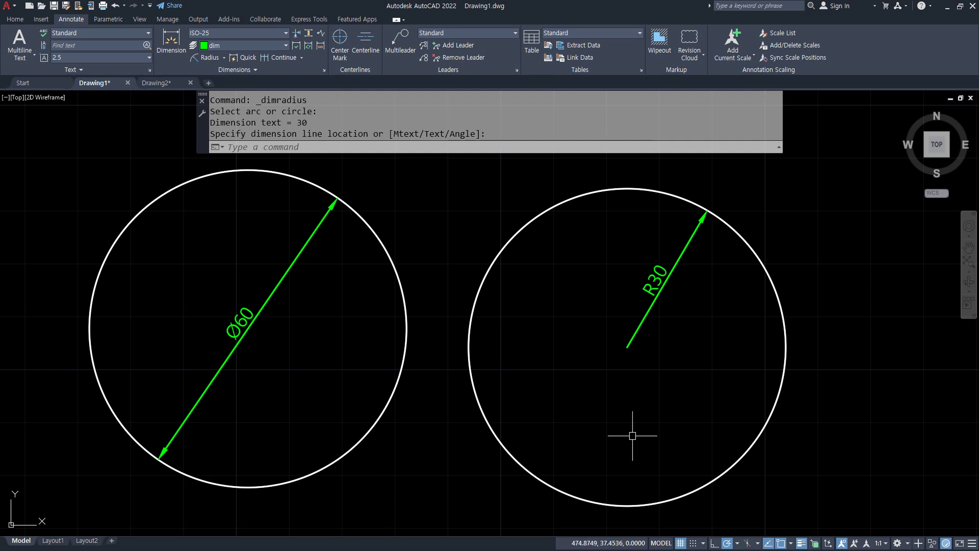
mouse_move(638, 376)
mouse_down()
mouse_move(702, 375)
mouse_move(688, 388)
mouse_up()
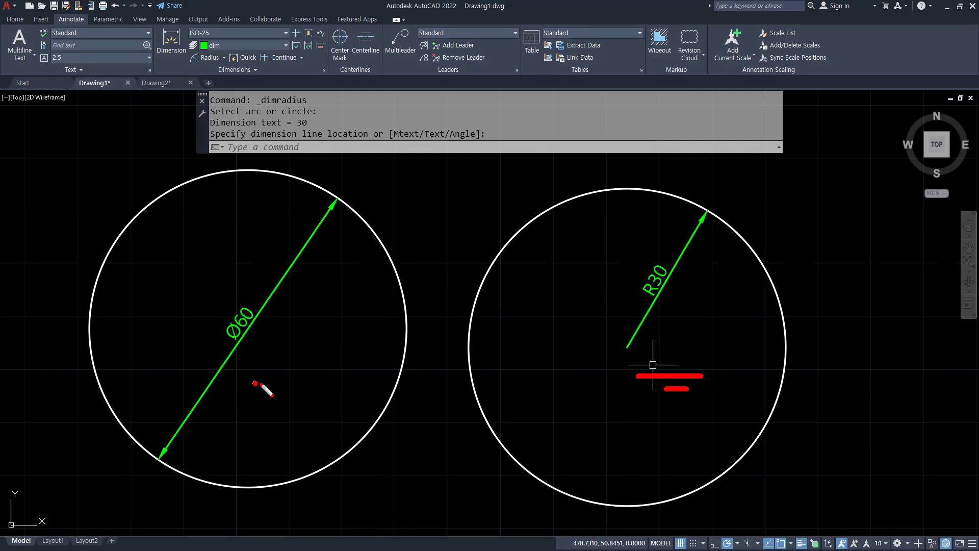
drag(254, 382, 279, 382)
drag(251, 388, 287, 389)
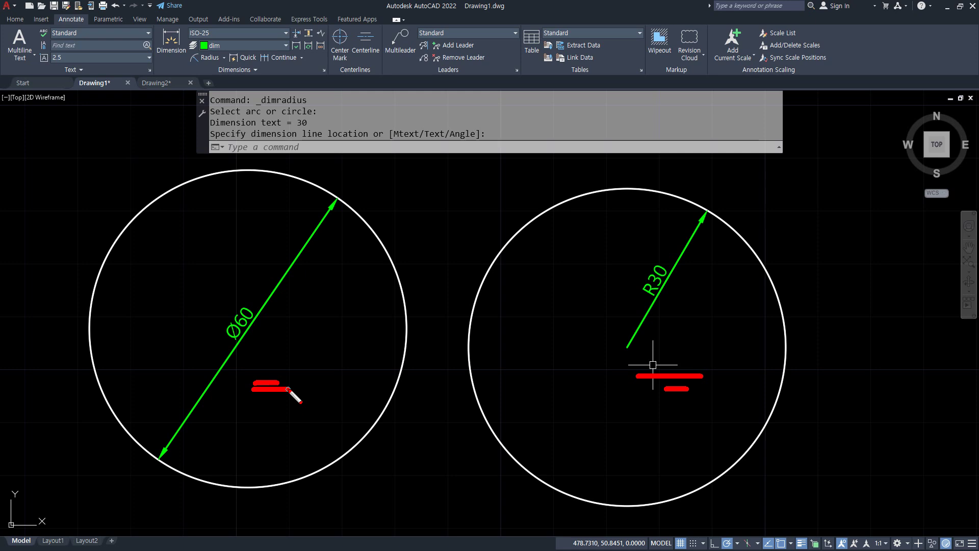
key(Escape)
scroll(288, 372, down, 2)
scroll(346, 378, up, 1)
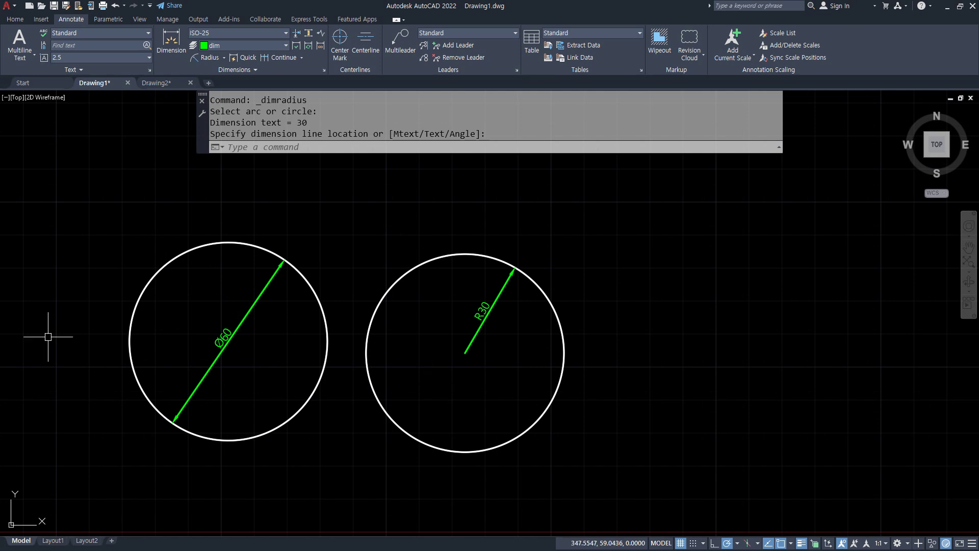
click(223, 58)
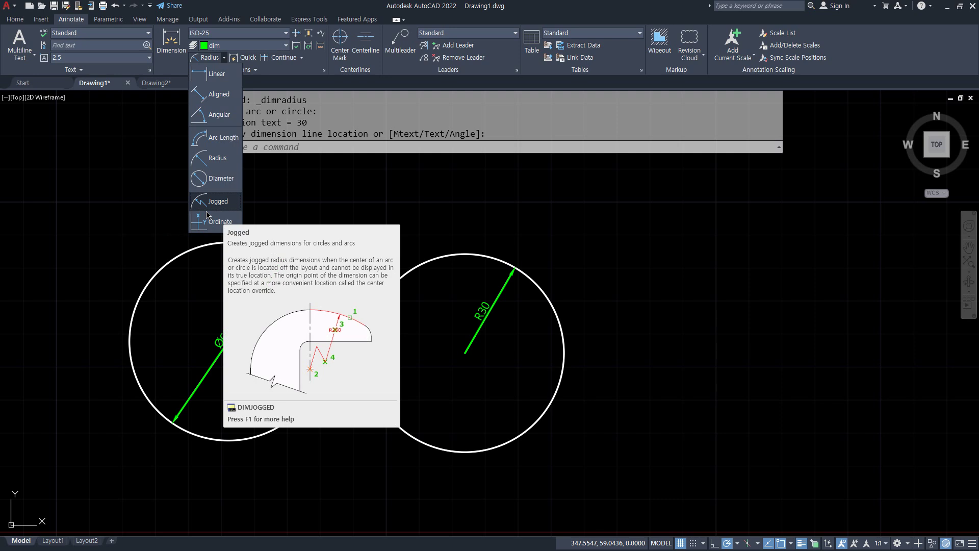
key(Escape)
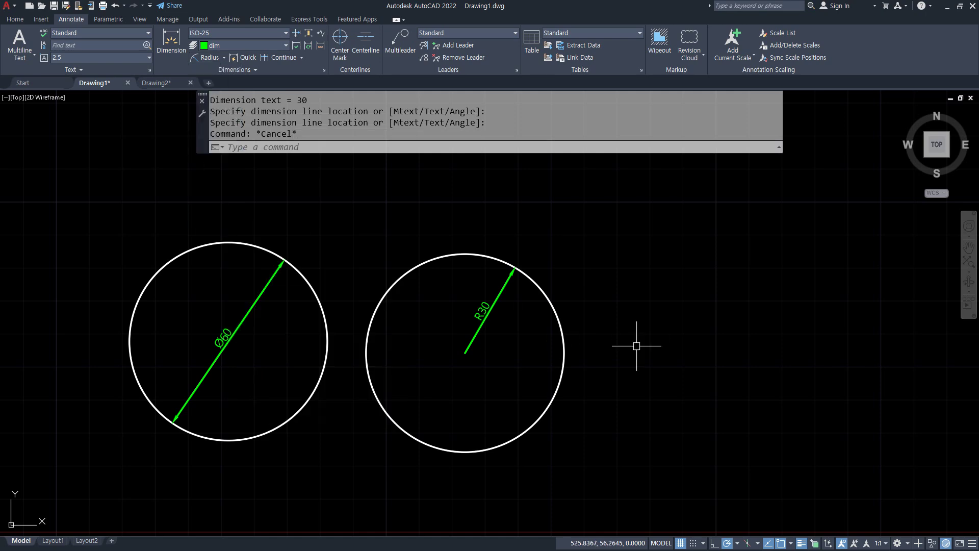
- Erase both radius 30 circles together with their diameter and radius dimensions
click(644, 416)
click(150, 242)
text(e)
key(Return)
scroll(234, 353, down, 2)
scroll(389, 334, up, 2)
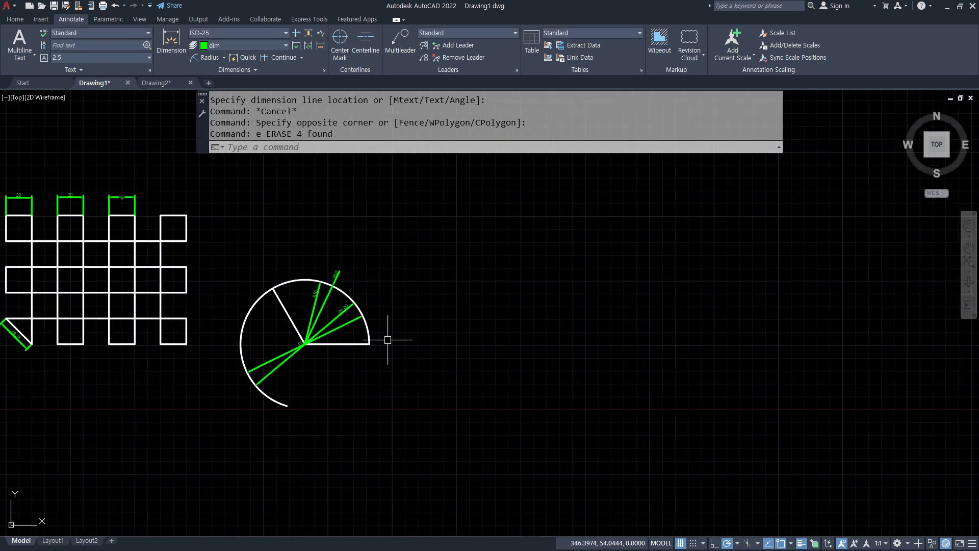
- Erase the radius 50 arc sector together with its lines and its radius and diameter dimensions
click(383, 426)
click(236, 254)
text(e)
key(Return)
- Draw a very shallow three-point arc with a radius of about 1480 in the empty area to the right of the grid of squares
scroll(269, 313, up, 2)
text(a)
key(Return)
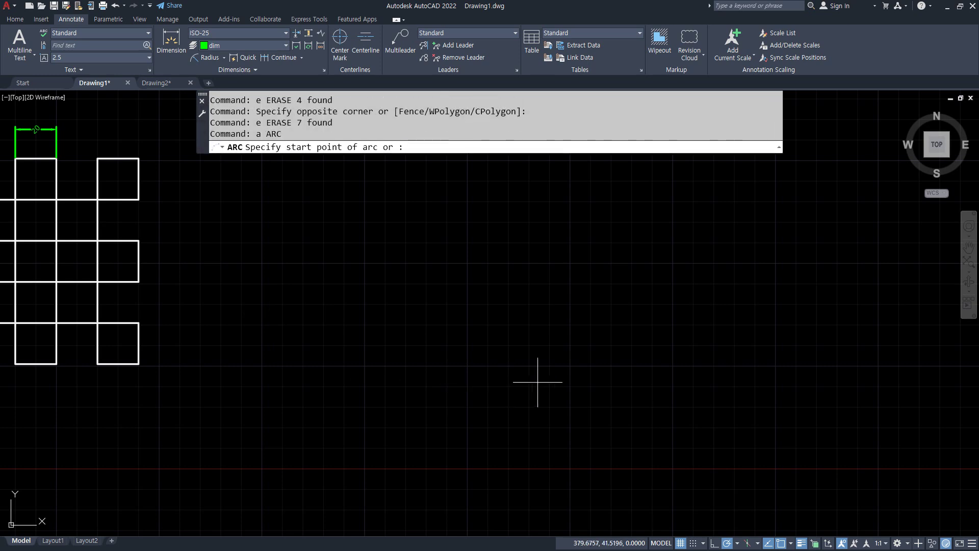
click(568, 367)
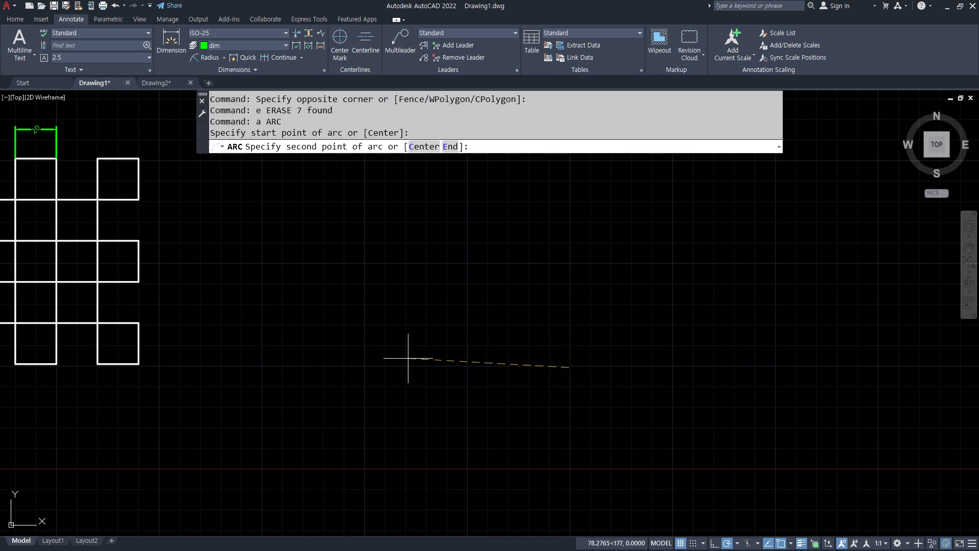
click(364, 360)
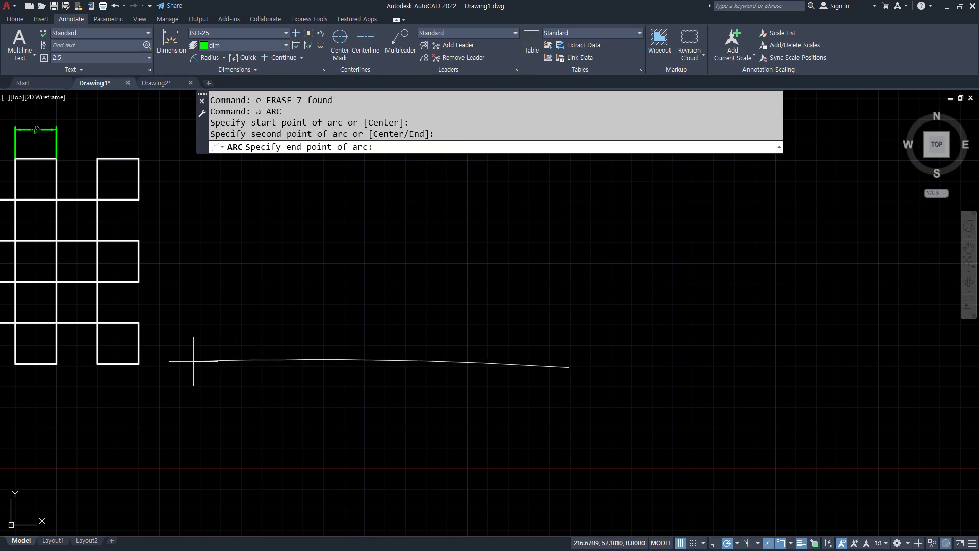
click(160, 365)
key(Return)
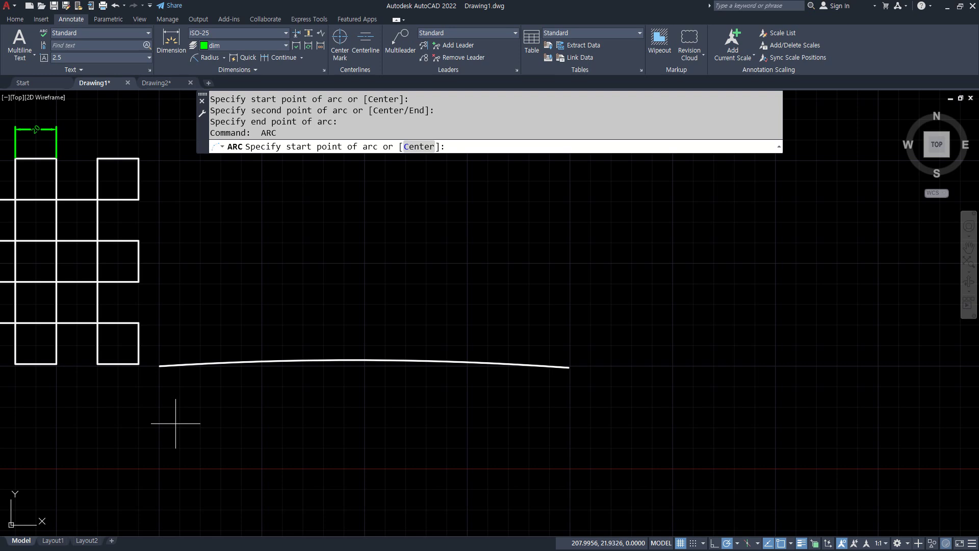
- Add a radius dimension to the shallow arc, placing it slightly to the right of the arc's middle
click(207, 58)
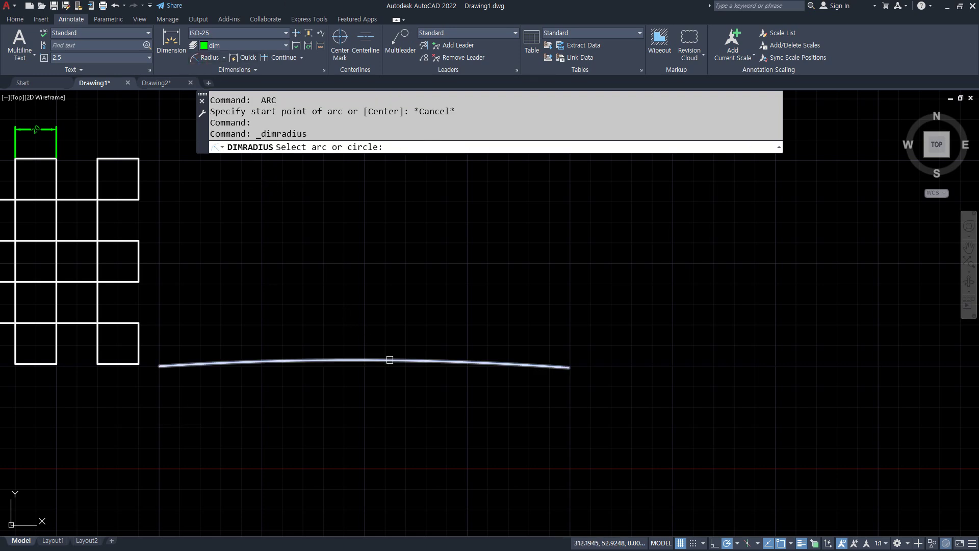
click(389, 361)
click(427, 337)
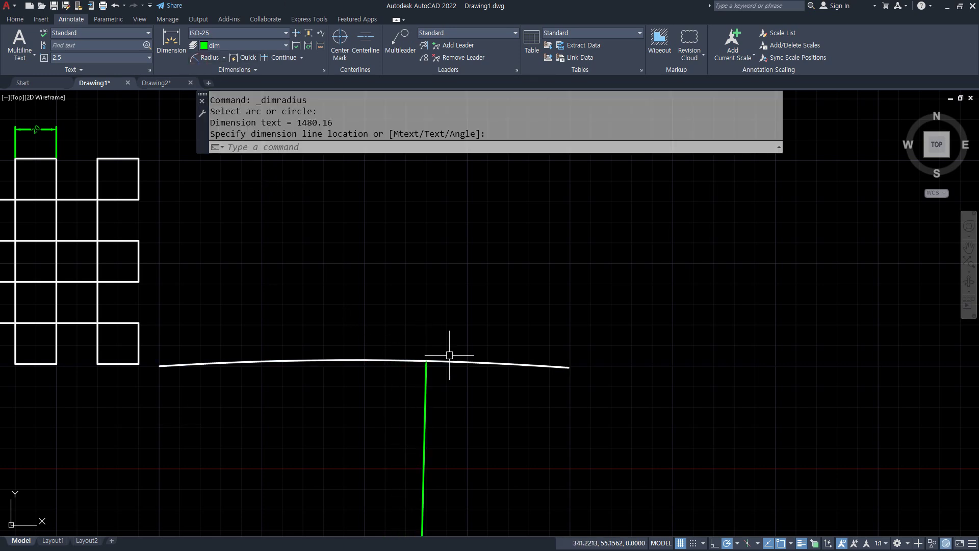
- Select the shallow arc's radius dimension and examine its full extent from the arc down to the distant center point
scroll(449, 350, down, 8)
scroll(503, 387, down, 2)
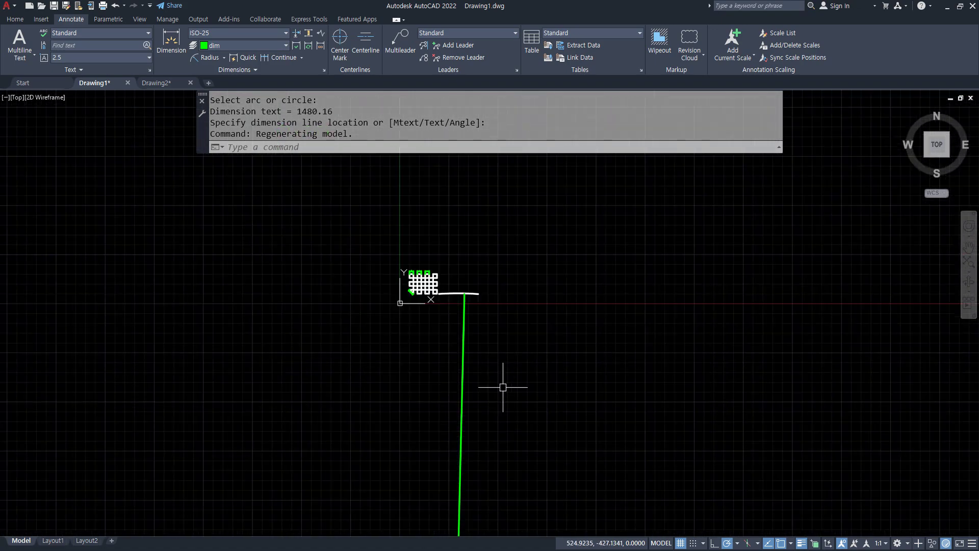
mouse_move(503, 387)
middle_down()
mouse_move(448, 263)
mouse_move(446, 285)
middle_up()
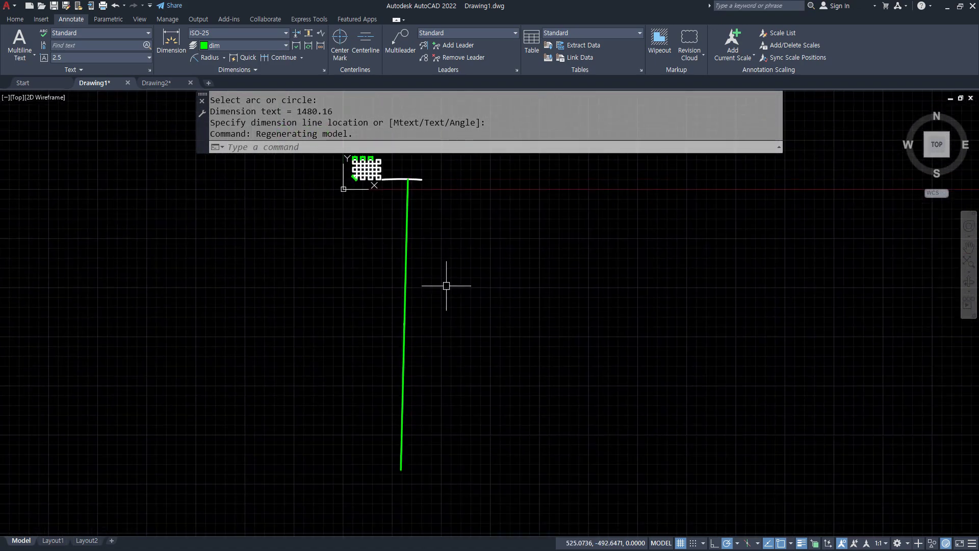
click(437, 269)
click(290, 357)
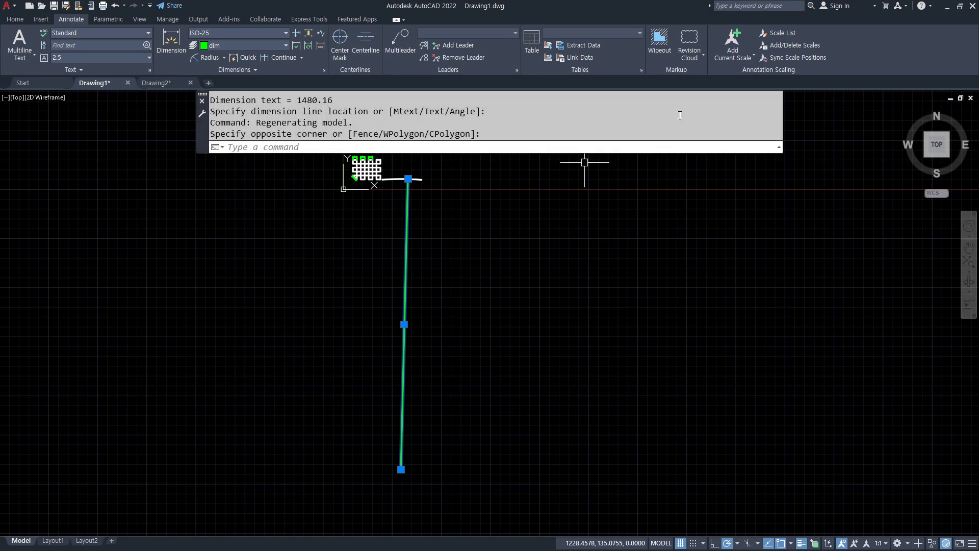
scroll(419, 174, up, 4)
scroll(361, 180, up, 5)
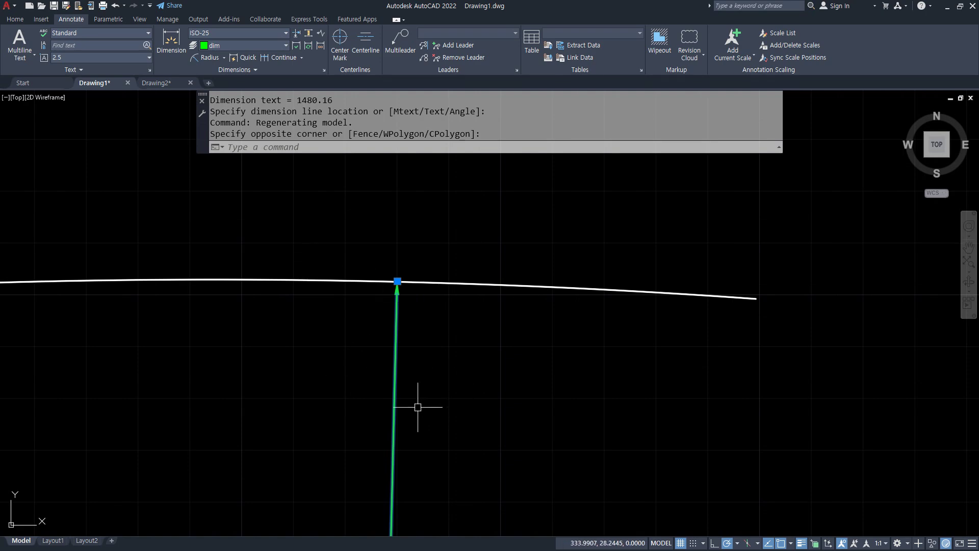
scroll(417, 407, down, 4)
middle_drag(456, 425, 435, 244)
scroll(435, 243, down, 2)
middle_drag(471, 372, 457, 305)
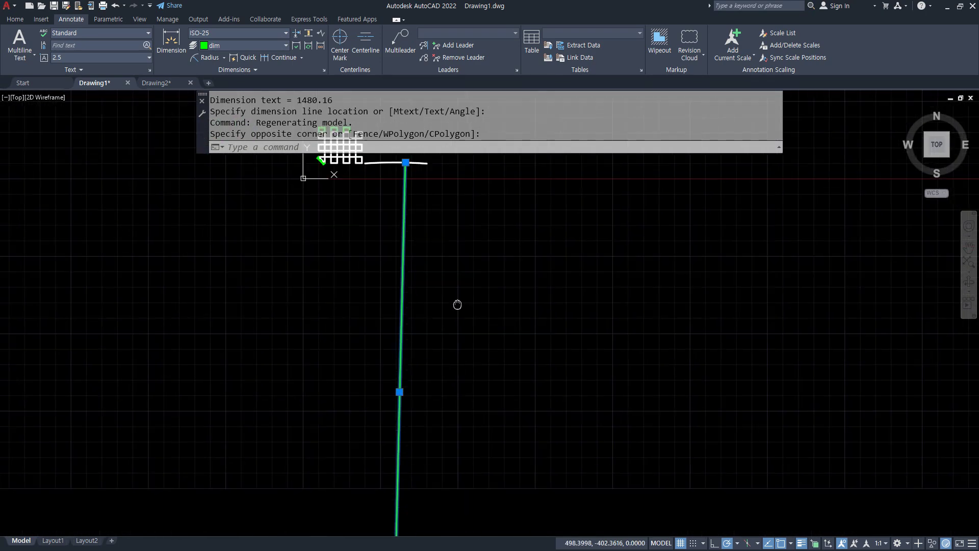
scroll(402, 470, down, 2)
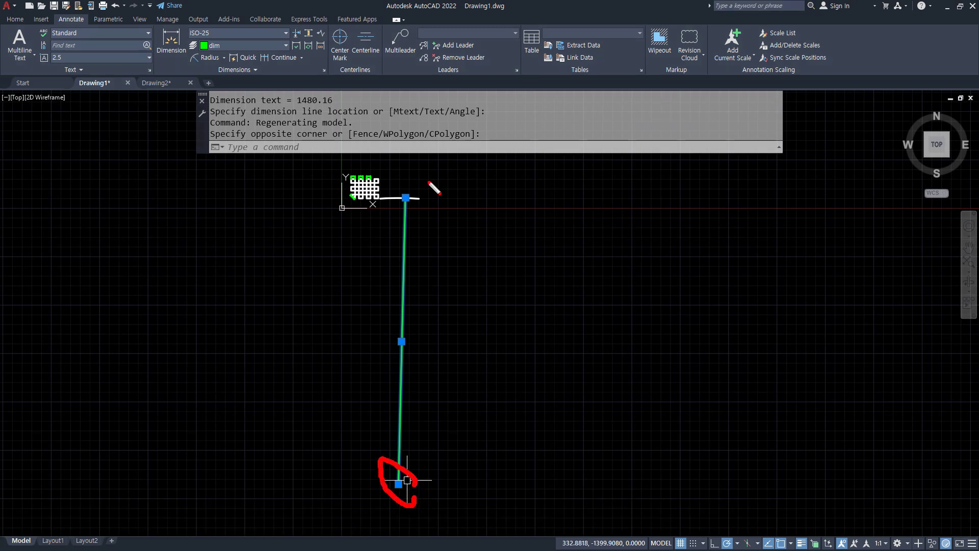
mouse_move(386, 212)
mouse_down()
mouse_move(392, 220)
mouse_move(392, 199)
mouse_up()
mouse_move(423, 375)
mouse_down()
mouse_move(427, 335)
mouse_move(423, 354)
mouse_up()
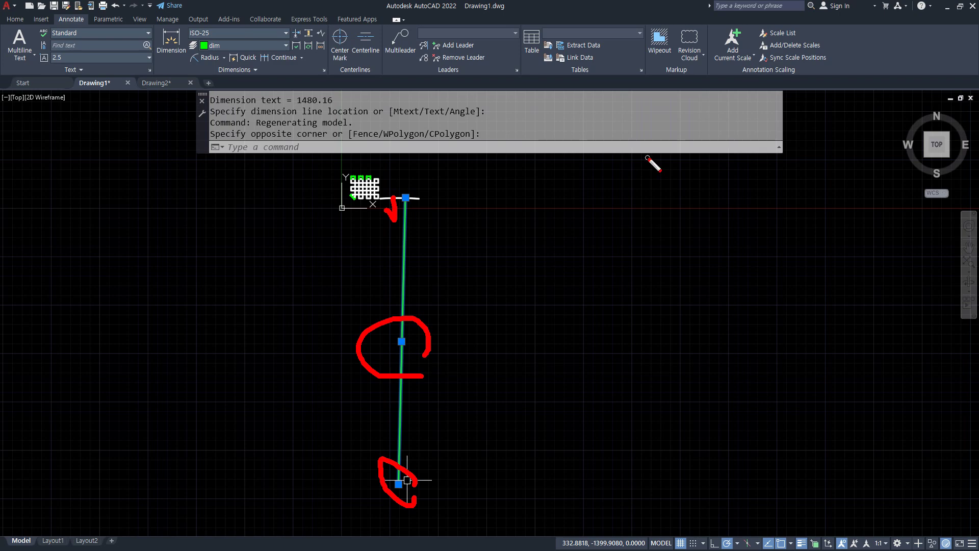
key(Escape)
scroll(401, 201, up, 5)
scroll(398, 200, up, 8)
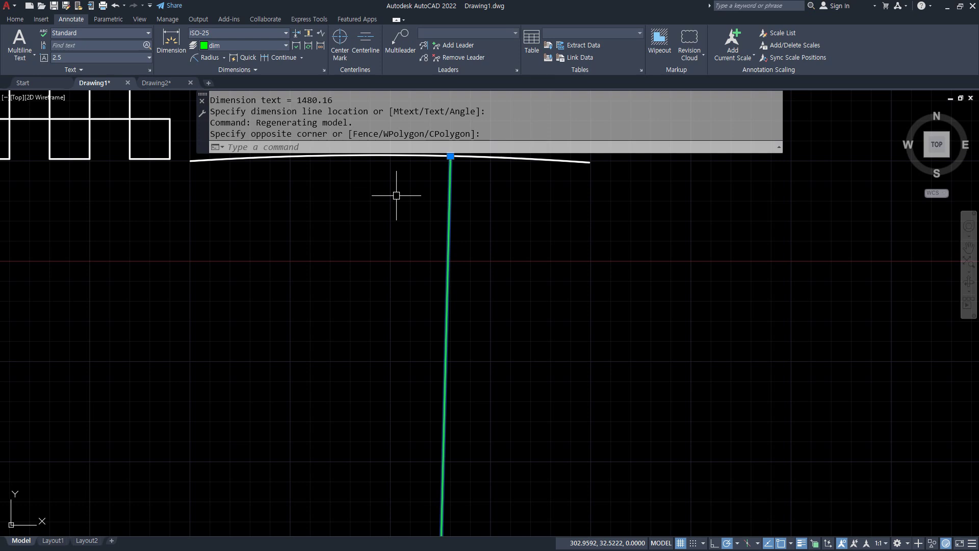
key(ctrl+2)
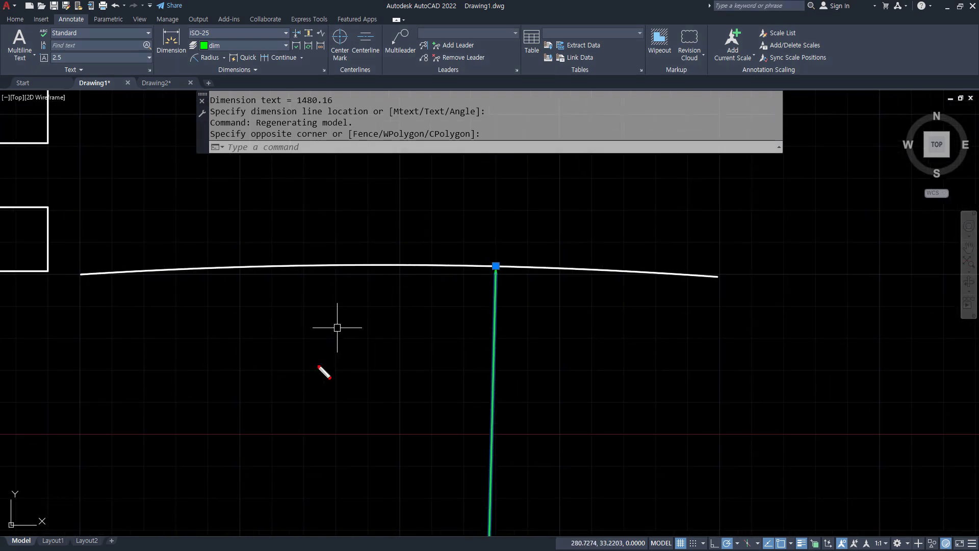
mouse_move(319, 376)
mouse_down()
mouse_move(314, 331)
mouse_move(334, 326)
mouse_move(335, 269)
mouse_up()
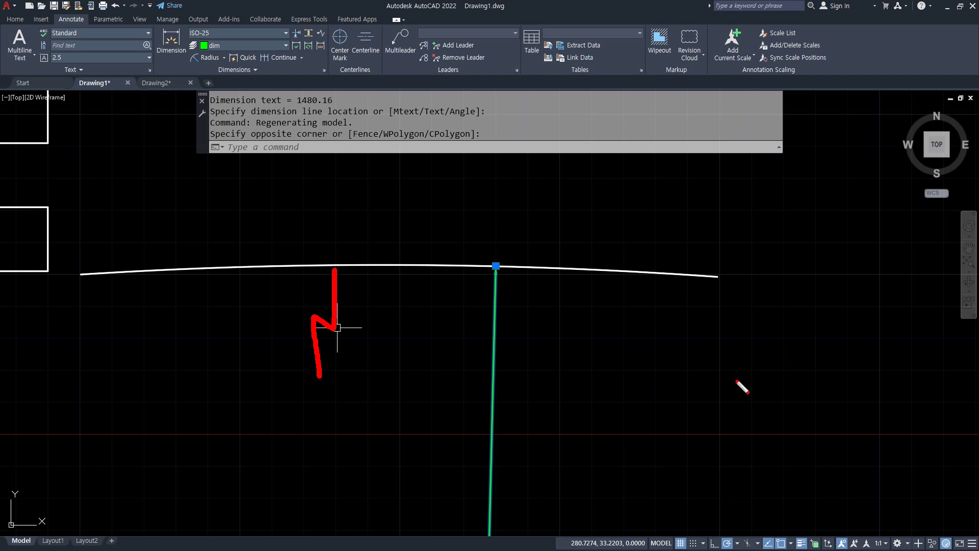
mouse_move(327, 391)
mouse_down()
mouse_move(333, 377)
mouse_move(324, 389)
mouse_up()
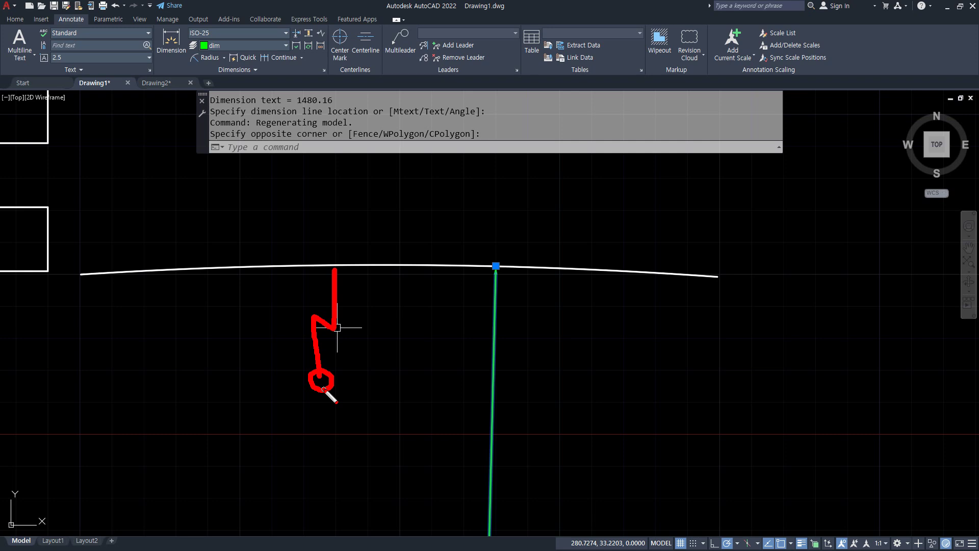
key(Escape)
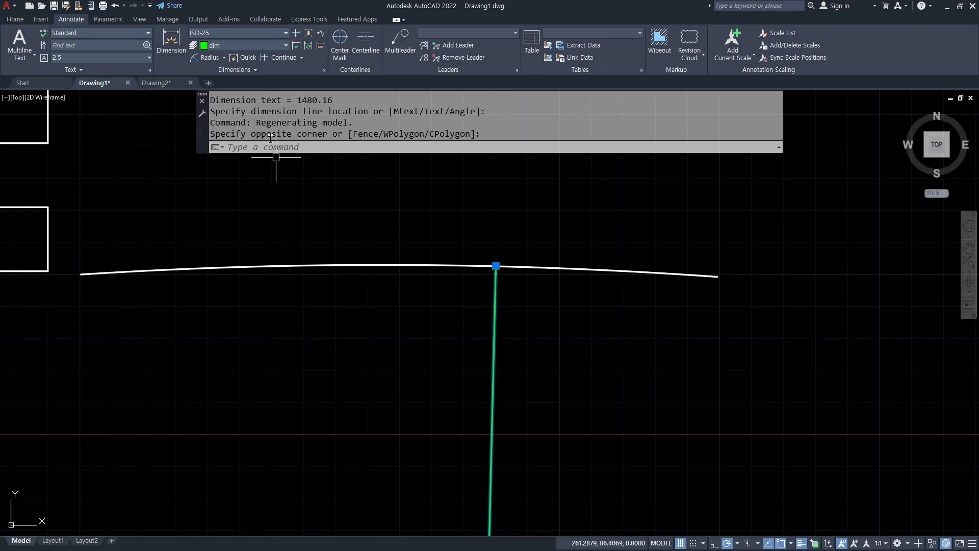
- Add a jogged radius dimension to the left part of the shallow arc, with a nearby substitute center below the arc and the jog below the text
click(224, 58)
click(218, 201)
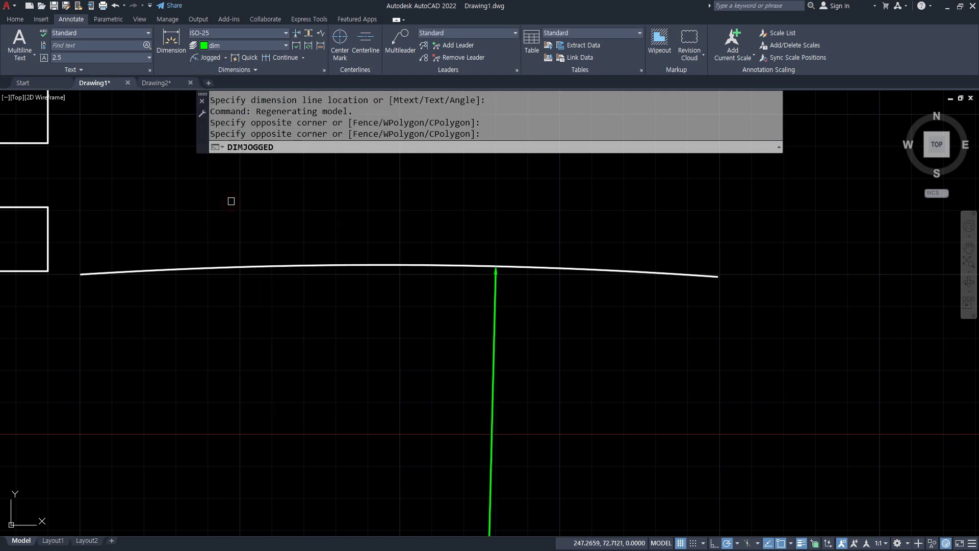
click(262, 267)
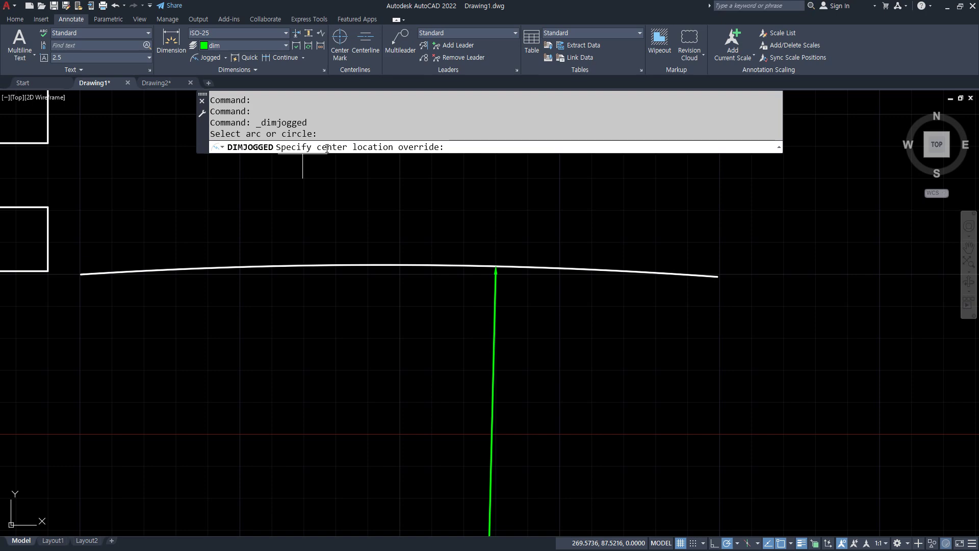
key(alt)
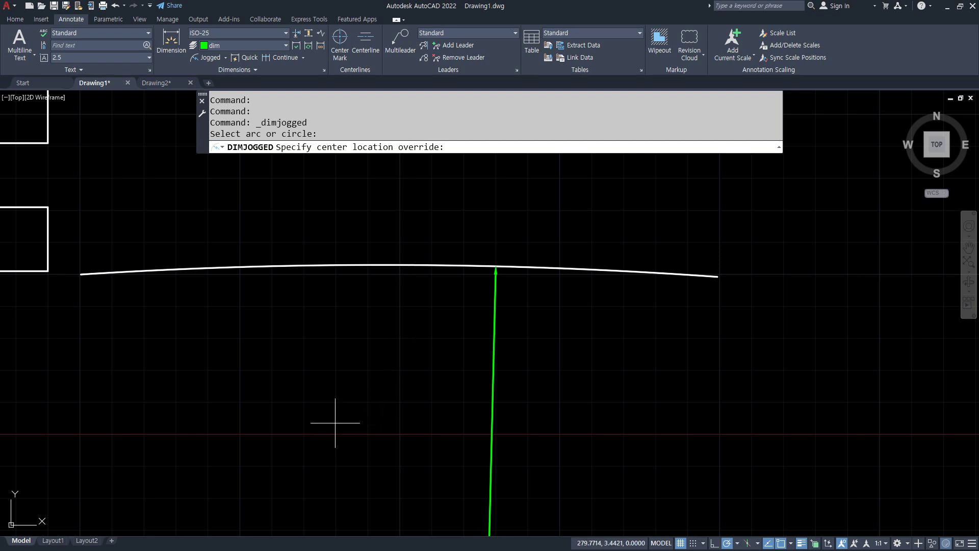
click(327, 386)
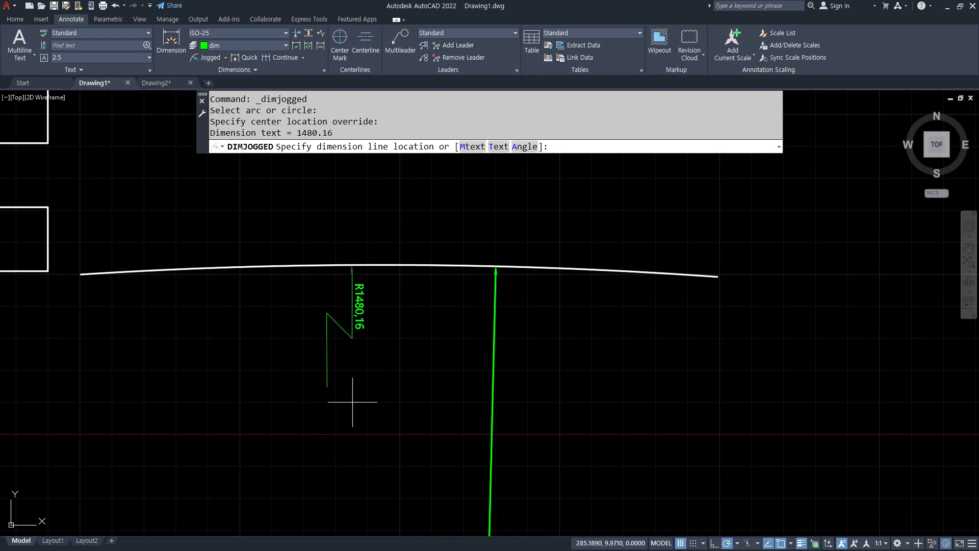
scroll(316, 300, up, 4)
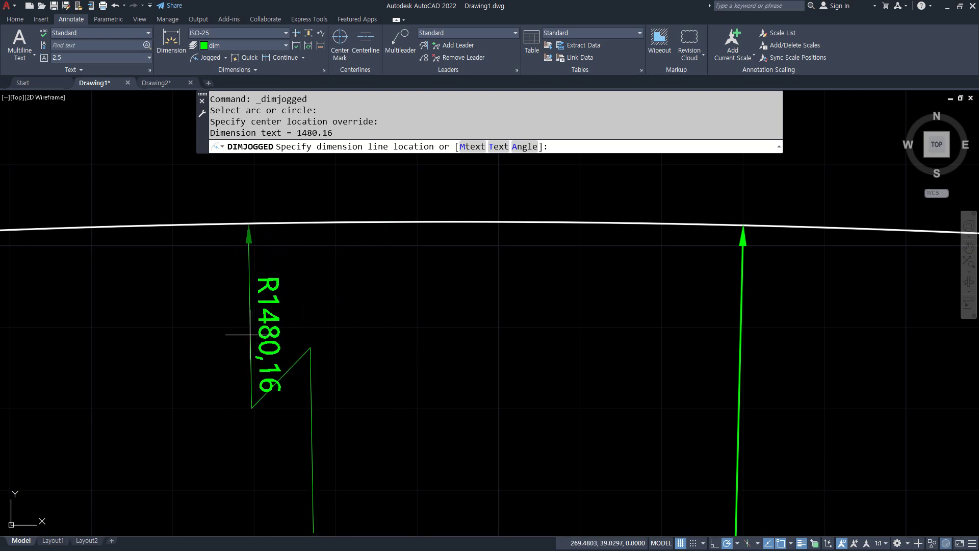
click(240, 341)
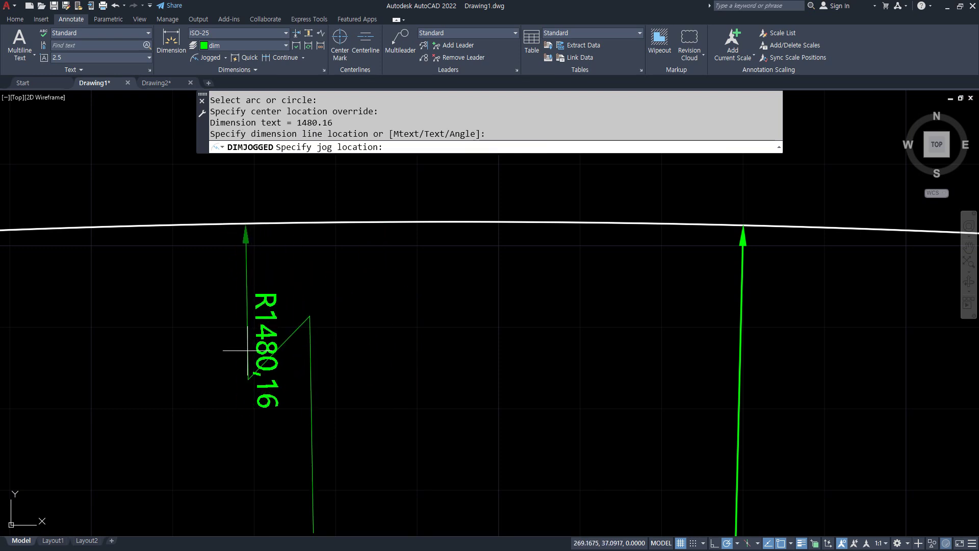
click(231, 454)
scroll(332, 456, down, 2)
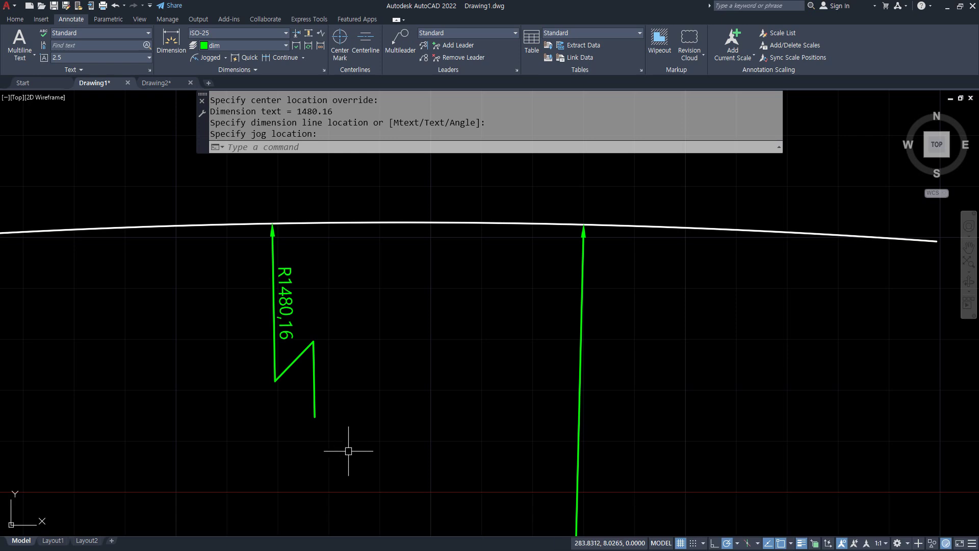
mouse_move(264, 258)
mouse_down()
mouse_move(271, 362)
mouse_move(306, 347)
mouse_move(314, 420)
mouse_up()
key(Escape)
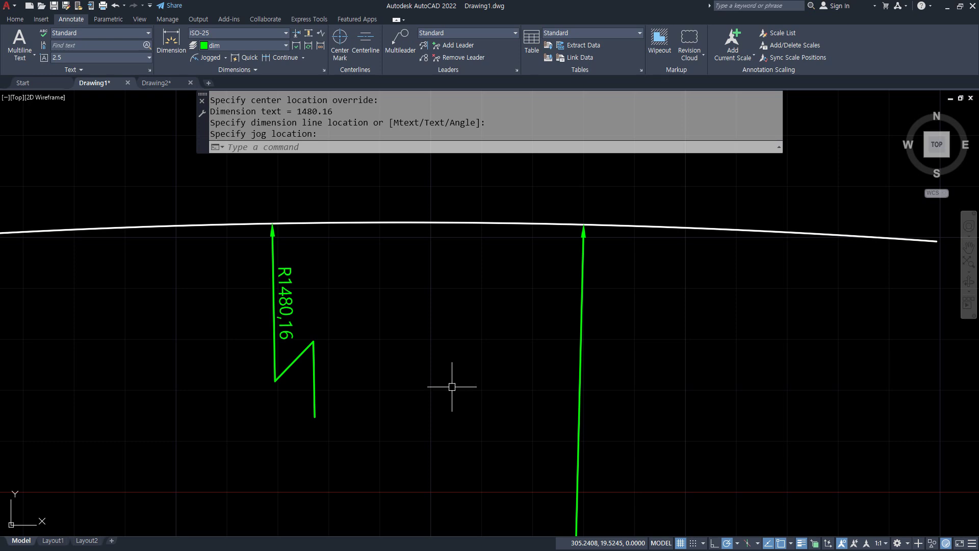
mouse_move(323, 431)
mouse_down()
mouse_move(327, 412)
mouse_move(313, 430)
mouse_up()
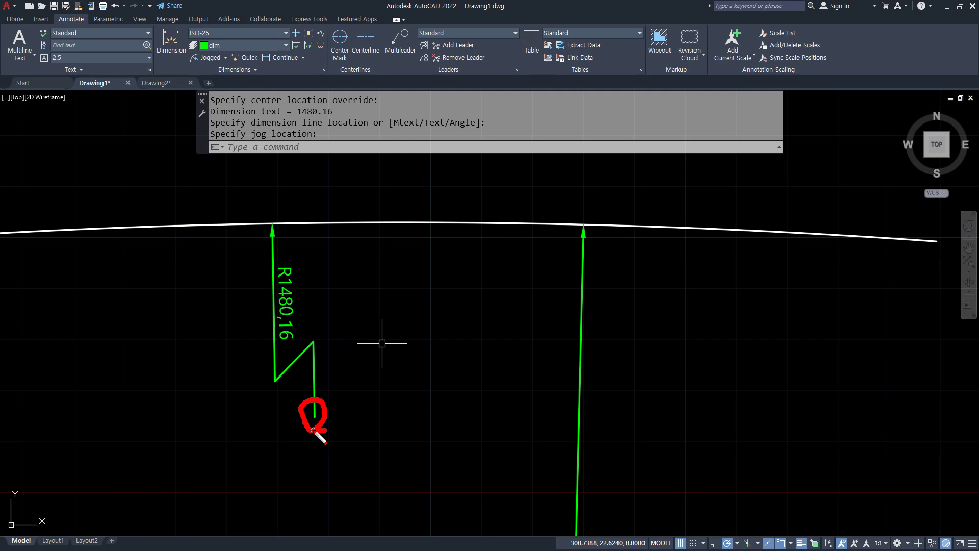
key(Escape)
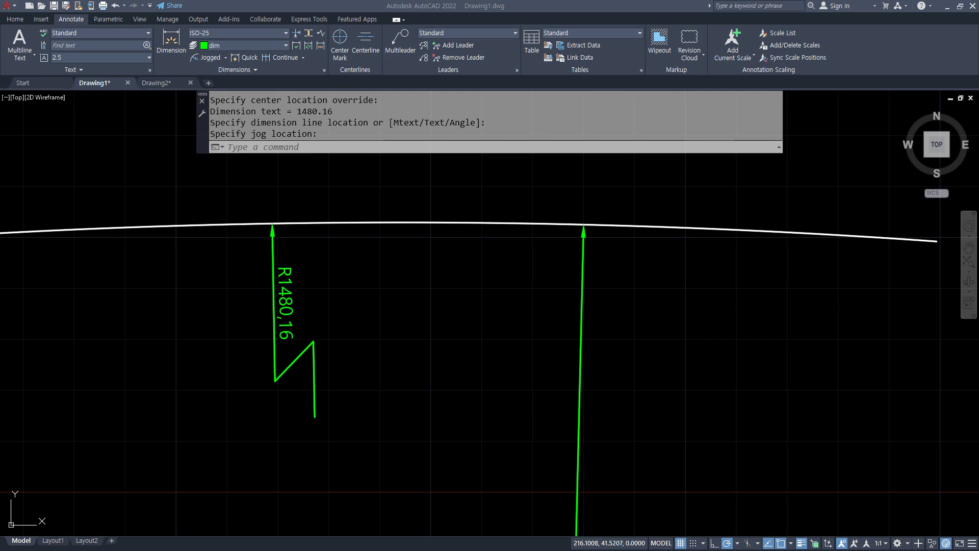
- Switch to the web browser and look through the cafe.naver.com practice drawings for the jogged R50 dimension
key(alt+Tab)
scroll(551, 278, down, 15)
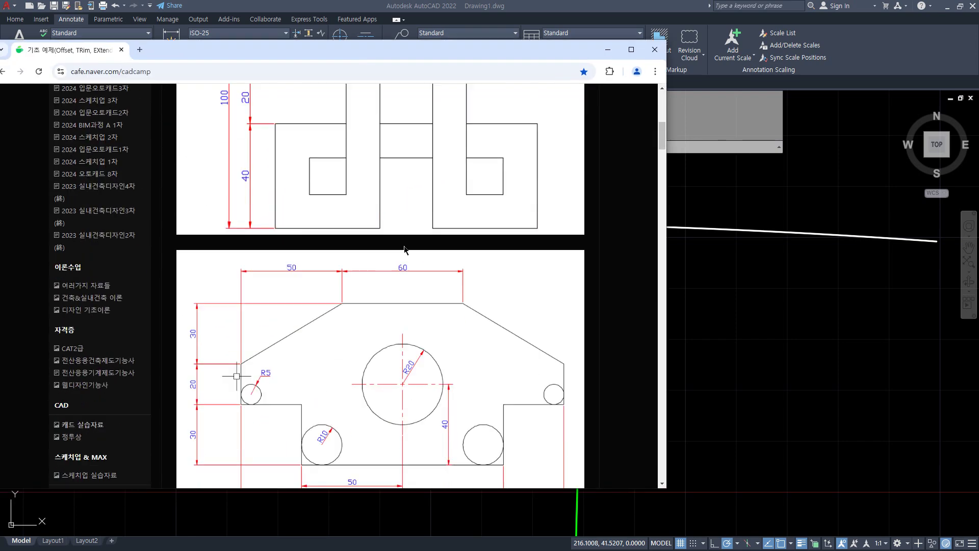
scroll(551, 278, down, 15)
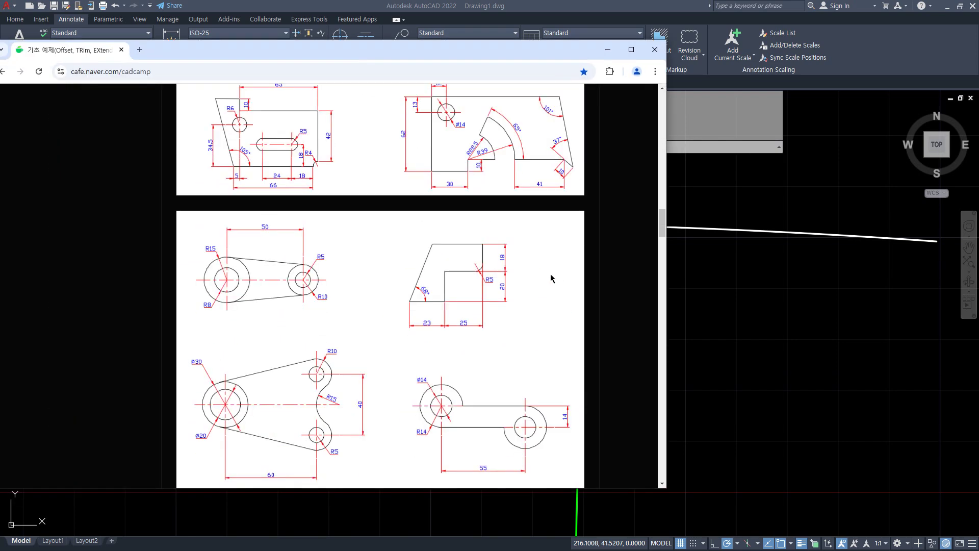
scroll(553, 277, down, 1)
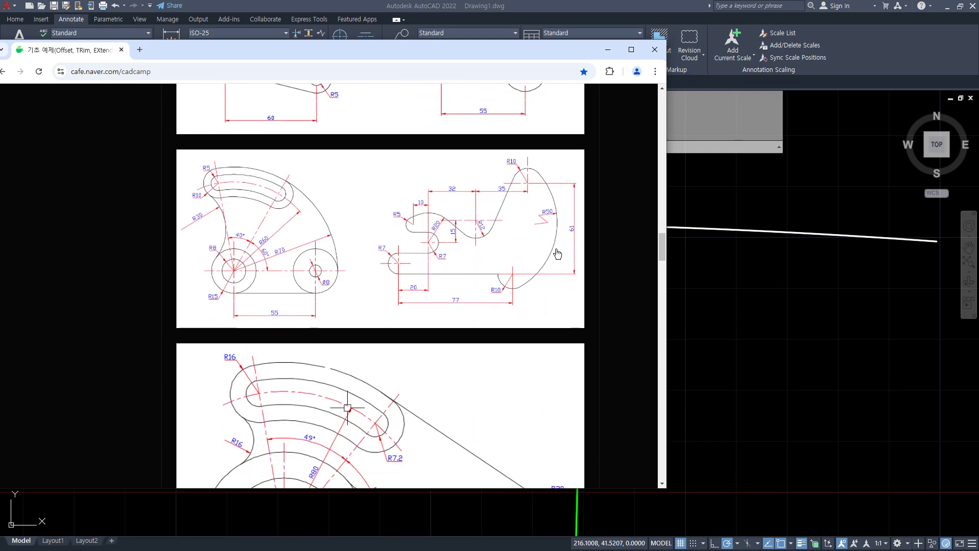
key(ctrl+2)
mouse_move(566, 240)
mouse_down()
mouse_move(561, 200)
mouse_move(565, 242)
mouse_up()
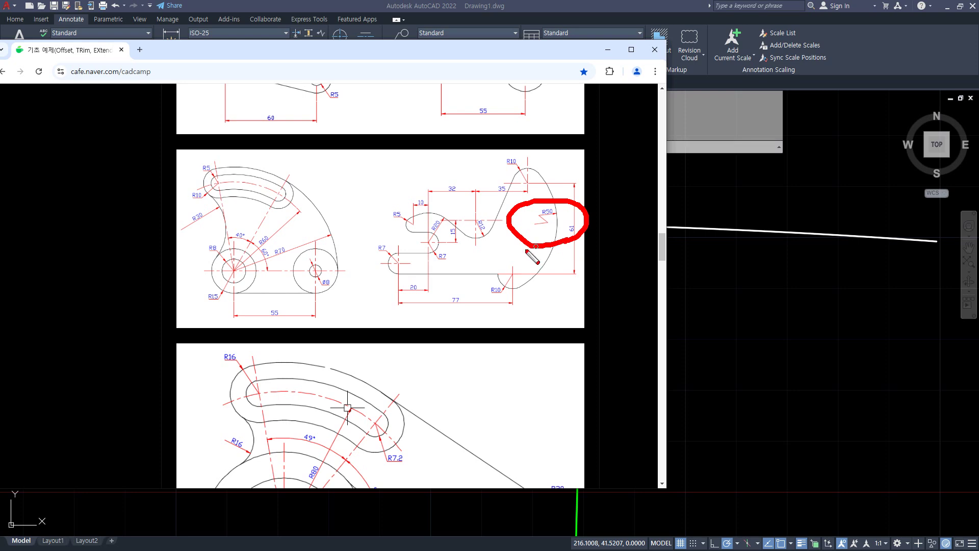
key(Escape)
- Examine the jogged radius dimensions on the oval part and on the curved lever in the further practice drawings
scroll(511, 256, down, 7)
scroll(512, 256, down, 7)
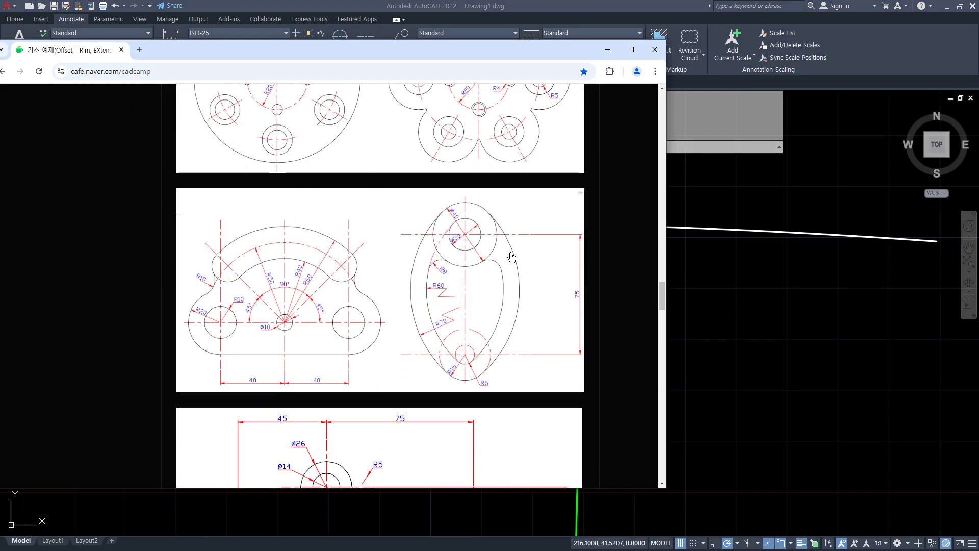
scroll(512, 256, down, 1)
key(ctrl+2)
mouse_move(451, 297)
mouse_down()
mouse_move(415, 221)
mouse_move(455, 291)
mouse_move(386, 293)
mouse_move(405, 281)
mouse_up()
key(Escape)
scroll(449, 288, down, 4)
key(ctrl+2)
mouse_move(365, 402)
mouse_down()
mouse_move(317, 390)
mouse_move(370, 381)
mouse_up()
mouse_move(308, 335)
mouse_down()
mouse_move(278, 258)
mouse_move(314, 344)
mouse_up()
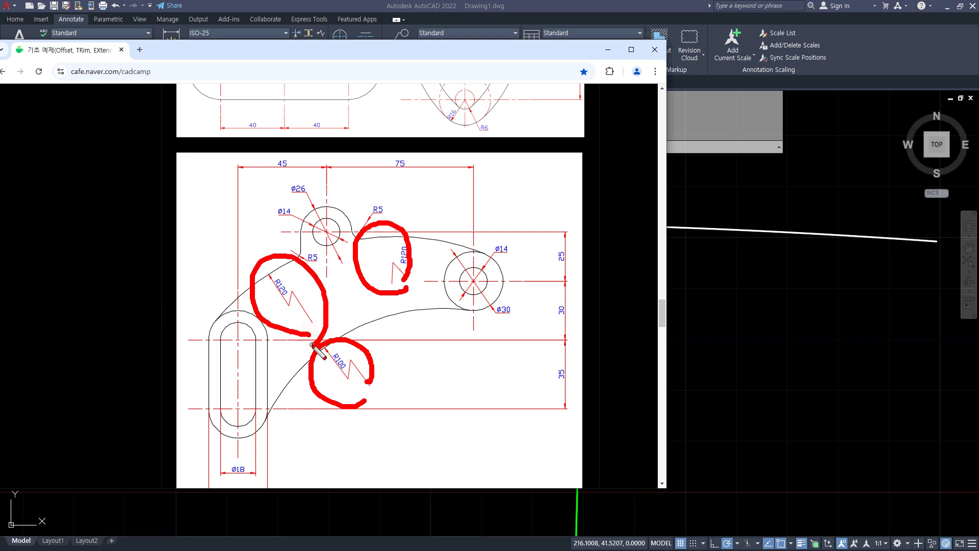
key(Escape)
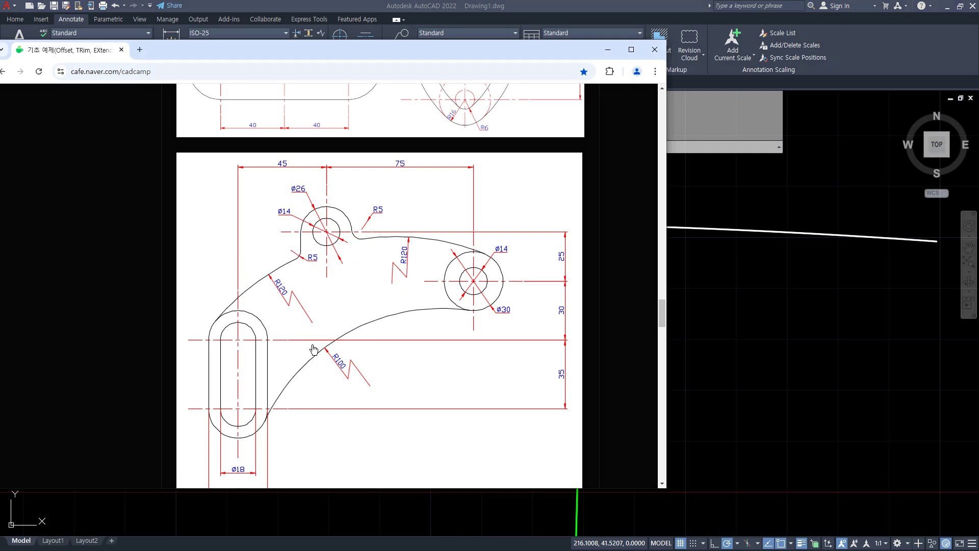
scroll(422, 351, up, 4)
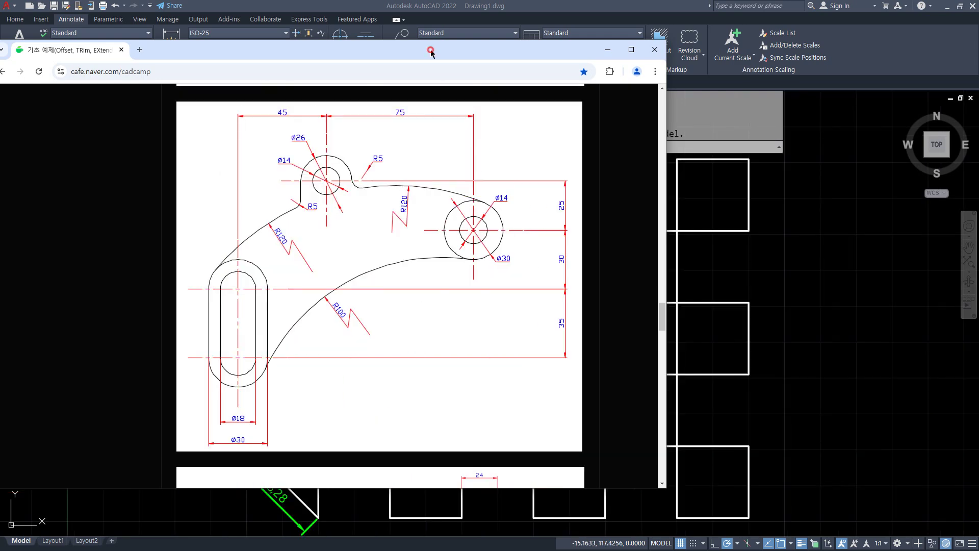
- Return to AutoCAD and draw a circle of radius 20 in the empty area to the right of the grid of squares
drag(430, 50, 0, 50)
click(541, 388)
scroll(707, 451, down, 4)
middle_drag(766, 431, 312, 343)
scroll(313, 344, up, 2)
text(c)
key(Return)
click(344, 321)
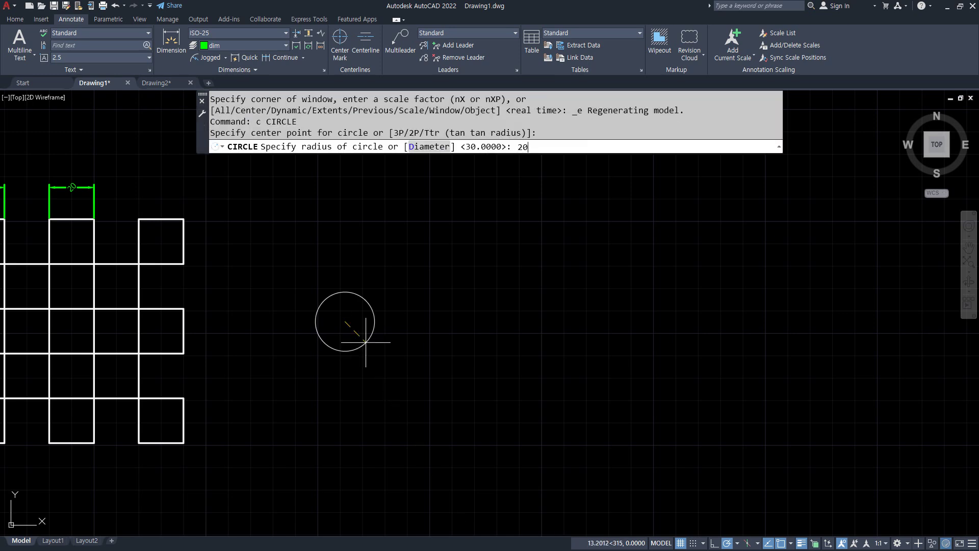
key(Return)
scroll(375, 332, up, 4)
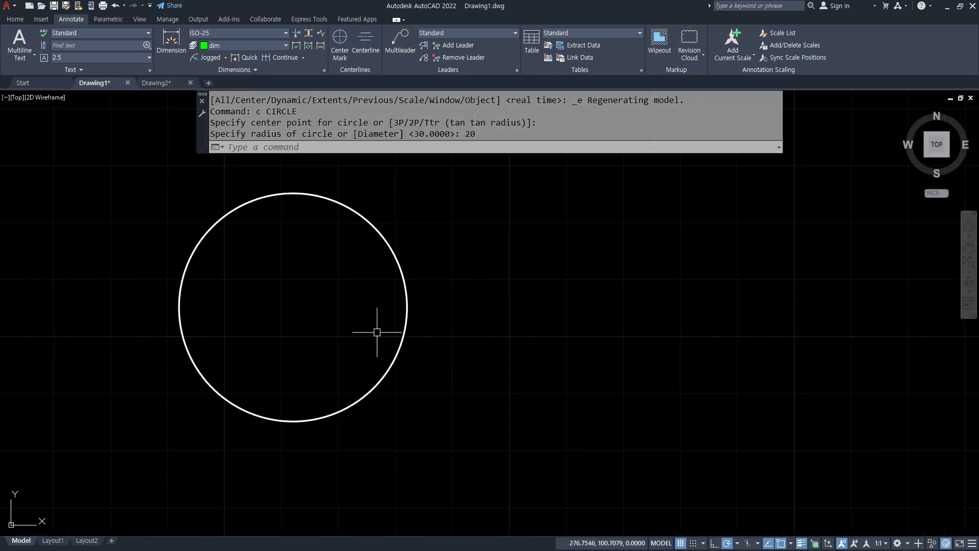
- Add a radius dimension to the new circle, with its line pointing steeply up and slightly right from the center
click(226, 59)
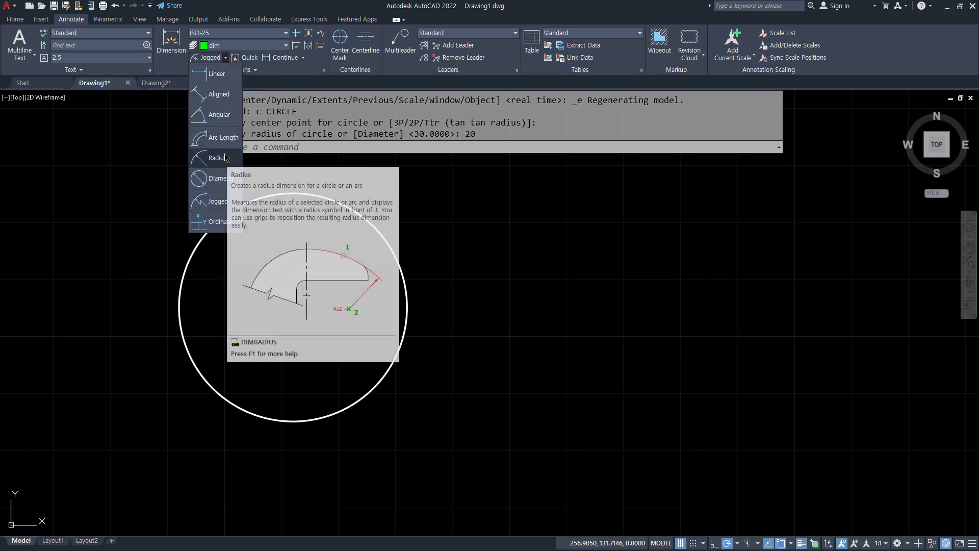
click(217, 158)
click(331, 199)
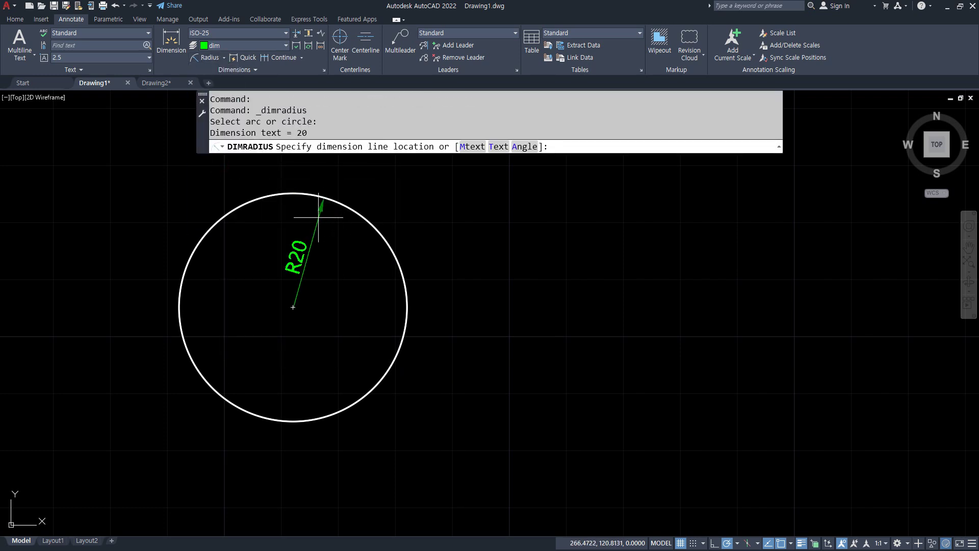
click(299, 176)
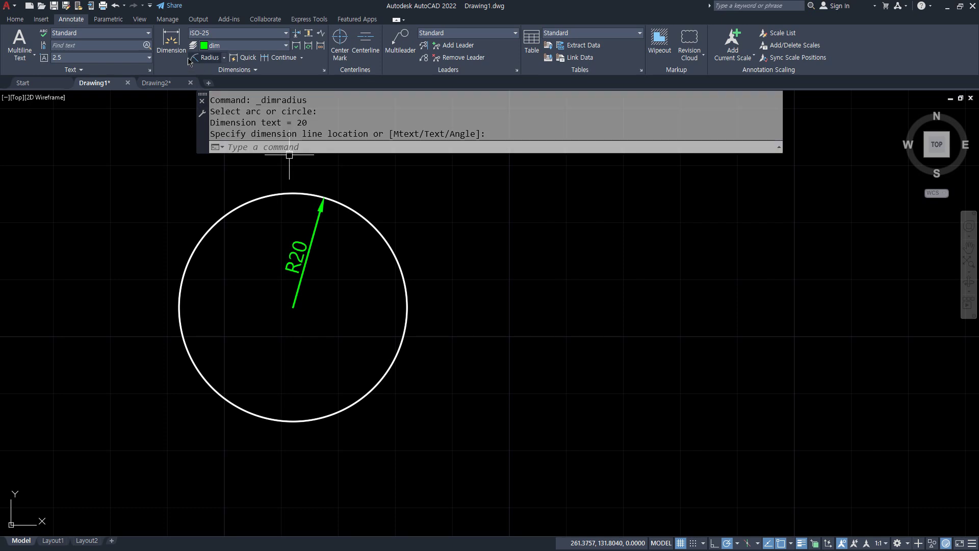
- Add a diameter dimension across the circle, running from its upper left to its lower right
click(224, 57)
click(228, 173)
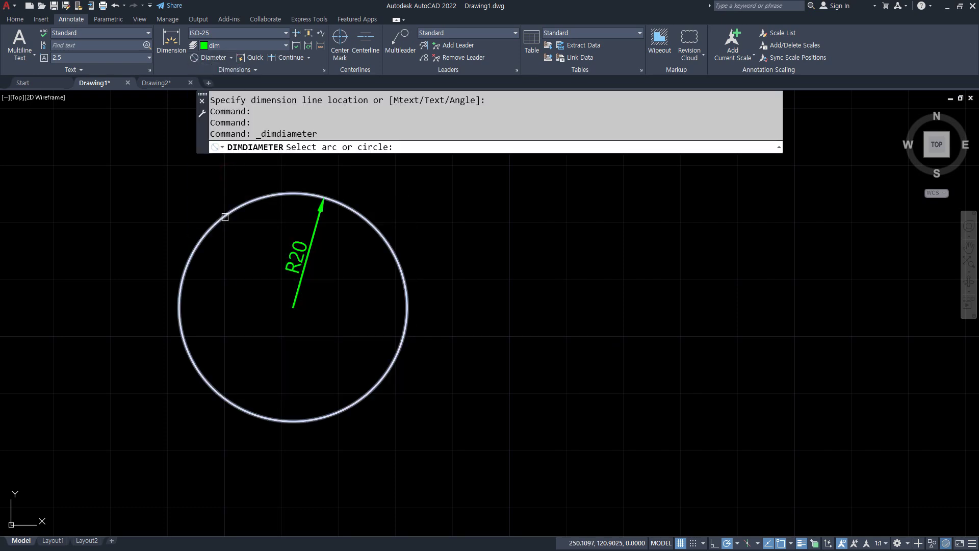
click(219, 220)
click(219, 240)
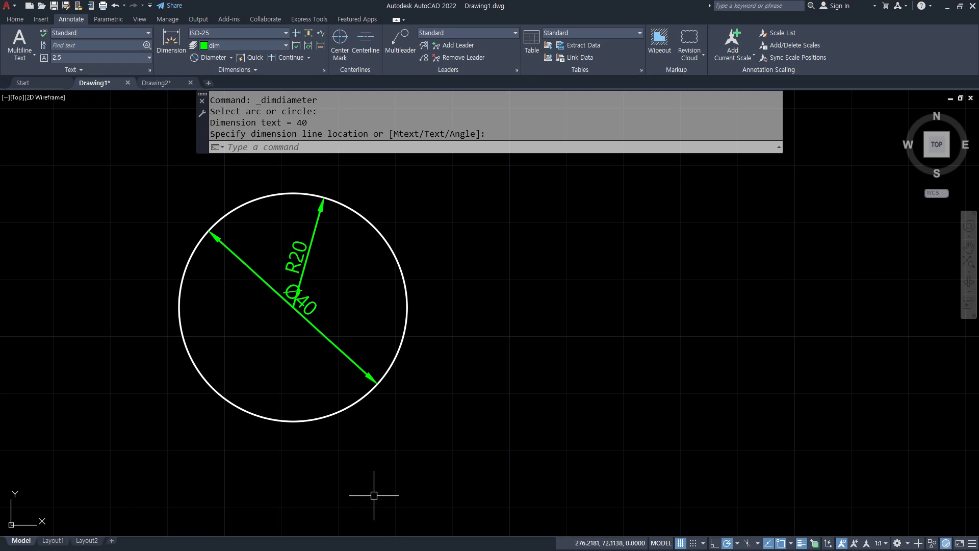
key(Escape)
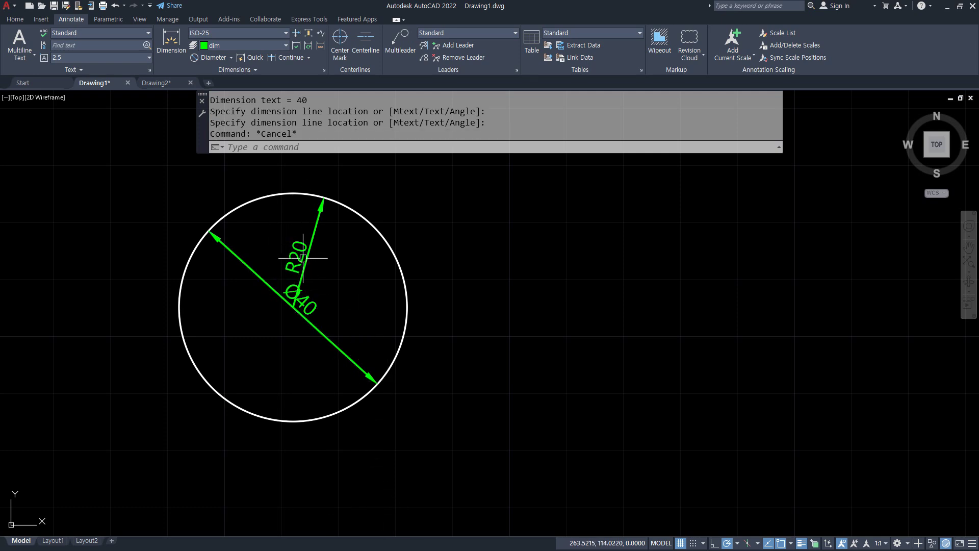
- Move the diameter dimension's text toward the circle's lower right, clear of the radius dimension
click(311, 311)
click(241, 451)
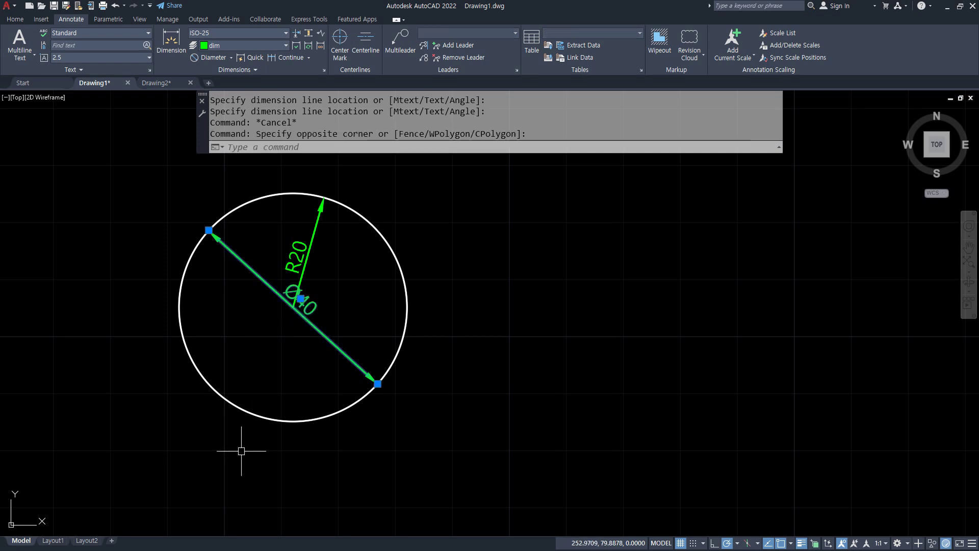
mouse_move(300, 299)
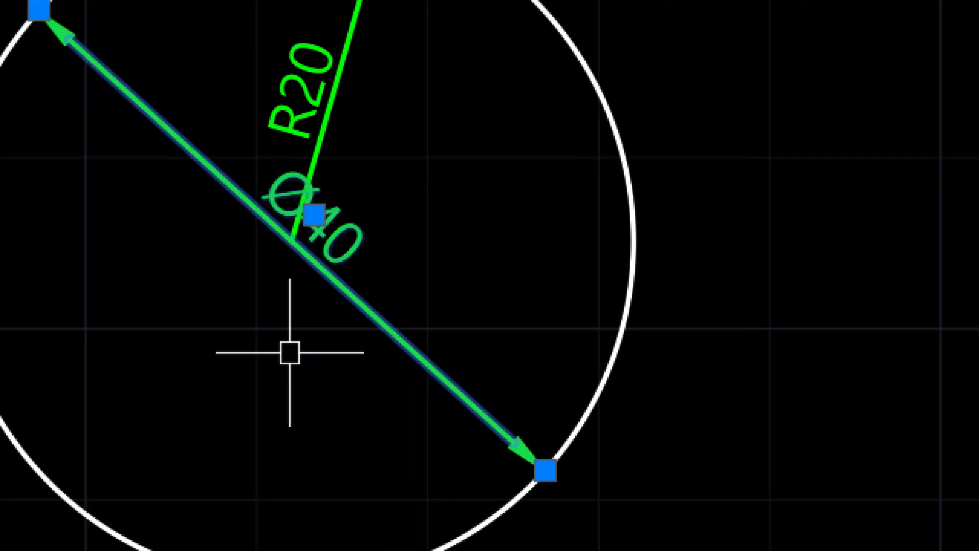
click(315, 214)
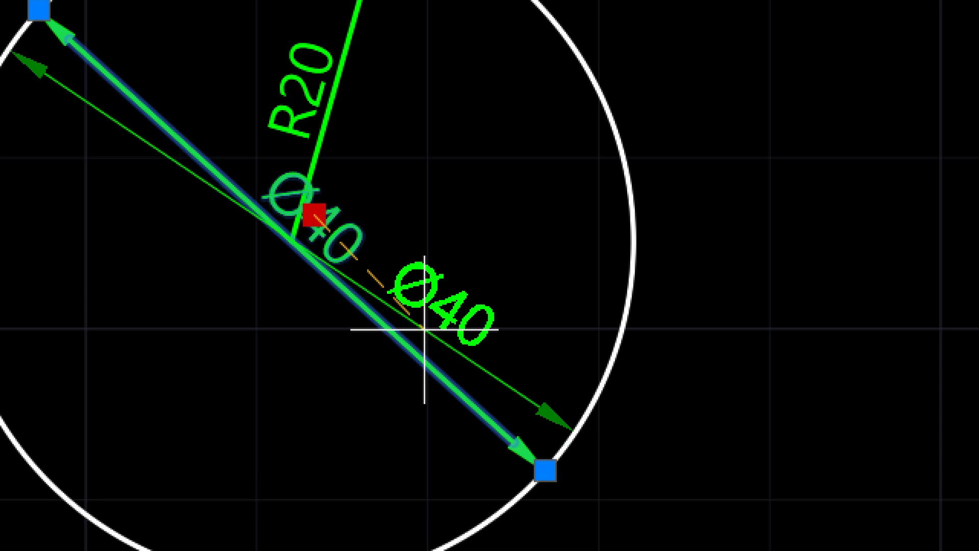
click(424, 329)
middle_drag(378, 56, 377, 241)
key(Escape)
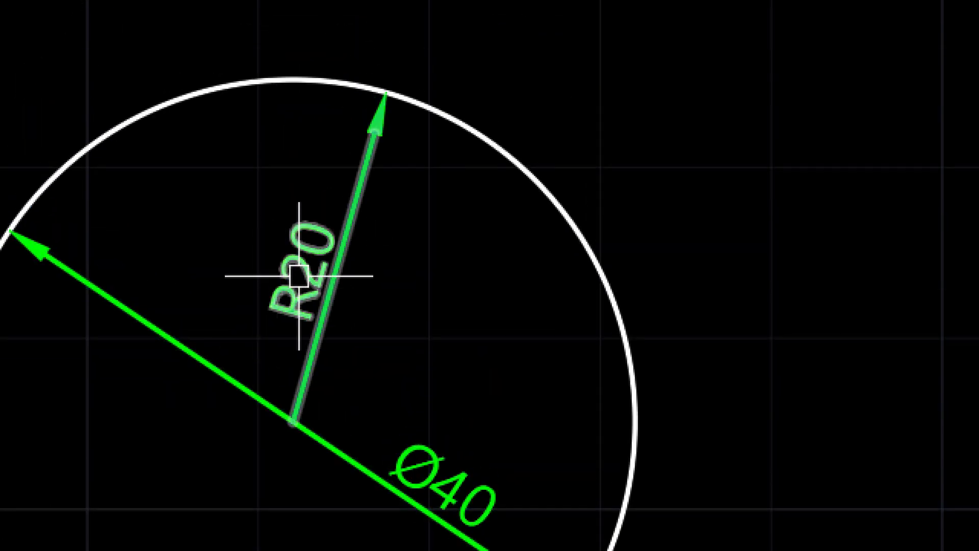
- Move the radius dimension's text outside the circle, above its upper edge along the same dimension line direction
click(302, 270)
click(302, 267)
middle_drag(405, 23, 374, 142)
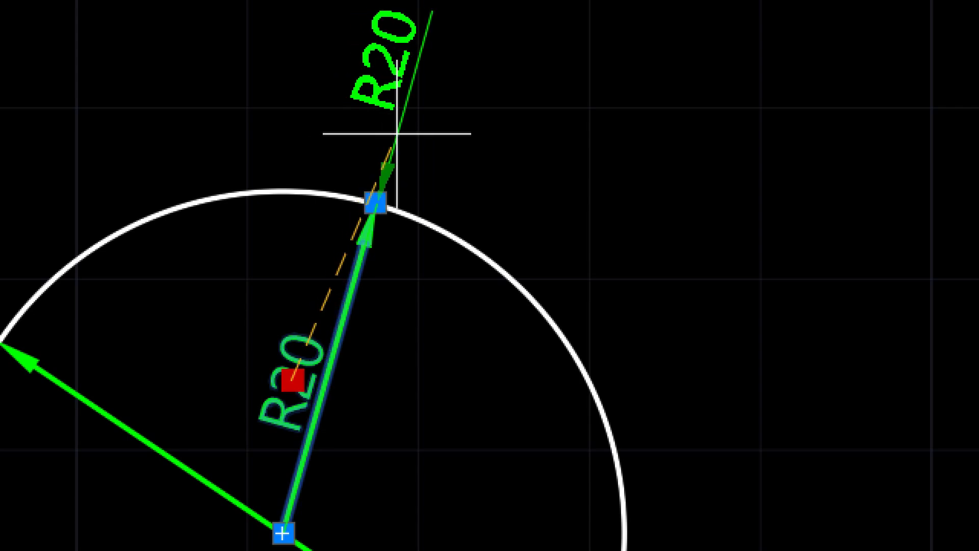
click(397, 133)
key(Escape)
scroll(534, 473, down, 2)
middle_drag(488, 412, 438, 287)
scroll(442, 296, up, 1)
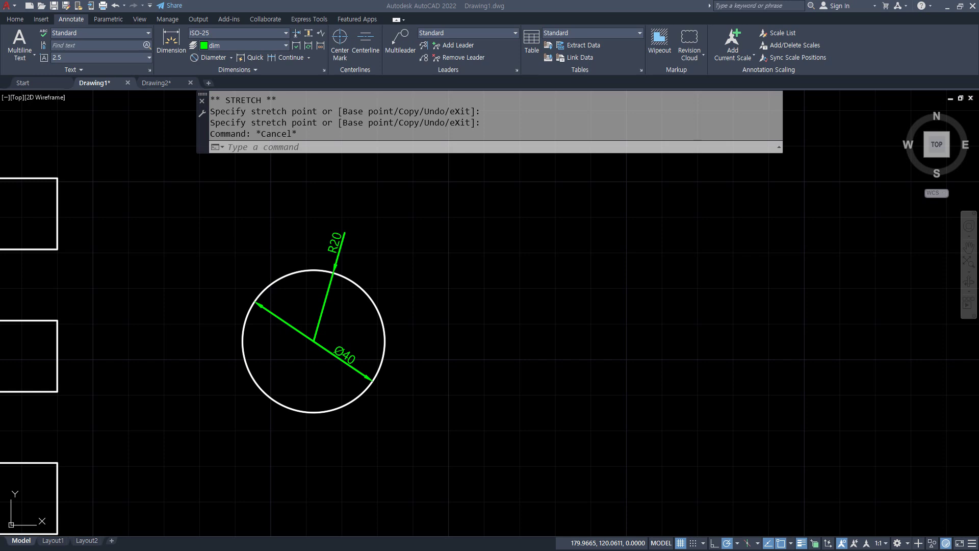
- Examine how the reference drawing in the browser orients the R5, Ø14 and Ø30 texts and compare with the circle's radius dimension
drag(0, 67, 286, 89)
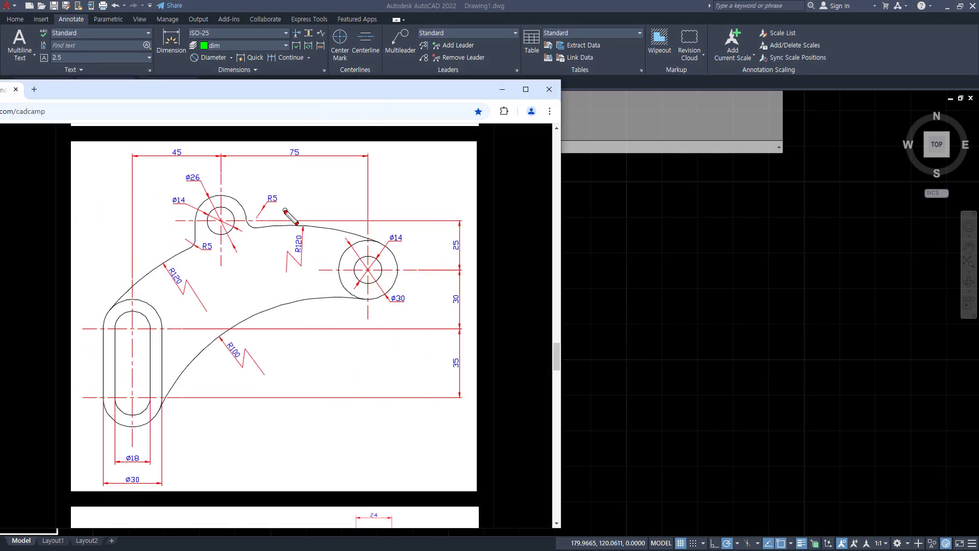
mouse_move(284, 210)
mouse_down()
mouse_move(264, 185)
mouse_move(279, 201)
mouse_up()
mouse_move(391, 247)
mouse_down()
mouse_move(408, 225)
mouse_move(403, 248)
mouse_up()
mouse_move(407, 317)
mouse_down()
mouse_move(389, 314)
mouse_move(418, 313)
mouse_up()
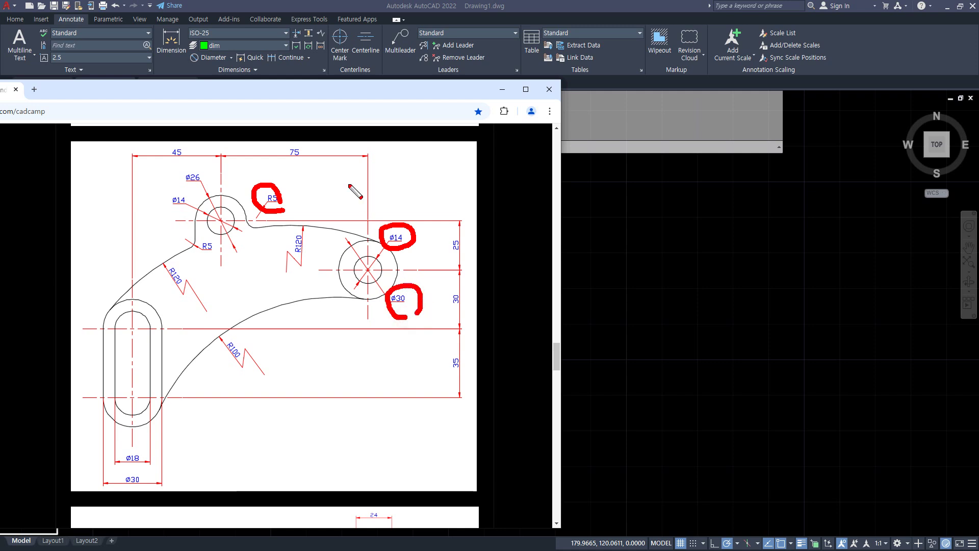
key(Escape)
drag(319, 93, 0, 146)
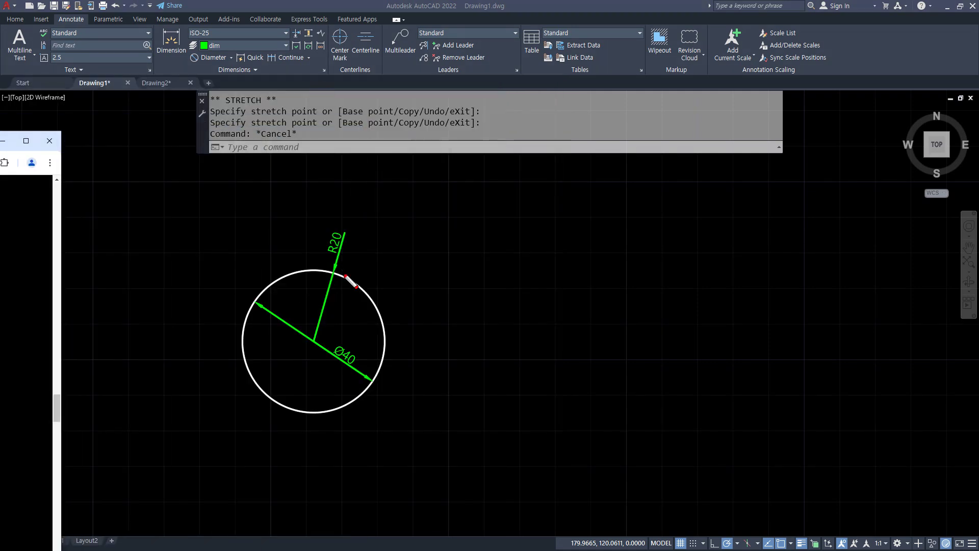
drag(328, 294, 344, 233)
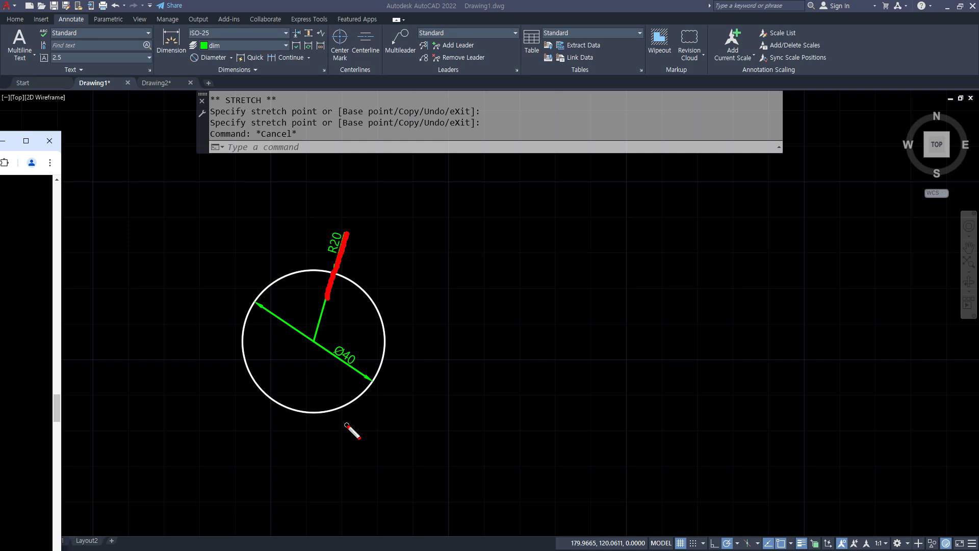
key(Escape)
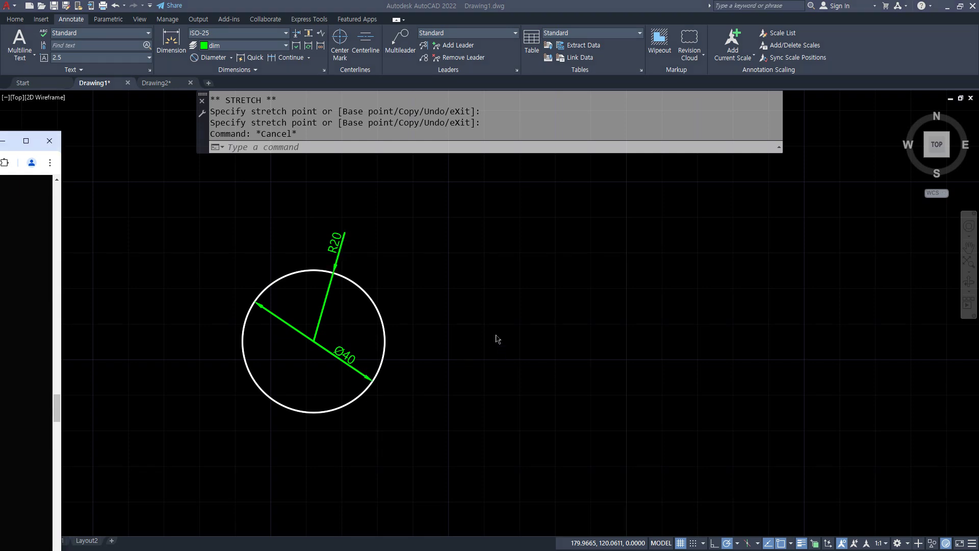
- Modify the ISO-25 dimension style so that its text alignment is ISO standard
click(497, 339)
text(d)
key(Return)
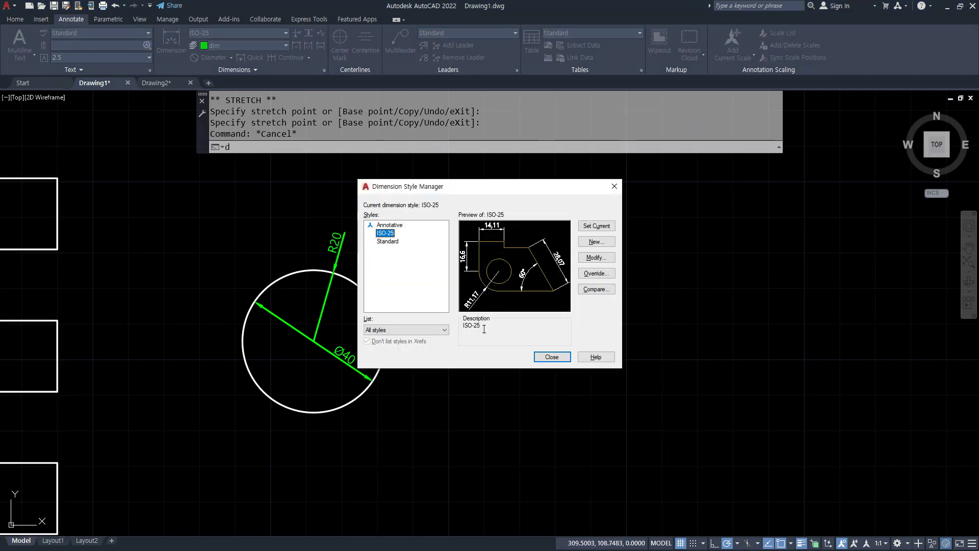
click(595, 258)
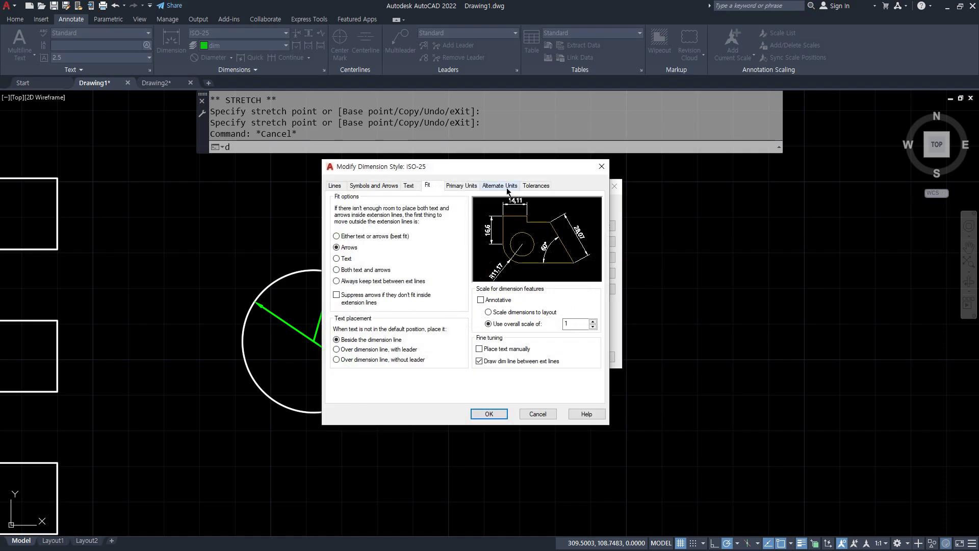
drag(498, 171, 629, 188)
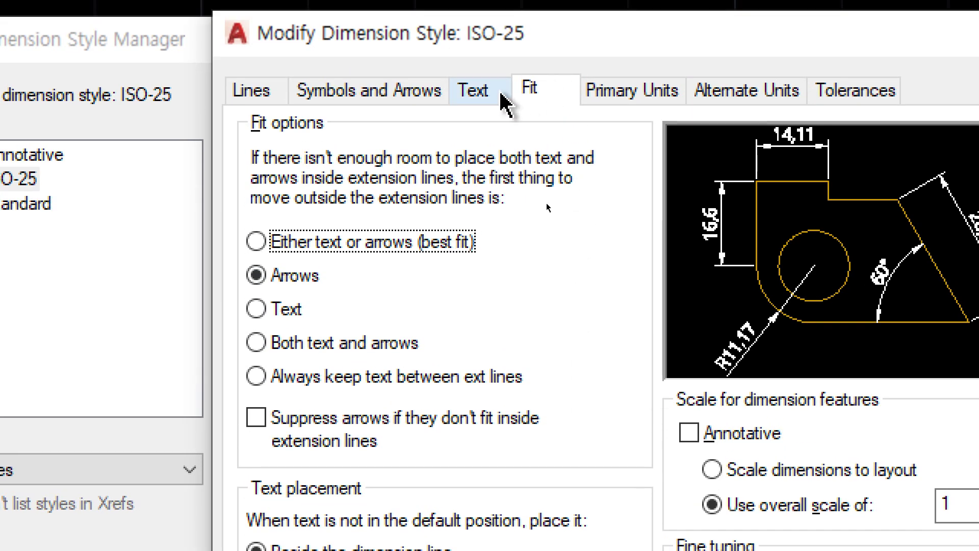
click(480, 90)
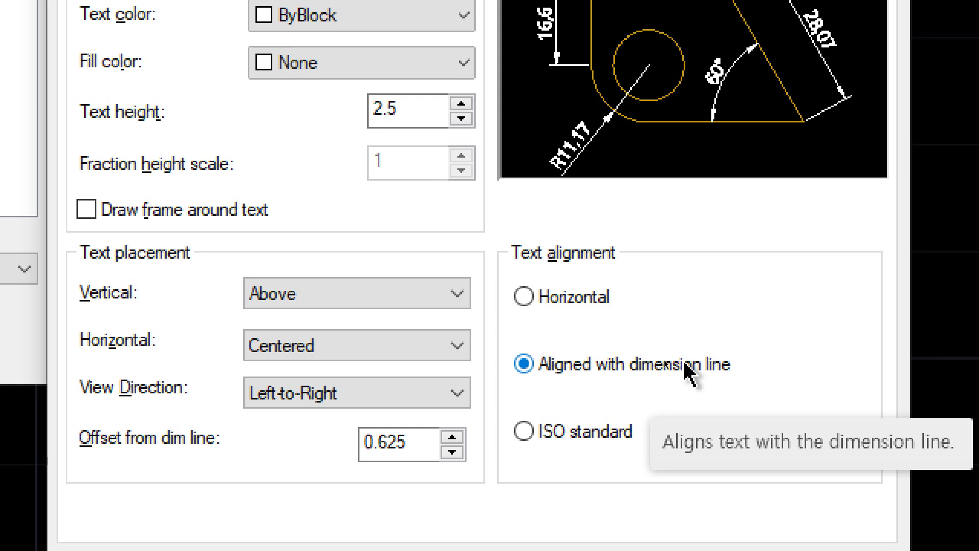
click(611, 434)
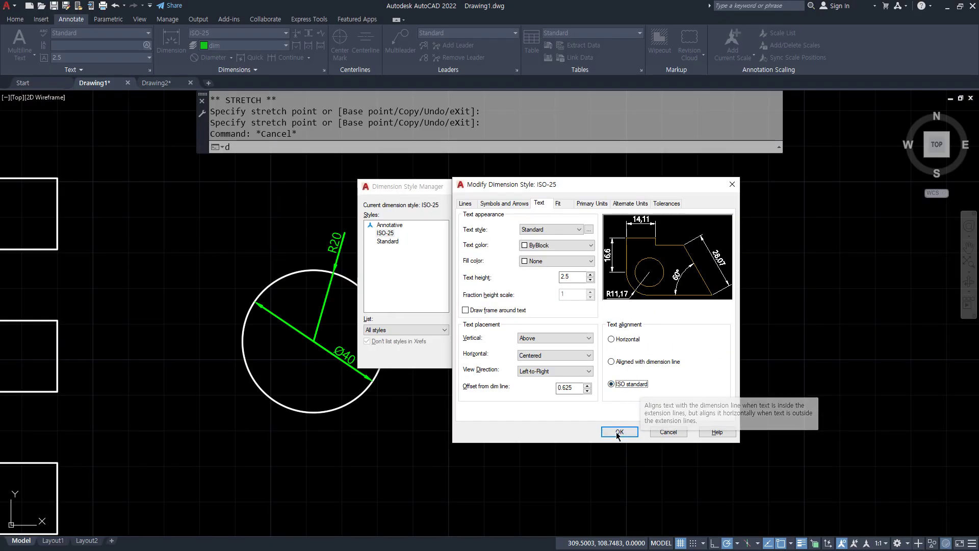
click(618, 434)
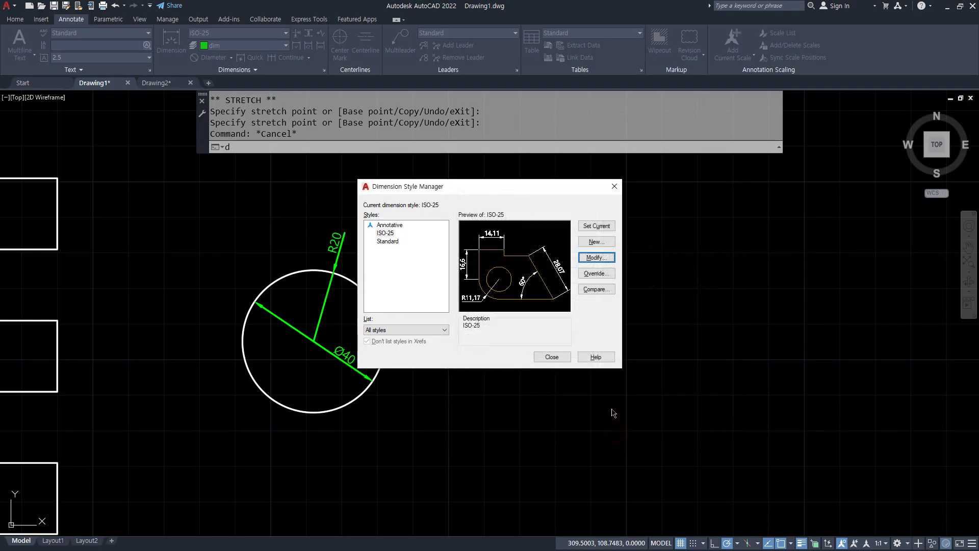
click(553, 358)
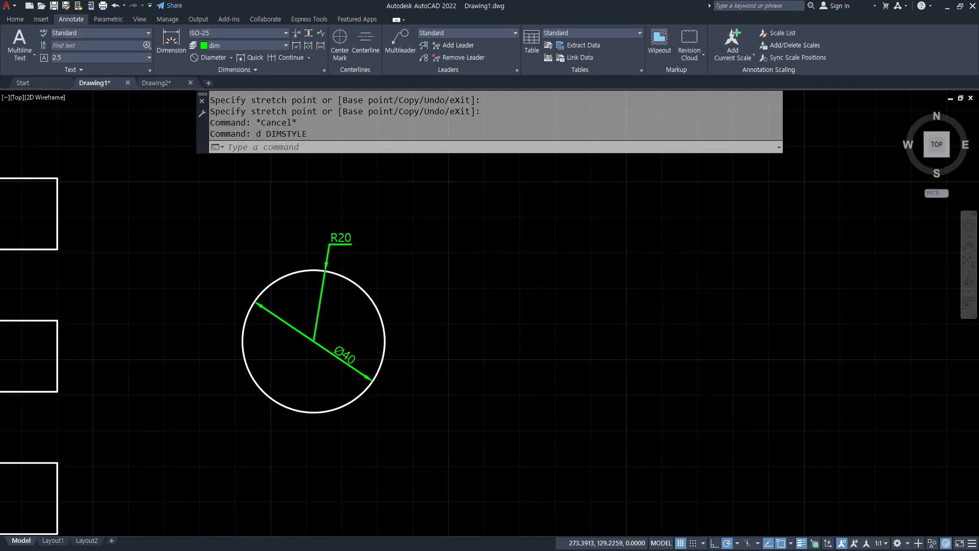
- Reposition the radius dimension's text outside the circle, further to the upper right
scroll(331, 246, up, 2)
scroll(332, 246, up, 1)
click(332, 234)
click(333, 232)
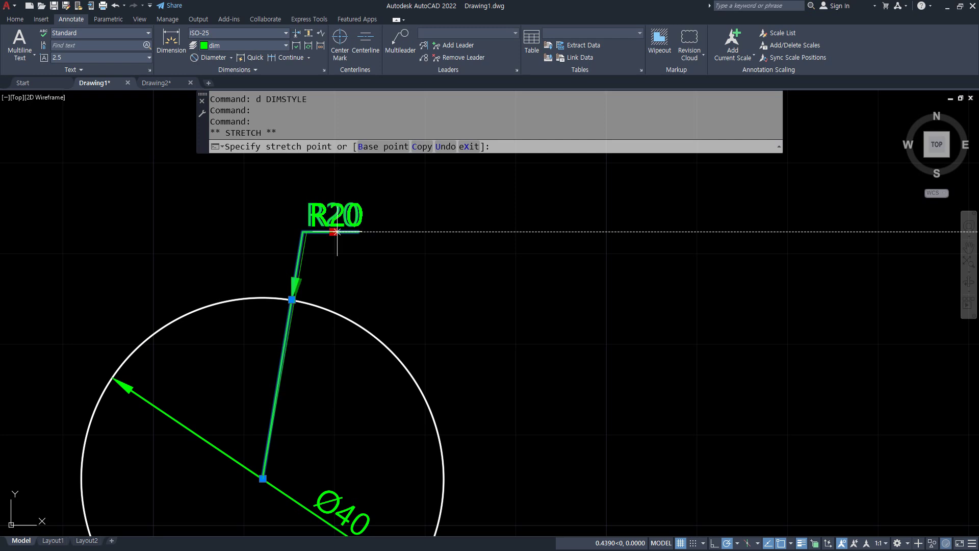
click(399, 271)
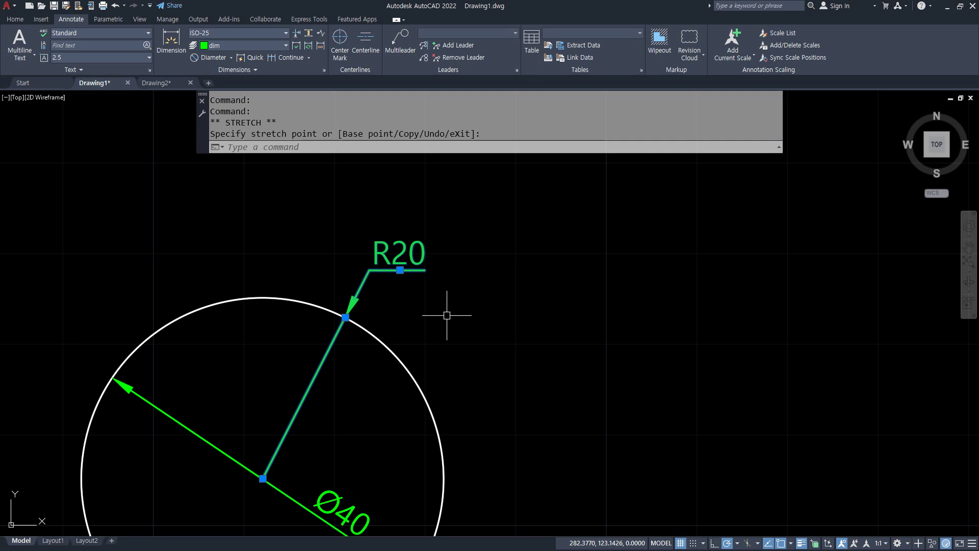
click(400, 269)
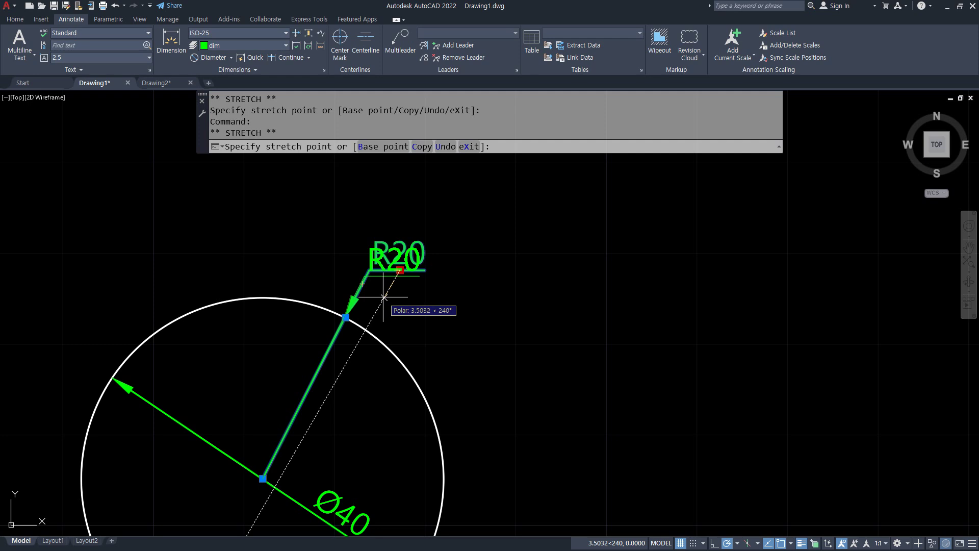
key(Escape)
scroll(465, 376, down, 3)
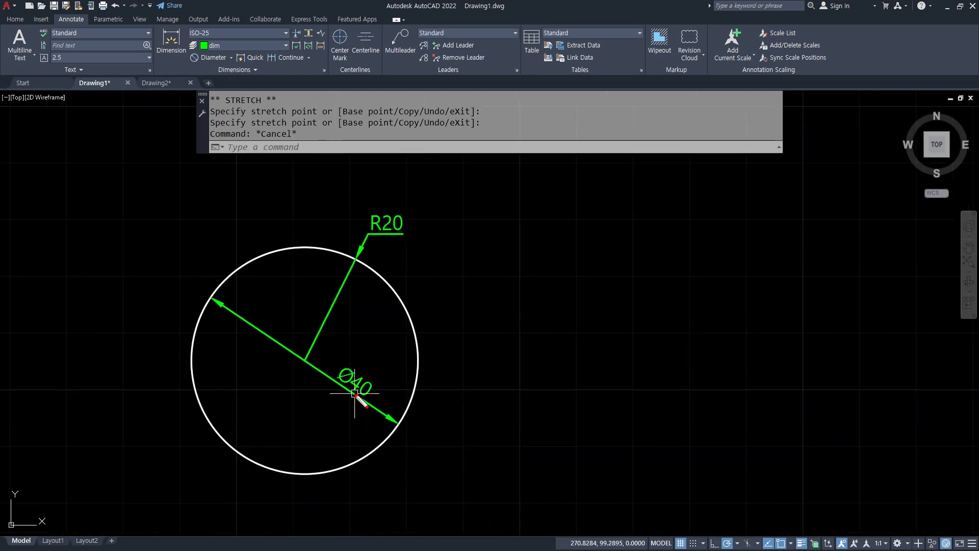
- Compare the text alignment of the diameter dimension inside the circle with that of the radius dimension outside it
mouse_move(387, 425)
mouse_down()
mouse_move(333, 341)
mouse_move(378, 413)
mouse_up()
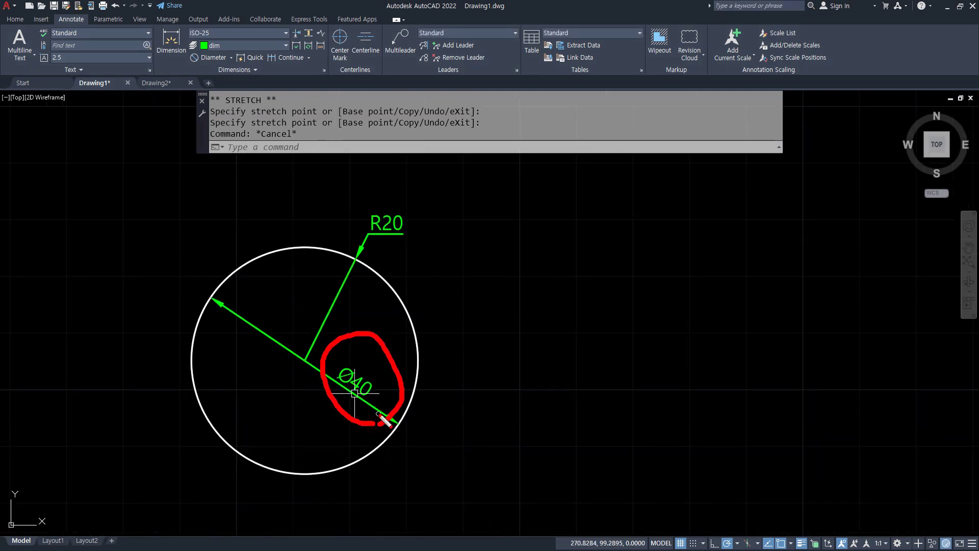
mouse_move(393, 273)
mouse_down()
mouse_move(324, 239)
mouse_move(404, 266)
mouse_up()
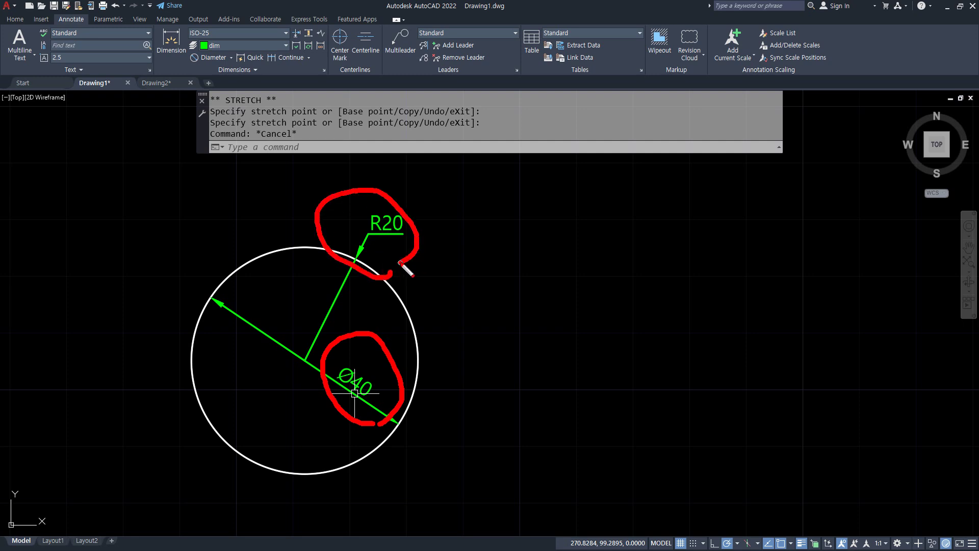
key(Escape)
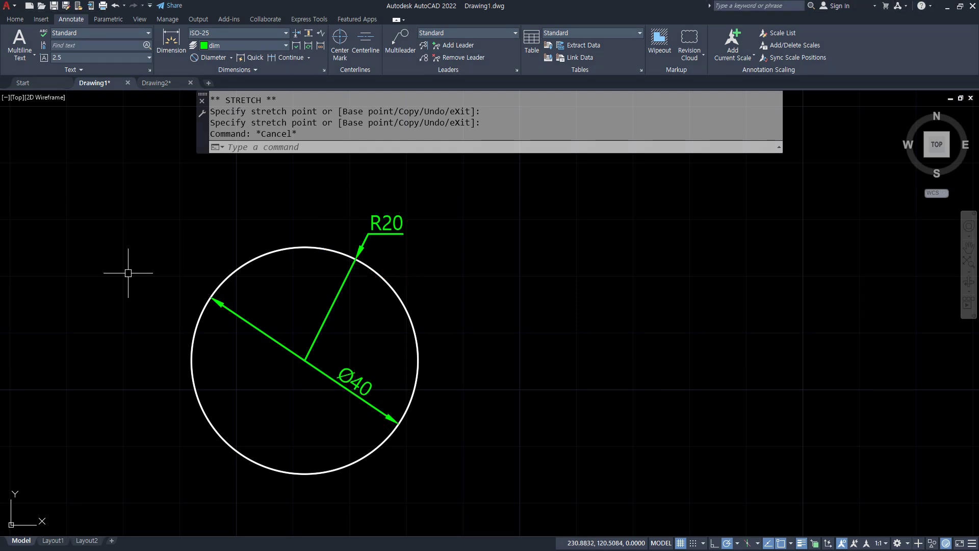
- Erase the grid of squares, the circle and all their dimensions
scroll(501, 393, down, 4)
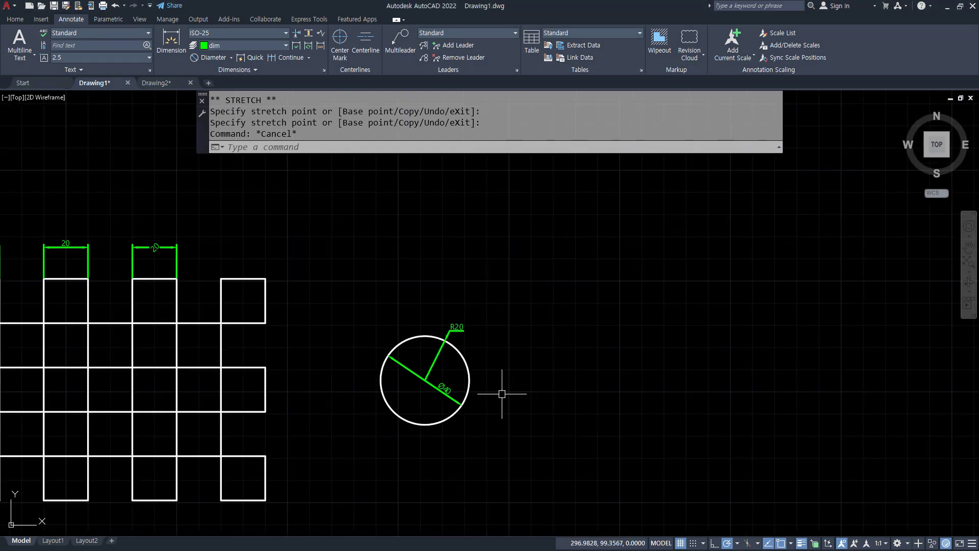
scroll(531, 445, down, 2)
click(539, 463)
click(140, 326)
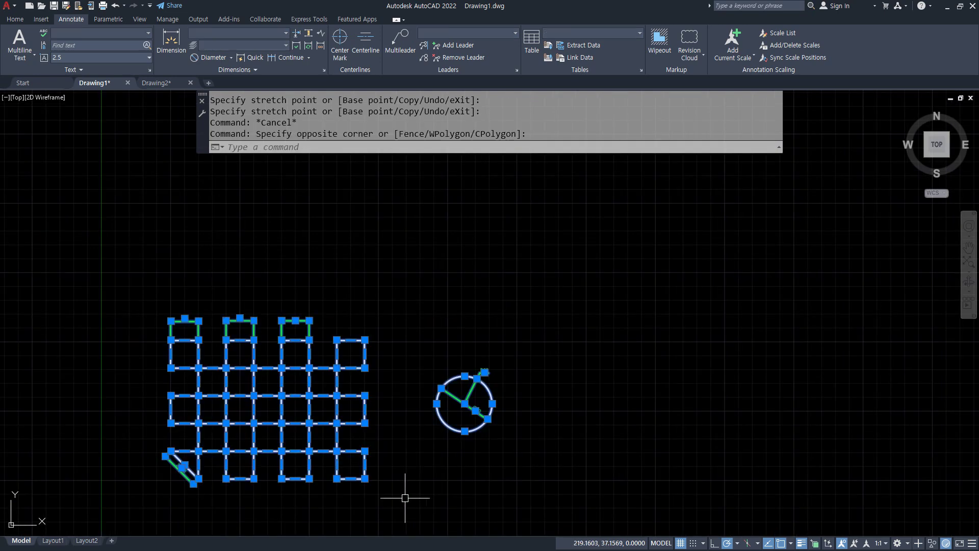
click(448, 524)
click(201, 436)
text(e)
key(Return)
- Draw a horizontal construction line across the empty drawing
text(z)
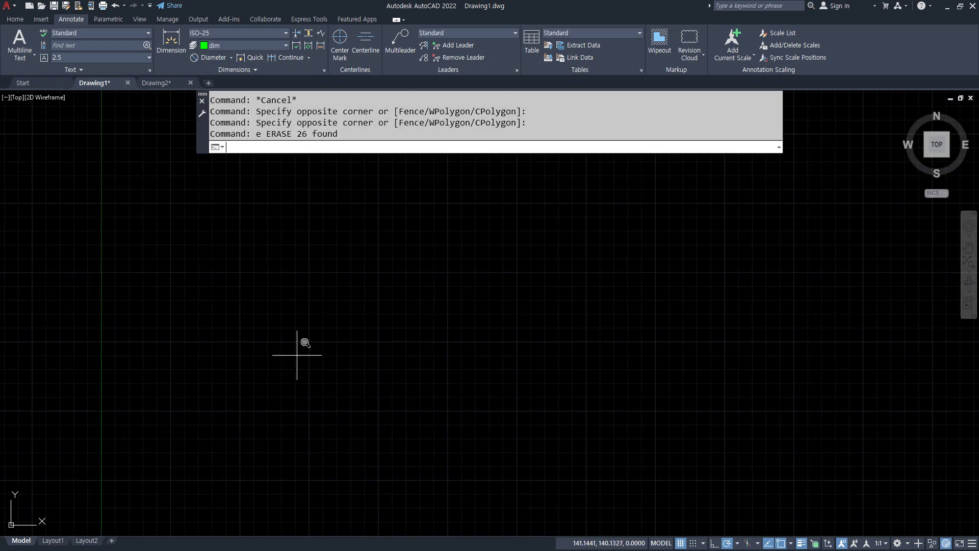
key(Return)
text(a)
key(Return)
text(x)
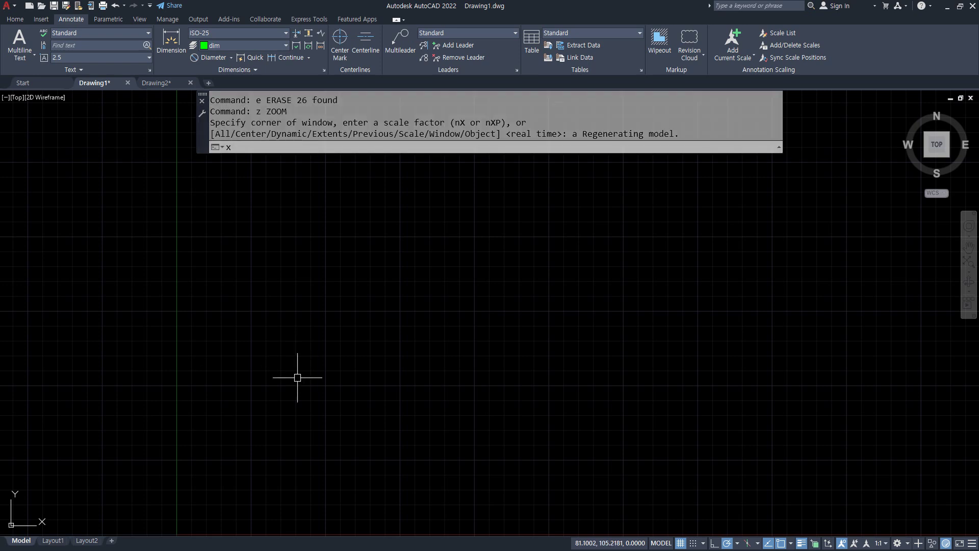
text(l)
key(Return)
click(347, 316)
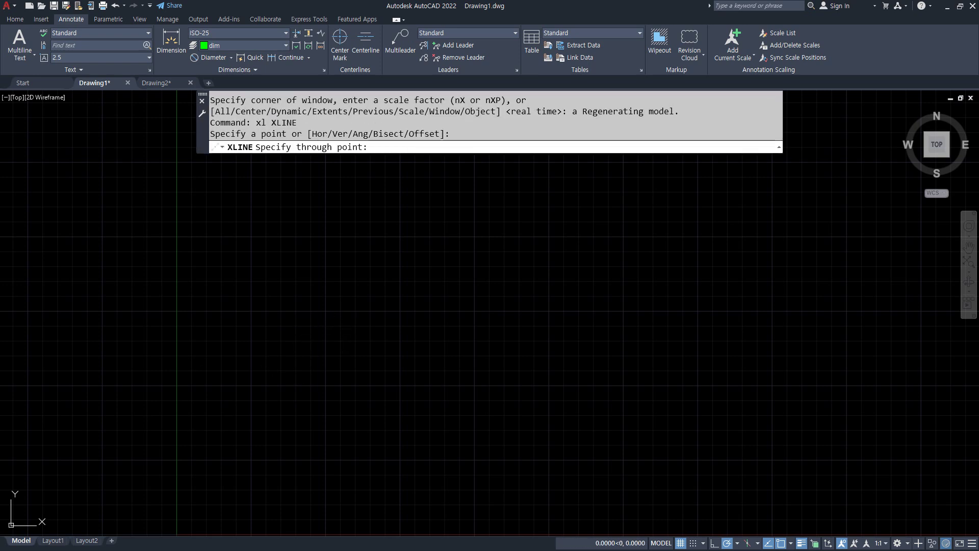
click(400, 316)
key(Return)
- Assign the horizontal construction line to the 중심 layer
scroll(383, 323, up, 4)
click(363, 323)
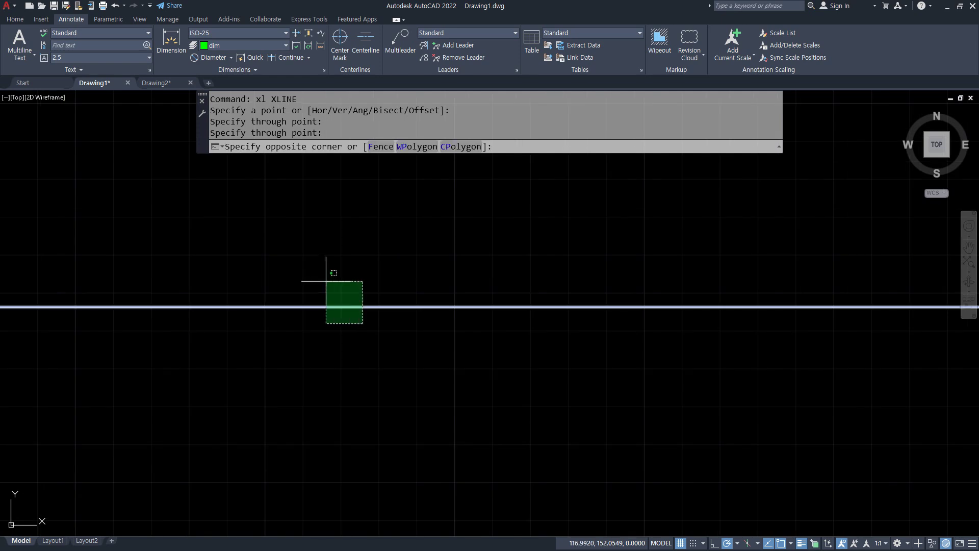
click(307, 211)
click(15, 19)
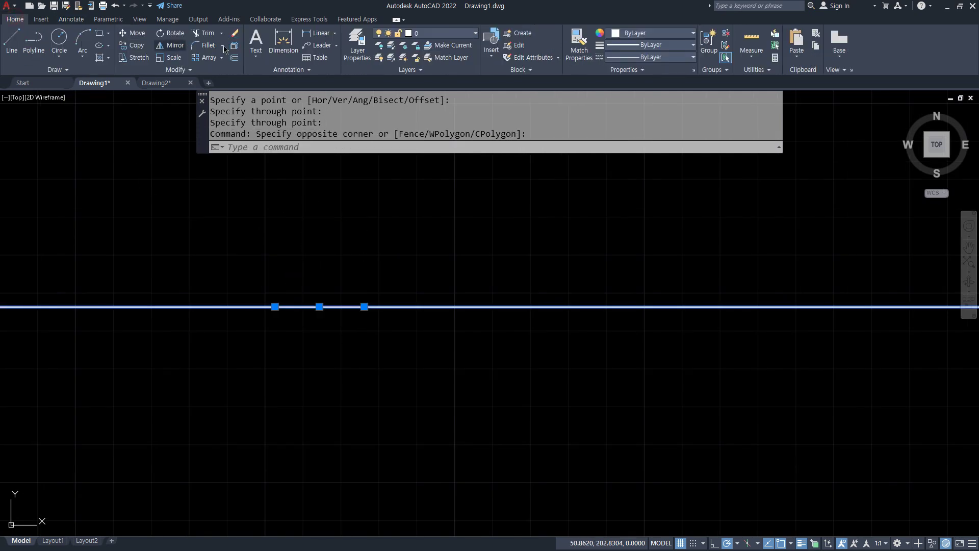
click(444, 32)
click(423, 60)
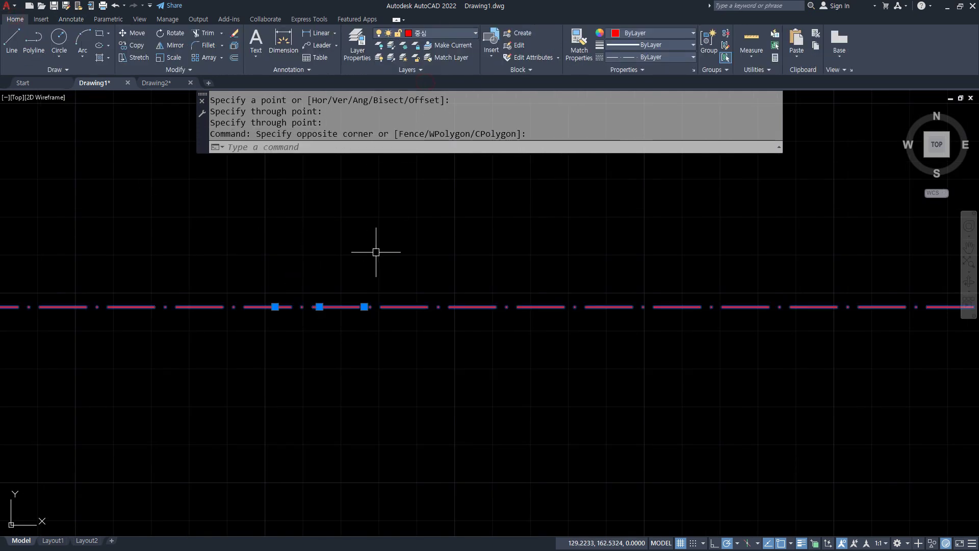
key(Escape)
key(Escape)
- Offset the horizontal centerline by 10 once above and once below
text(o)
key(Return)
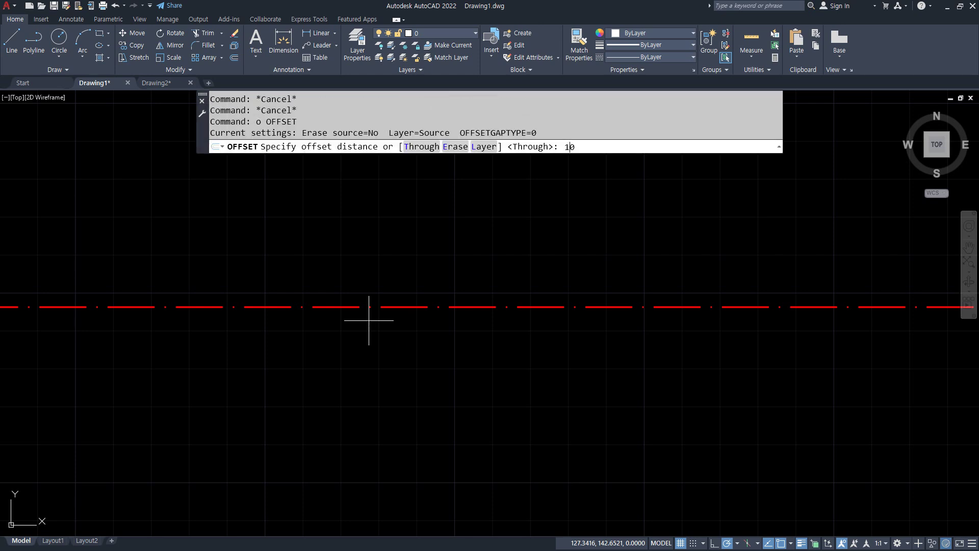
text(10)
key(Return)
click(360, 302)
click(360, 279)
click(345, 306)
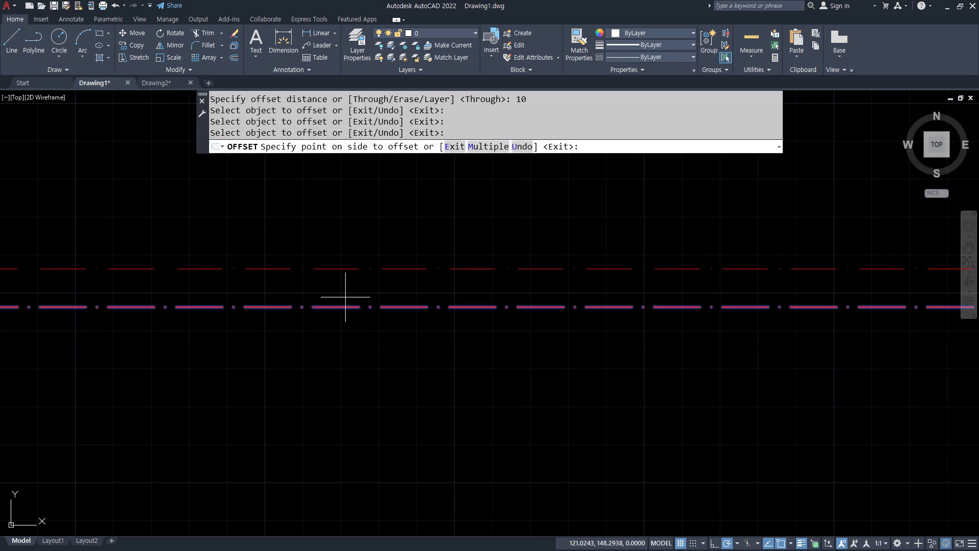
click(345, 296)
click(335, 306)
click(335, 341)
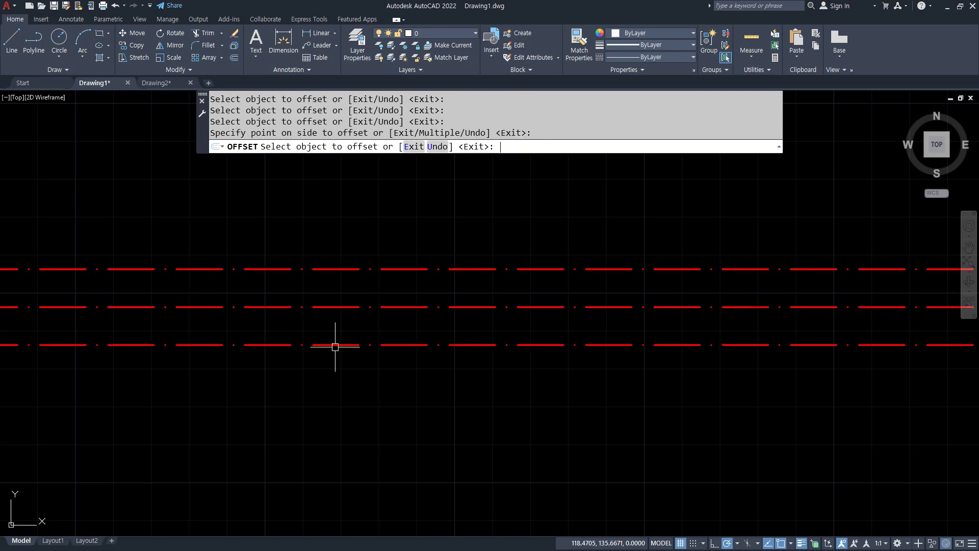
key(Return)
- Assign the upper and lower offset lines to layer 0
click(335, 345)
click(335, 268)
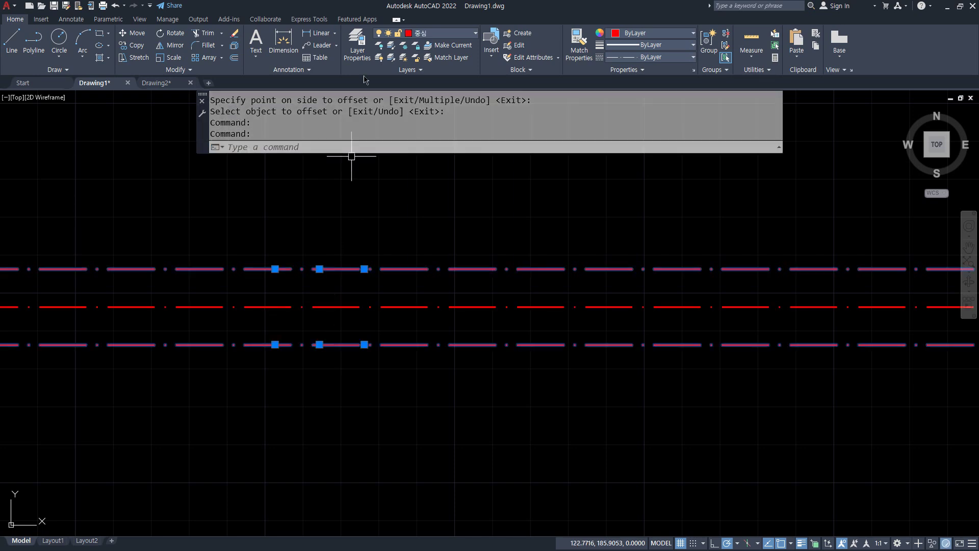
click(448, 33)
click(436, 49)
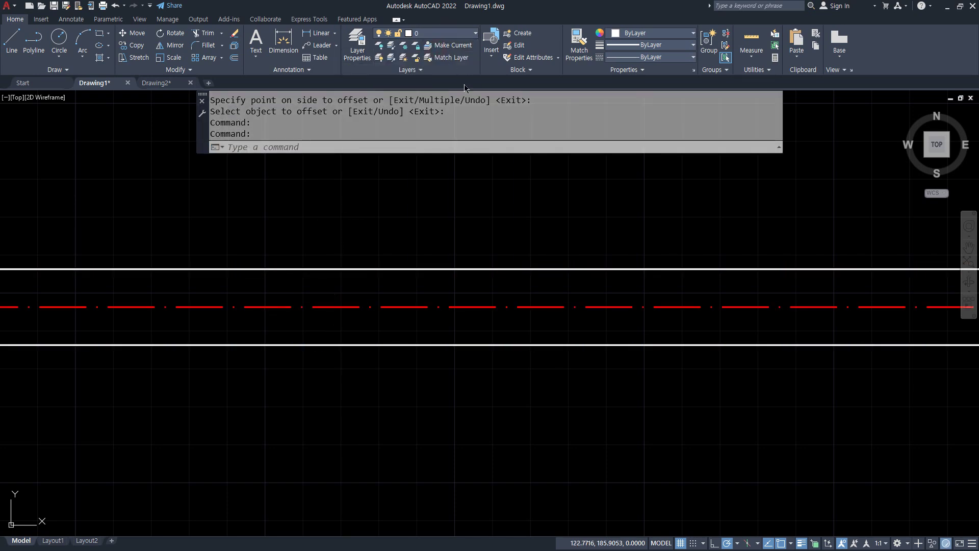
key(Escape)
- Draw a vertical line crossing the centerline and both offset lines near their left side
text(l)
key(Return)
click(202, 238)
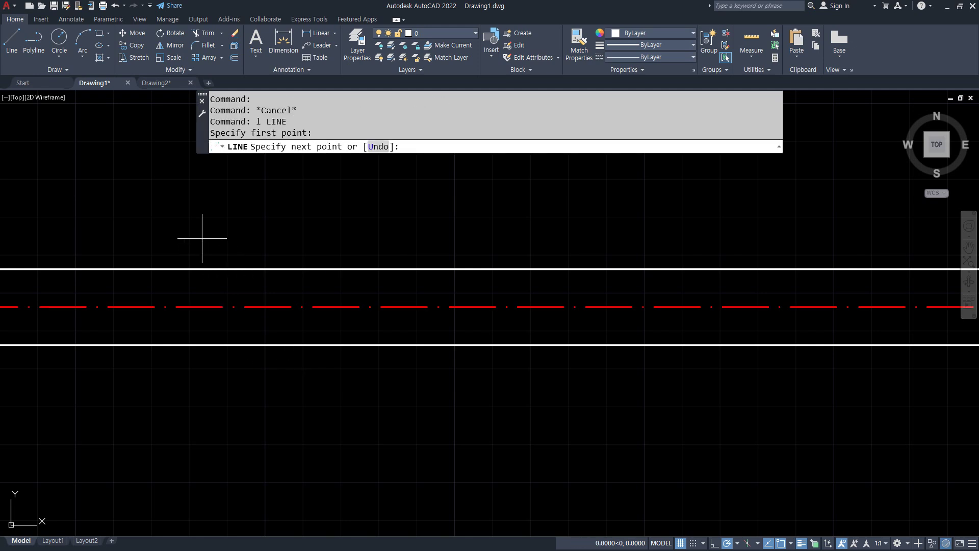
key(Return)
- Trim all three horizontal lines to the left of the vertical line, along with its protruding ends
text(tr)
key(Return)
mouse_move(217, 374)
mouse_down()
mouse_move(177, 368)
mouse_move(183, 228)
mouse_up()
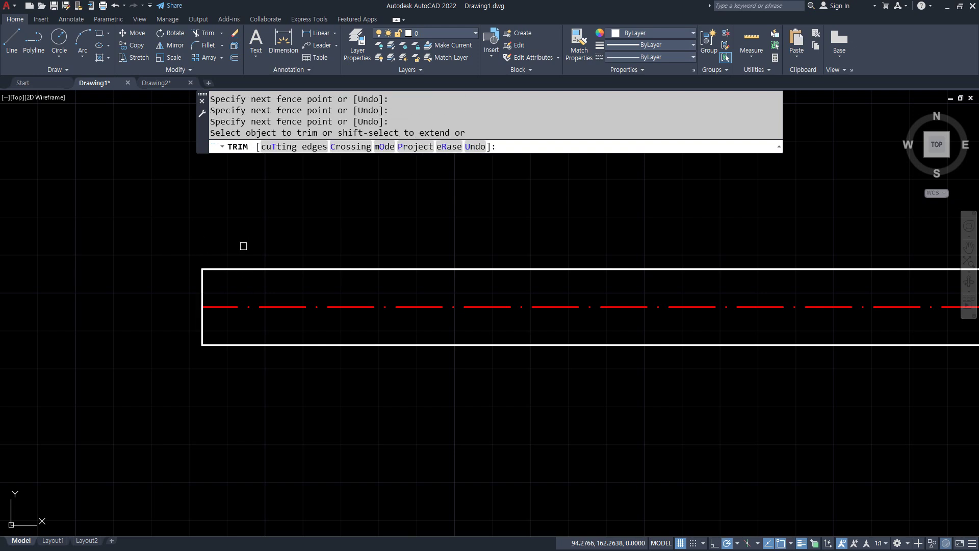
key(Return)
- Try to lengthen the left end of the centerline by a delta of 5
text(len)
key(Return)
text(de)
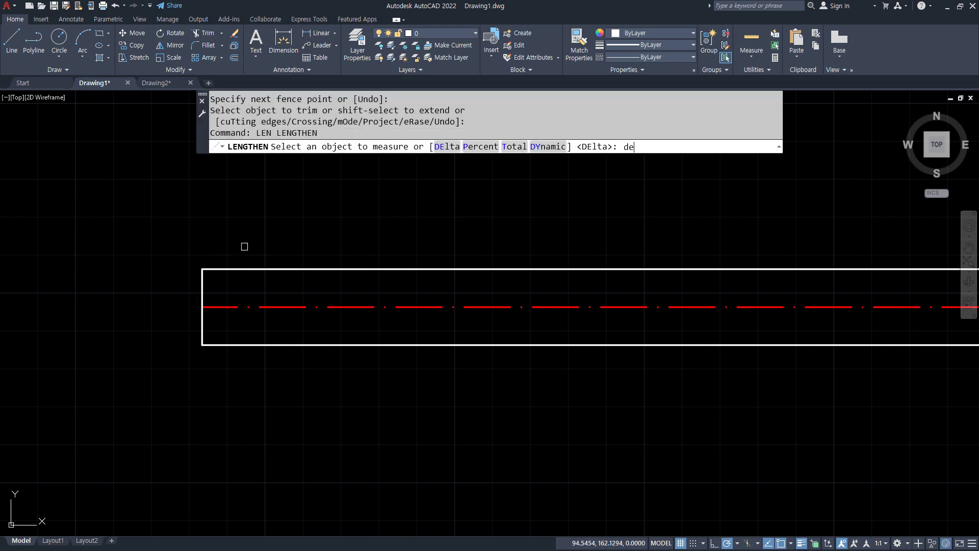
key(Return)
text(5)
key(Return)
double_click(217, 306)
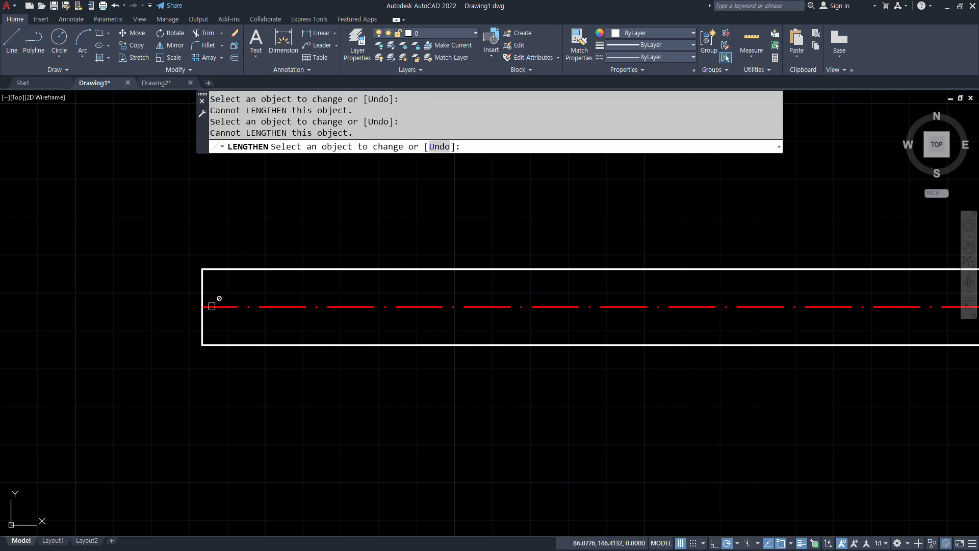
key(Escape)
- Offset the left vertical edge by 100 to the right
text(o)
key(Return)
text(1)
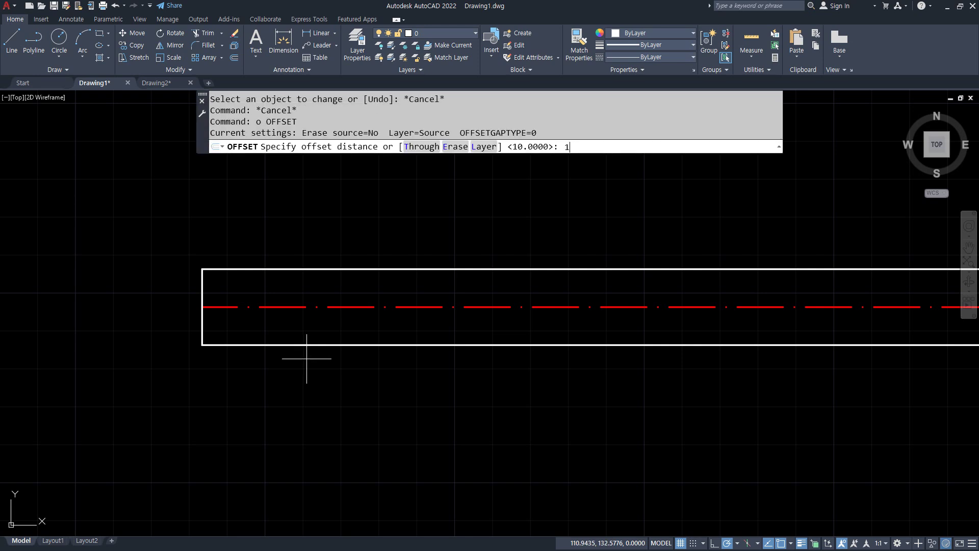
text(00)
key(Return)
click(203, 323)
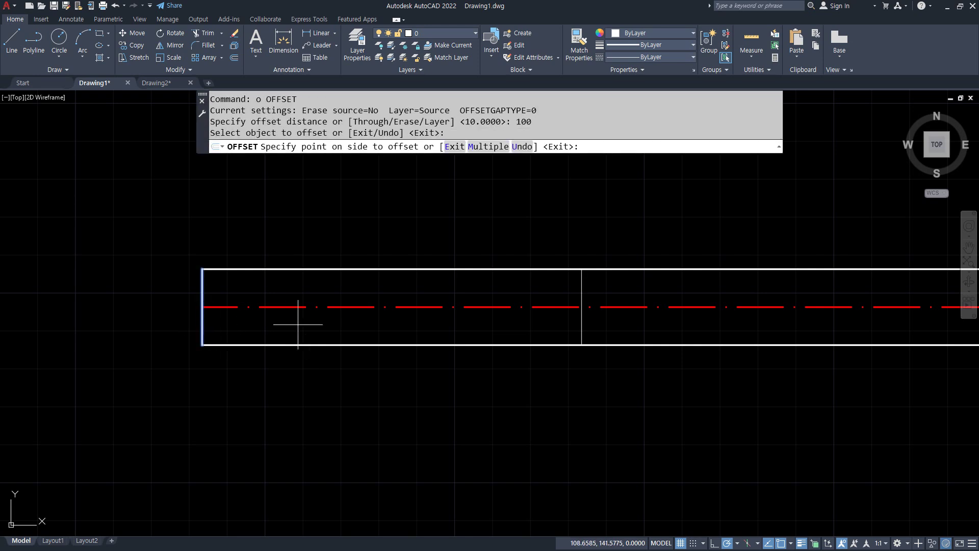
click(295, 322)
key(Return)
- Trim the three horizontal lines beyond the offset vertical edge to close the rectangle
middle_drag(631, 343, 580, 350)
text(t)
key(Return)
drag(587, 273, 586, 415)
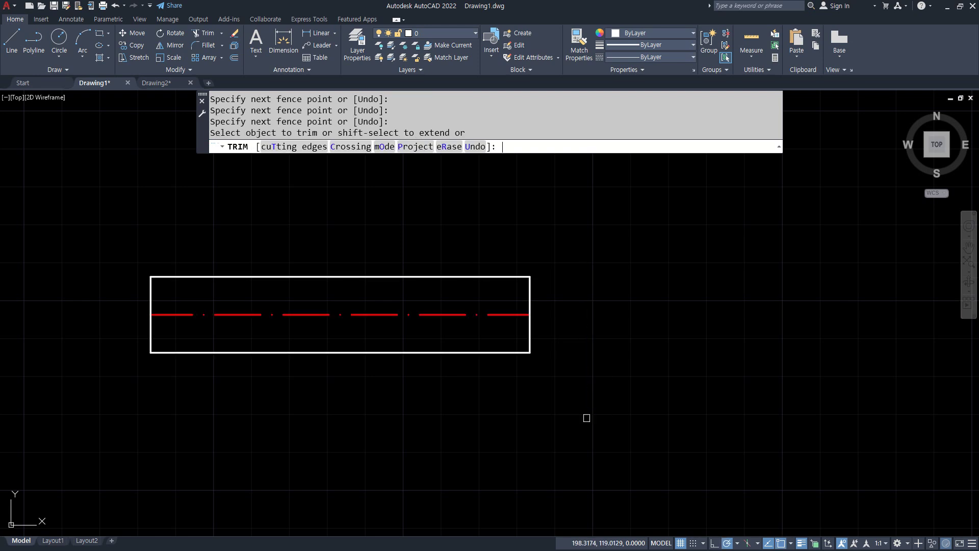
key(Escape)
key(Escape)
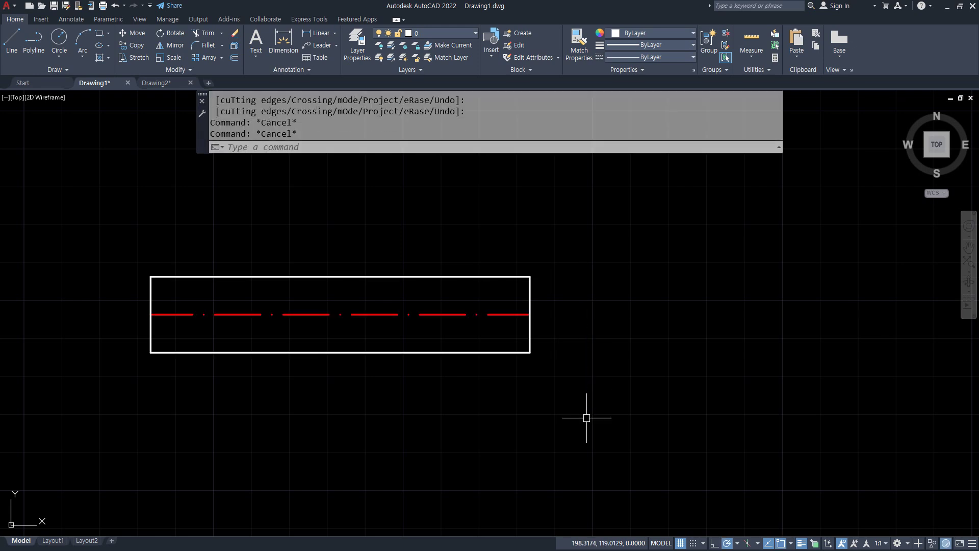
text(lan)
key(Return)
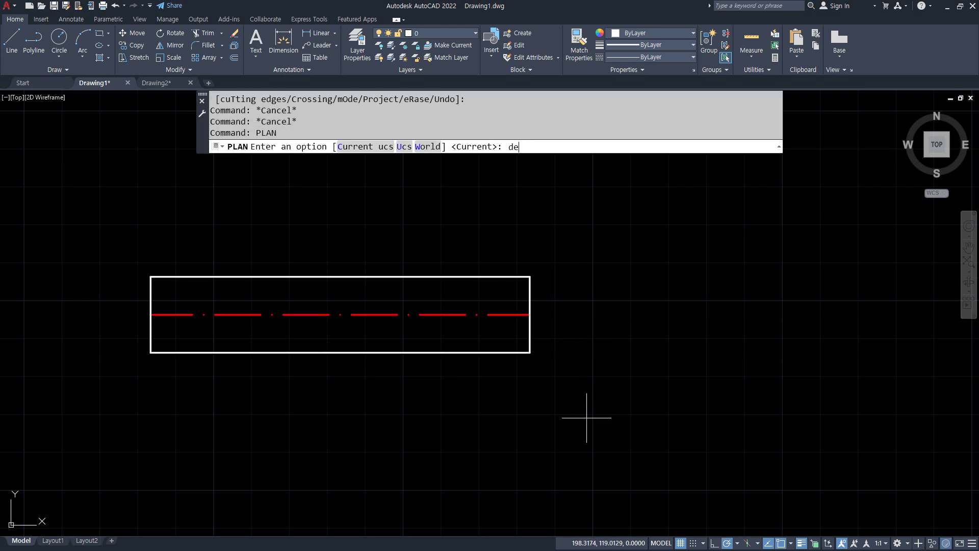
key(Return)
key(Return)
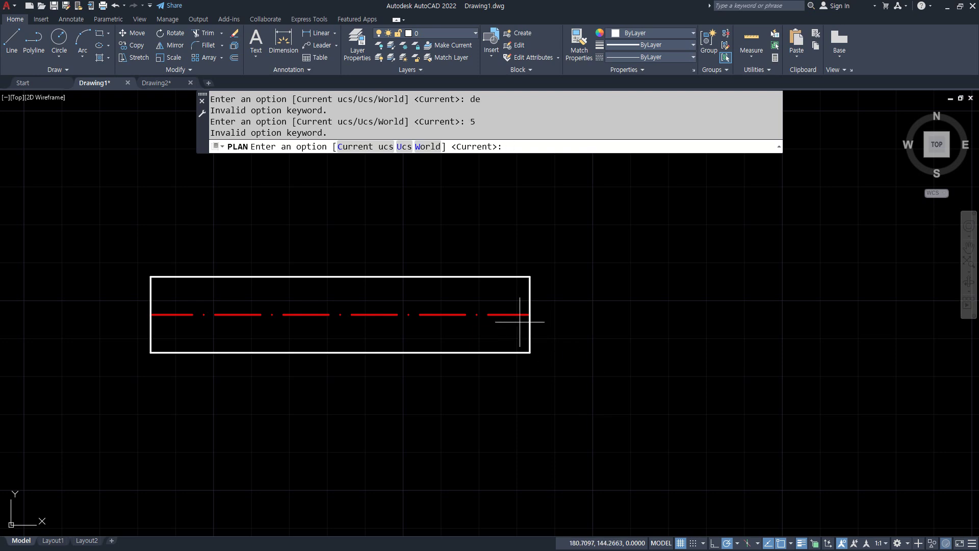
key(Escape)
key(Escape)
key(Return)
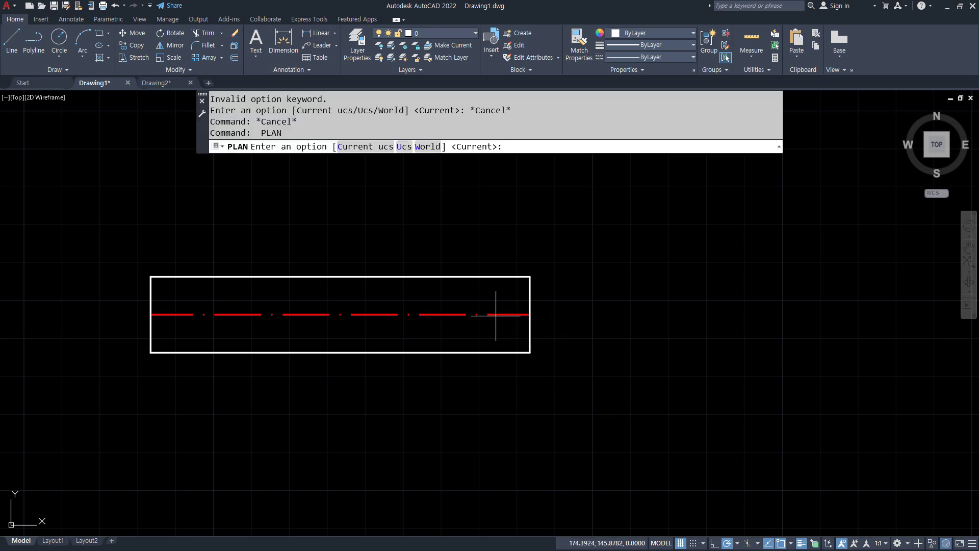
key(Escape)
key(Escape)
- Lengthen the centerline by a delta of 5 at both its right and left ends
text(len)
key(Return)
text(d)
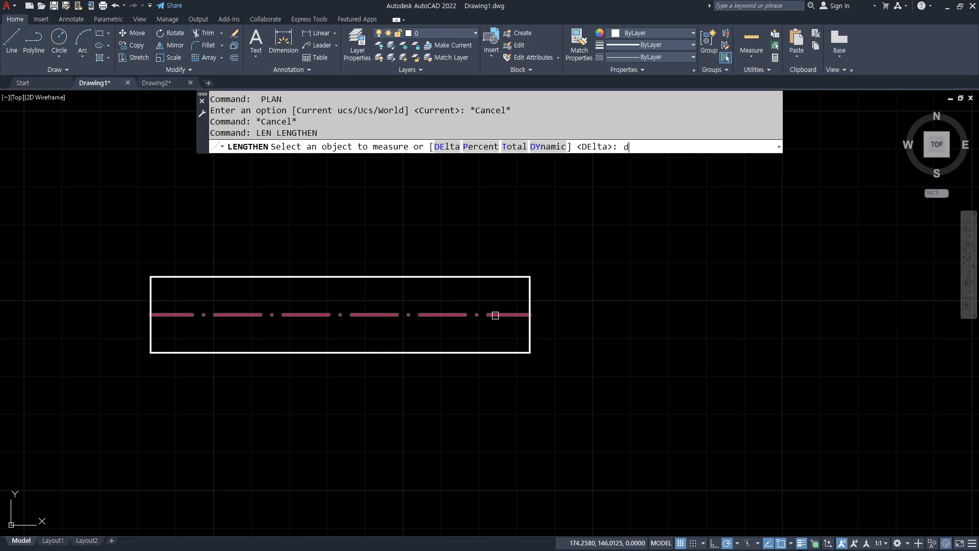
text(e)
key(Return)
text(5)
key(Return)
click(497, 315)
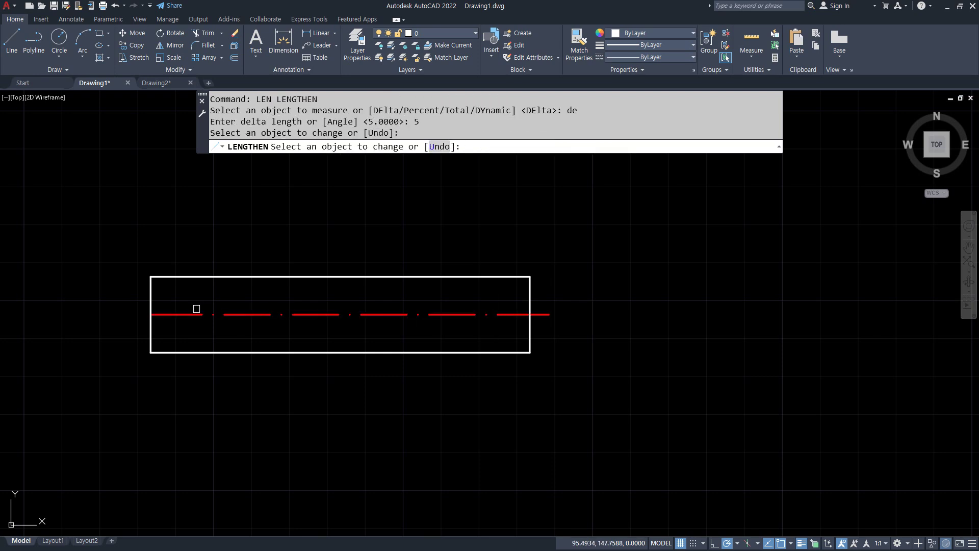
click(181, 314)
key(Return)
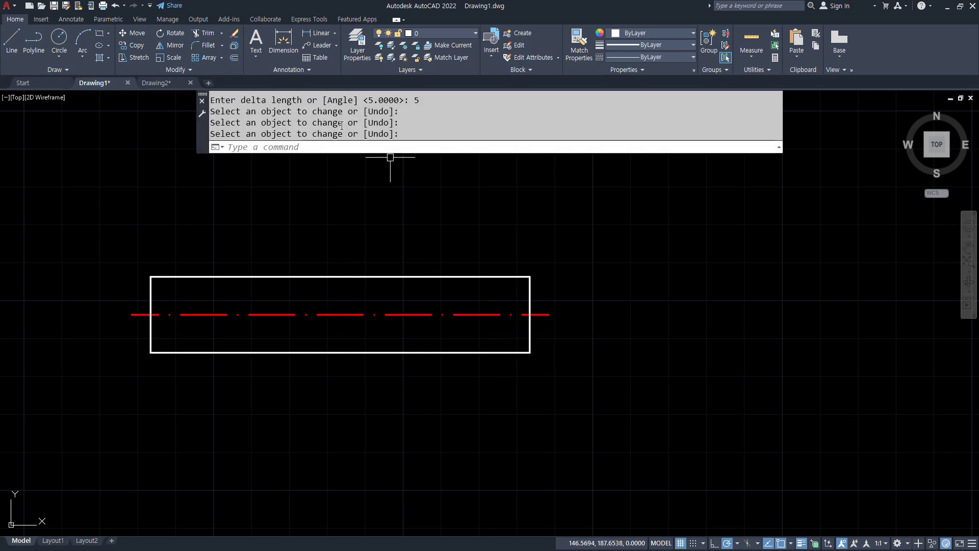
click(319, 32)
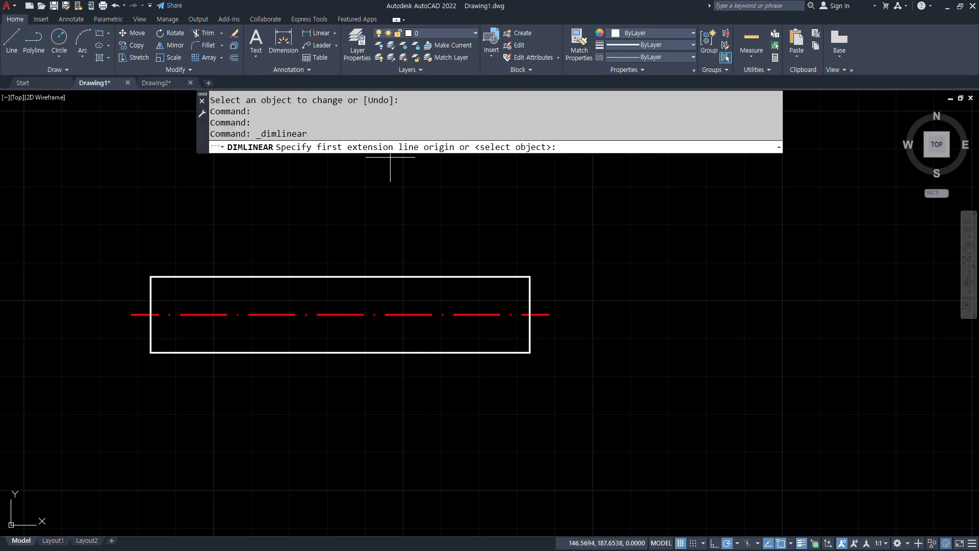
click(151, 351)
key(Escape)
key(Escape)
key(Escape)
key(Escape)
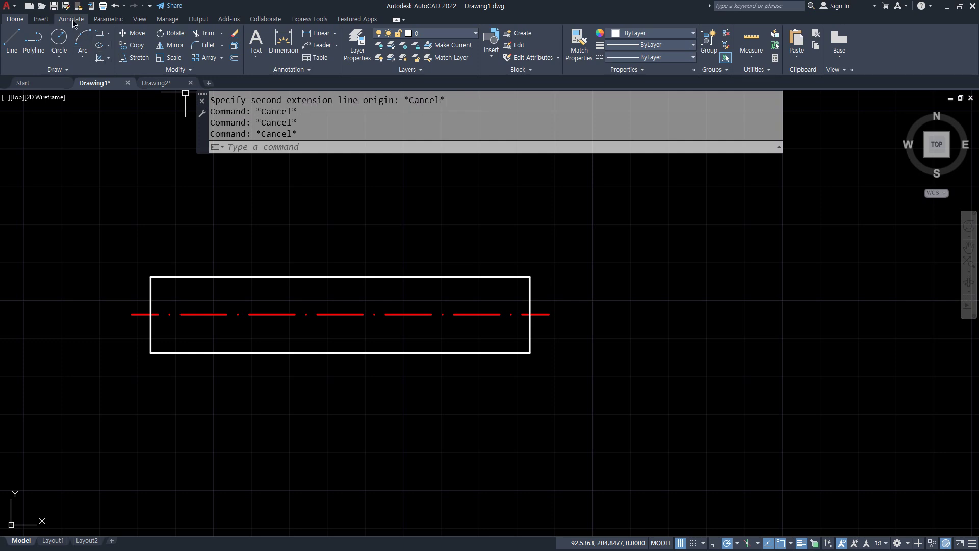
- Dimension the rectangle's bottom edge from corner to corner, placing the dimension line below it
click(71, 20)
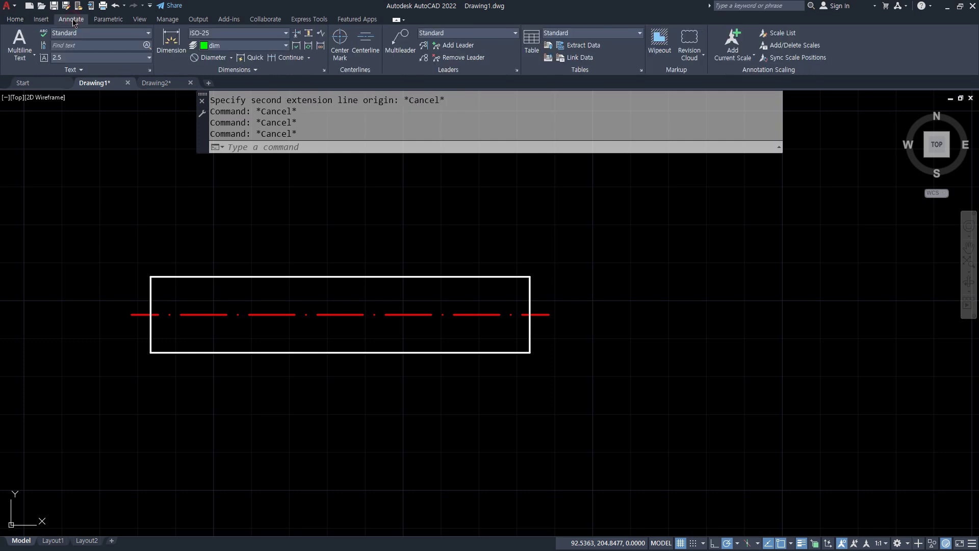
click(170, 45)
click(150, 352)
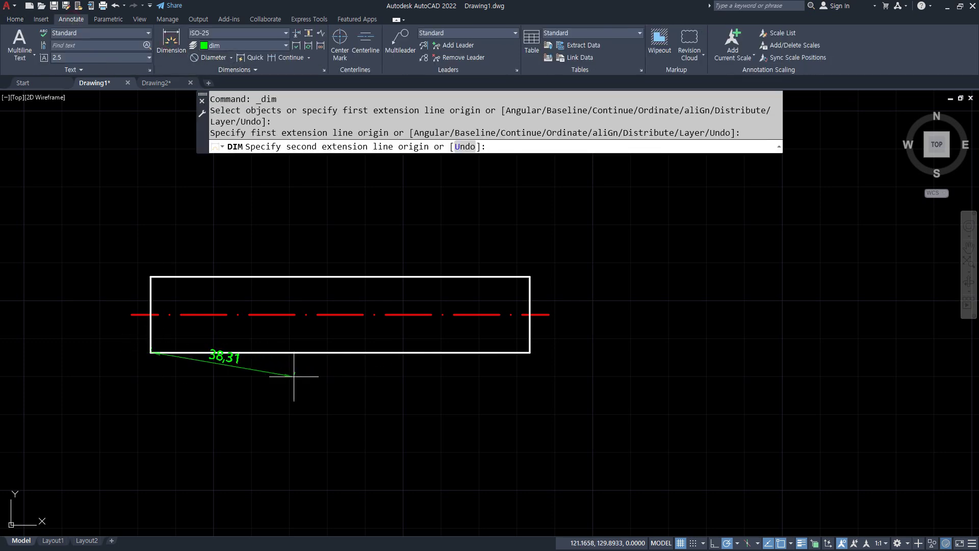
key(Escape)
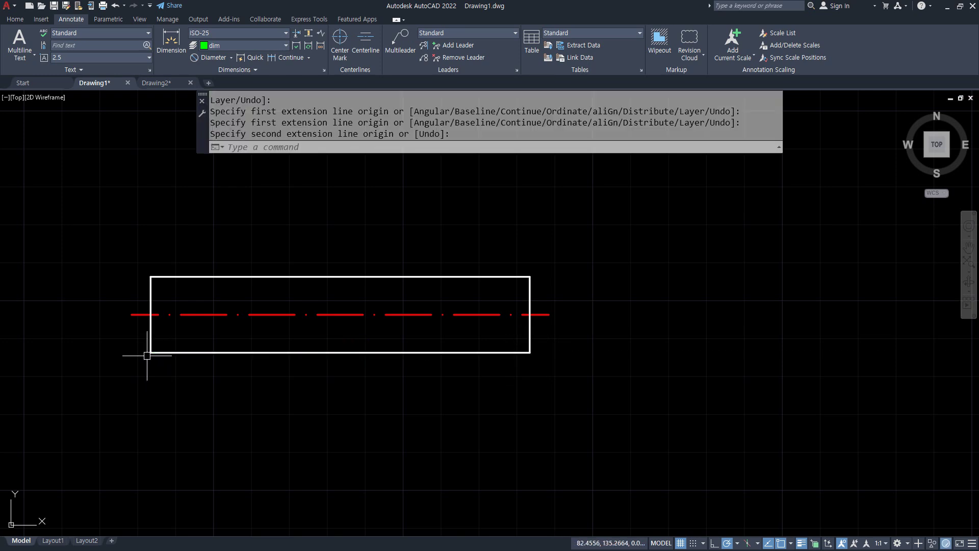
key(Return)
click(150, 351)
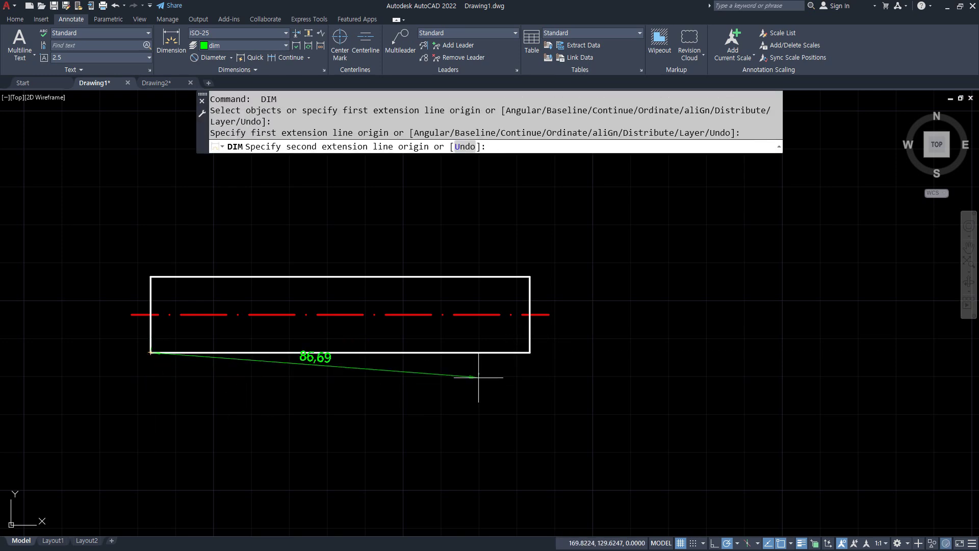
click(529, 351)
click(513, 386)
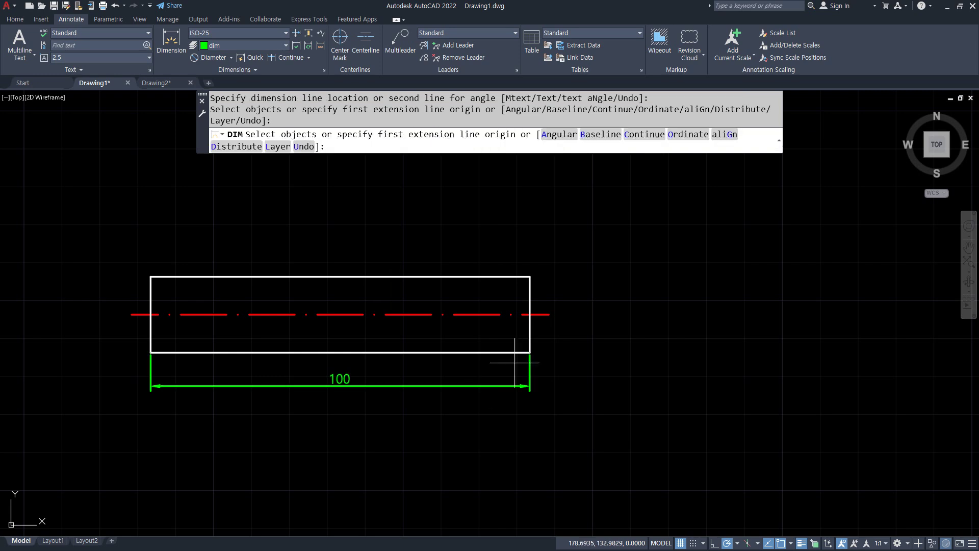
key(Return)
key(Escape)
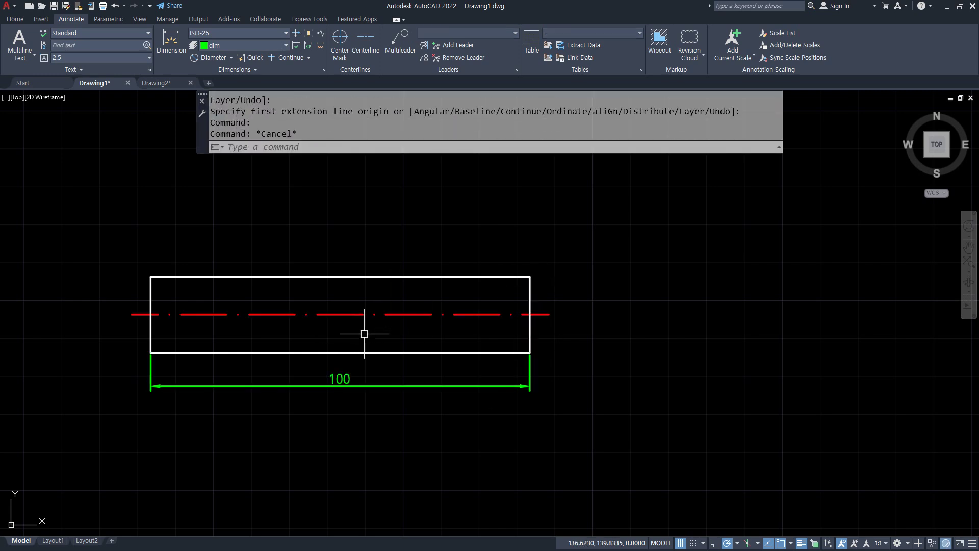
- Dimension the rectangle's height between its right corners, placing the dimension line to the right
key(Return)
click(530, 276)
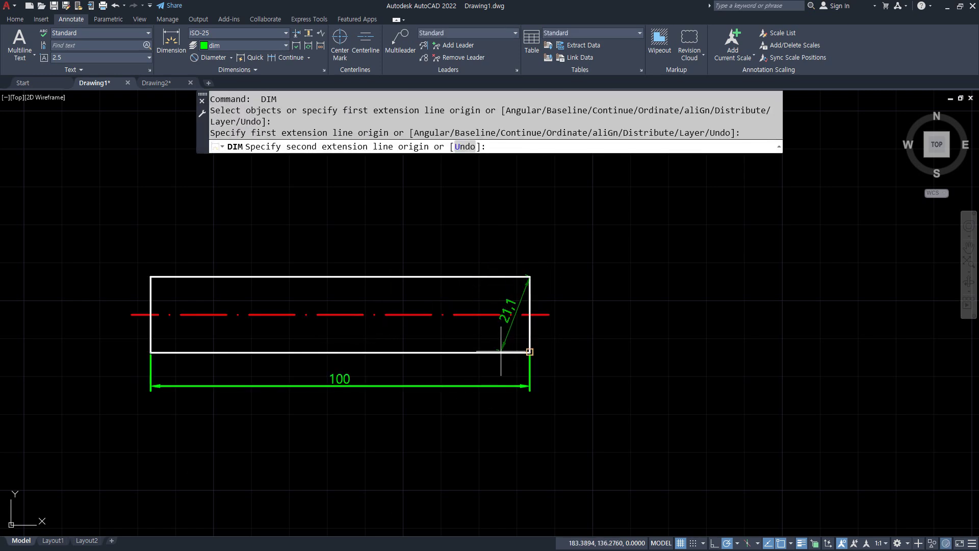
click(530, 352)
click(591, 317)
scroll(424, 343, up, 2)
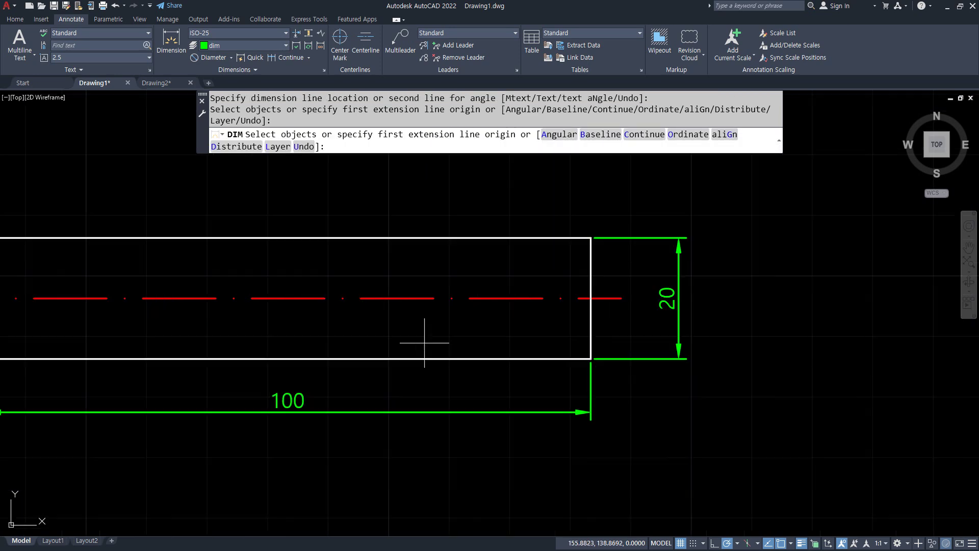
middle_drag(425, 342, 536, 349)
key(Return)
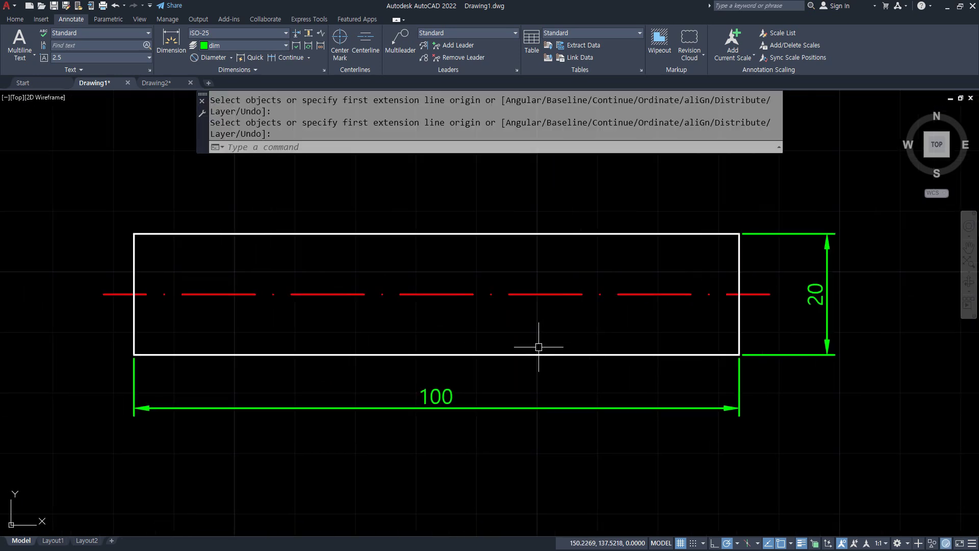
middle_drag(498, 284, 426, 271)
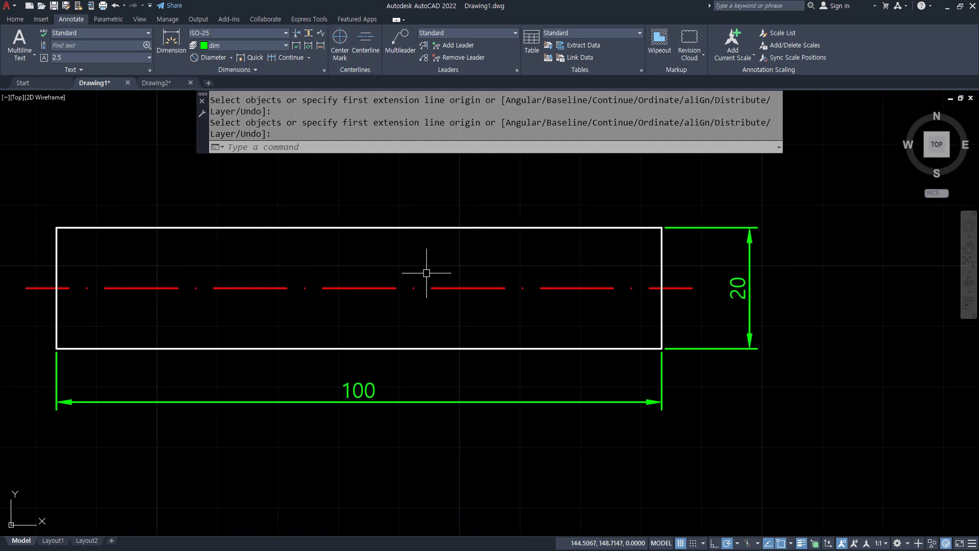
drag(478, 204, 478, 373)
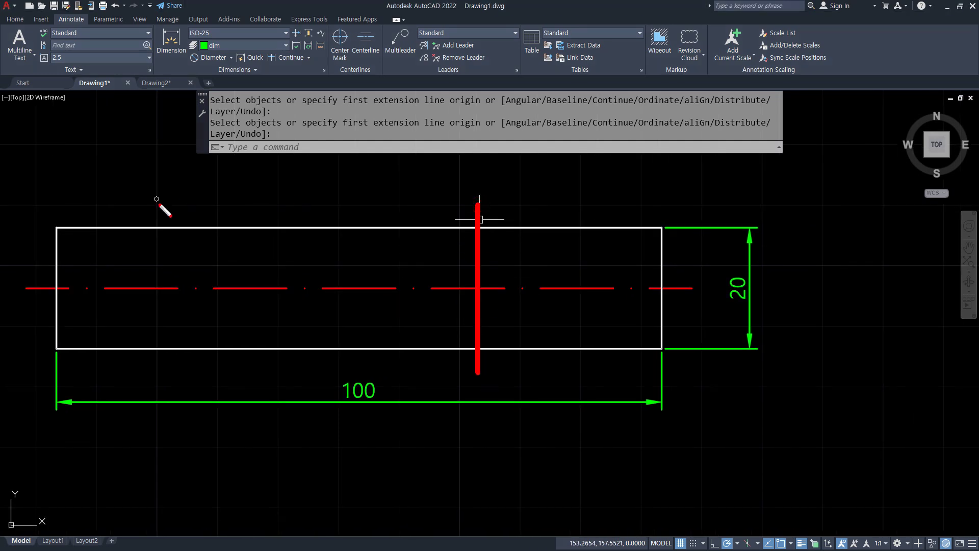
drag(60, 180, 654, 184)
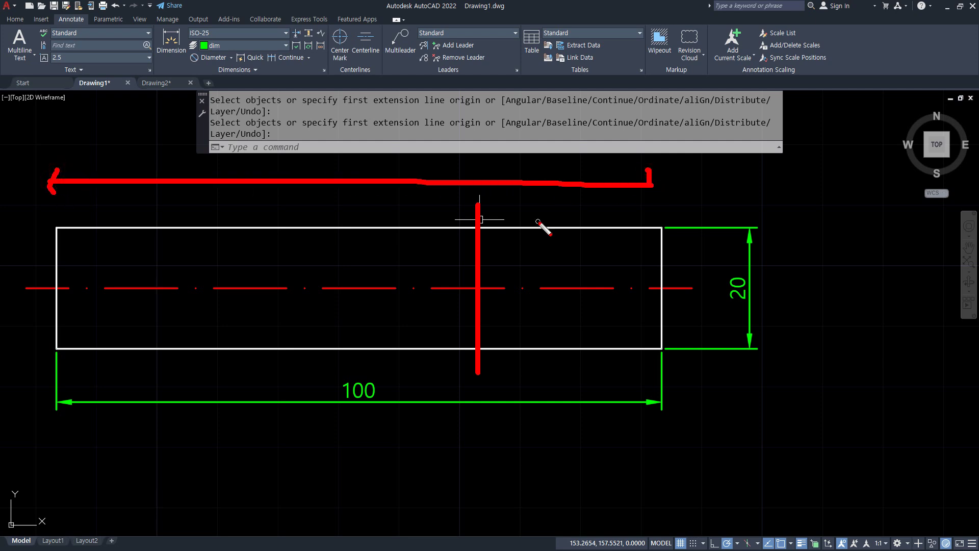
key(Escape)
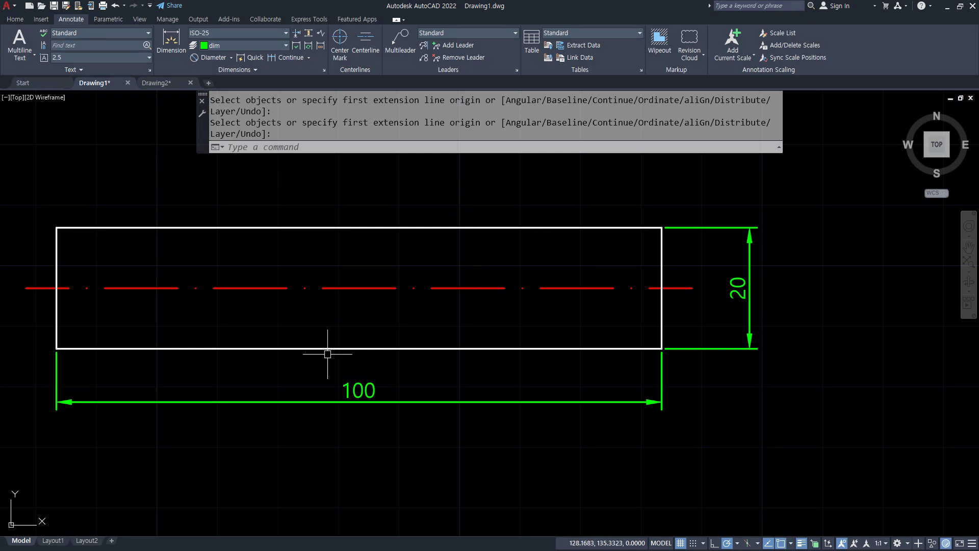
- Override the text of the rectangle's horizontal length dimension with 2,000
click(343, 392)
double_click(343, 400)
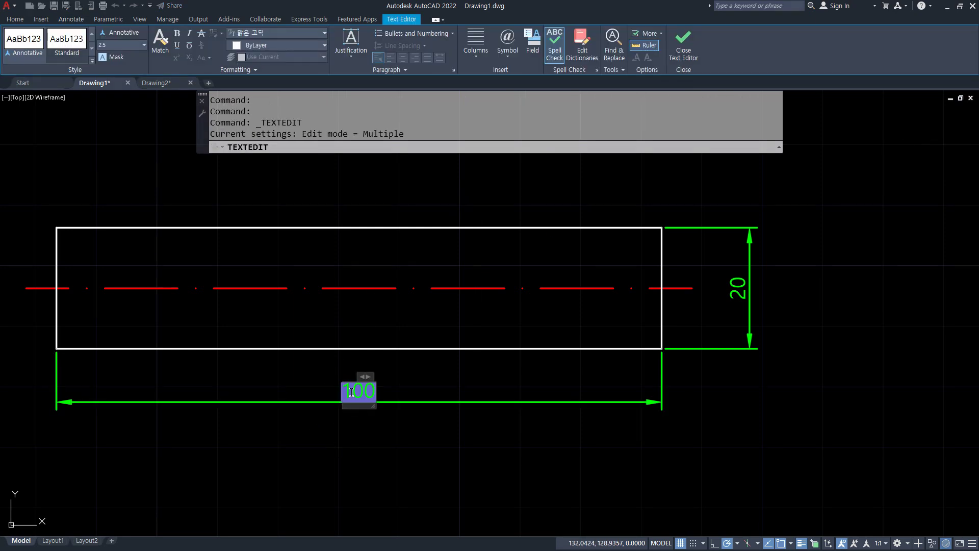
key(BackSpace)
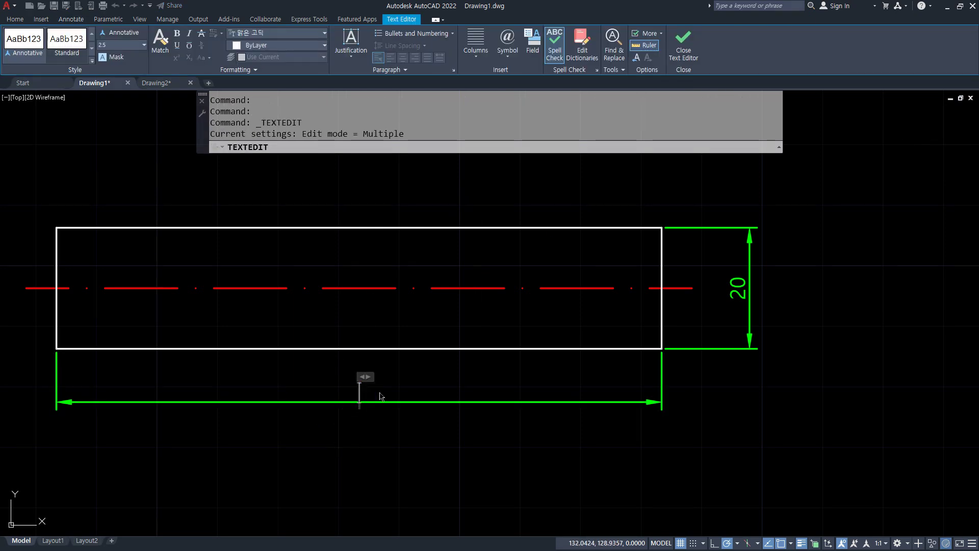
text(2,000)
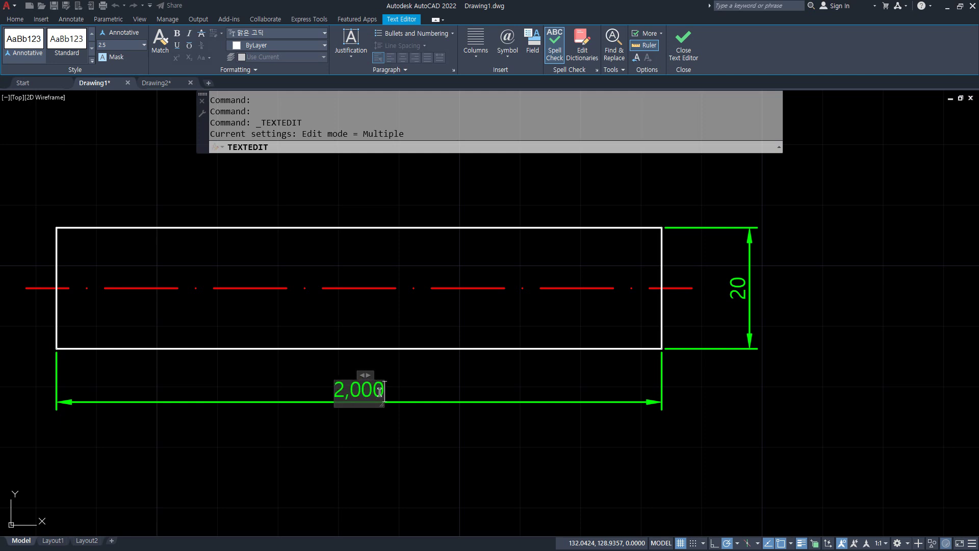
key(ctrl+Return)
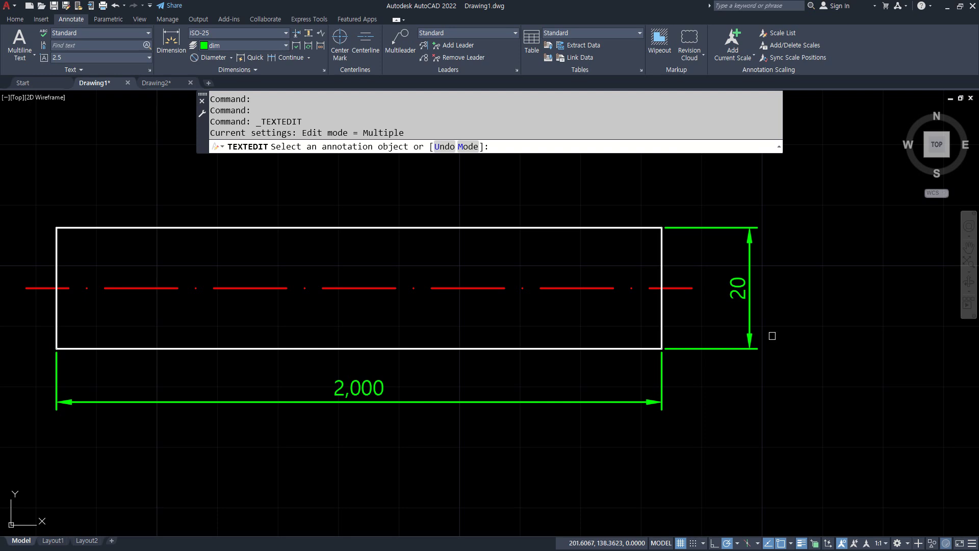
key(Escape)
- Draw a vertical line across the rectangle, right of its middle, extending past both long edges
drag(468, 201, 480, 378)
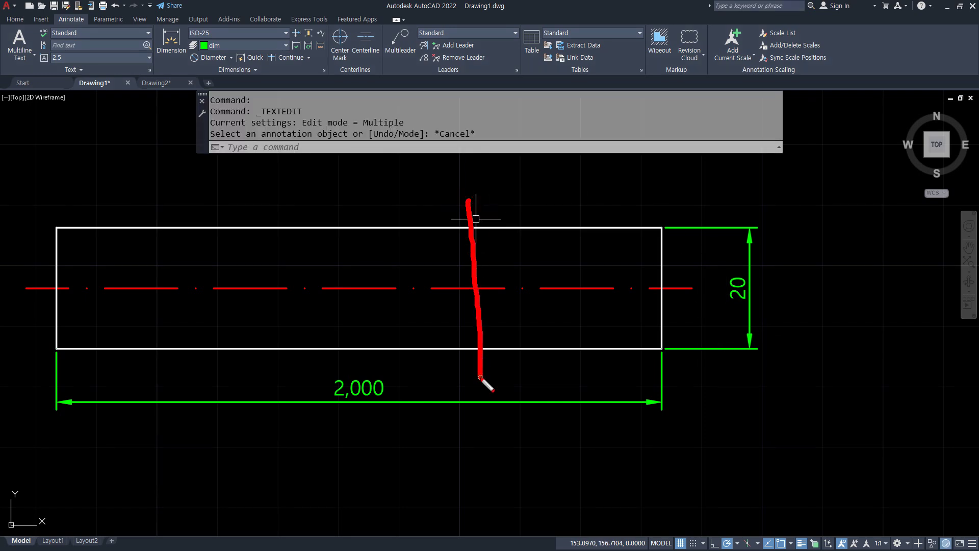
text(l)
key(Return)
click(479, 203)
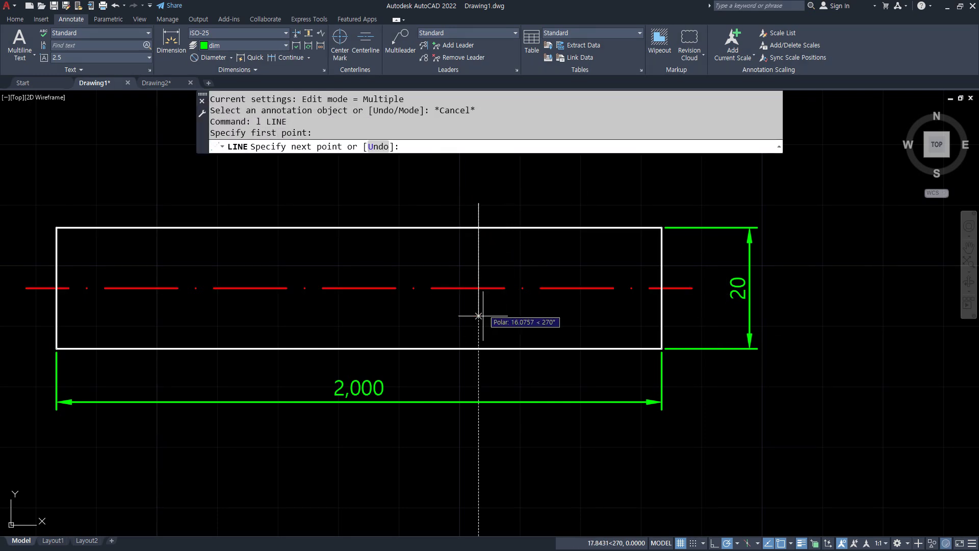
click(478, 378)
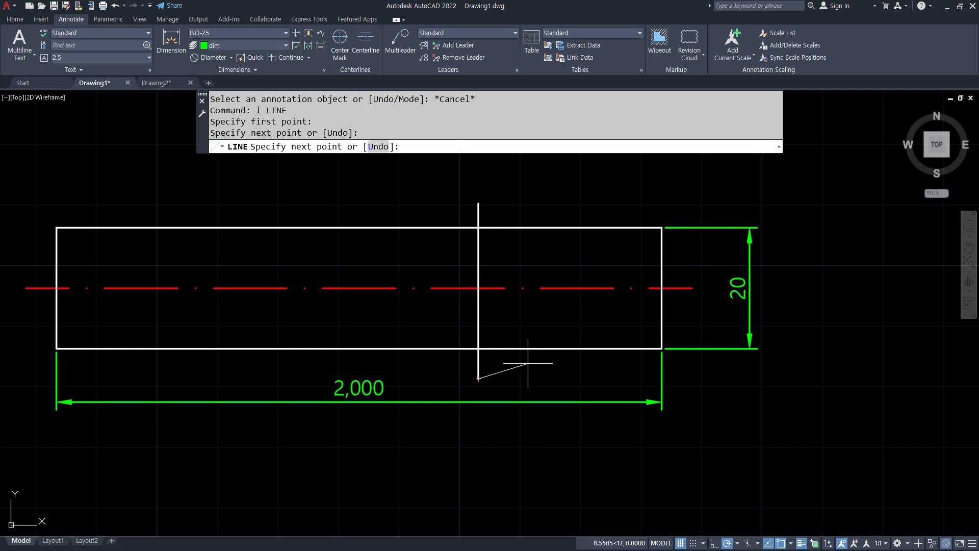
key(Return)
- Draw an arc from the vertical line's intersection with the top edge to its centerline intersection, with a 240° start direction
text(a)
key(Return)
click(479, 228)
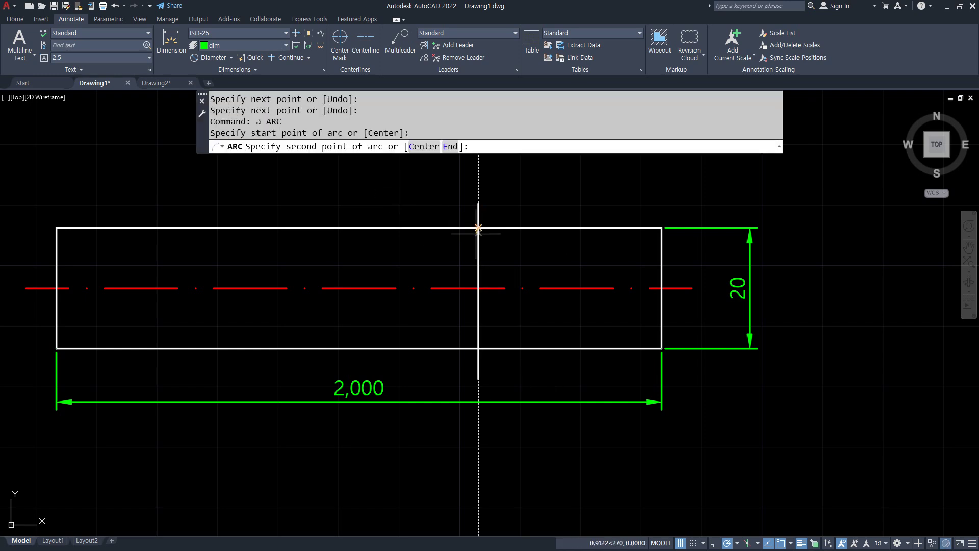
text(e)
key(Return)
click(479, 288)
text(d)
key(Return)
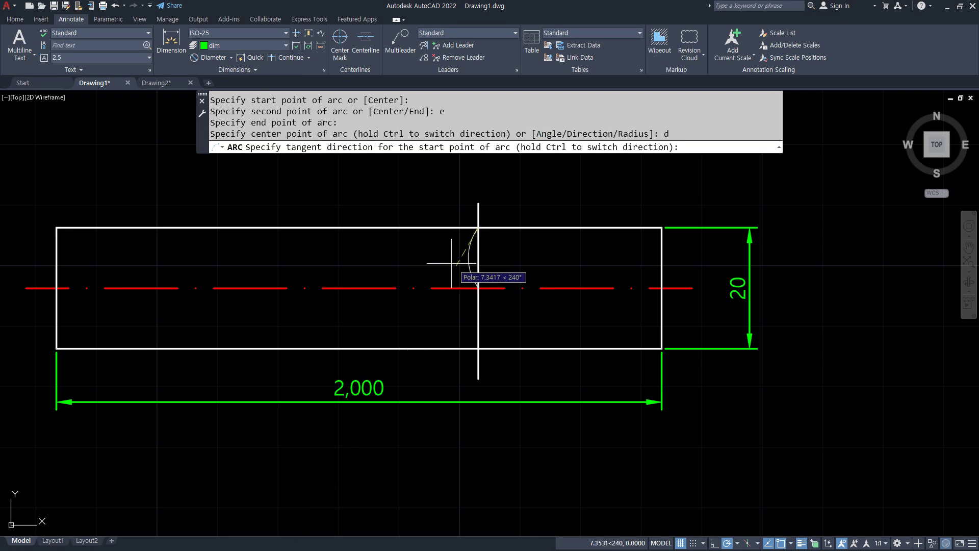
click(454, 266)
- Mirror the arc about the vertical line, keeping the source arc
text(mi)
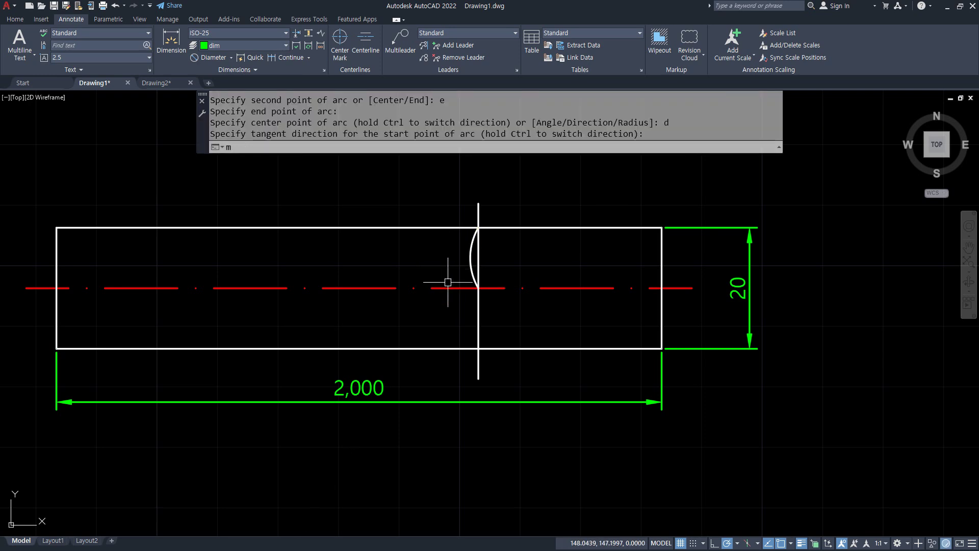
key(Return)
click(471, 266)
key(Return)
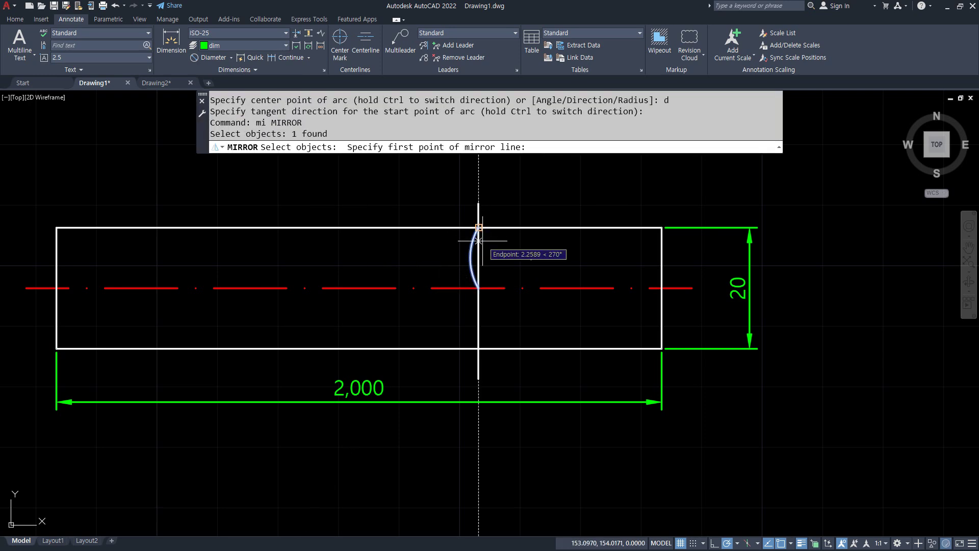
click(478, 227)
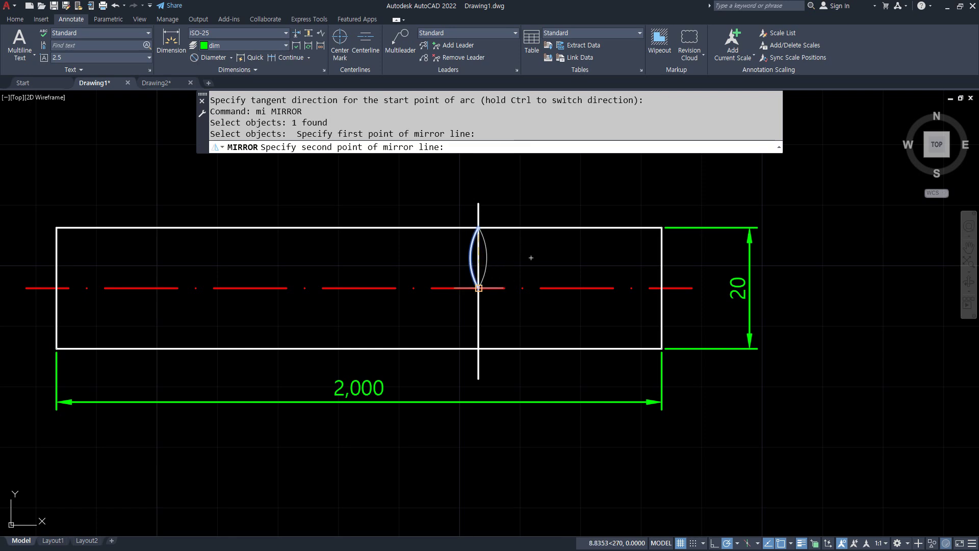
click(478, 288)
key(Return)
- Copy both arcs downward, from the top edge to the centerline along the vertical line
text(cp)
key(Return)
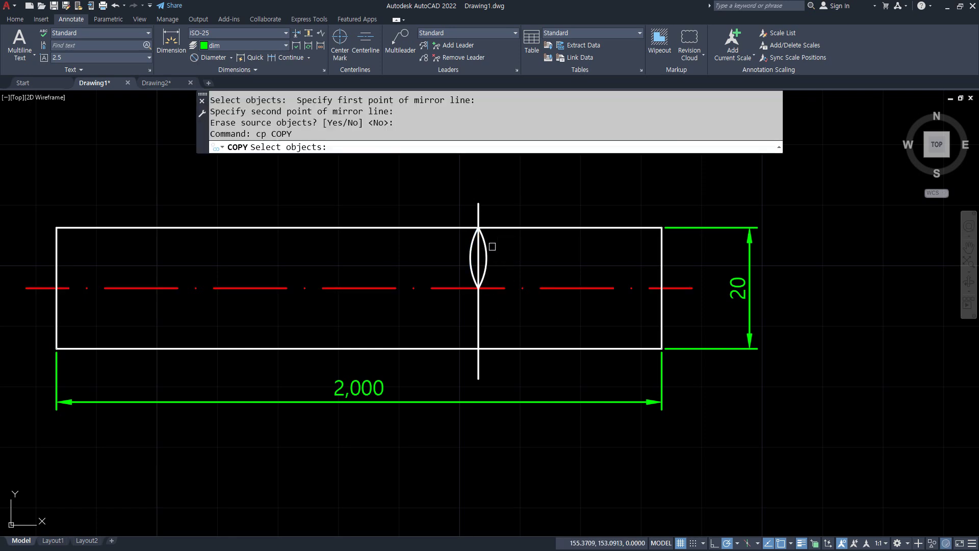
click(486, 248)
click(470, 252)
key(Return)
click(478, 227)
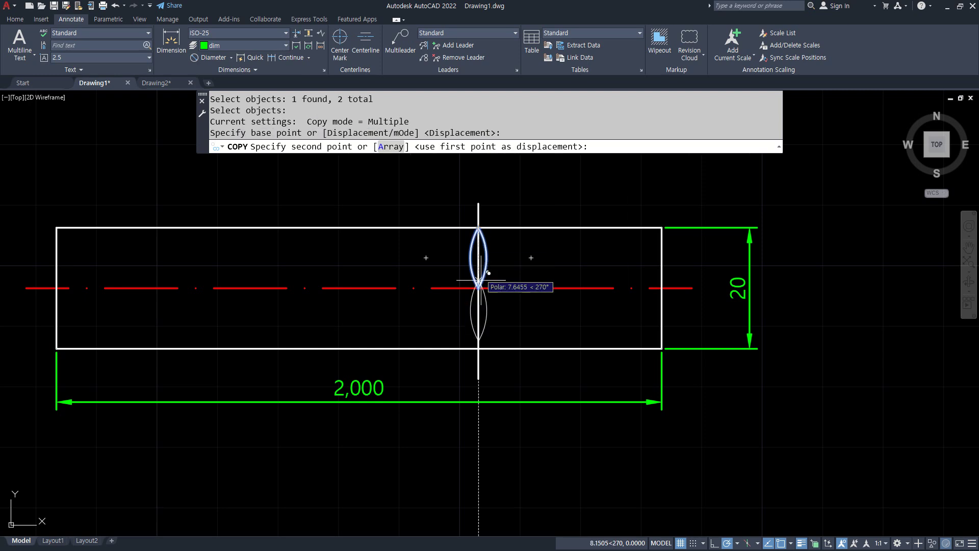
click(479, 289)
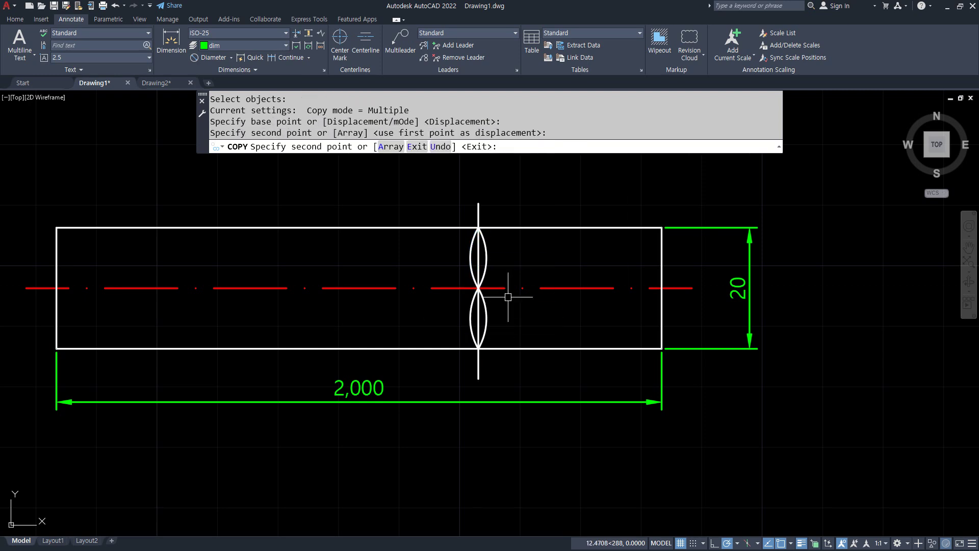
key(Return)
- Erase the vertical construction line running through the arcs
scroll(509, 296, up, 2)
click(468, 190)
click(399, 175)
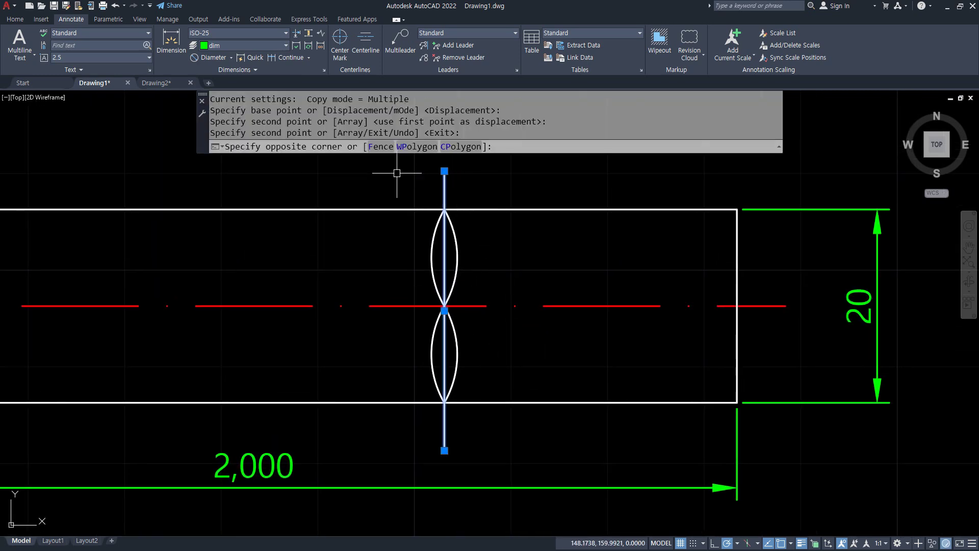
text(e)
key(Return)
text(c)
key(Return)
click(397, 175)
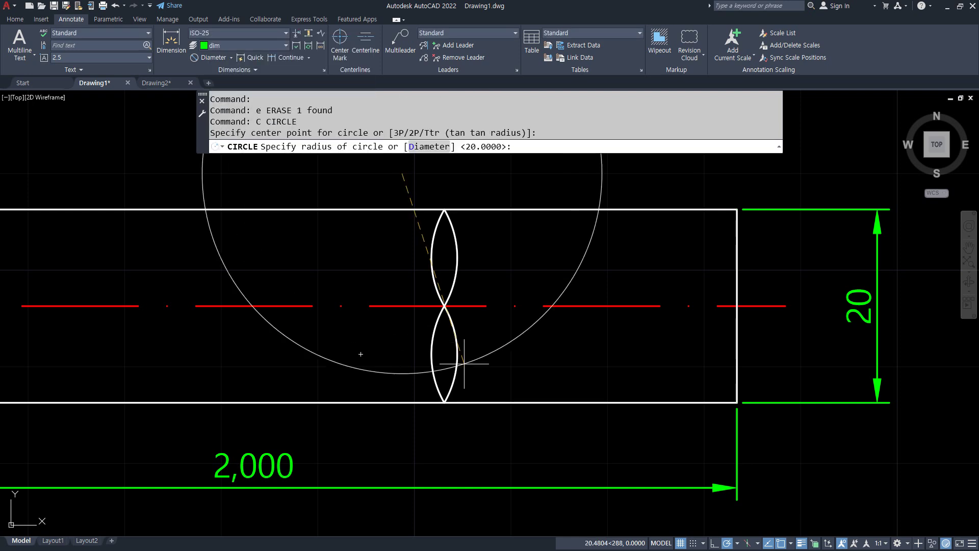
key(Escape)
key(Escape)
- Copy all four arcs a short distance to the right to form the second break line
text(co)
key(Return)
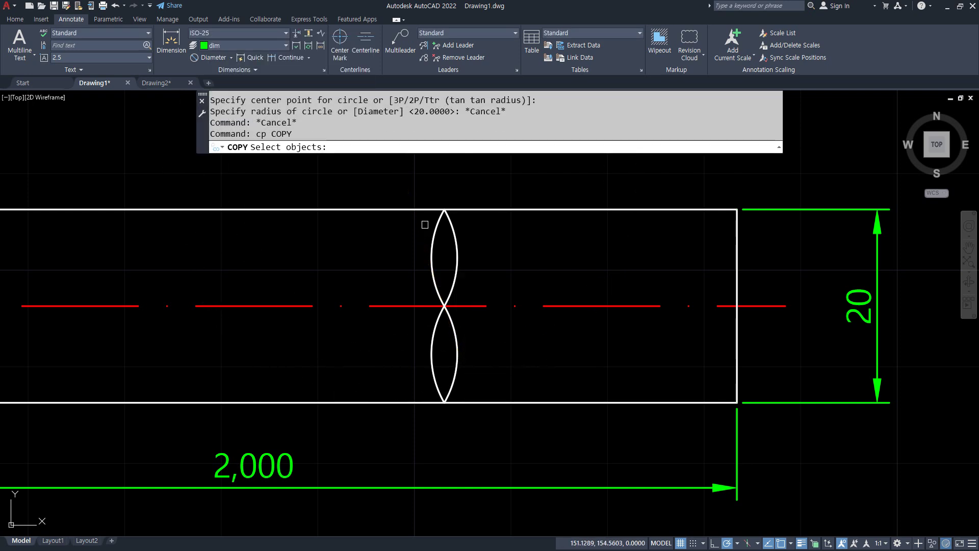
click(403, 186)
click(499, 421)
key(Return)
click(482, 436)
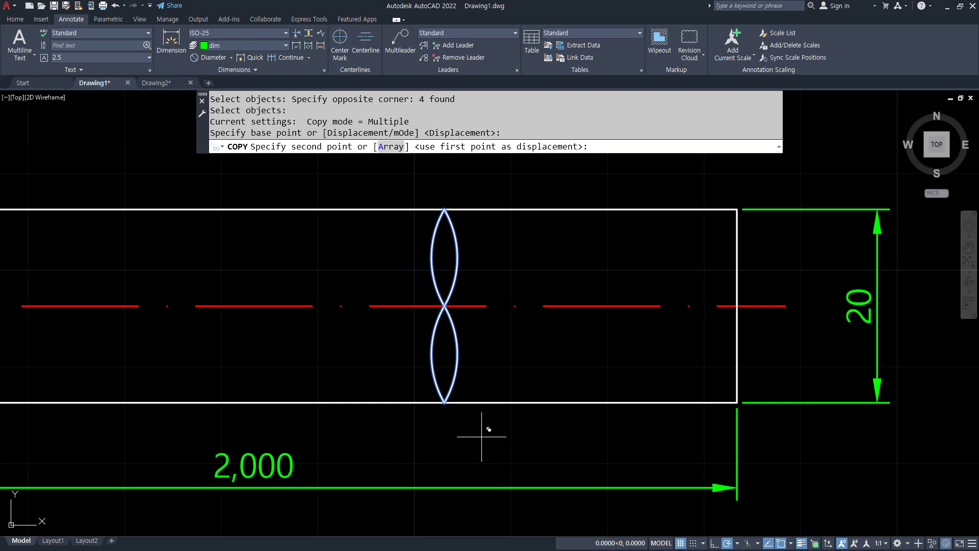
click(520, 428)
key(Return)
- Erase the lower-left arc of the left break and the upper-right arc of the right break
click(435, 374)
text(e)
key(Return)
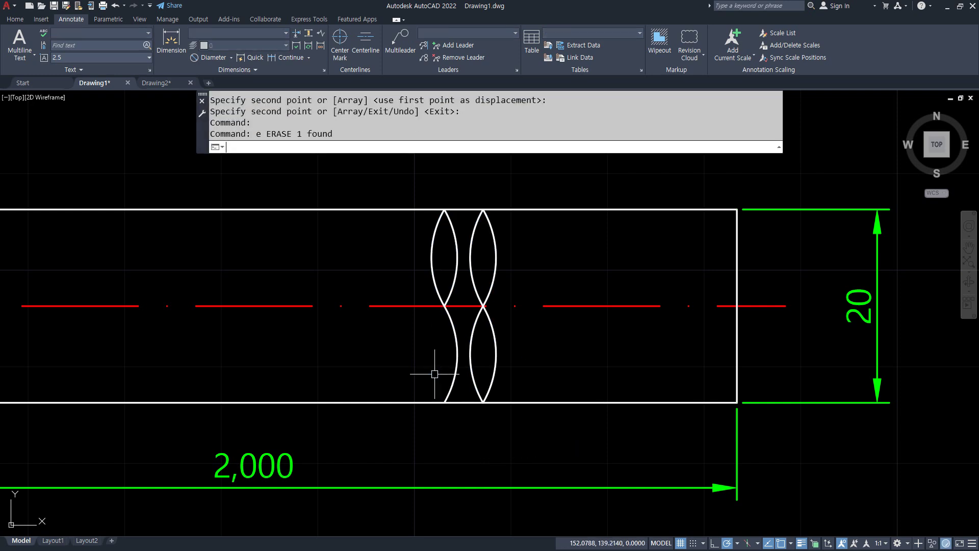
click(498, 264)
click(495, 284)
click(495, 284)
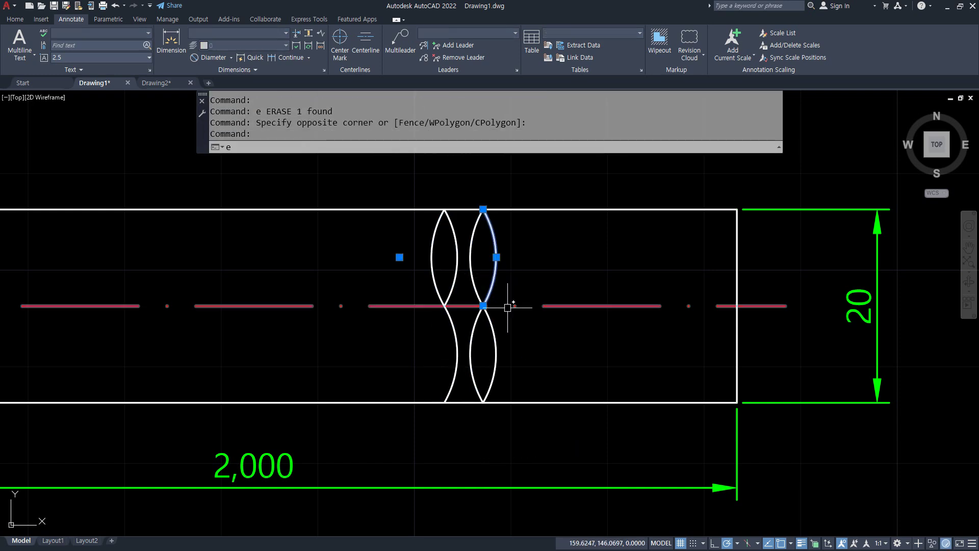
text(e)
key(Return)
- Trim the rectangle's top and bottom edges between the two break lines
text(tr)
key(Return)
drag(472, 200, 464, 400)
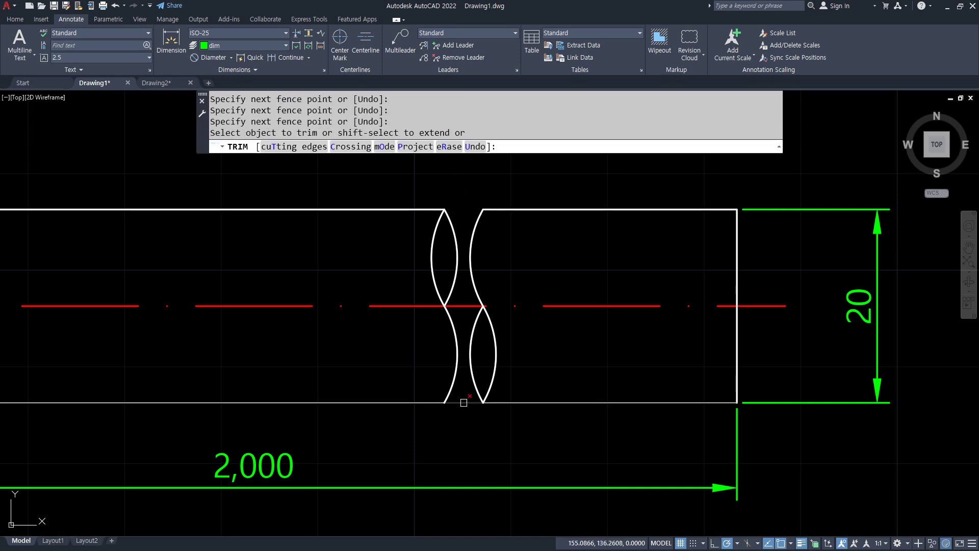
key(Return)
key(Escape)
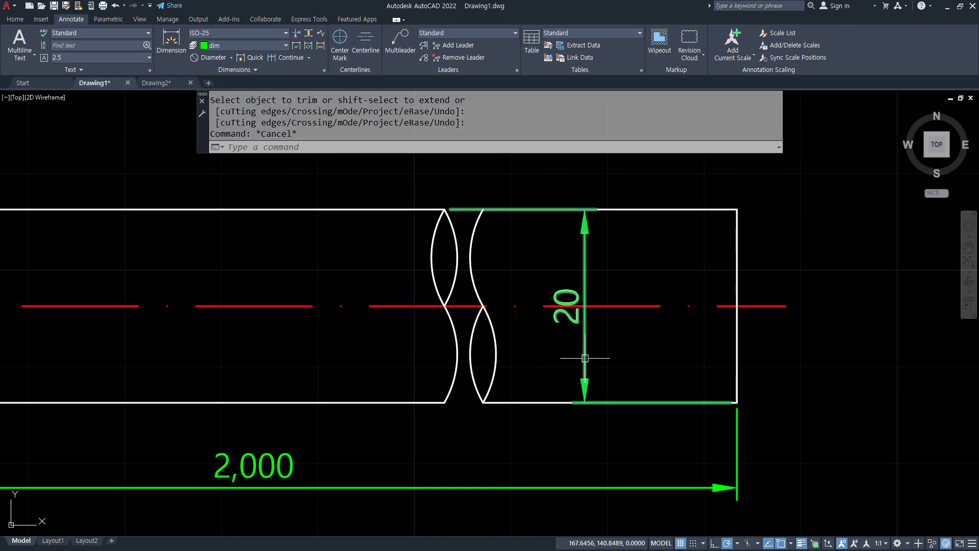
- Move the height dimension's upper origin to the bar's upper-right corner and place its dimension line outside the right end
click(584, 354)
click(446, 208)
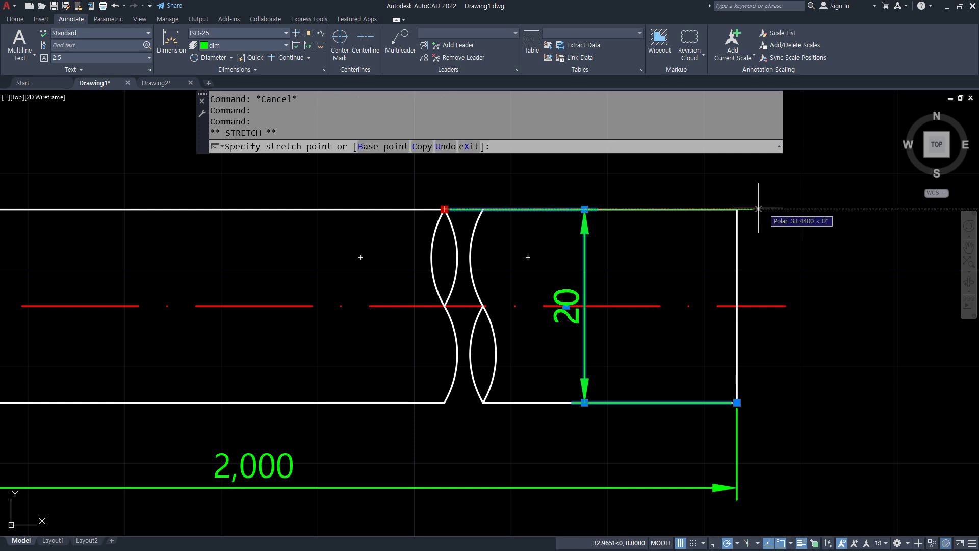
click(737, 209)
key(Escape)
click(585, 330)
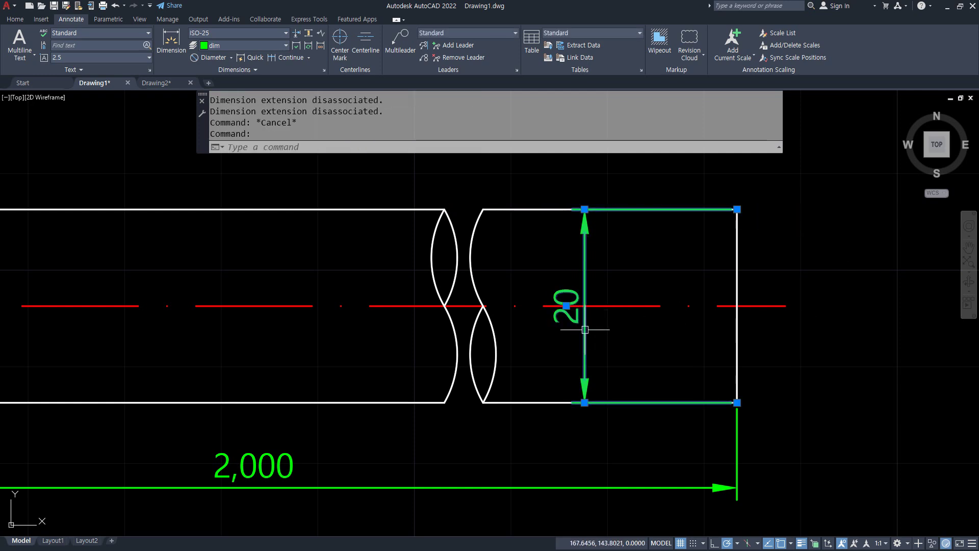
click(566, 306)
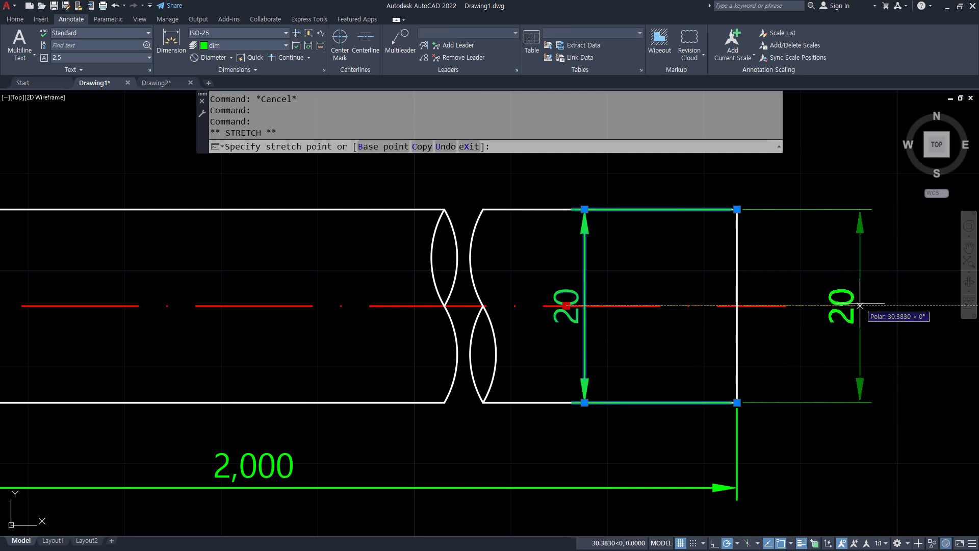
click(859, 315)
key(Escape)
- Add the diameter symbol %%c before the value of the height dimension
text(ed)
key(Return)
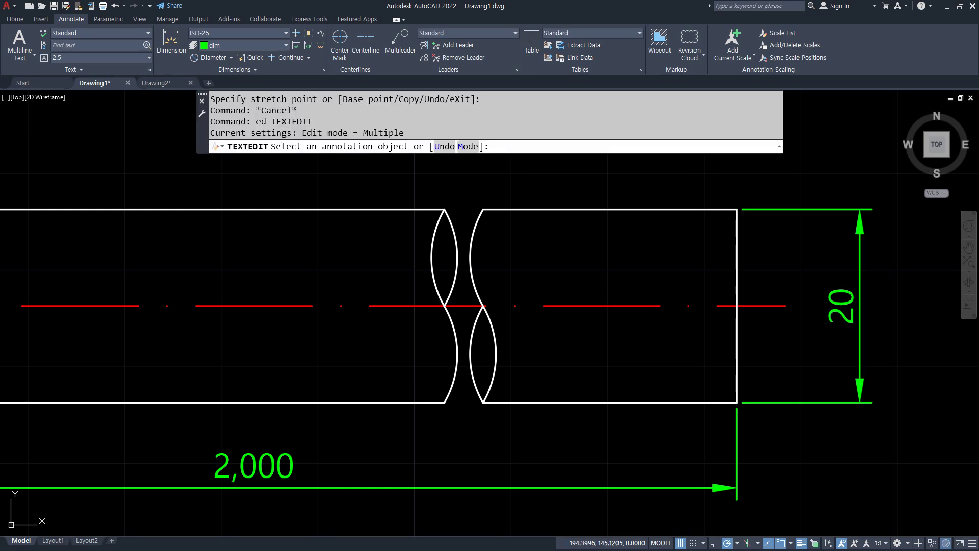
click(843, 309)
text(%%c)
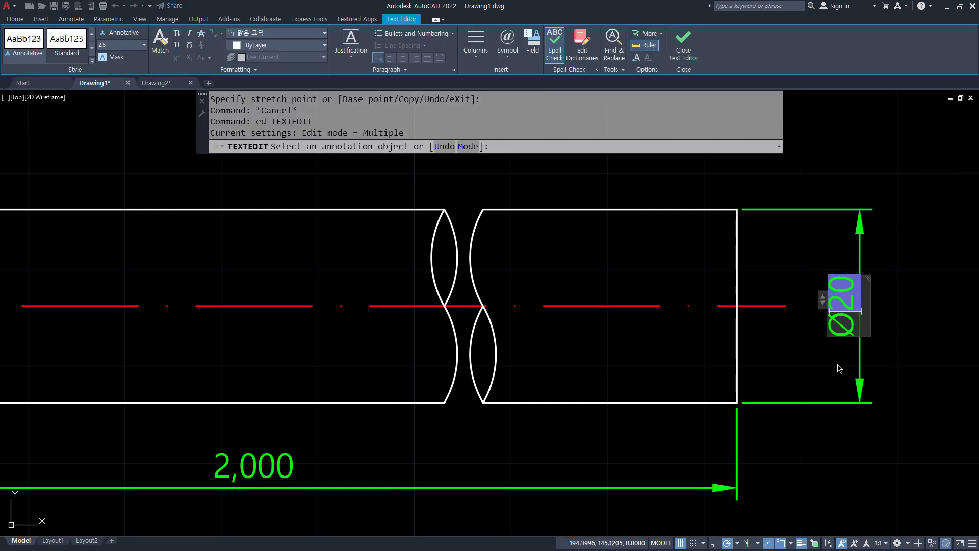
click(837, 367)
scroll(603, 388, down, 2)
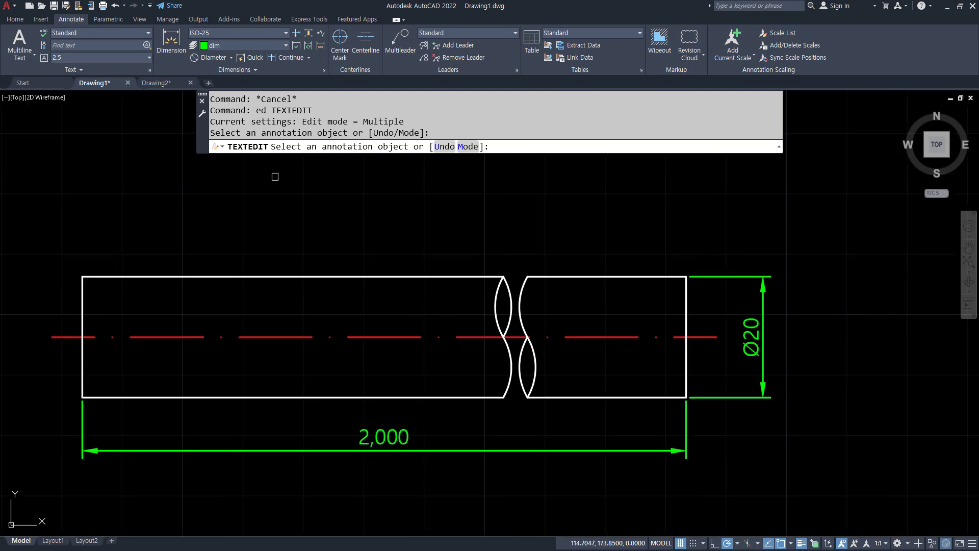
middle_drag(522, 402, 538, 353)
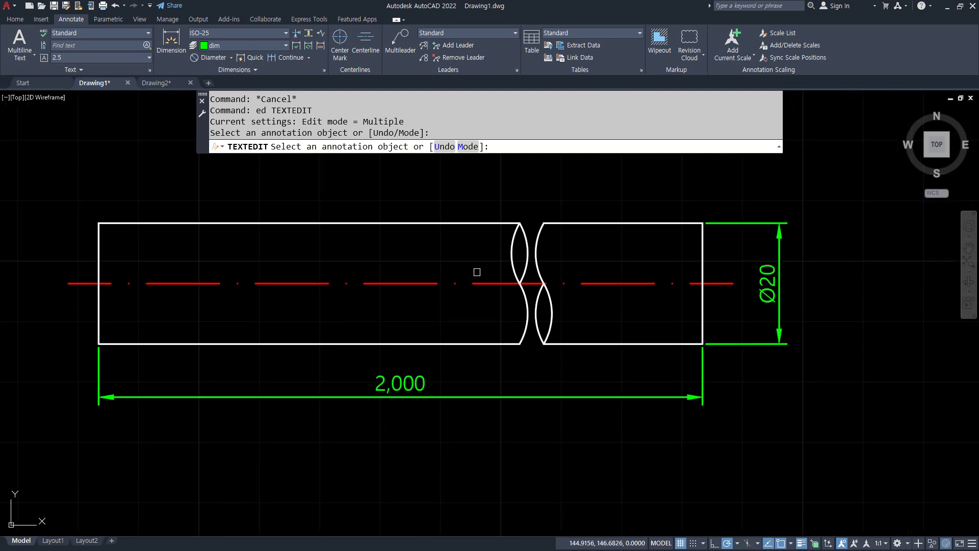
click(666, 396)
click(506, 191)
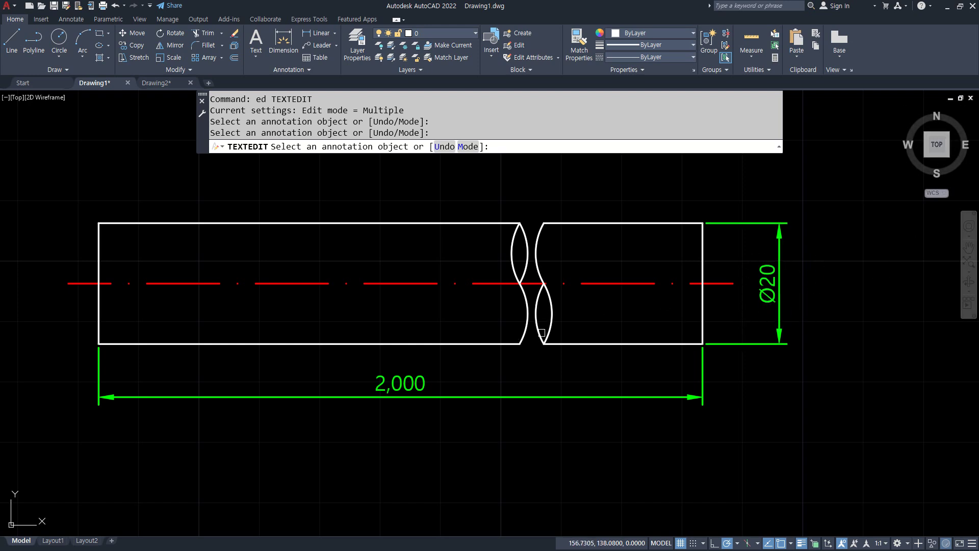
mouse_move(517, 363)
mouse_down()
mouse_move(452, 280)
mouse_move(595, 262)
mouse_move(505, 368)
mouse_up()
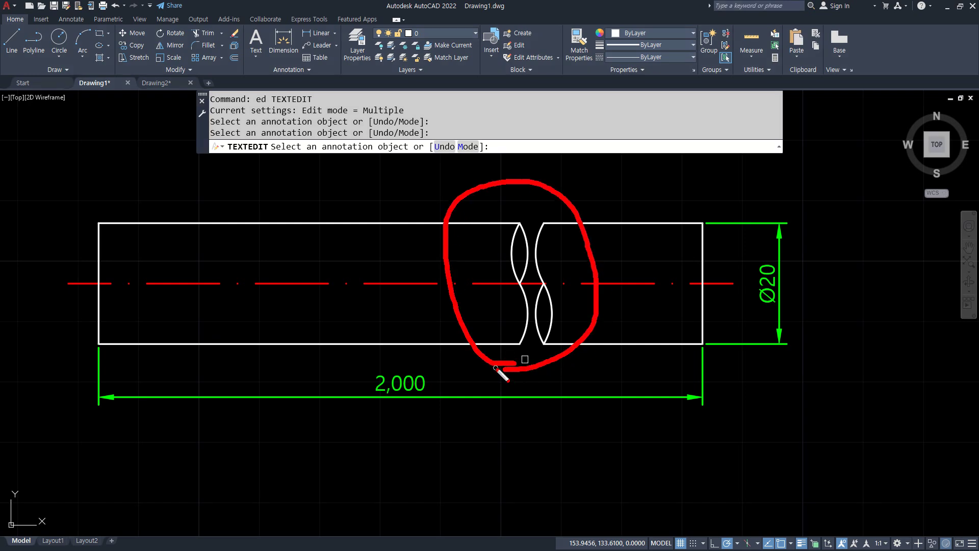
drag(104, 218, 696, 196)
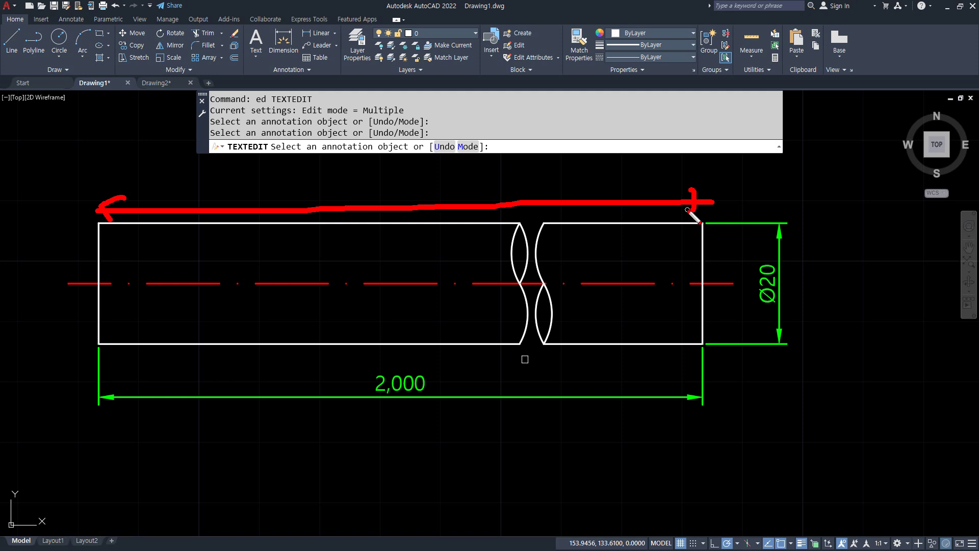
mouse_move(525, 383)
mouse_down()
mouse_move(485, 219)
mouse_move(601, 306)
mouse_move(534, 378)
mouse_up()
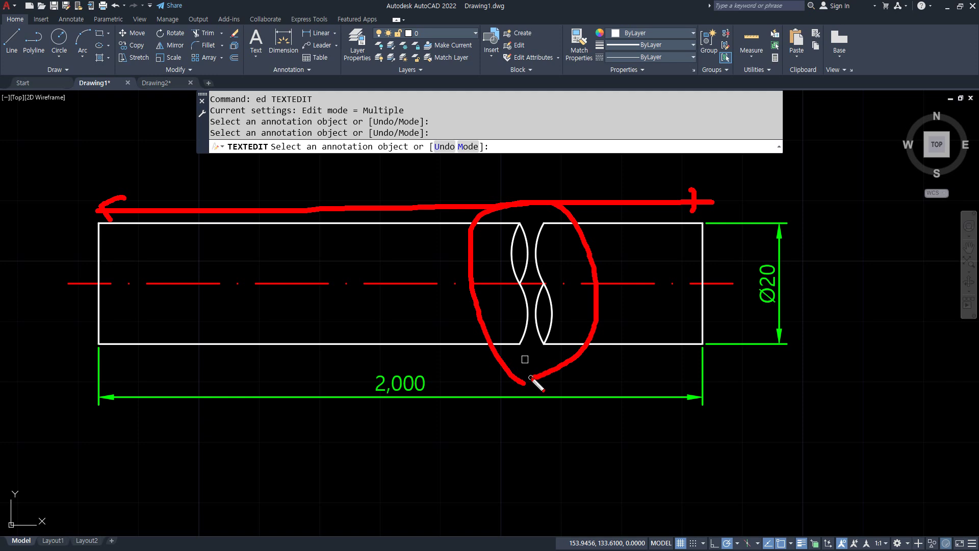
key(Delete)
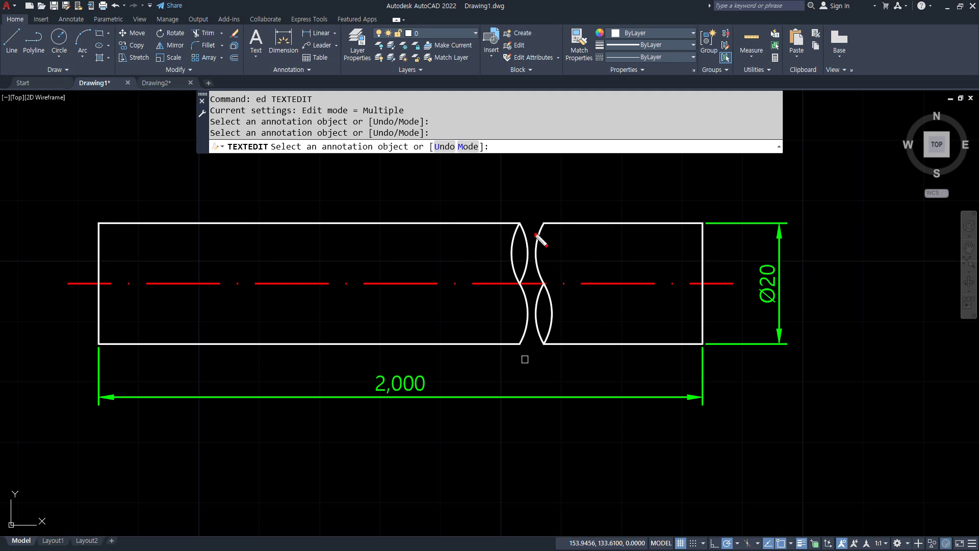
drag(524, 204, 528, 369)
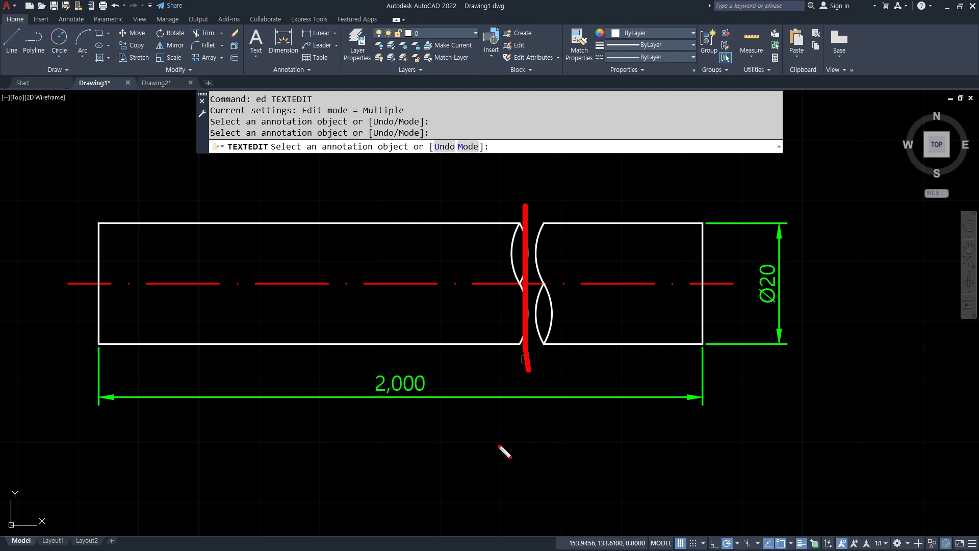
mouse_move(499, 446)
mouse_down()
mouse_move(468, 372)
mouse_move(453, 446)
mouse_up()
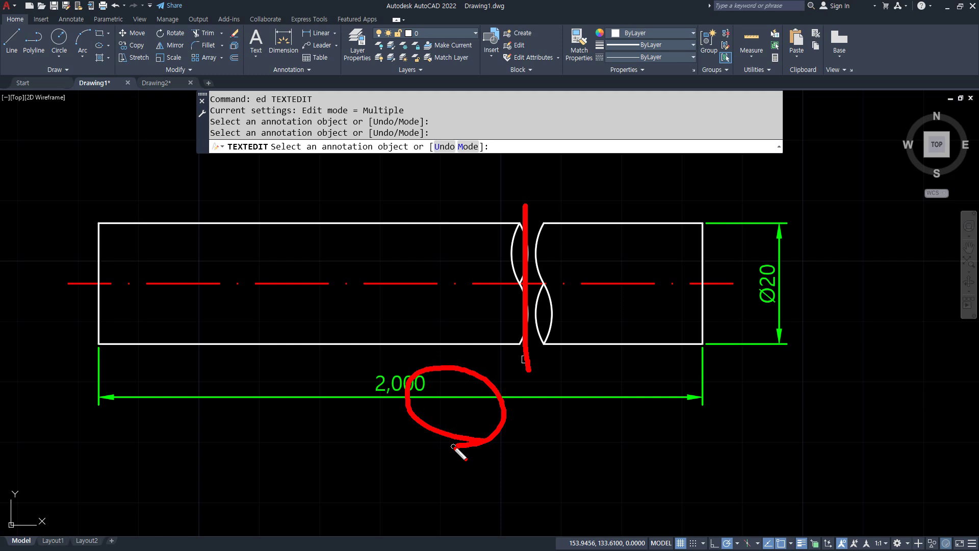
- Try a jog line on the 2,000 length dimension at the default location, and undo it
key(Escape)
key(Escape)
click(68, 19)
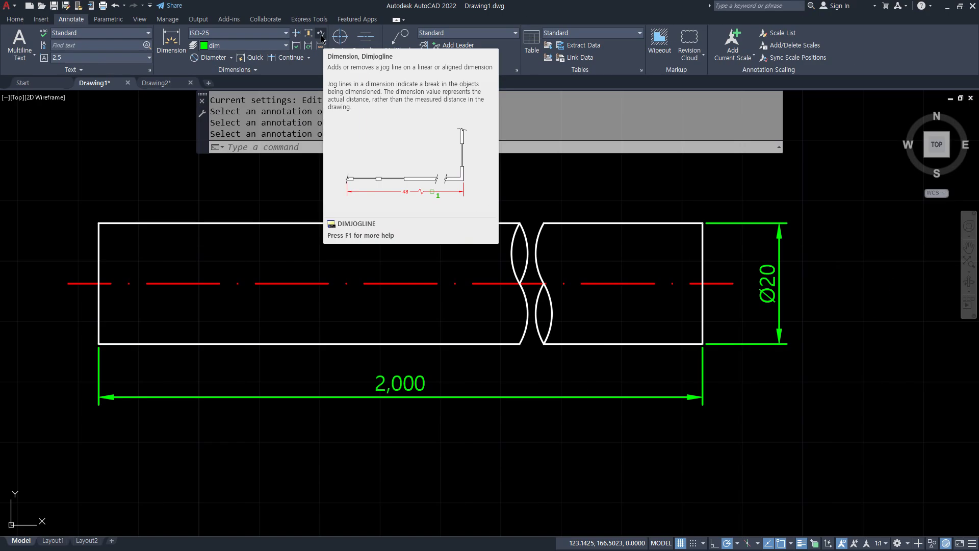
click(354, 66)
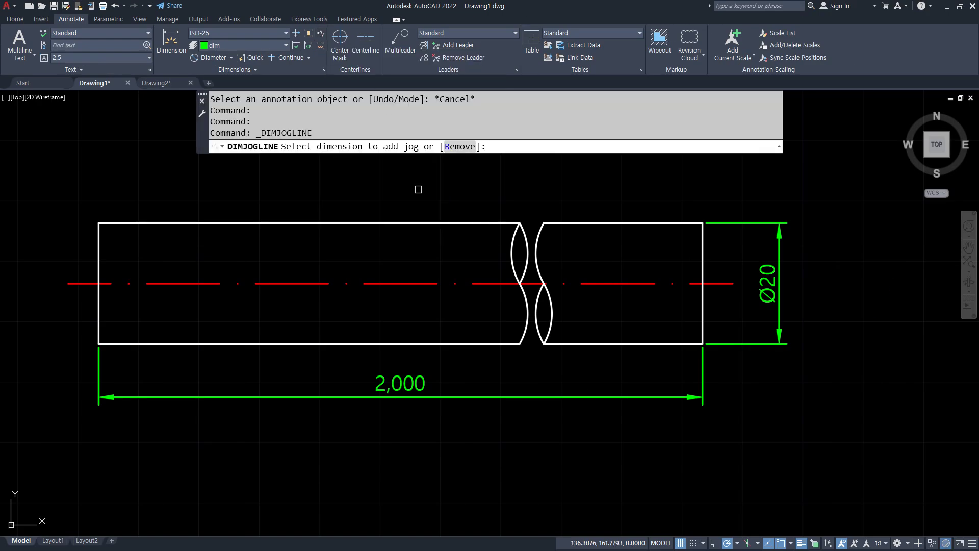
click(447, 397)
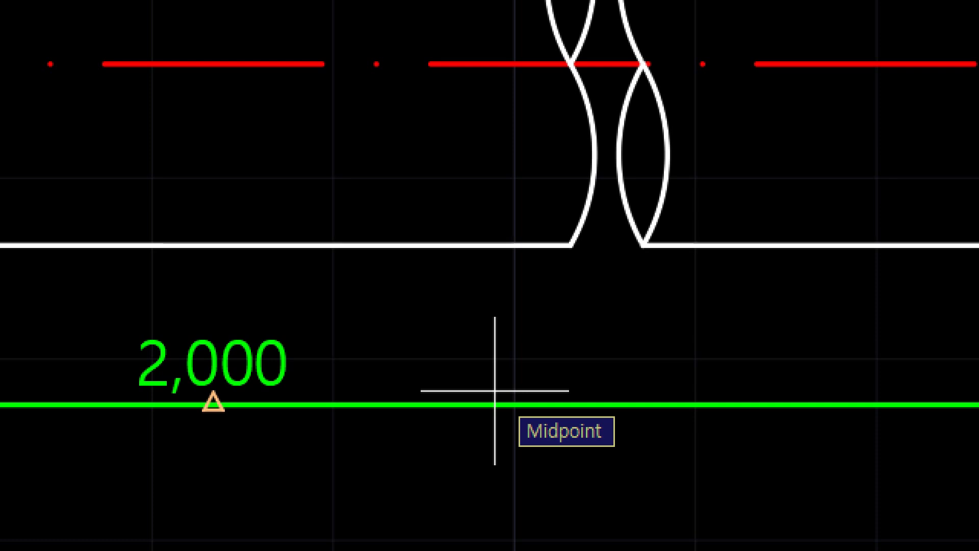
key(Return)
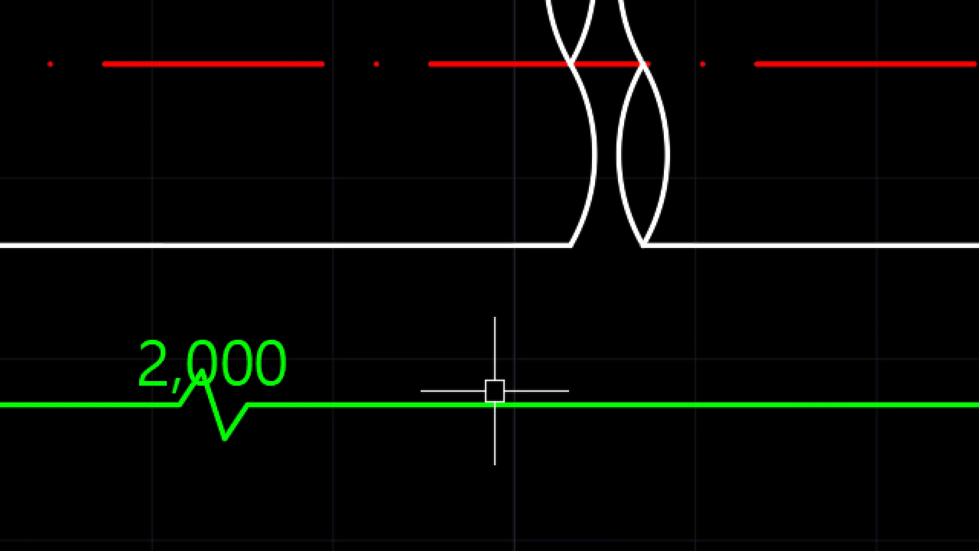
key(ctrl+z)
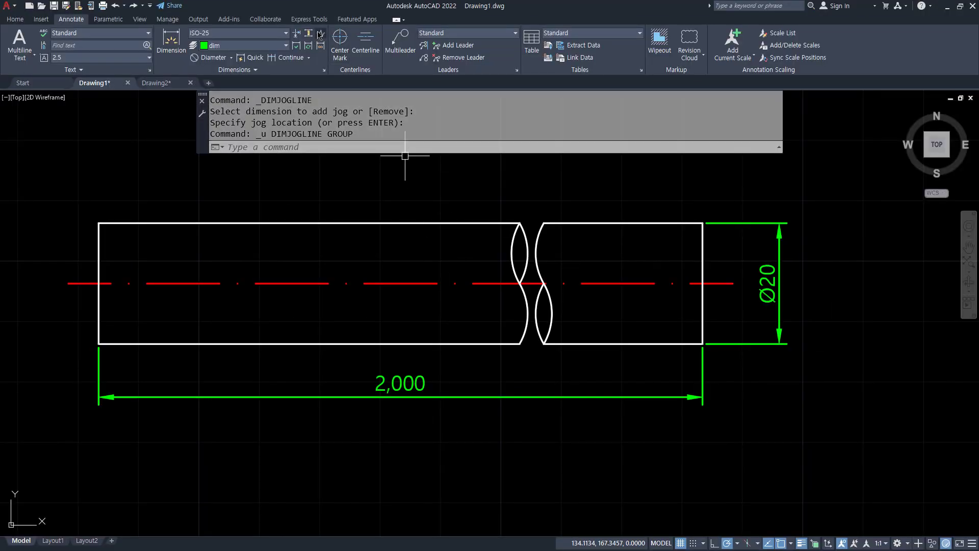
- Start adding a jog line to the 2,000 length dimension
click(321, 33)
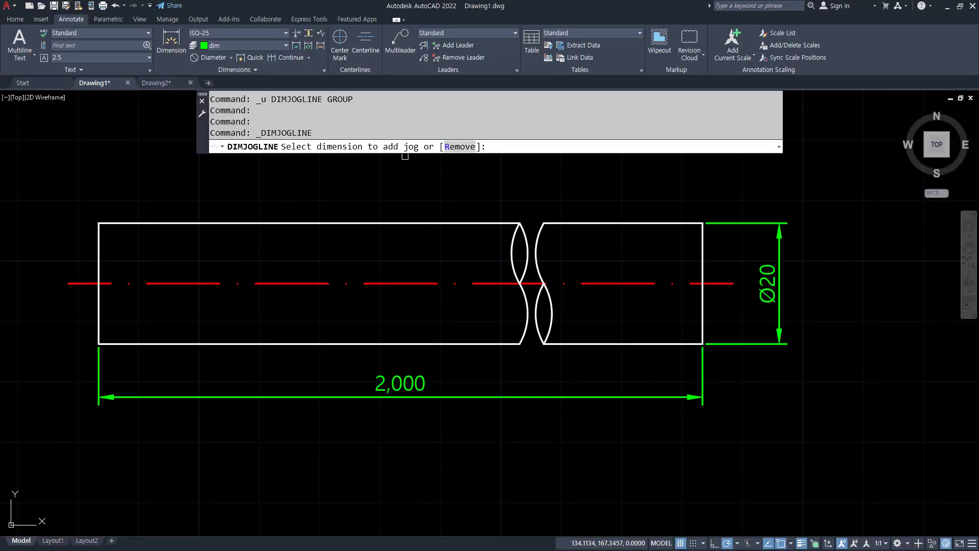
- Add a jog to the 2,000 length dimension line directly below the shaft's break symbol
click(443, 394)
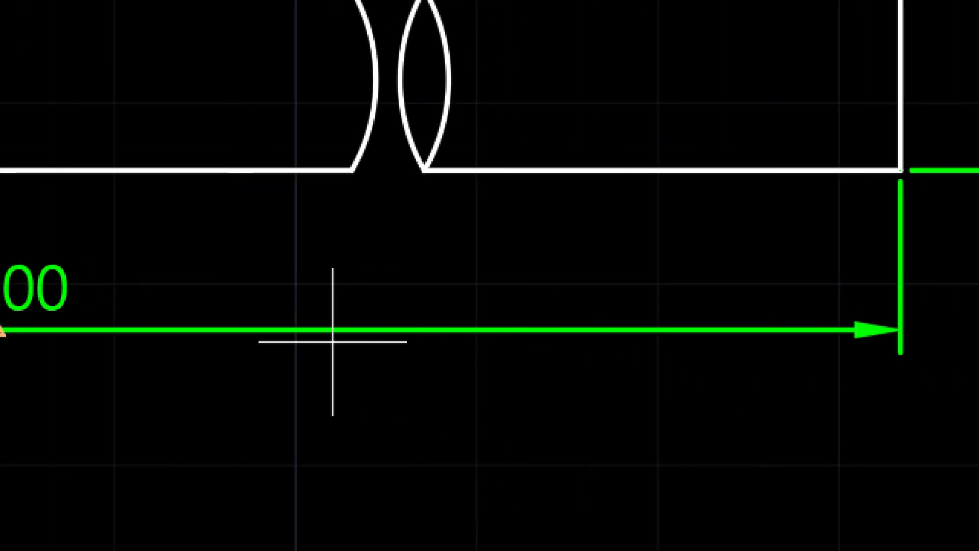
scroll(362, 342, down, 2)
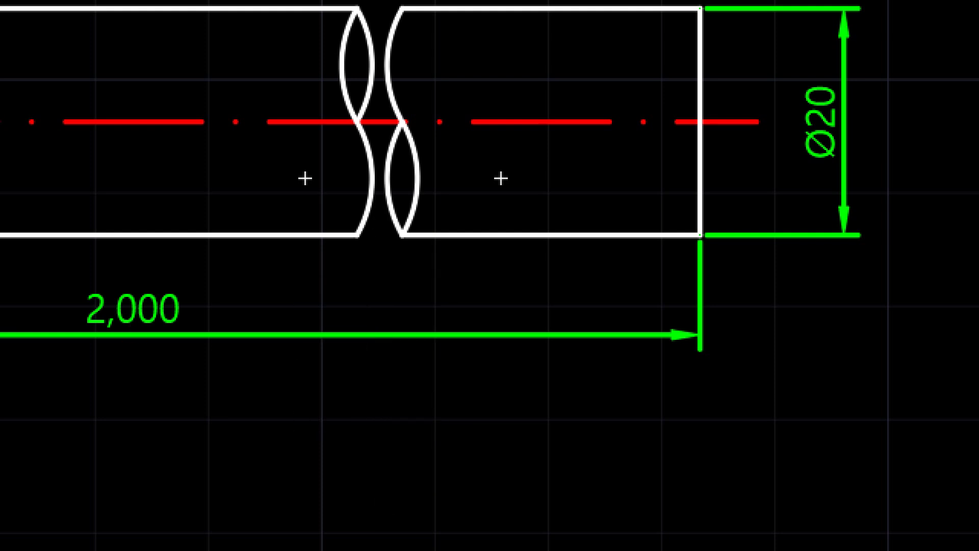
click(391, 437)
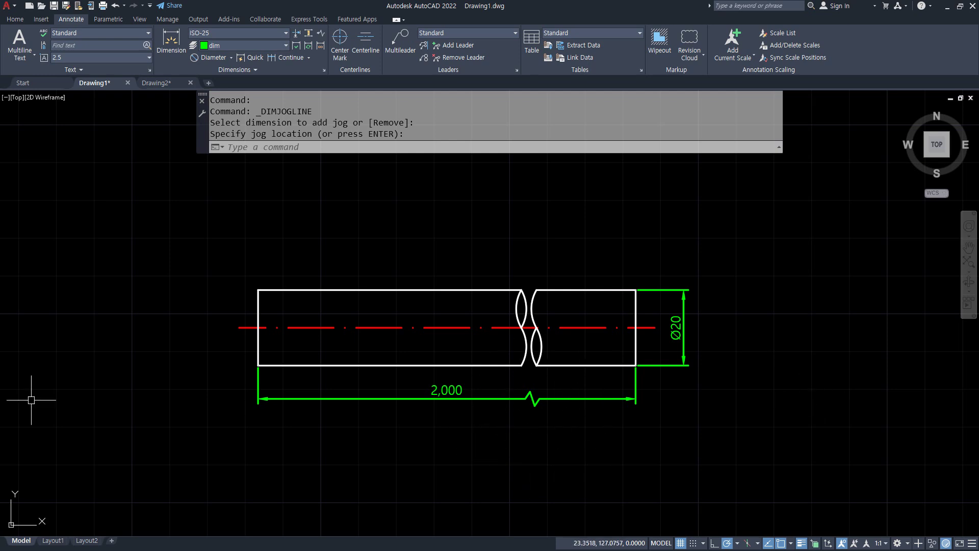
click(586, 409)
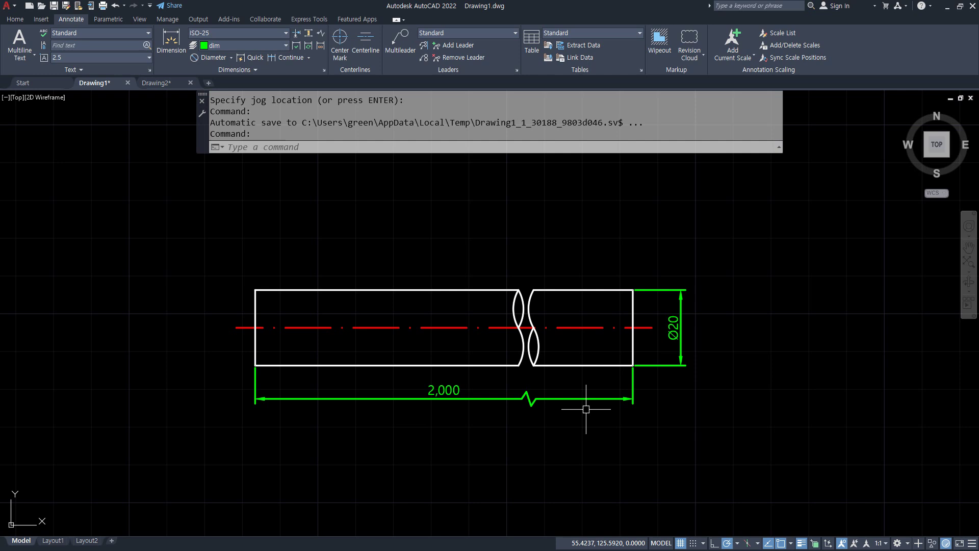
- Draw a vertical line of about 128 units in the empty space beside the dimensioned shaft
scroll(414, 446, down, 2)
middle_drag(681, 451, 342, 421)
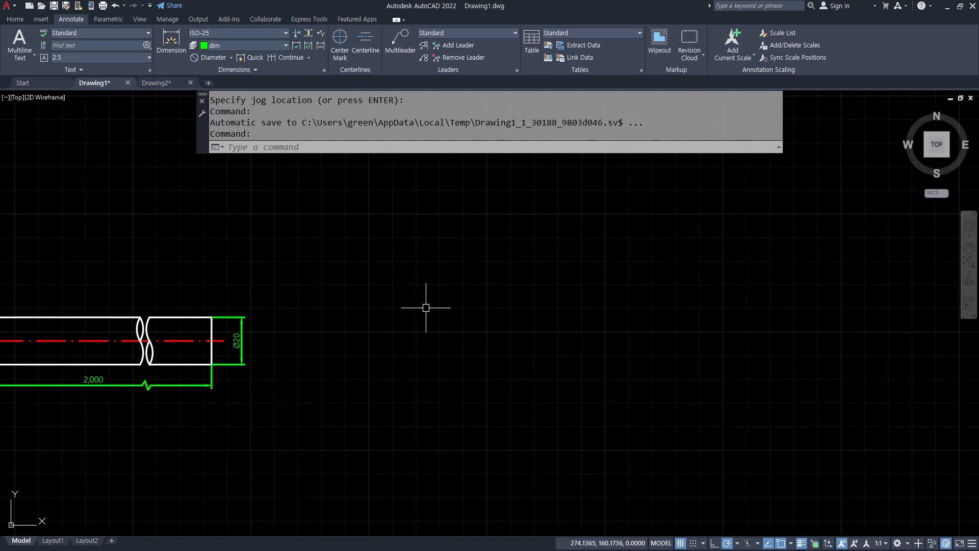
text(l)
key(Return)
click(416, 203)
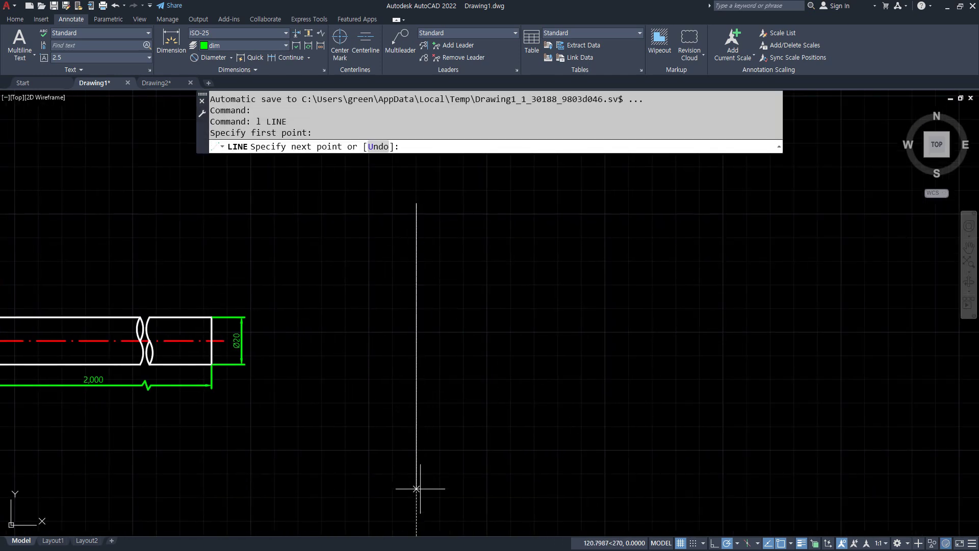
click(416, 504)
key(Return)
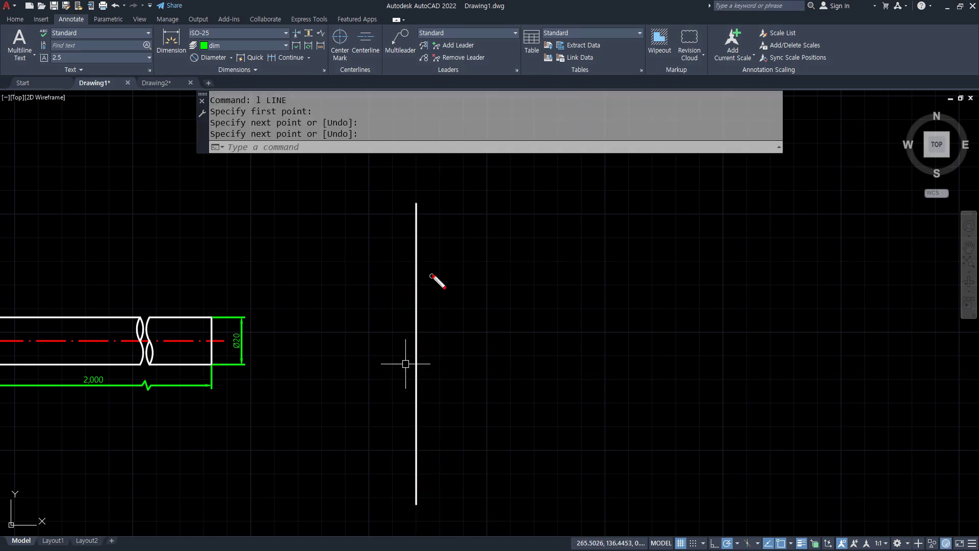
mouse_move(432, 272)
mouse_down()
mouse_move(496, 431)
mouse_move(437, 432)
mouse_up()
key(Escape)
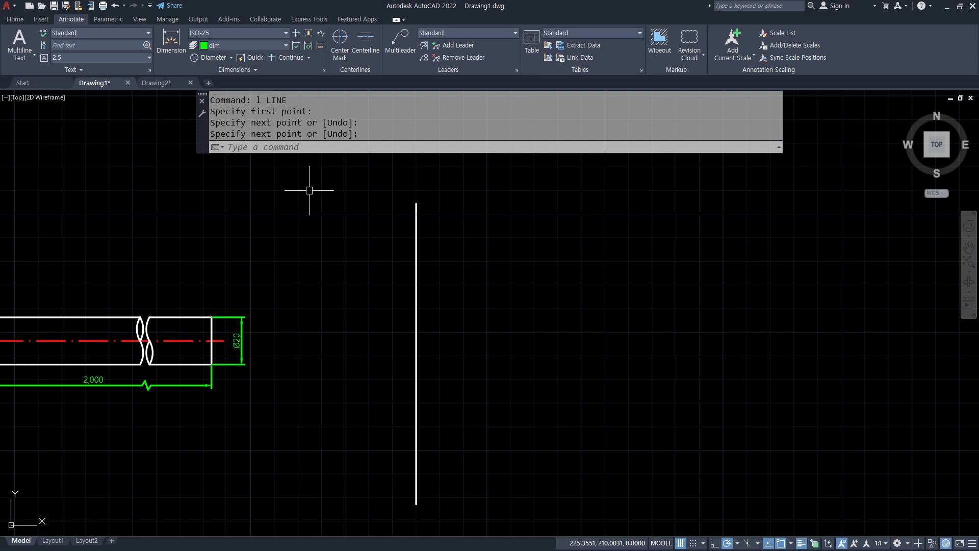
mouse_move(143, 407)
mouse_down()
mouse_move(163, 386)
mouse_move(132, 400)
mouse_up()
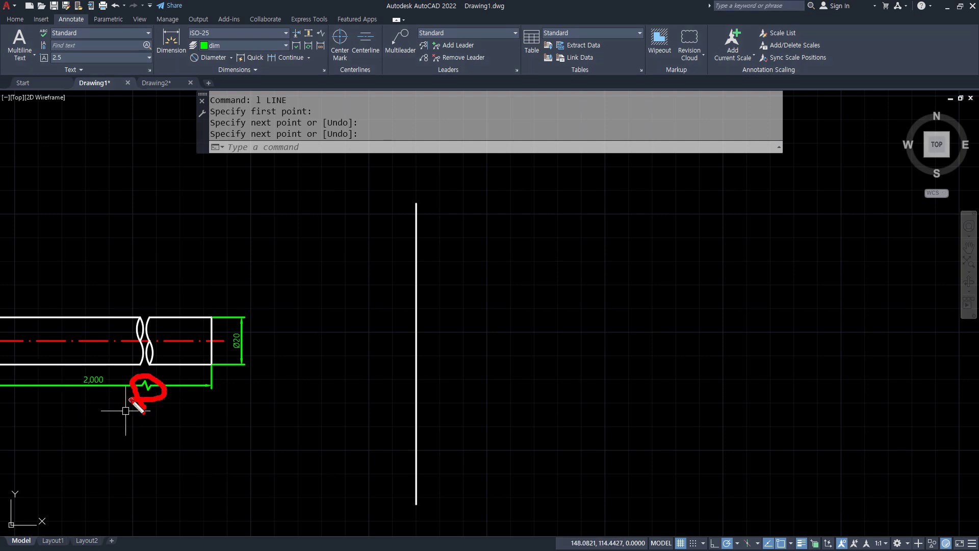
- Set polar tracking to 15-degree increments and draw a three-segment zigzag line across the middle of the vertical line
click(15, 18)
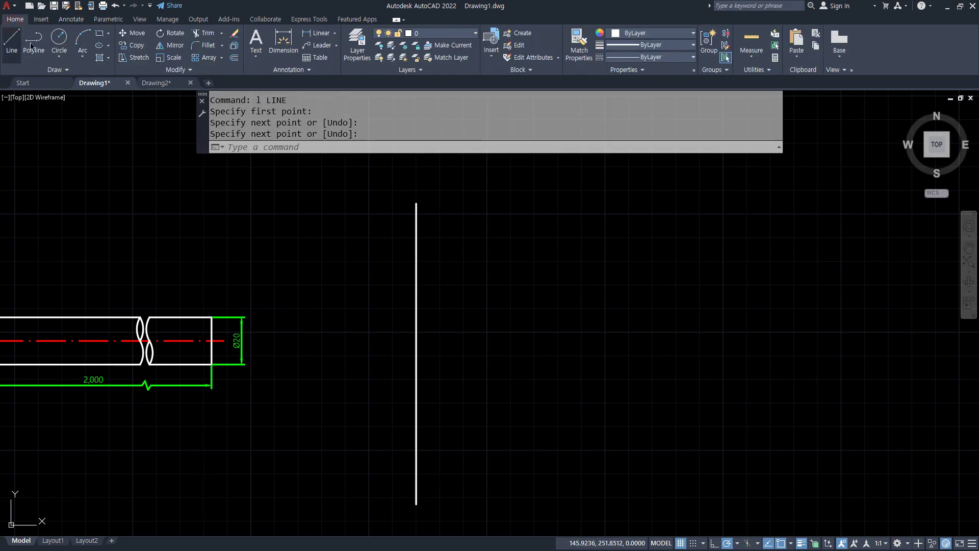
click(11, 40)
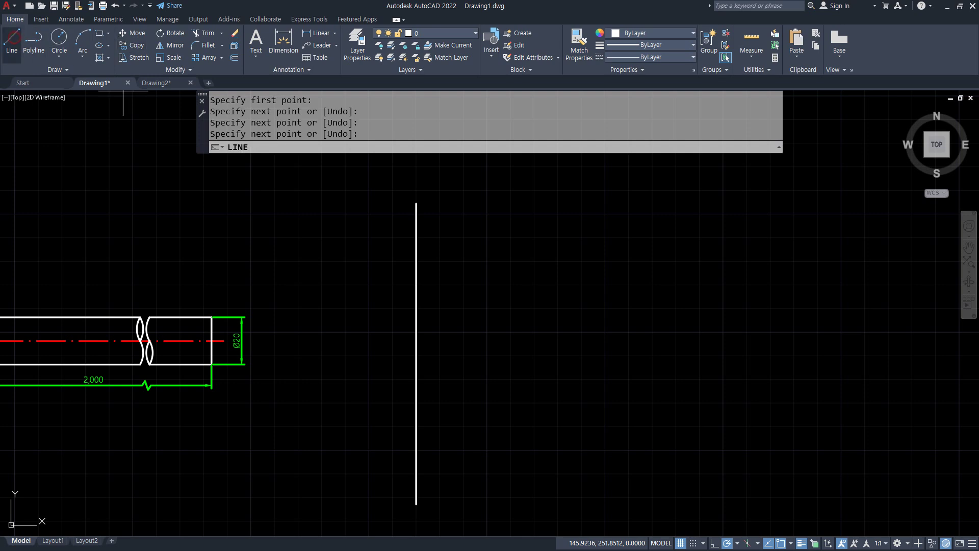
click(738, 545)
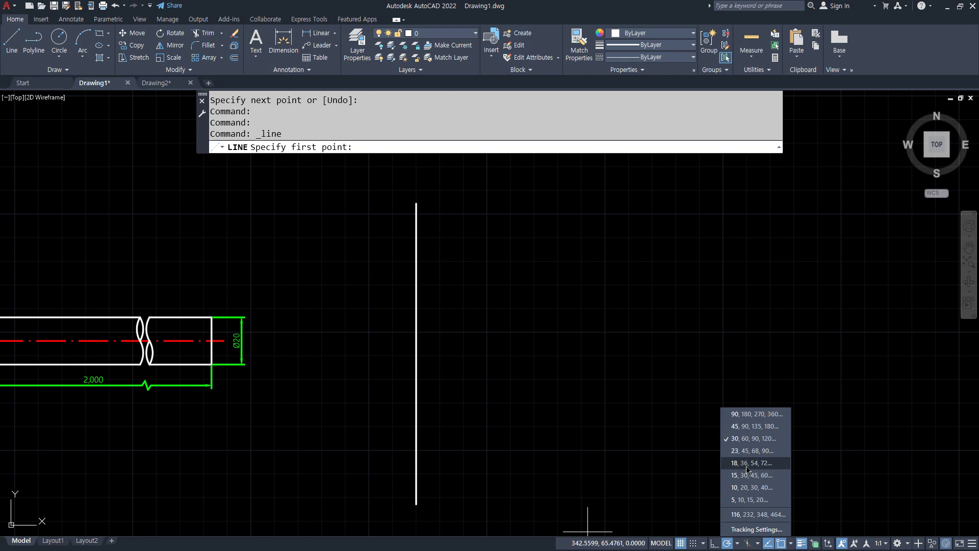
click(746, 470)
scroll(439, 319, up, 4)
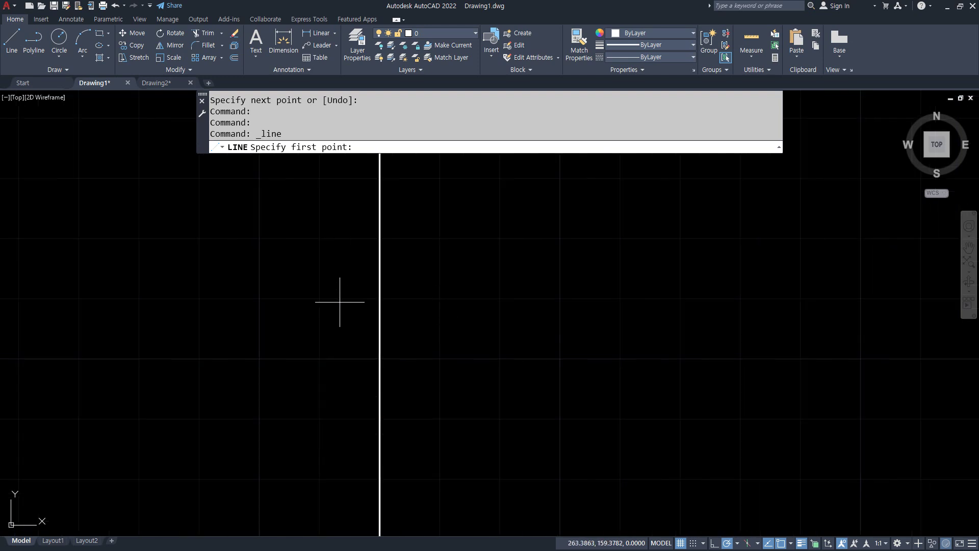
click(317, 238)
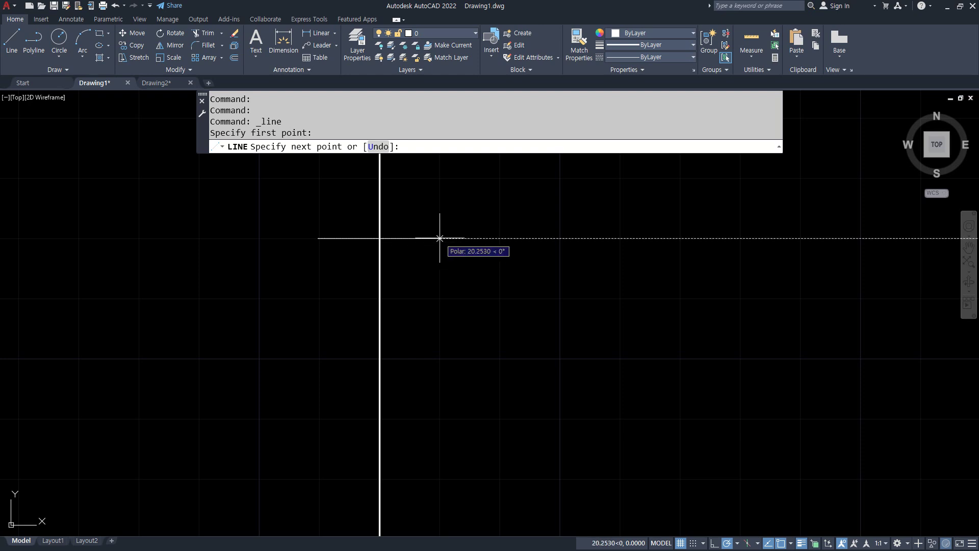
click(443, 271)
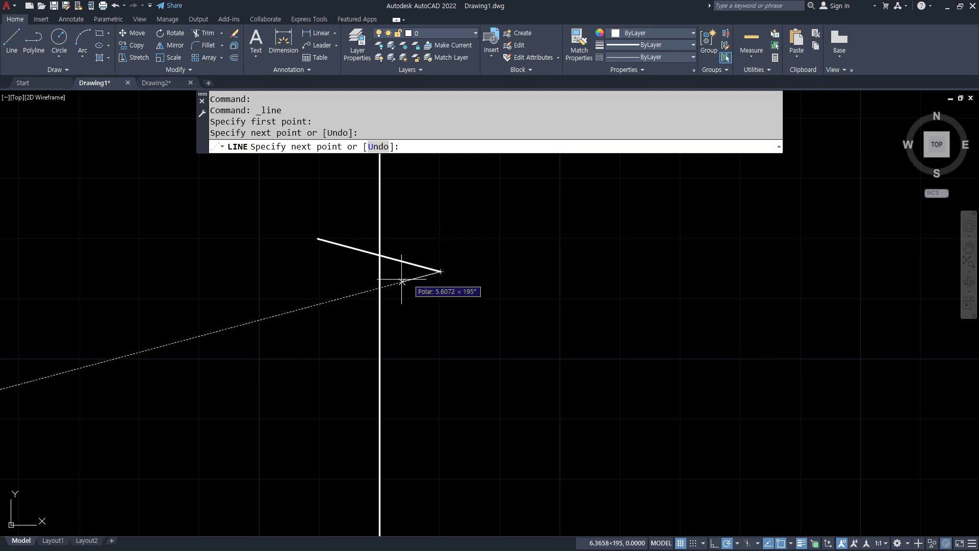
click(315, 304)
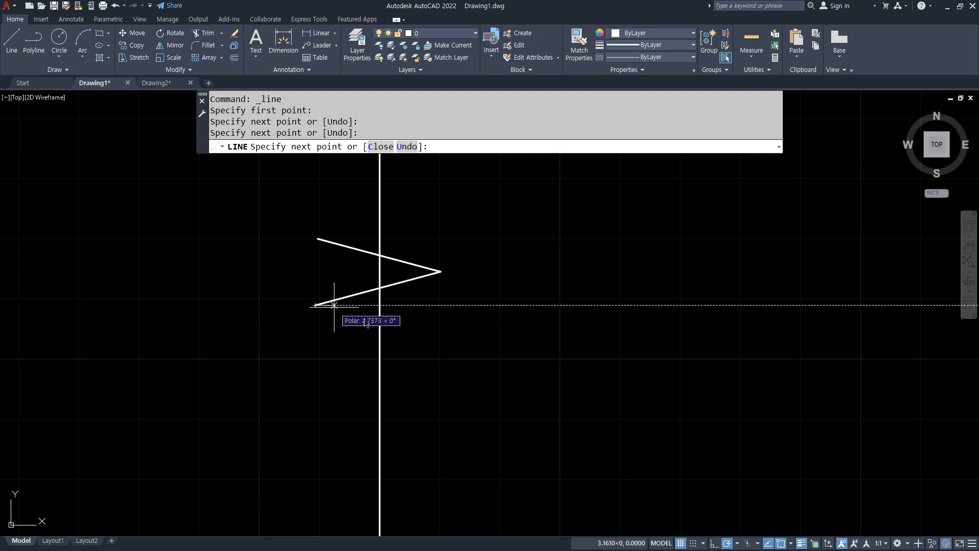
click(439, 337)
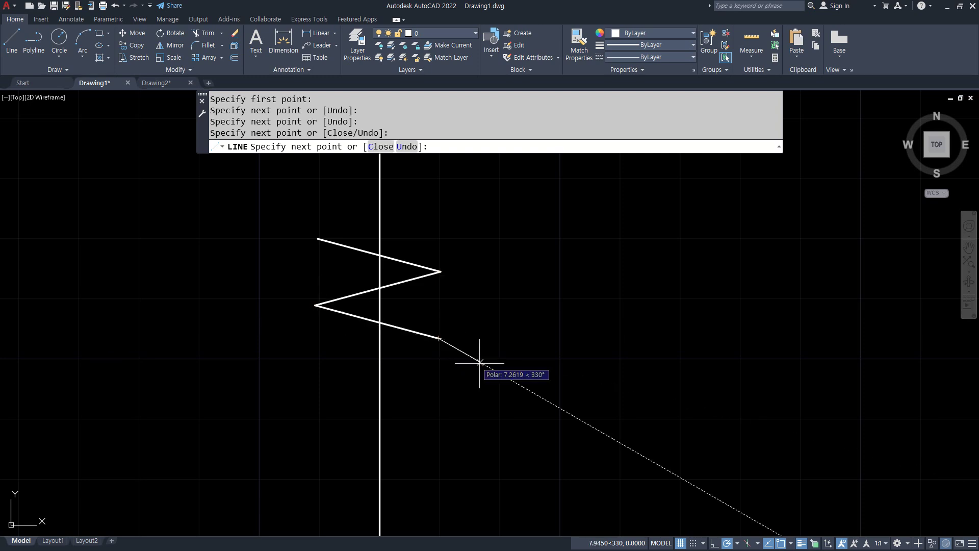
key(Escape)
- Trim the zigzag's two outer overhangs and the vertical line portion between them to form a break symbol
text(tr)
key(Return)
click(416, 333)
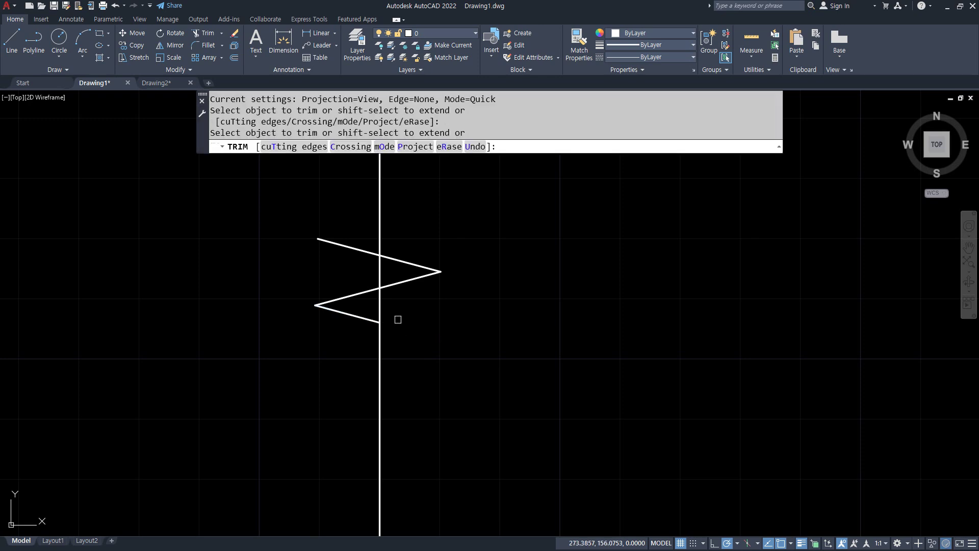
click(379, 305)
click(365, 250)
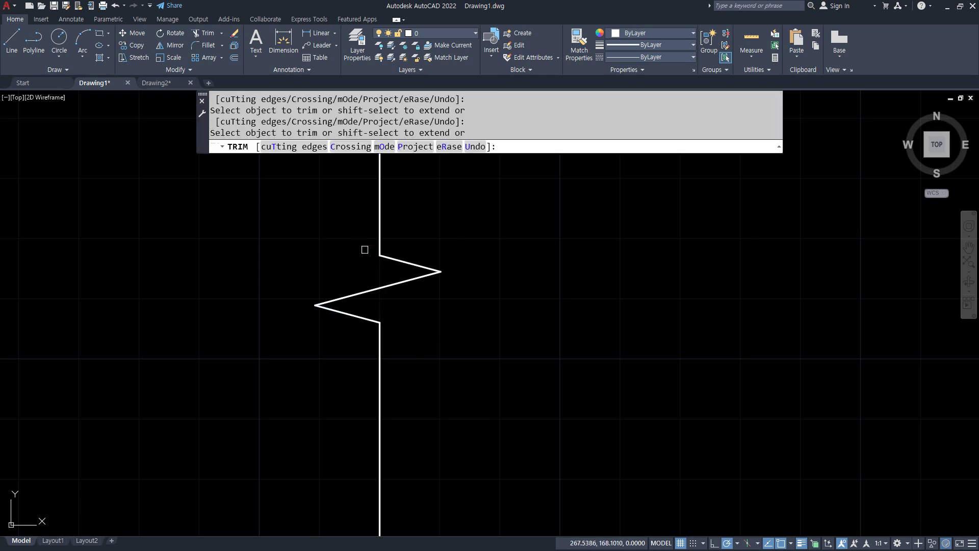
key(Return)
- Draw a fit-point spline through the zigzag's four vertices, from the upper vertical line's end to the lower one's
middle_drag(422, 408, 461, 395)
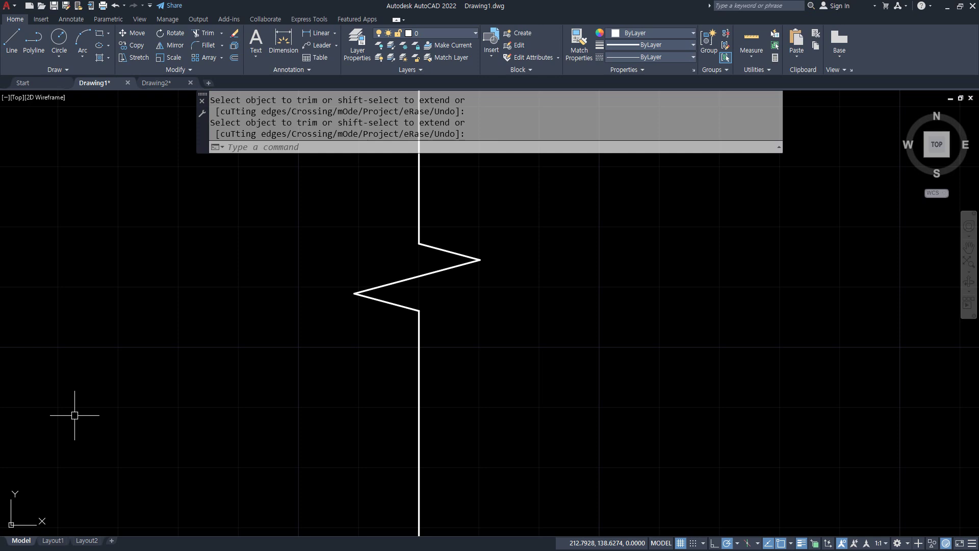
middle_drag(442, 295, 390, 278)
text(s)
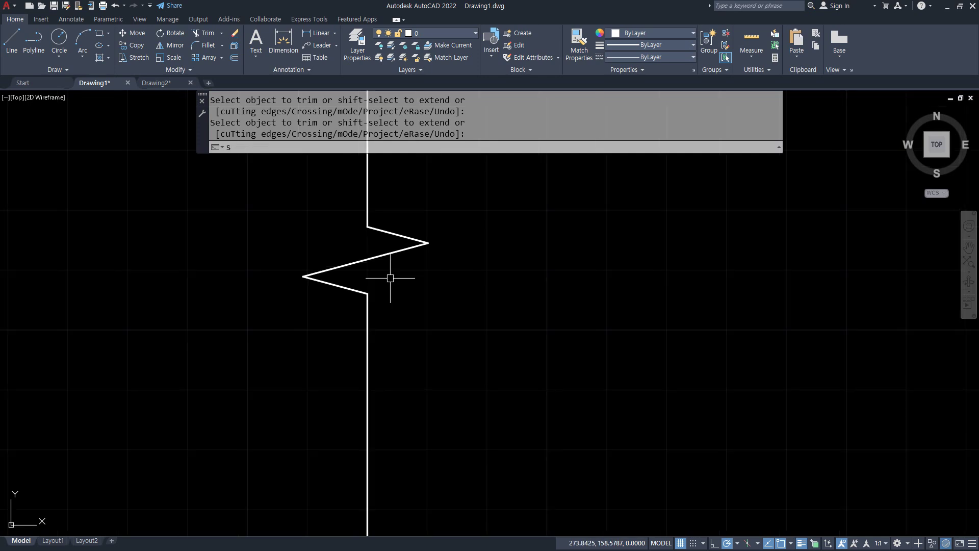
text(pl)
key(Return)
click(367, 226)
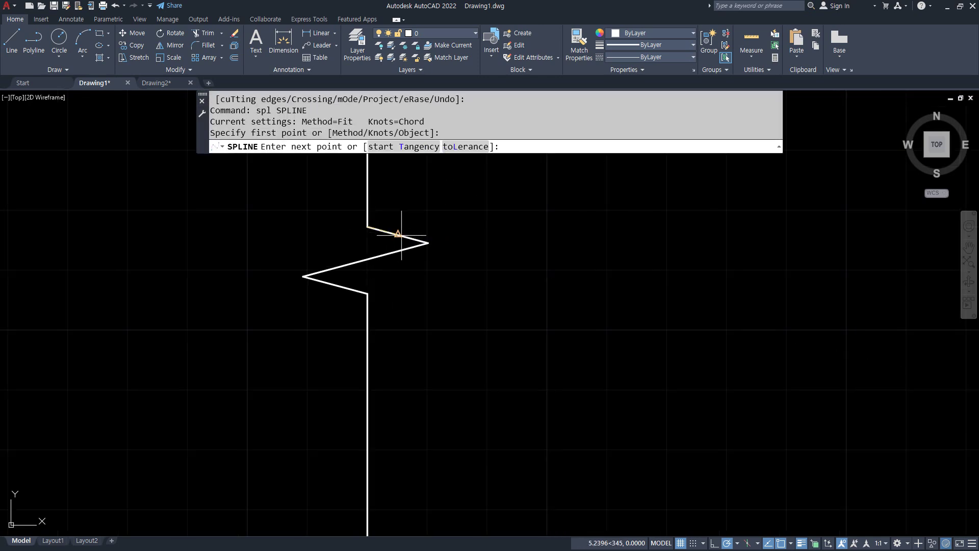
click(429, 243)
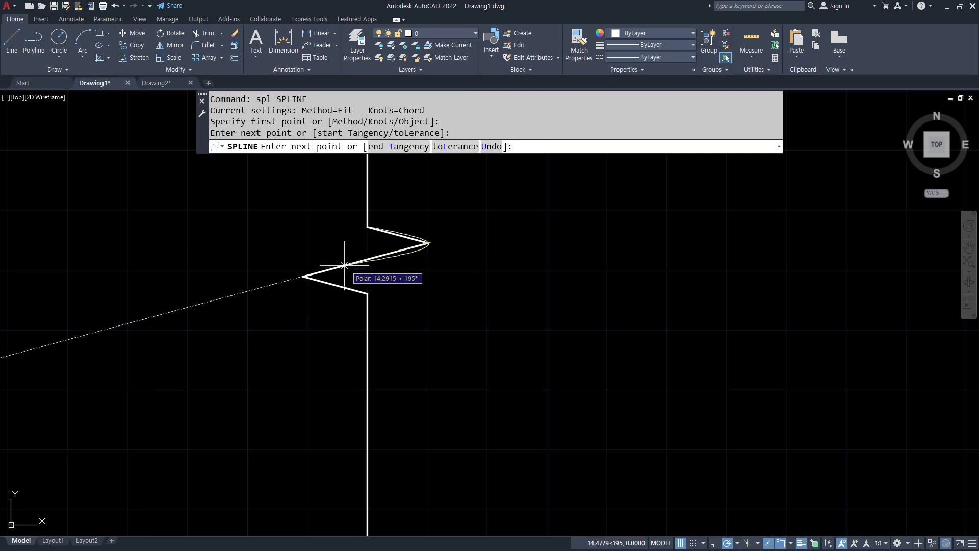
click(304, 276)
click(367, 293)
key(Return)
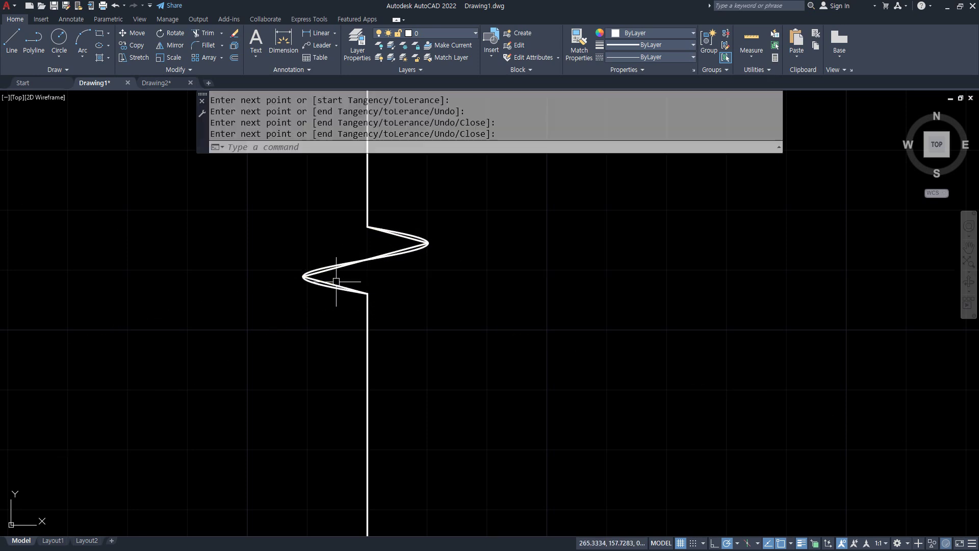
- Erase the three straight zigzag segments, keeping only the spline as the break curve
click(336, 282)
scroll(406, 248, up, 1)
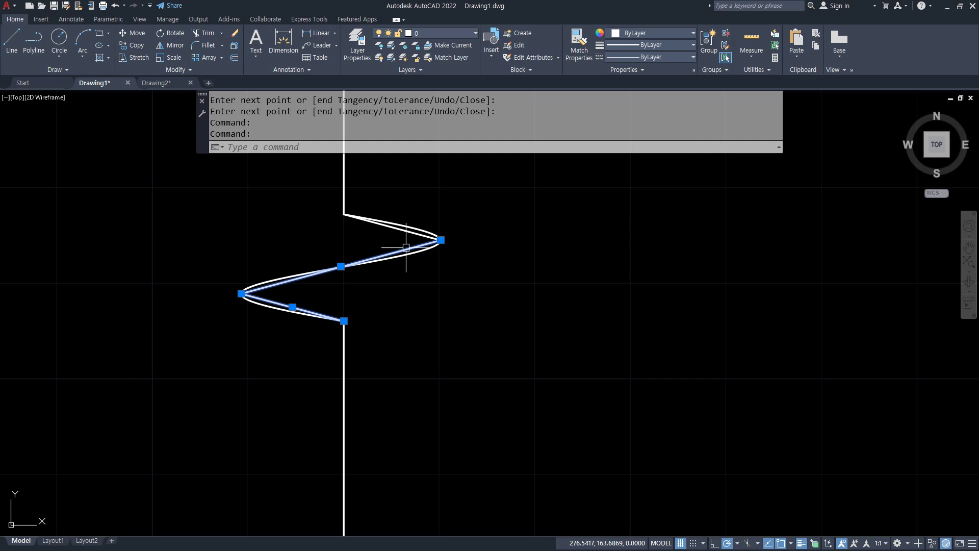
scroll(406, 248, up, 1)
click(407, 231)
text(e)
key(Return)
scroll(423, 289, down, 2)
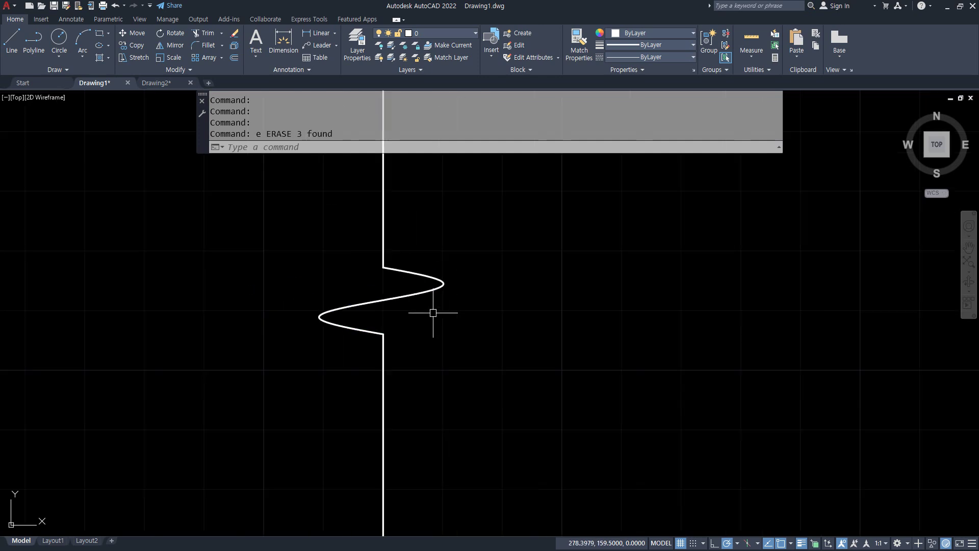
scroll(520, 389, down, 1)
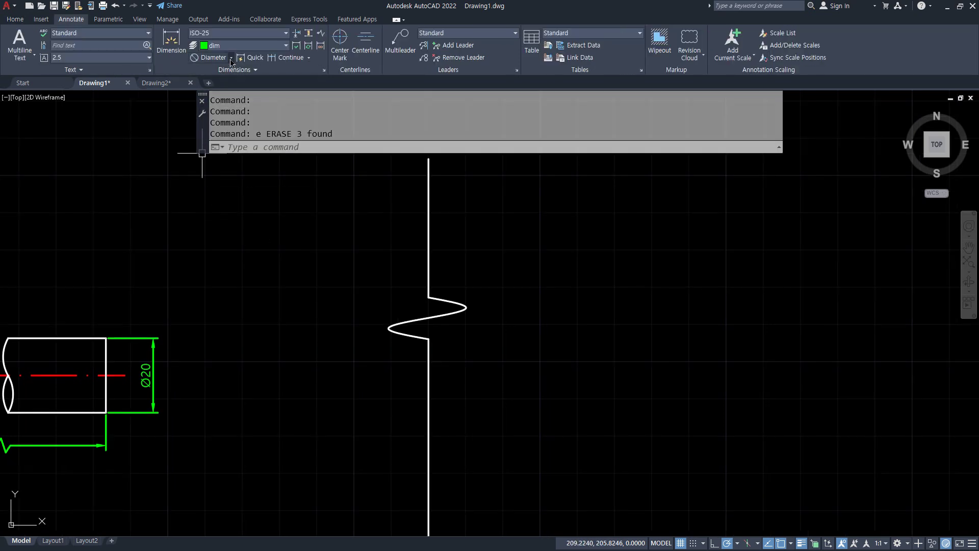
click(230, 57)
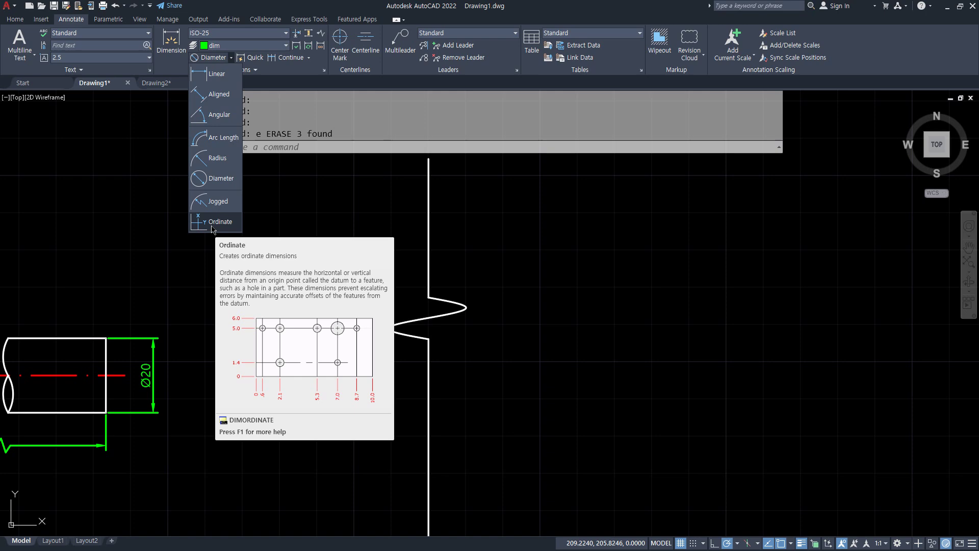
key(Escape)
- Erase the dimensioned shaft and the vertical break line to empty the drawing
scroll(212, 268, down, 8)
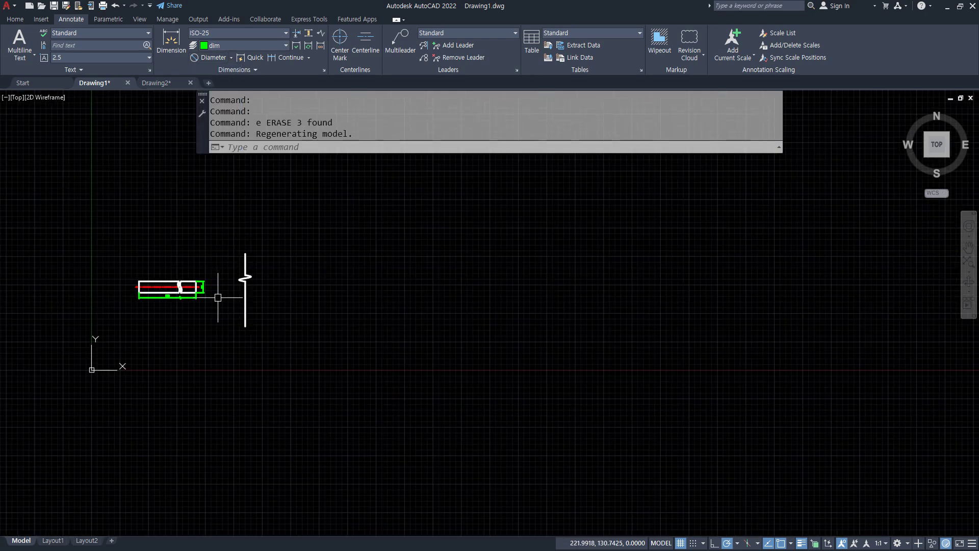
middle_drag(245, 321, 402, 315)
click(485, 347)
click(222, 187)
text(e)
key(Return)
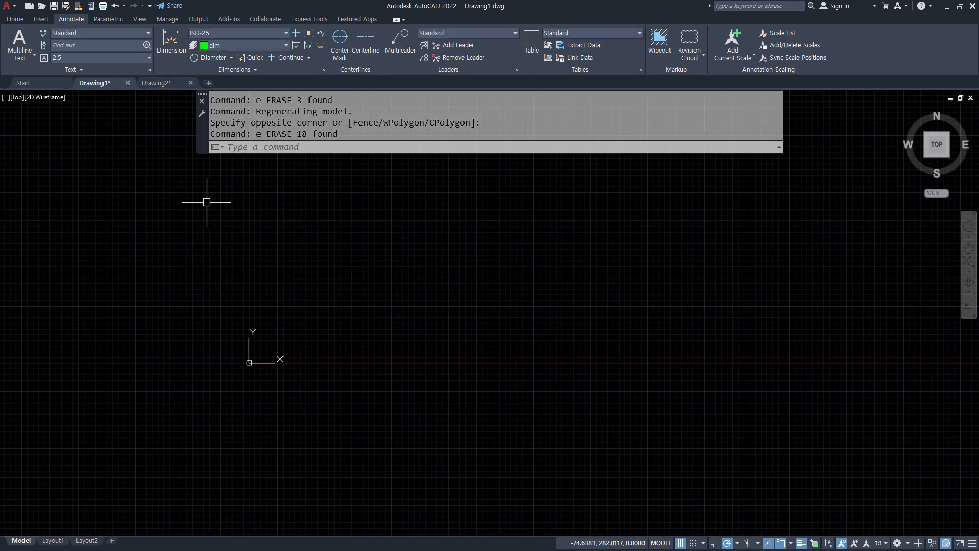
text(rec)
key(Return)
click(288, 315)
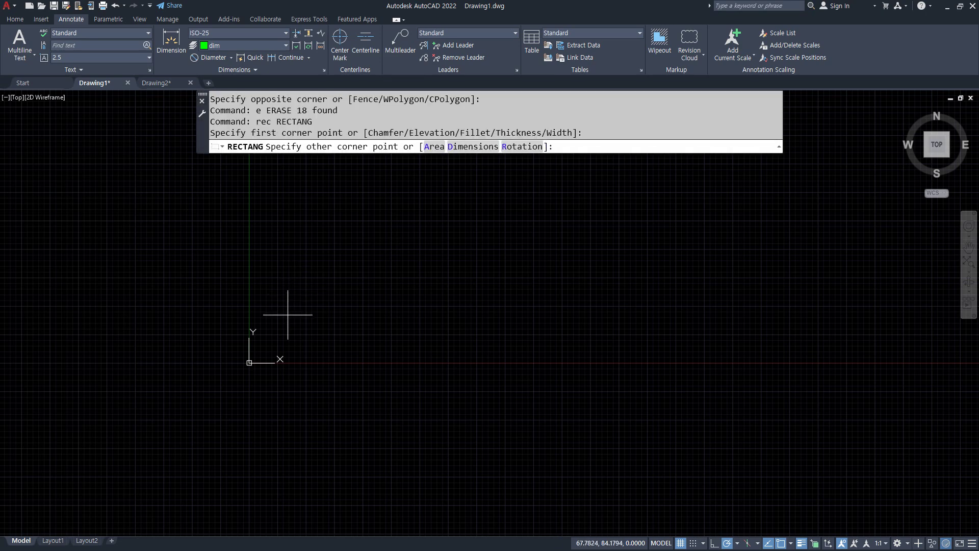
text(@)
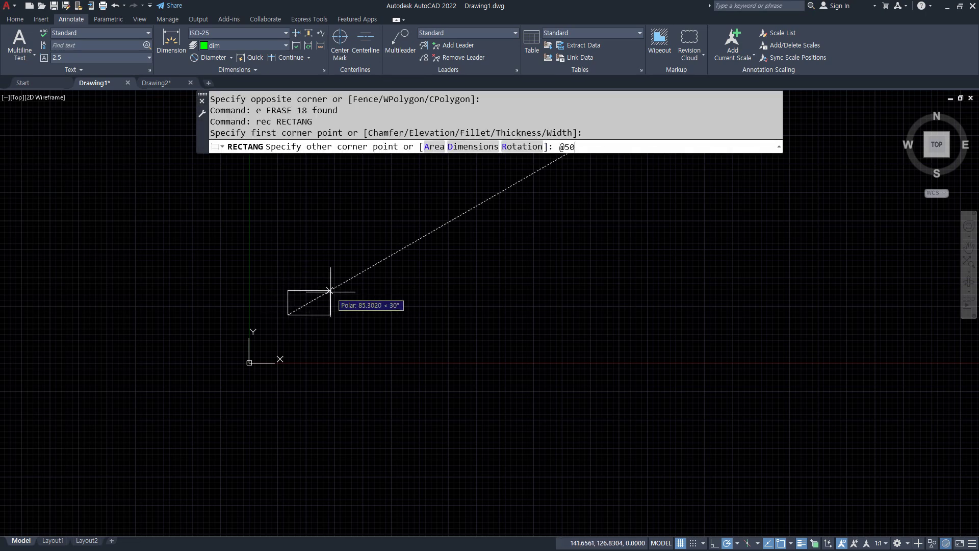
text(20,20)
key(Return)
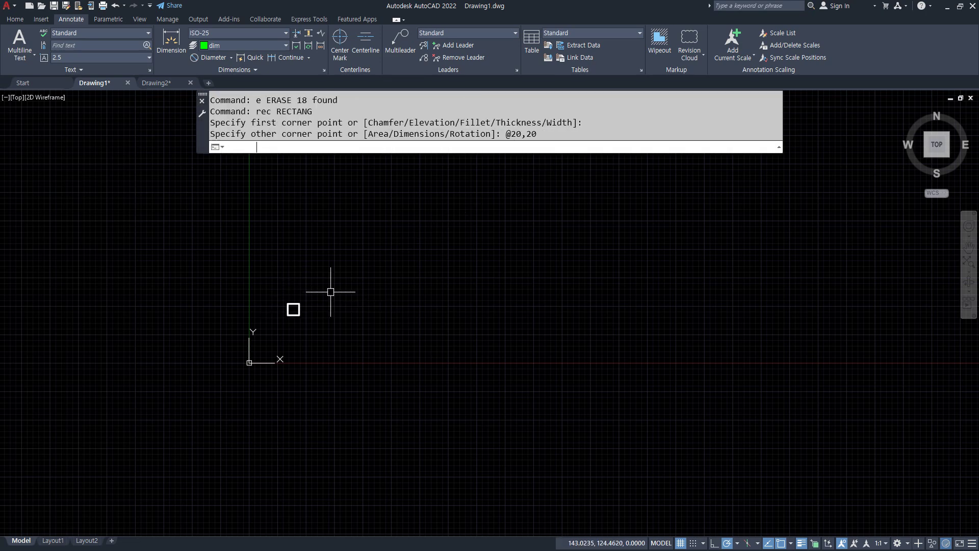
- Copy the 20 by 20 square diagonally so its lower-left corner sits on the original's upper-right corner
text(cp)
key(Return)
click(318, 335)
click(293, 310)
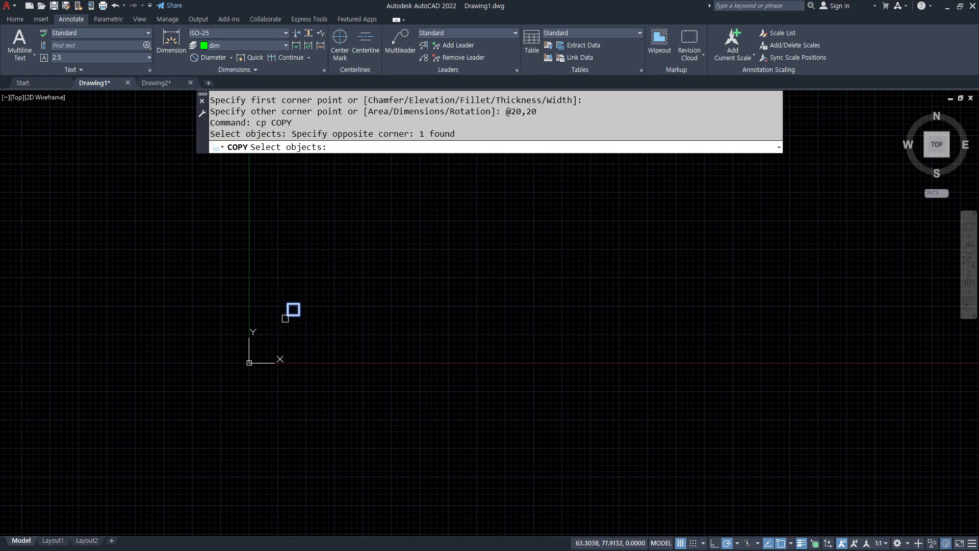
key(Return)
click(288, 314)
scroll(291, 314, up, 3)
click(264, 306)
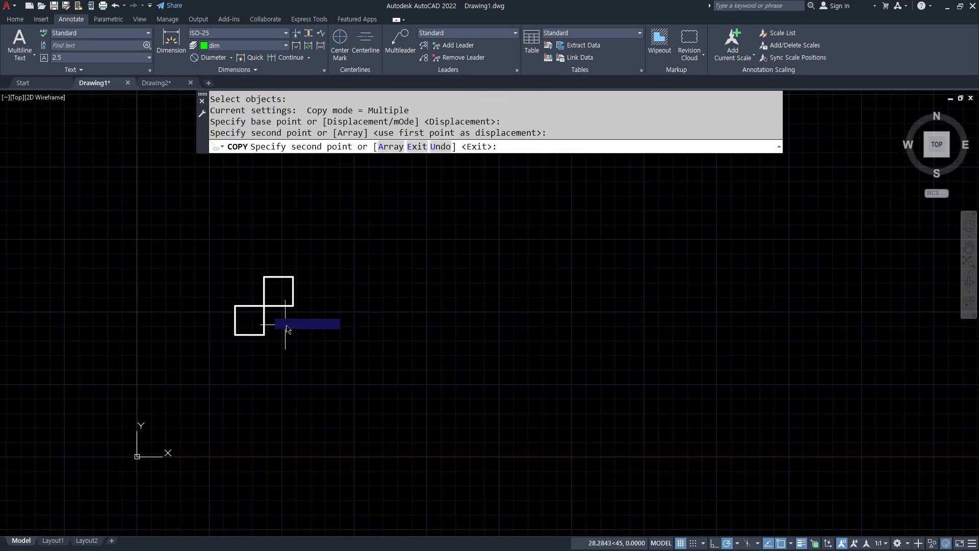
key(Return)
- Copy the two squares as a vertical array of 3 items, stacked directly upward at 40-unit spacing
key(Return)
click(309, 344)
click(250, 286)
key(Return)
click(264, 335)
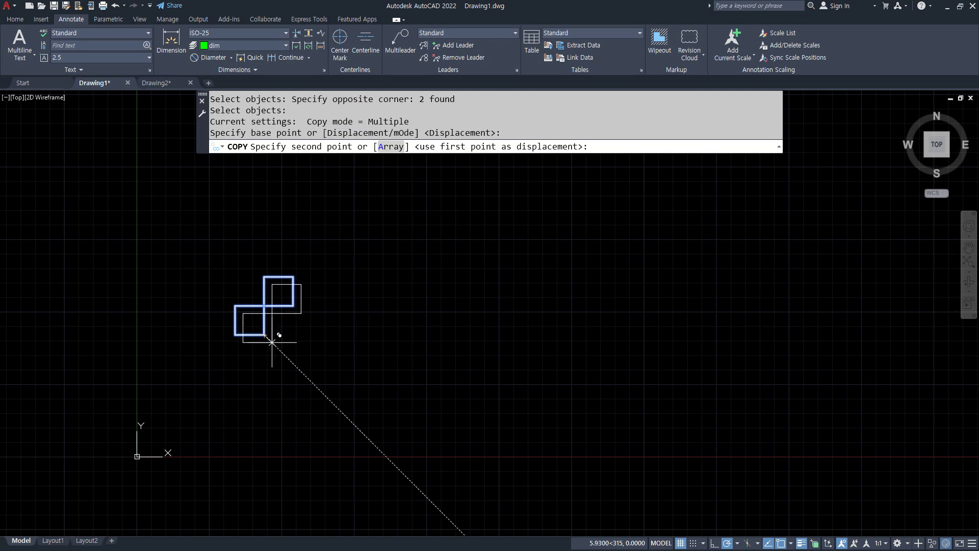
text(a)
key(Return)
text(3)
key(Return)
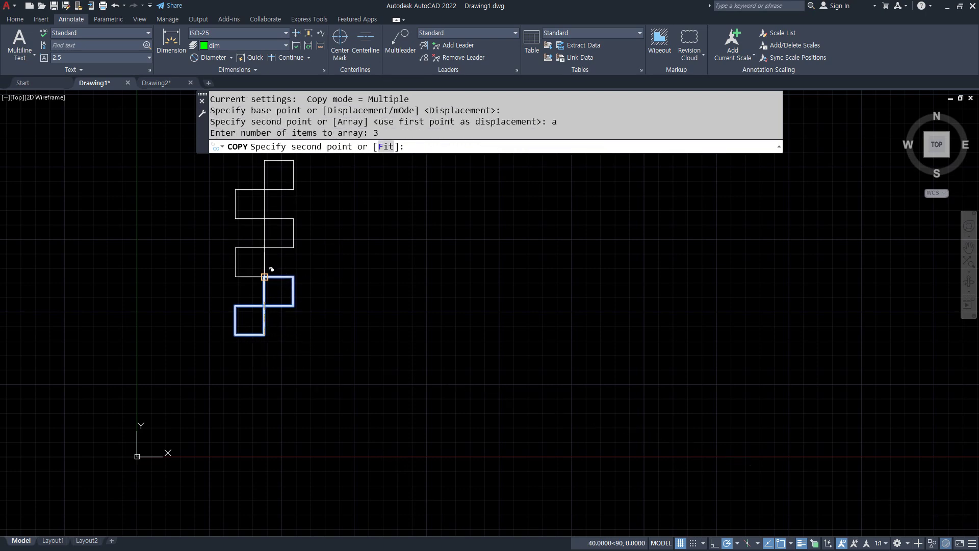
click(264, 276)
key(space)
middle_drag(325, 333, 319, 365)
text(a)
key(space)
click(321, 373)
key(Escape)
key(Escape)
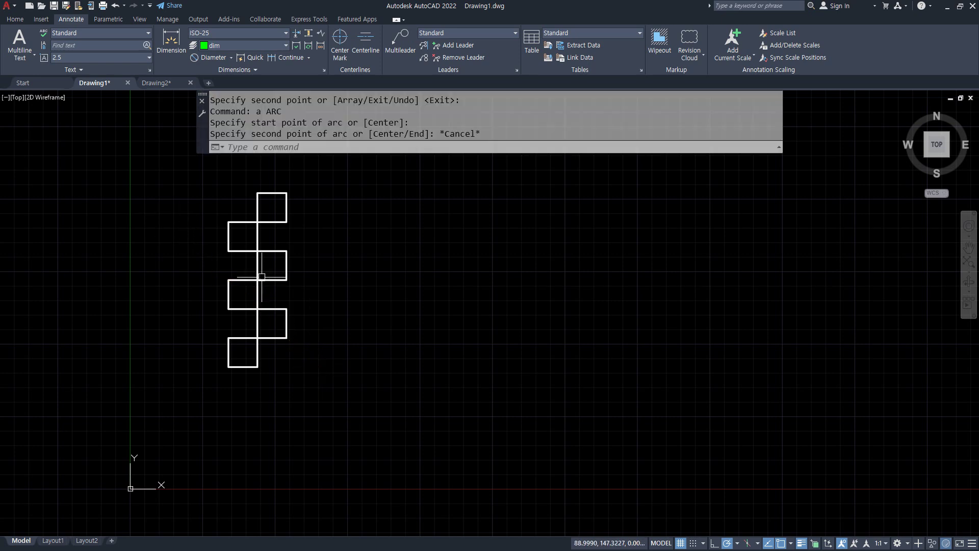
- Copy the whole staggered column as a horizontal array of 5 items, each adjoining the previous one at 40-unit spacing
text(cp)
key(space)
click(303, 186)
click(189, 356)
key(space)
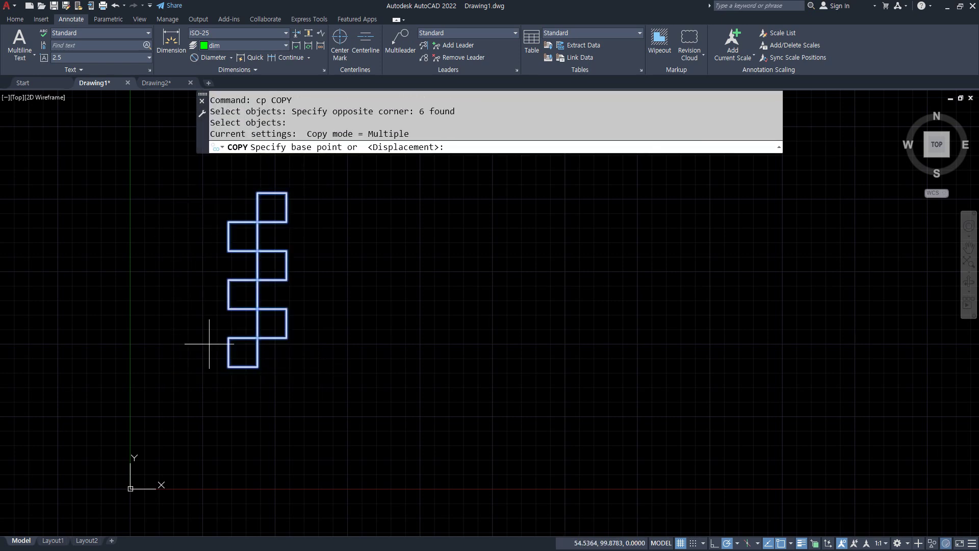
click(227, 338)
text(a)
key(space)
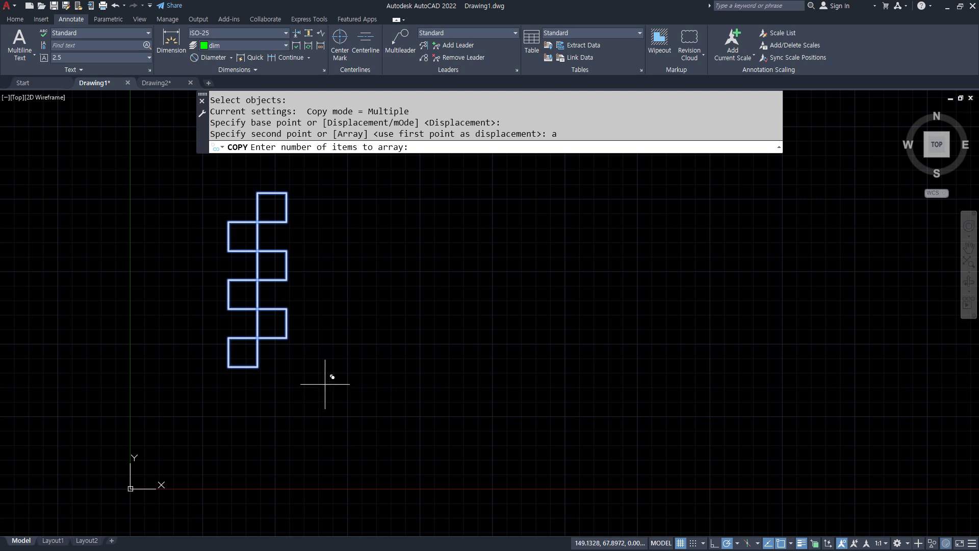
text(5)
key(space)
click(286, 337)
key(space)
- Erase the squares in the topmost row and the rightmost column using a fence selection
text(e)
key(space)
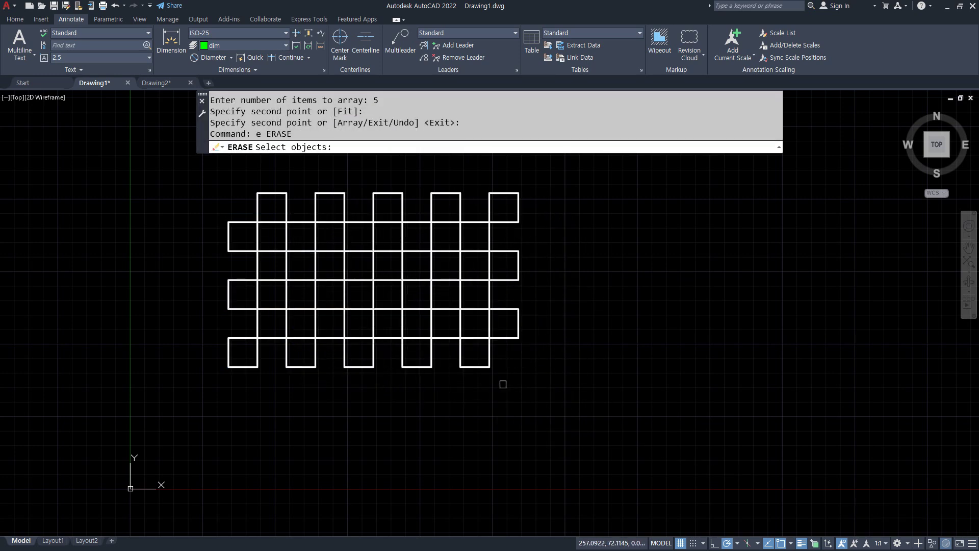
text(f)
key(space)
click(505, 384)
click(501, 211)
click(180, 209)
key(space)
key(space)
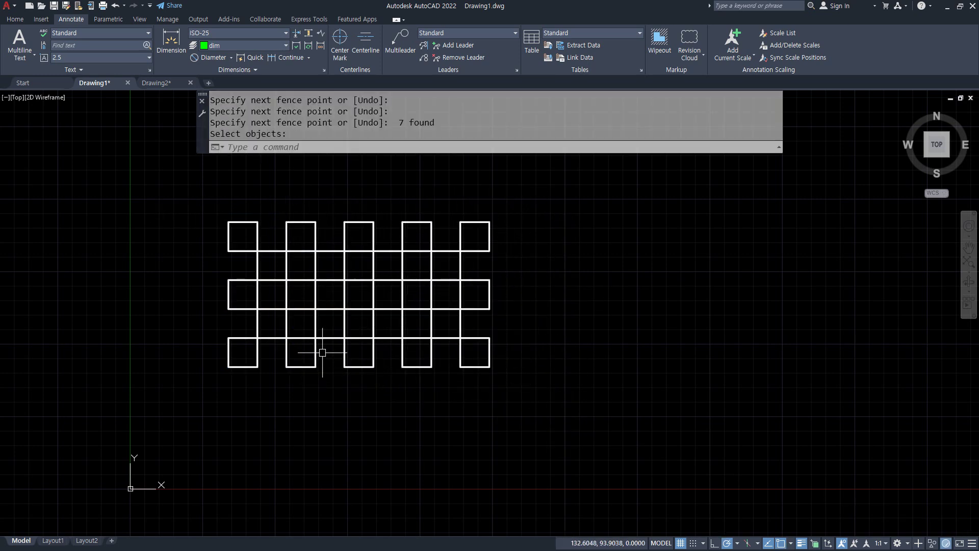
- Move the whole checkered figure from its lower-left corner to the coordinate origin 0,0
text(m)
key(space)
click(524, 389)
click(259, 220)
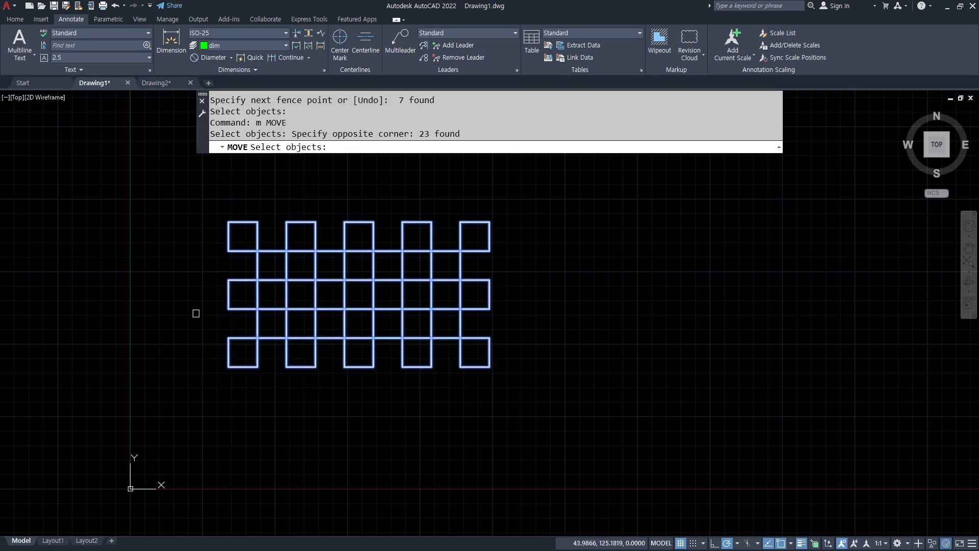
key(space)
click(228, 366)
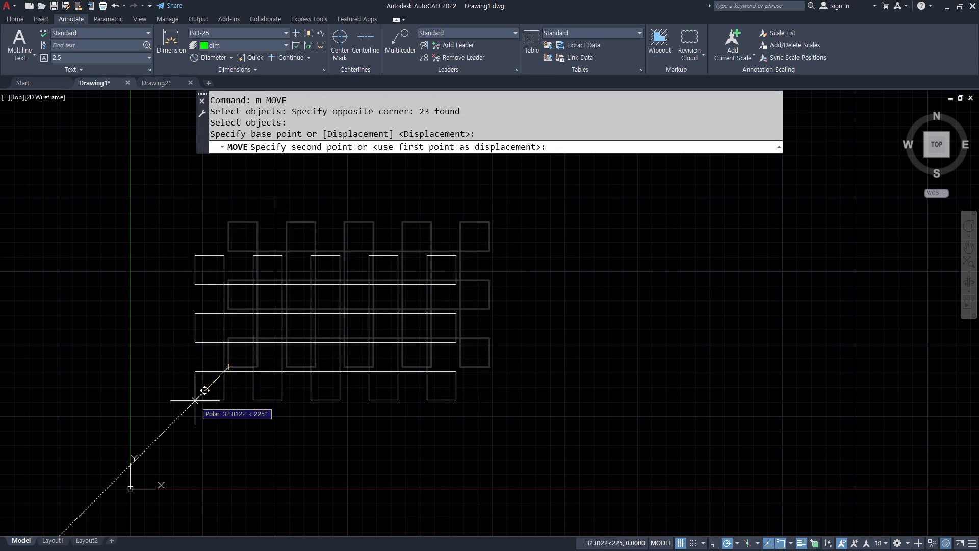
text(0,0)
key(space)
- Add an X ordinate dimension at the figure's lower-left corner with a straight leader pointing down
scroll(204, 378, up, 4)
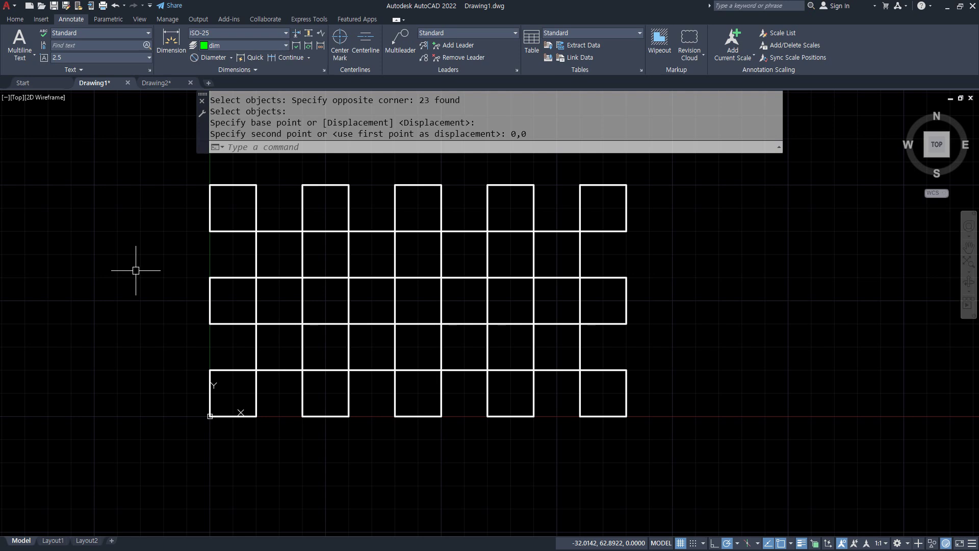
click(232, 58)
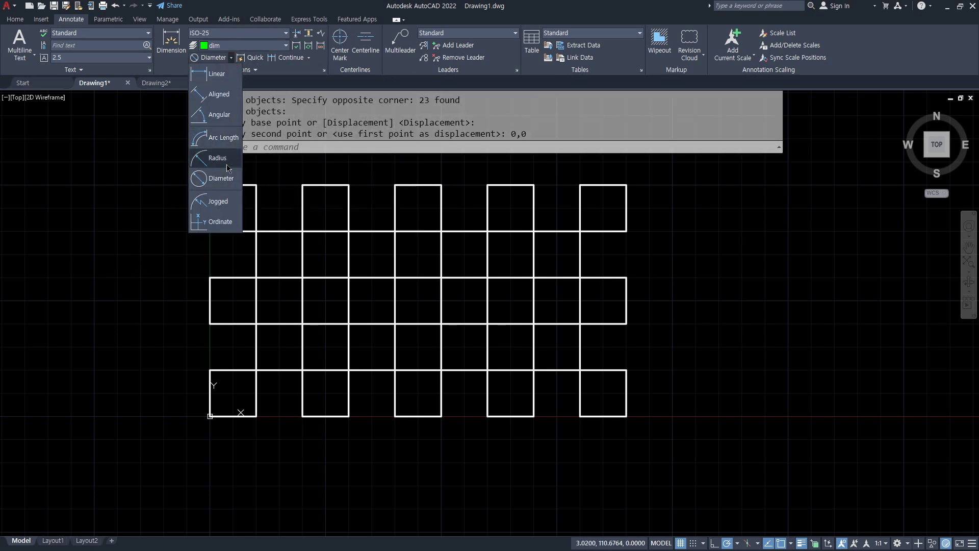
click(219, 222)
scroll(230, 437, up, 2)
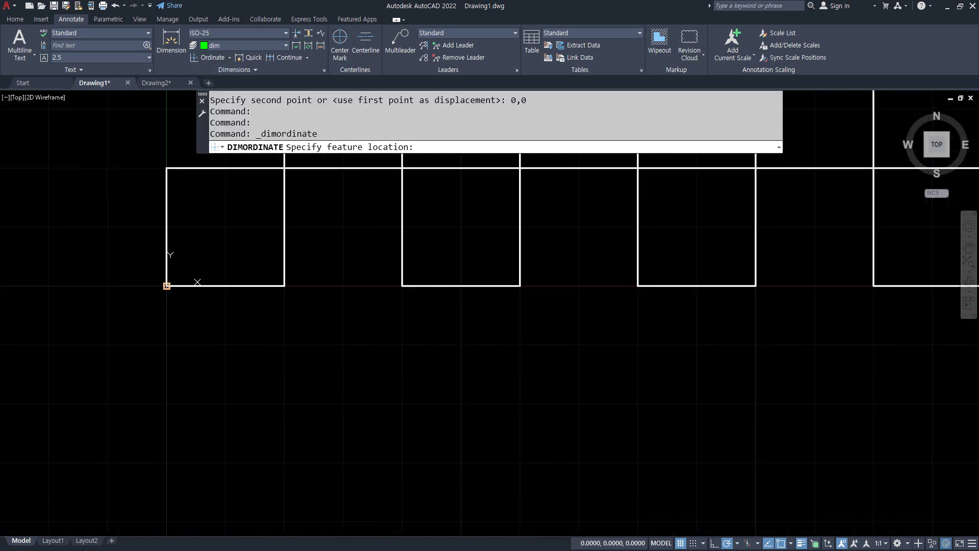
click(167, 286)
click(155, 369)
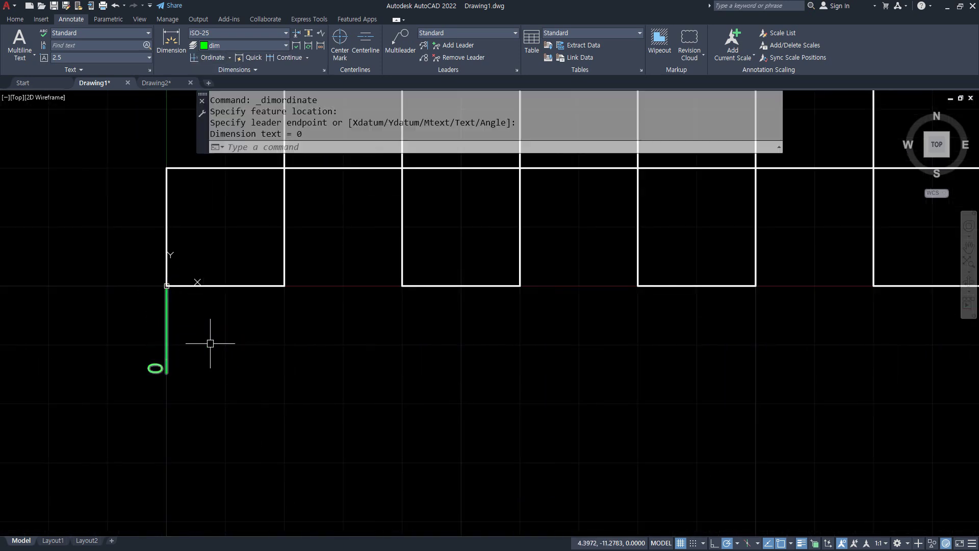
- Add kinked X ordinate dimensions below the first bottom square's lower-right corner and the second one's lower-left corner
key(Return)
click(284, 285)
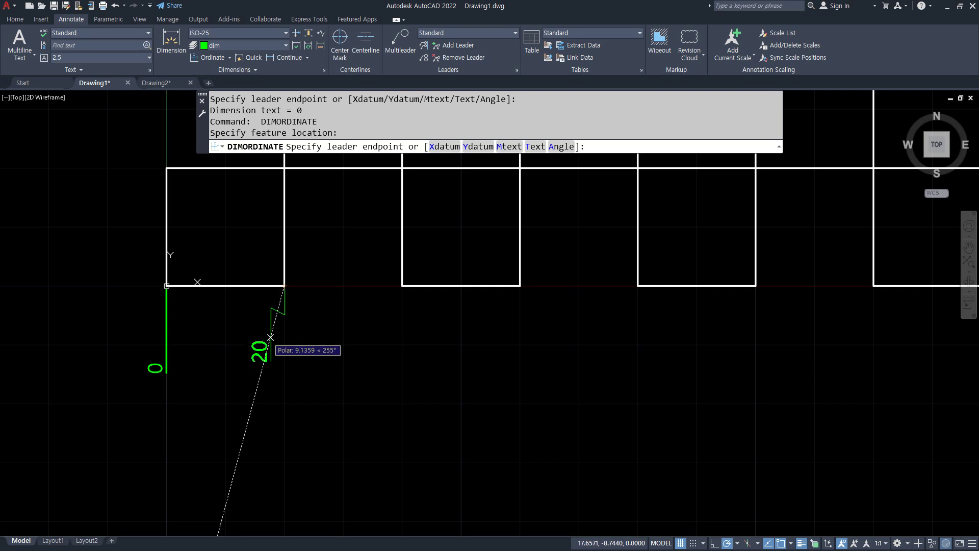
click(264, 360)
key(Return)
click(403, 286)
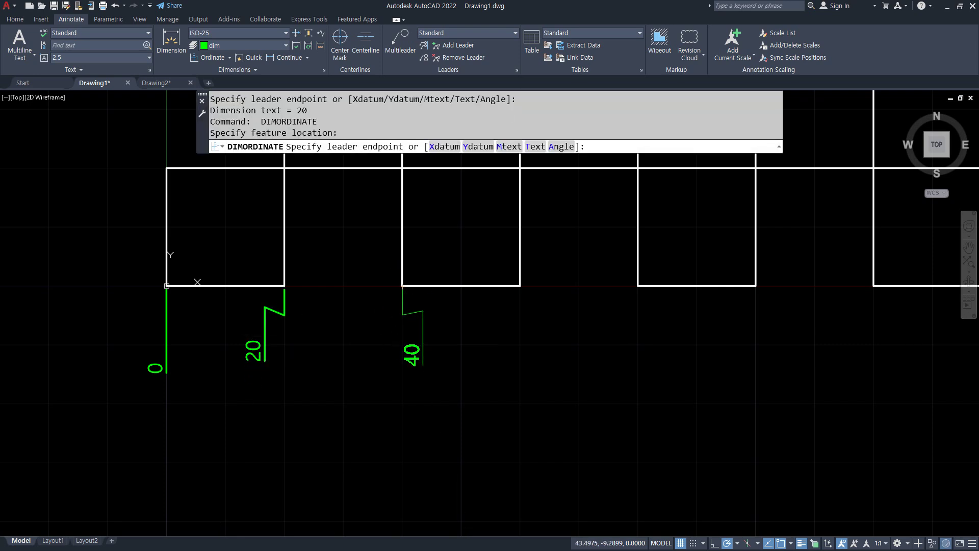
click(423, 357)
- Add kinked X ordinate dimensions below the second bottom square's lower-right corner and the third one's lower-left corner
key(Return)
click(520, 286)
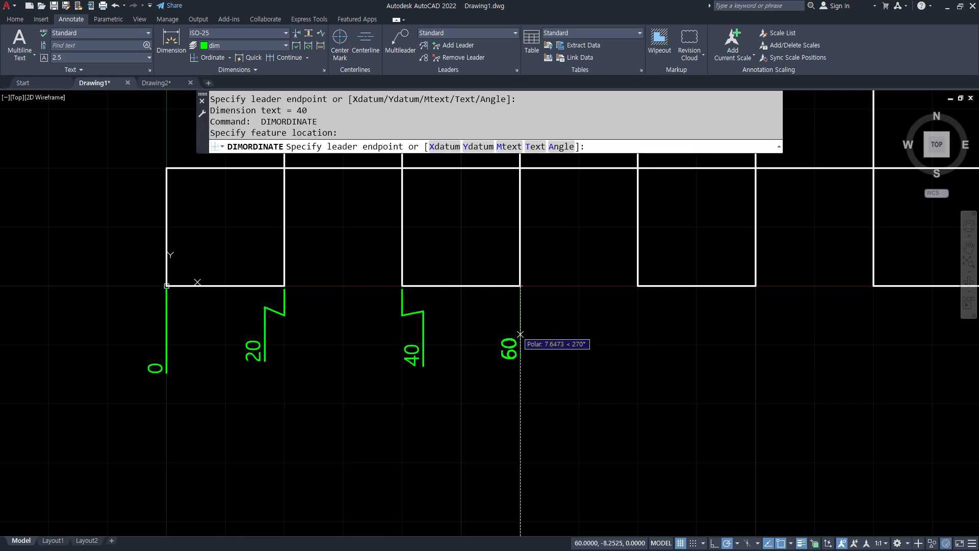
click(501, 355)
key(Return)
click(638, 285)
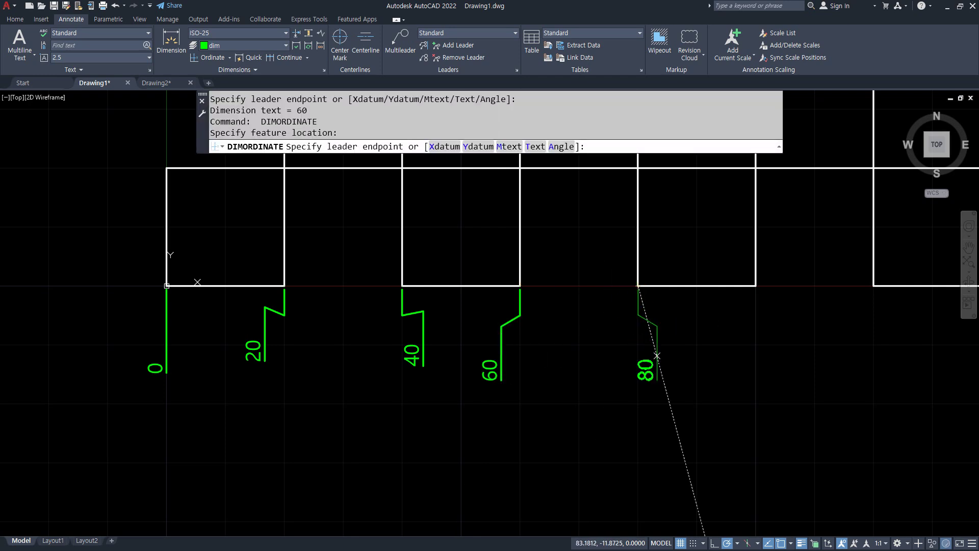
click(659, 364)
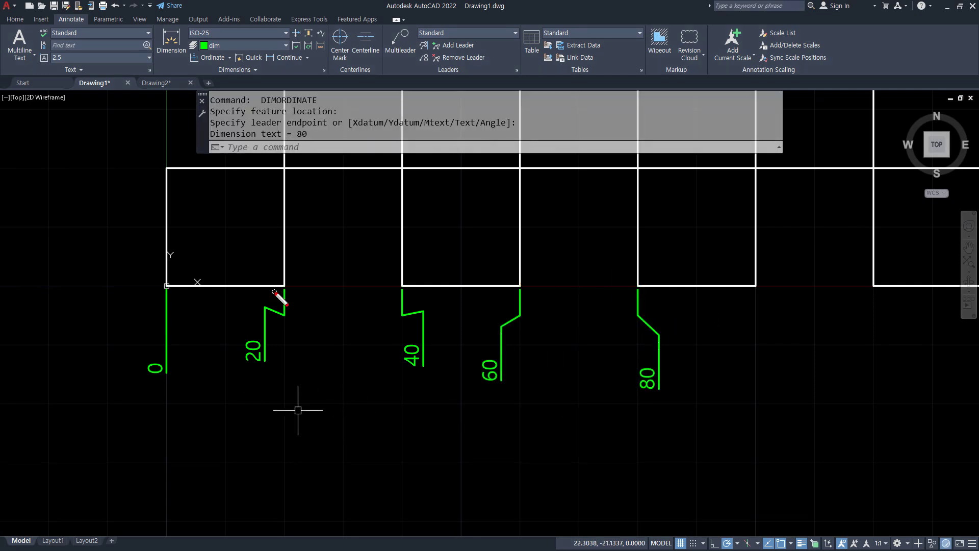
mouse_move(265, 290)
mouse_down()
mouse_move(466, 444)
mouse_move(627, 337)
mouse_move(302, 295)
mouse_up()
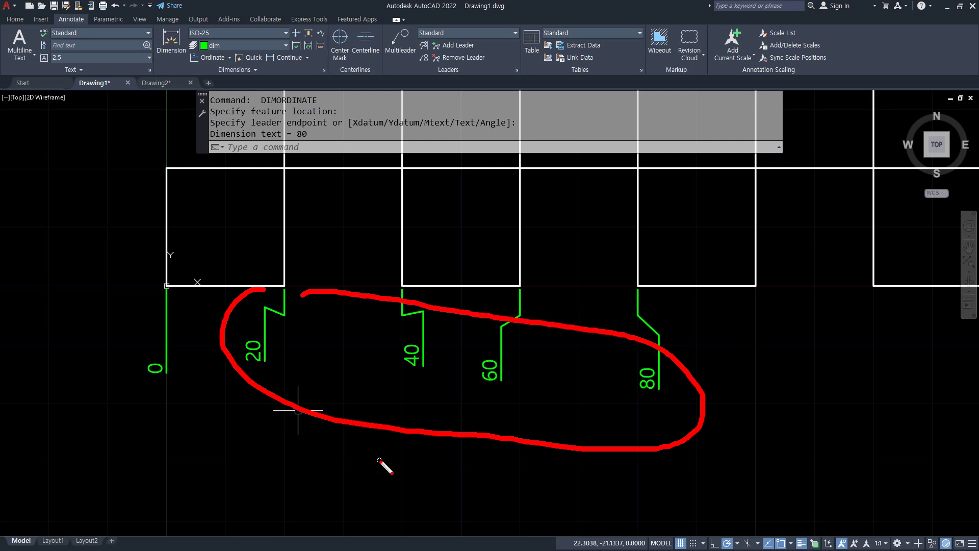
click(298, 409)
key(Escape)
key(Escape)
key(Escape)
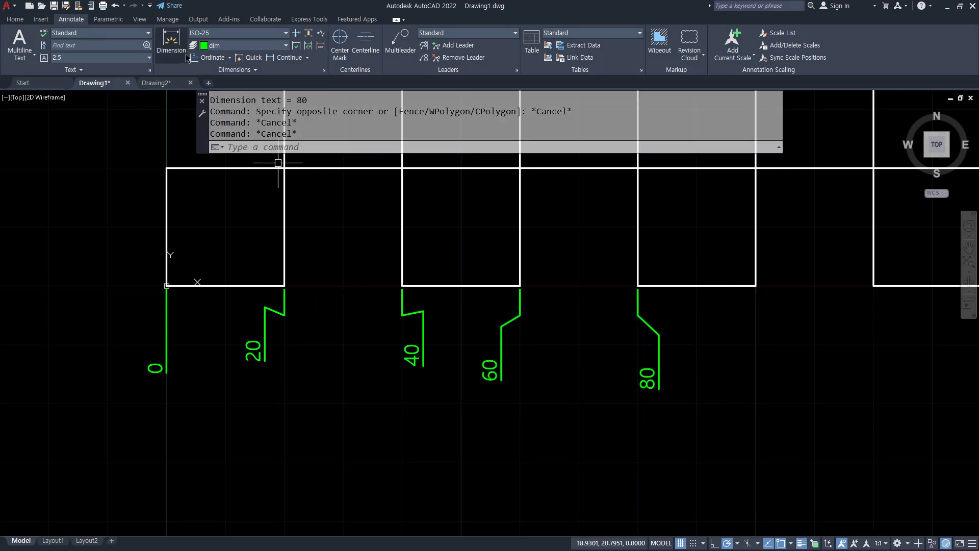
- Add an X ordinate dimension with a straight vertical leader at the third bottom square's lower-right corner
click(194, 57)
click(756, 286)
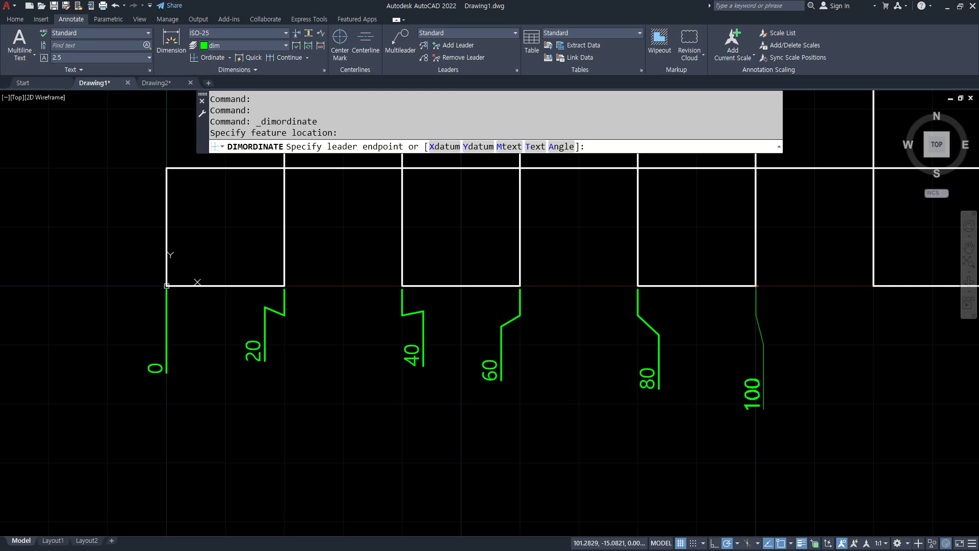
click(778, 382)
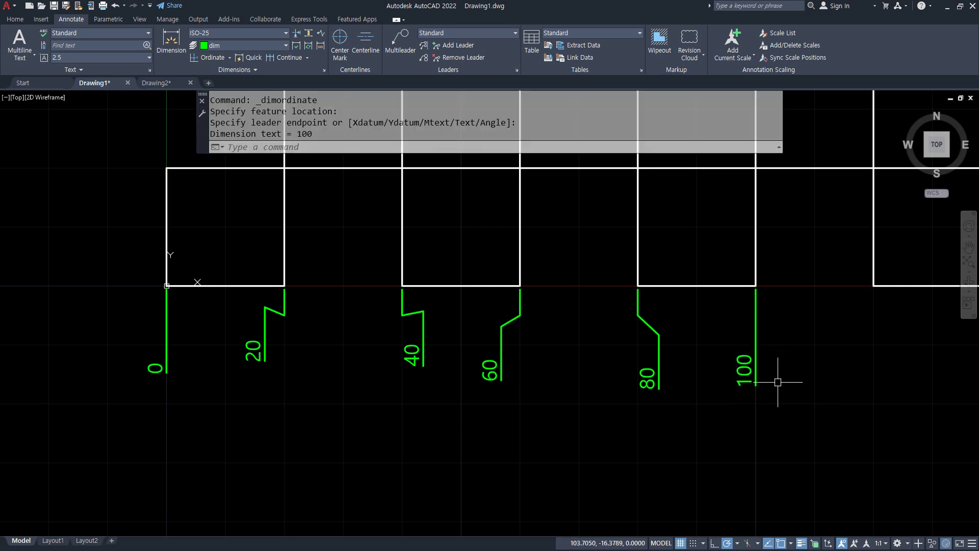
mouse_move(756, 409)
mouse_down()
mouse_move(745, 410)
mouse_move(747, 271)
mouse_move(775, 414)
mouse_up()
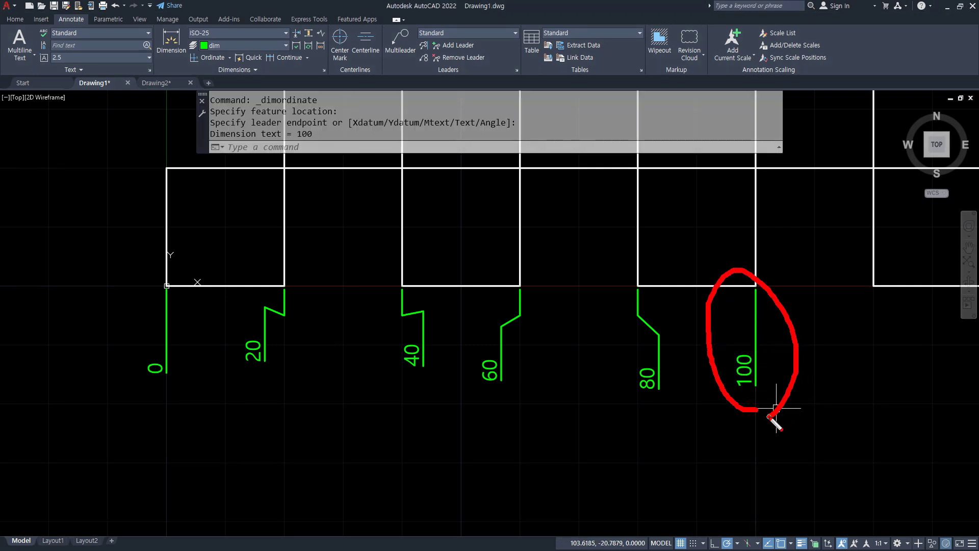
drag(760, 292, 759, 389)
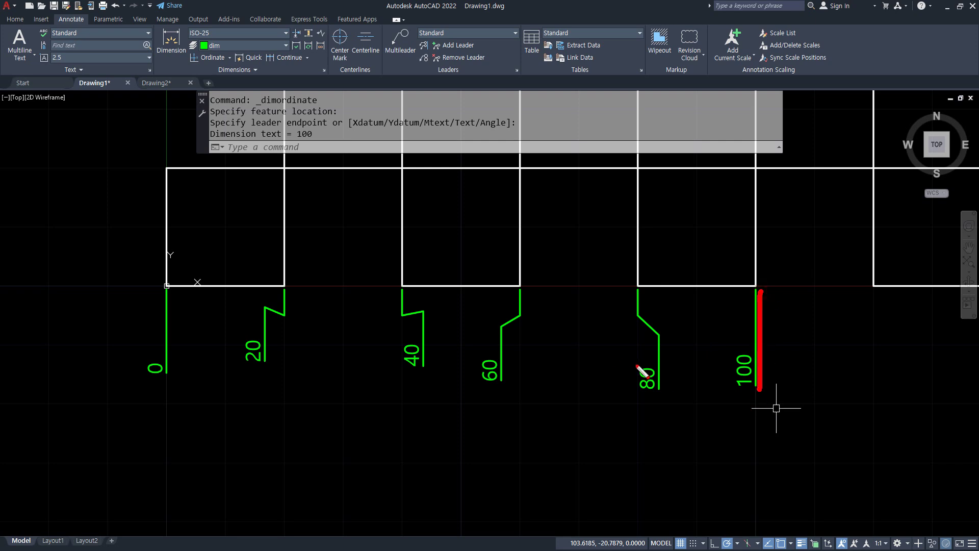
mouse_move(645, 408)
mouse_down()
mouse_move(657, 357)
mouse_move(639, 406)
mouse_up()
mouse_move(514, 386)
mouse_down()
mouse_move(457, 375)
mouse_move(489, 363)
mouse_up()
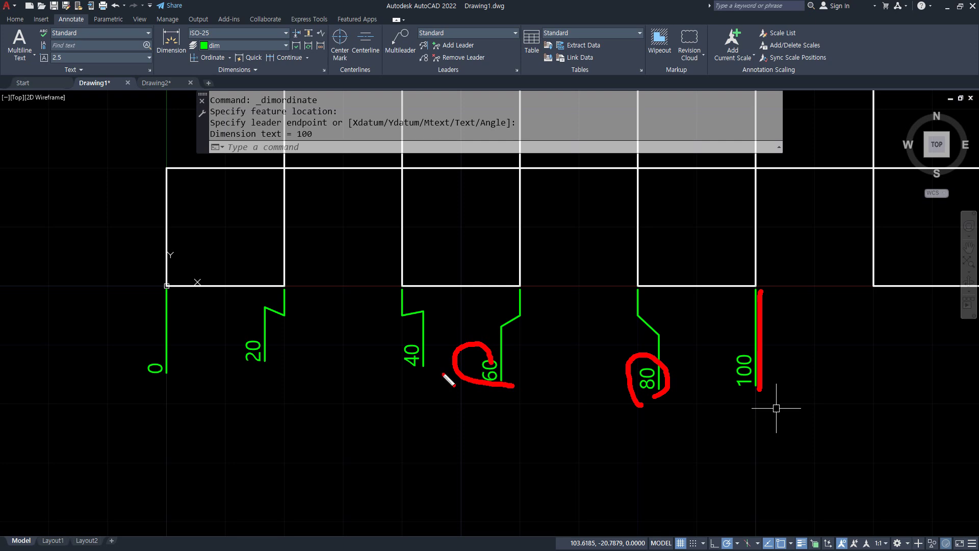
mouse_move(429, 379)
mouse_down()
mouse_move(408, 339)
mouse_move(443, 357)
mouse_up()
mouse_move(273, 368)
mouse_down()
mouse_move(268, 328)
mouse_move(294, 378)
mouse_up()
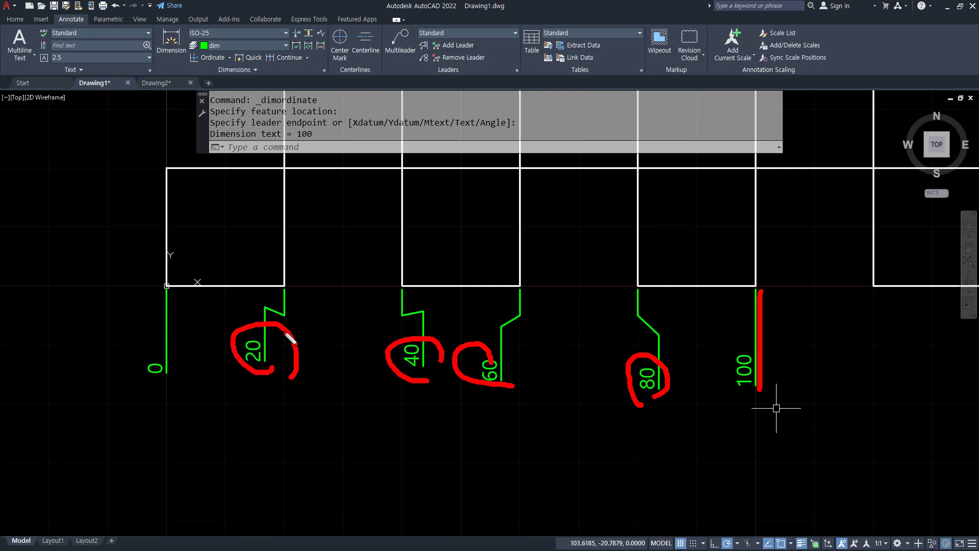
click(273, 312)
key(Escape)
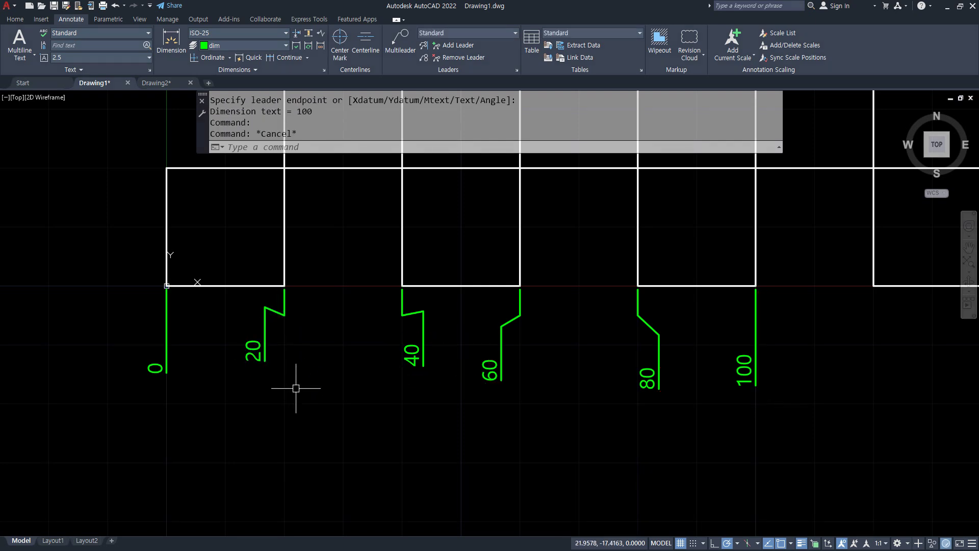
- Add a Y ordinate dimension at the origin corner with a straight horizontal leader extending outward from the figure's left edge
middle_drag(297, 367, 299, 398)
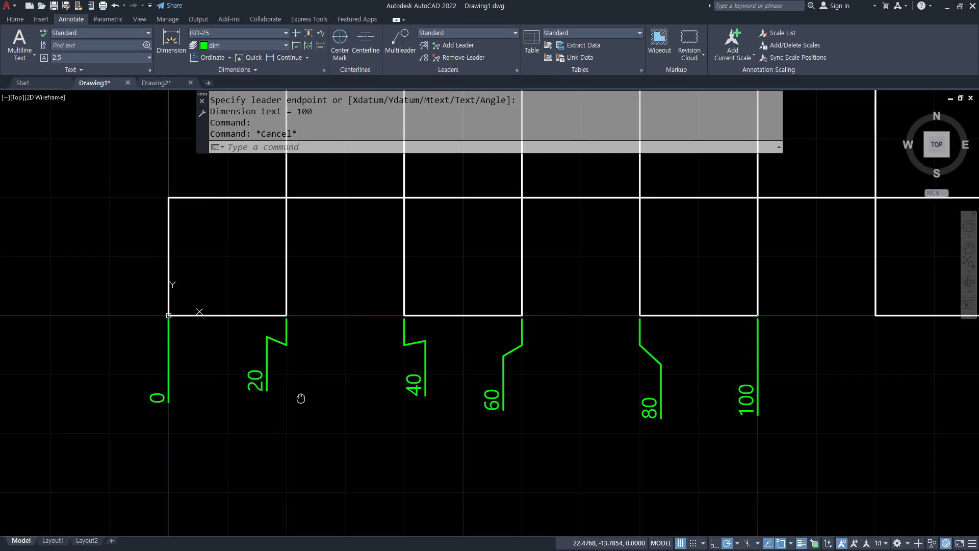
click(209, 58)
click(169, 317)
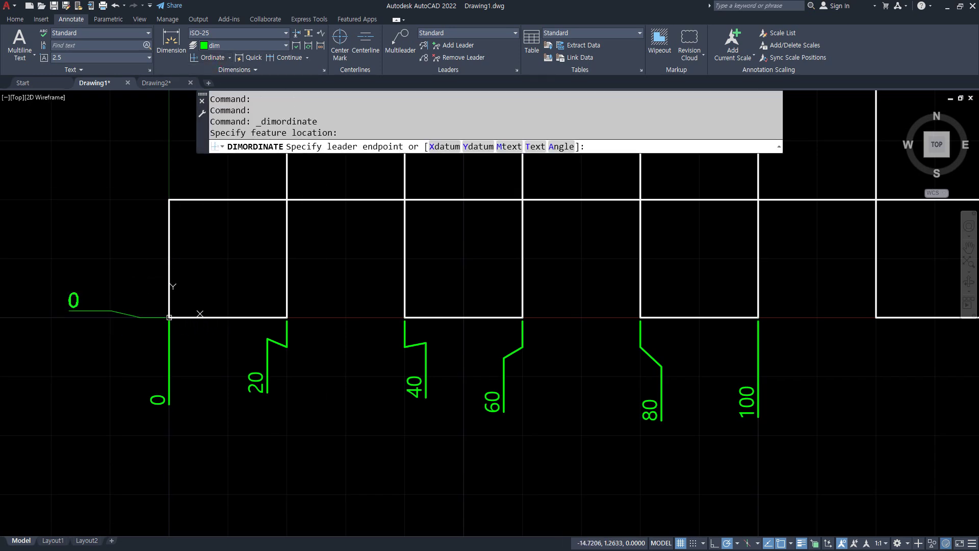
click(65, 316)
middle_drag(190, 277, 257, 409)
key(Return)
click(238, 331)
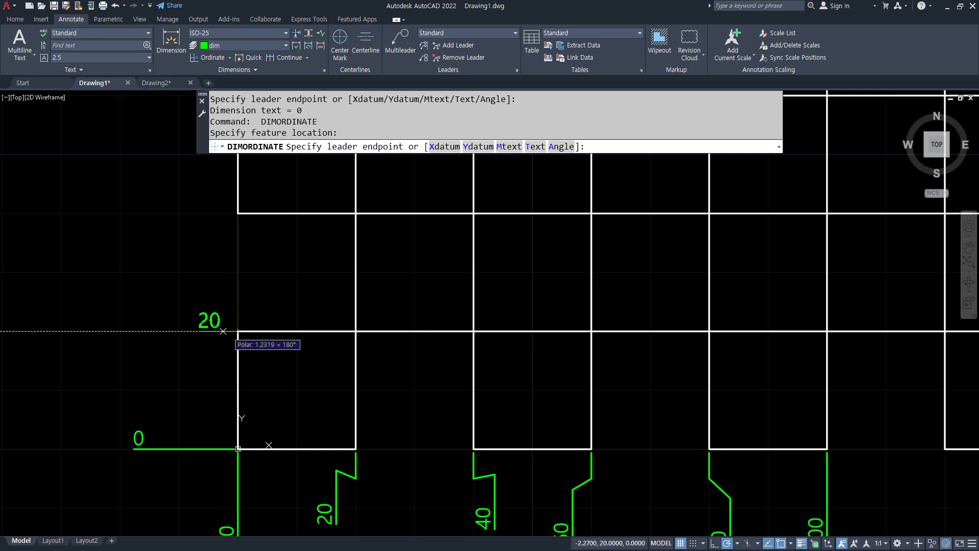
key(Escape)
- Add kinked Y ordinate dimensions on the figure's left edge at the corners 20 and 40 units above the origin
key(Return)
click(238, 331)
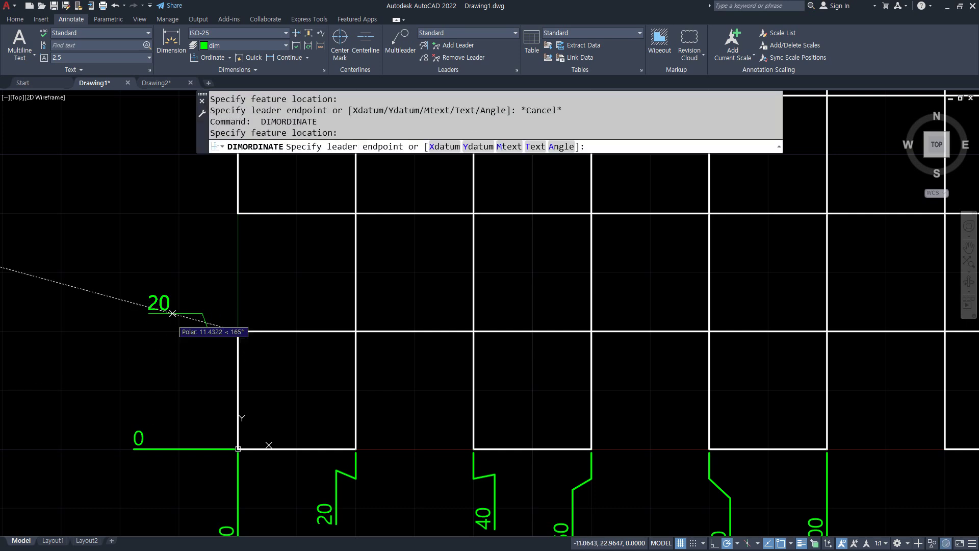
click(163, 313)
middle_drag(218, 253, 247, 338)
key(Return)
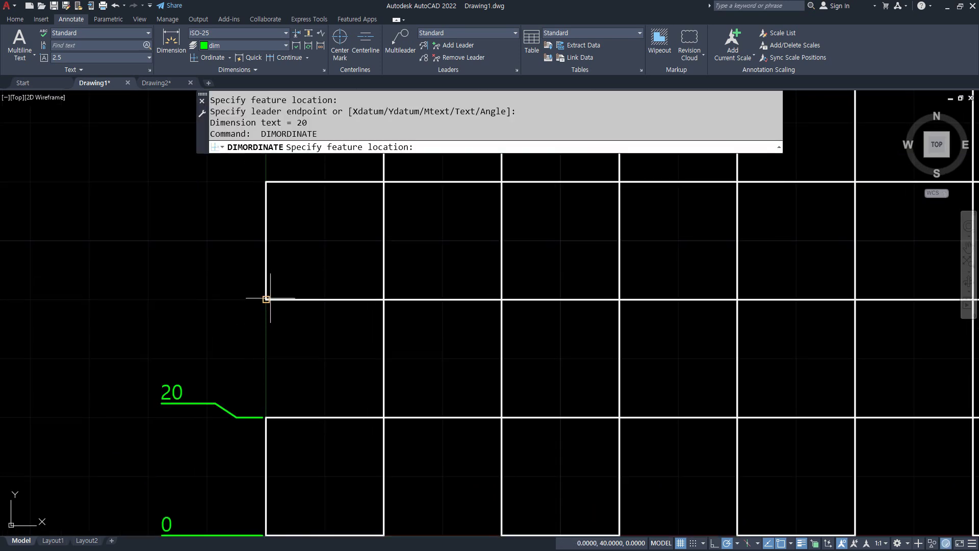
click(266, 299)
click(190, 319)
- Add kinked Y ordinate dimensions on the figure's left edge at the corners 60 and 80 units above the origin
middle_drag(251, 204, 278, 314)
key(Return)
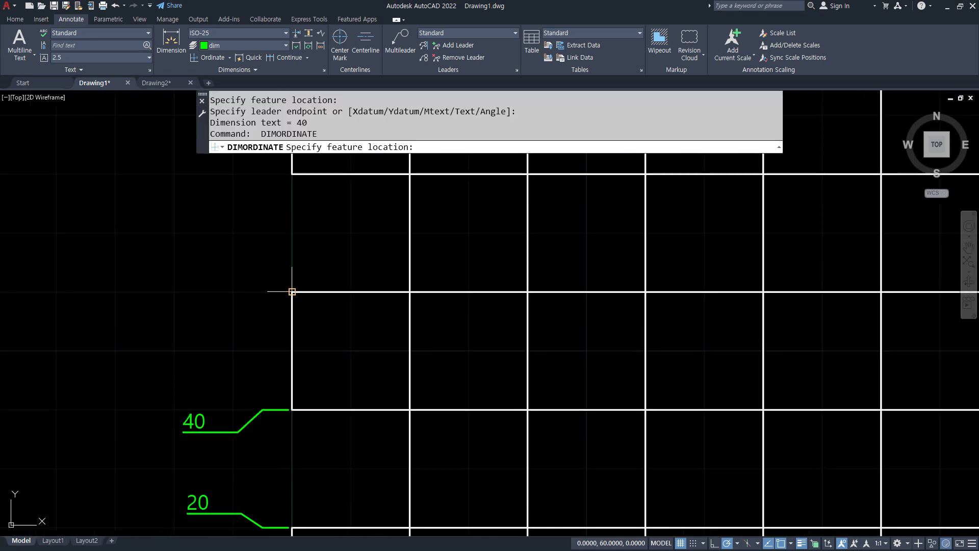
click(292, 292)
click(242, 278)
middle_drag(317, 206, 332, 328)
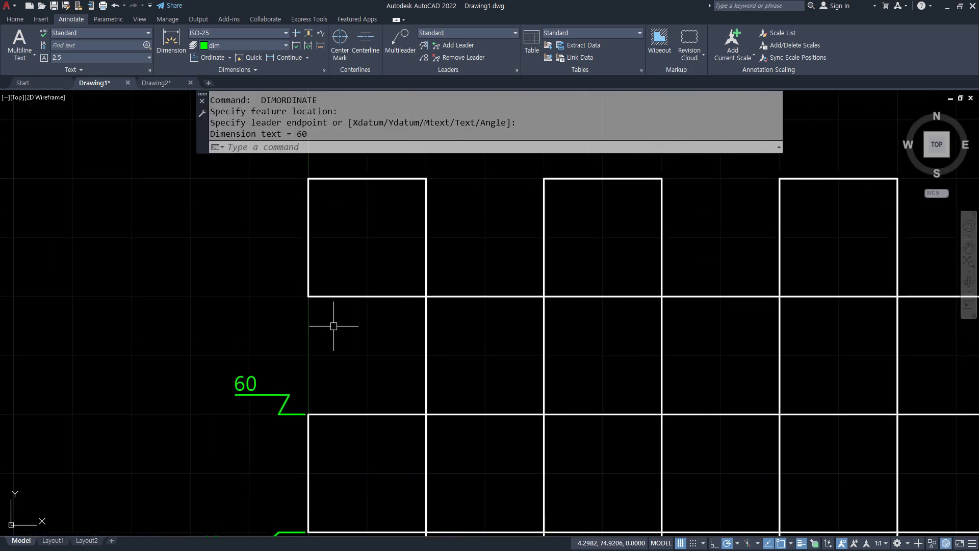
key(Return)
click(308, 295)
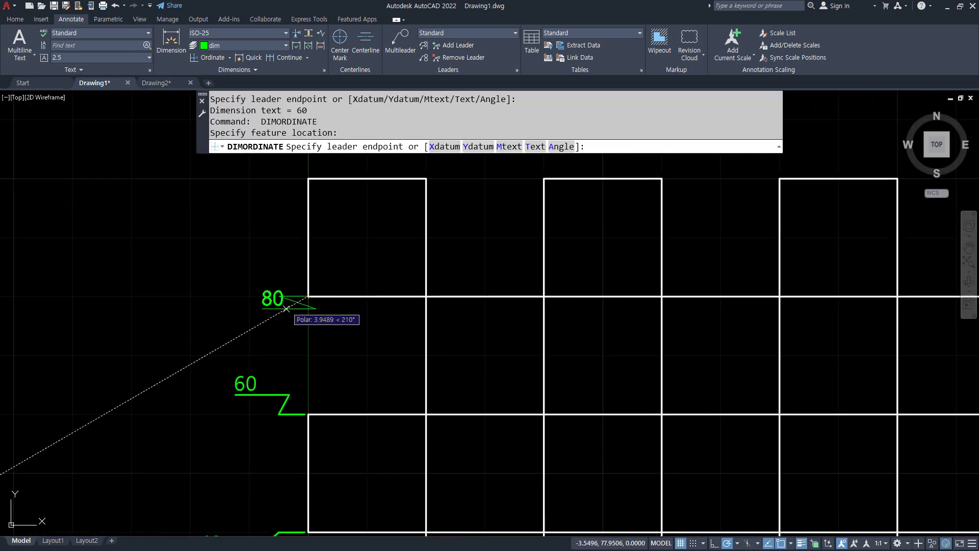
click(259, 312)
- Add a Y ordinate dimension with a straight horizontal leader at the figure's upper-left corner, 100 units above the origin
key(Return)
click(308, 179)
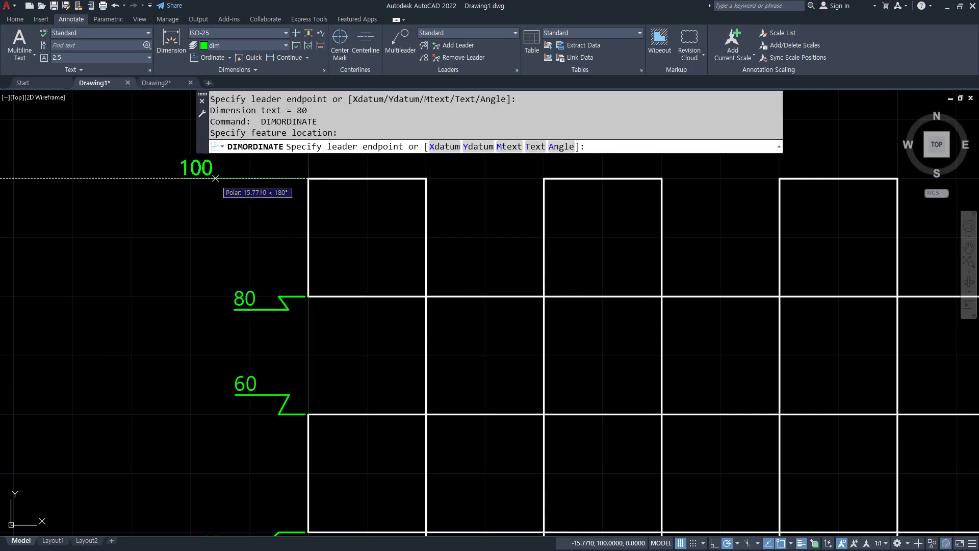
click(213, 178)
scroll(213, 249, down, 2)
scroll(172, 376, down, 1)
scroll(175, 389, up, 1)
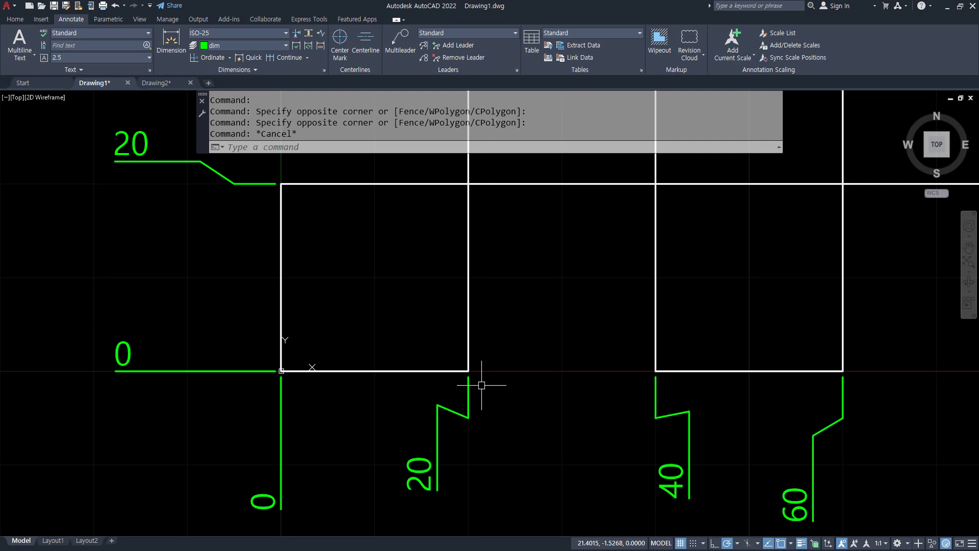
scroll(481, 385, down, 5)
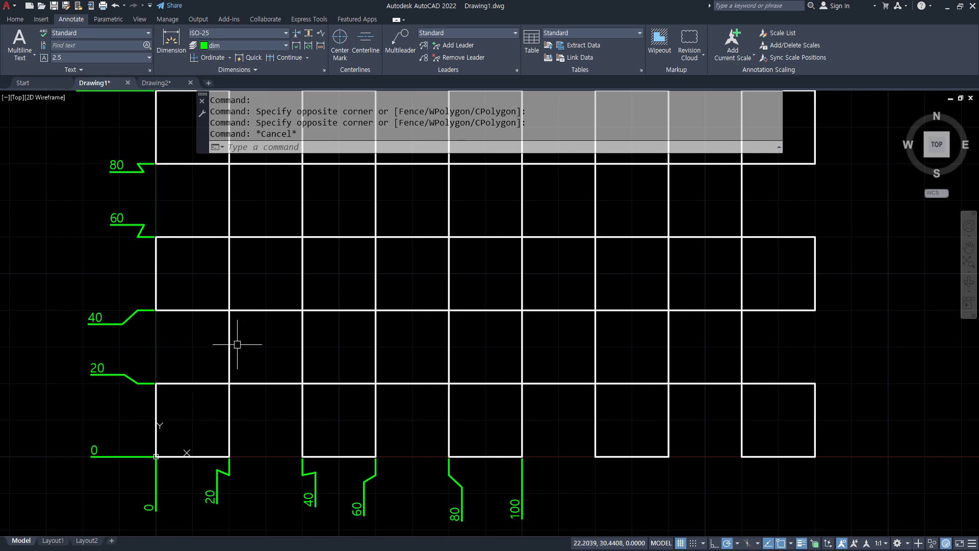
drag(297, 305, 301, 310)
drag(295, 506, 305, 337)
drag(96, 292, 254, 307)
key(e)
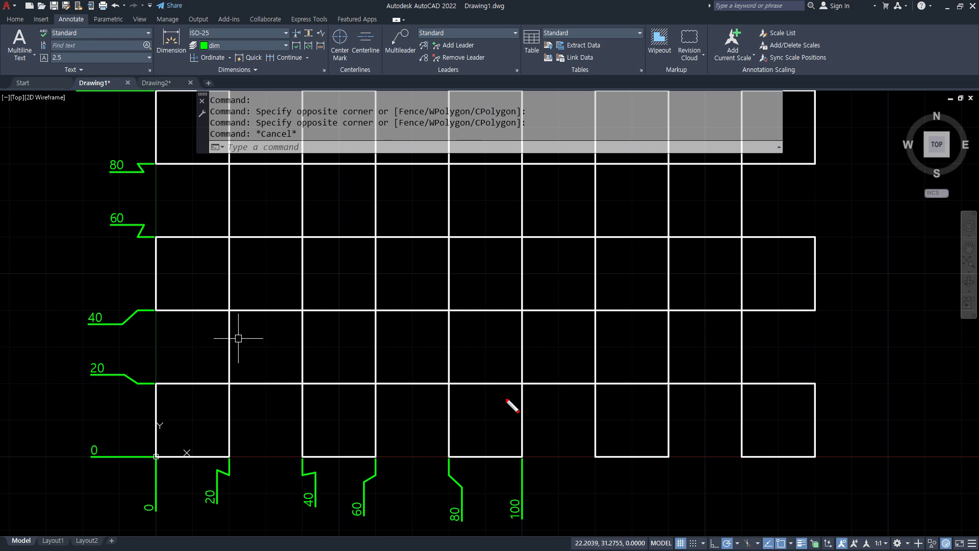
drag(525, 381, 525, 382)
drag(535, 500, 528, 410)
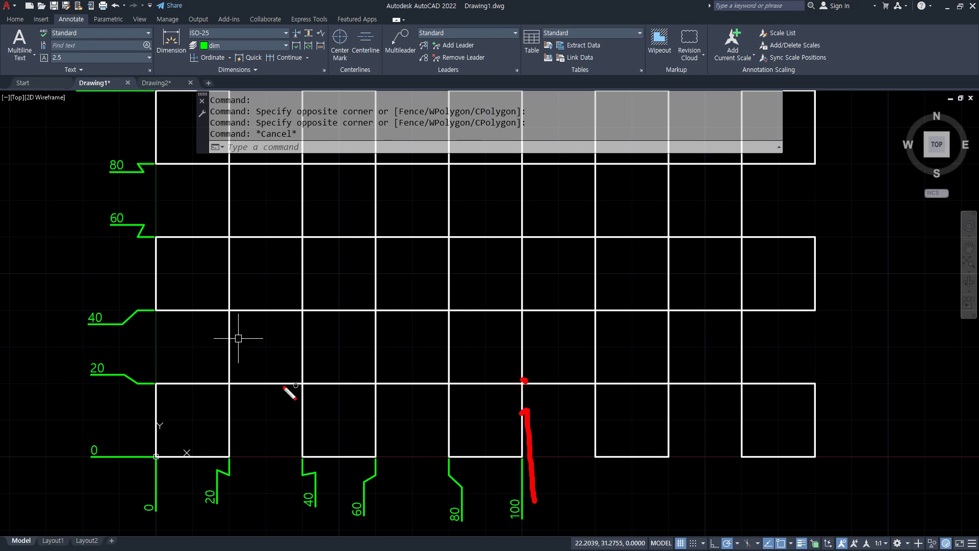
drag(241, 386, 500, 386)
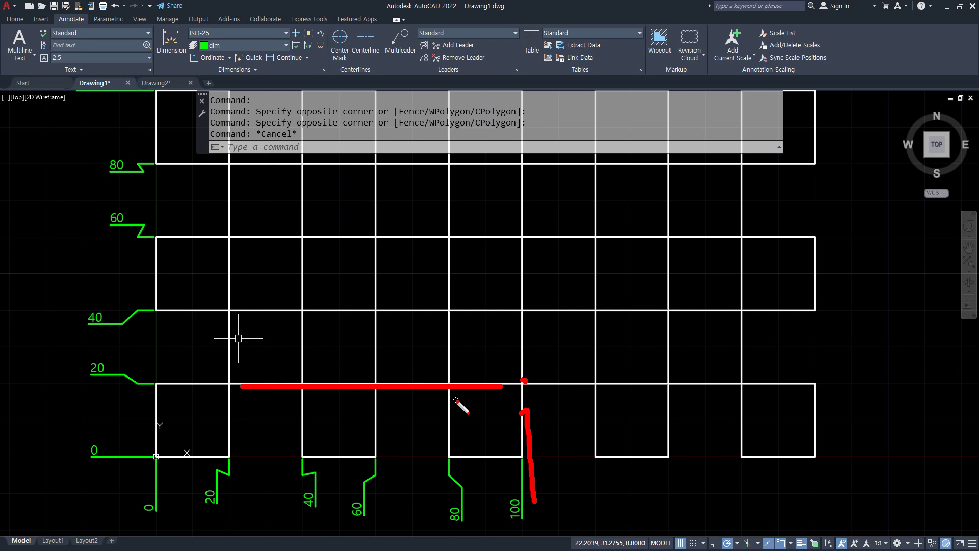
key(Escape)
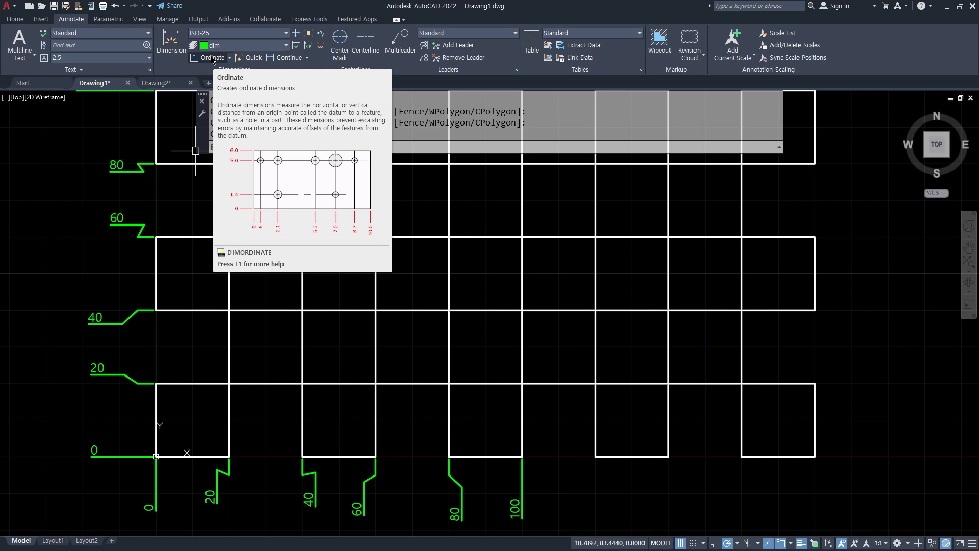
key(Escape)
key(Escape)
key(Escape)
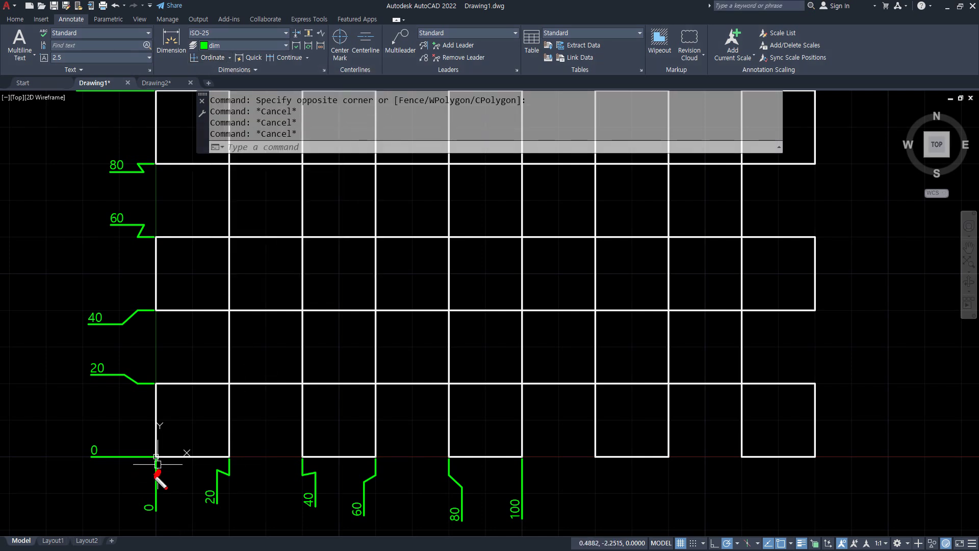
mouse_move(157, 473)
mouse_down()
mouse_move(169, 459)
mouse_move(663, 460)
mouse_move(635, 478)
mouse_up()
mouse_move(156, 454)
mouse_down()
mouse_move(153, 261)
mouse_move(133, 262)
mouse_up()
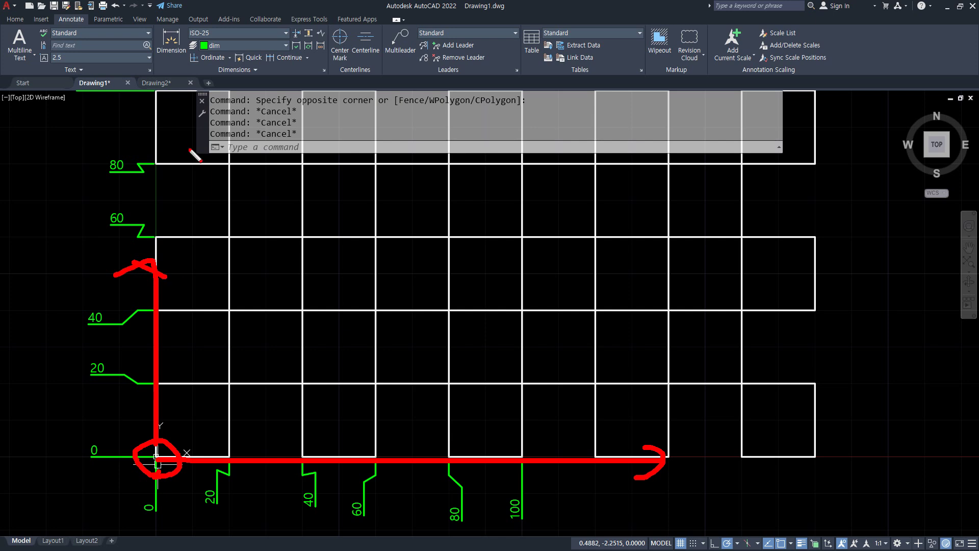
mouse_move(139, 477)
mouse_down()
mouse_move(153, 461)
mouse_move(144, 470)
mouse_up()
mouse_move(320, 277)
mouse_down()
mouse_move(338, 247)
mouse_move(312, 279)
mouse_up()
mouse_move(620, 261)
mouse_down()
mouse_move(571, 260)
mouse_move(618, 276)
mouse_up()
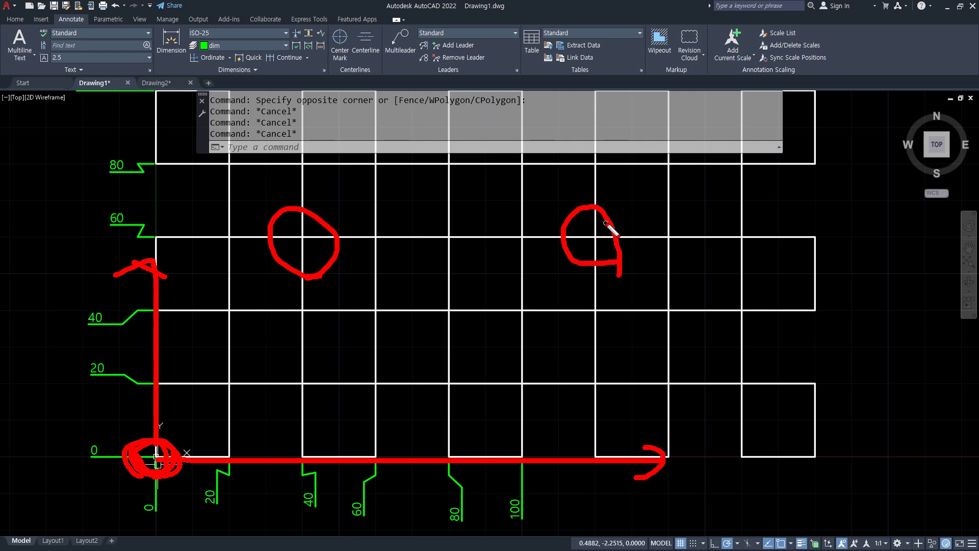
key(Escape)
key(Escape)
- Add a horizontal linear dimension above the first top square, picking its upper-left corner first and its upper-right corner second
scroll(466, 273, down, 2)
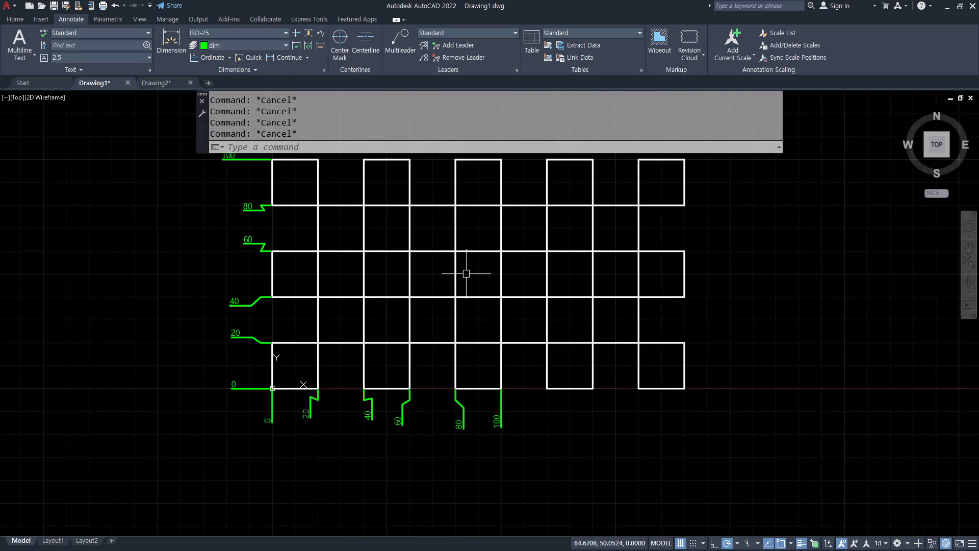
middle_drag(466, 273, 431, 413)
scroll(291, 314, up, 6)
mouse_move(290, 315)
middle_down()
mouse_move(325, 347)
mouse_move(355, 351)
middle_up()
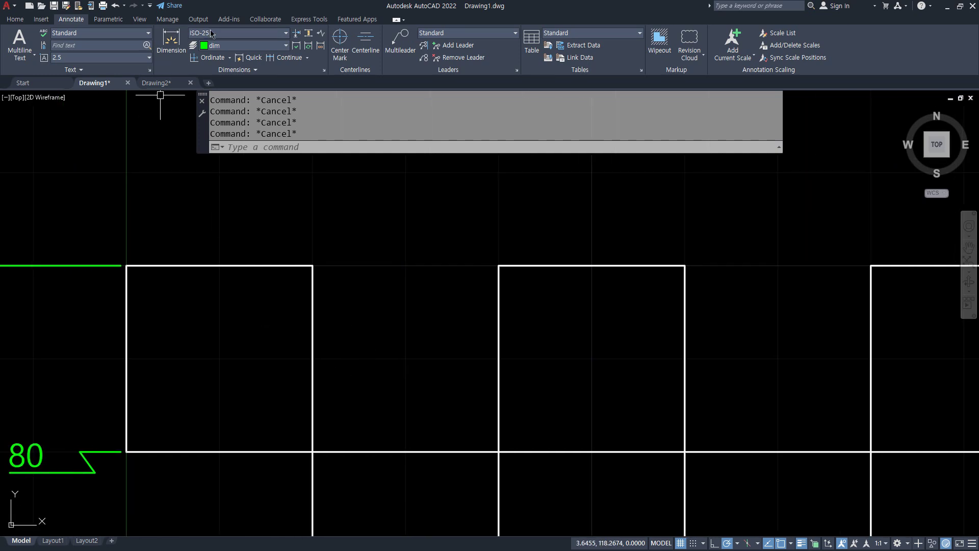
click(231, 59)
click(207, 76)
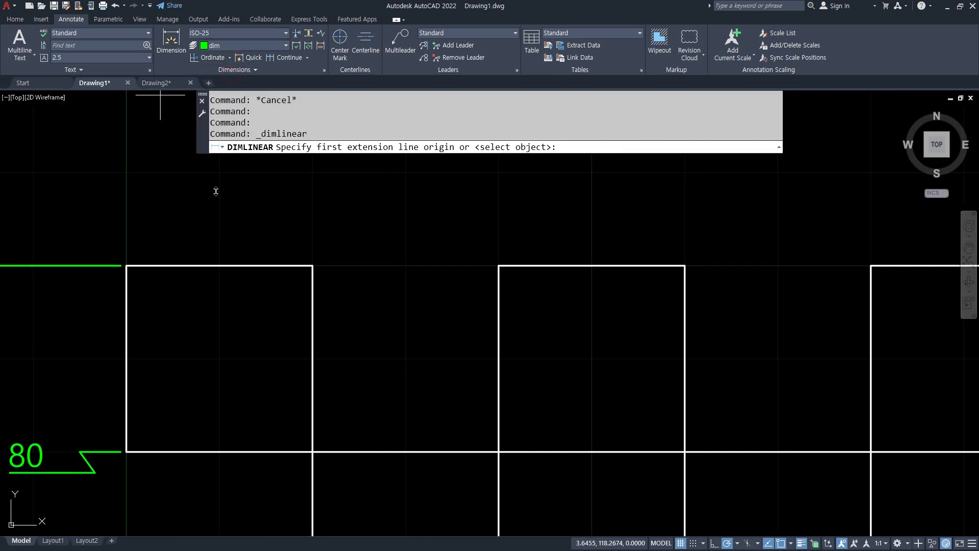
click(126, 266)
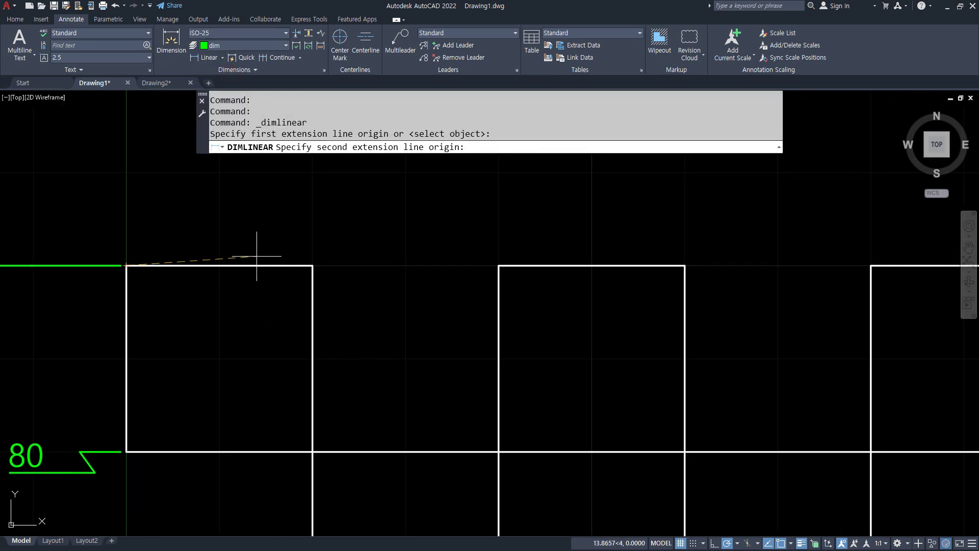
click(312, 266)
click(244, 200)
middle_drag(139, 226, 192, 258)
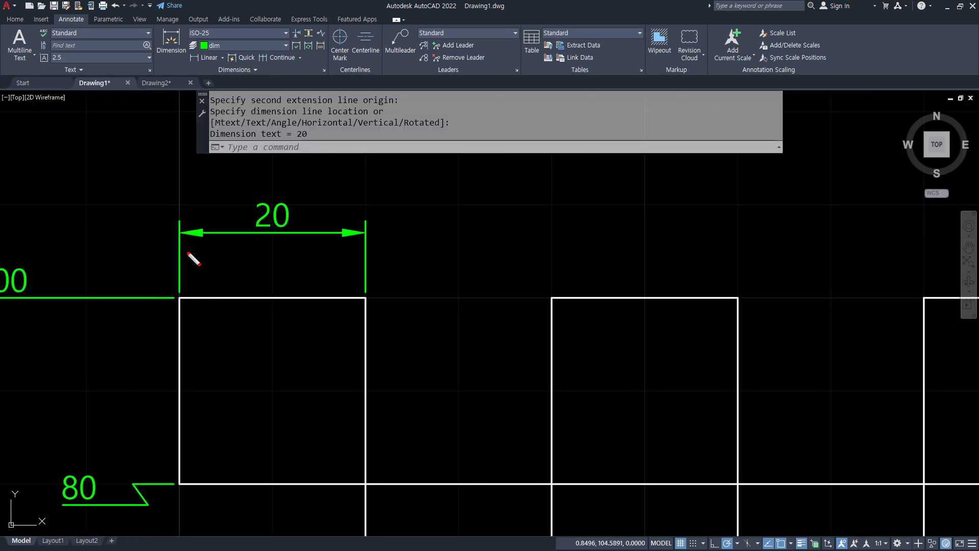
drag(367, 228, 367, 276)
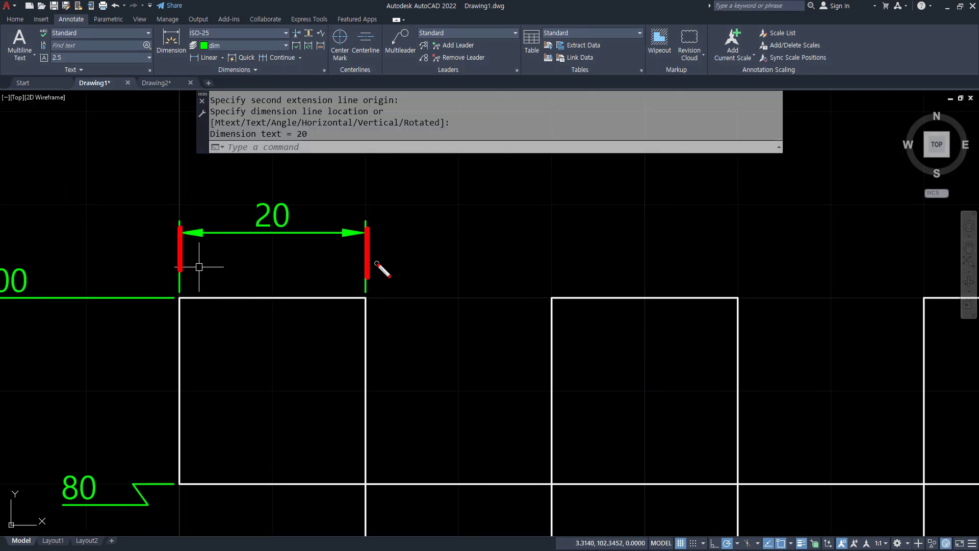
scroll(415, 251, down, 2)
mouse_move(227, 228)
mouse_down()
mouse_move(332, 236)
mouse_move(335, 262)
mouse_move(442, 236)
mouse_move(451, 266)
mouse_move(547, 237)
mouse_move(561, 264)
mouse_move(672, 235)
mouse_move(672, 258)
mouse_move(778, 236)
mouse_move(787, 259)
mouse_move(920, 236)
mouse_move(909, 289)
mouse_up()
mouse_move(293, 68)
mouse_down()
mouse_move(251, 51)
mouse_move(300, 75)
mouse_up()
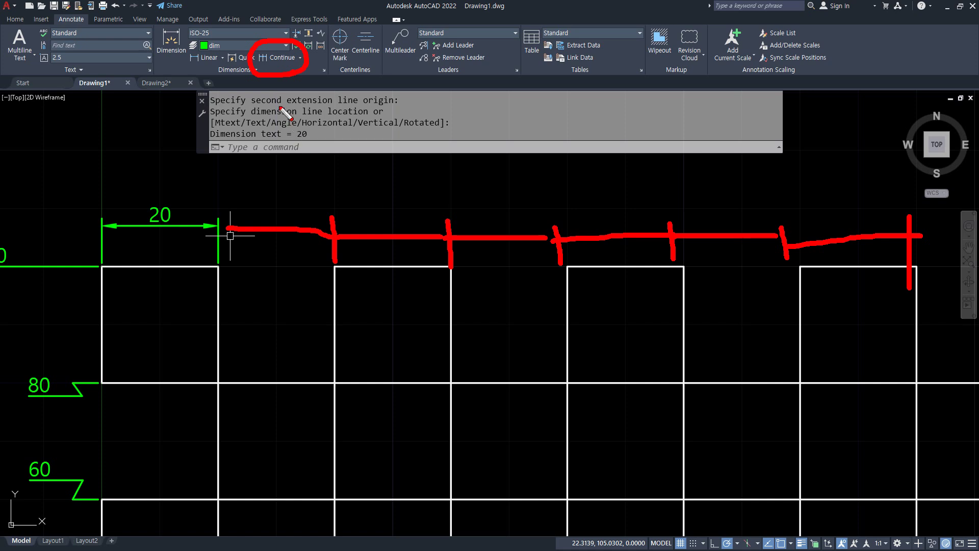
key(Escape)
- Continue the linear dimension through each upper corner of the top squares, ending at the fourth square's upper-right corner
click(284, 57)
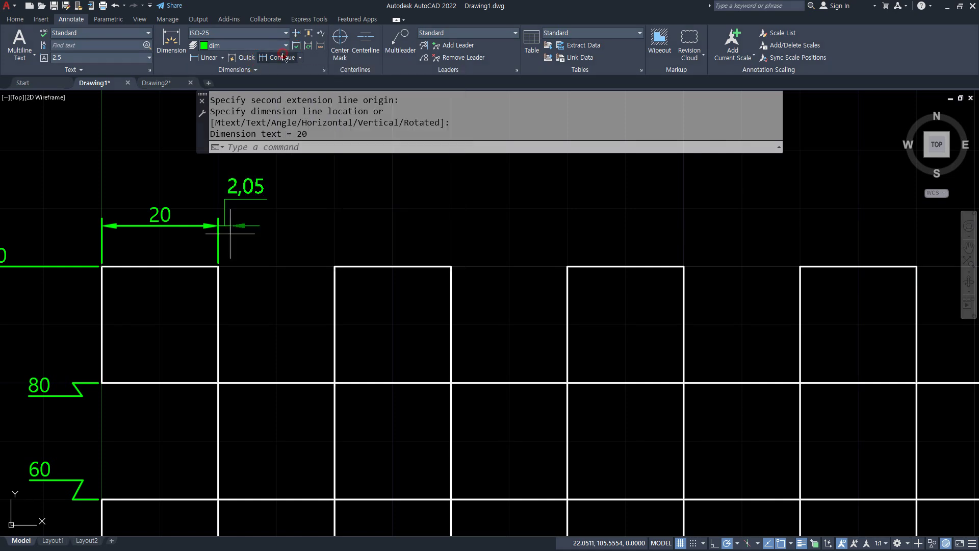
click(335, 266)
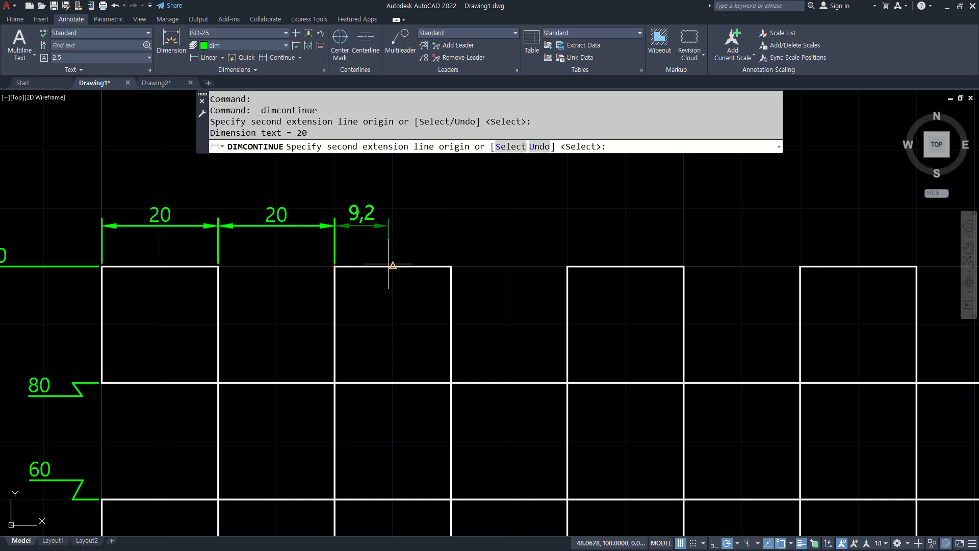
click(451, 266)
click(567, 266)
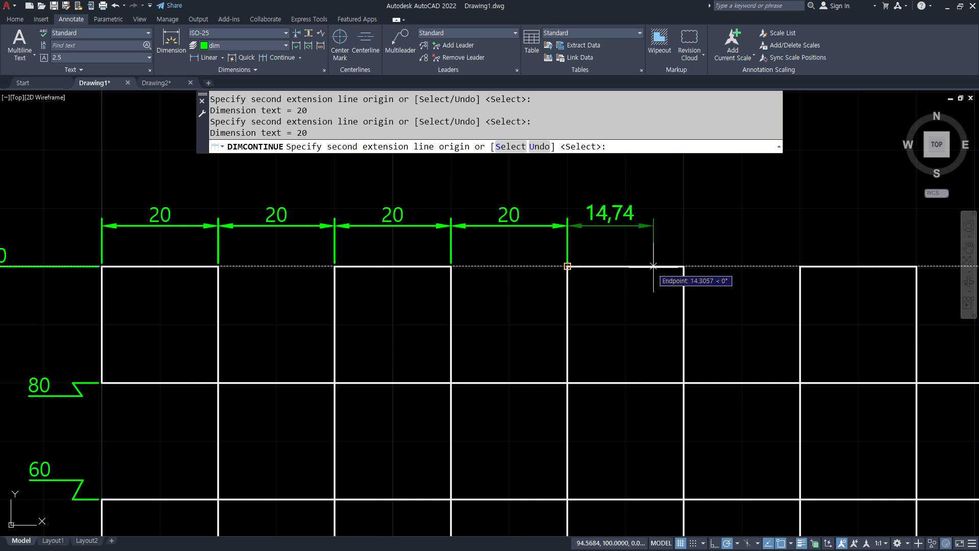
click(684, 266)
click(800, 266)
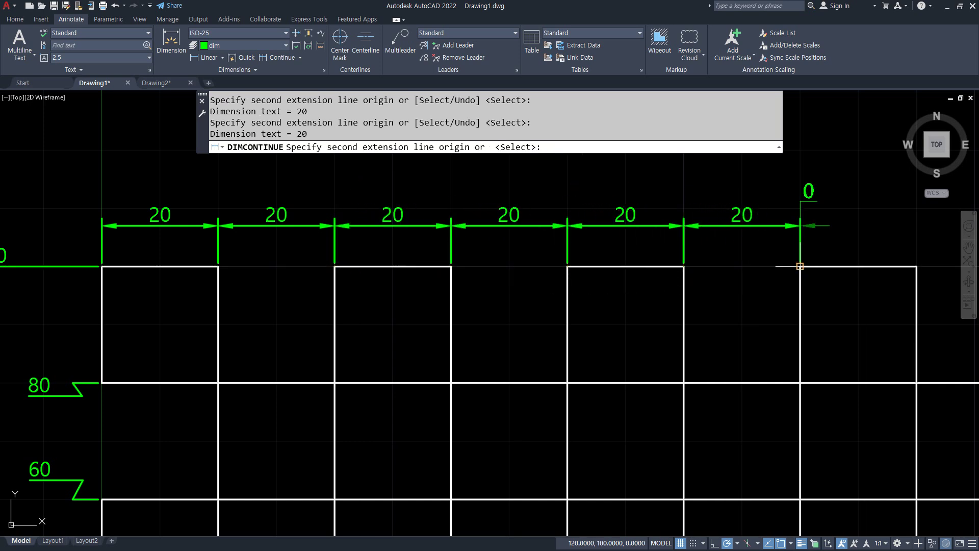
click(917, 266)
key(Escape)
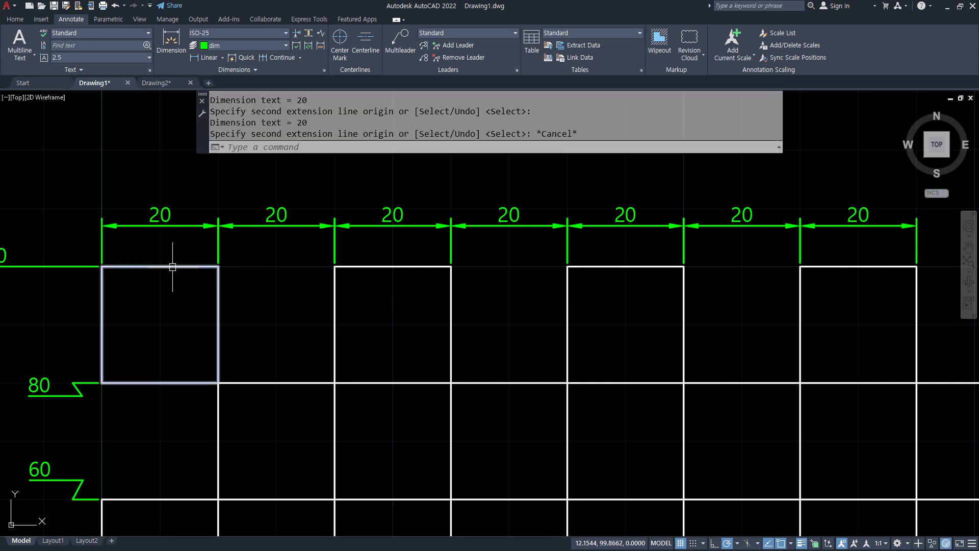
drag(226, 235, 223, 391)
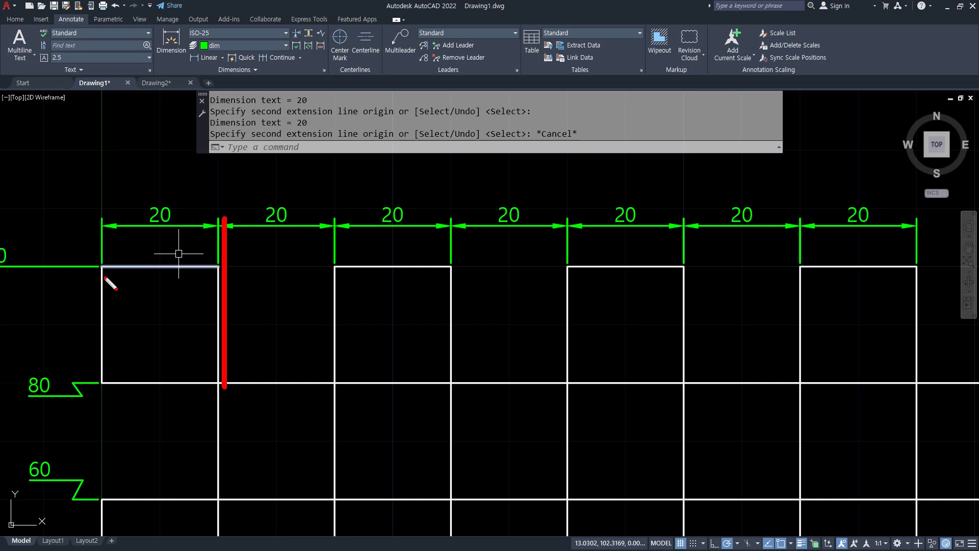
key(ctrl+z)
drag(213, 256, 212, 263)
mouse_move(102, 262)
mouse_down()
mouse_move(49, 220)
mouse_move(32, 224)
mouse_up()
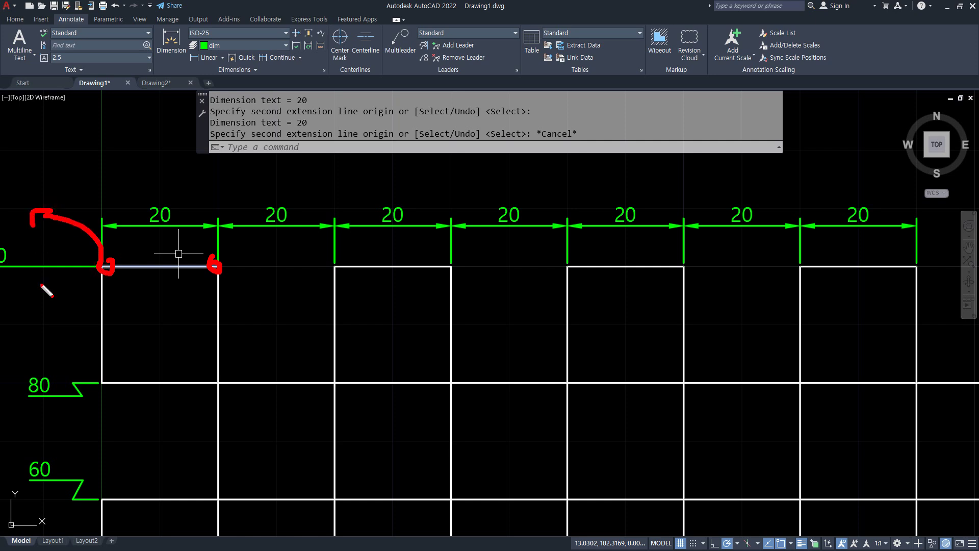
key(Delete)
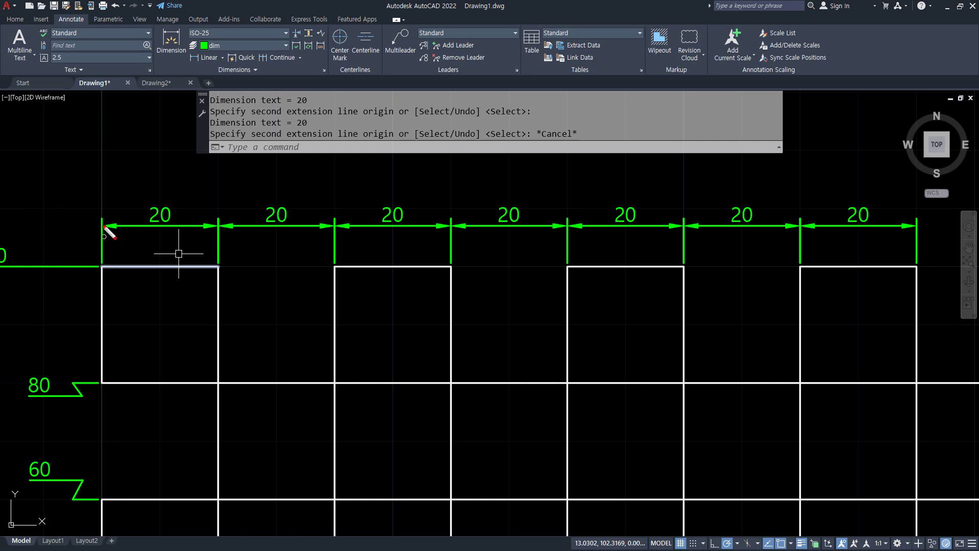
drag(100, 210, 103, 280)
mouse_move(222, 216)
mouse_down()
mouse_move(228, 301)
mouse_move(252, 299)
mouse_move(237, 312)
mouse_up()
drag(231, 238, 574, 238)
mouse_move(530, 219)
mouse_down()
mouse_move(591, 255)
mouse_move(554, 279)
mouse_up()
key(Escape)
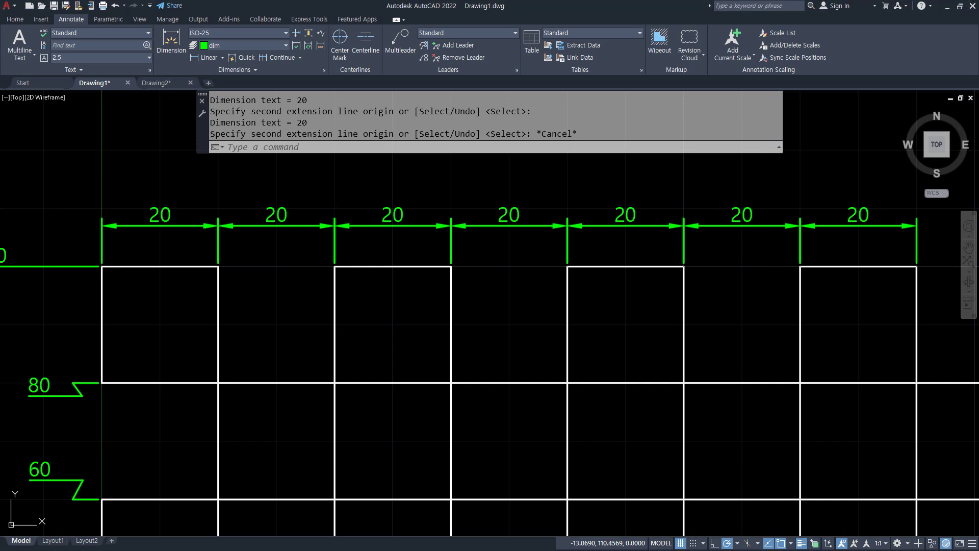
- Erase the whole chain of linear dimensions above the top squares
click(841, 233)
click(123, 180)
key(Delete)
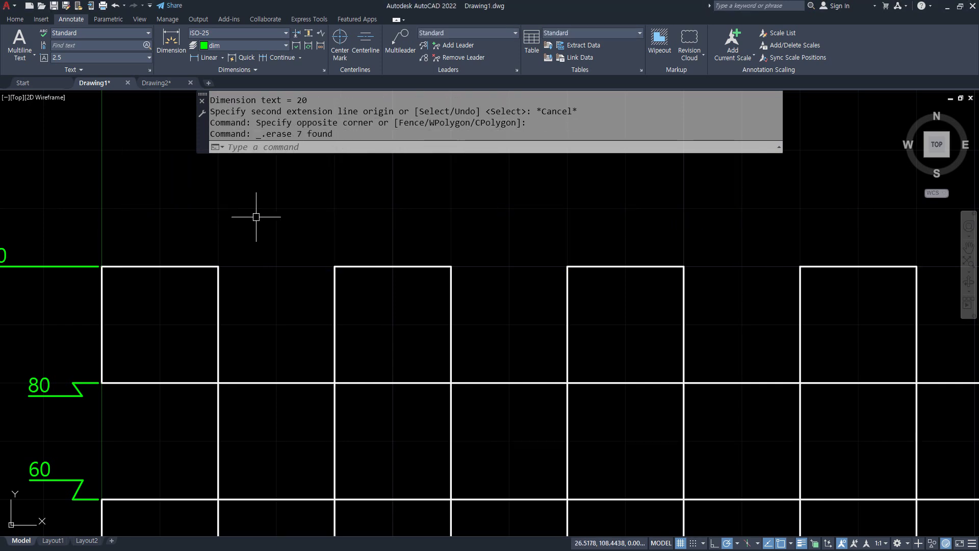
- Add a linear dimension above the first top square, picking its upper-right corner first and its upper-left corner second
click(208, 57)
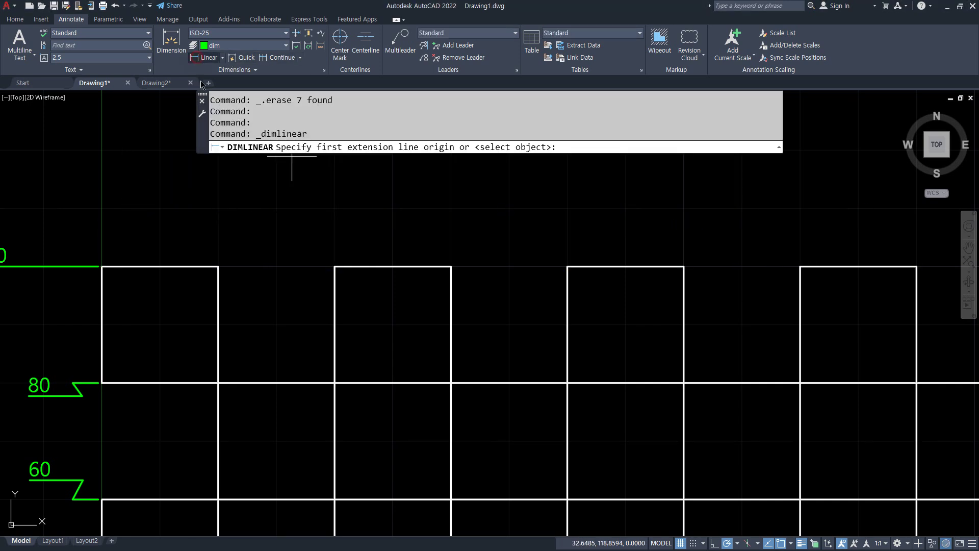
click(218, 266)
click(219, 266)
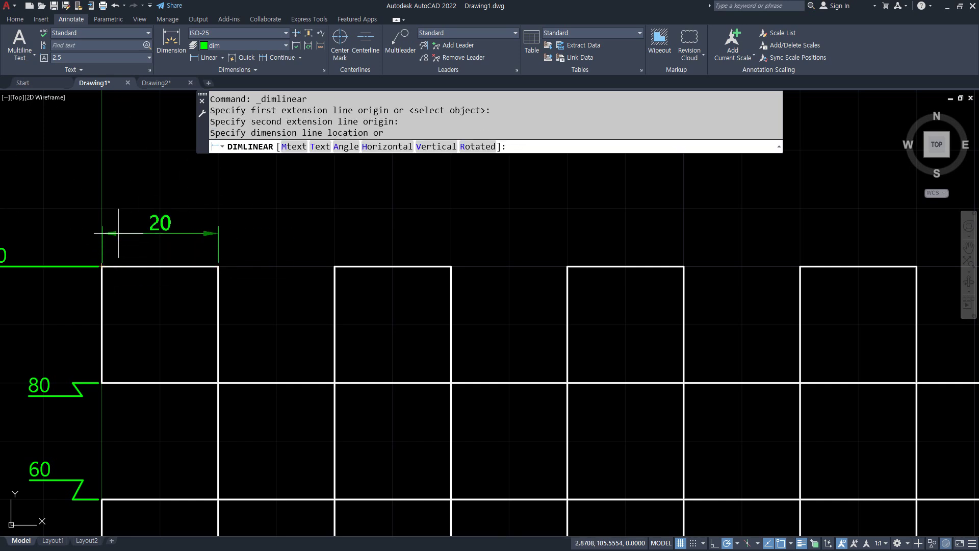
click(219, 216)
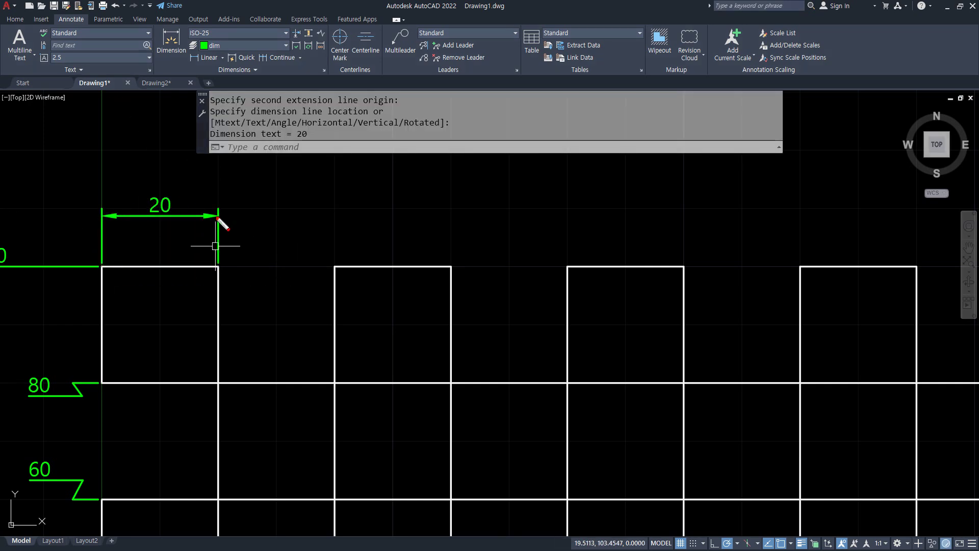
drag(220, 206, 219, 257)
mouse_move(93, 201)
mouse_down()
mouse_move(122, 247)
mouse_move(152, 262)
mouse_up()
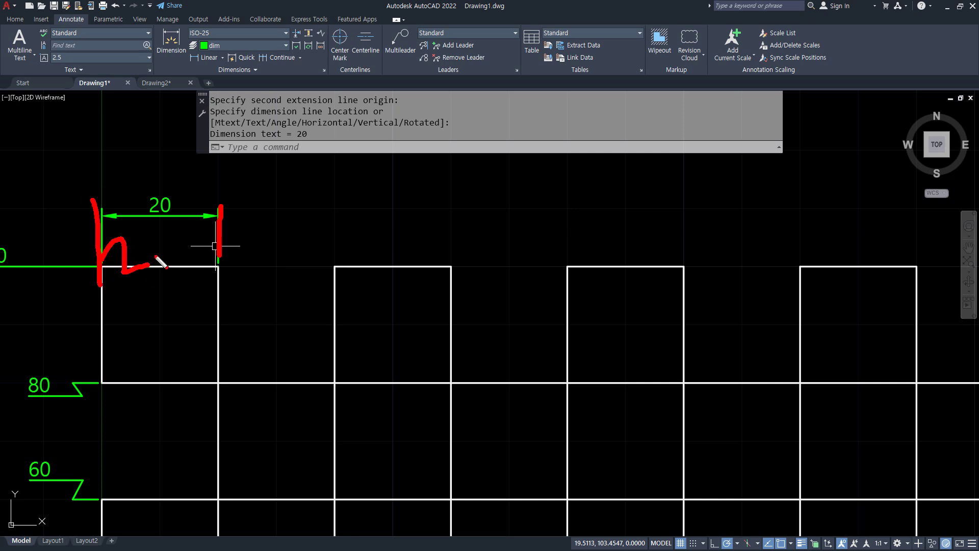
key(Escape)
- Run the Continue dimension command with the Select option and choose the right extension line of the first top square's dimension
click(288, 58)
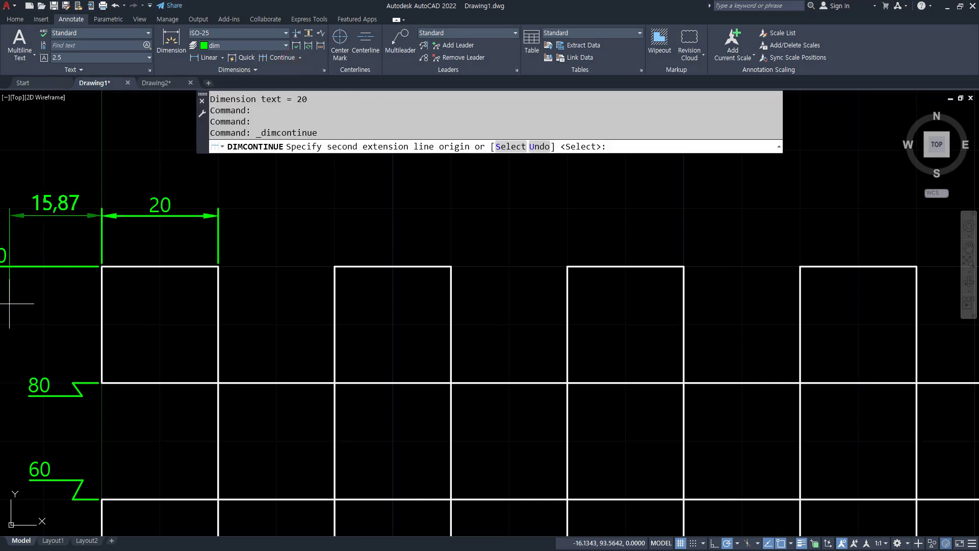
middle_drag(39, 289, 87, 343)
scroll(74, 331, up, 2)
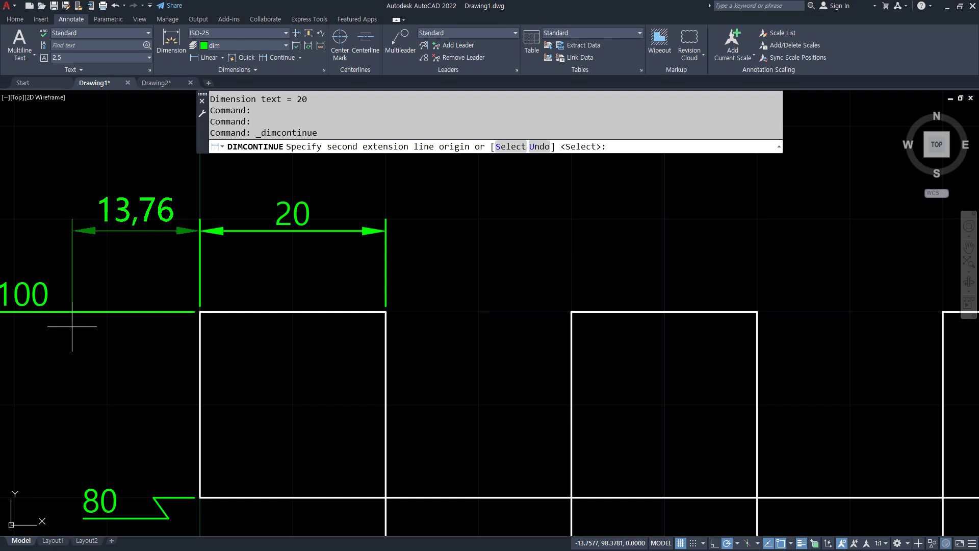
mouse_move(386, 294)
mouse_down()
mouse_move(461, 226)
mouse_move(466, 269)
mouse_up()
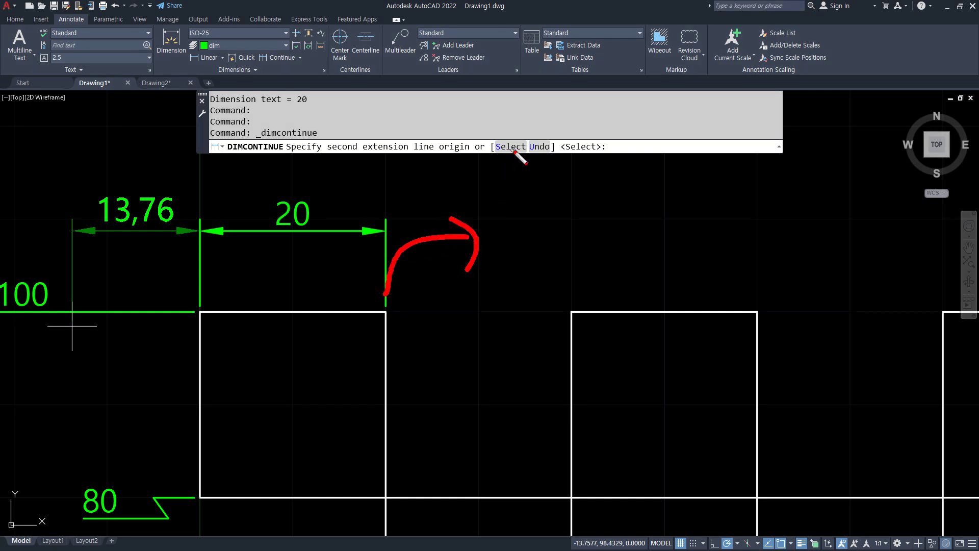
mouse_move(514, 159)
mouse_down()
mouse_move(482, 148)
mouse_move(515, 170)
mouse_up()
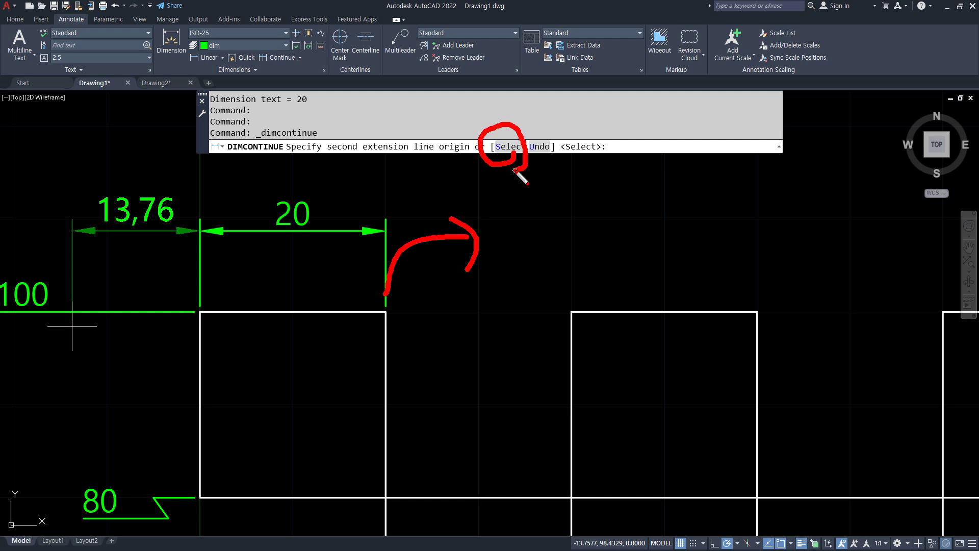
key(Escape)
click(510, 147)
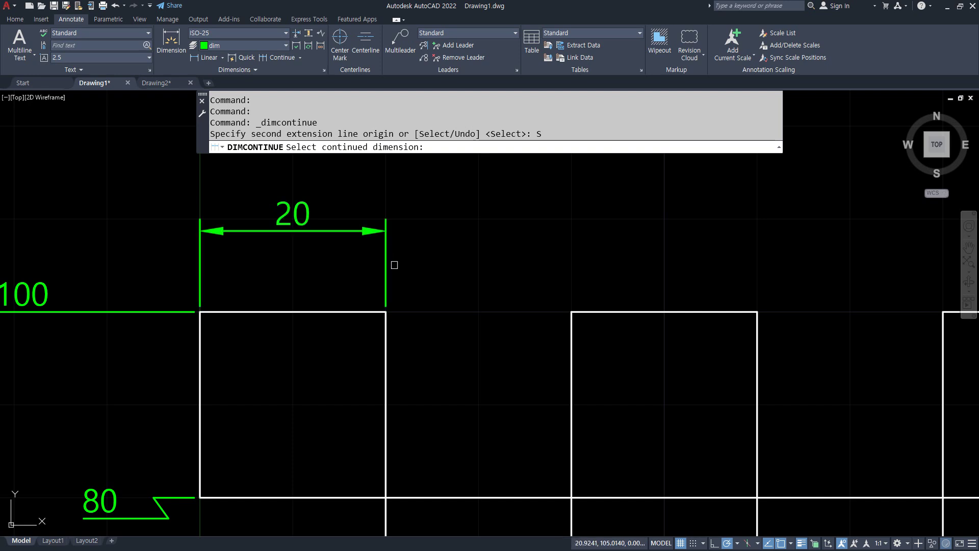
click(387, 267)
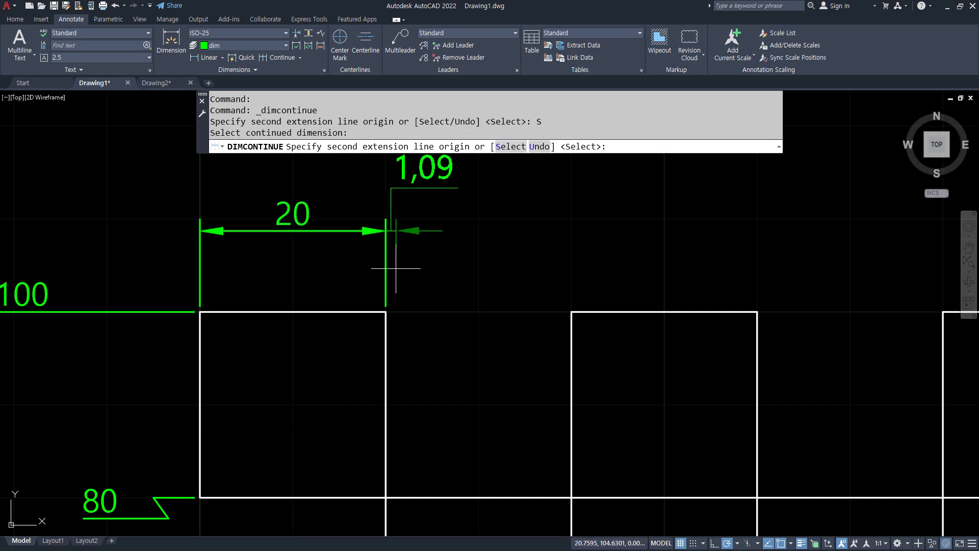
- Continue the dimension chain through the upper corners of the second and third top squares, ending at the third square's upper-right corner
click(571, 311)
click(757, 311)
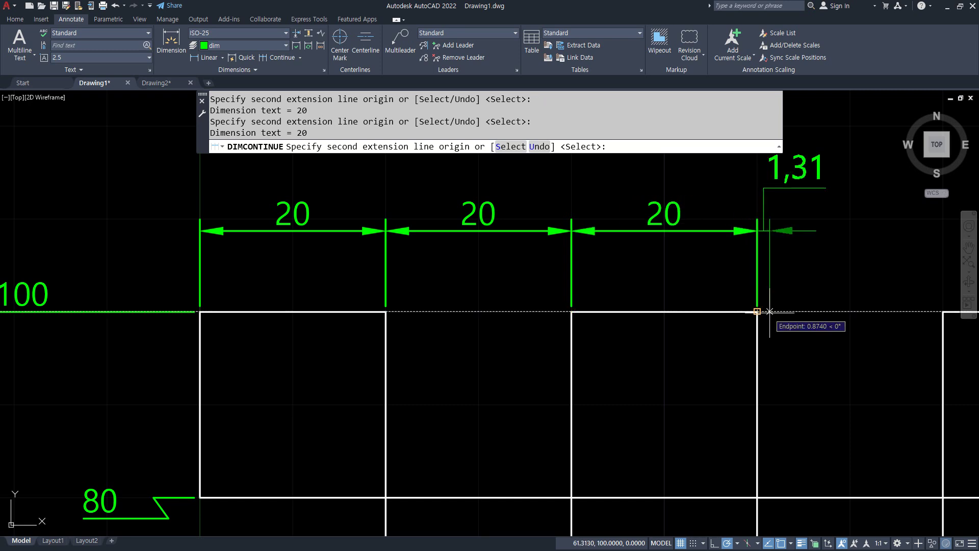
scroll(763, 319, down, 4)
middle_drag(763, 320, 545, 288)
scroll(589, 287, up, 2)
click(612, 294)
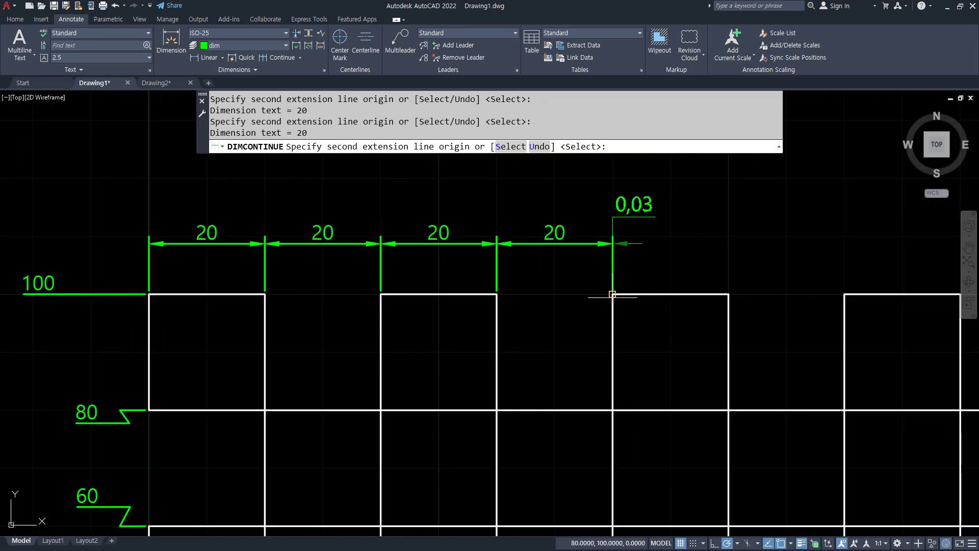
click(728, 294)
key(Escape)
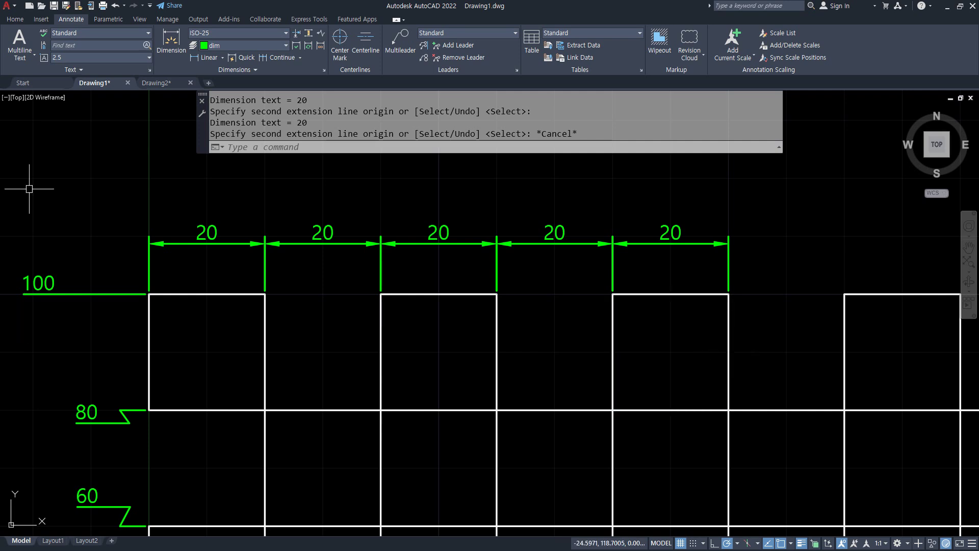
- Erase the last continued dimension and resume the chain from the remaining end's right extension line up to the fourth top square's upper-right corner
click(696, 246)
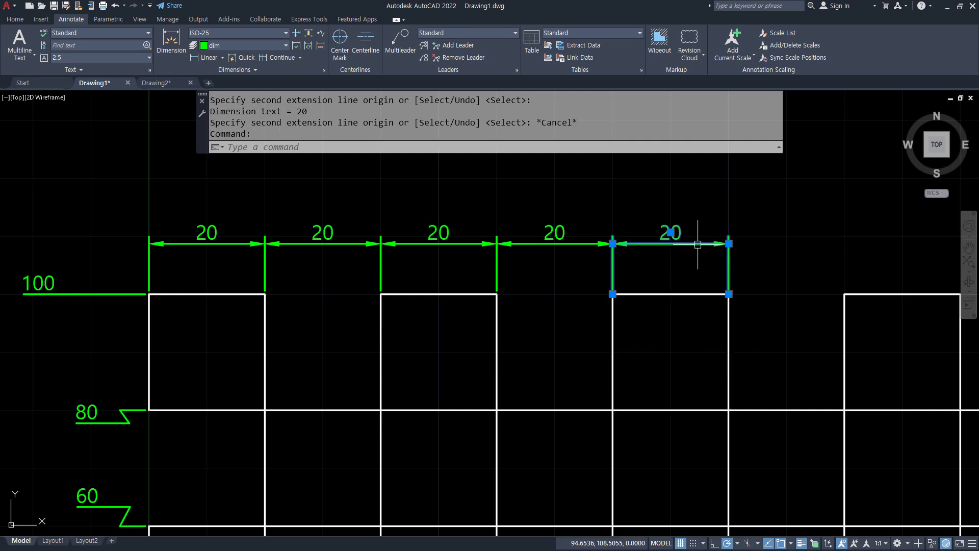
key(Delete)
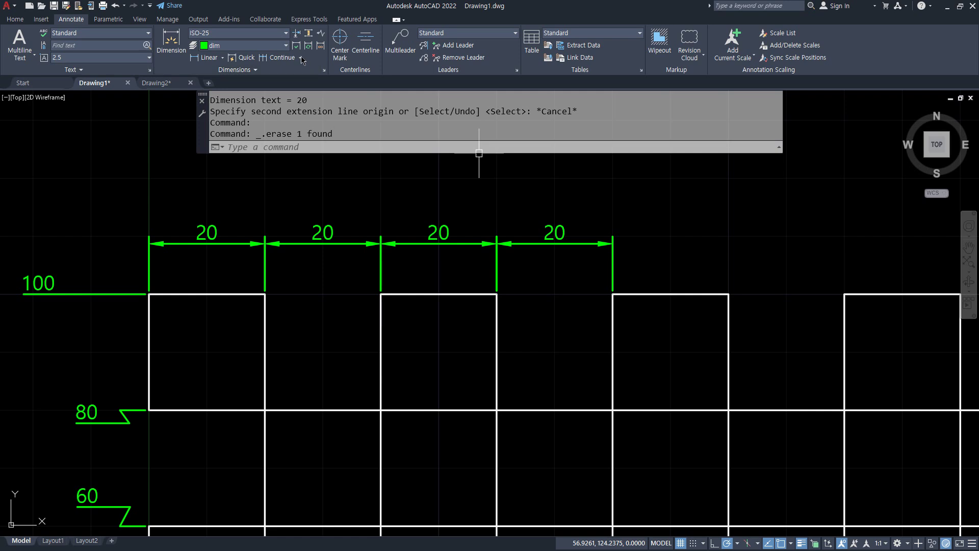
click(278, 58)
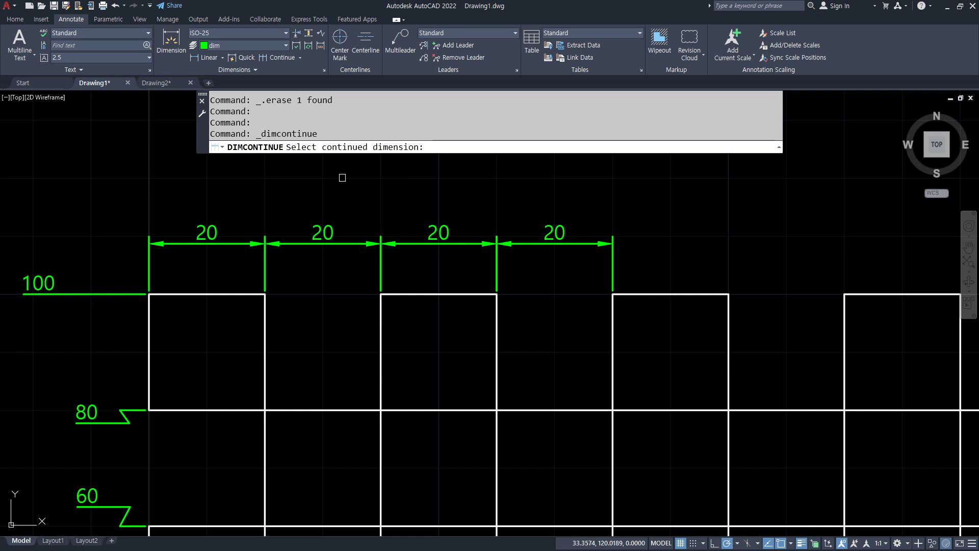
click(611, 263)
click(728, 294)
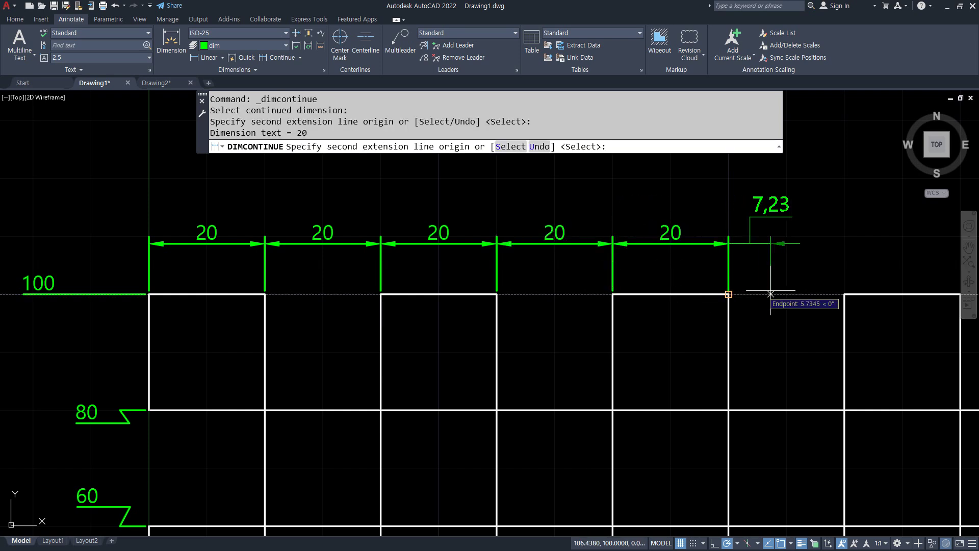
middle_drag(777, 290, 600, 282)
click(668, 286)
click(785, 286)
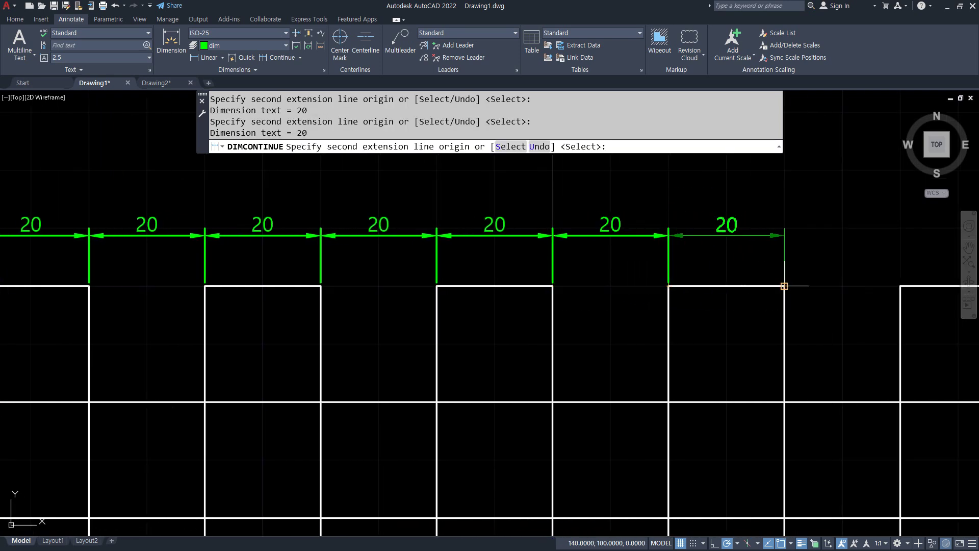
key(Return)
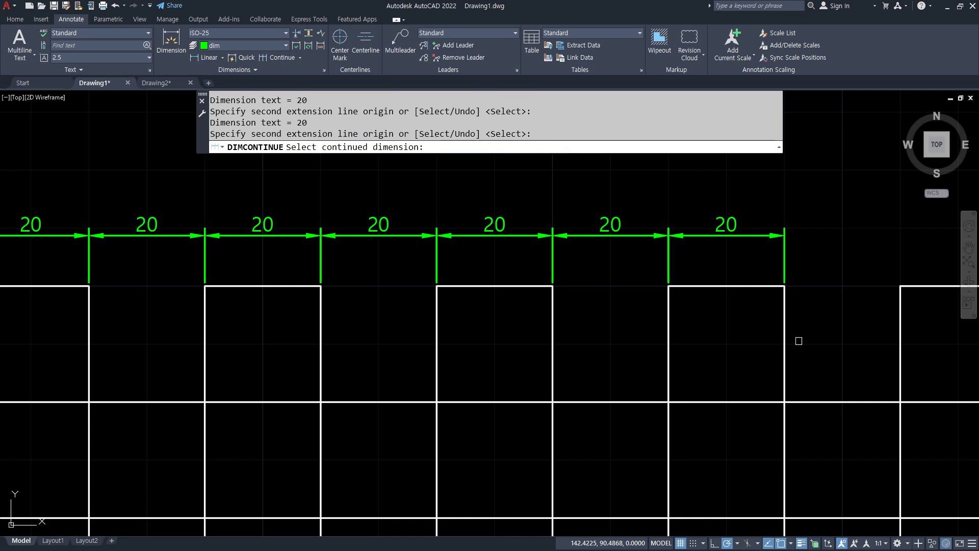
scroll(798, 341, down, 2)
middle_drag(577, 307, 660, 279)
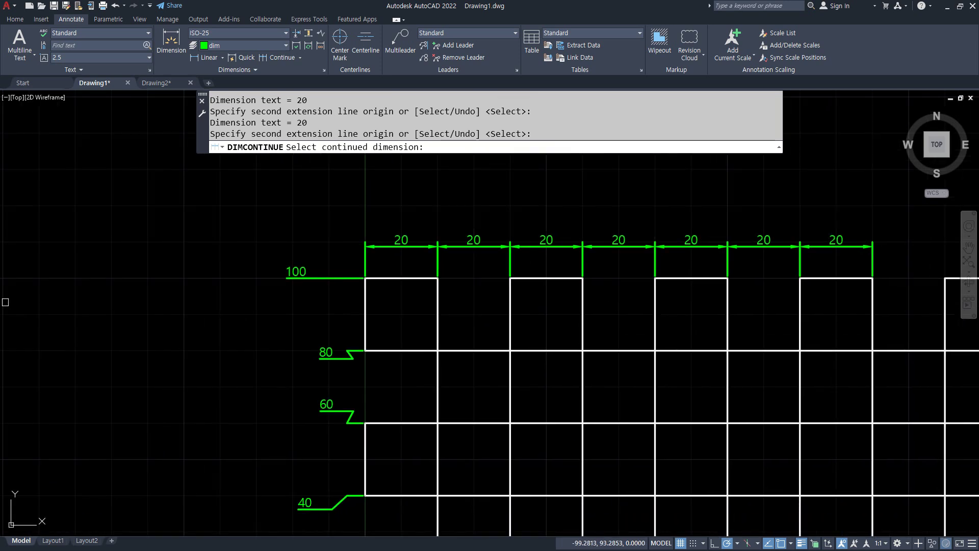
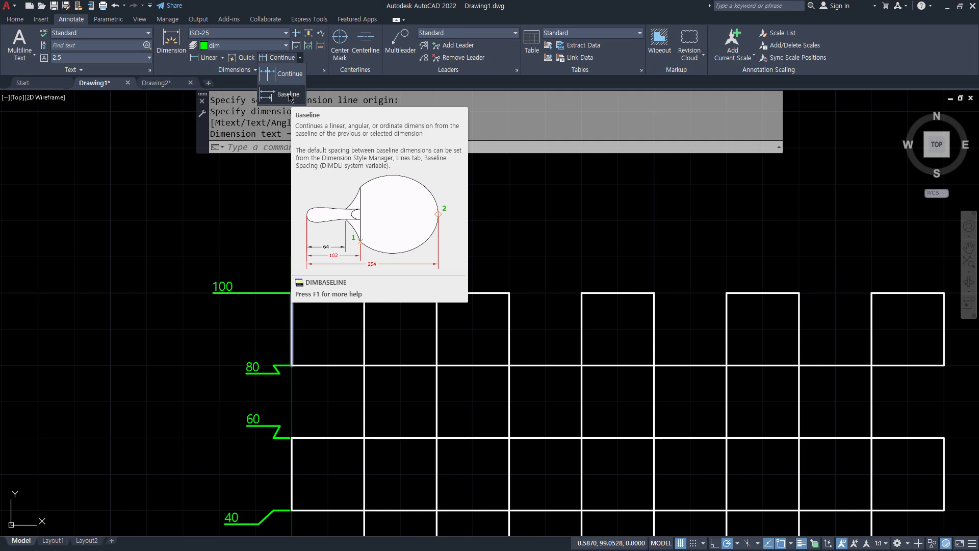
- Add baseline dimensions from the first top square's left edge to the upper-left corners of the second, third, fourth and fifth top squares
click(289, 95)
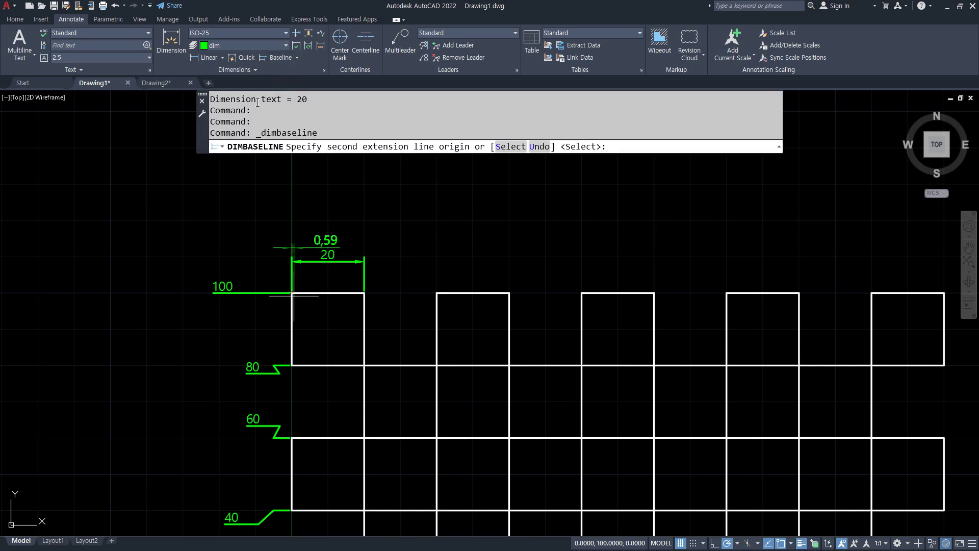
key(ctrl+2)
mouse_move(293, 213)
mouse_down()
mouse_move(293, 233)
mouse_move(293, 166)
mouse_up()
mouse_move(294, 244)
mouse_down()
mouse_move(433, 244)
mouse_move(432, 294)
mouse_up()
mouse_move(299, 213)
mouse_down()
mouse_move(591, 213)
mouse_move(572, 308)
mouse_up()
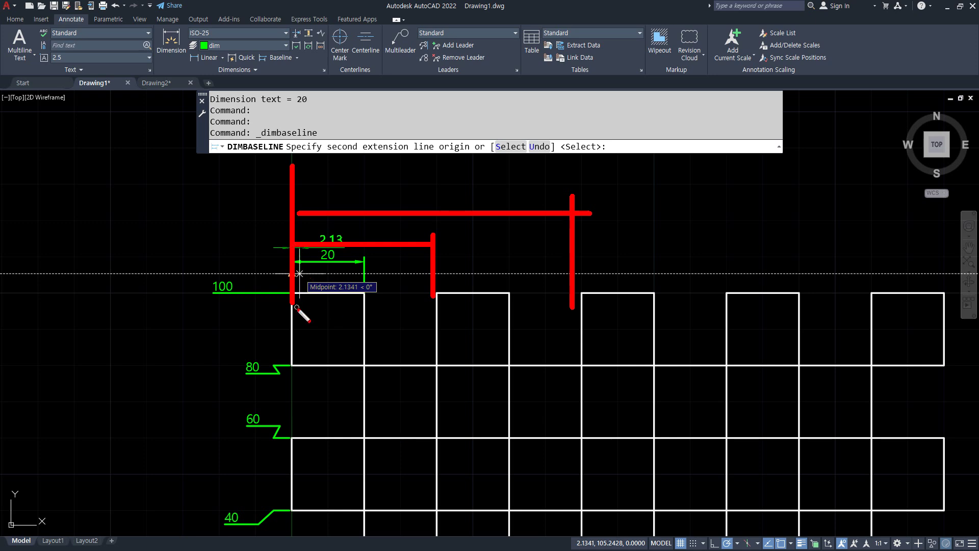
drag(288, 315, 278, 156)
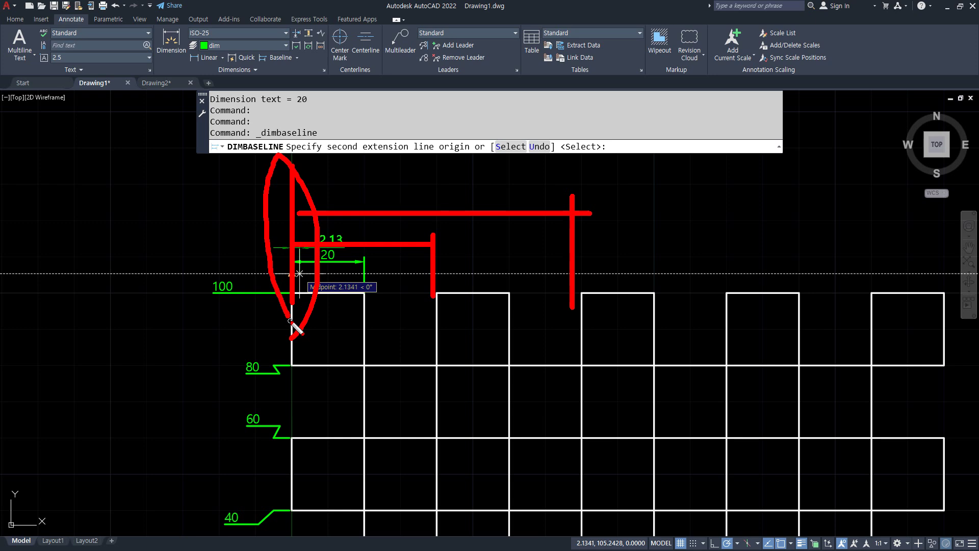
key(Escape)
click(436, 292)
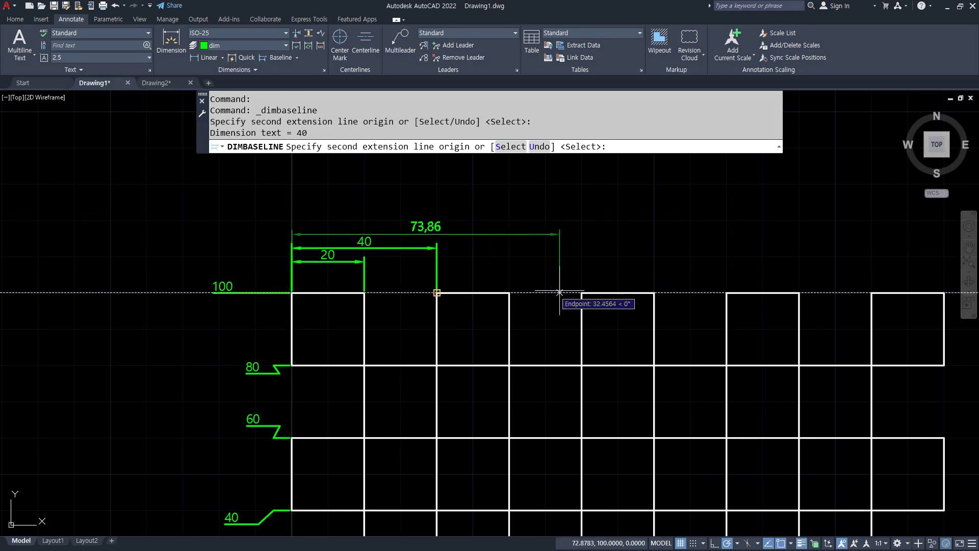
click(581, 292)
click(726, 293)
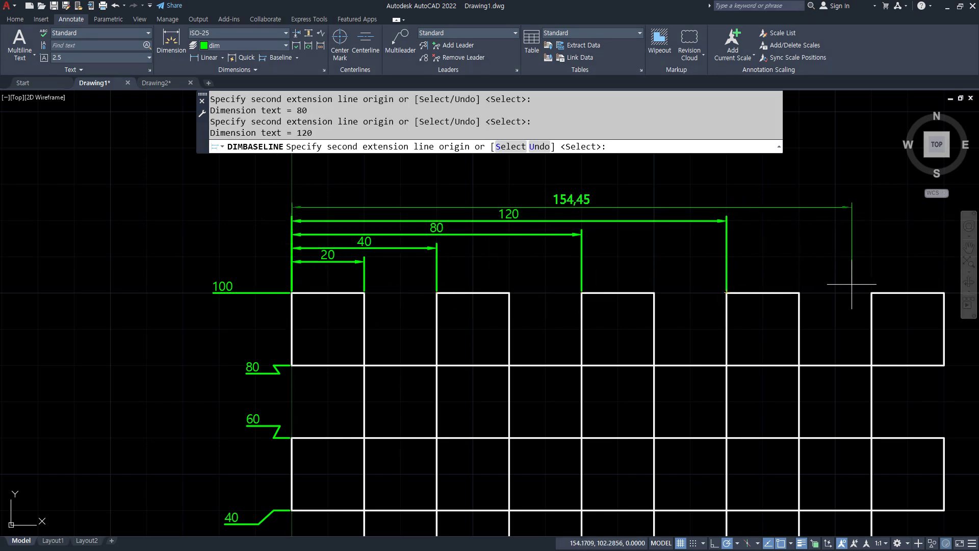
click(872, 293)
key(Escape)
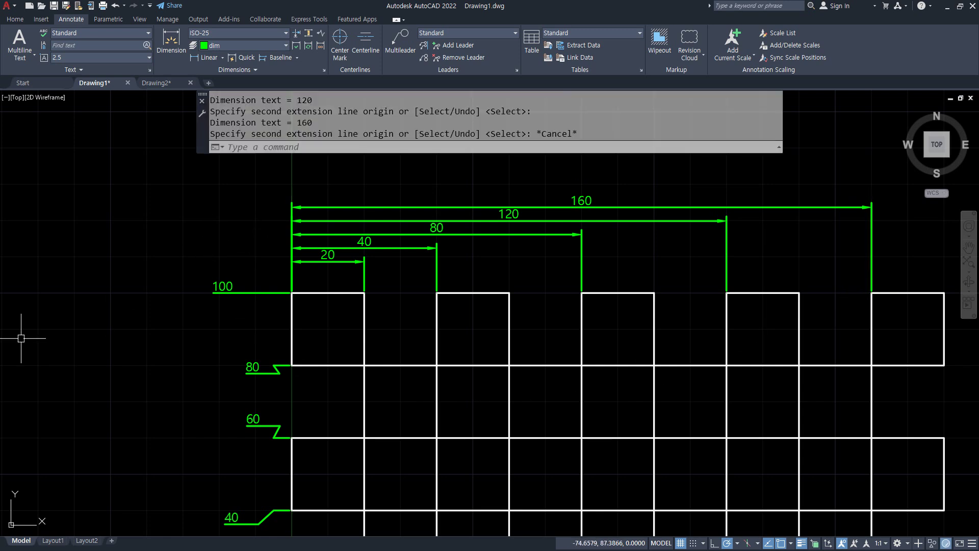
- Erase the first square's linear dimension together with all baseline dimensions stacked above it
key(Escape)
click(395, 274)
click(273, 185)
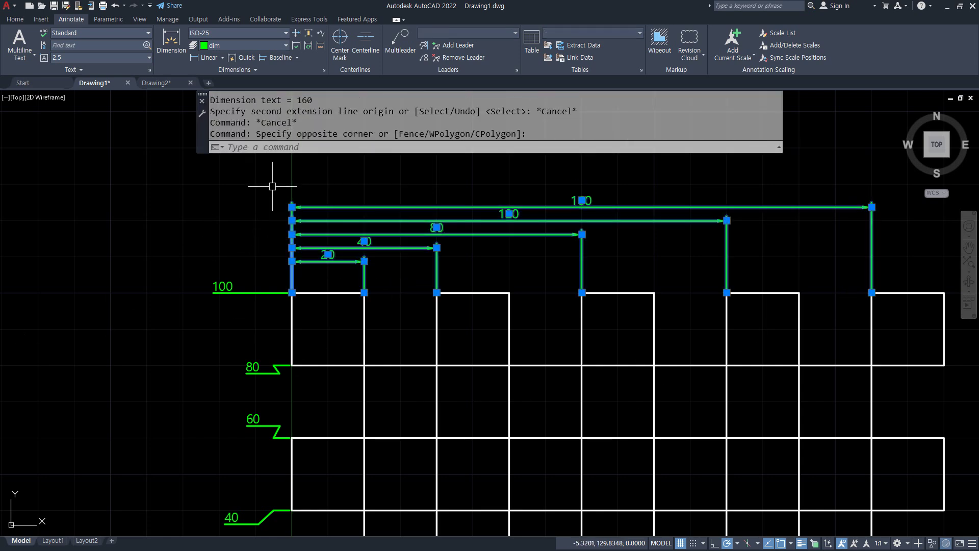
text(e)
key(Return)
- Place a linear dimension above the first top square, picking its upper-right corner first and its upper-left corner second
click(198, 59)
click(291, 292)
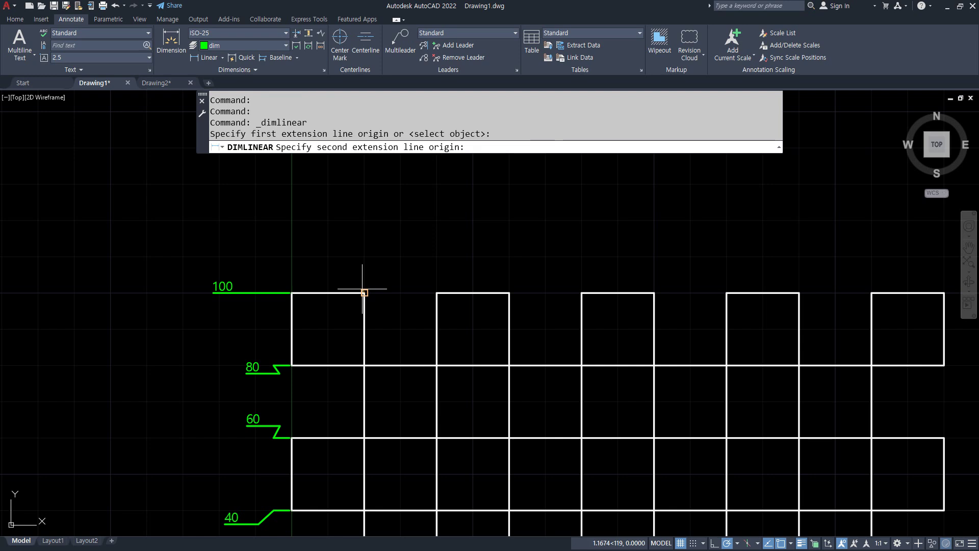
click(364, 292)
click(291, 230)
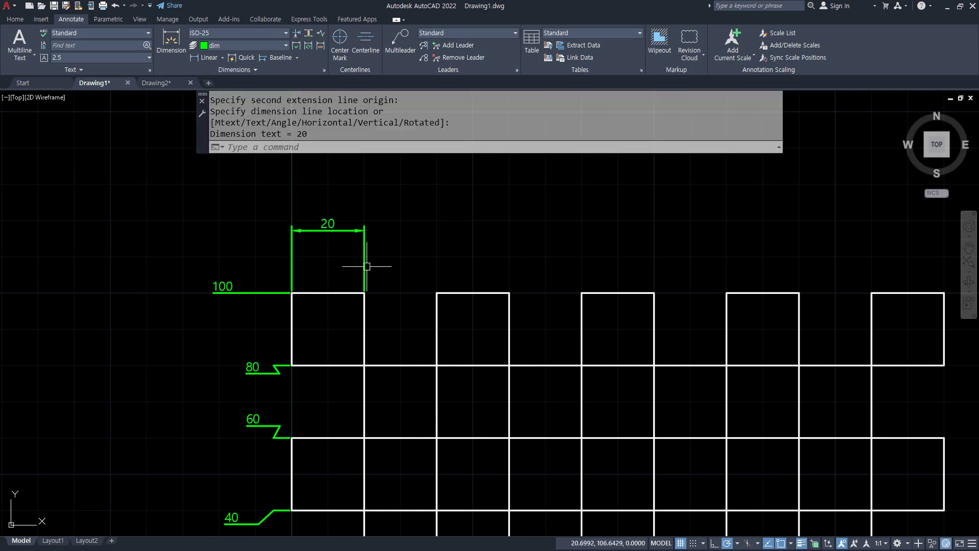
drag(368, 253, 368, 291)
mouse_move(297, 260)
mouse_down()
mouse_move(286, 271)
mouse_move(344, 287)
mouse_up()
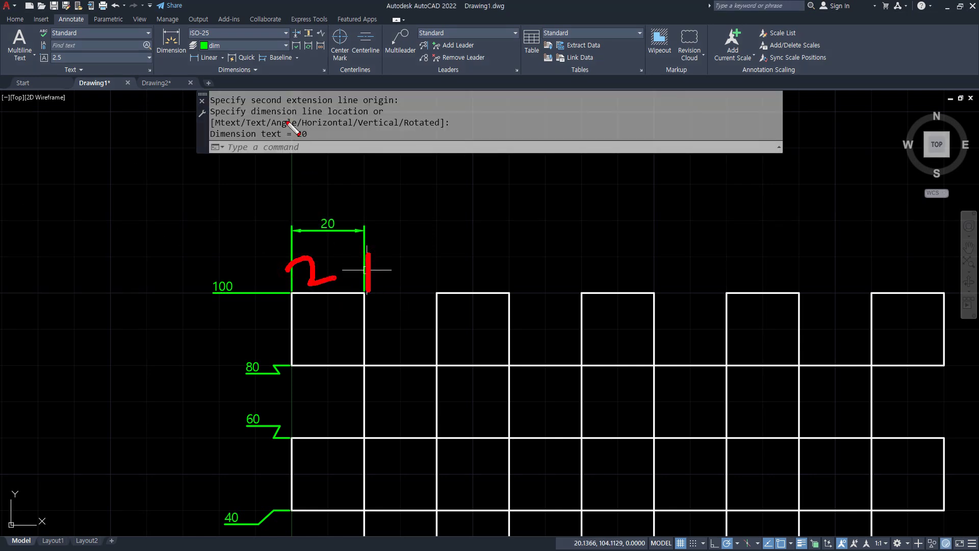
- Run the Baseline dimension command with the Select option and choose the left extension line of the first square's dimension as the base
click(281, 58)
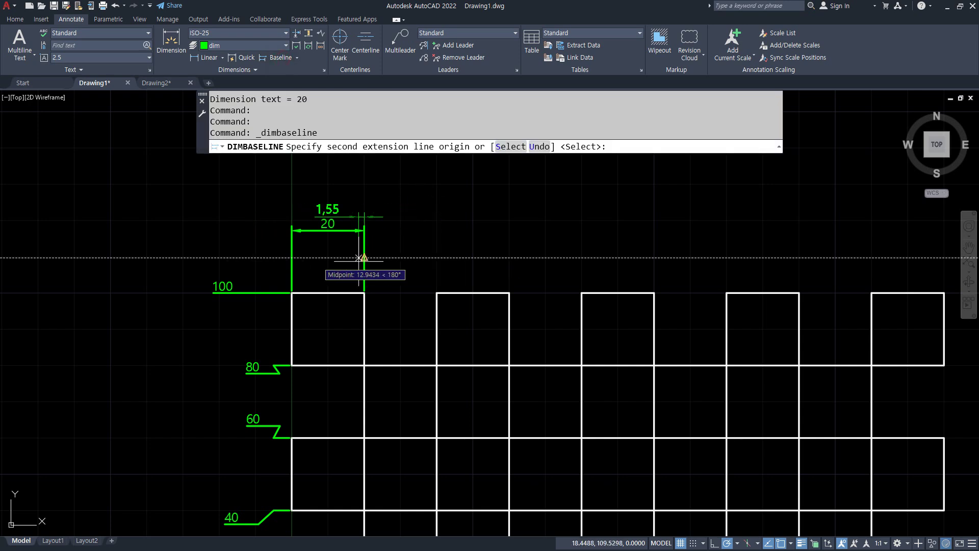
scroll(435, 248, up, 2)
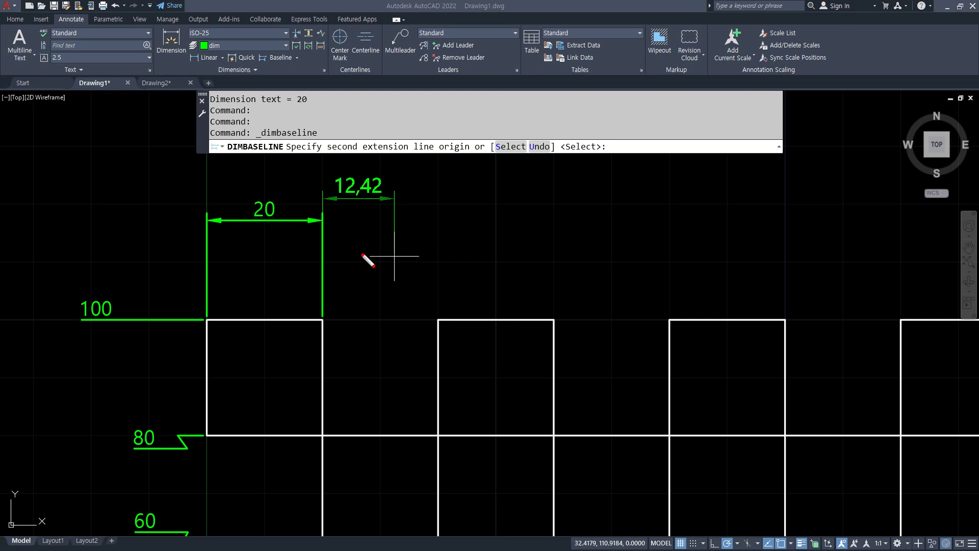
drag(323, 205, 323, 322)
drag(514, 169, 512, 167)
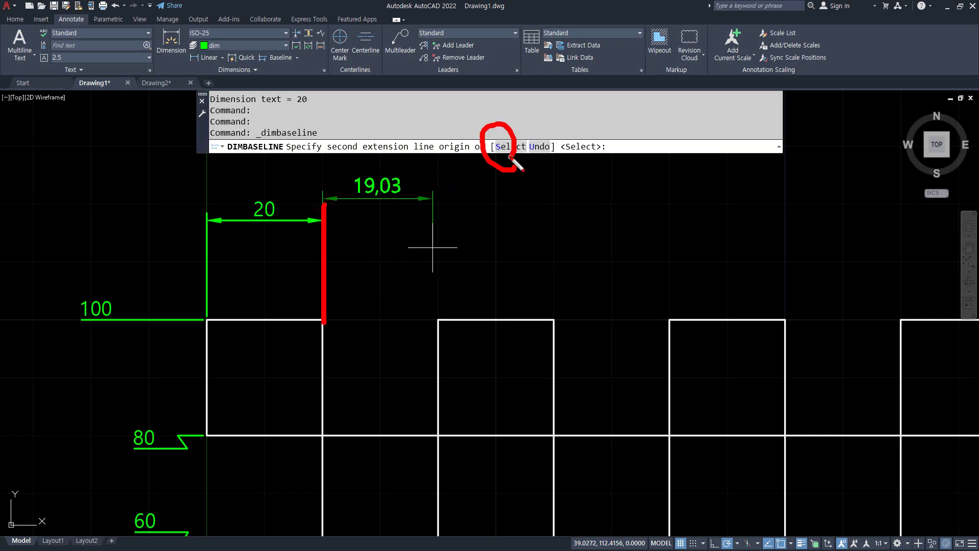
key(Escape)
text(S)
key(Return)
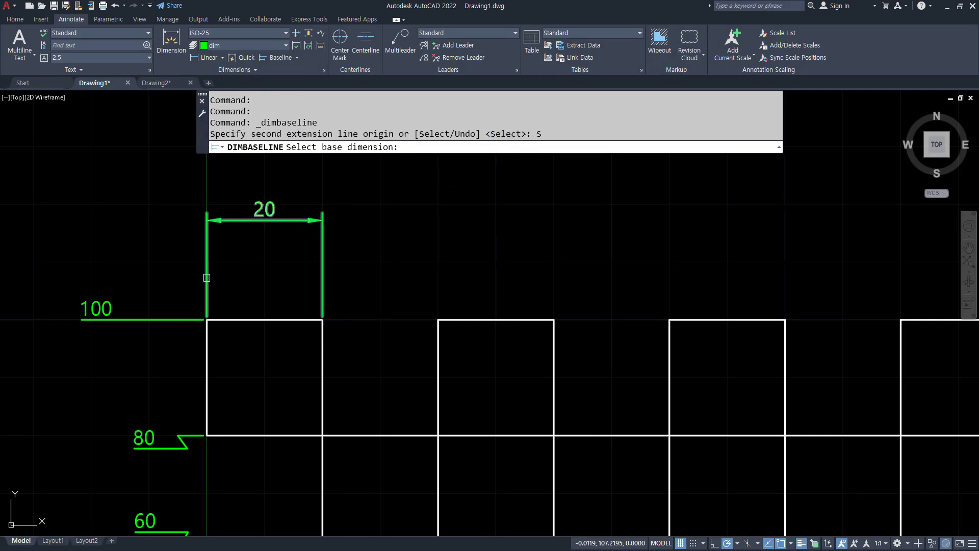
click(207, 278)
- Place baseline dimensions to the upper-left corners of the second and third top squares
click(437, 320)
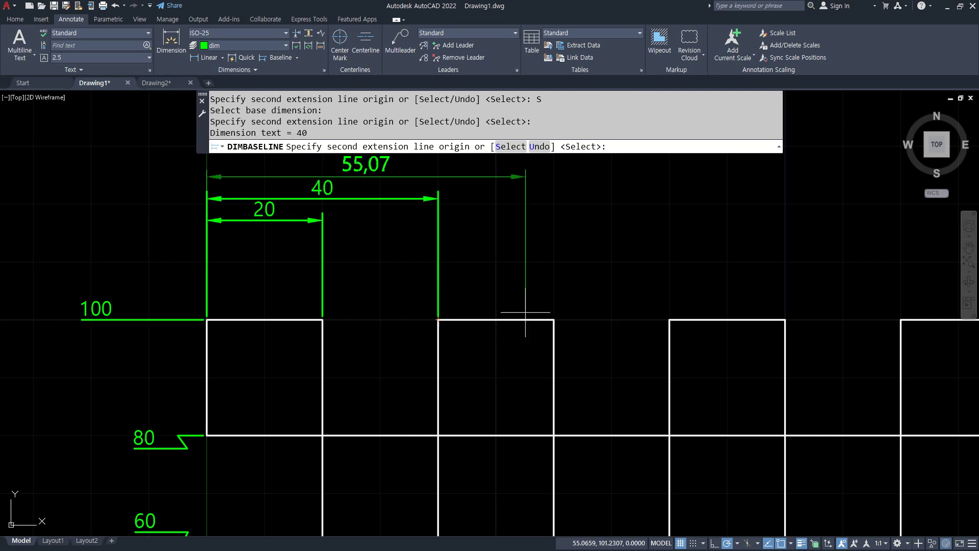
click(669, 319)
key(Escape)
middle_drag(534, 284, 512, 329)
key(Escape)
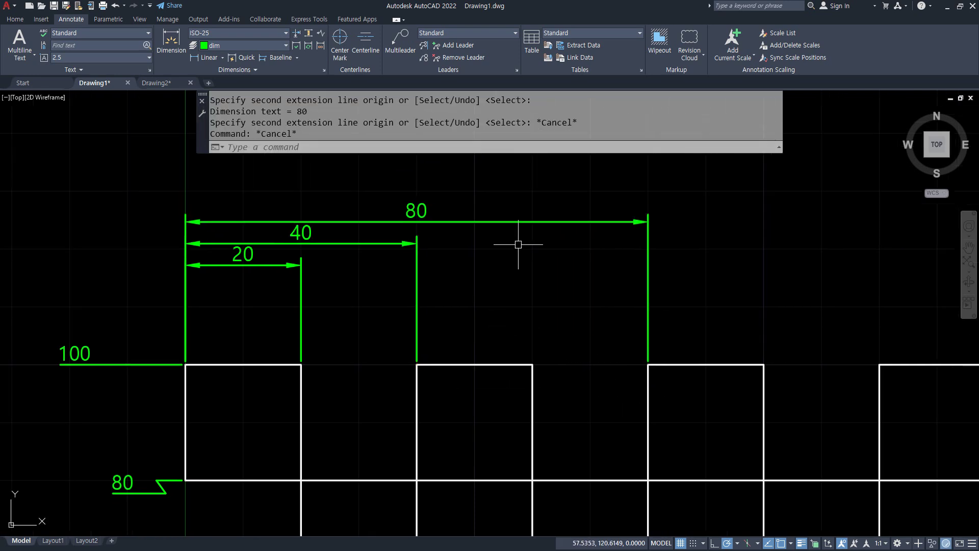
- Erase the topmost baseline dimension, and add baseline dimensions from the first square's left edge to the upper-left corners of the third and fourth top squares
click(510, 221)
key(Delete)
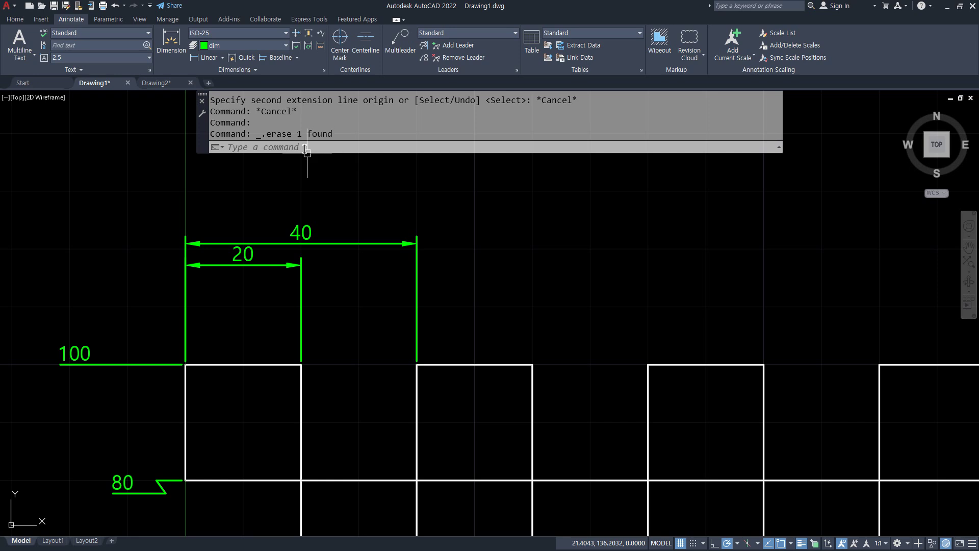
click(279, 57)
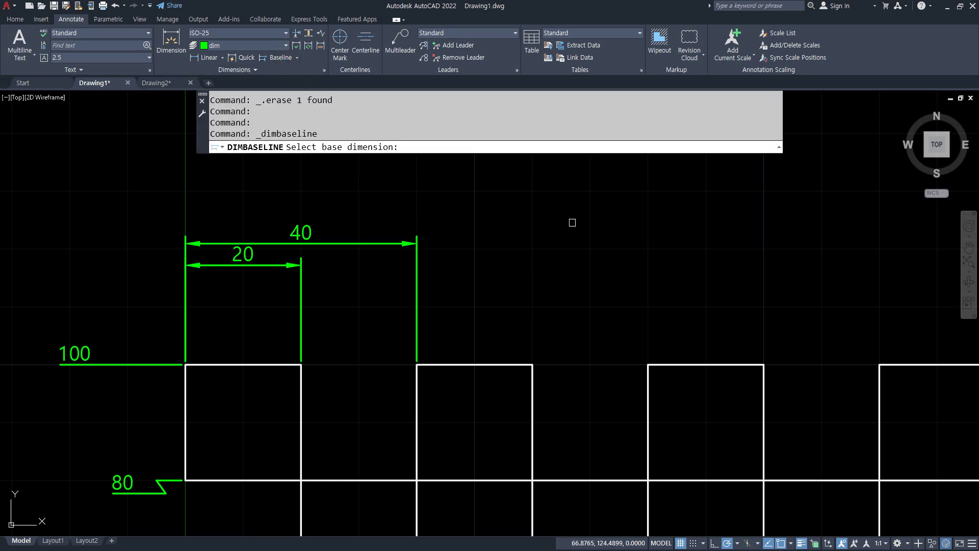
click(186, 332)
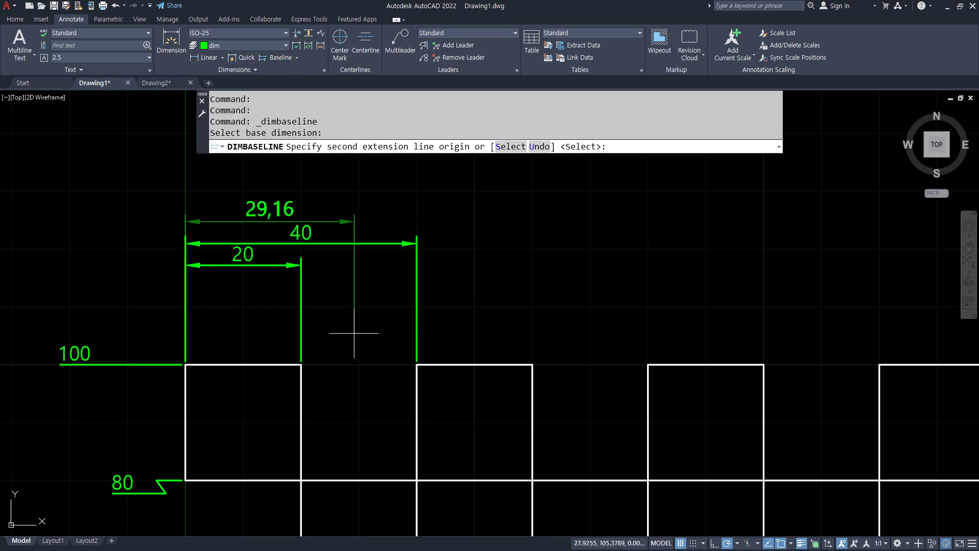
click(647, 365)
click(879, 364)
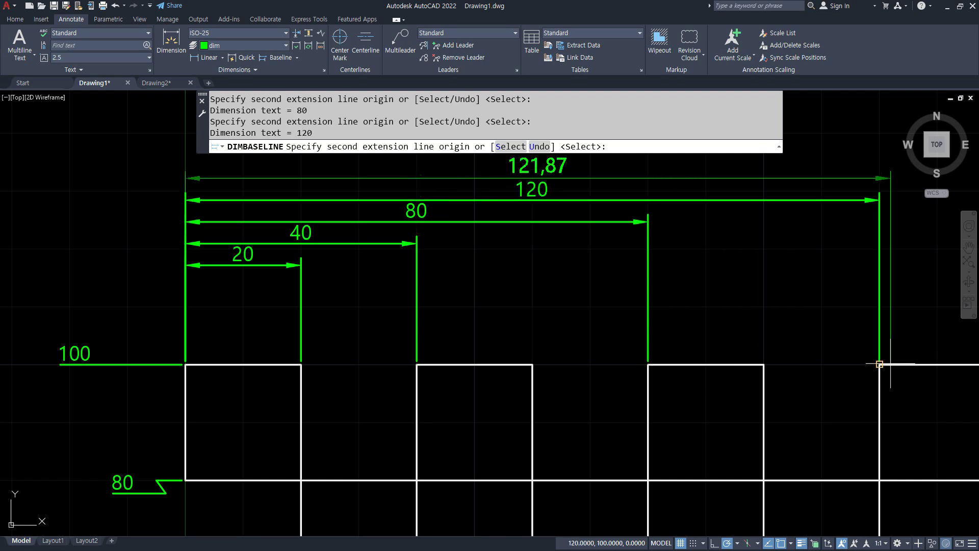
key(Return)
key(Escape)
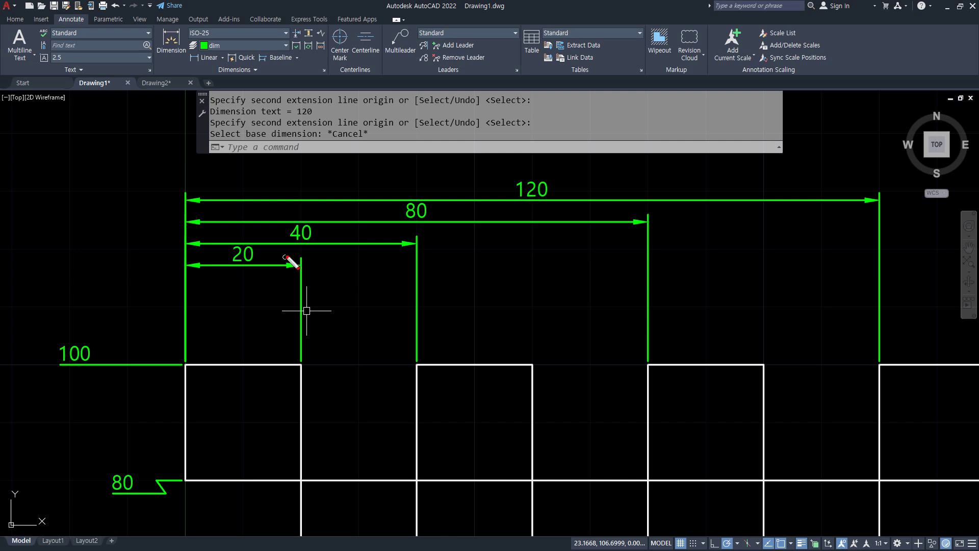
drag(291, 244, 296, 259)
drag(338, 225, 343, 240)
drag(454, 198, 466, 220)
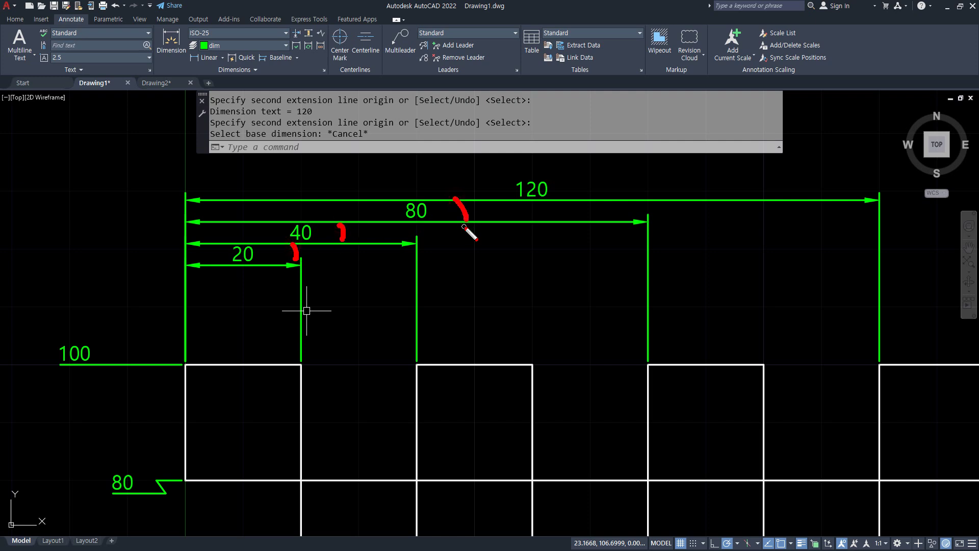
key(Escape)
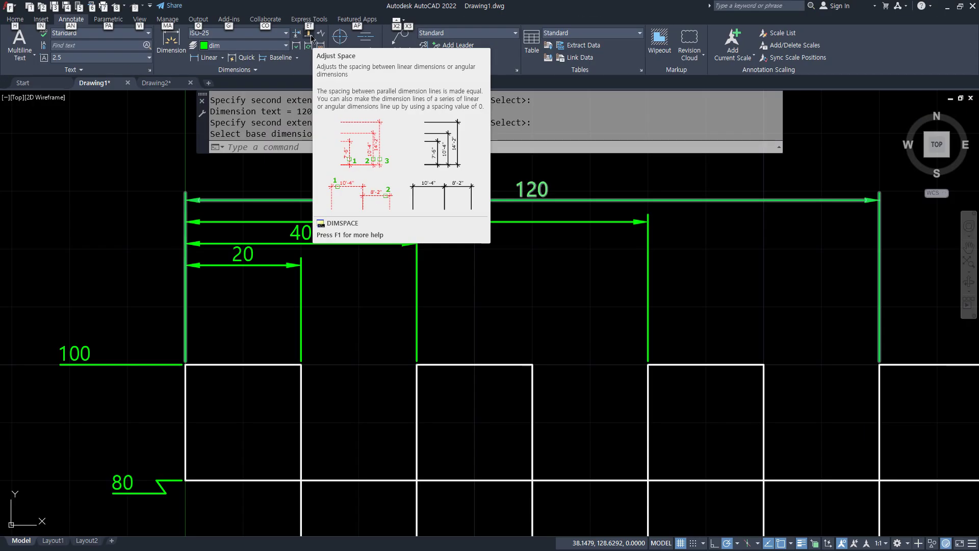
- Use Adjust Space to set 6 units between the dimensions above the figure, with the first square's dimension as the base
click(308, 68)
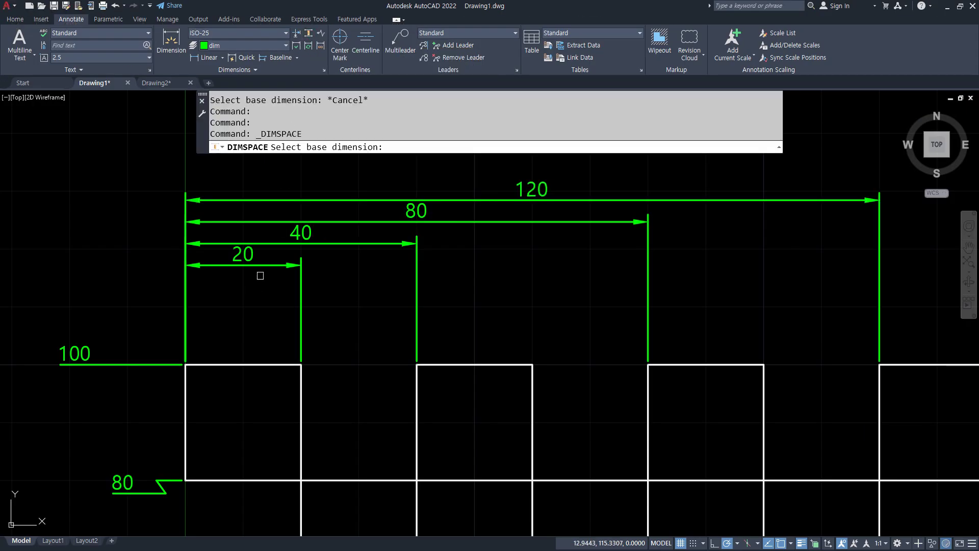
click(264, 265)
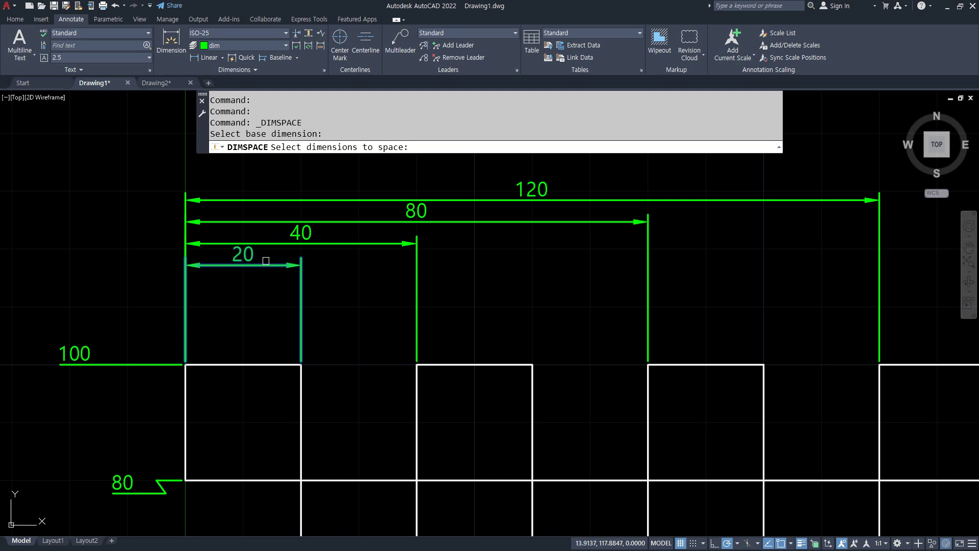
click(392, 280)
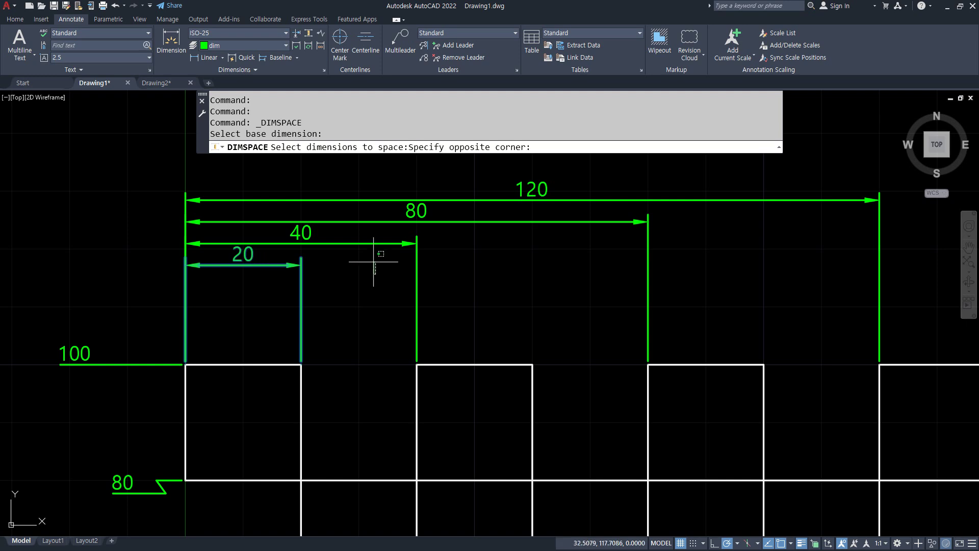
click(336, 184)
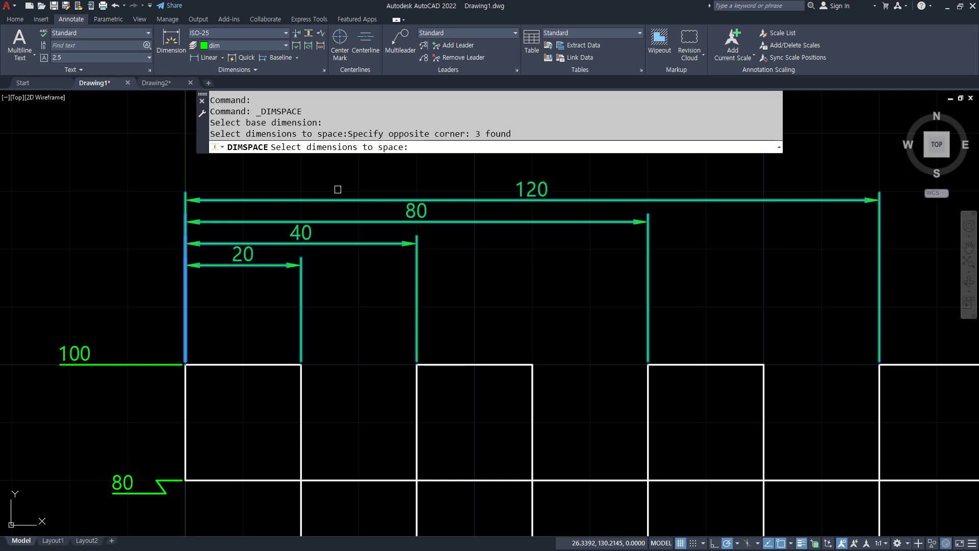
drag(310, 309, 335, 306)
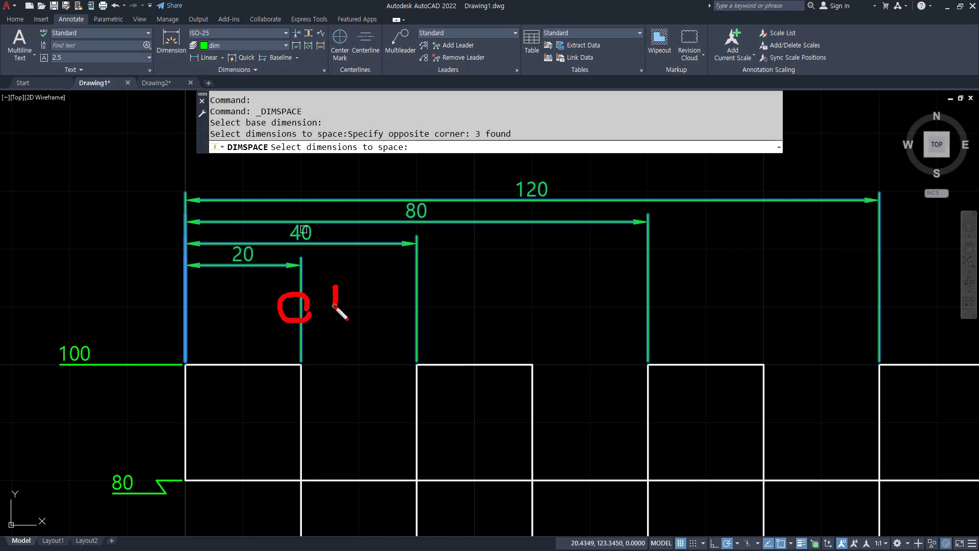
mouse_move(394, 265)
mouse_down()
mouse_move(391, 187)
mouse_move(398, 253)
mouse_up()
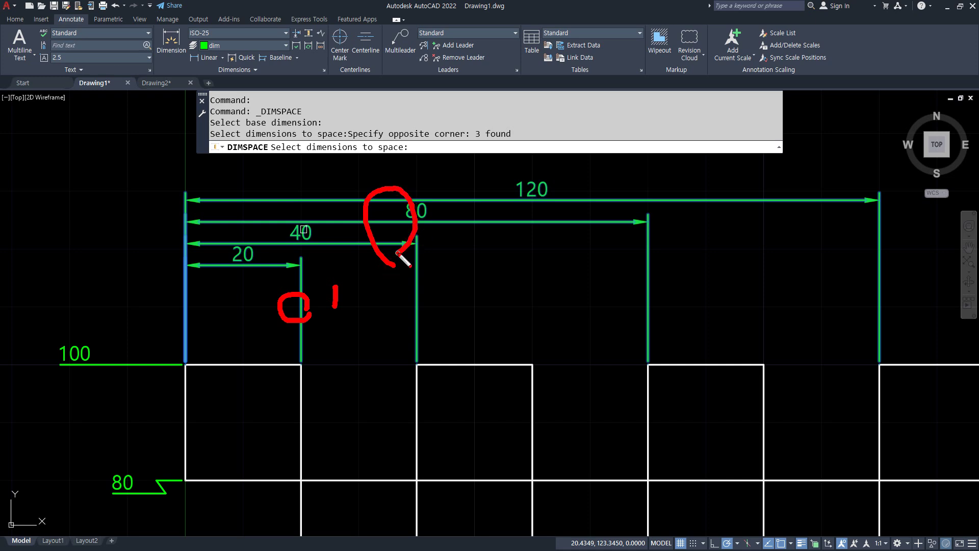
key(Escape)
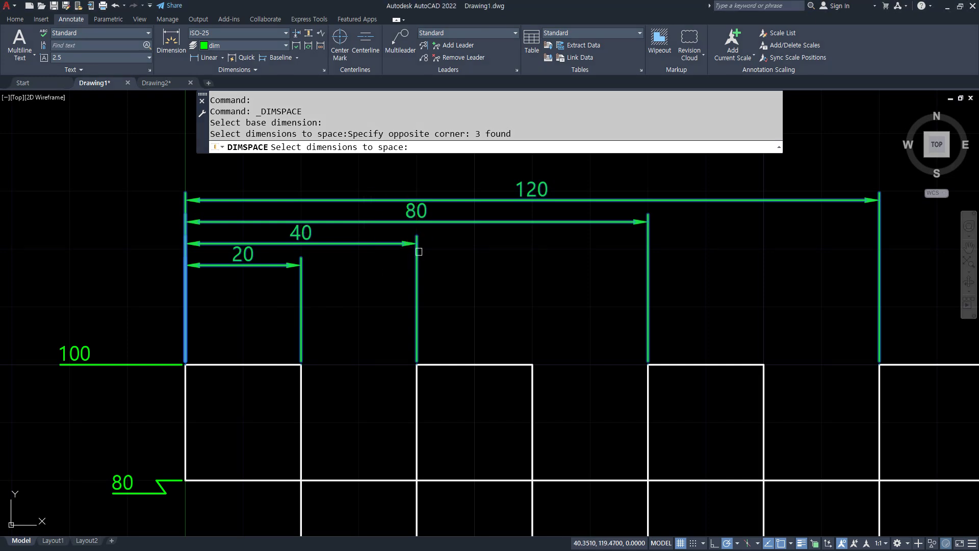
key(Return)
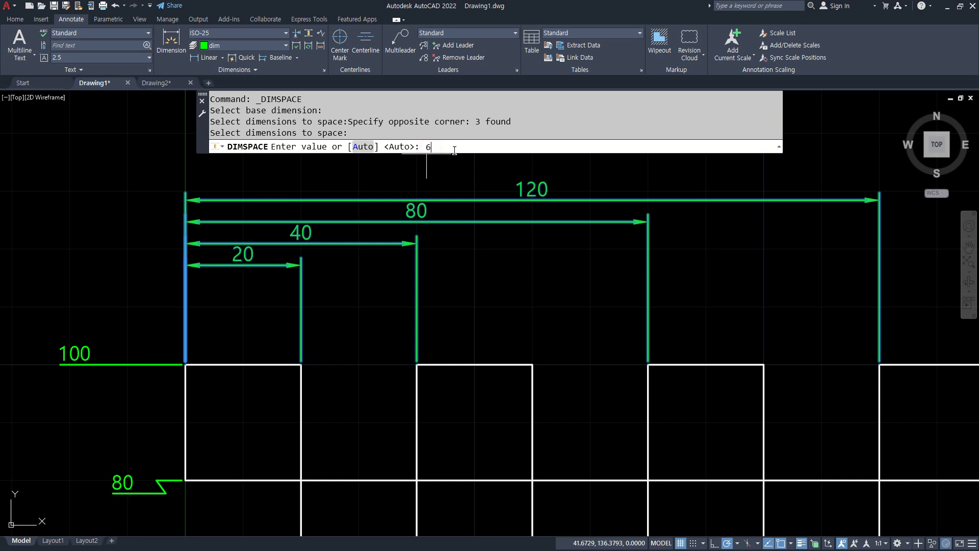
key(Return)
- Respace the upper baseline dimensions 10 units apart, using the first square's dimension as the base
middle_drag(438, 316, 427, 379)
key(Return)
click(266, 337)
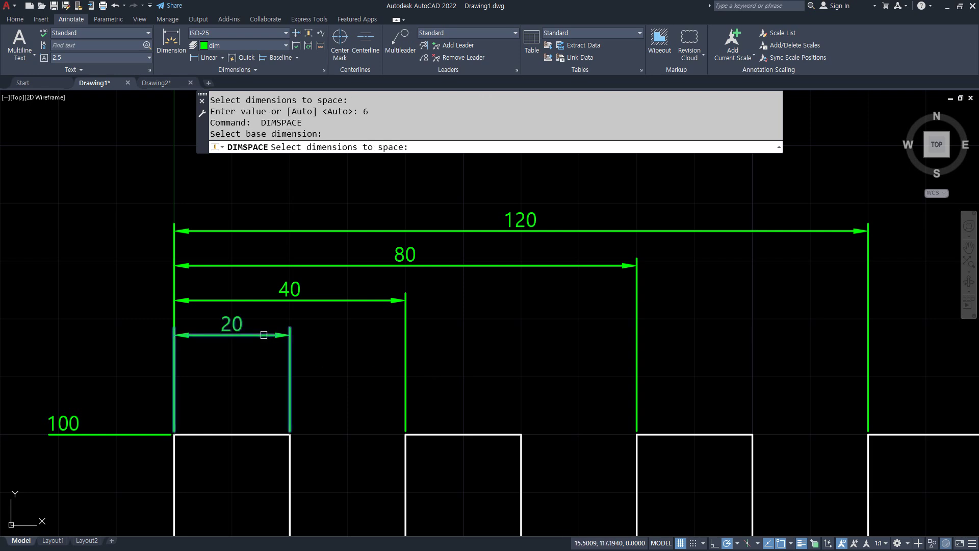
click(368, 337)
click(316, 181)
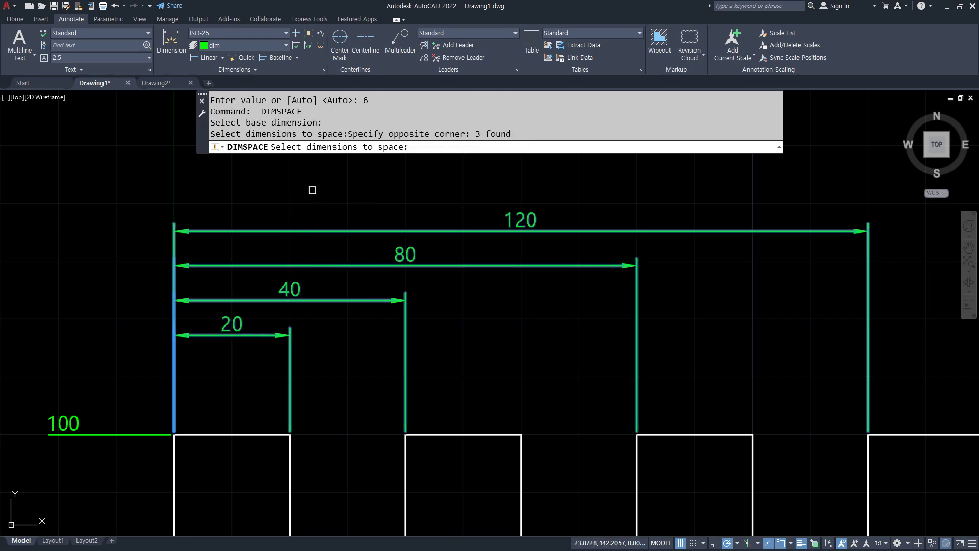
key(Return)
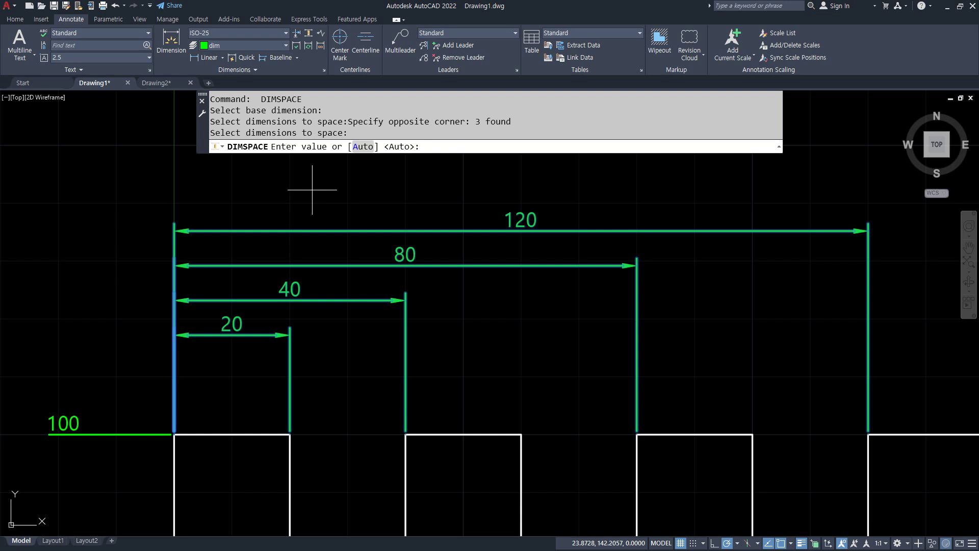
text(10)
key(Return)
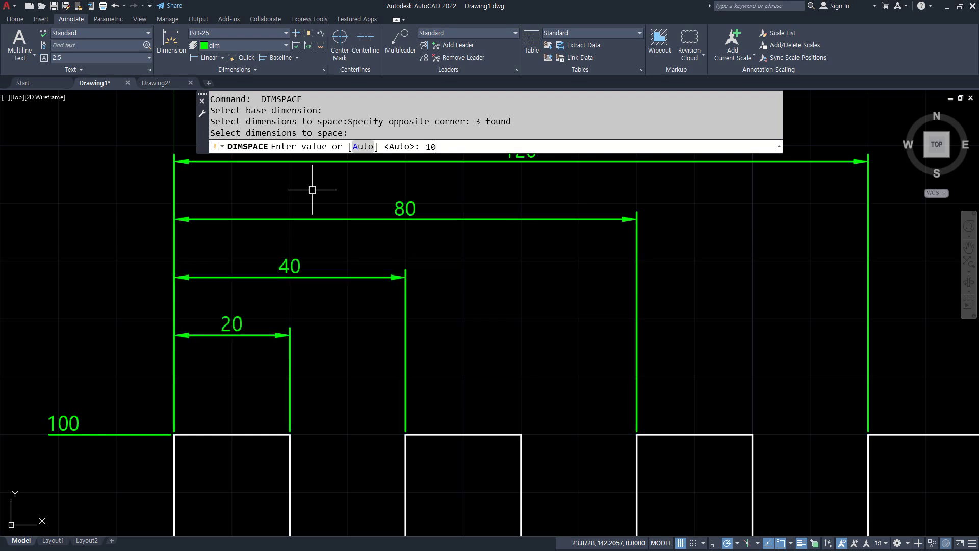
- Respace the three upper baseline dimensions at 5 units from the first square's dimension
middle_drag(312, 190, 297, 271)
key(Return)
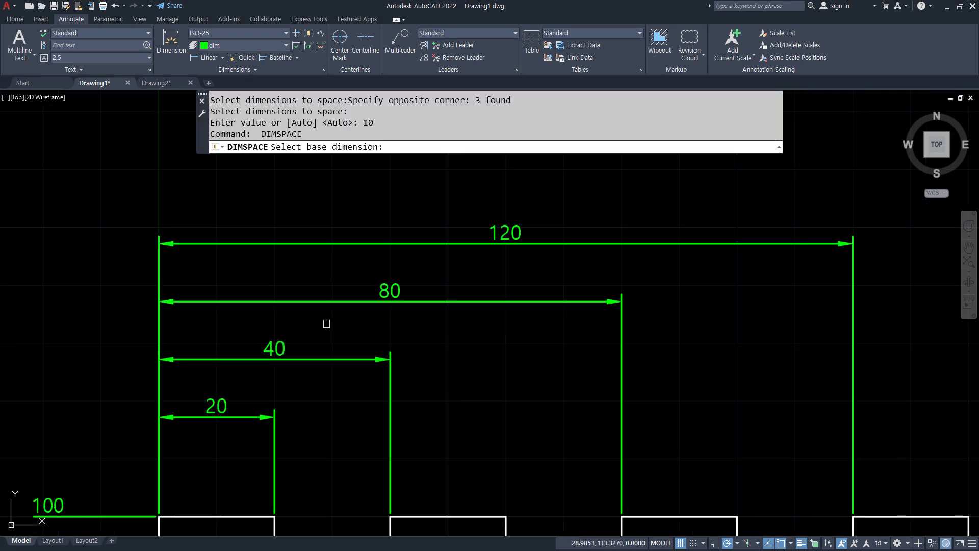
click(243, 414)
click(294, 247)
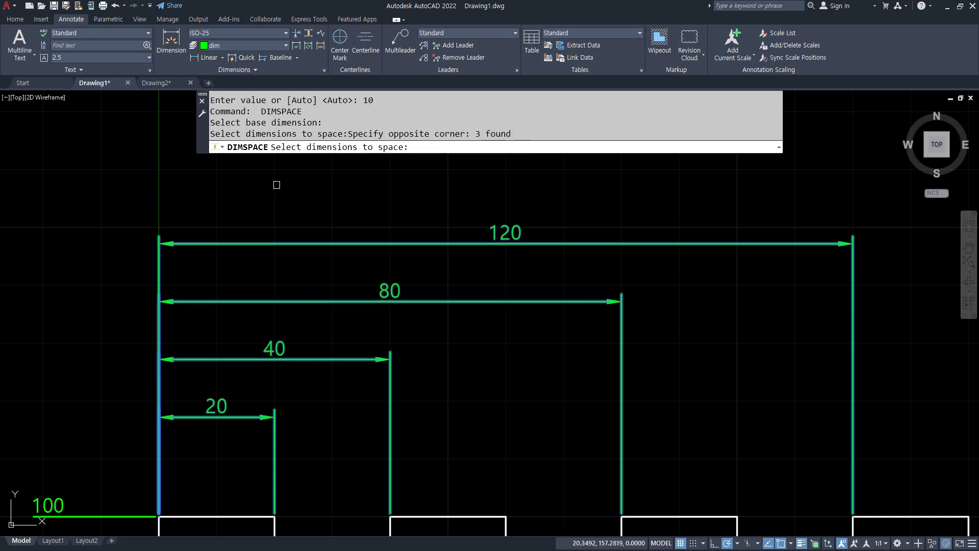
key(Return)
text(5)
key(Return)
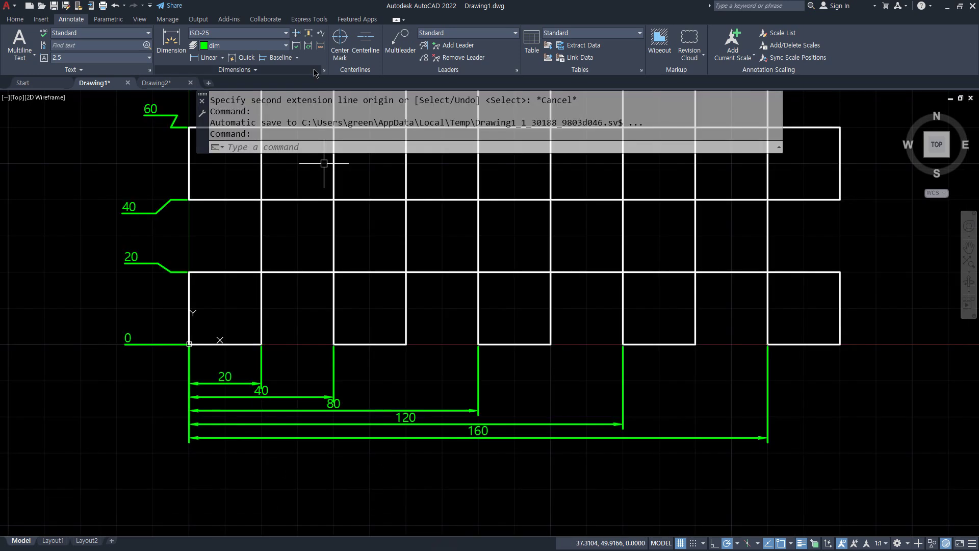
- Space the four baseline dimensions below the figure 6 units apart from the first square's dimension, and undo the spacing
click(308, 33)
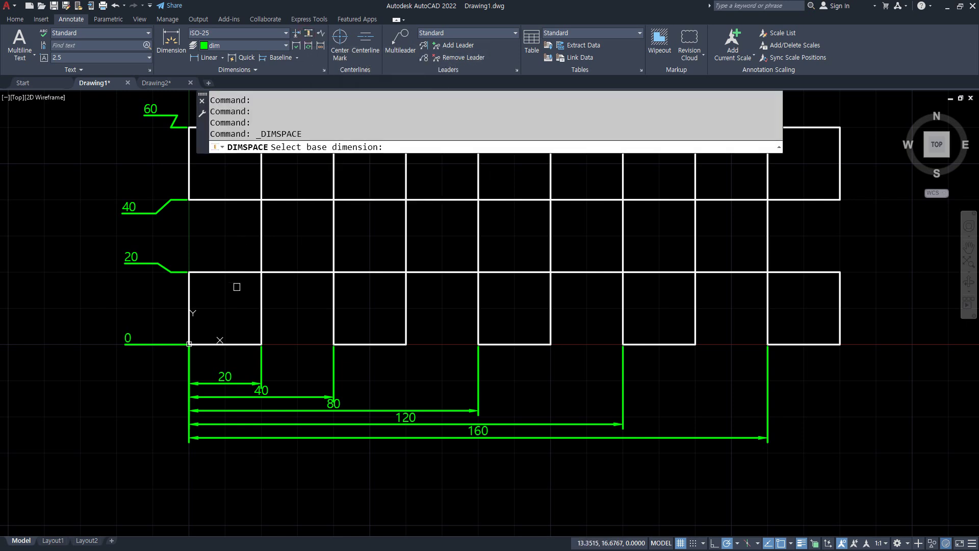
click(222, 382)
click(335, 454)
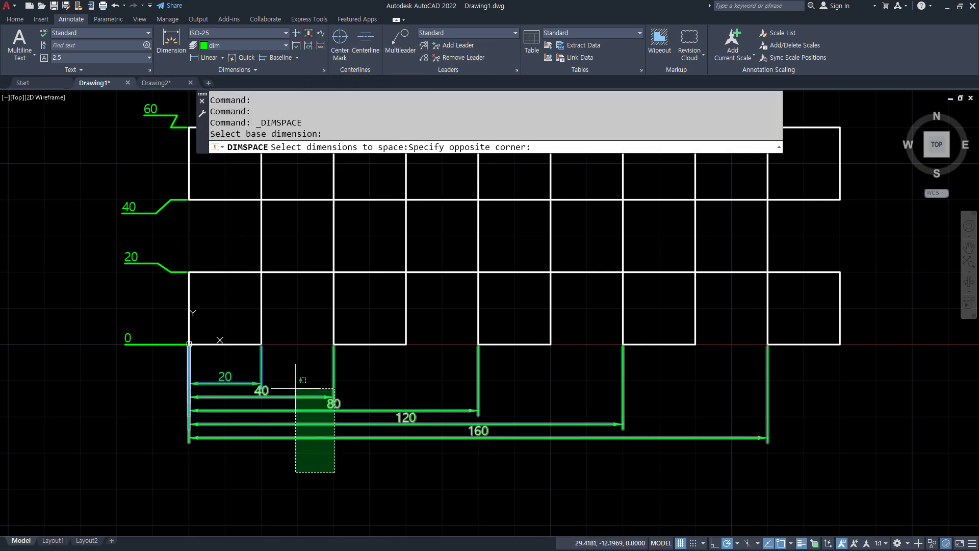
click(295, 388)
key(Return)
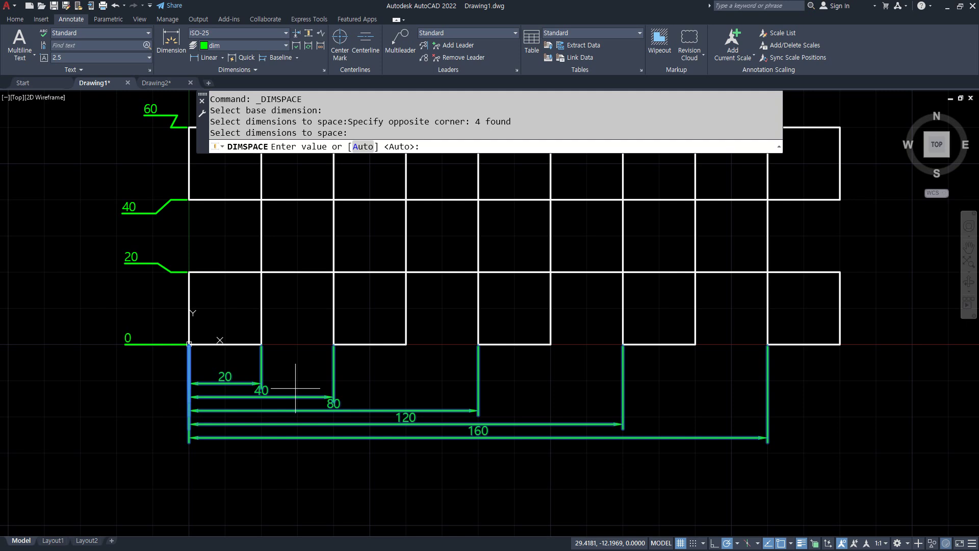
key(Return)
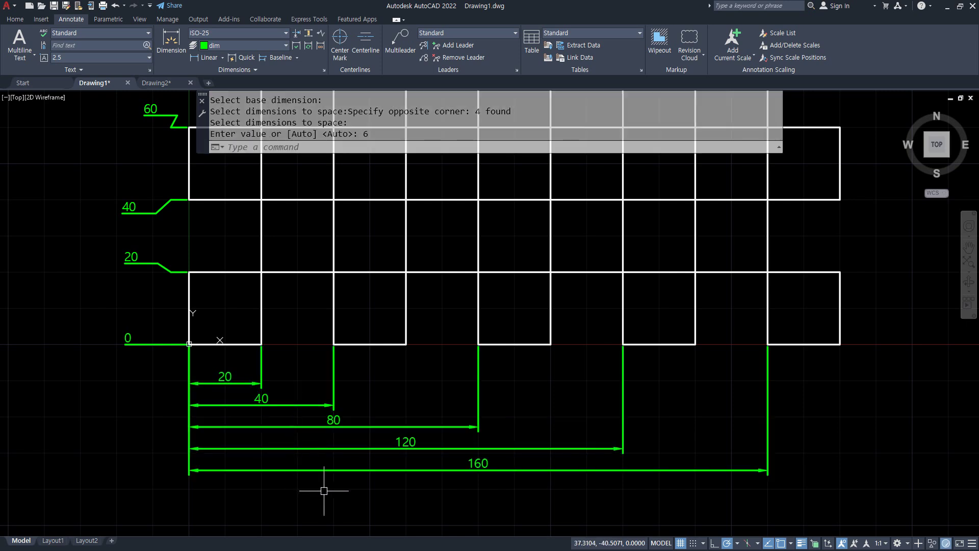
key(ctrl+z)
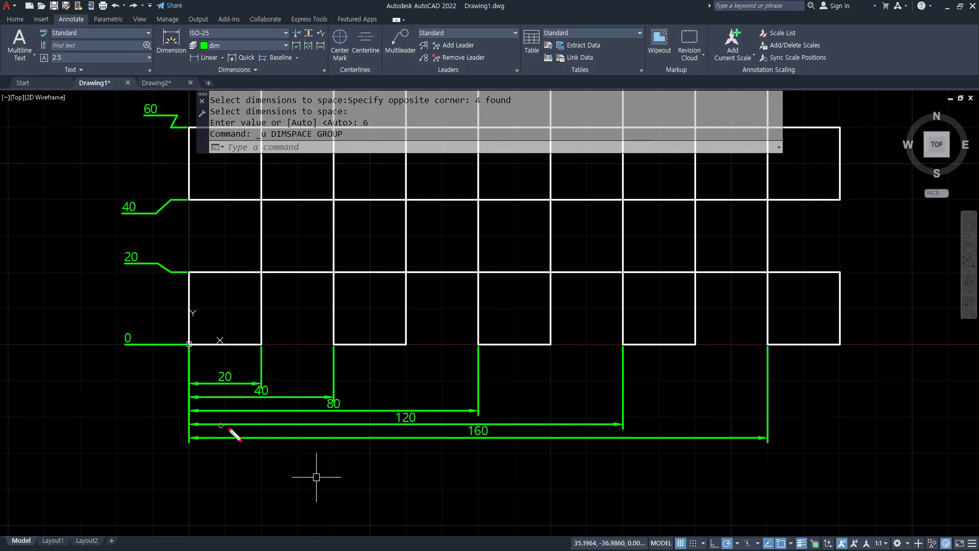
scroll(242, 434, up, 2)
key(ctrl+2)
mouse_move(231, 355)
mouse_down()
mouse_move(238, 380)
mouse_move(223, 401)
mouse_up()
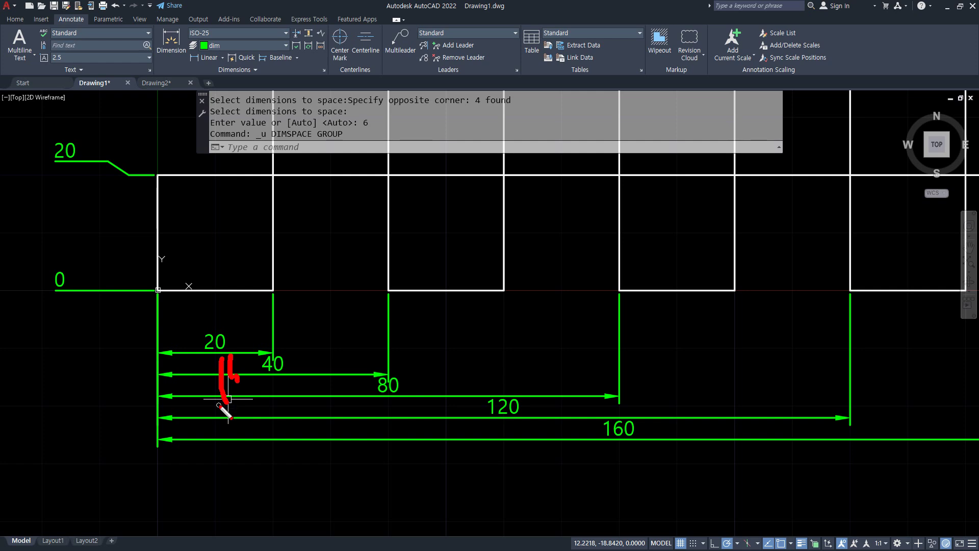
key(Escape)
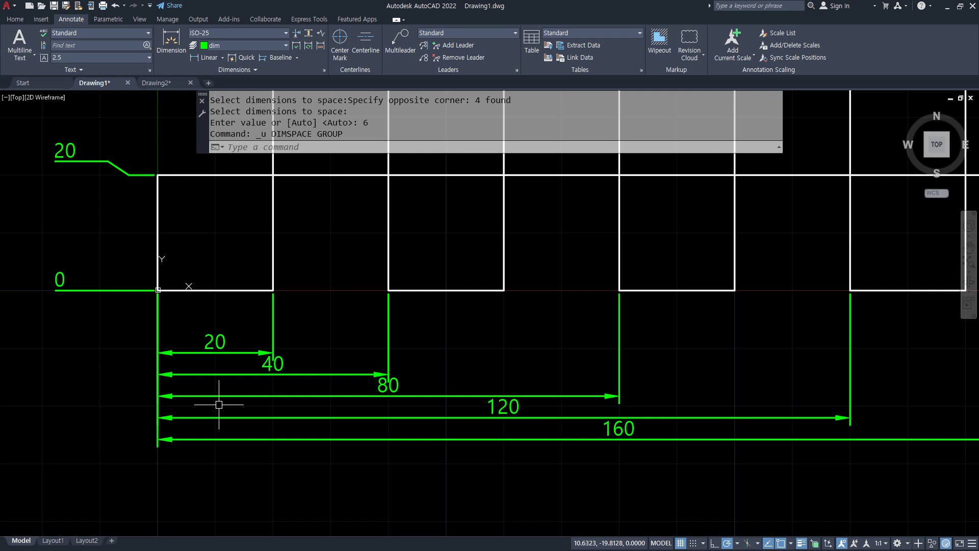
- Erase the four baseline dimensions below the first bottom square's linear dimension
click(282, 469)
click(212, 368)
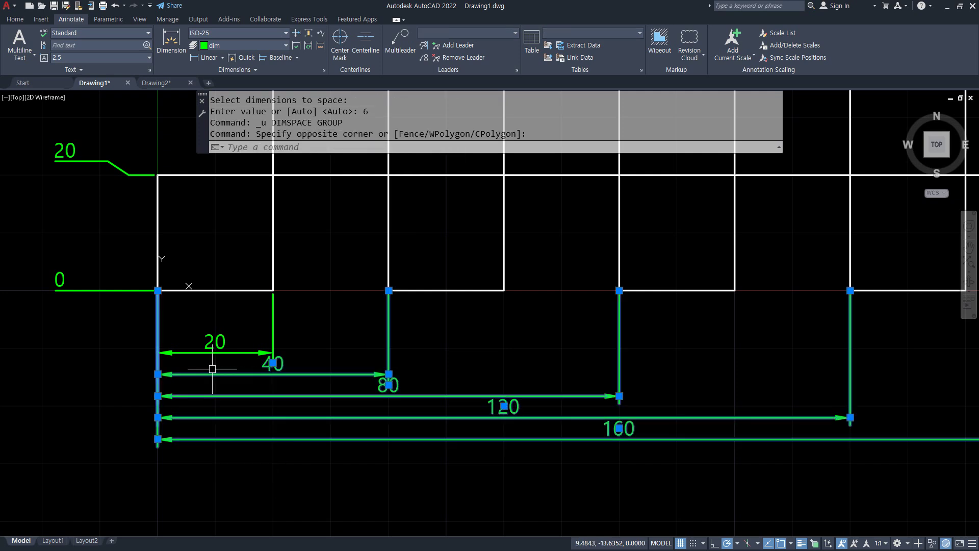
key(Delete)
- Set the baseline spacing of the ISO-25 dimension style to 7 and close the Dimension Style Manager
text(d)
key(Return)
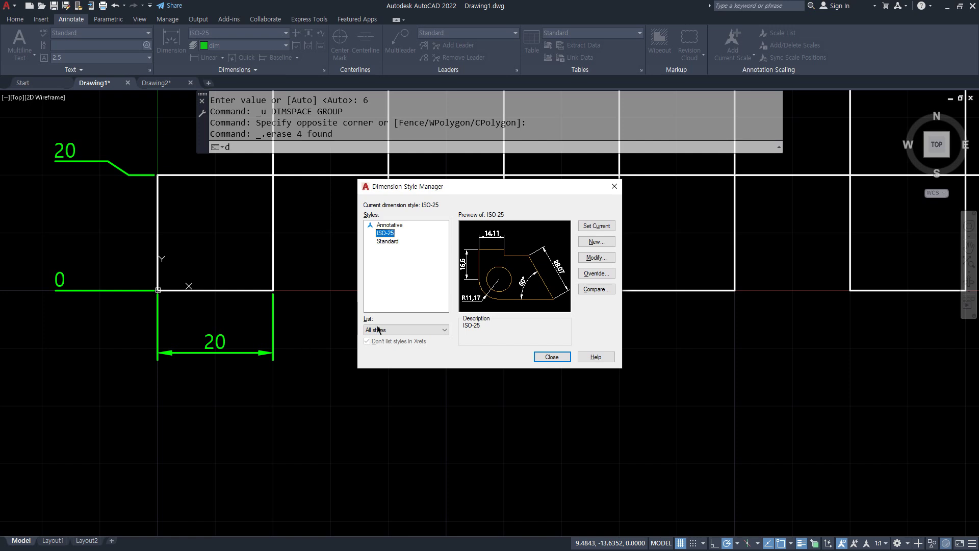
click(607, 258)
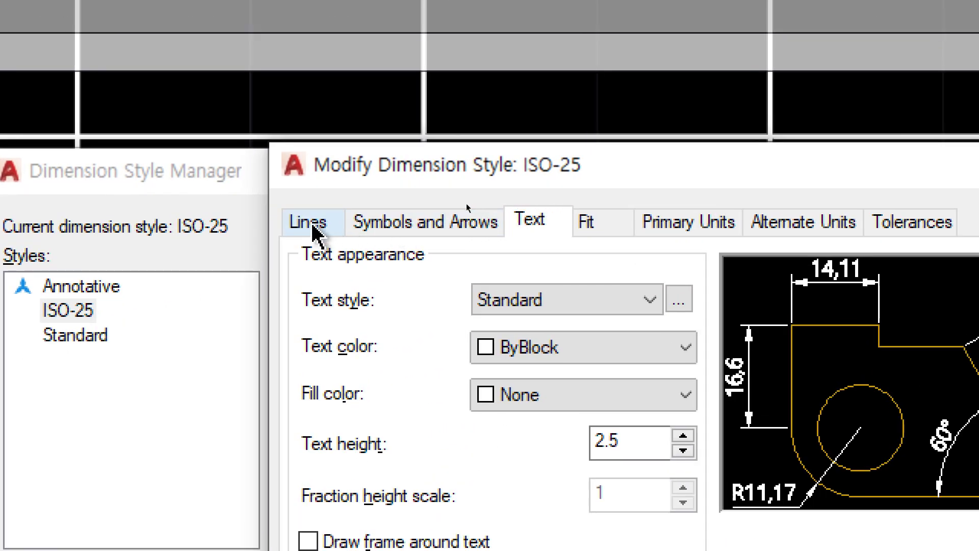
click(310, 222)
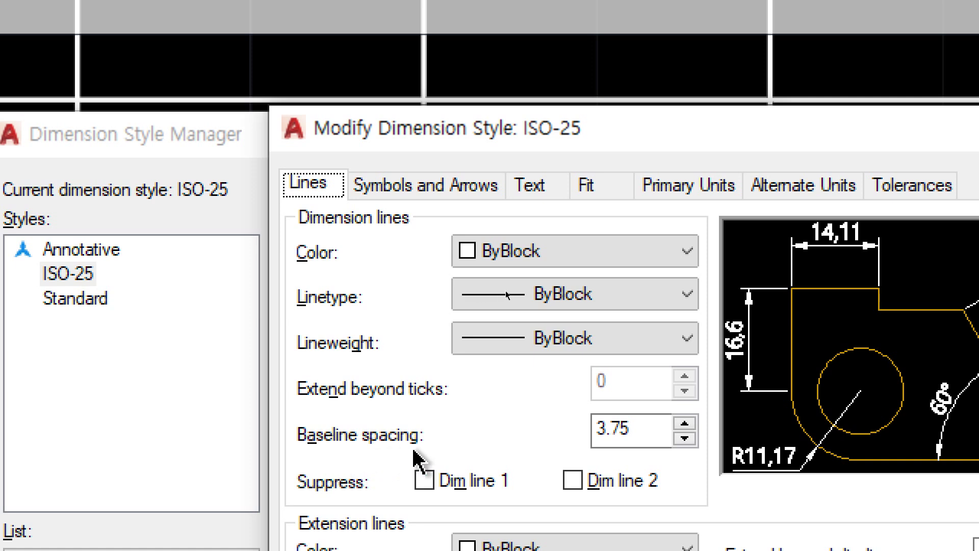
click(637, 437)
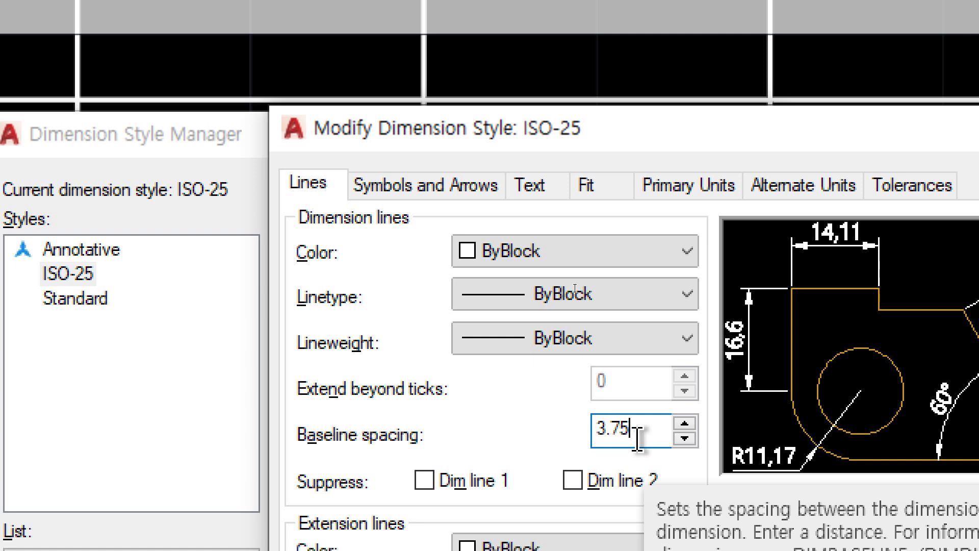
double_click(637, 438)
text(7)
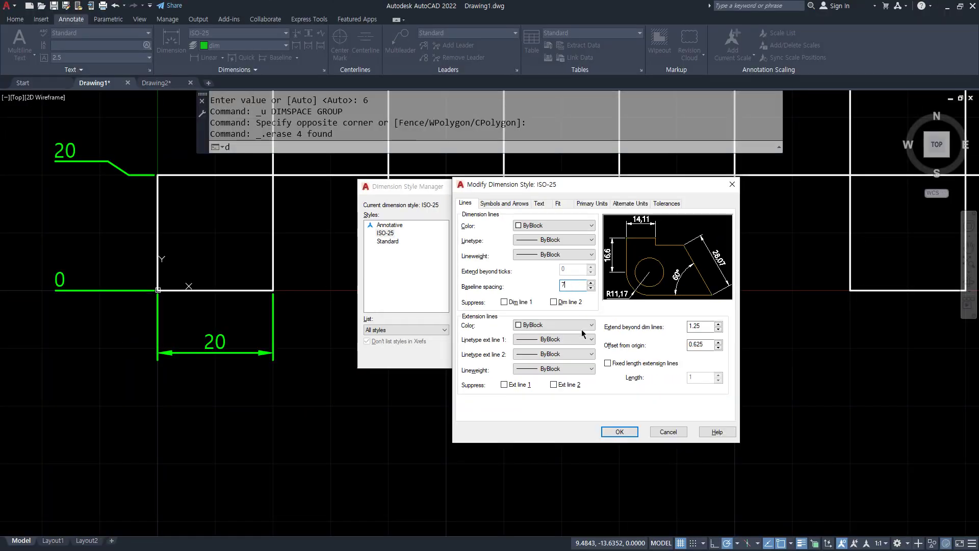
click(619, 431)
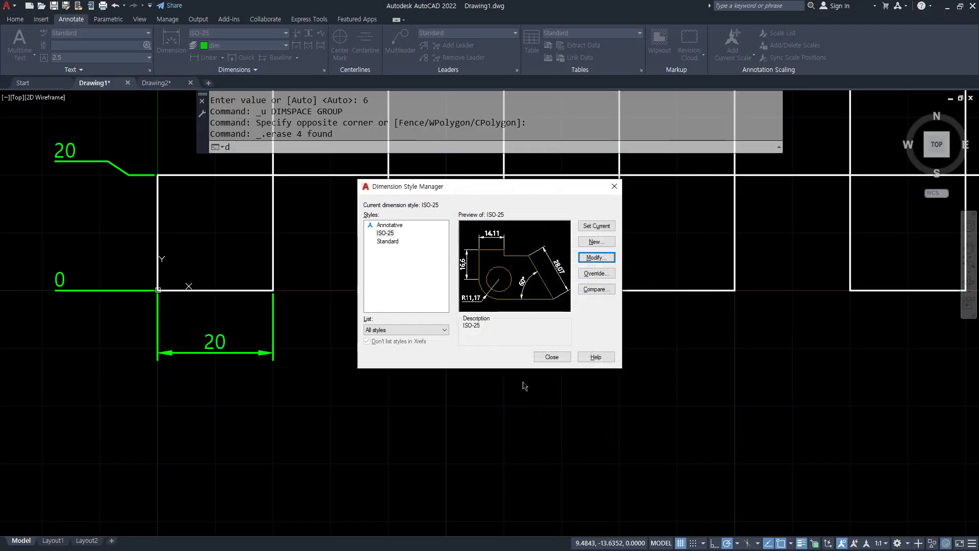
click(555, 356)
- Add baseline dimensions from the first bottom square's left edge to the lower-left corners of the second, third and fourth squares
click(206, 57)
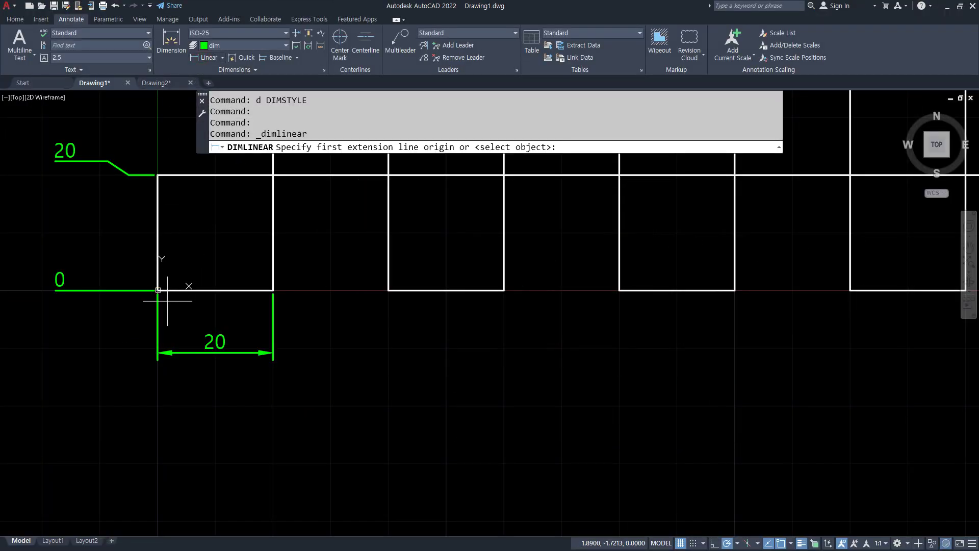
click(278, 57)
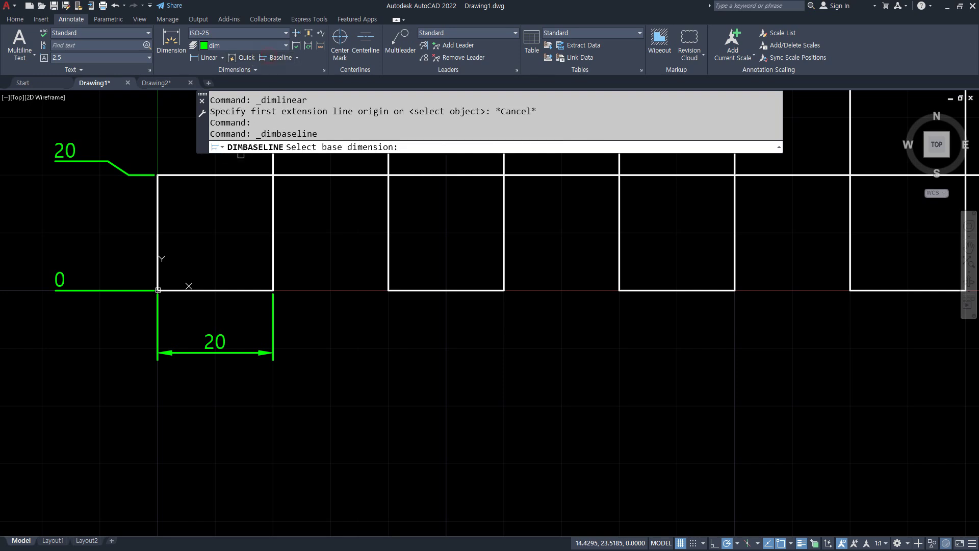
click(159, 325)
click(389, 290)
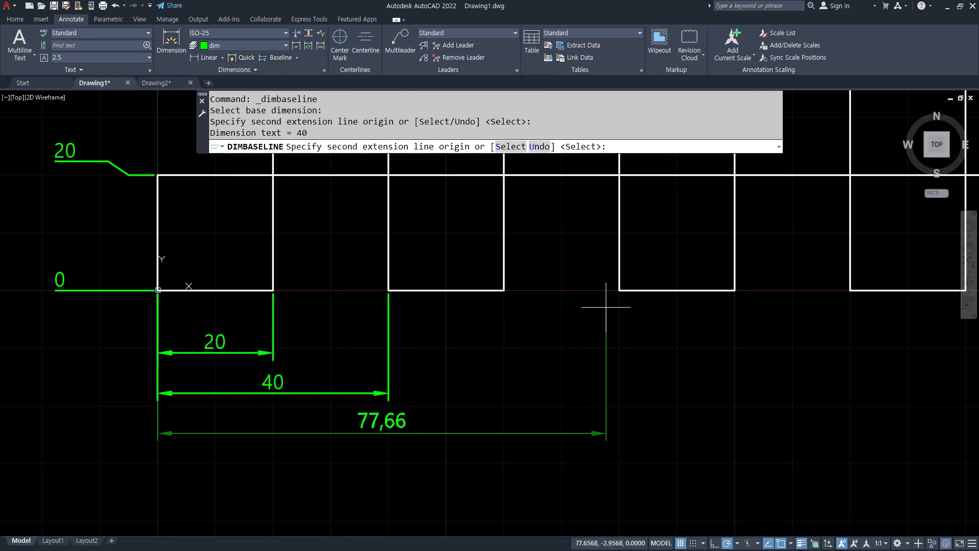
click(619, 290)
click(850, 290)
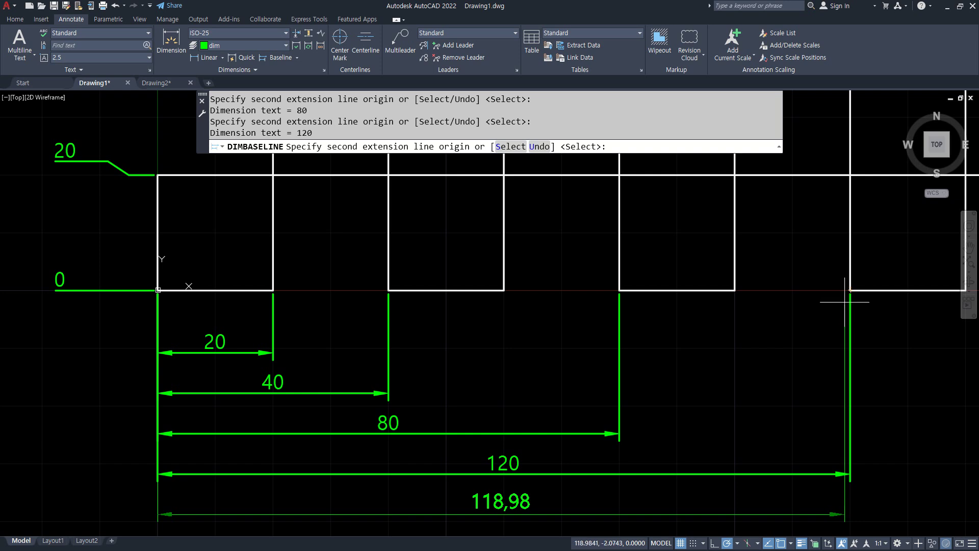
key(Escape)
middle_drag(476, 323, 453, 301)
mouse_move(396, 367)
mouse_down()
mouse_move(398, 403)
mouse_move(445, 446)
mouse_move(437, 461)
mouse_up()
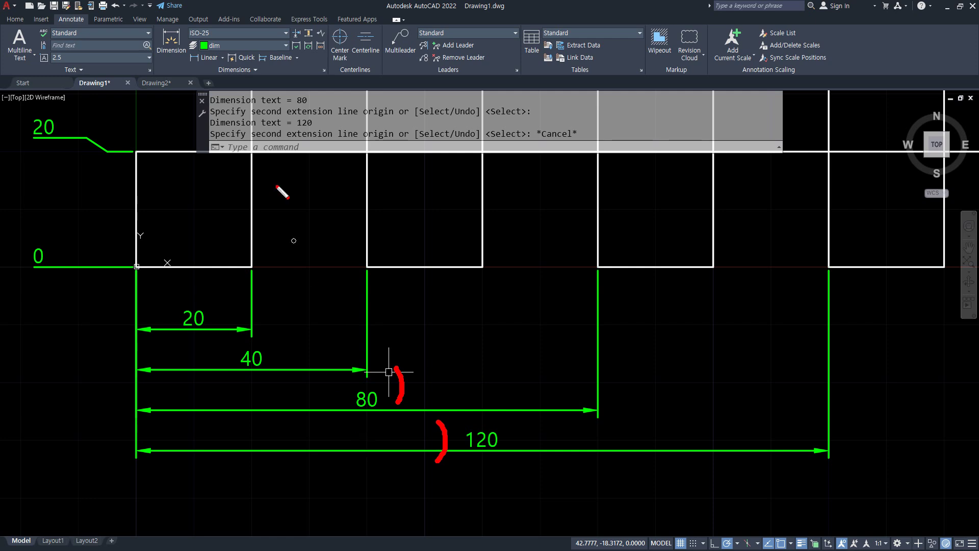
drag(306, 37, 318, 41)
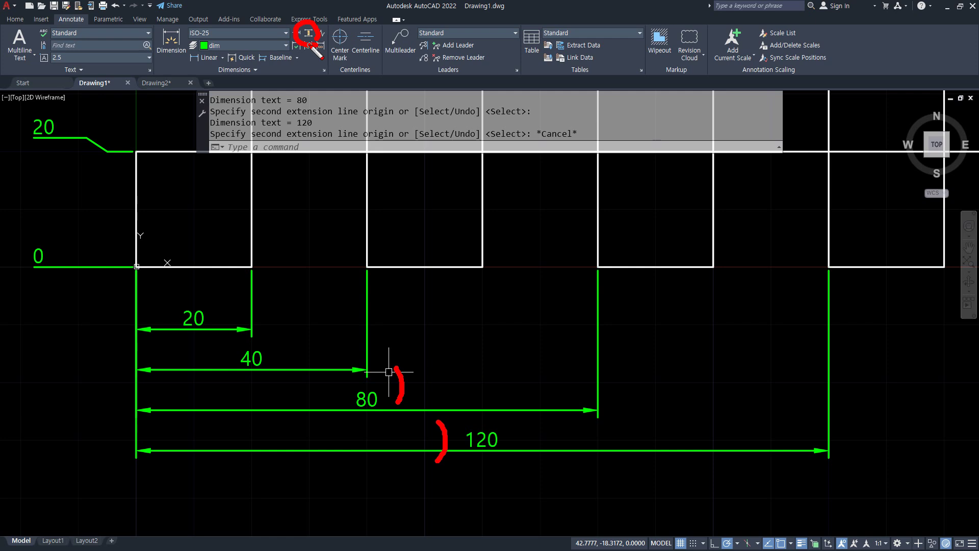
key(Escape)
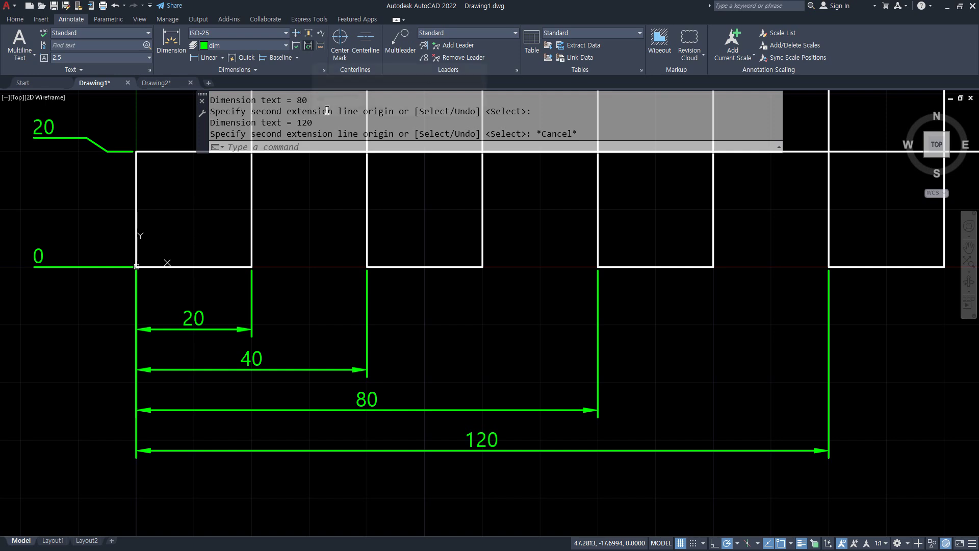
middle_drag(345, 188, 294, 155)
click(197, 60)
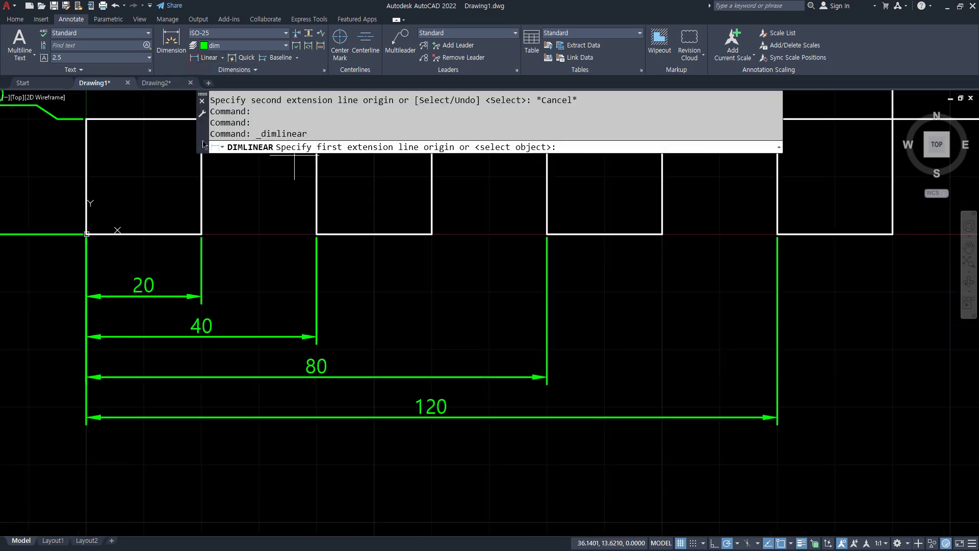
click(202, 234)
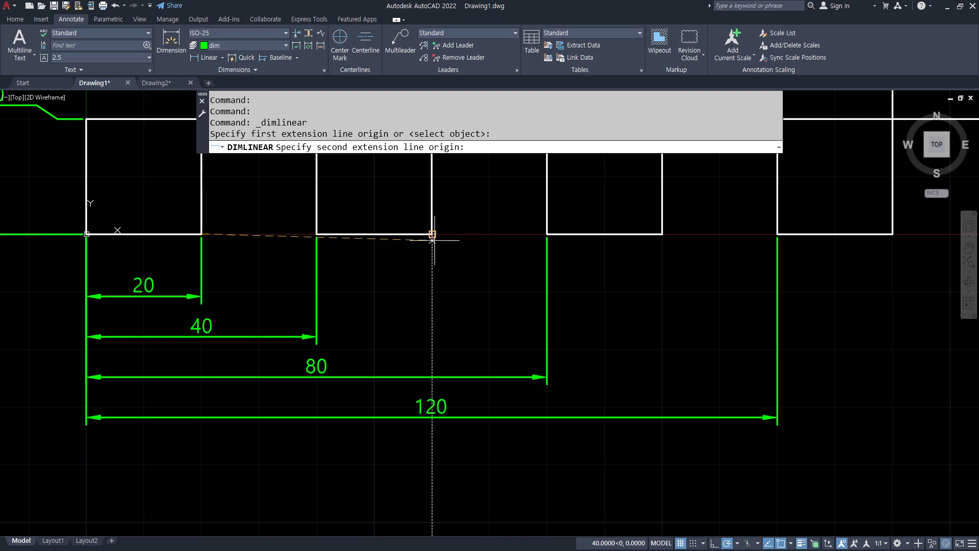
key(Escape)
- Add a linear dimension from the third square's lower-right corner to the second square's lower-left corner, in line with the 40 dimension
key(Return)
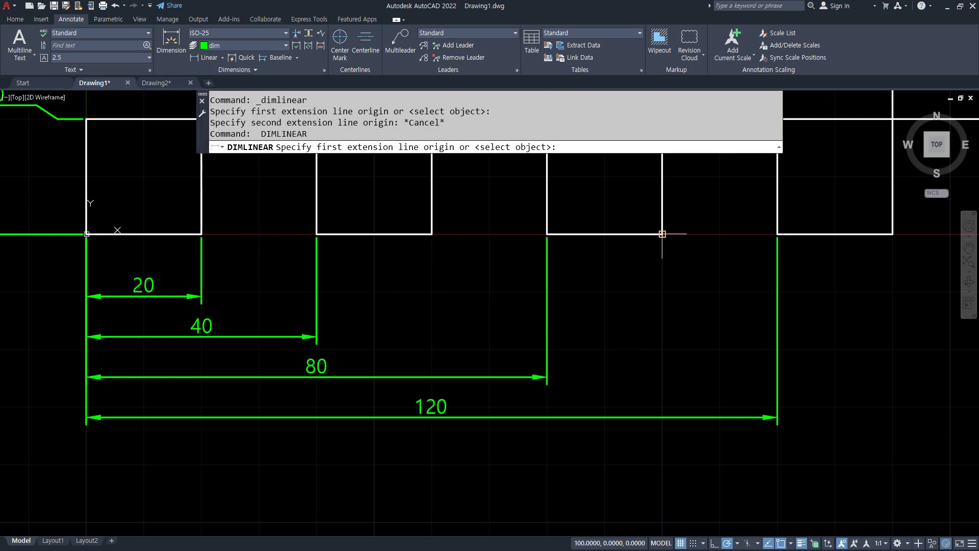
click(662, 234)
click(317, 234)
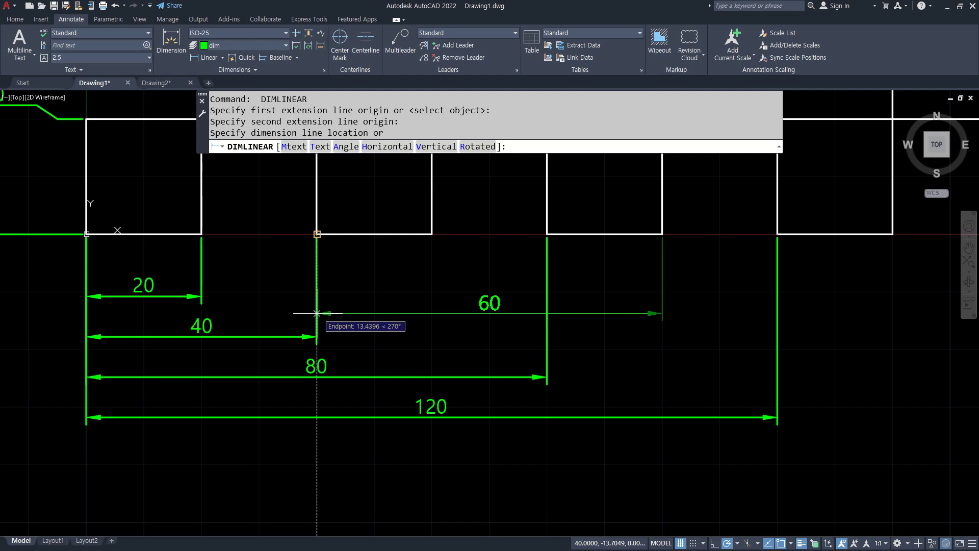
click(317, 337)
mouse_move(555, 353)
mouse_down()
mouse_move(525, 329)
mouse_move(551, 358)
mouse_up()
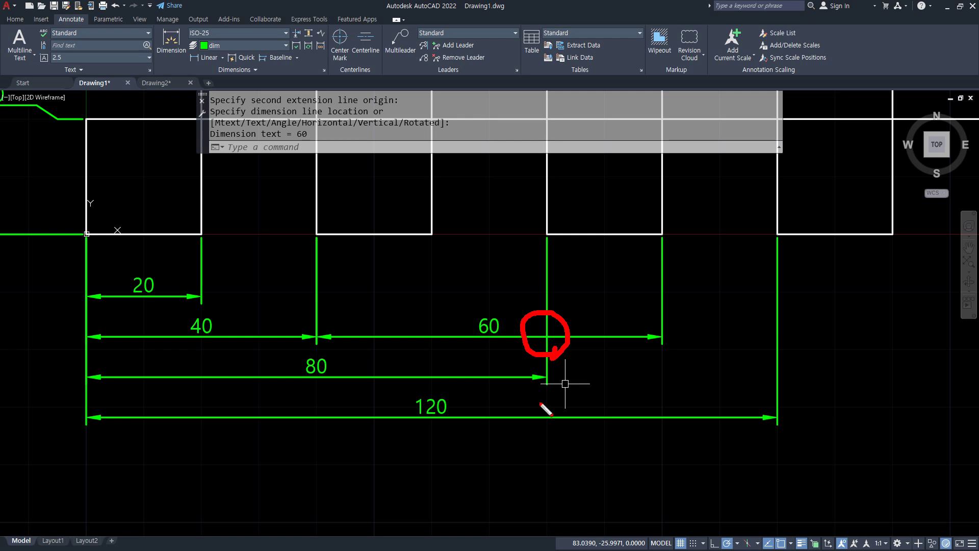
key(ctrl+z)
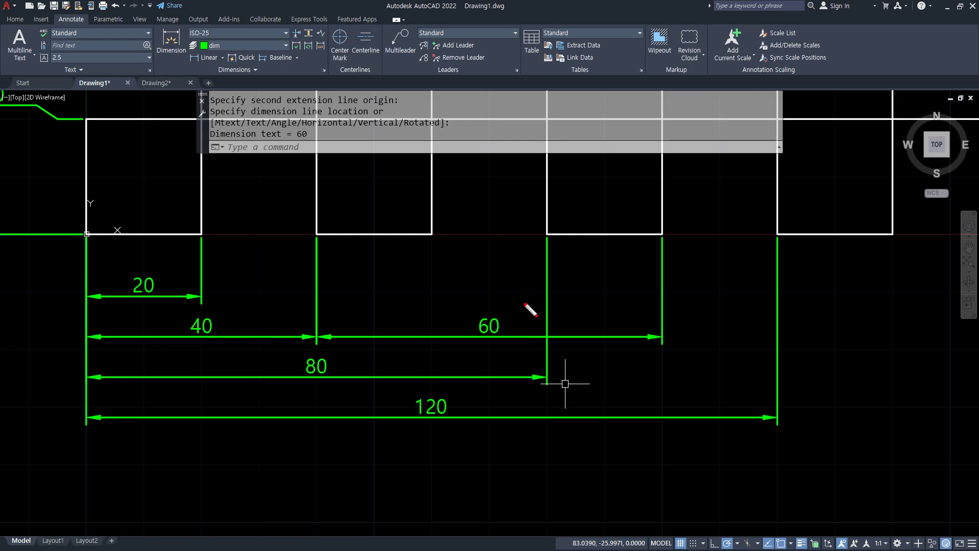
mouse_move(560, 367)
mouse_down()
mouse_move(565, 301)
mouse_move(577, 359)
mouse_up()
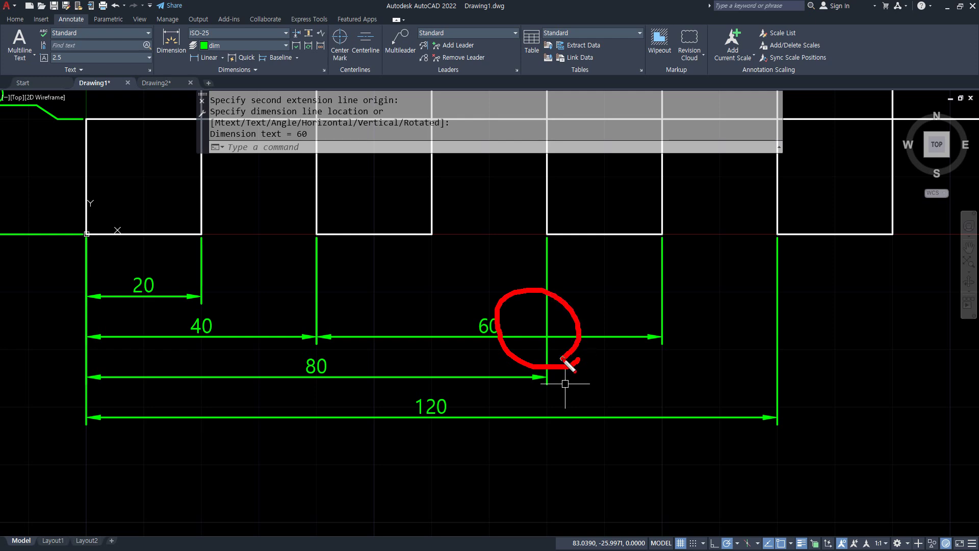
key(ctrl+z)
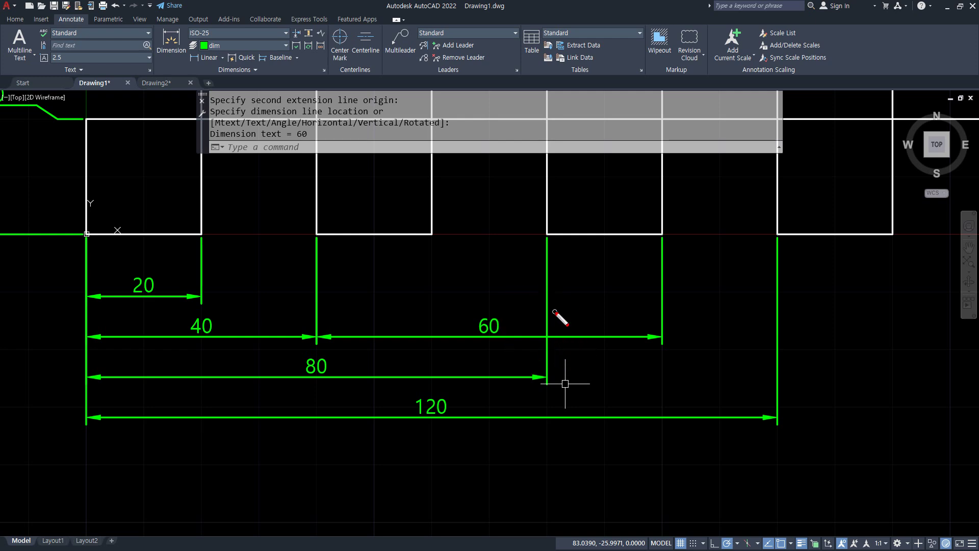
mouse_move(543, 318)
mouse_down()
mouse_move(565, 329)
mouse_move(551, 352)
mouse_move(572, 358)
mouse_up()
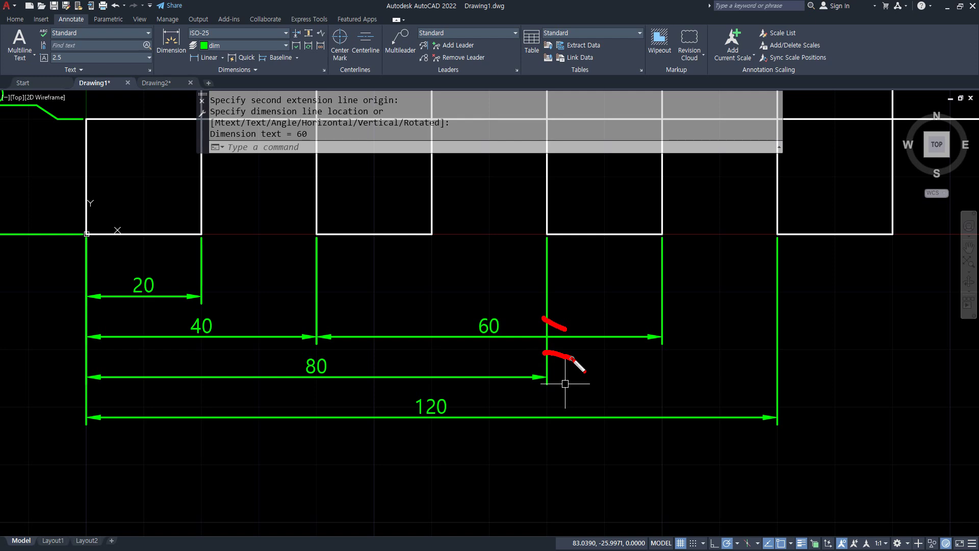
key(Escape)
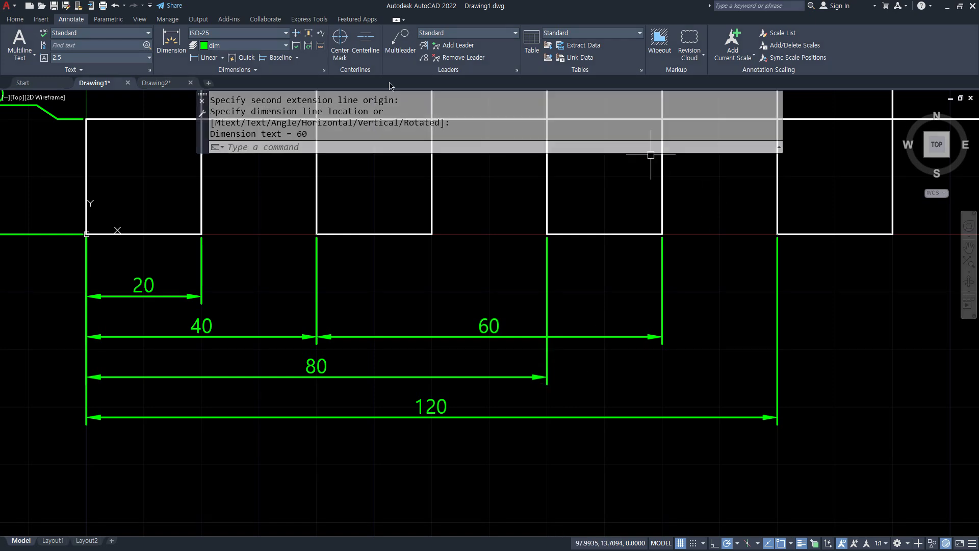
key(ctrl+1)
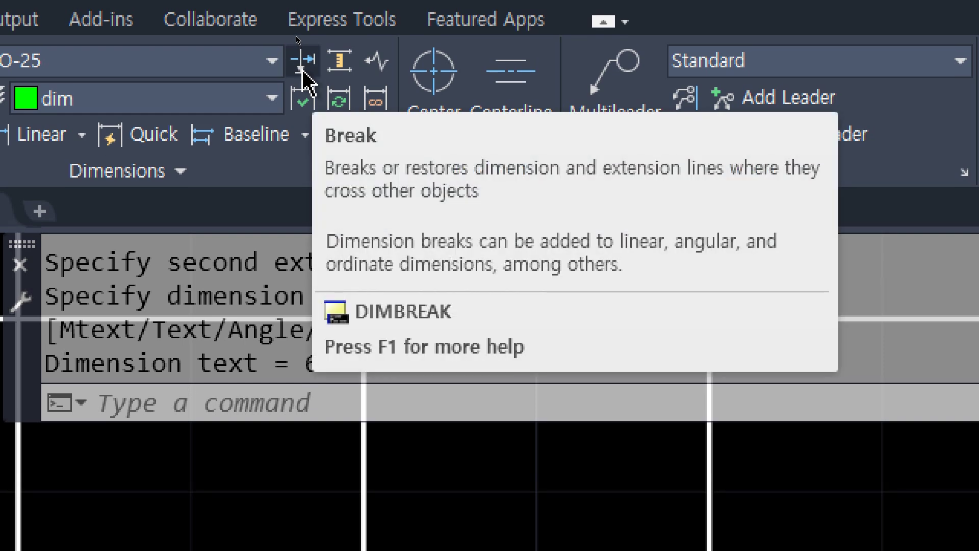
- Break the extension line of the 80 baseline dimension where it crosses the linear dimension spanning the second and third squares
click(302, 71)
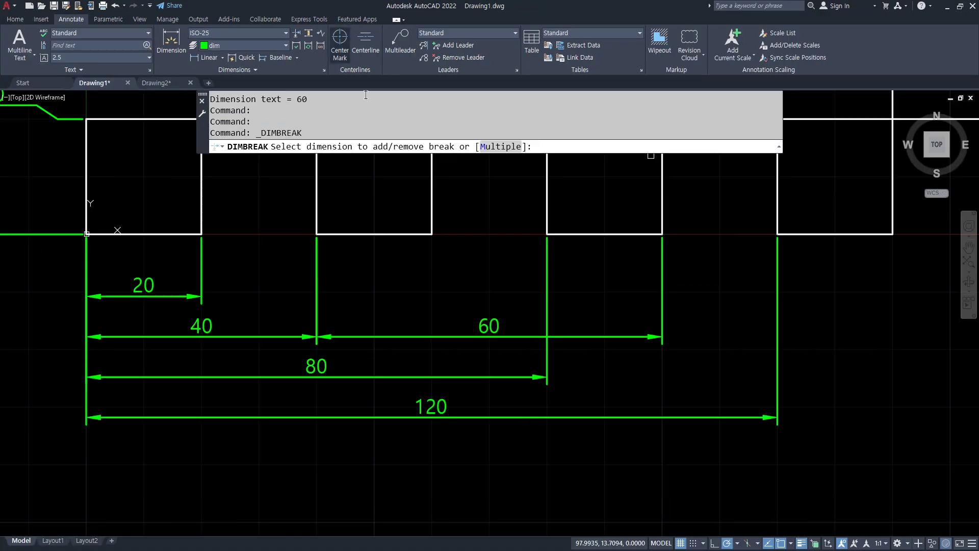
click(546, 308)
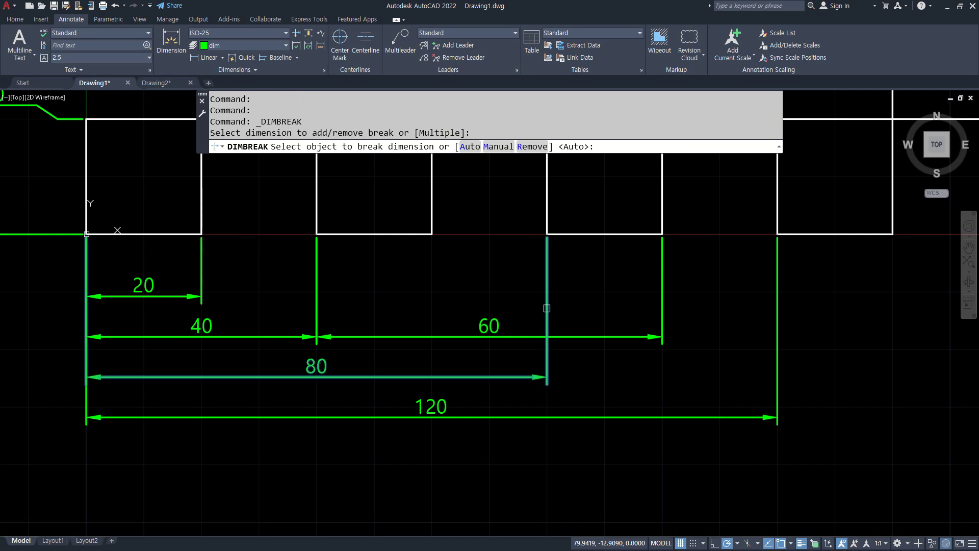
click(574, 336)
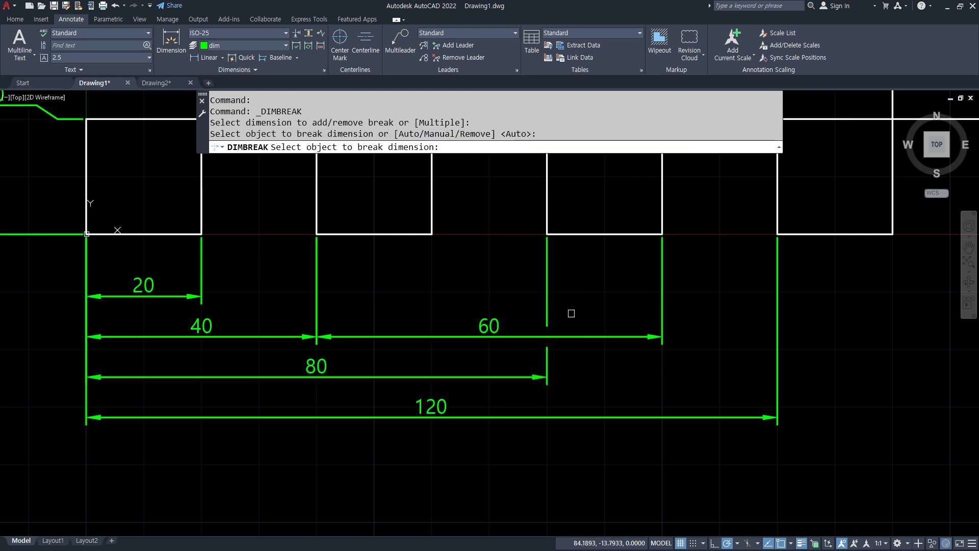
scroll(556, 336, up, 1)
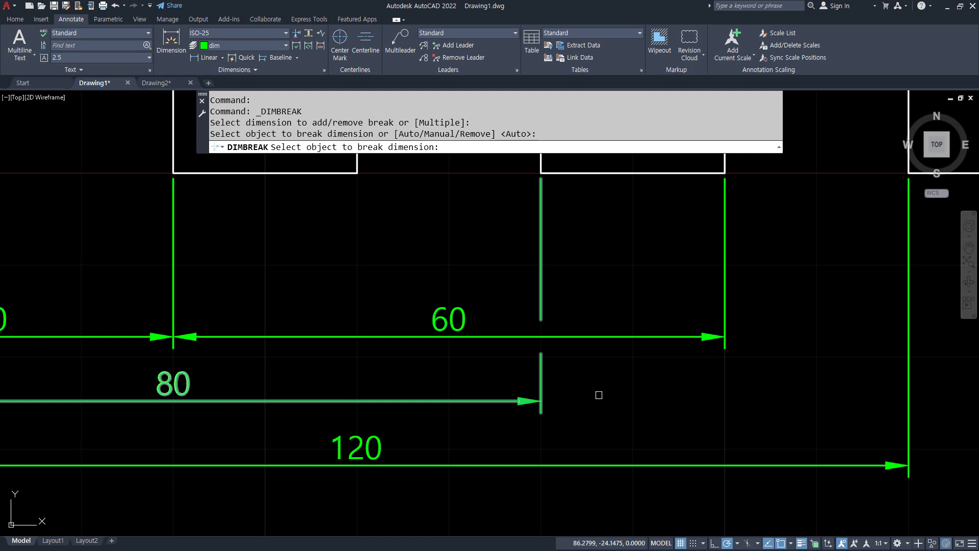
key(Escape)
- Add a linear dimension from the third square's lower-left corner to the fourth square's lower-right corner, above the other linear dimension
scroll(598, 393, down, 1)
scroll(594, 397, down, 1)
middle_drag(594, 398, 531, 318)
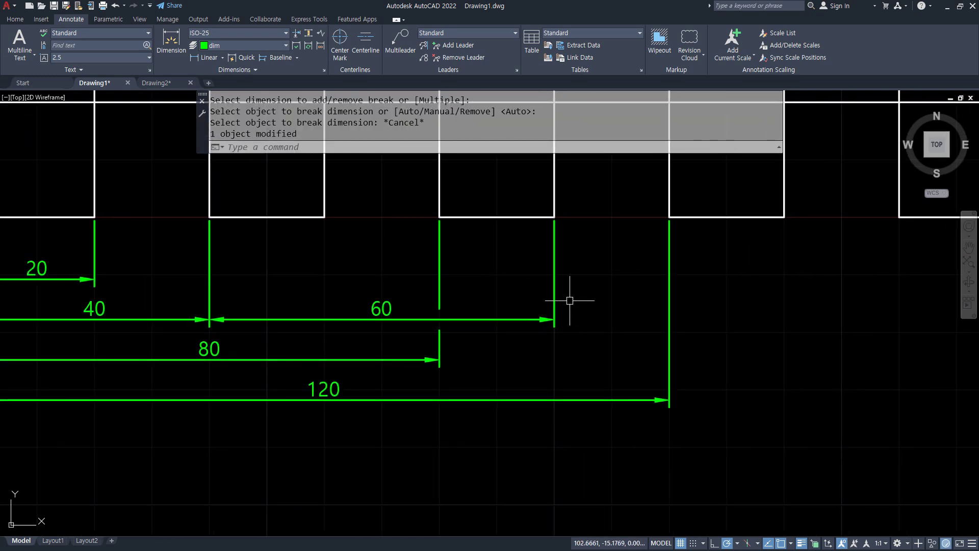
click(205, 57)
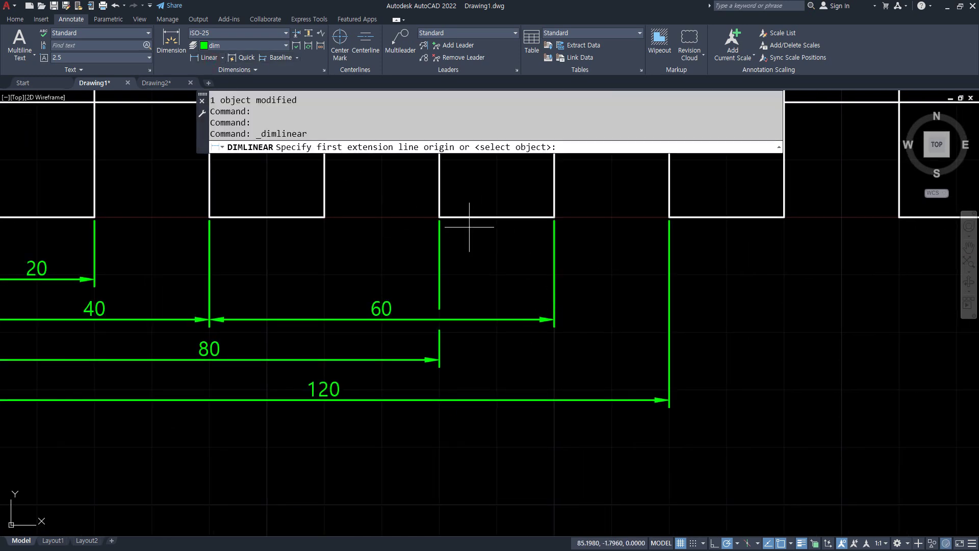
click(439, 217)
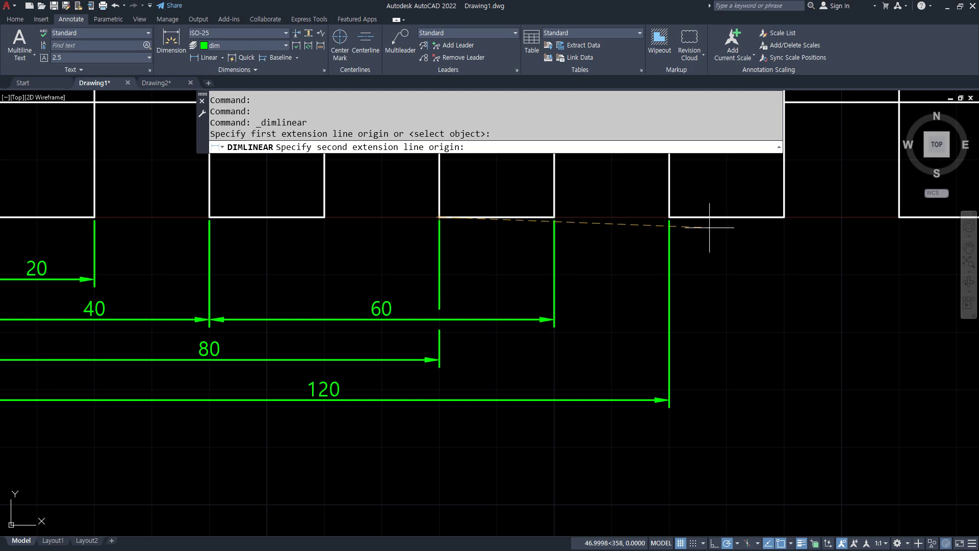
click(784, 216)
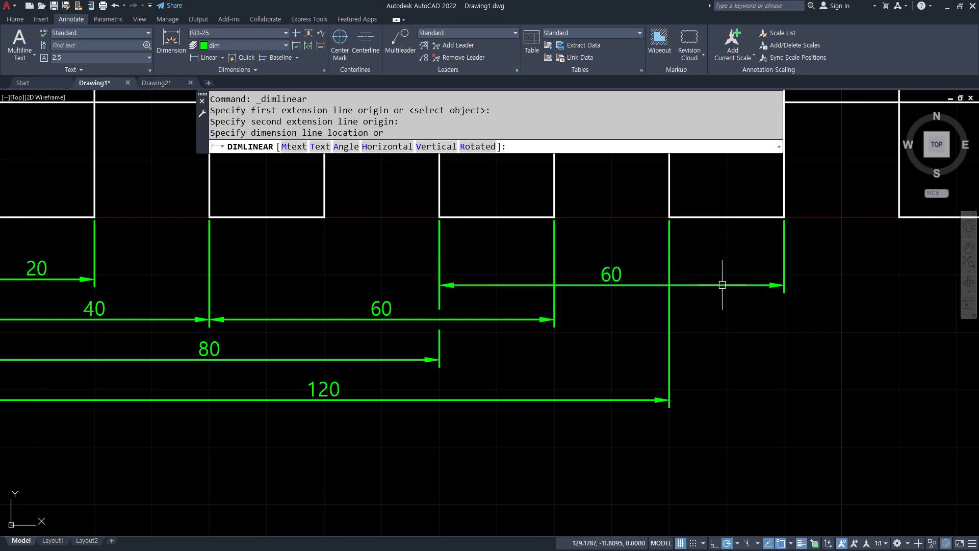
click(722, 284)
scroll(627, 289, up, 2)
drag(504, 263, 526, 298)
drag(678, 263, 692, 264)
drag(687, 319, 733, 302)
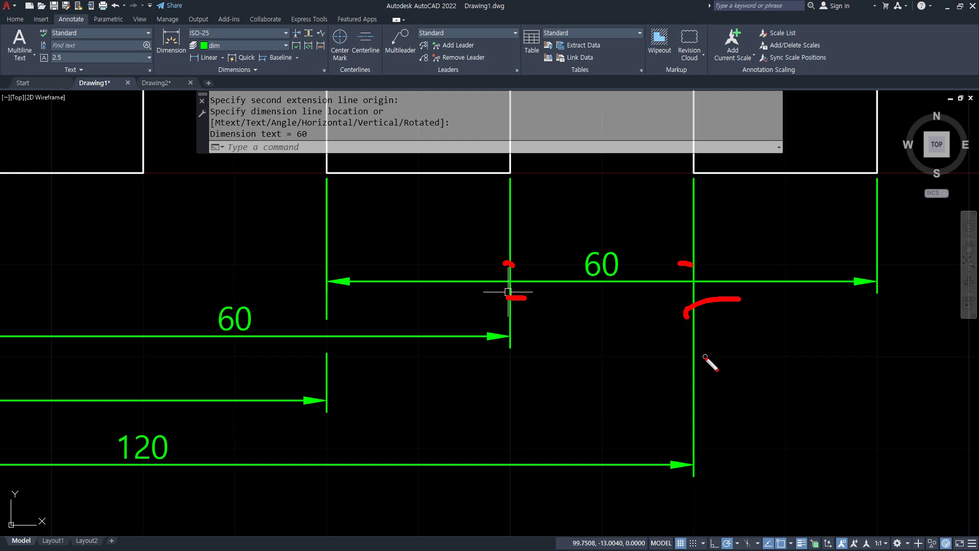
key(Escape)
- Break the extension line of the 60 baseline dimension where it crosses the linear dimension spanning the third and fourth squares
click(298, 36)
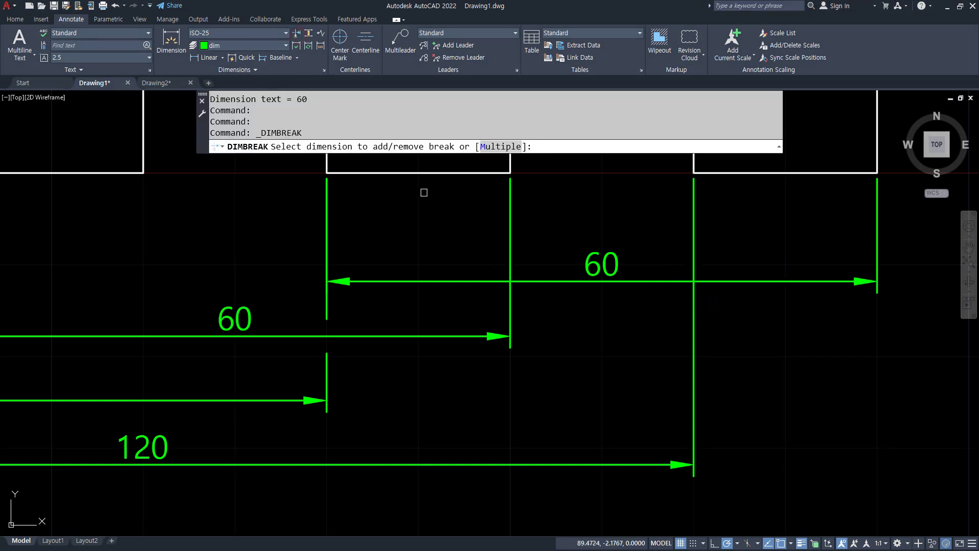
click(513, 229)
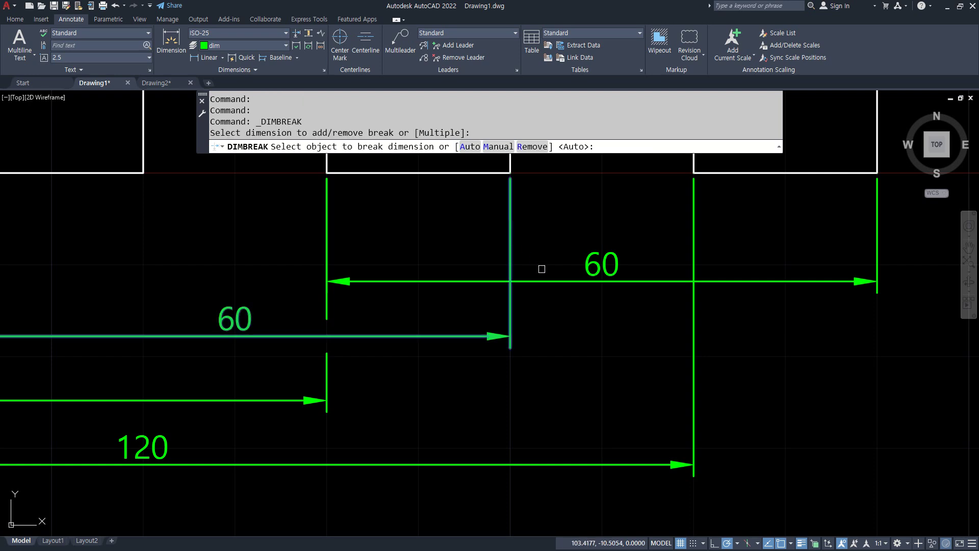
click(544, 281)
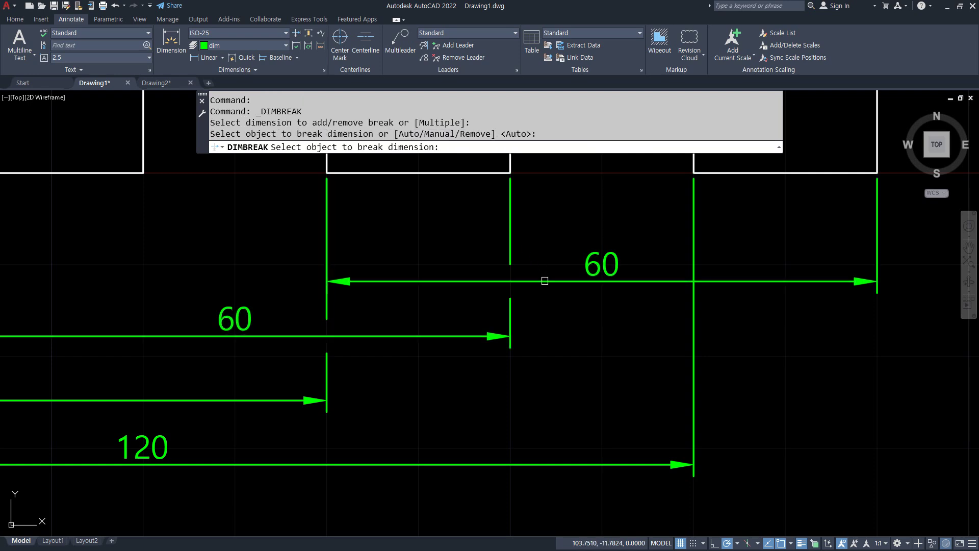
click(691, 236)
click(732, 281)
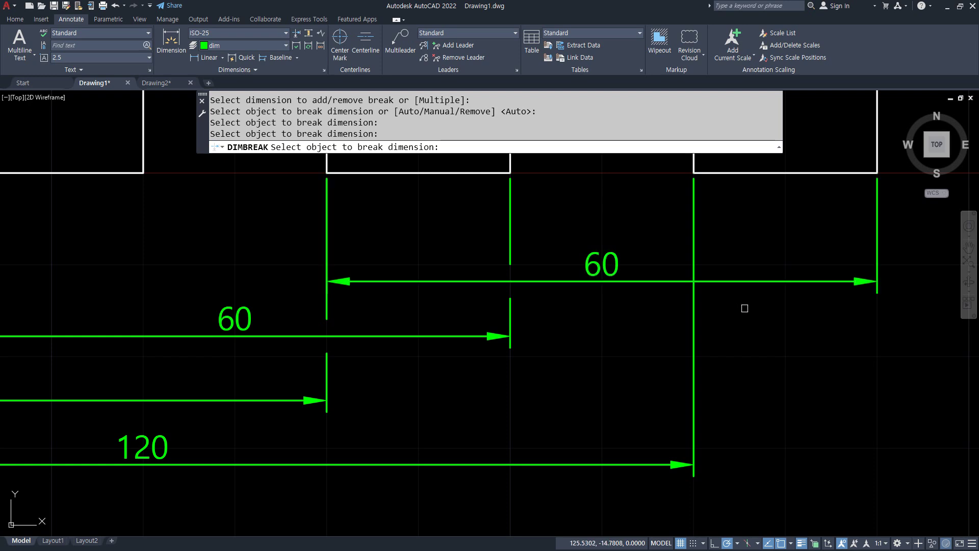
key(Escape)
- Break the extension line of the 120 baseline dimension where it crosses the linear dimension spanning the third and fourth squares
click(296, 34)
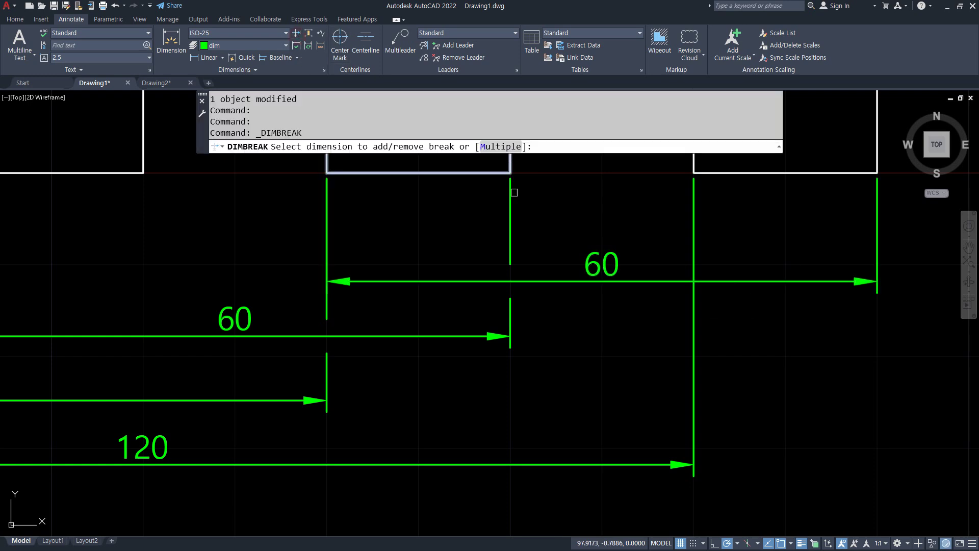
click(694, 235)
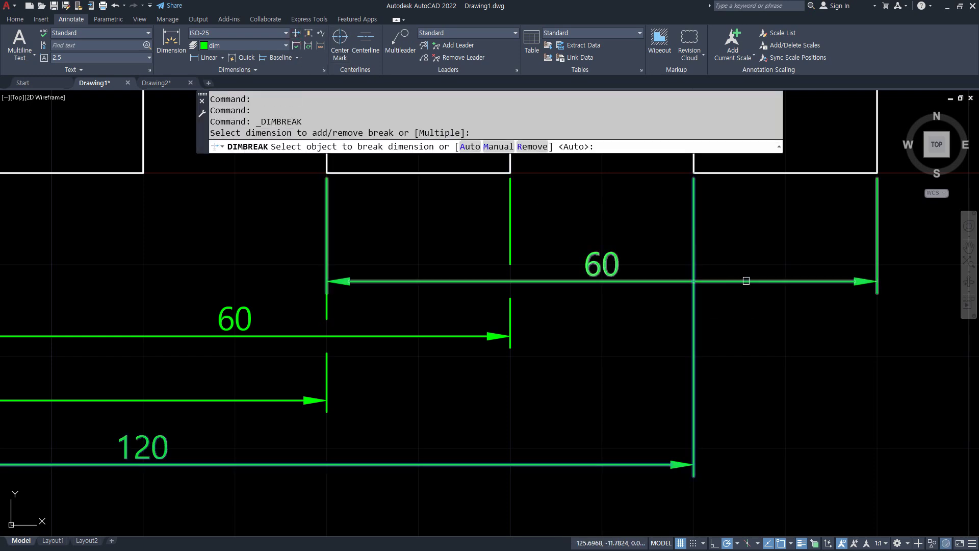
click(745, 282)
key(Return)
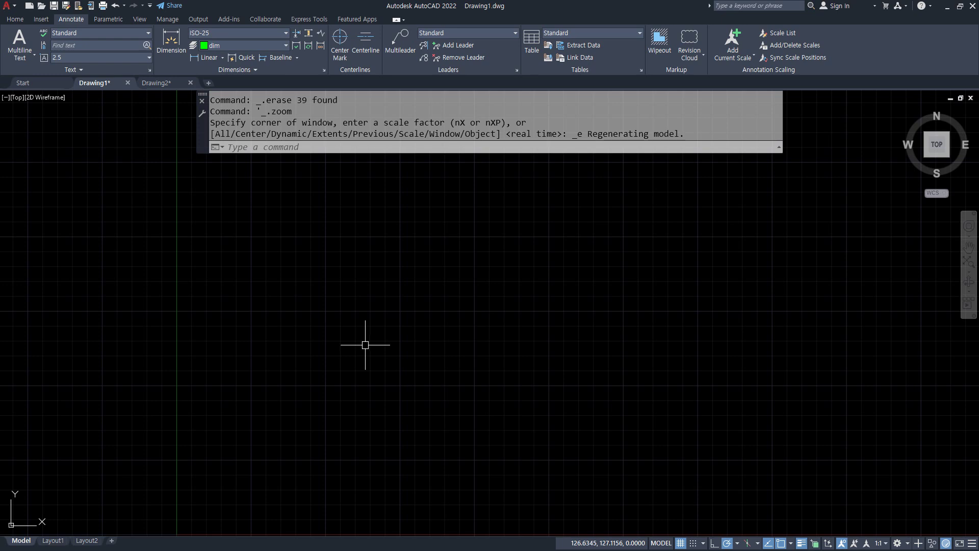
- Draw a vertical and a horizontal construction line crossing at one point in the empty drawing
text(xl)
key(Return)
click(373, 363)
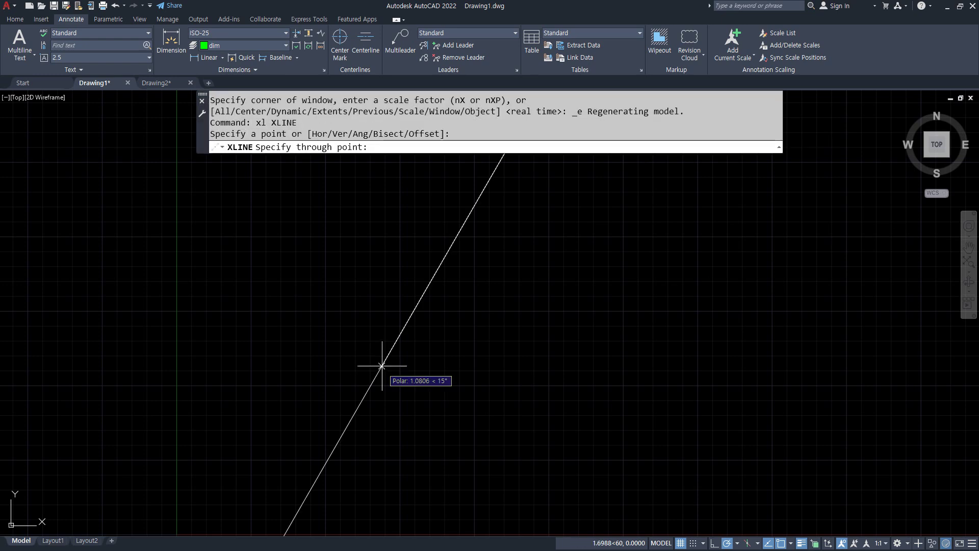
click(381, 296)
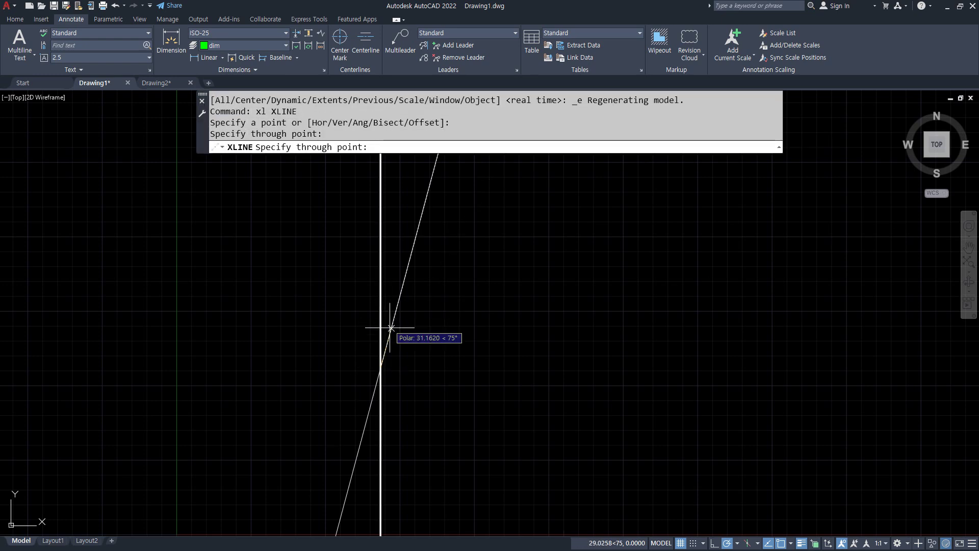
click(407, 367)
key(Escape)
- Assign both construction lines to the 중심 layer and clear the selection
scroll(402, 406, up, 4)
click(371, 348)
click(195, 192)
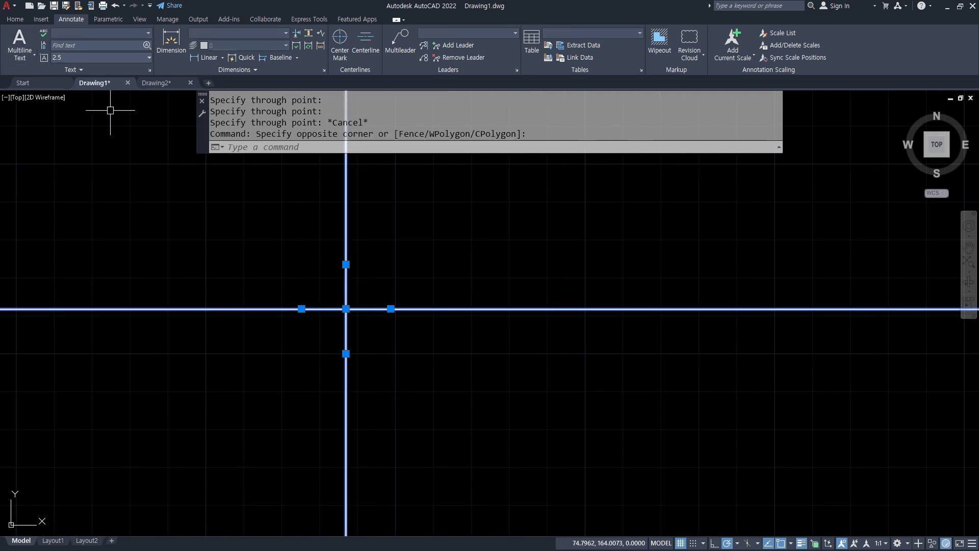
click(14, 19)
click(442, 37)
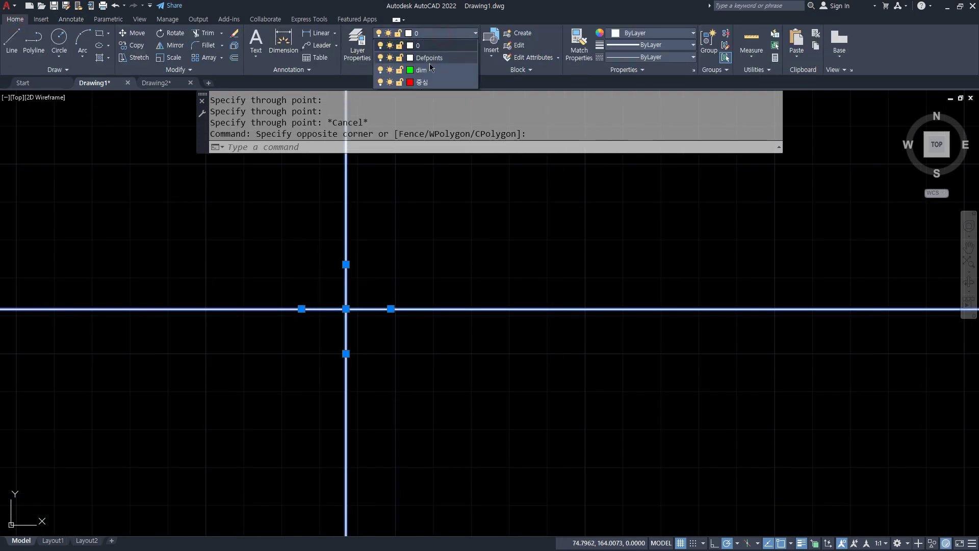
click(426, 82)
key(Escape)
key(Escape)
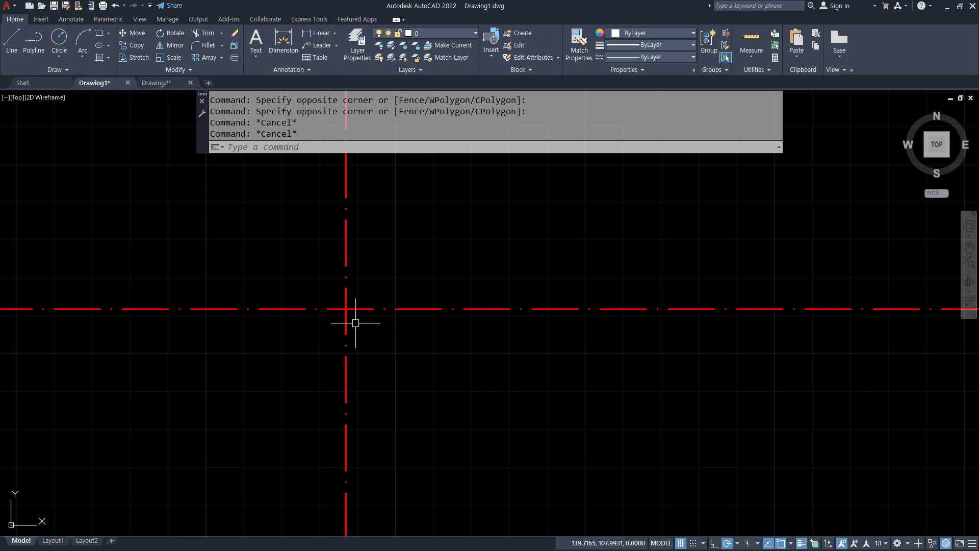
- Draw two concentric circles with radii 10 and 20 centred on the intersection of the centre lines
text(c)
key(Return)
click(346, 309)
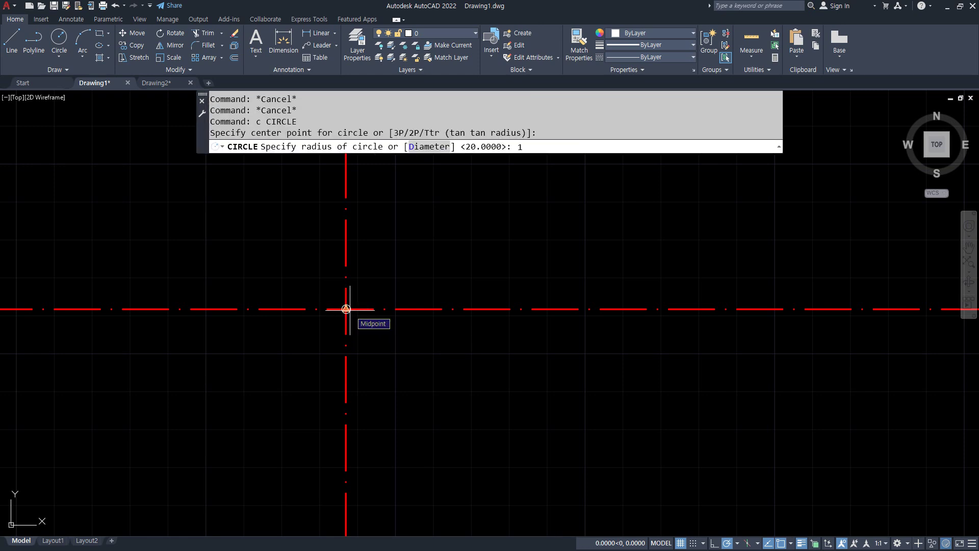
key(Return)
key(Return)
click(346, 309)
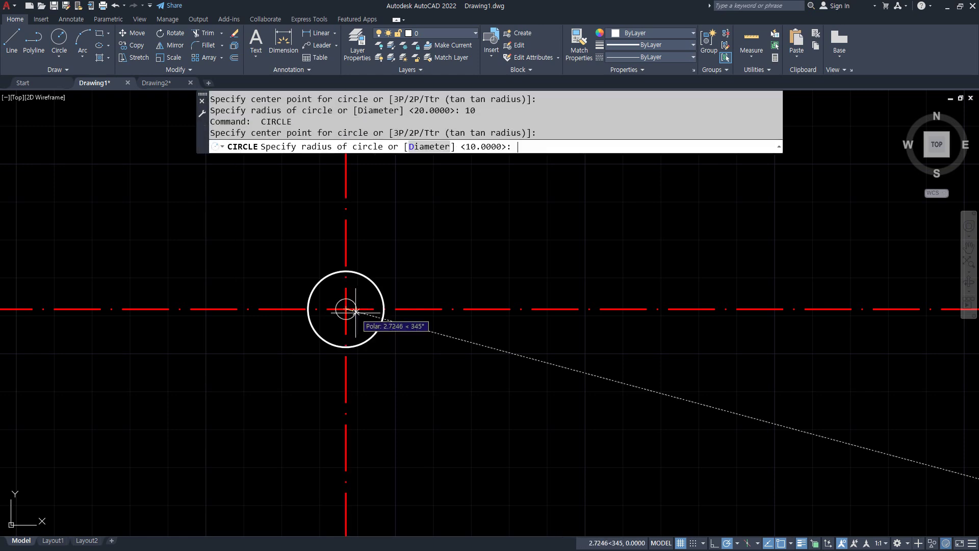
key(Return)
- Draw a horizontal line about 98 units long below the circles, crossing the vertical centre line
scroll(357, 415, down, 2)
middle_drag(357, 416, 344, 271)
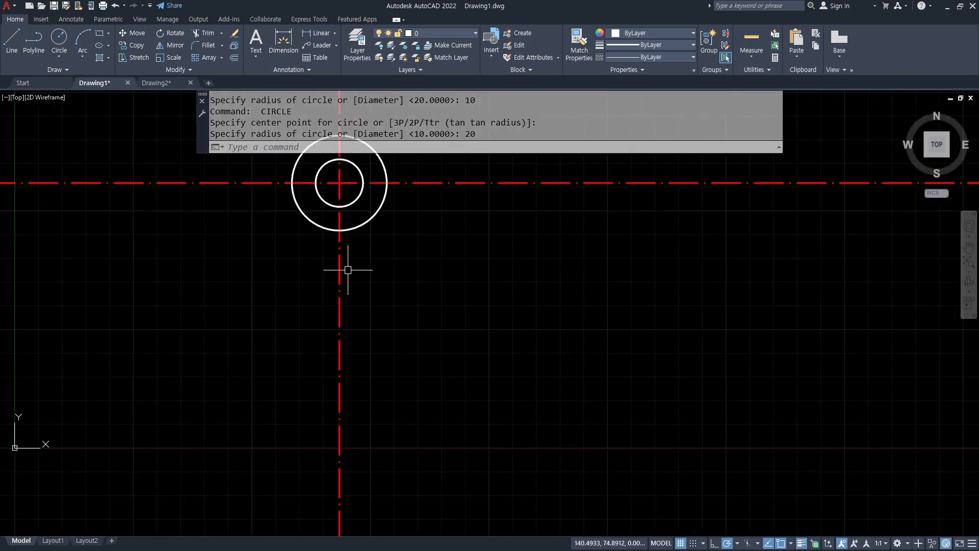
text(1)
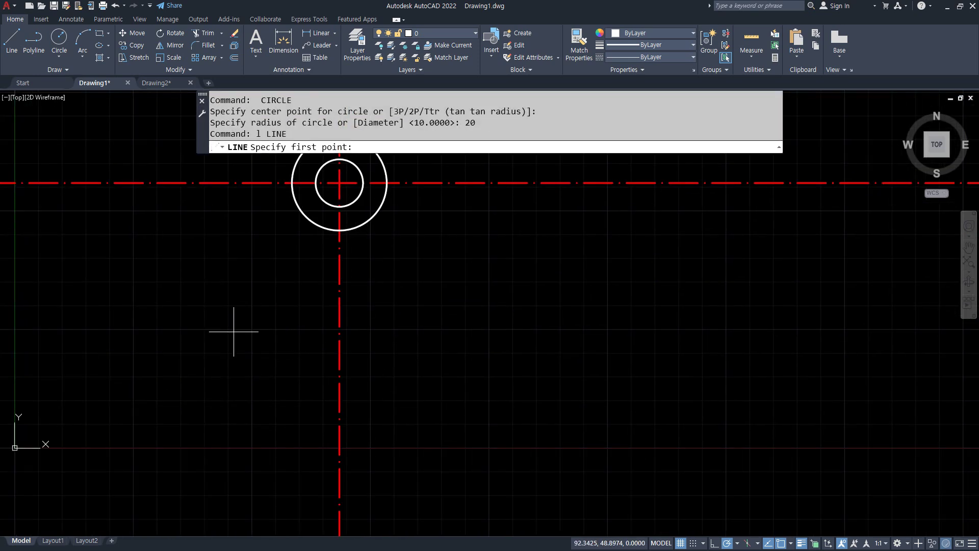
click(233, 332)
click(466, 332)
key(Return)
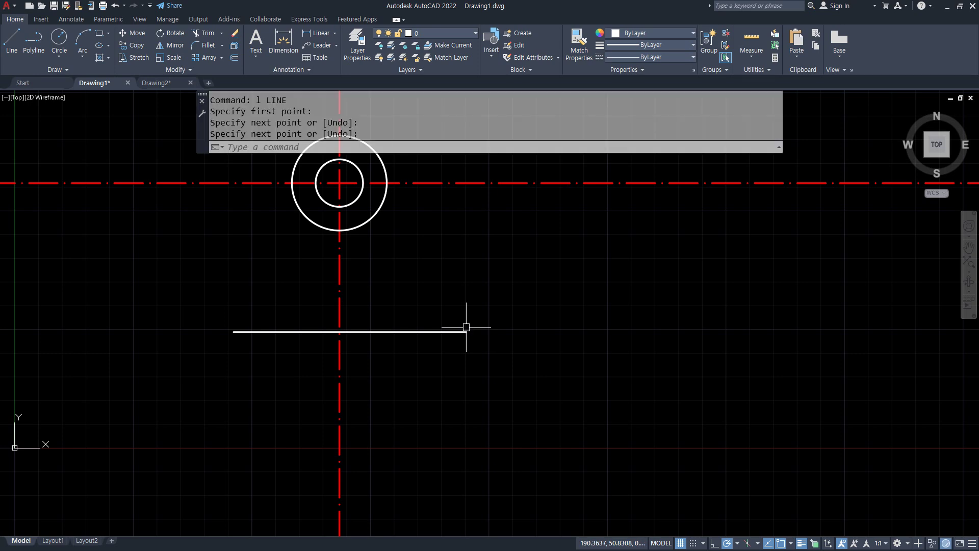
- Offset the horizontal line 20 units downward and erase the copy
text(o)
key(Return)
text(20)
key(Return)
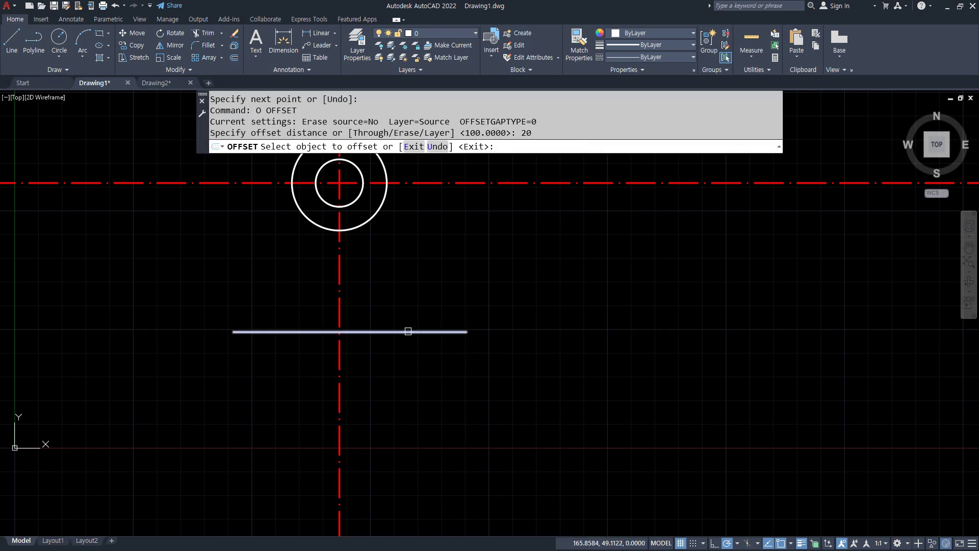
click(410, 332)
click(416, 359)
key(Escape)
click(413, 380)
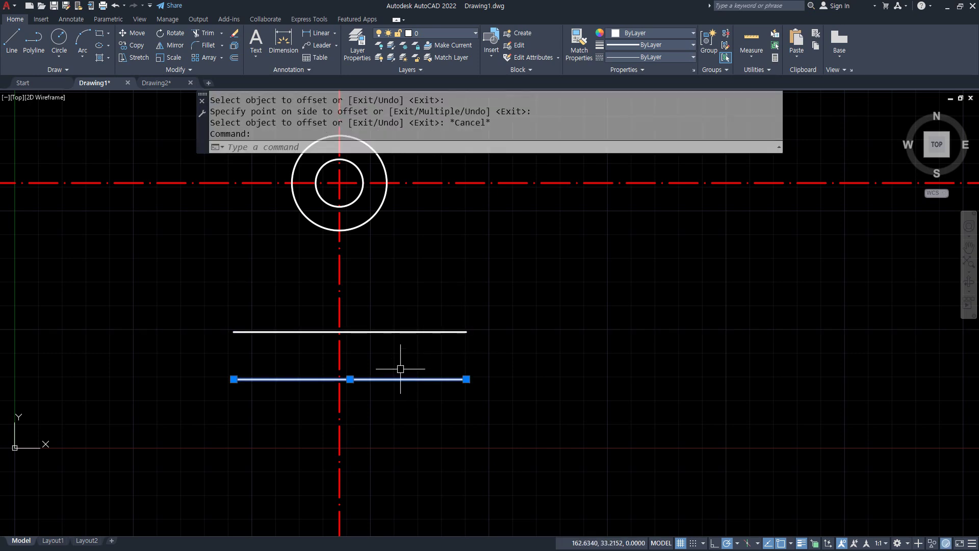
text(e)
key(Return)
- Offset the horizontal line 30 units downward
text(o)
key(Return)
text(30)
key(Return)
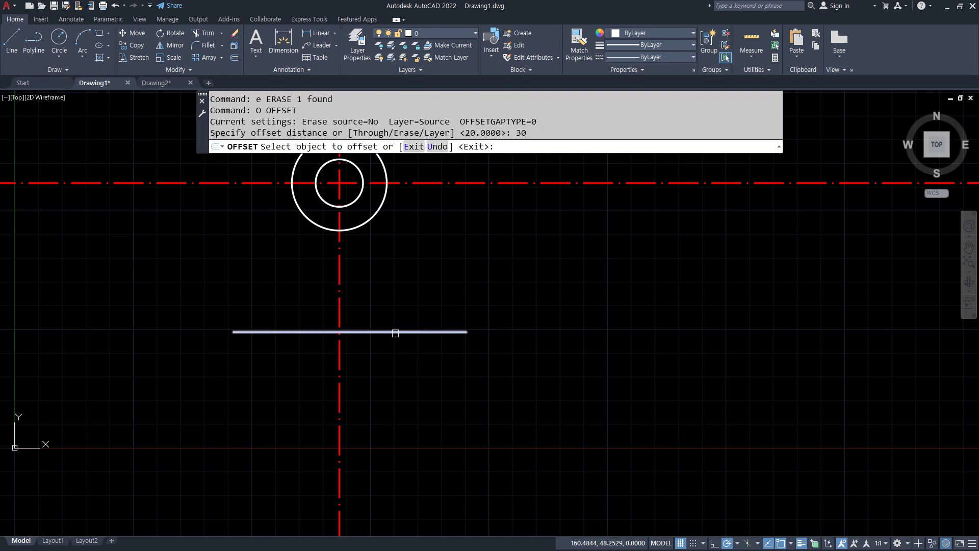
click(393, 332)
click(395, 360)
key(Return)
- Offset the vertical centre line 5 units to its left
text(o)
key(Return)
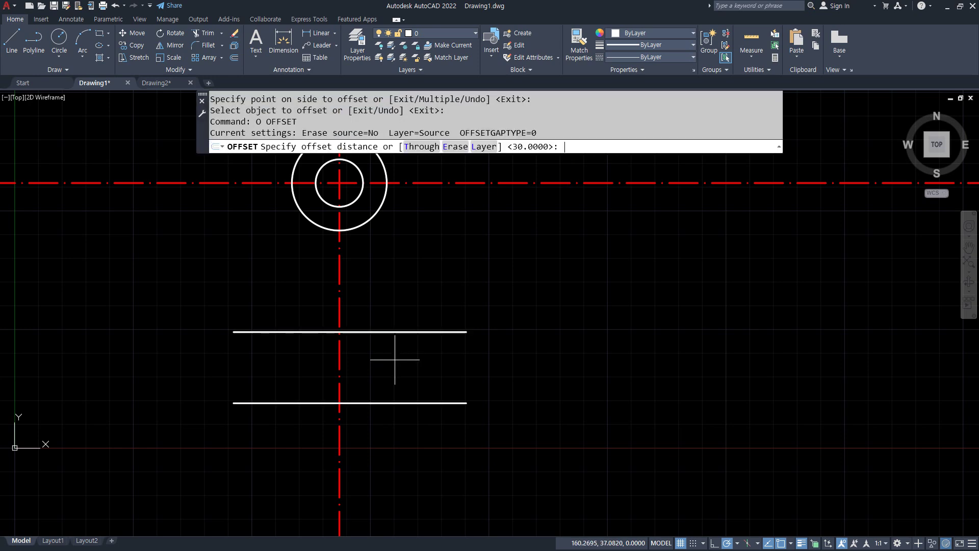
text(5)
key(Return)
click(339, 353)
click(326, 353)
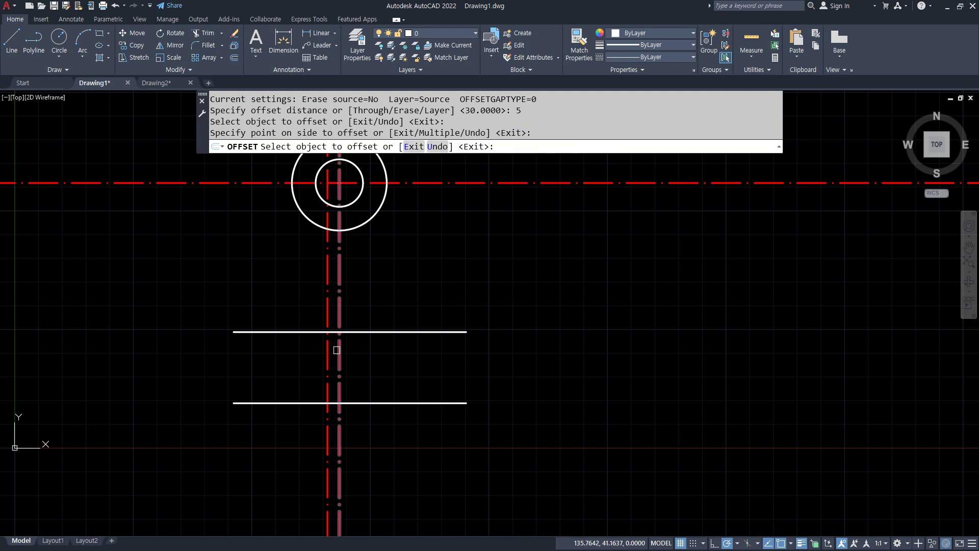
key(Escape)
click(328, 355)
text(r)
key(Return)
text(o)
key(Return)
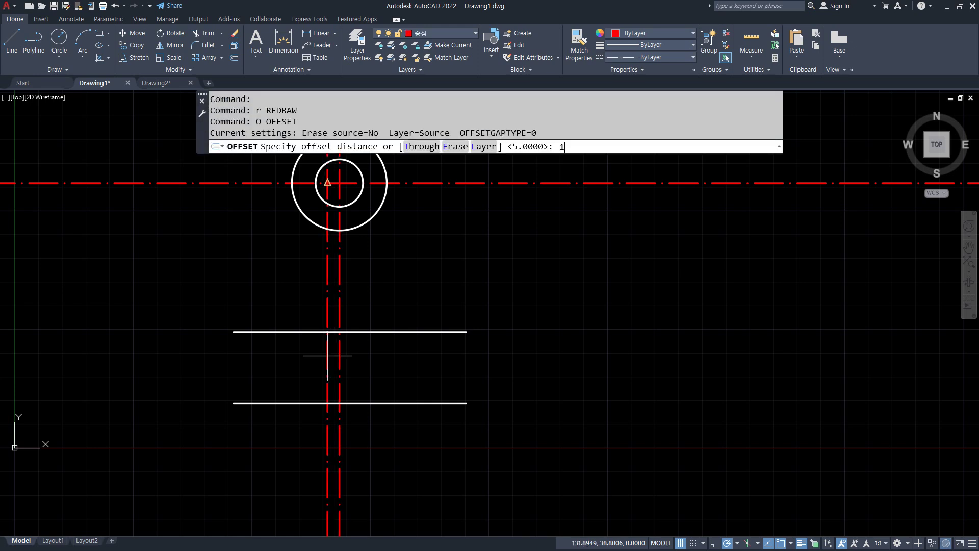
text(10)
key(Return)
key(Escape)
key(Escape)
key(Escape)
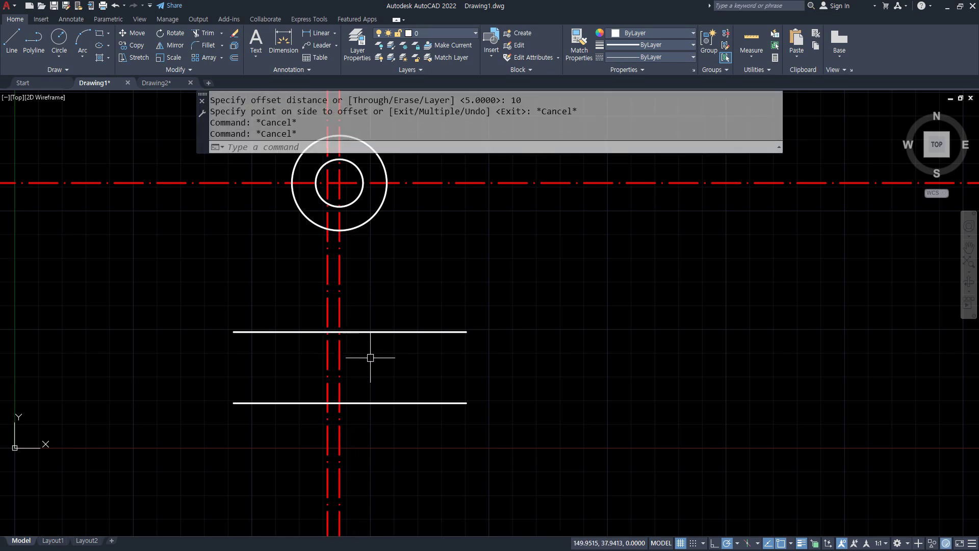
- Offset the vertical centre line 10 units to both sides
text(o)
key(Return)
text(10)
key(Return)
click(340, 356)
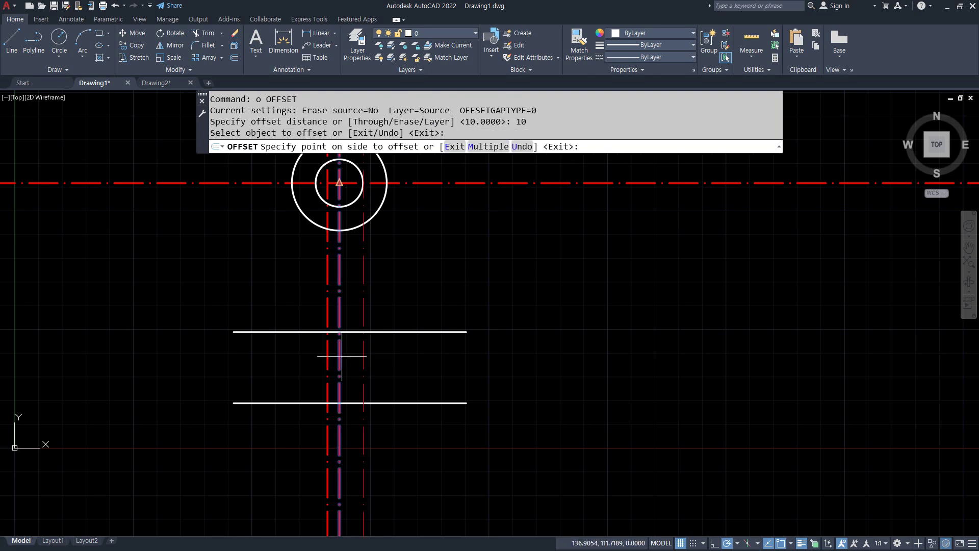
click(319, 359)
click(340, 357)
click(372, 350)
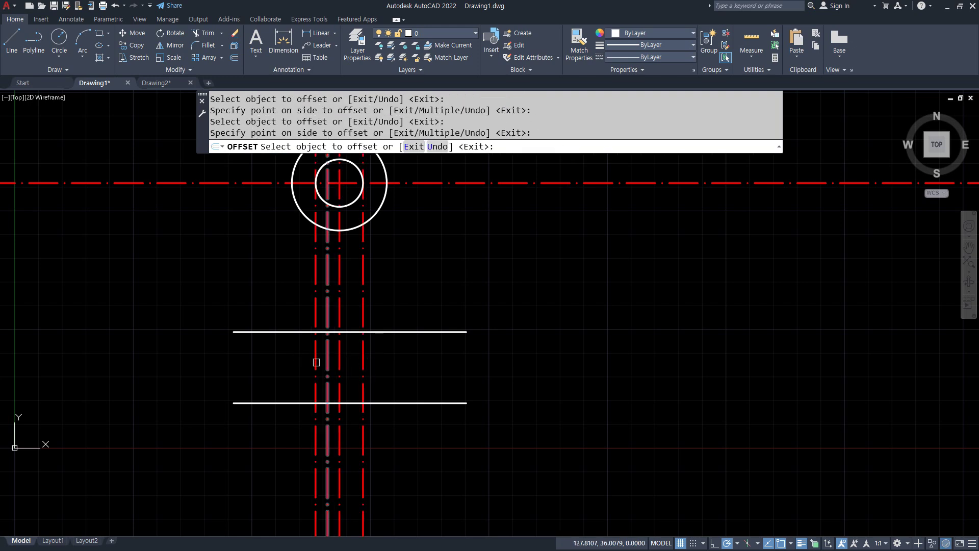
- Offset the outermost vertical line on each side another 10 units outward, in line with the large circle's edges
click(316, 355)
click(280, 356)
click(363, 358)
click(393, 356)
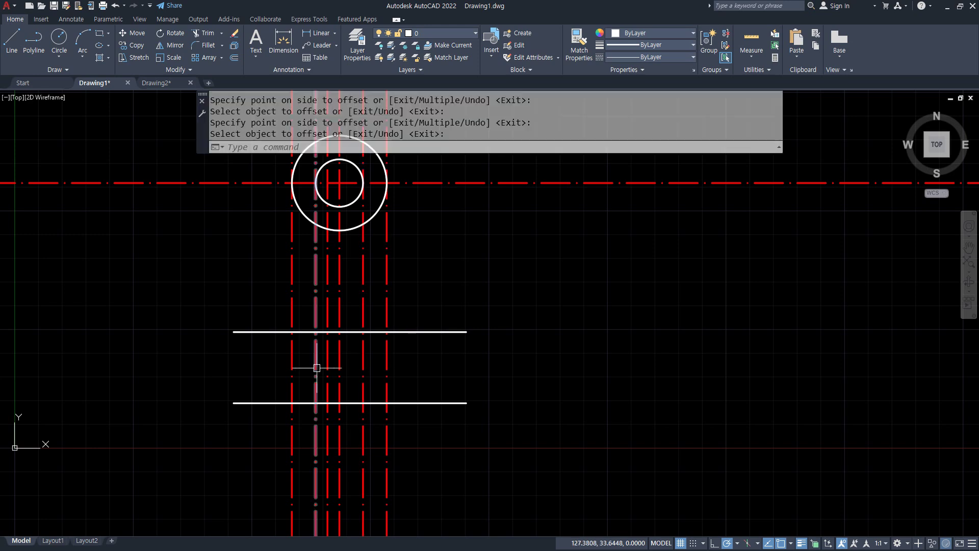
key(Return)
- Erase the extra vertical line 5 units left of the centre line
click(328, 360)
text(e)
key(Return)
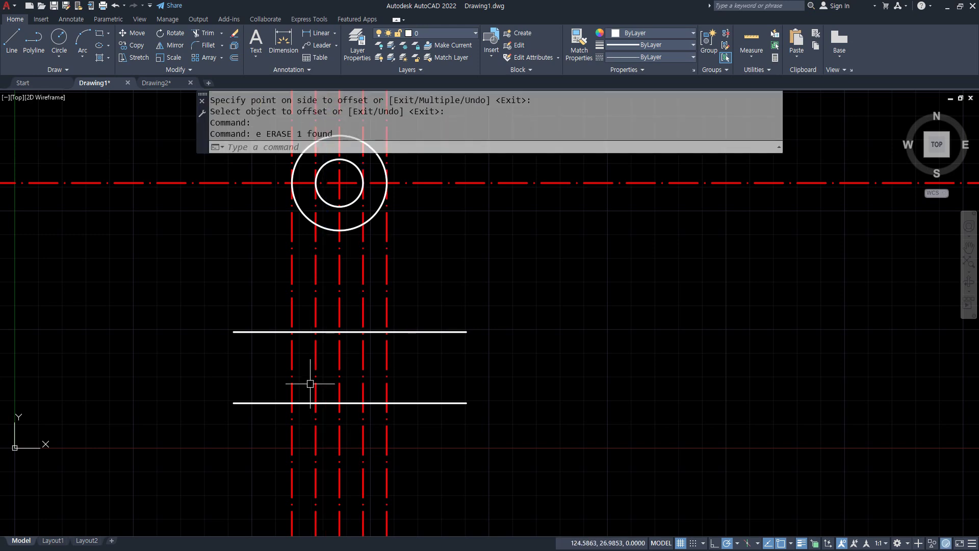
- Draw two slanted lines from the inner verticals on the upper horizontal line to the outer verticals on the lower one
text(l)
key(Return)
click(316, 332)
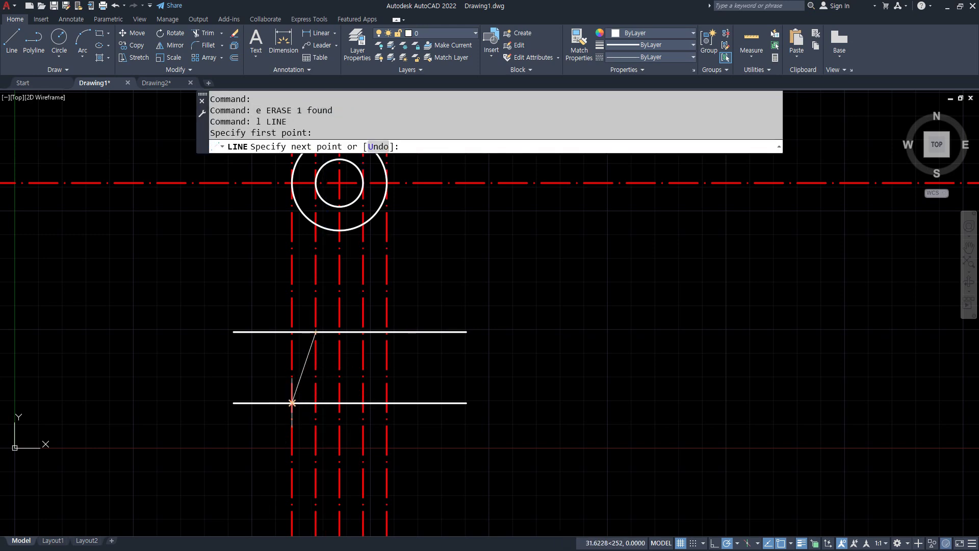
click(292, 402)
key(Return)
key(Return)
click(364, 332)
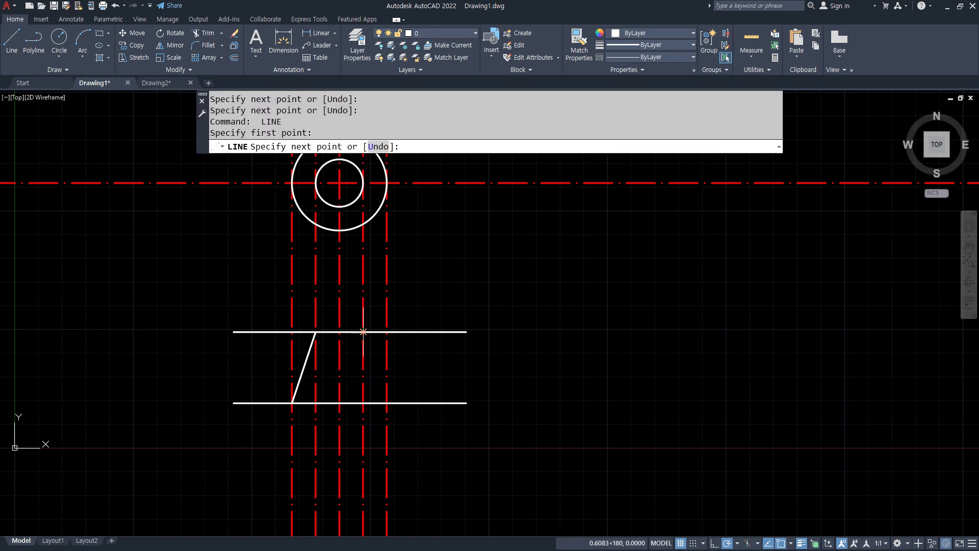
click(387, 403)
key(Return)
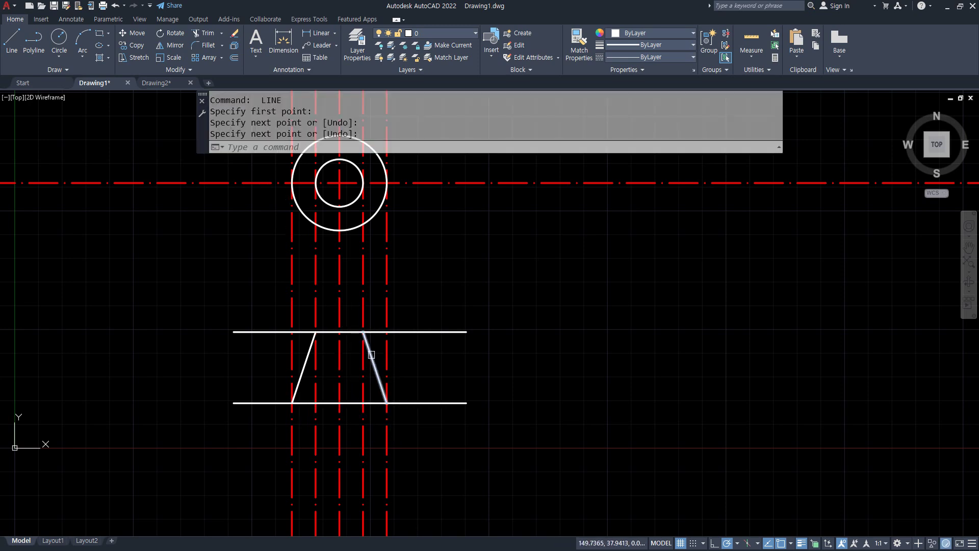
- Fillet the upper horizontal line with both slanted lines at radius 0 to form the trapezoid's top corners
text(f)
key(Return)
click(371, 352)
click(330, 333)
key(Return)
click(331, 333)
click(310, 345)
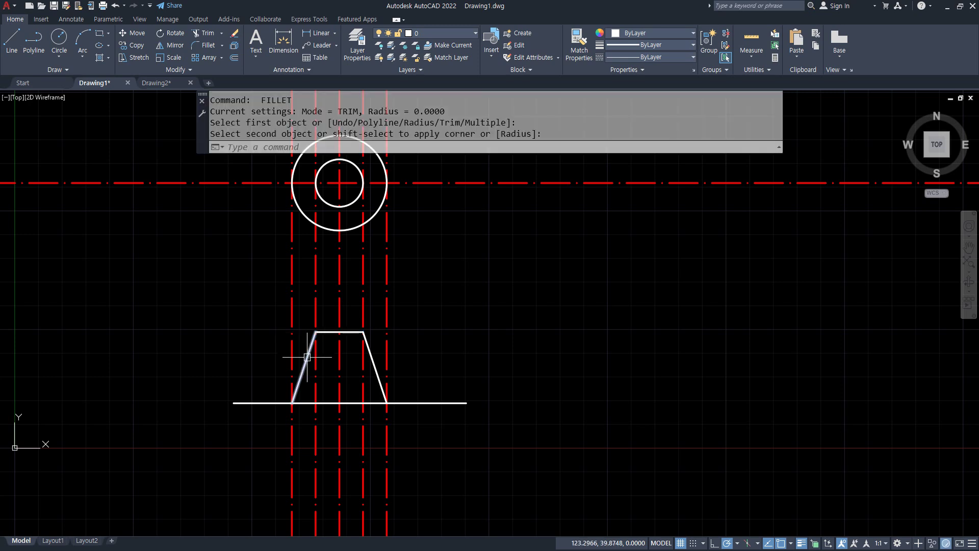
- Fillet the lower horizontal line with both slanted lines at radius 0 to form the trapezoid's bottom corners
key(Return)
click(299, 382)
click(304, 402)
key(Return)
click(377, 403)
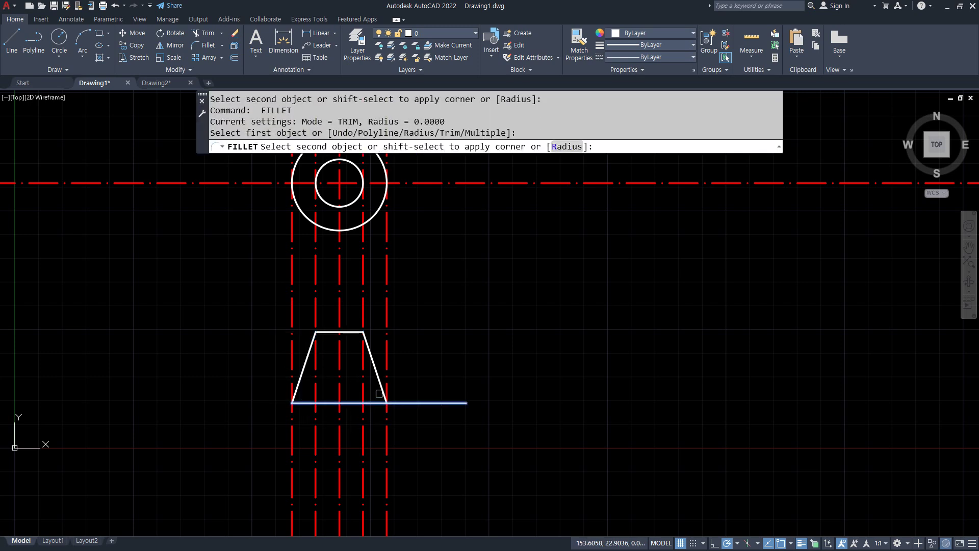
click(382, 389)
- Erase the four offset vertical lines beside the centre line
click(426, 284)
click(352, 268)
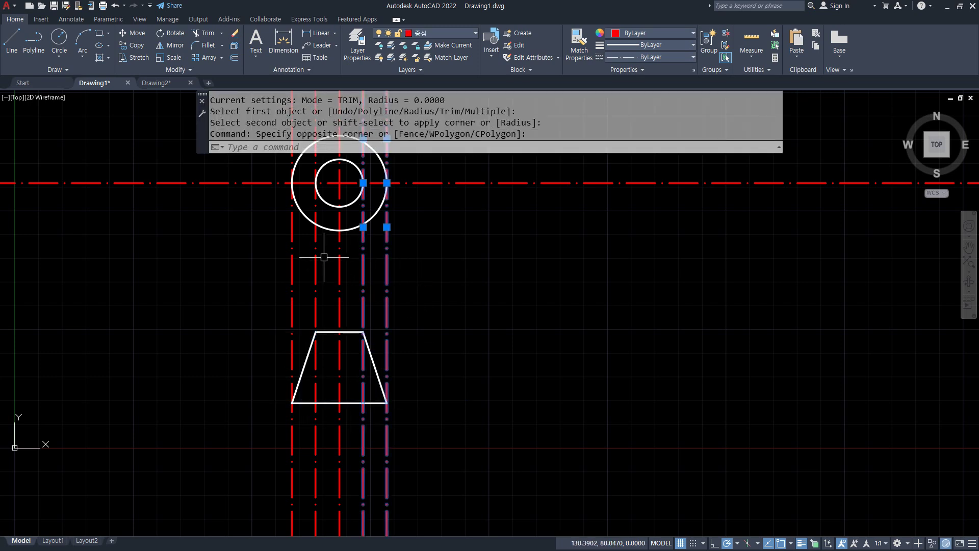
click(326, 255)
click(247, 280)
text(e)
key(Return)
mouse_move(313, 305)
middle_down()
mouse_move(372, 332)
mouse_move(372, 344)
middle_up()
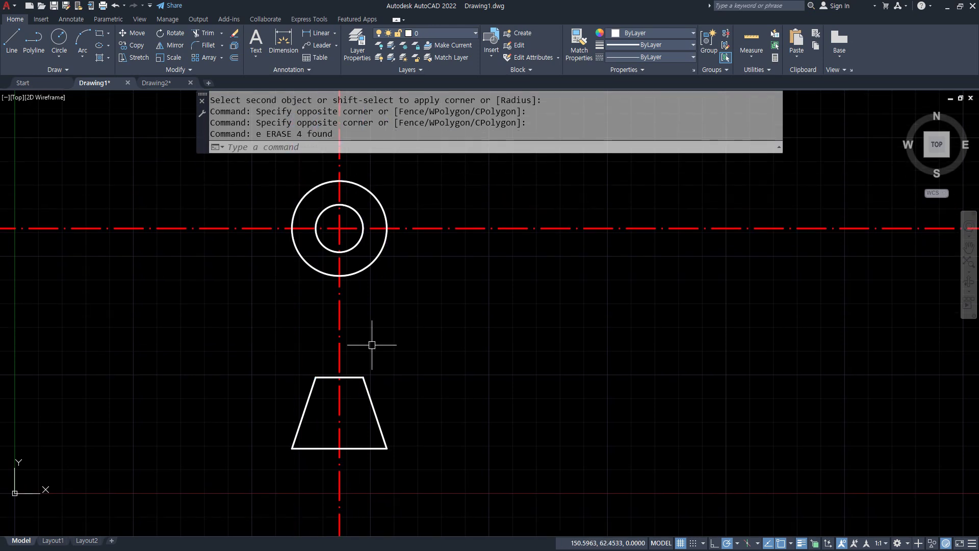
- Move the trapezoid about 32 units straight up along the centre line, closer to the circles
text(m)
key(Return)
click(261, 368)
click(433, 490)
key(Return)
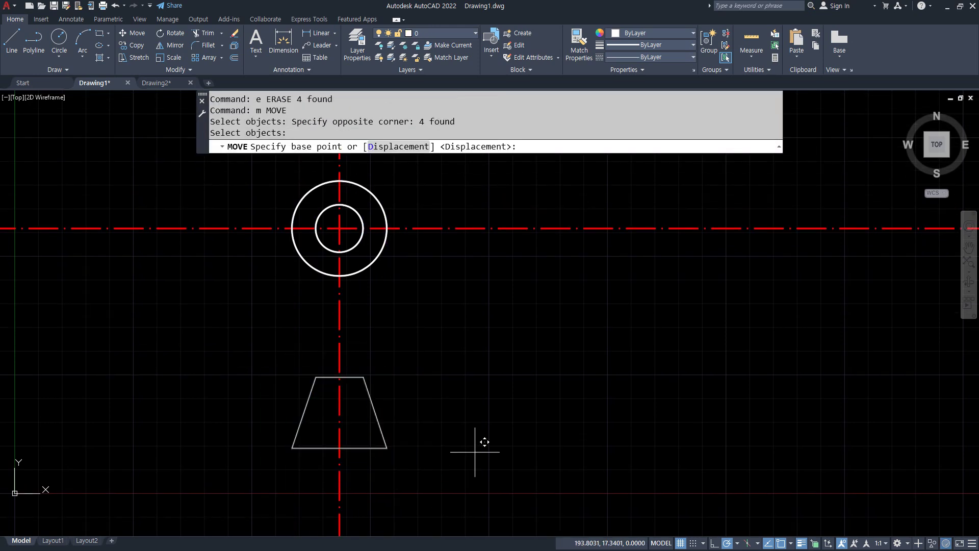
click(475, 452)
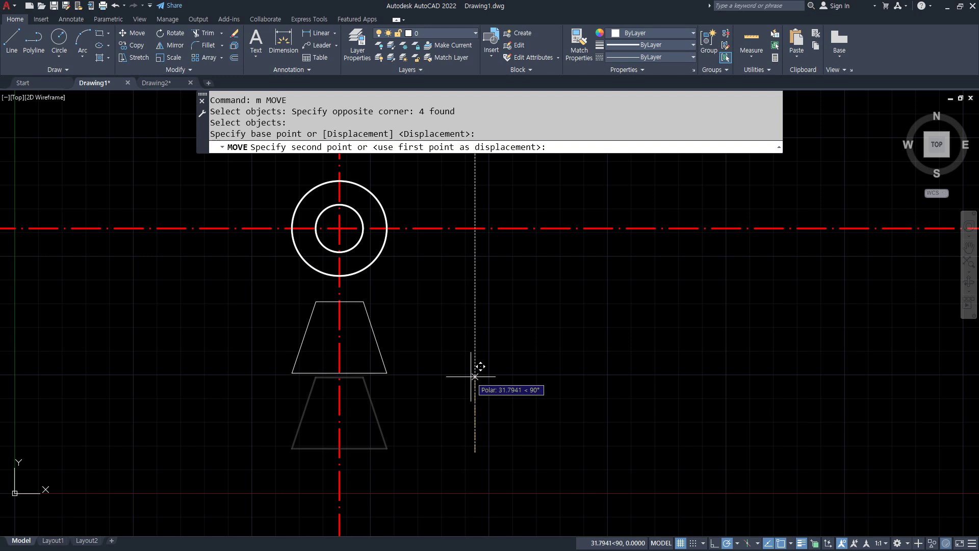
click(474, 377)
- Trim the centre lines outside the outer circle and trapezoid, including the stretch between the two views
text(tr)
key(Return)
drag(345, 446, 304, 452)
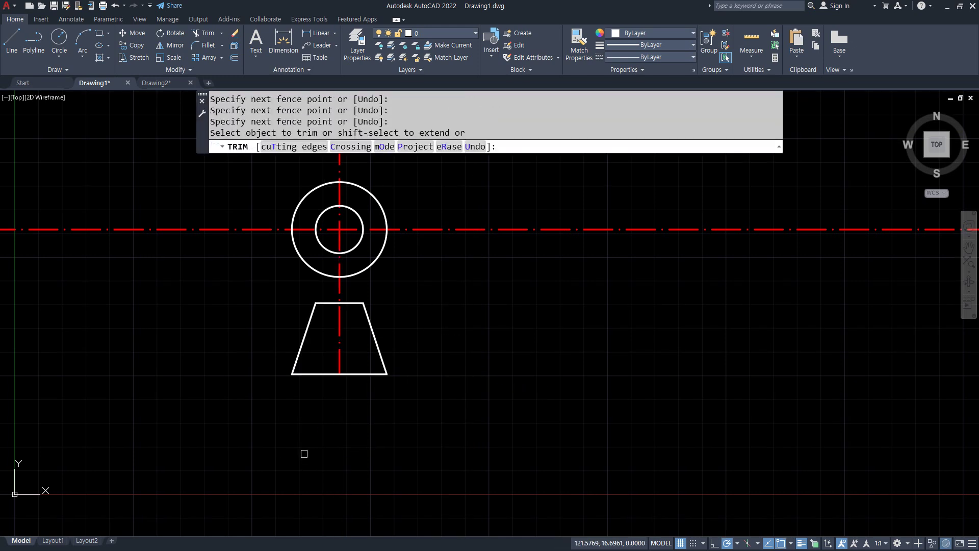
click(340, 289)
drag(469, 218, 461, 242)
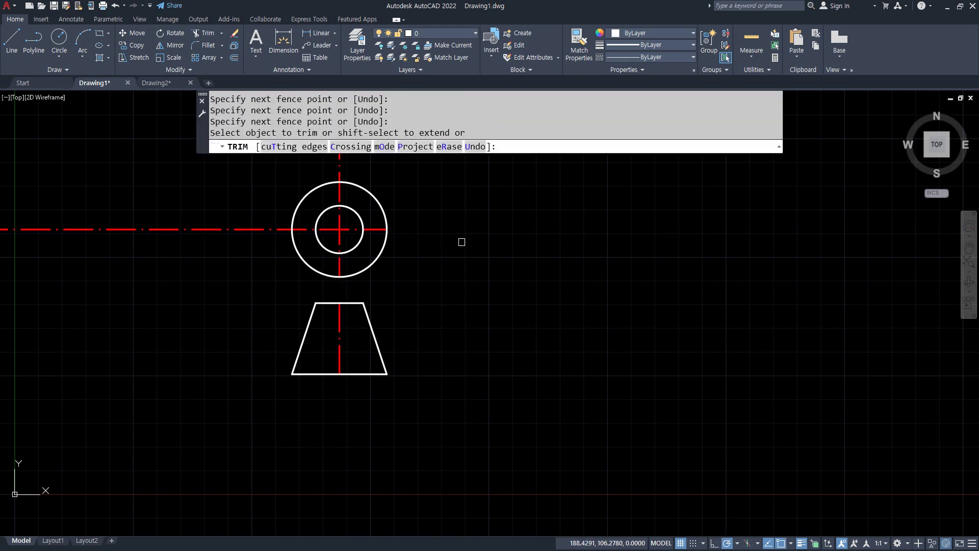
drag(336, 169, 342, 159)
click(177, 228)
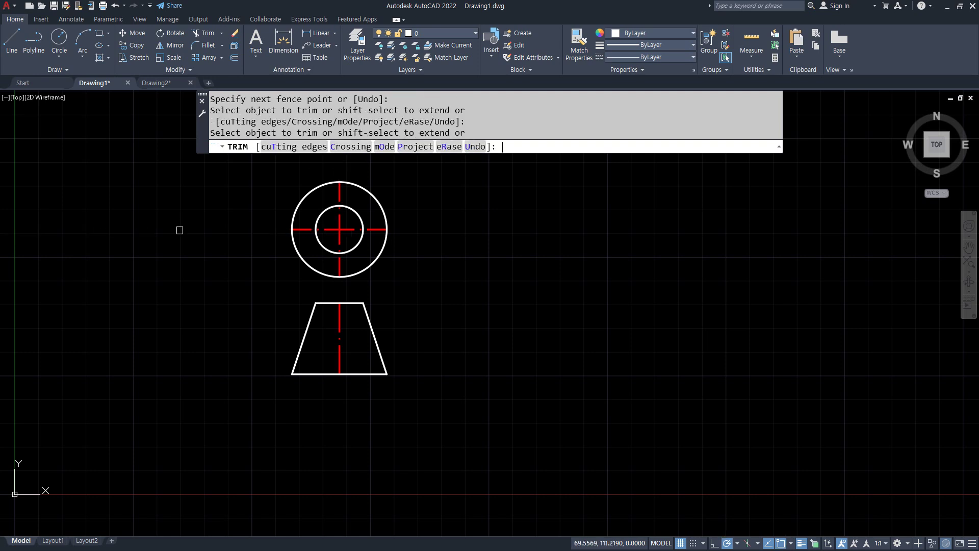
key(Return)
key(Escape)
key(Escape)
- Lengthen the ends of the circles' centre lines and the trapezoid's centre line by a delta of 5
text(len)
key(Return)
text(de)
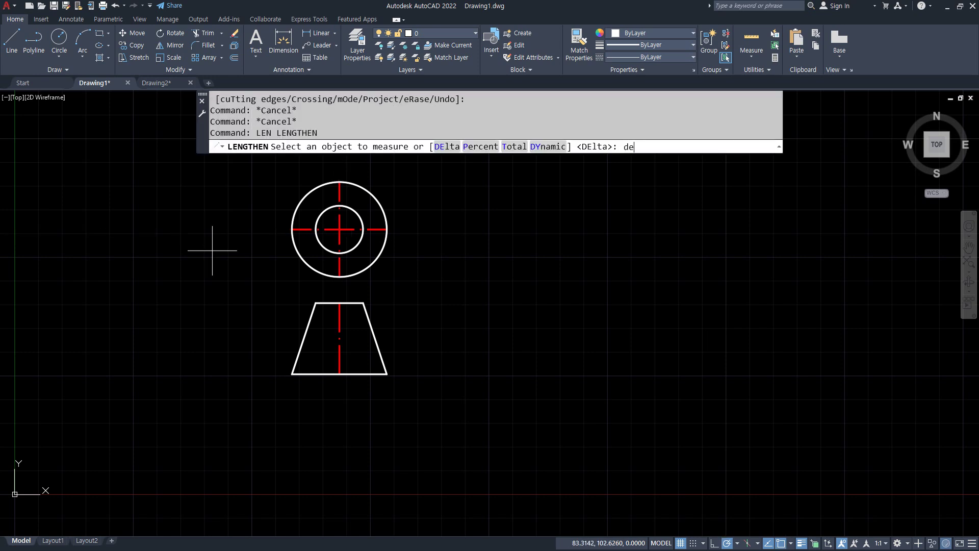
key(Return)
text(5)
key(Return)
click(337, 262)
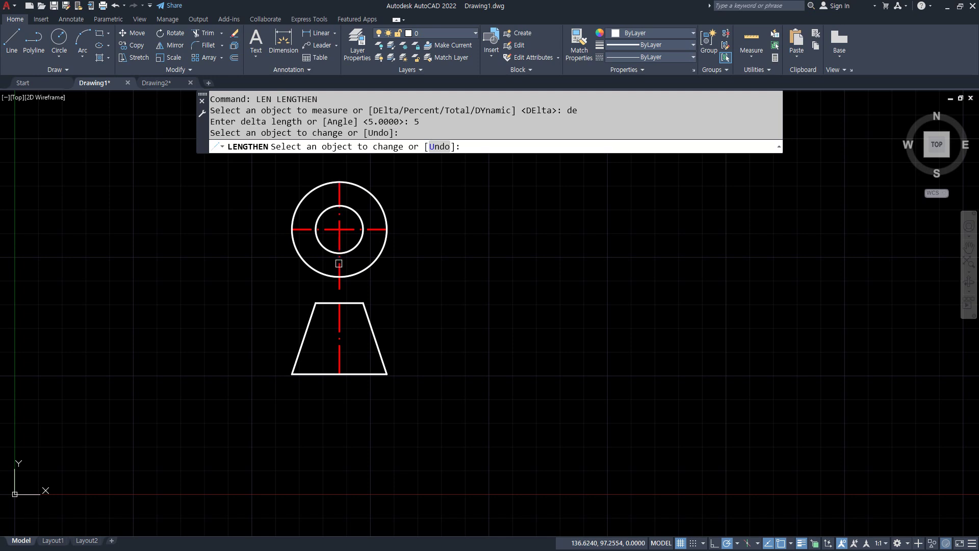
click(377, 230)
click(301, 230)
click(338, 186)
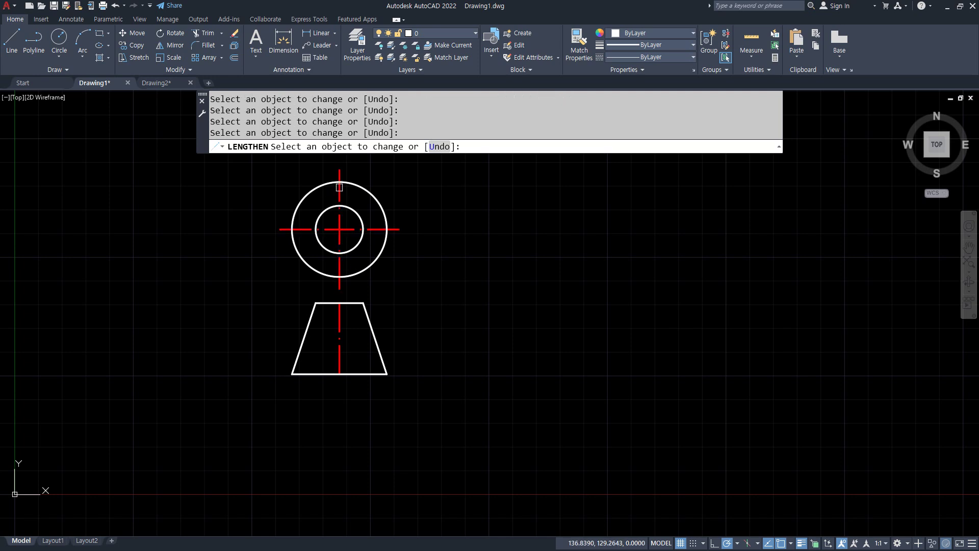
key(Return)
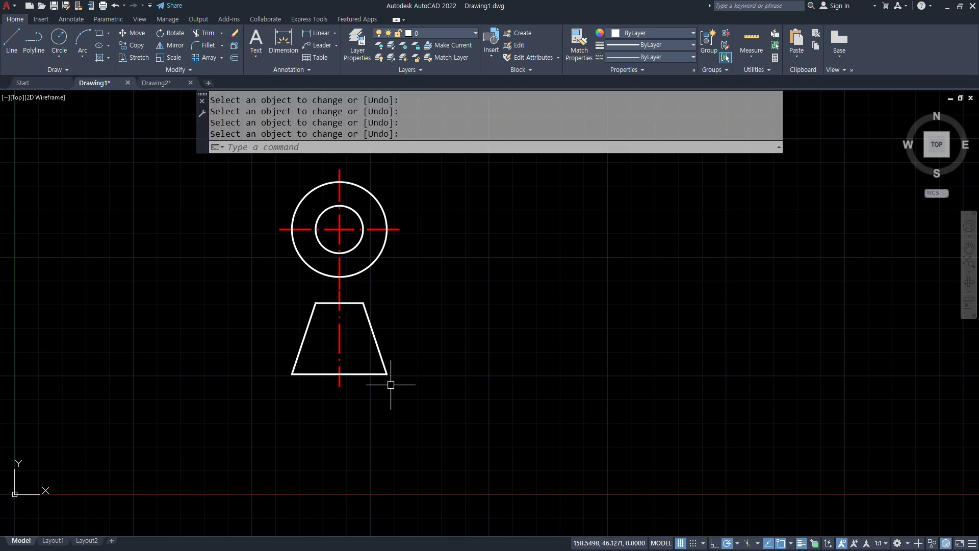
- Move the trapezoid with its centre line slightly down, away from the circles' centre line
text(m)
key(Return)
click(418, 399)
click(298, 315)
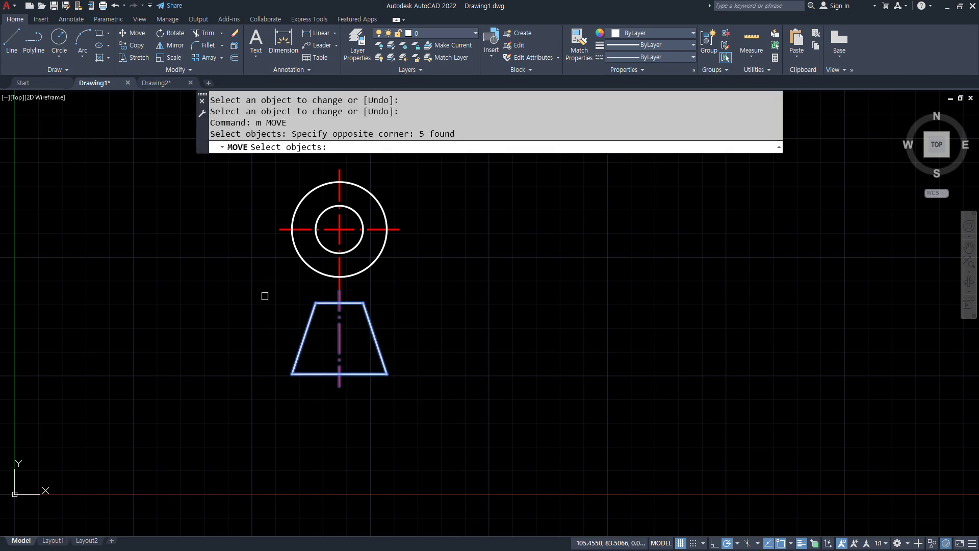
key(Return)
click(451, 309)
click(449, 325)
middle_drag(449, 325, 458, 368)
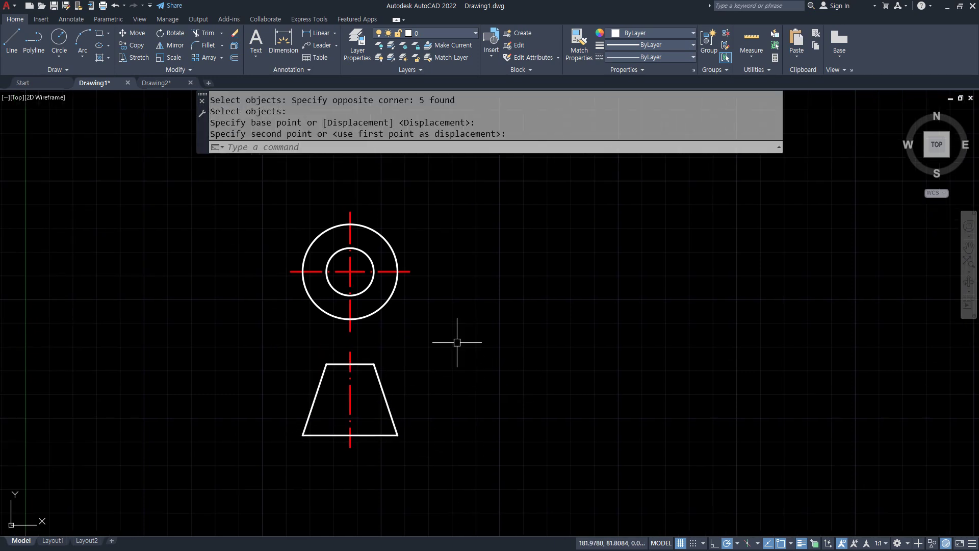
scroll(428, 326, up, 2)
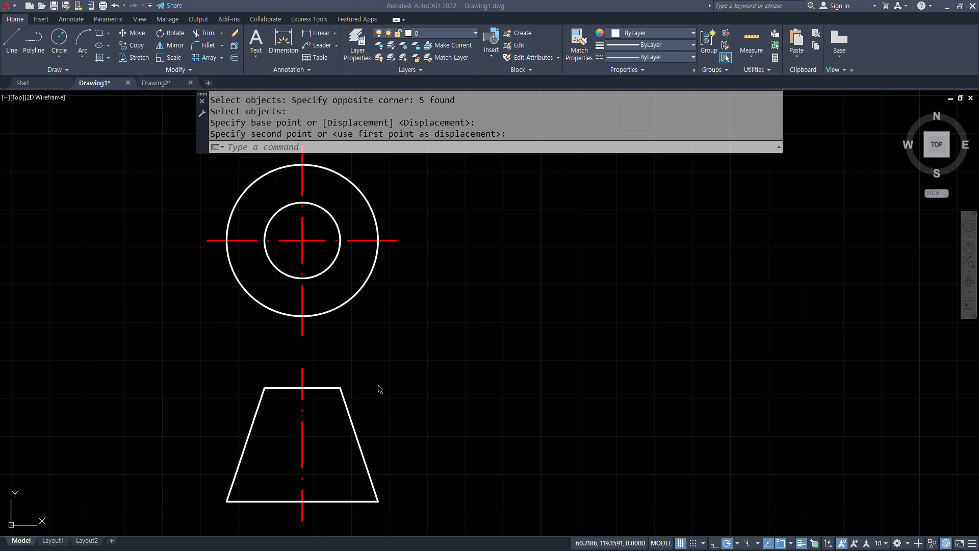
drag(391, 388, 130, 387)
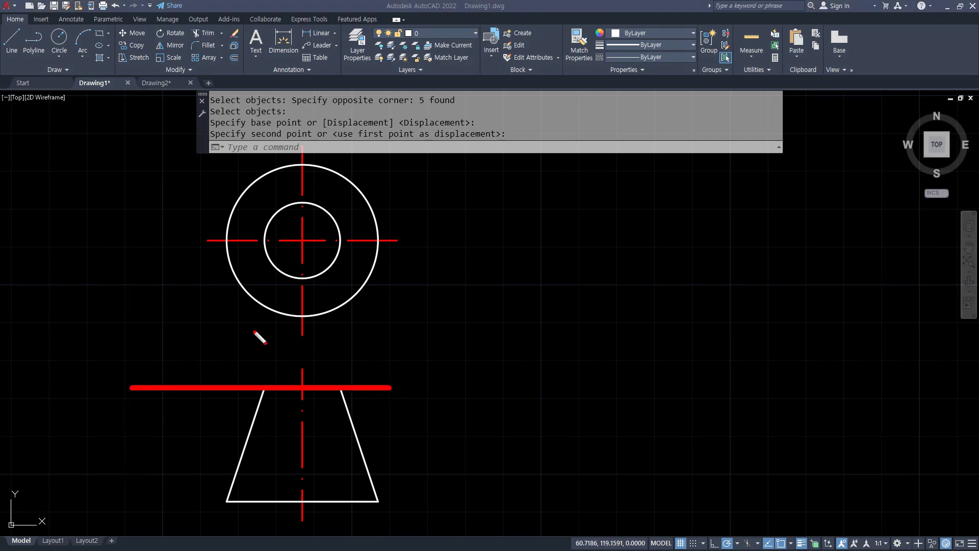
key(Escape)
- Add a linear dimension for the trapezoid's upper edge, placed below that edge inside the shape
scroll(299, 439, up, 2)
mouse_move(298, 439)
middle_down()
mouse_move(287, 296)
mouse_move(280, 318)
middle_up()
click(305, 36)
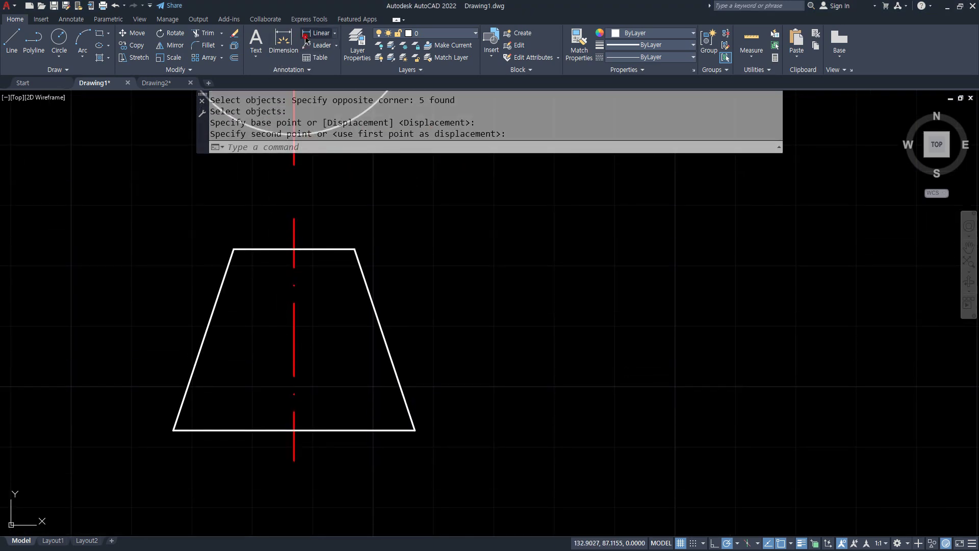
click(233, 249)
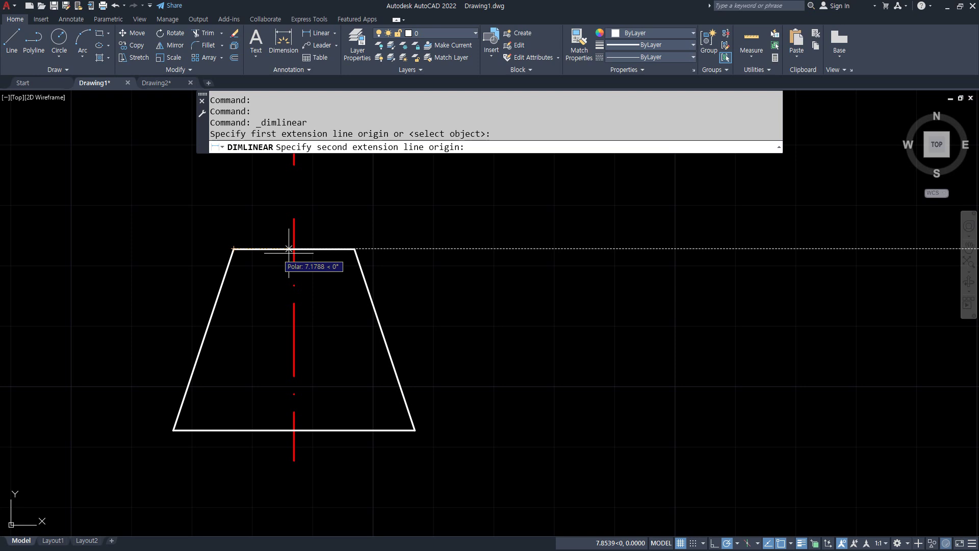
click(354, 249)
click(340, 313)
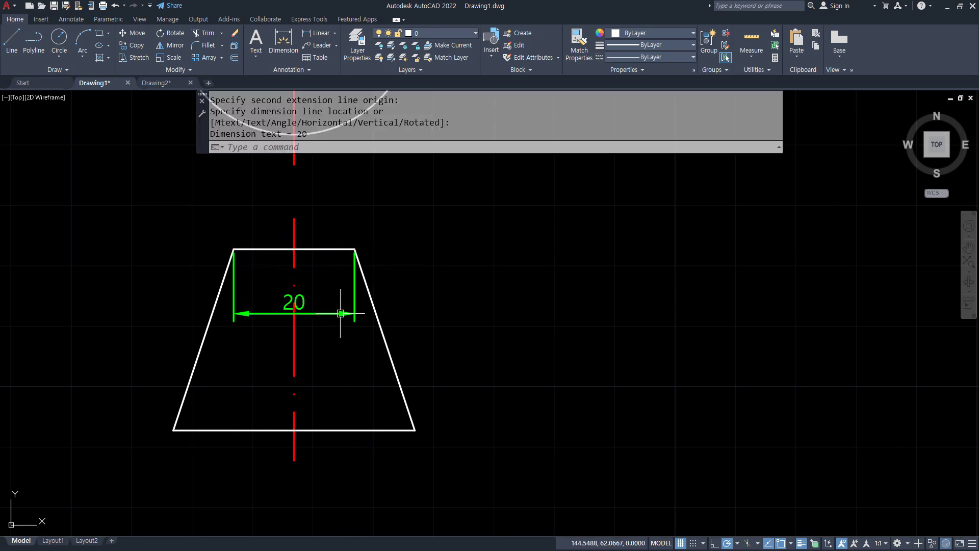
- Add a linear dimension for the trapezoid's base, placed above the base across the shape
key(Return)
click(173, 430)
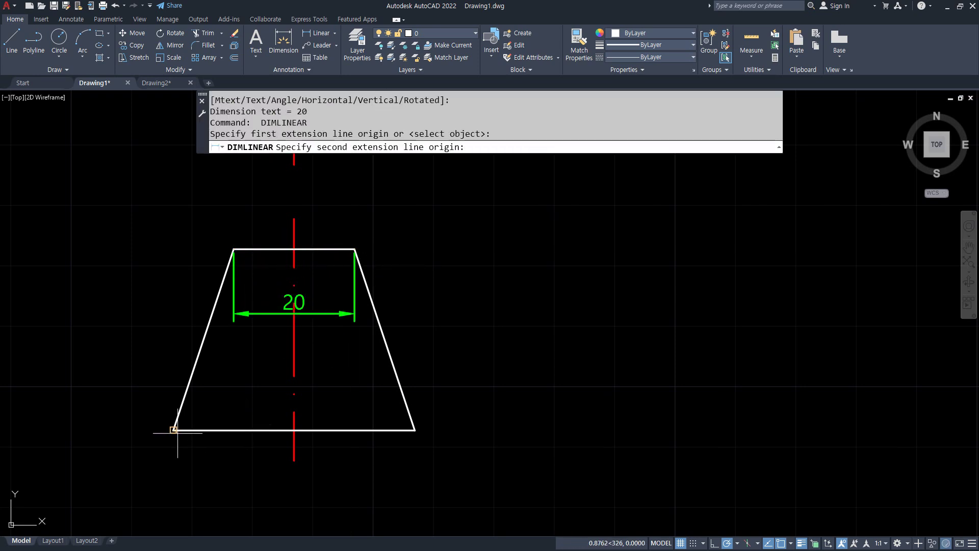
click(415, 430)
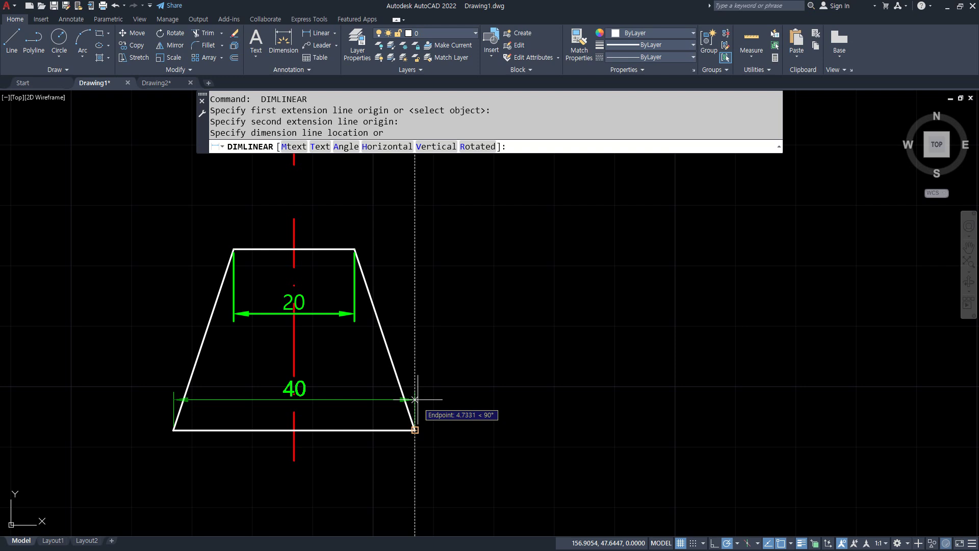
click(436, 375)
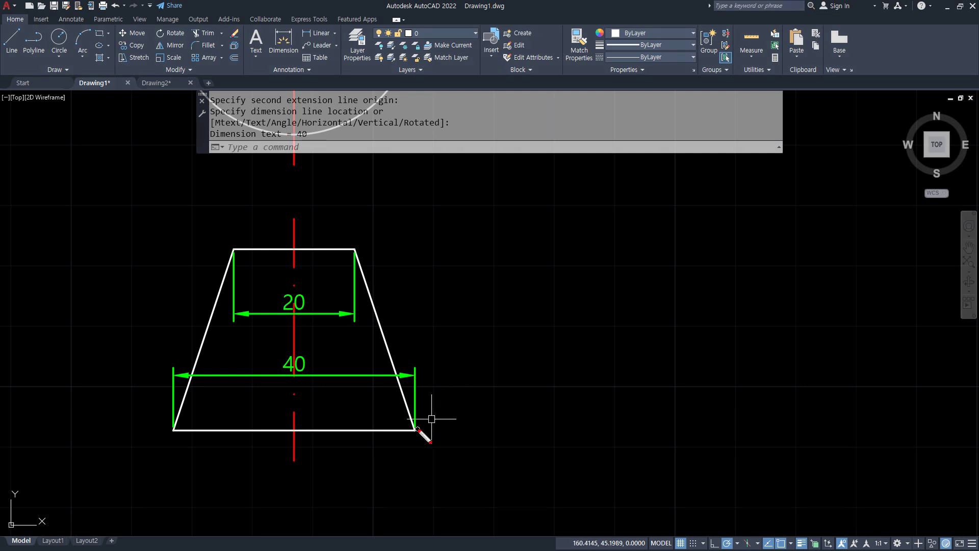
drag(416, 429, 471, 421)
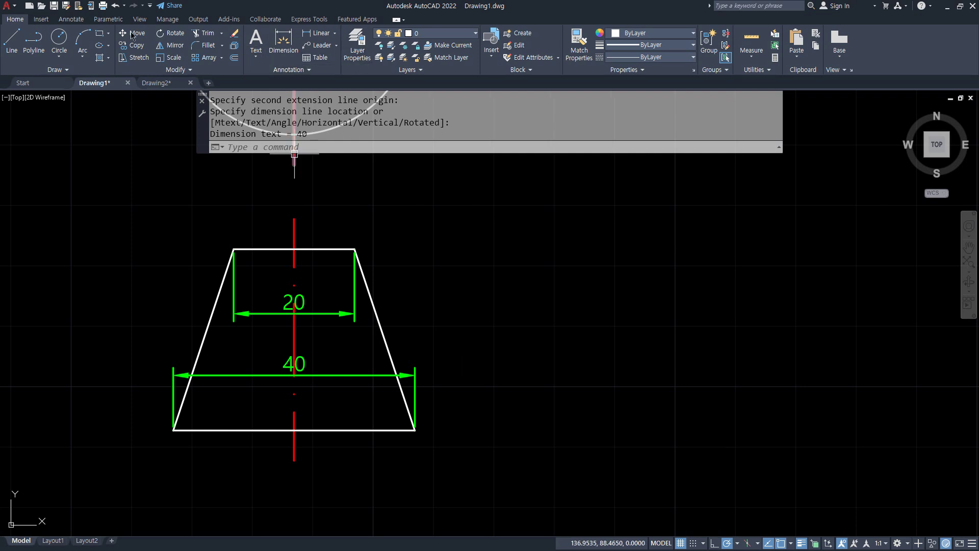
- Apply an obliquing angle of 60 to the linear dimensions of the trapezoid's base and upper edge
click(71, 18)
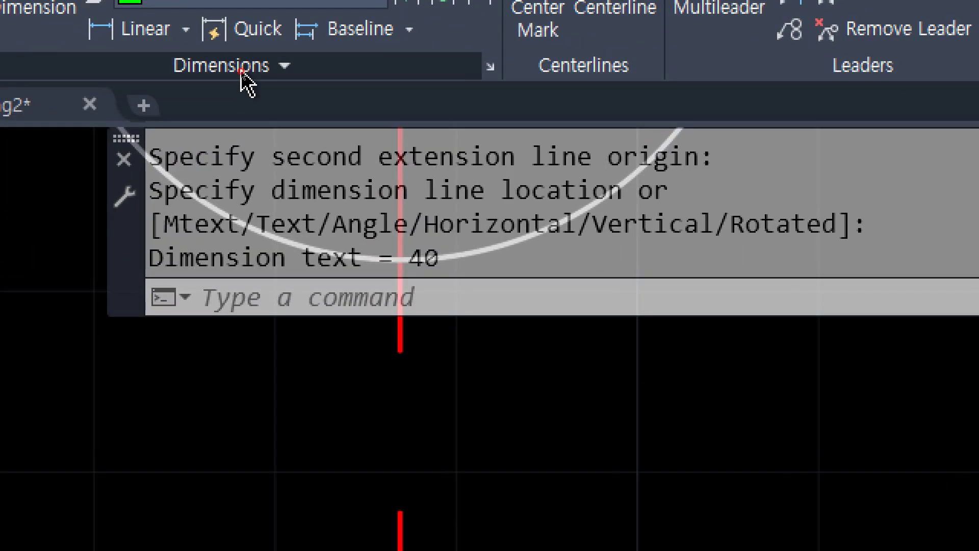
click(242, 71)
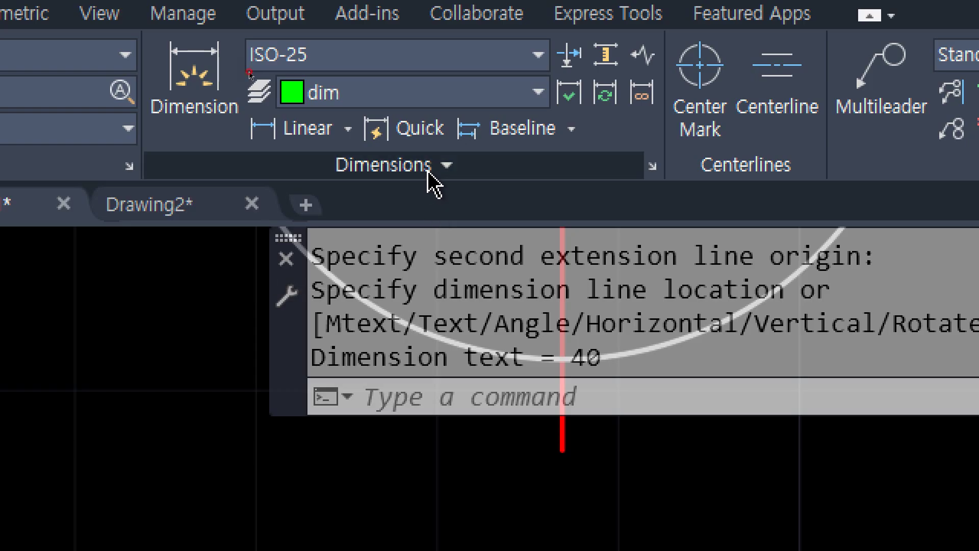
click(428, 168)
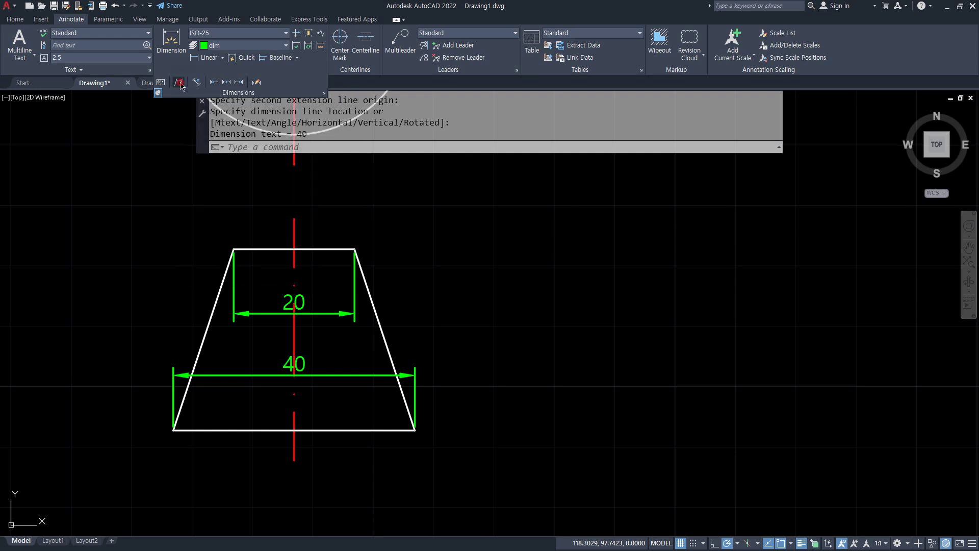
click(179, 82)
click(381, 375)
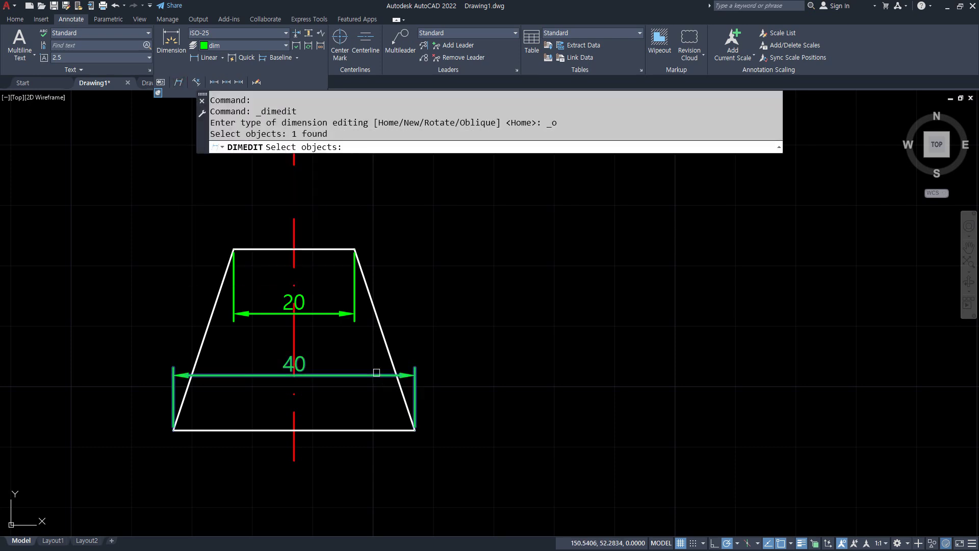
click(354, 291)
key(Return)
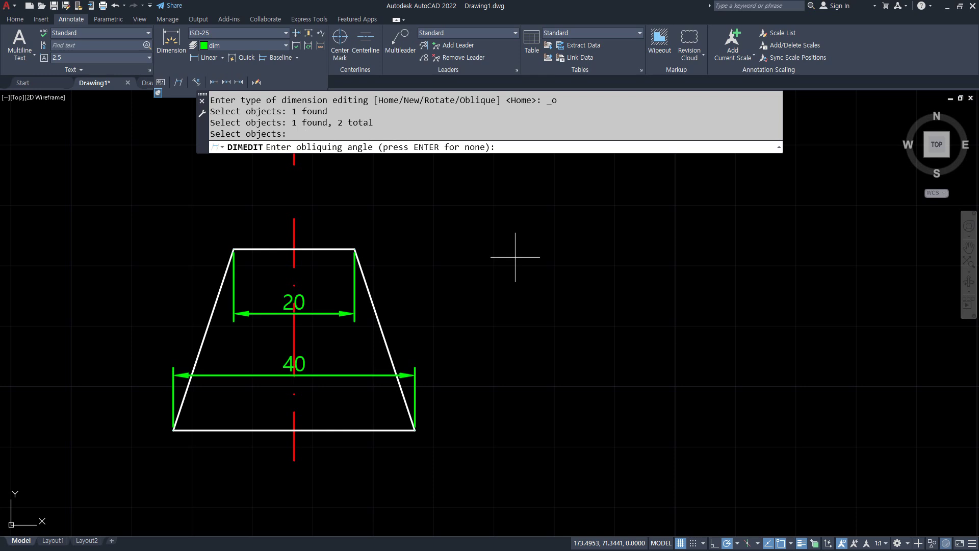
key(Return)
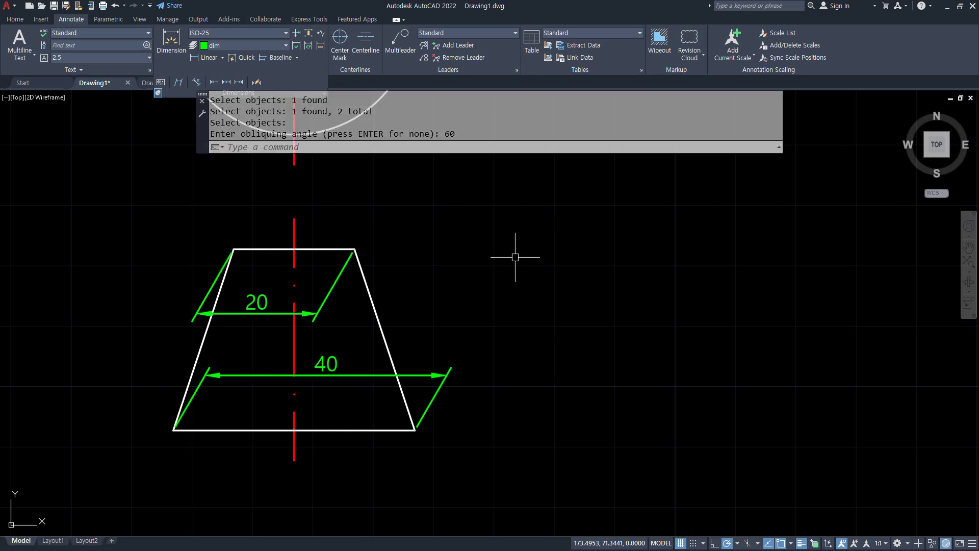
mouse_move(417, 429)
mouse_down()
mouse_move(686, 426)
mouse_move(665, 455)
mouse_up()
mouse_move(464, 426)
mouse_down()
mouse_move(442, 406)
mouse_move(468, 397)
mouse_up()
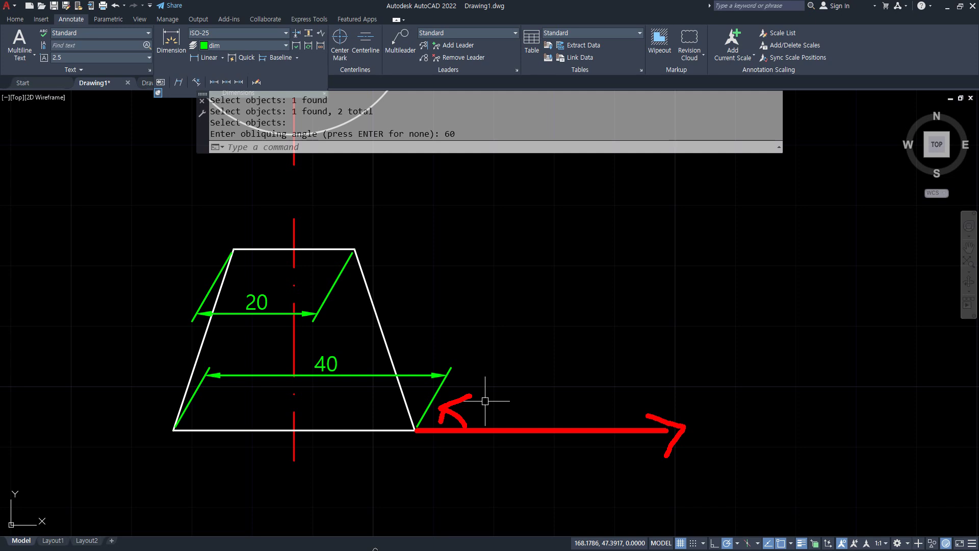
drag(414, 431, 414, 240)
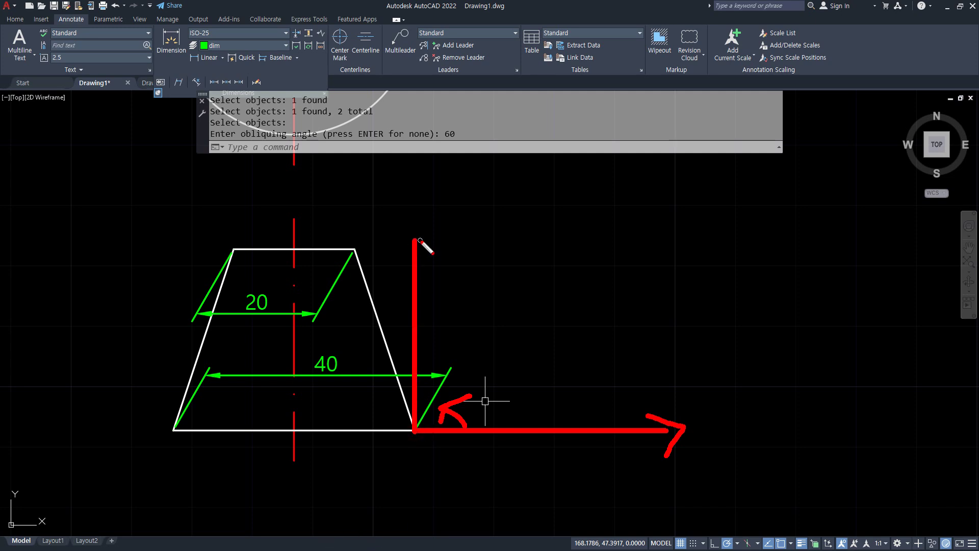
mouse_move(413, 294)
mouse_down()
mouse_move(453, 295)
mouse_move(444, 304)
mouse_up()
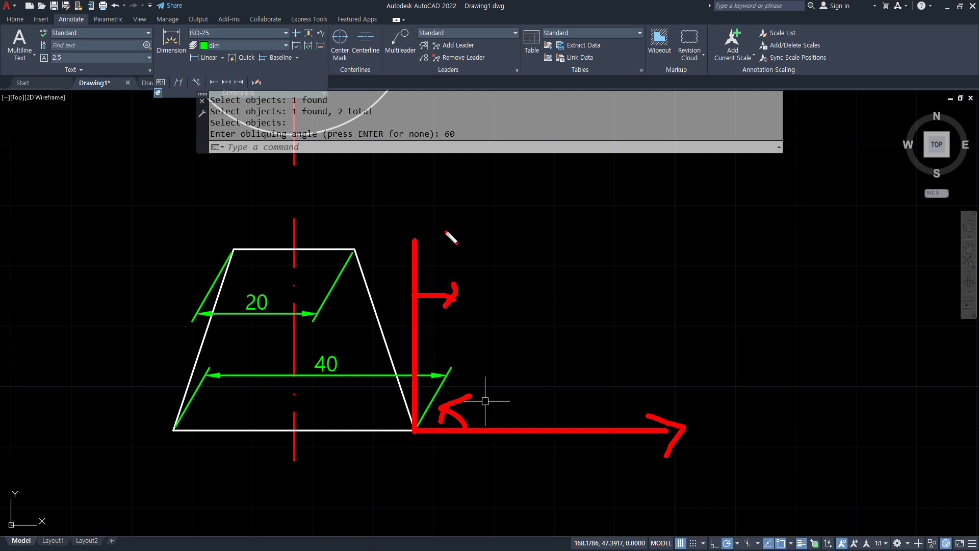
mouse_move(433, 229)
mouse_down()
mouse_move(447, 258)
mouse_move(465, 233)
mouse_up()
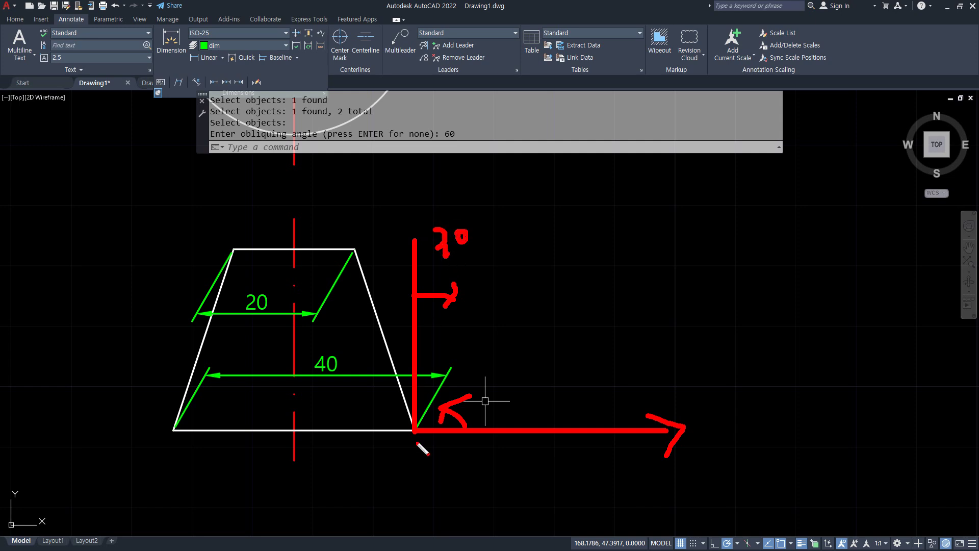
drag(418, 431, 420, 261)
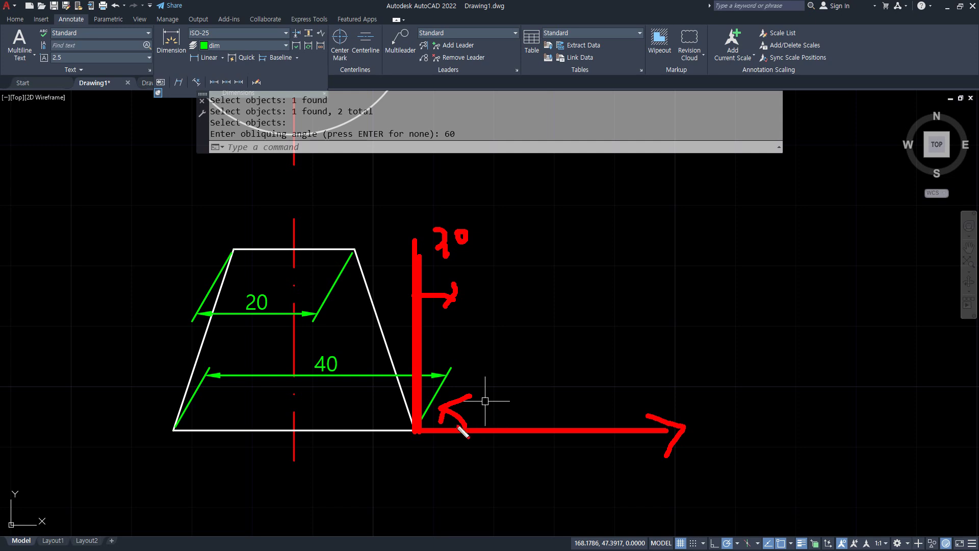
drag(416, 429, 710, 427)
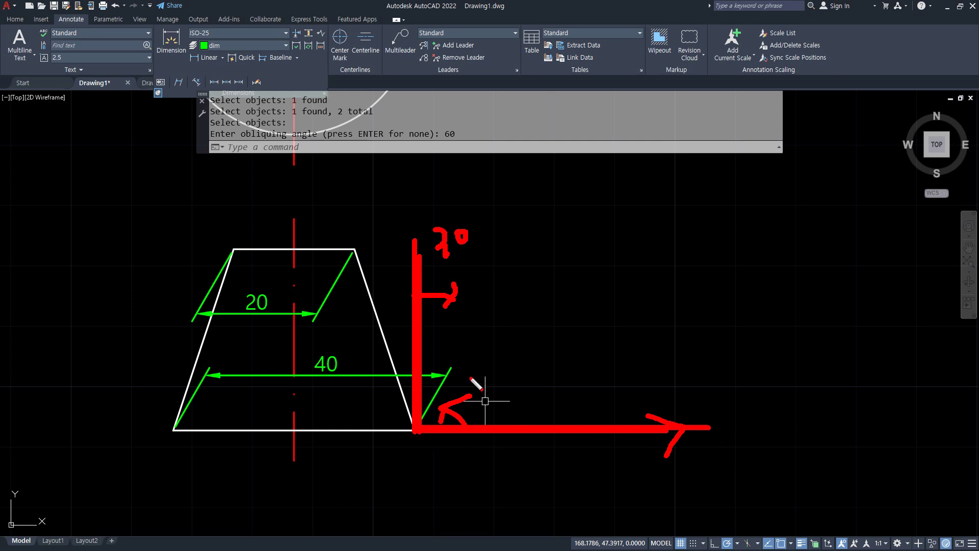
mouse_move(447, 377)
mouse_down()
mouse_move(459, 362)
mouse_move(421, 419)
mouse_up()
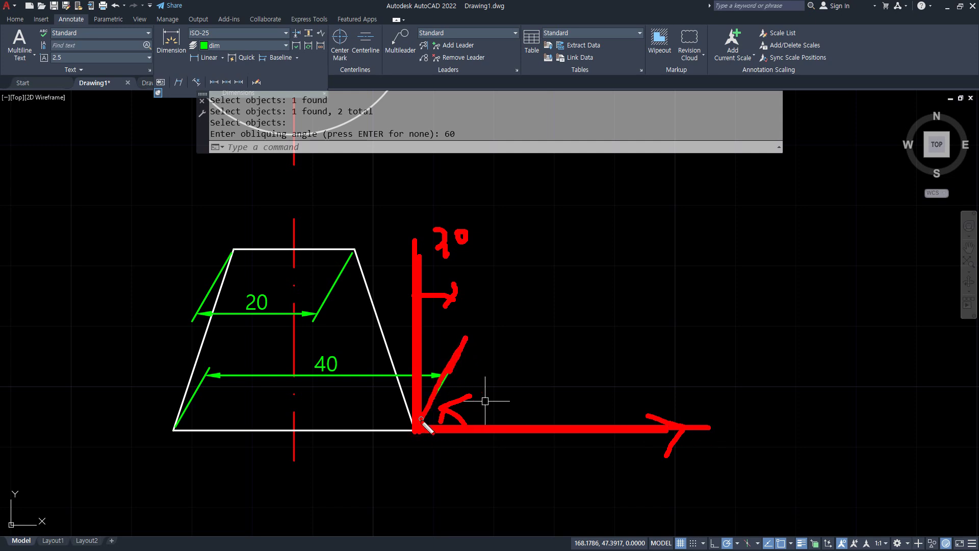
mouse_move(475, 320)
mouse_down()
mouse_move(456, 380)
mouse_move(424, 417)
mouse_up()
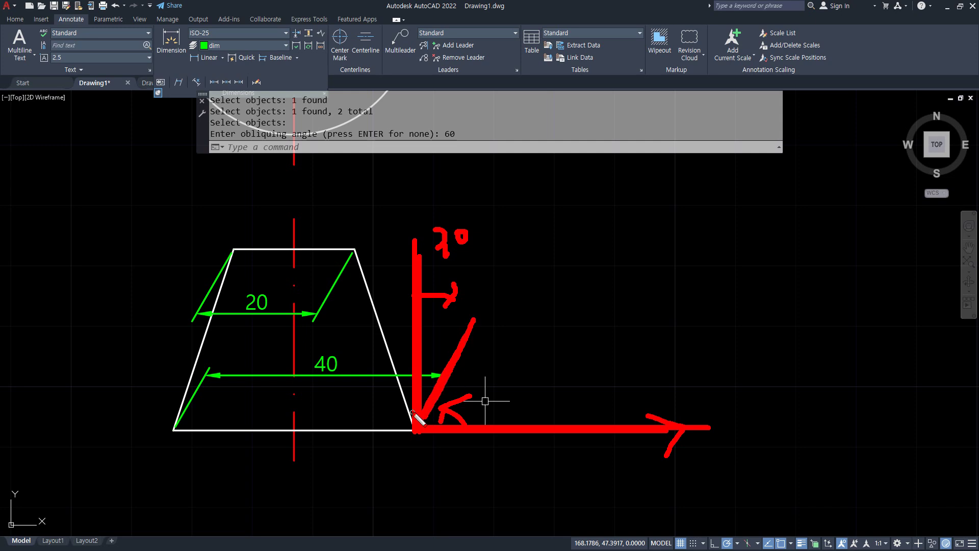
mouse_move(514, 360)
mouse_down()
mouse_move(502, 389)
mouse_move(560, 388)
mouse_move(542, 380)
mouse_up()
key(Escape)
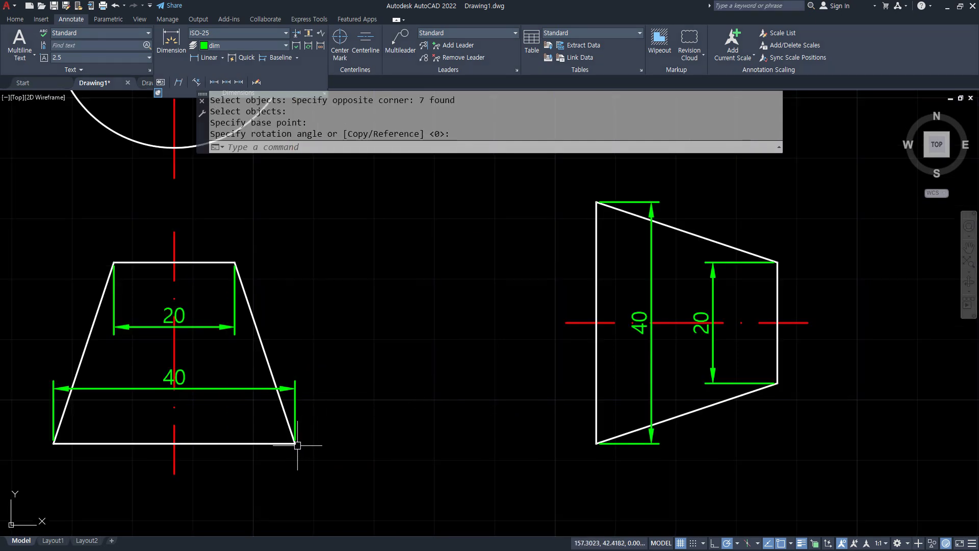
key(ctrl+2)
drag(296, 444, 295, 201)
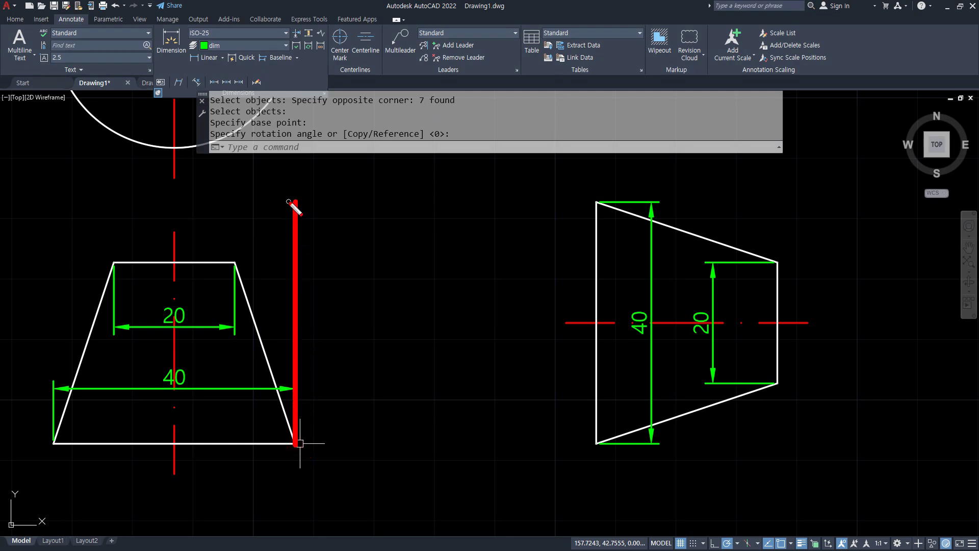
mouse_move(291, 245)
mouse_down()
mouse_move(265, 232)
mouse_move(263, 249)
mouse_move(312, 246)
mouse_move(308, 261)
mouse_up()
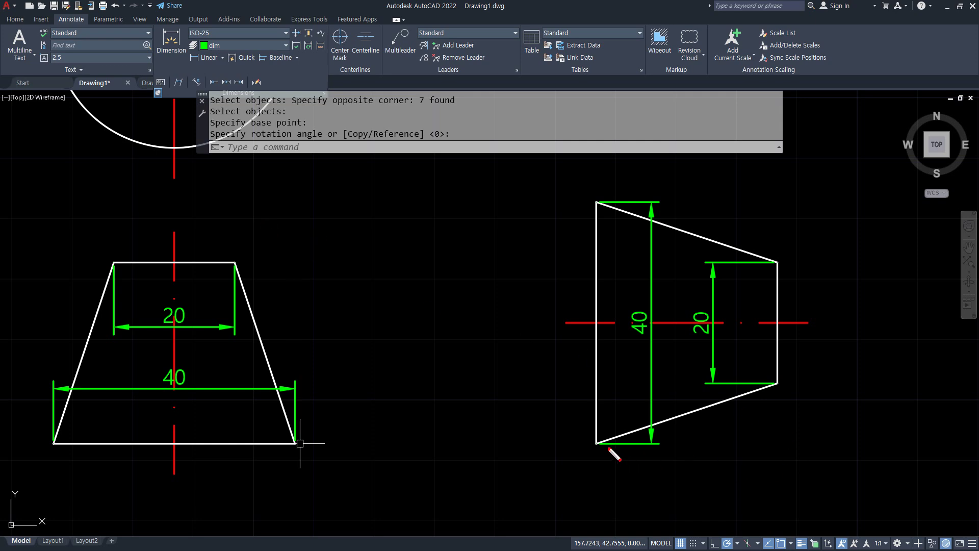
drag(597, 445, 800, 445)
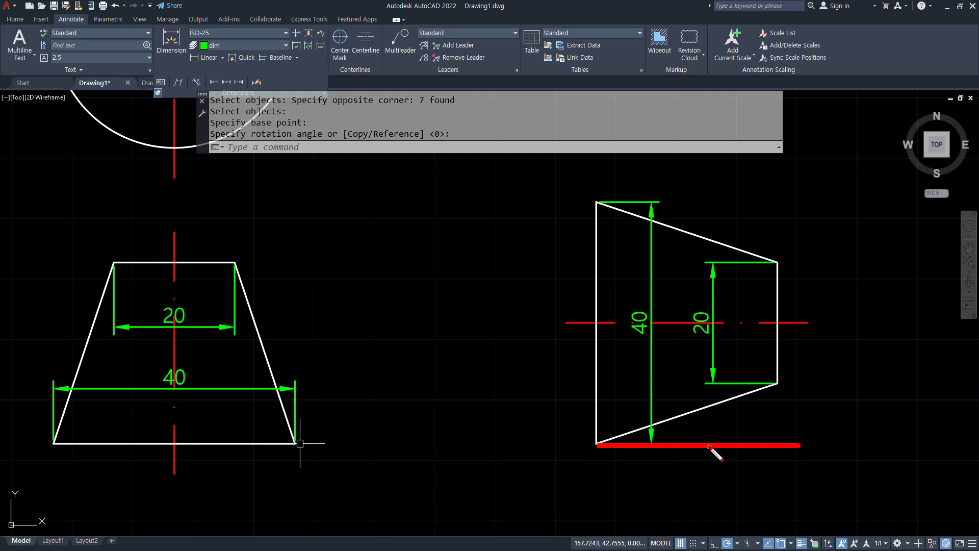
mouse_move(717, 443)
mouse_down()
mouse_move(714, 410)
mouse_move(739, 407)
mouse_move(727, 494)
mouse_up()
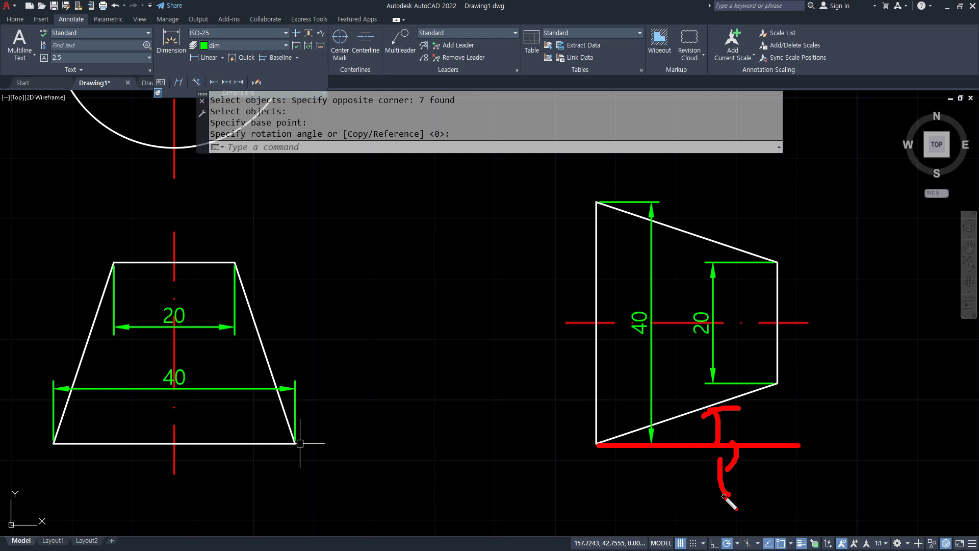
mouse_move(655, 445)
mouse_down()
mouse_move(590, 426)
mouse_move(619, 472)
mouse_up()
drag(296, 444, 296, 256)
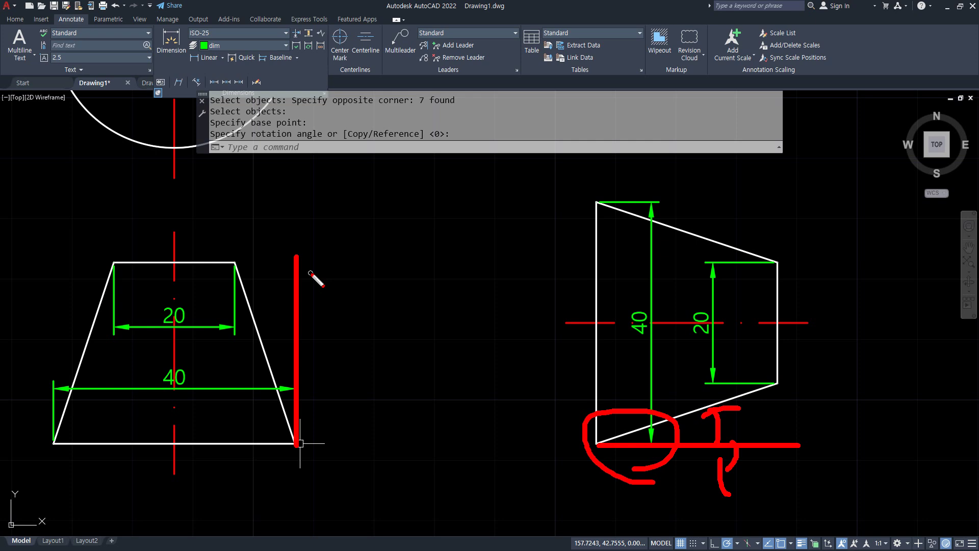
key(Escape)
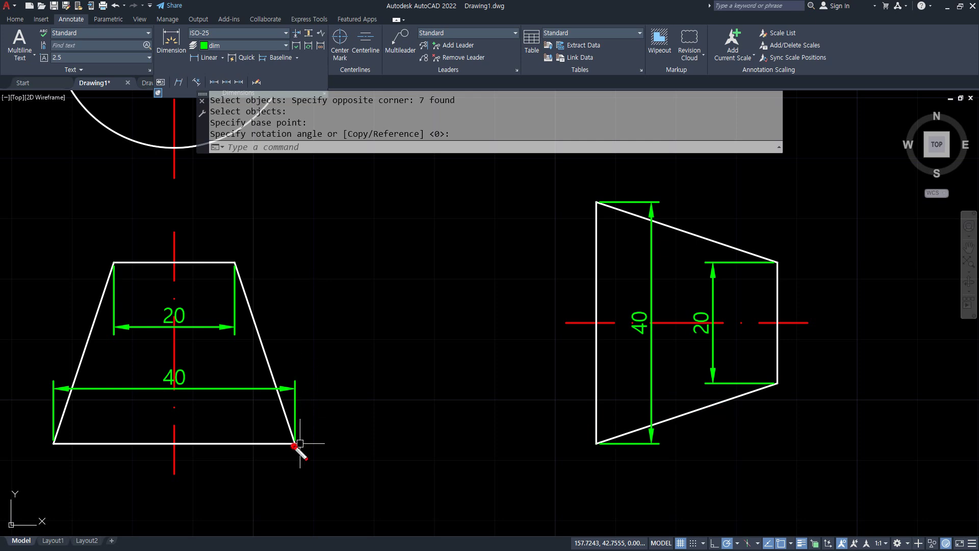
mouse_move(294, 446)
mouse_down()
mouse_move(492, 446)
mouse_move(477, 477)
mouse_up()
drag(526, 438, 520, 449)
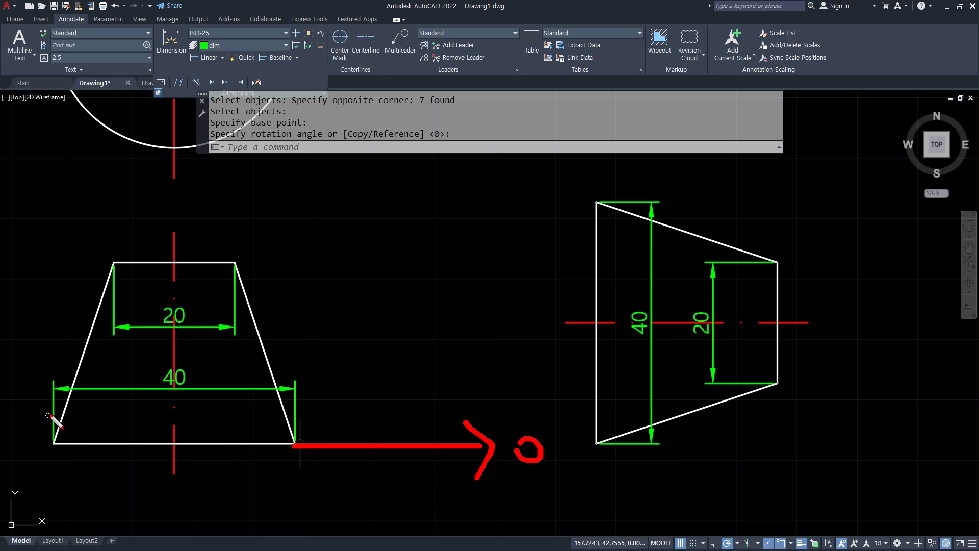
mouse_move(295, 280)
mouse_down()
mouse_move(294, 445)
mouse_move(357, 275)
mouse_up()
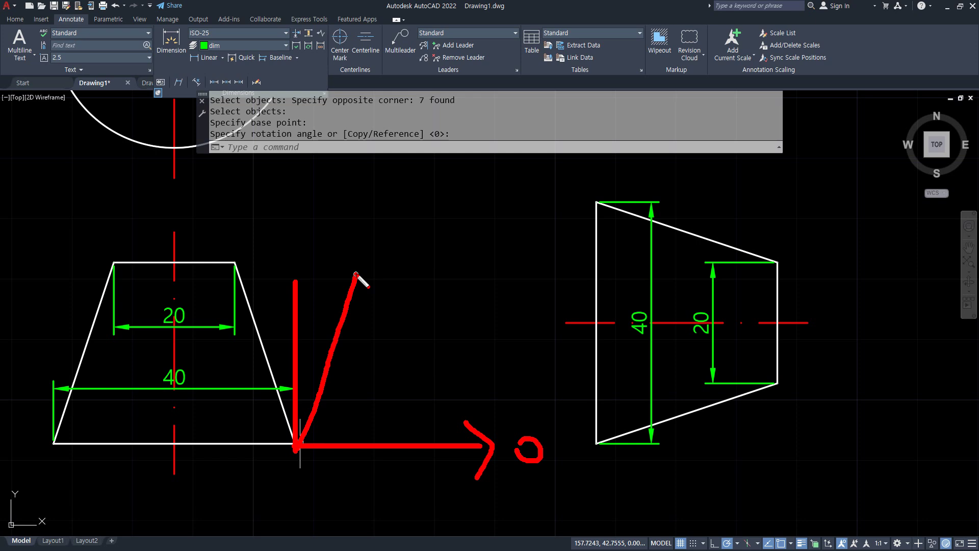
drag(292, 387, 308, 393)
drag(317, 336, 318, 343)
drag(327, 394, 361, 443)
mouse_move(382, 368)
mouse_down()
mouse_move(382, 404)
mouse_move(395, 382)
mouse_up()
key(e)
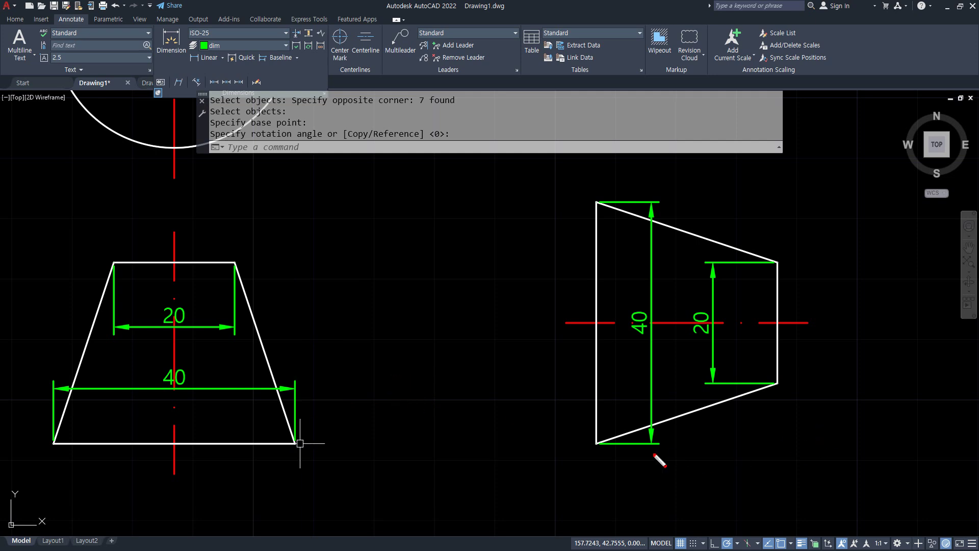
drag(589, 445, 811, 445)
mouse_move(754, 436)
mouse_down()
mouse_move(748, 405)
mouse_move(760, 396)
mouse_up()
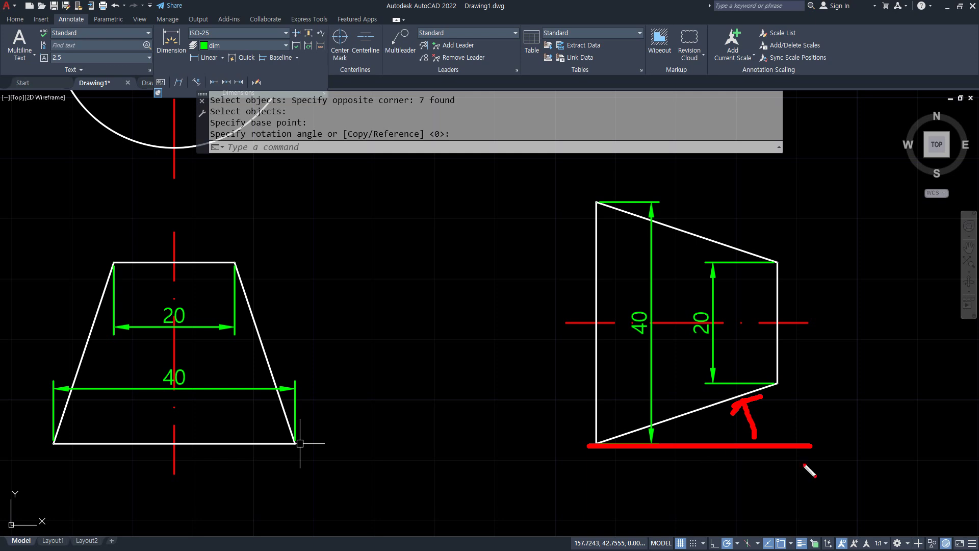
key(Escape)
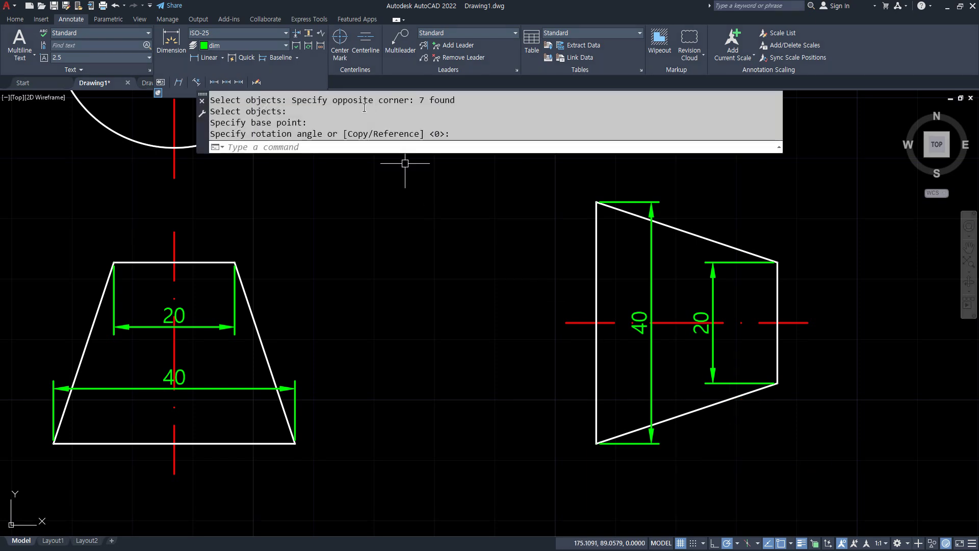
- Oblique both horizontal dimensions of the upright trapezoid to an angle of 60
click(226, 305)
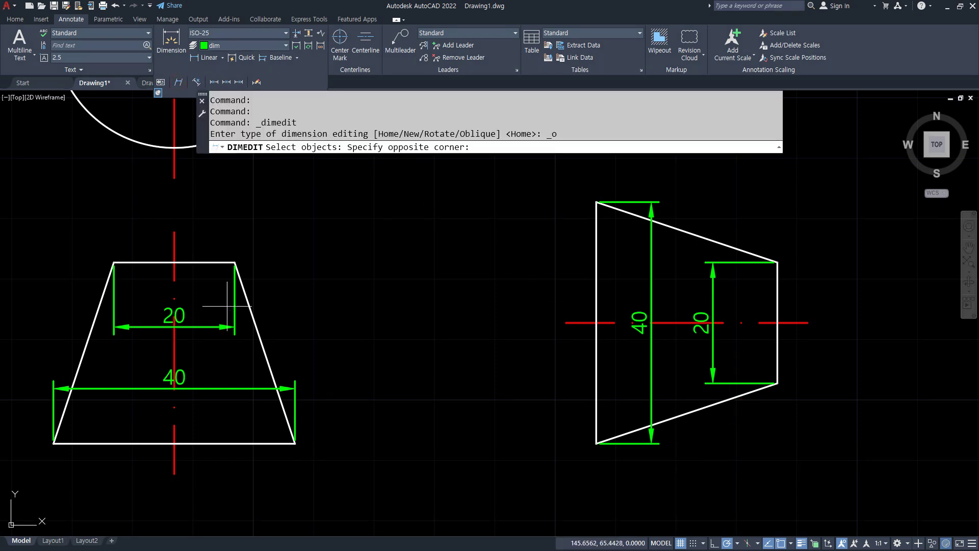
click(212, 400)
key(Return)
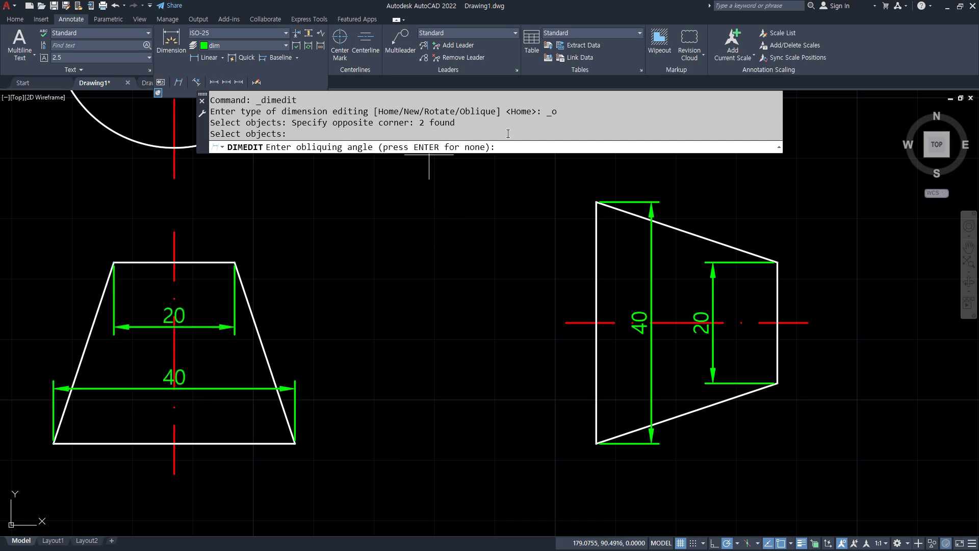
text(60)
key(Return)
key(Return)
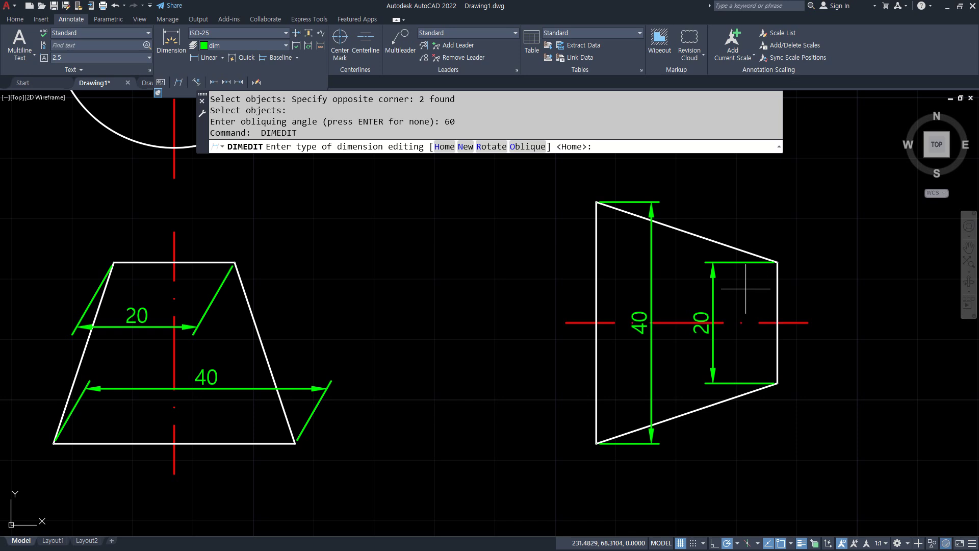
key(Escape)
key(Escape)
key(Return)
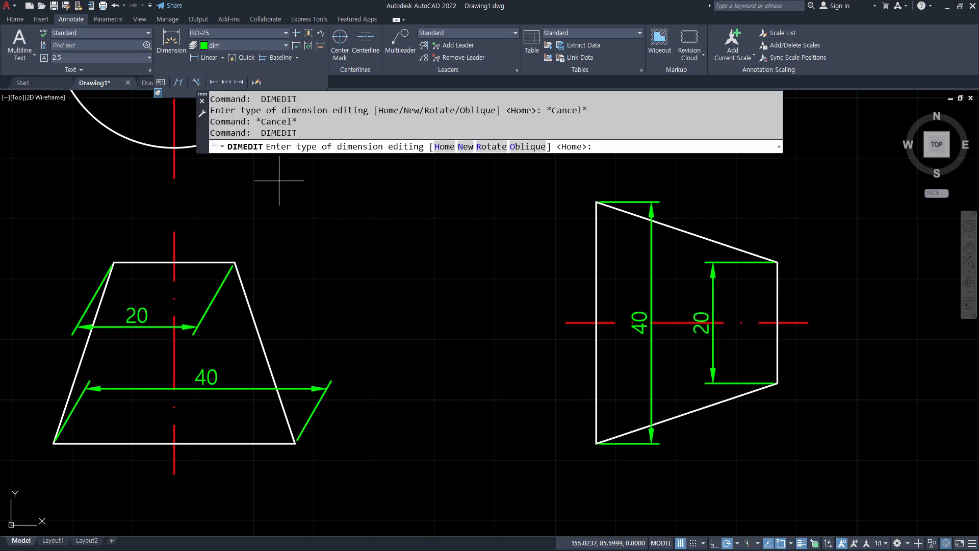
key(Escape)
- Apply an obliquing angle of 30 to the two vertical dimensions of the rotated trapezoid
click(178, 82)
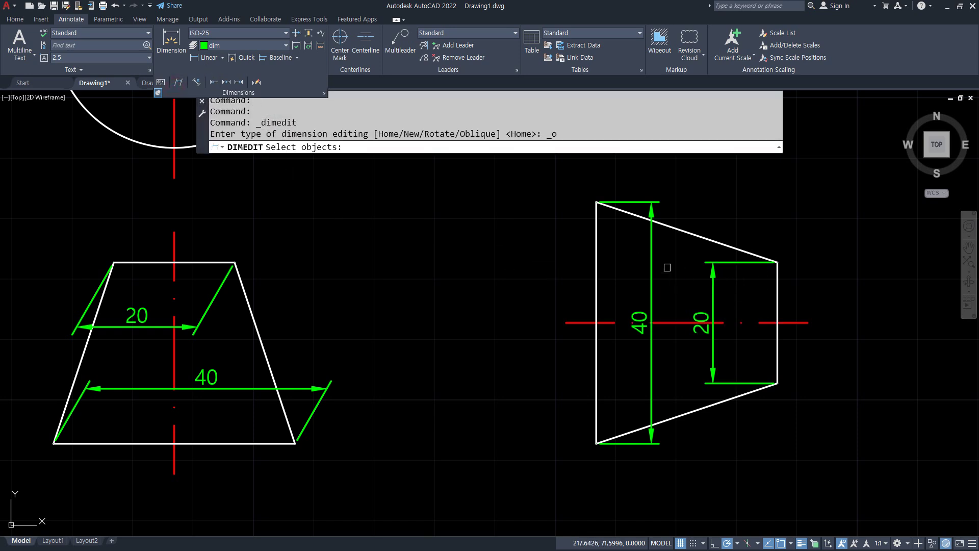
click(730, 284)
click(632, 219)
key(Return)
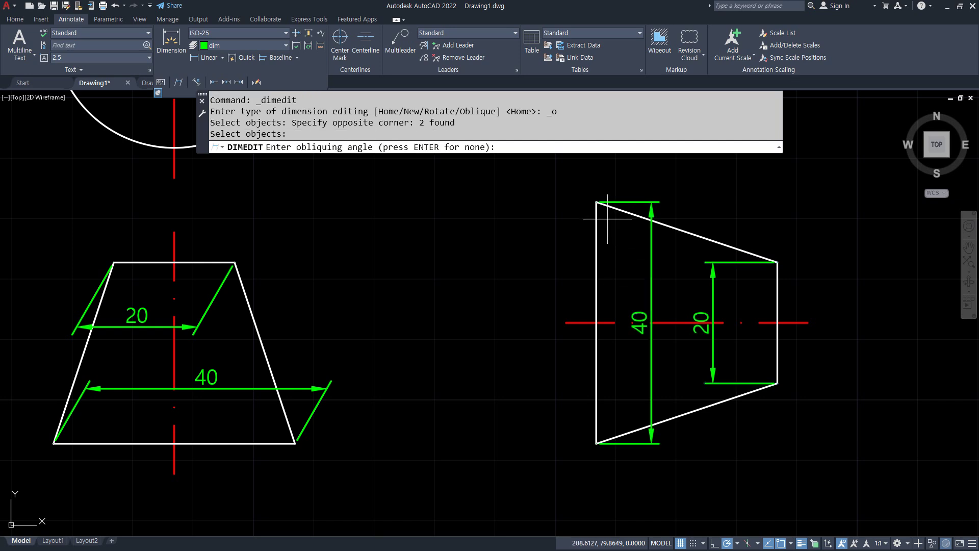
text(30)
key(Return)
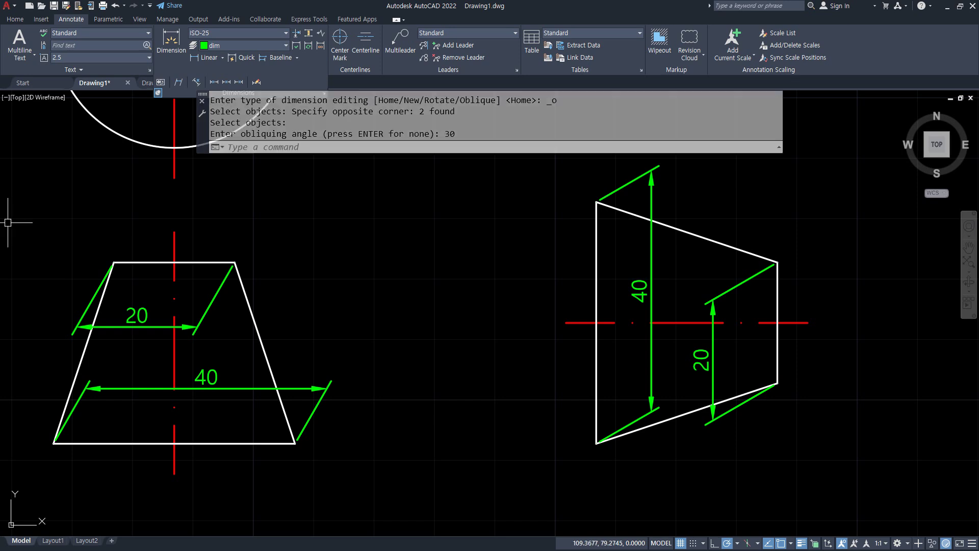
scroll(507, 437, down, 2)
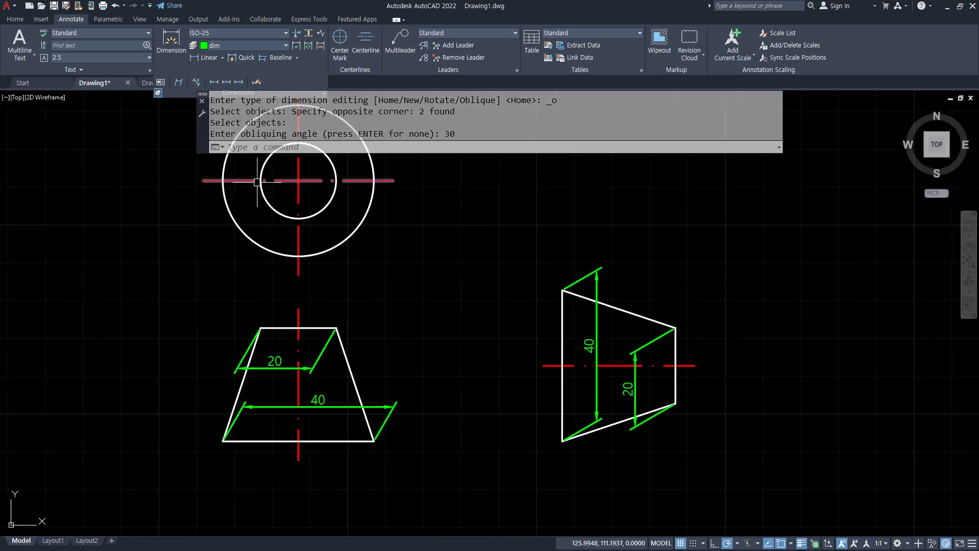
middle_drag(377, 354, 379, 406)
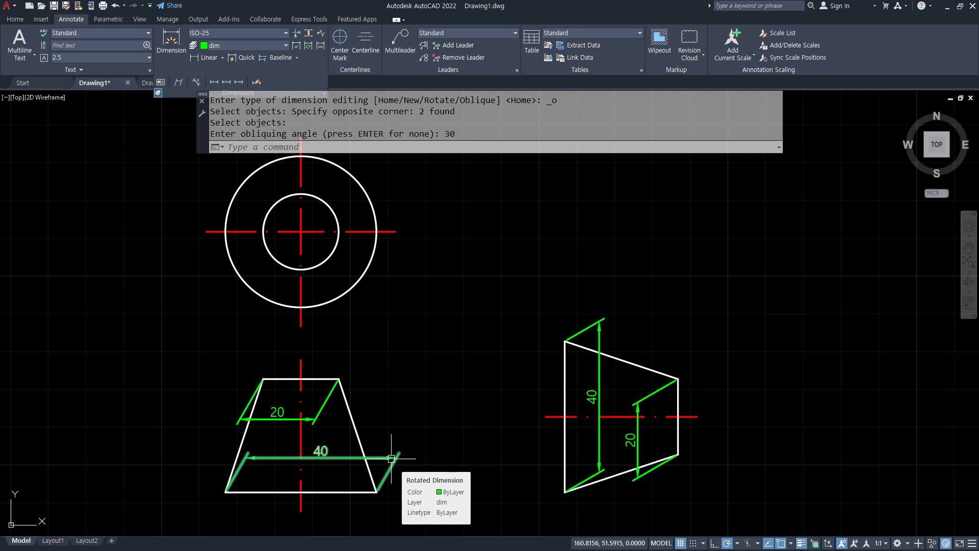
key(ctrl+alt+d)
mouse_move(332, 395)
mouse_down()
mouse_move(266, 396)
mouse_move(351, 355)
mouse_move(317, 391)
mouse_up()
mouse_move(348, 475)
mouse_down()
mouse_move(334, 473)
mouse_move(422, 517)
mouse_move(329, 465)
mouse_up()
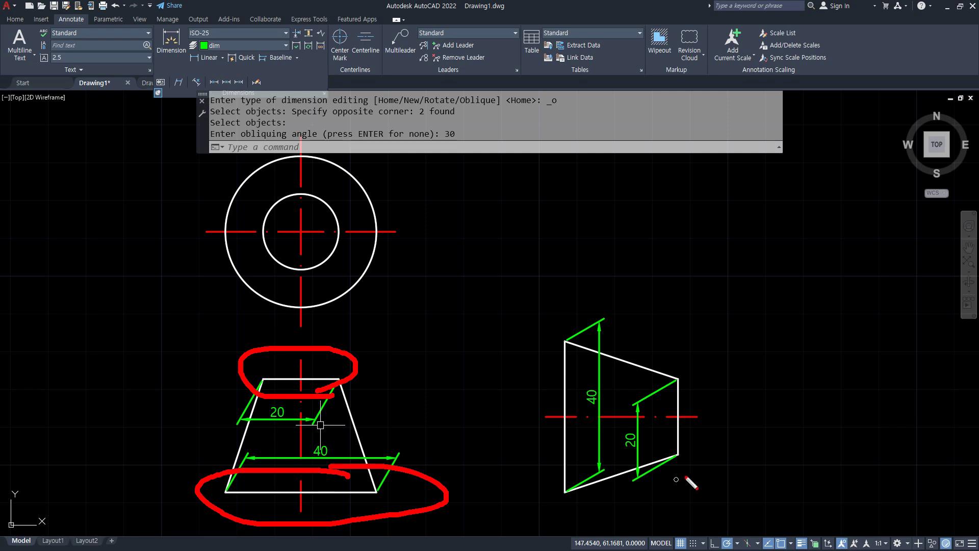
mouse_move(675, 480)
mouse_down()
mouse_move(657, 462)
mouse_move(697, 439)
mouse_move(682, 464)
mouse_up()
mouse_move(570, 494)
mouse_down()
mouse_move(591, 334)
mouse_move(568, 498)
mouse_up()
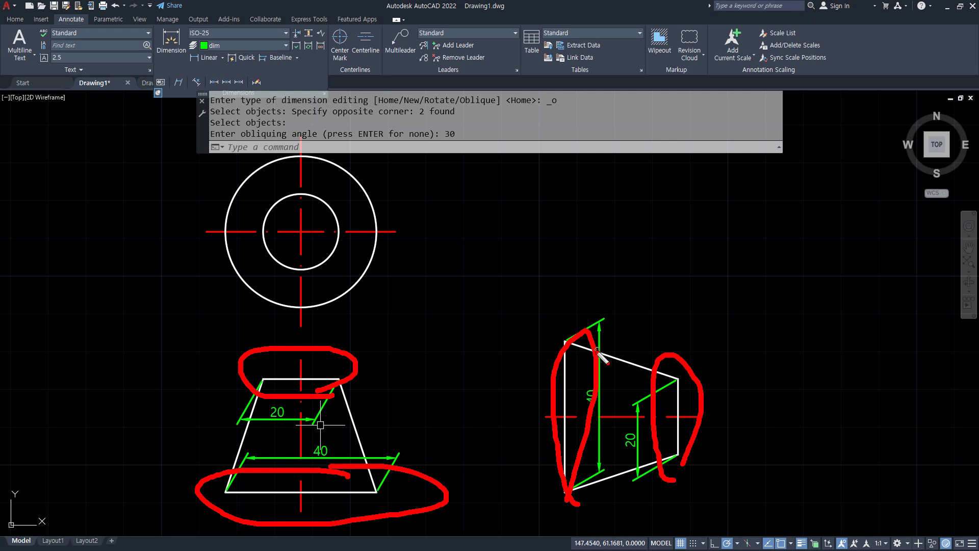
key(Escape)
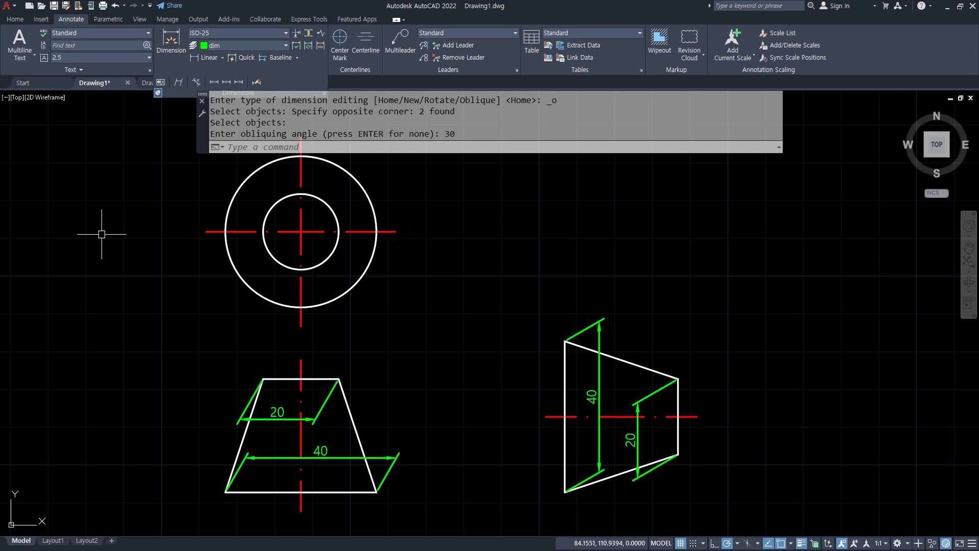
- Switch to the browser and look through the dimensioned practice drawings in the basic Offset and Trim examples post
key(alt+Tab)
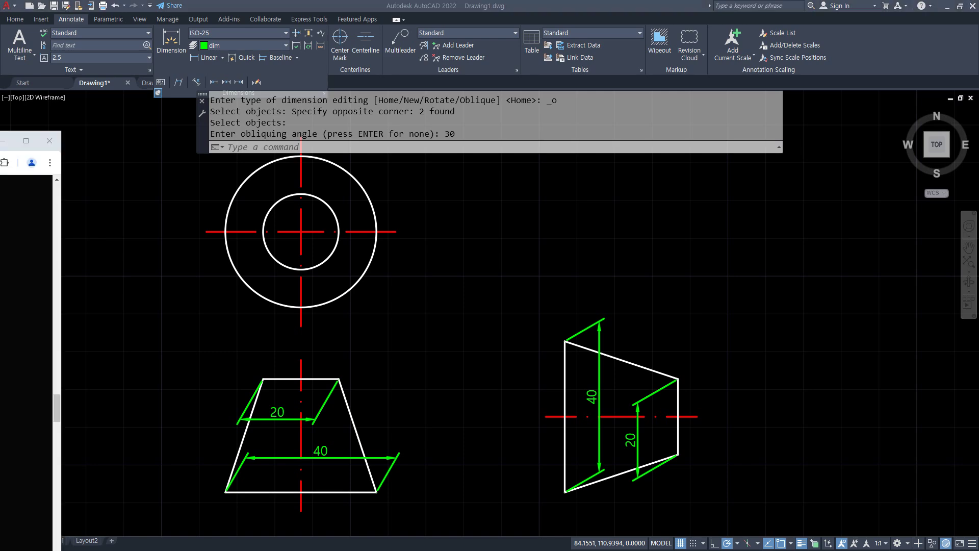
drag(0, 142, 592, 92)
scroll(289, 273, up, 6)
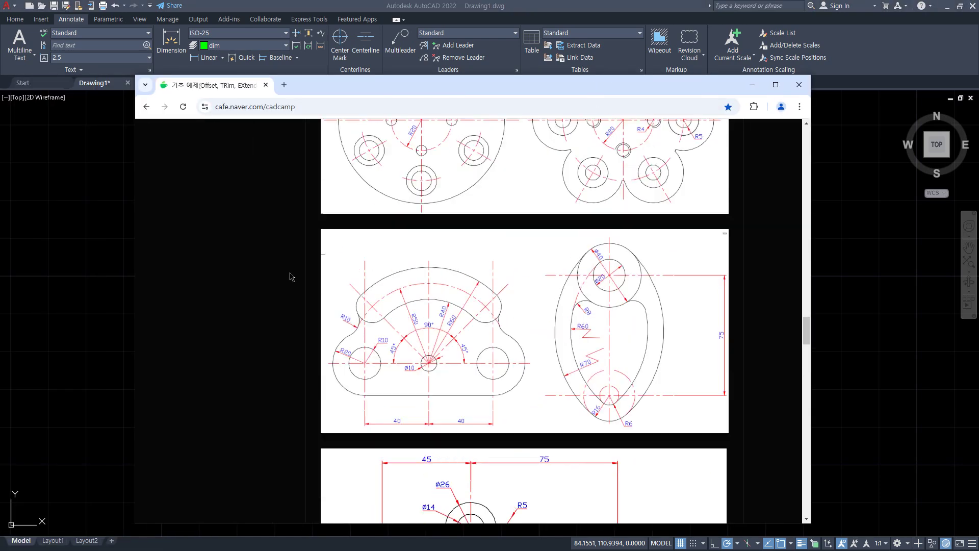
scroll(290, 276, down, 15)
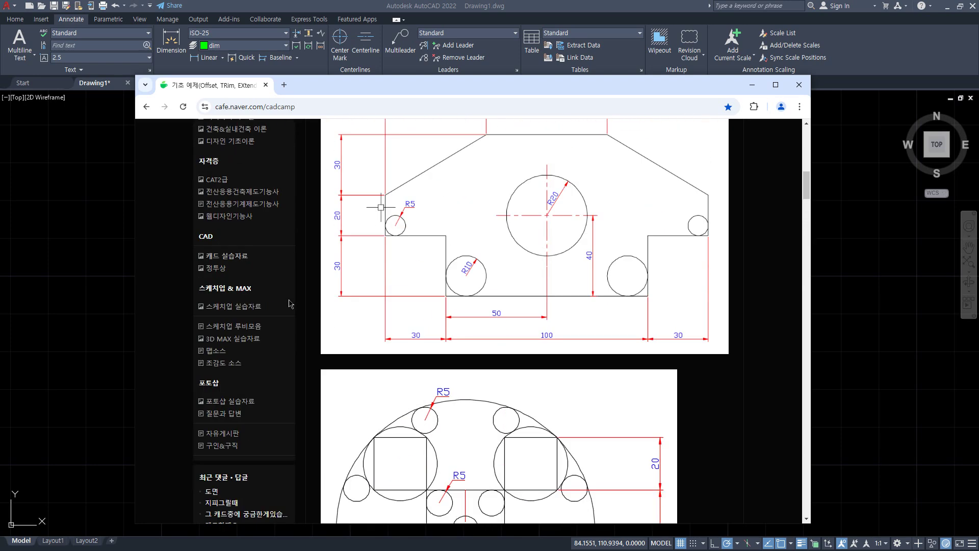
scroll(306, 367, down, 2)
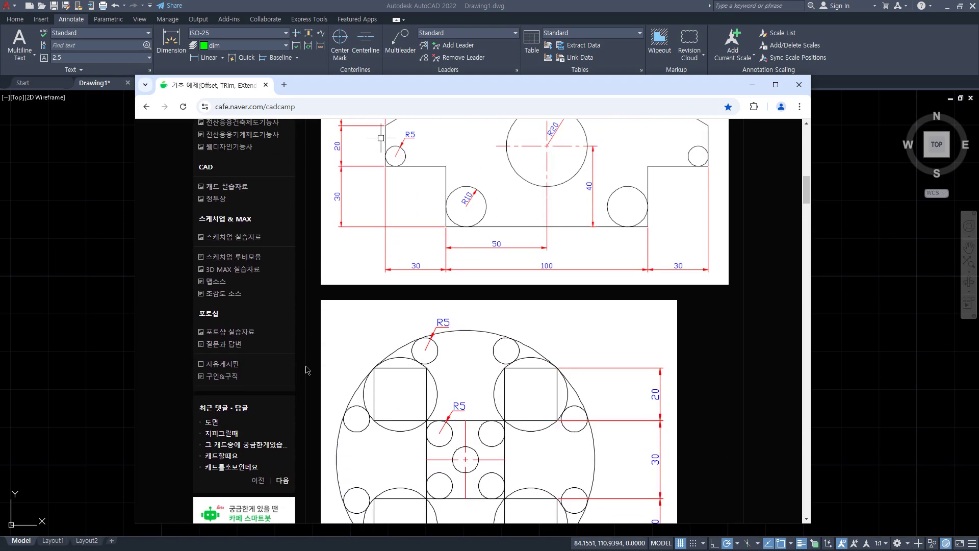
scroll(306, 369, up, 2)
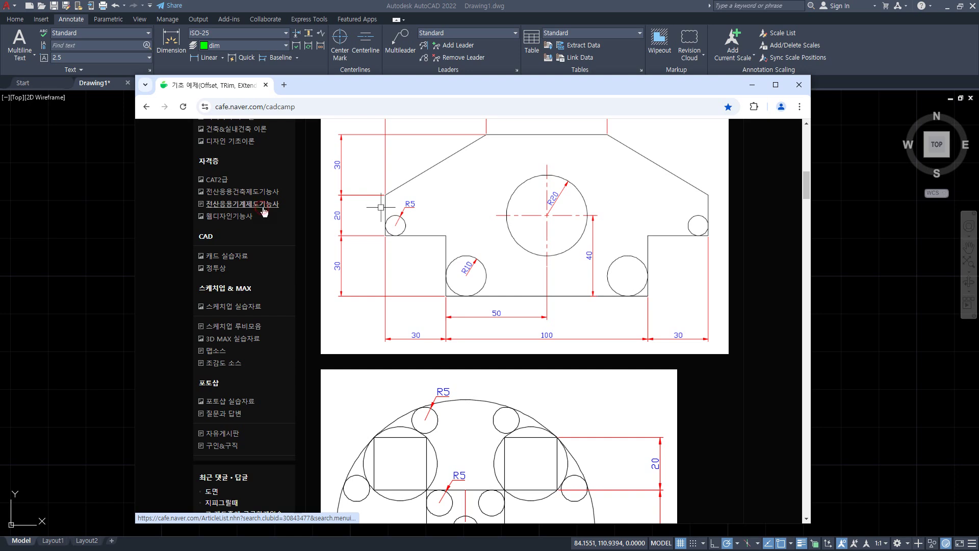
- Open the "기초부품 그리기" post on the 전산응용기계제도기능사 board and examine the tolerances in its part drawings
click(265, 211)
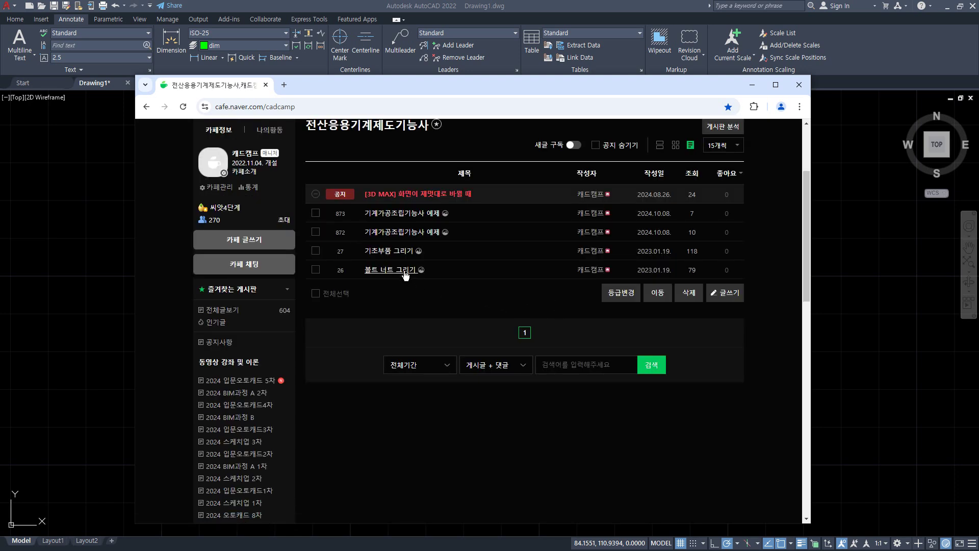
click(400, 251)
scroll(682, 357, down, 5)
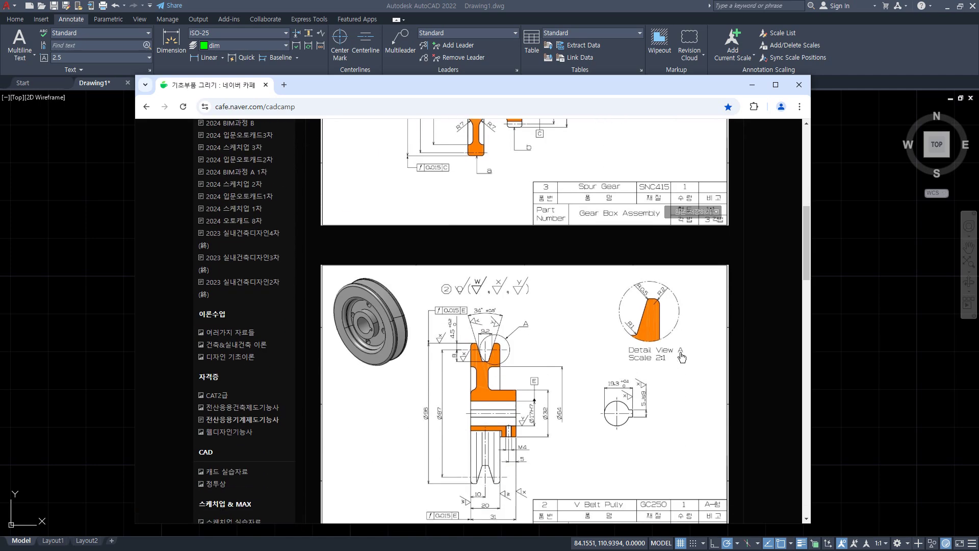
scroll(682, 357, down, 4)
scroll(681, 357, down, 4)
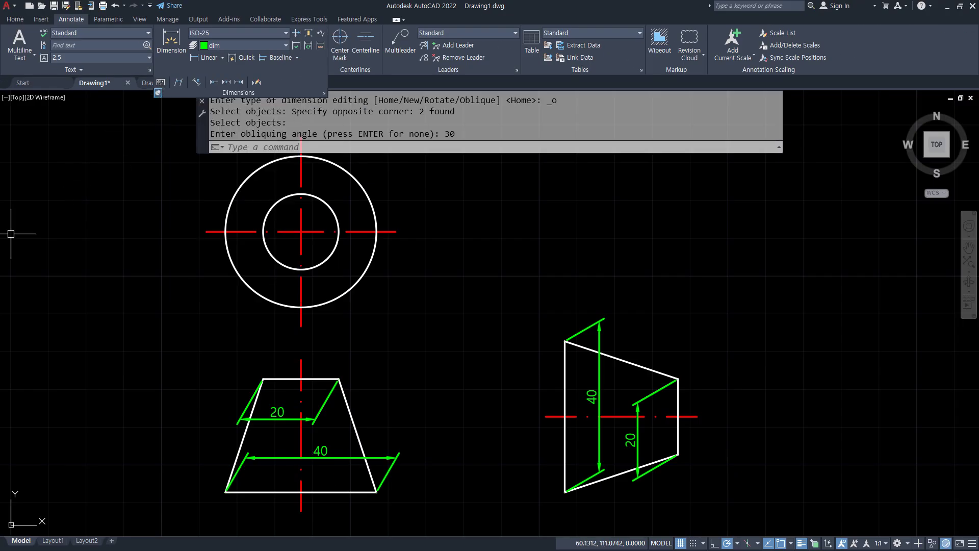
- Switch to the Notepad lecture notes and add the line "공차 - 허용범위" at the end
key(alt+Tab)
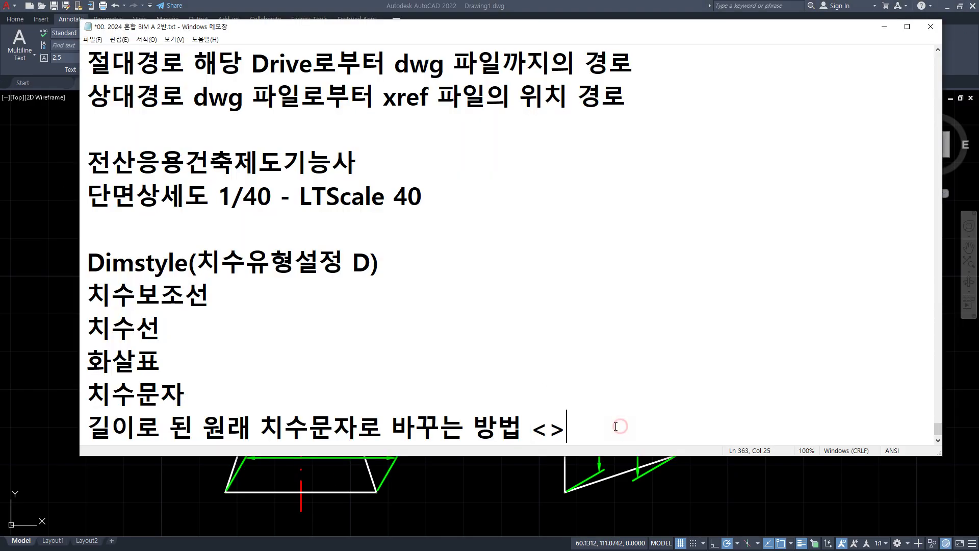
key(Return)
text(공차)
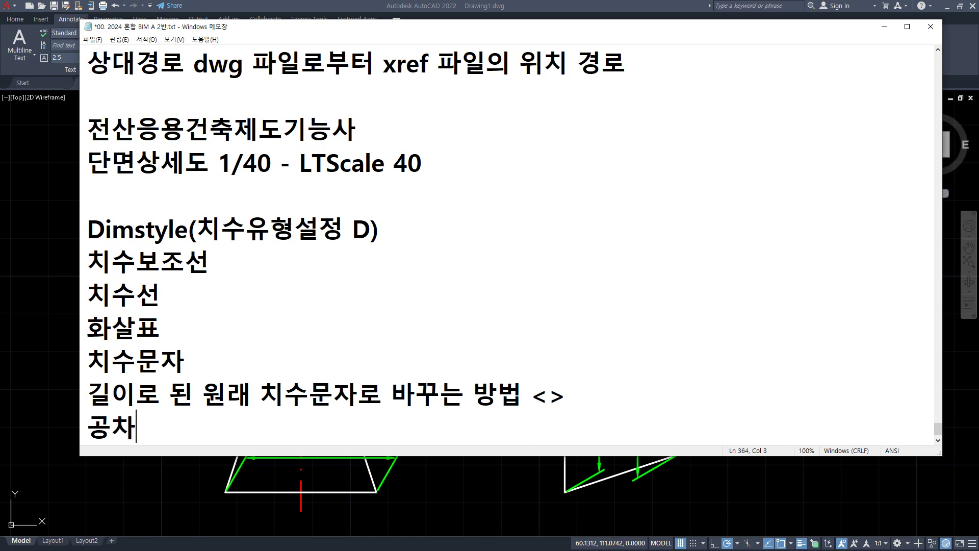
text(- 허용치)
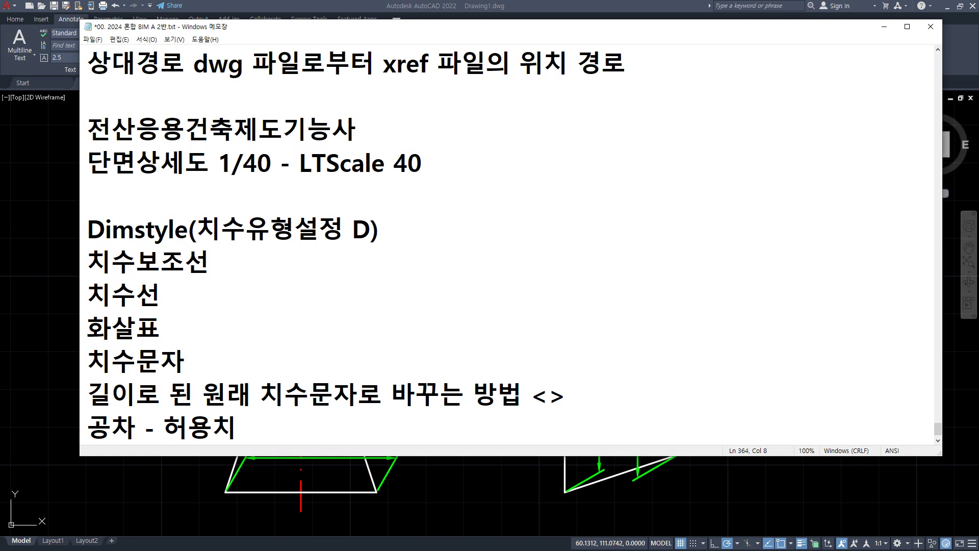
key(BackSpace)
key(BackSpace)
text(범위)
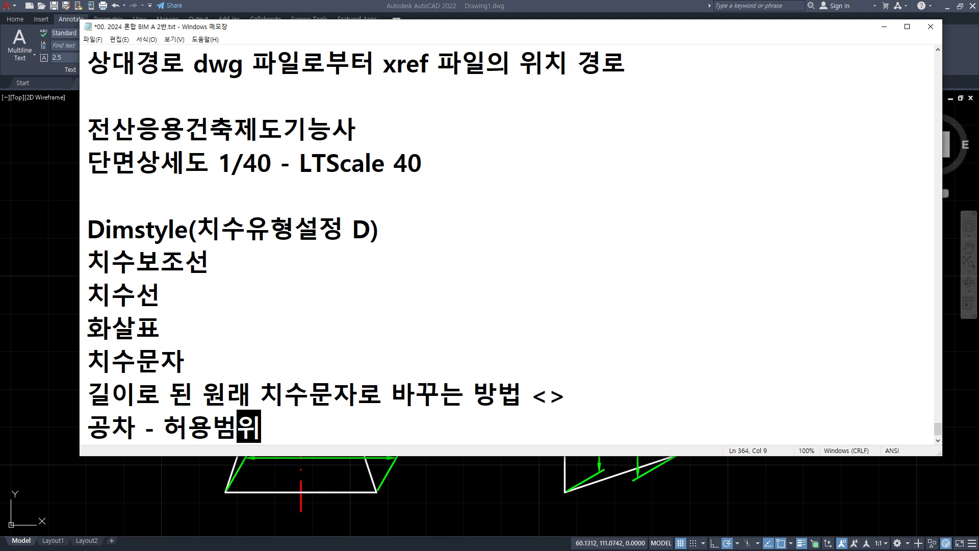
- Add the lines "100mm", "99.5mm" and "100.5mm" below the "공차 - 허용범위" line in the notes
key(Return)
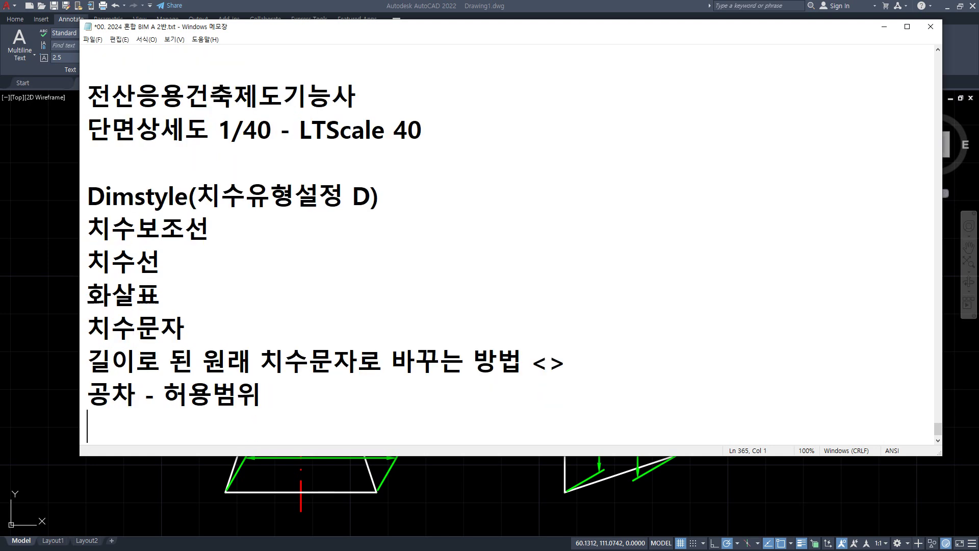
text(100)
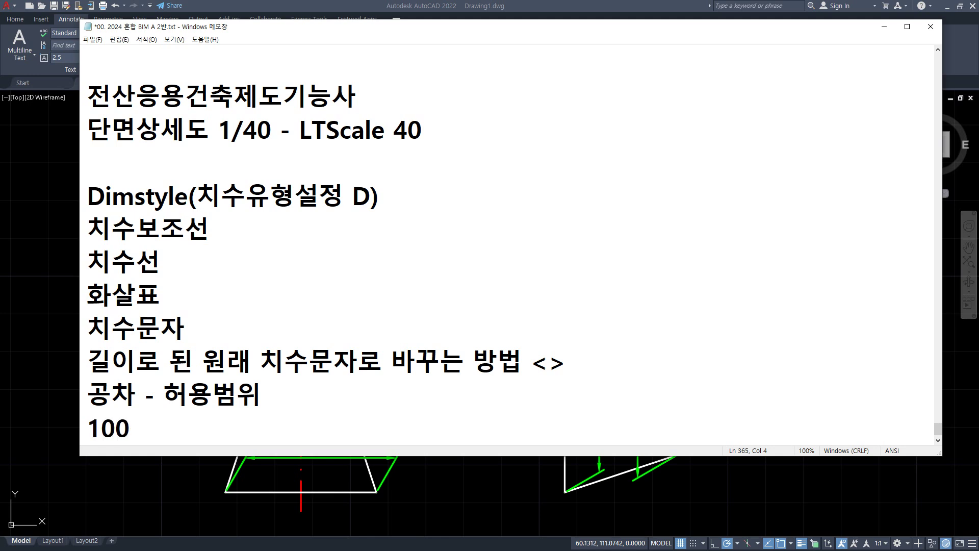
text(mm)
key(Return)
text(9)
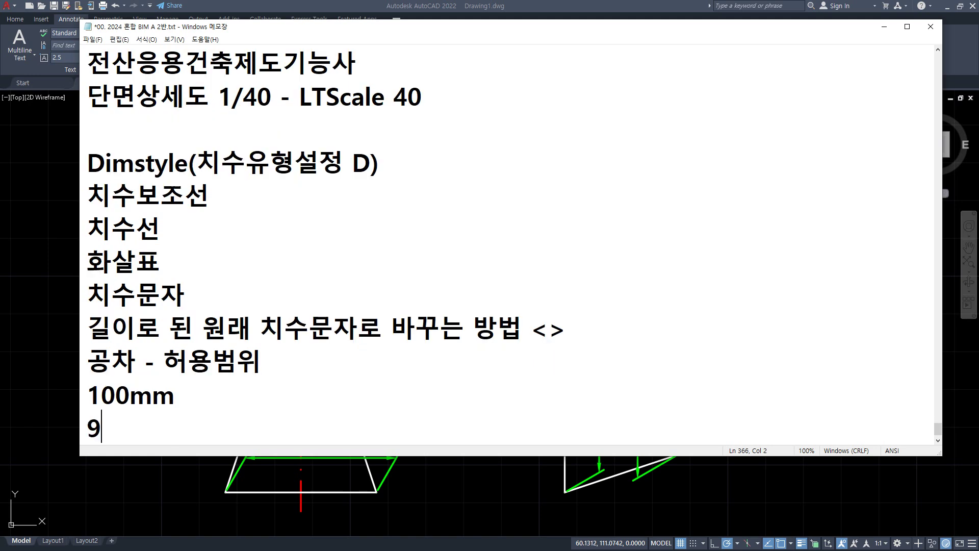
text(9.5mm)
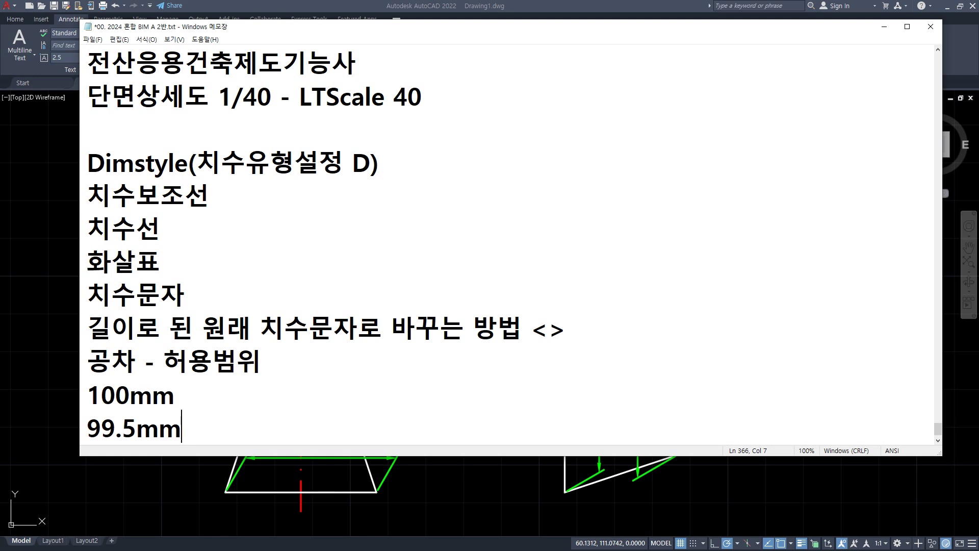
key(Return)
text(10)
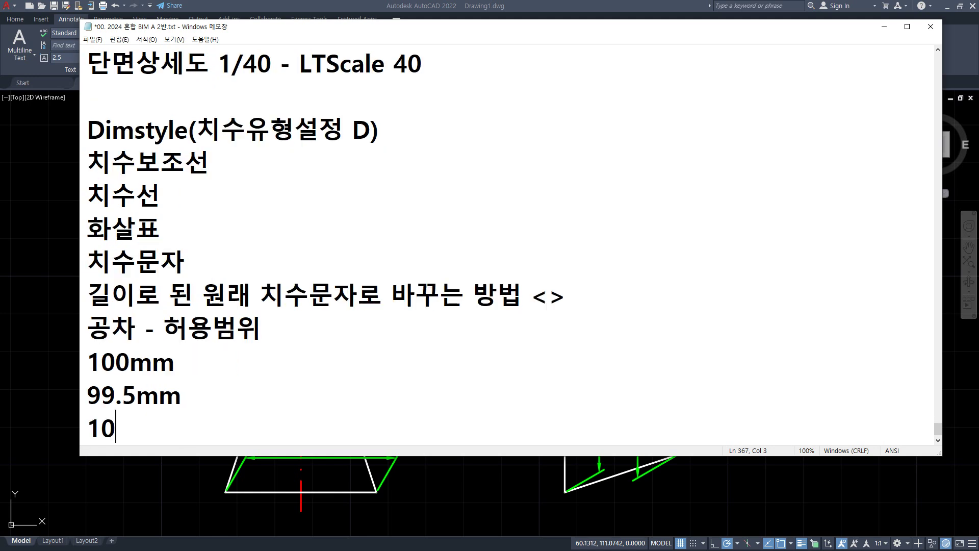
text(0.5mm)
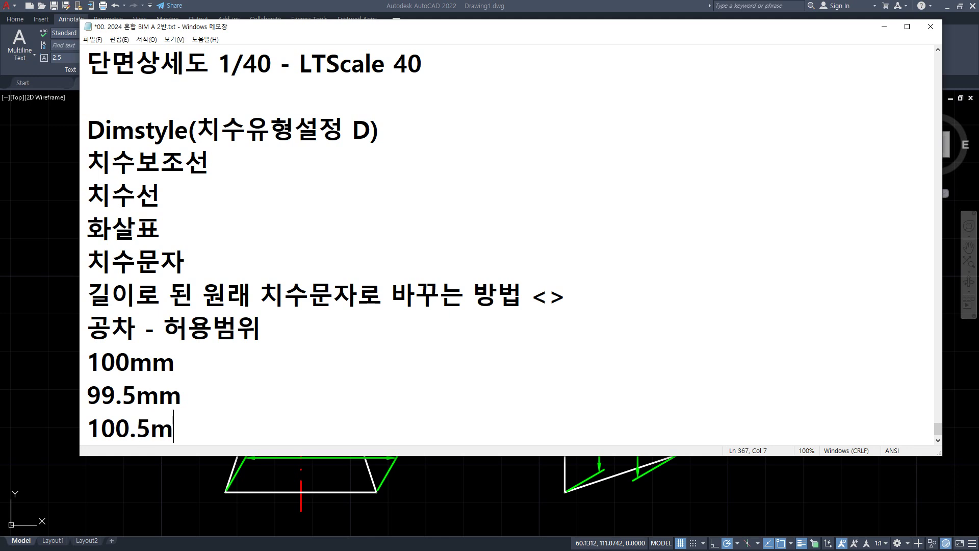
- Change the two limit values below "100mm" to 99.3mm and 100.7mm
key(Up)
key(Left)
key(Left)
key(shift+Left)
text(3)
key(Down)
key(shift+Right)
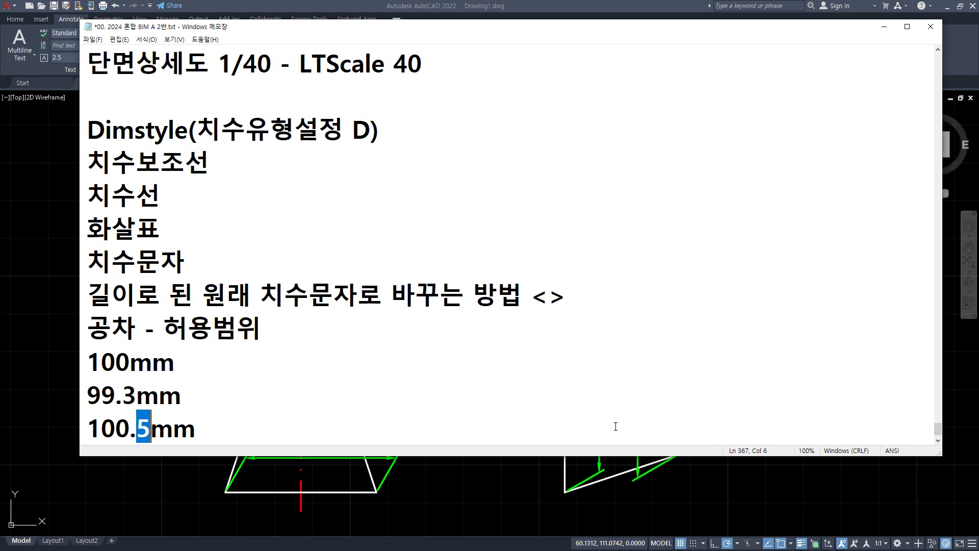
text(7)
- Append "99.7mm" to the 99.3mm line and "100.3mm" to the 100.7mm line
key(Up)
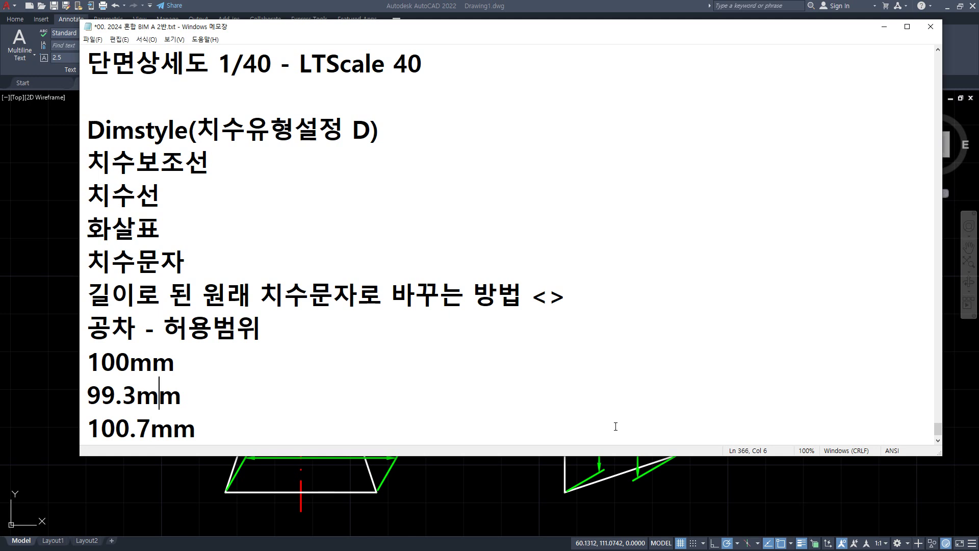
key(End)
text(99.7mm)
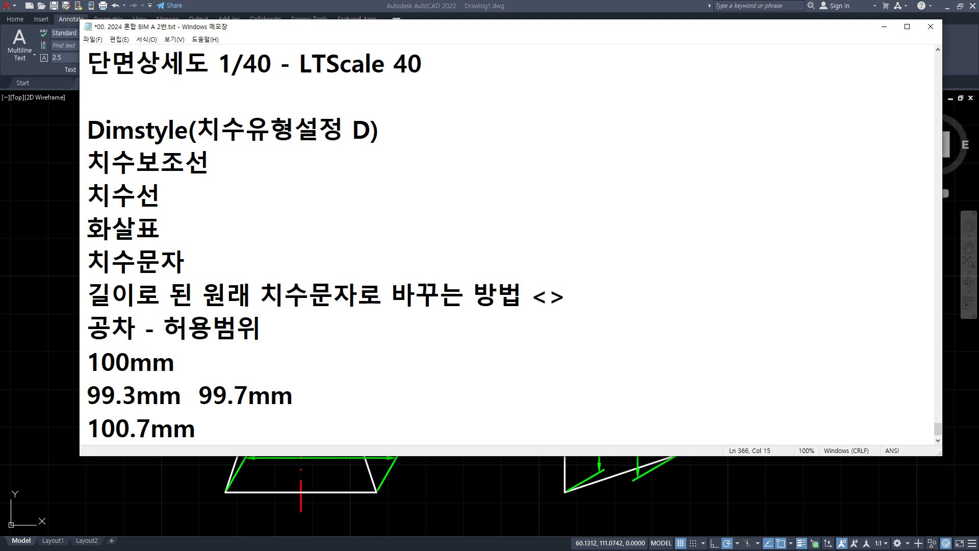
click(615, 426)
text(100,3)
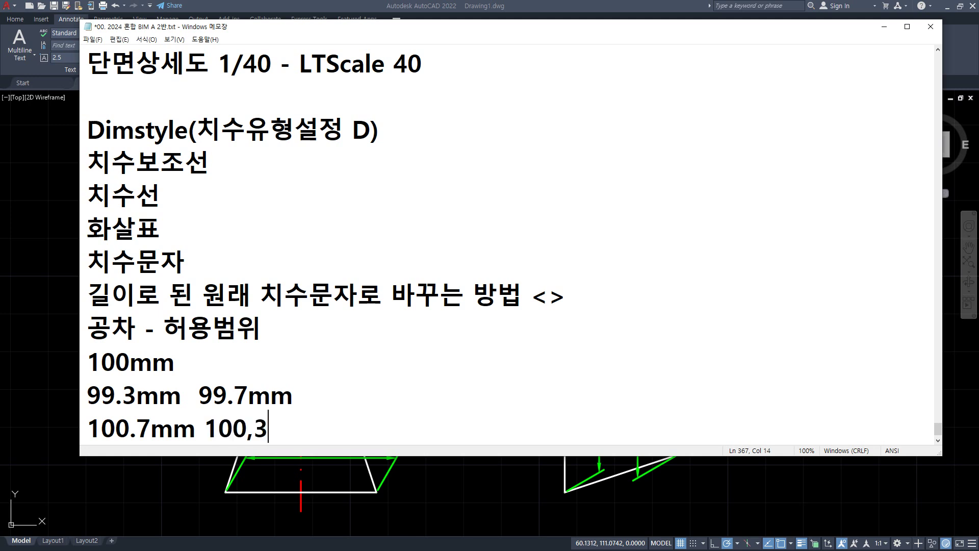
key(BackSpace)
key(BackSpace)
text(.3mm)
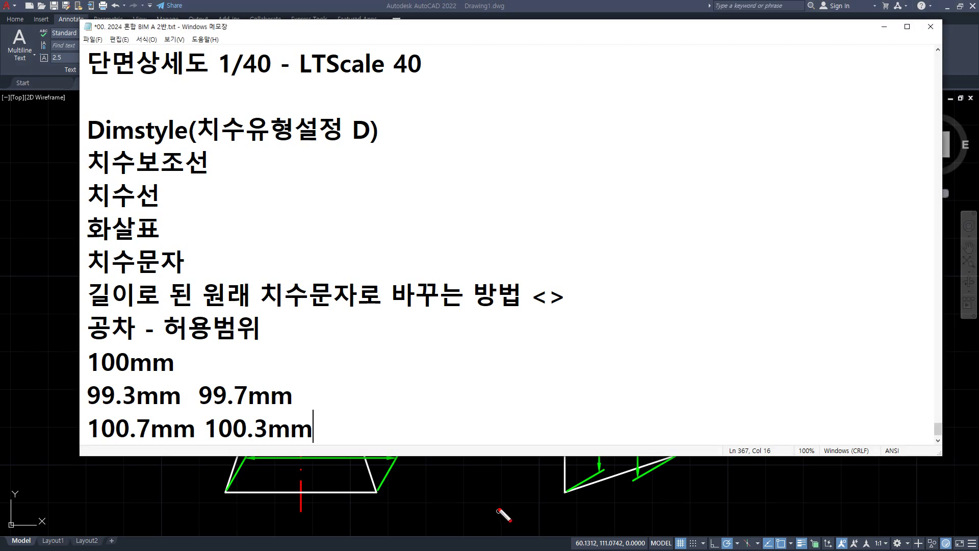
drag(269, 406, 239, 401)
drag(251, 439, 293, 441)
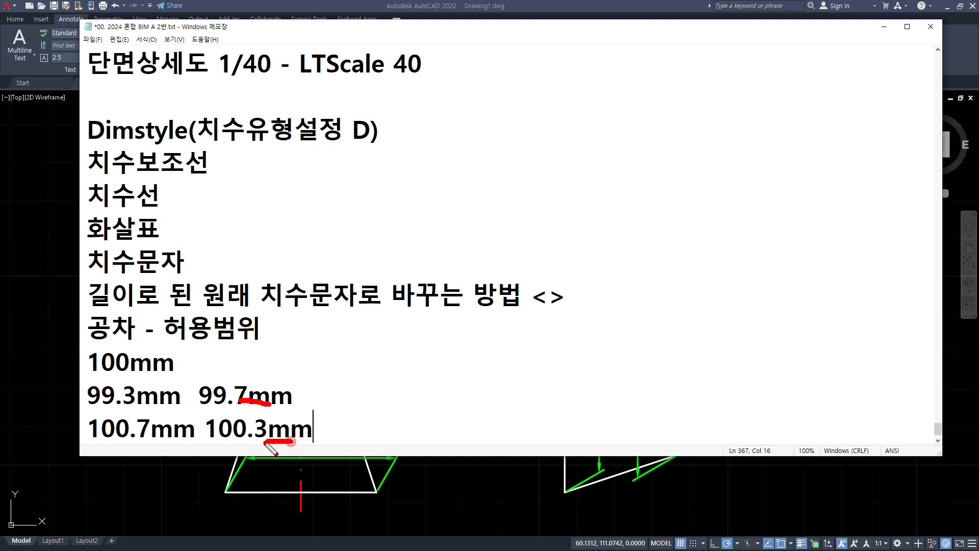
drag(173, 343, 258, 343)
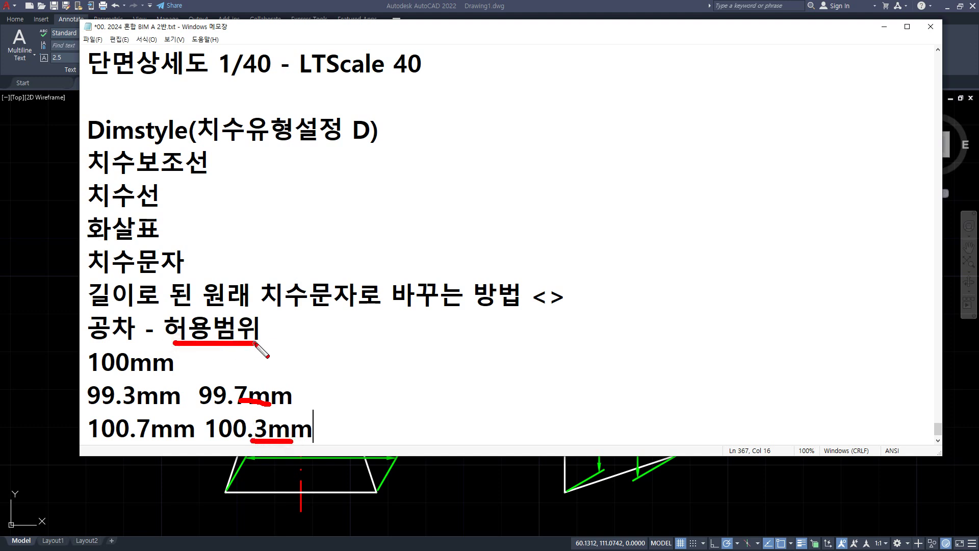
drag(137, 346, 101, 341)
key(Escape)
- Insert "치수" in front of "공차" so that the note line reads "치수공차 - 허용범위"
click(89, 328)
text(치)
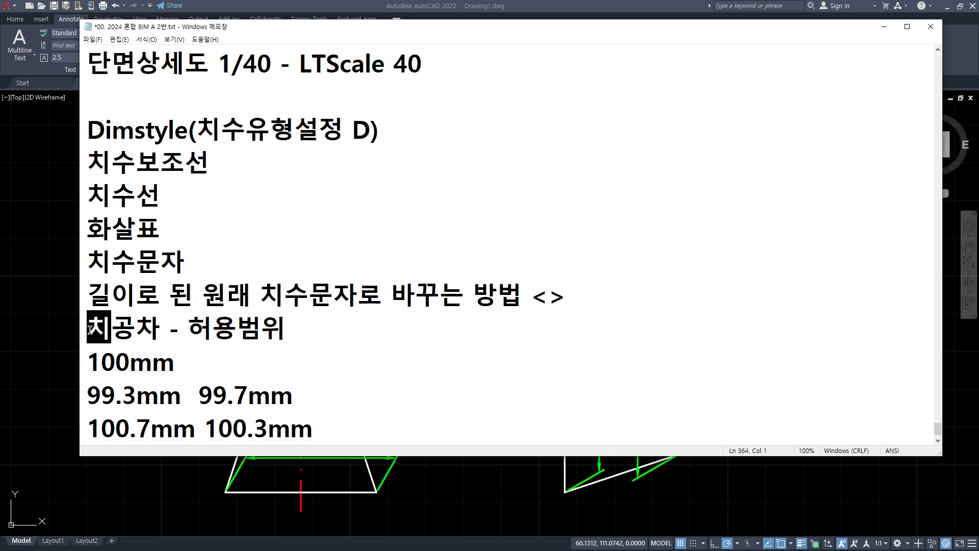
text(수)
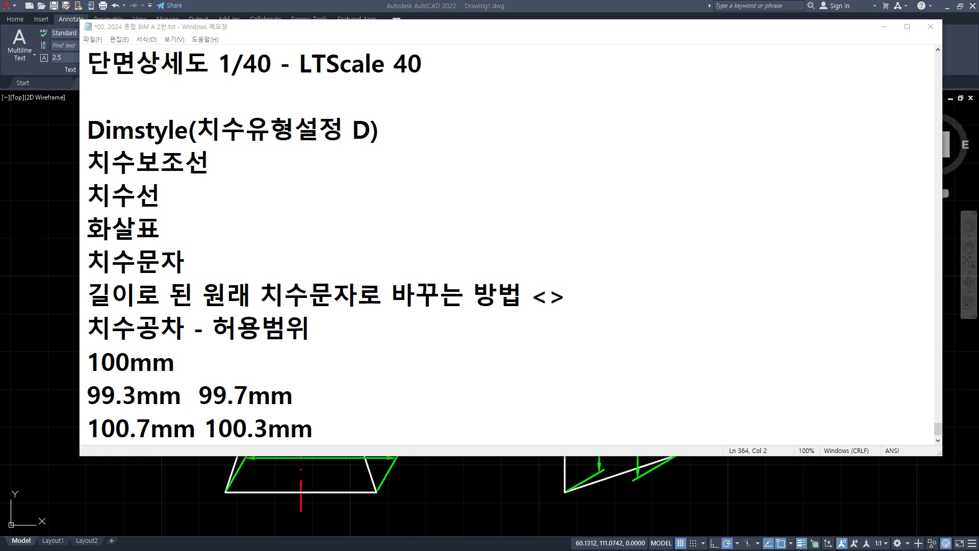
- Add the heading "형상공차" after a blank line below the 100.7mm line
scroll(346, 353, down, 1)
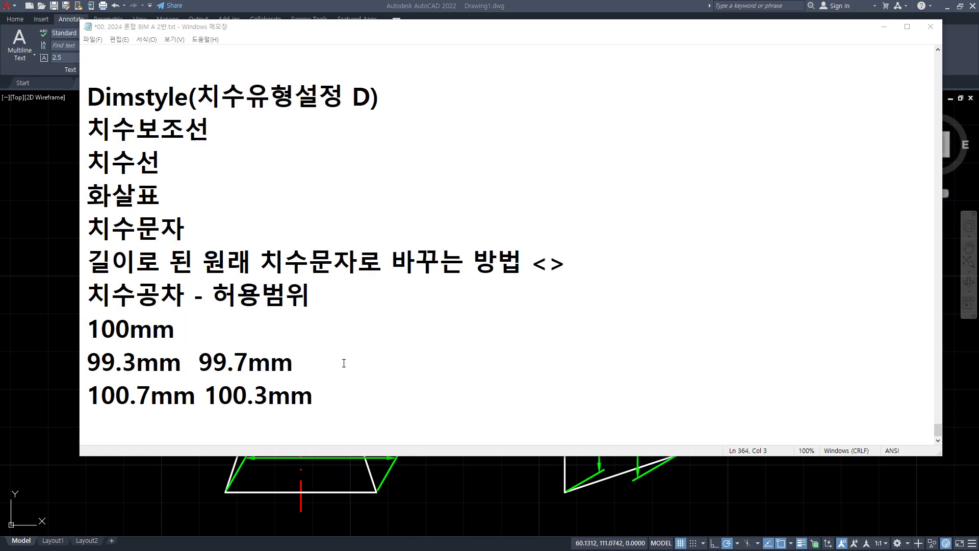
click(343, 394)
key(Return)
key(Return)
text(형)
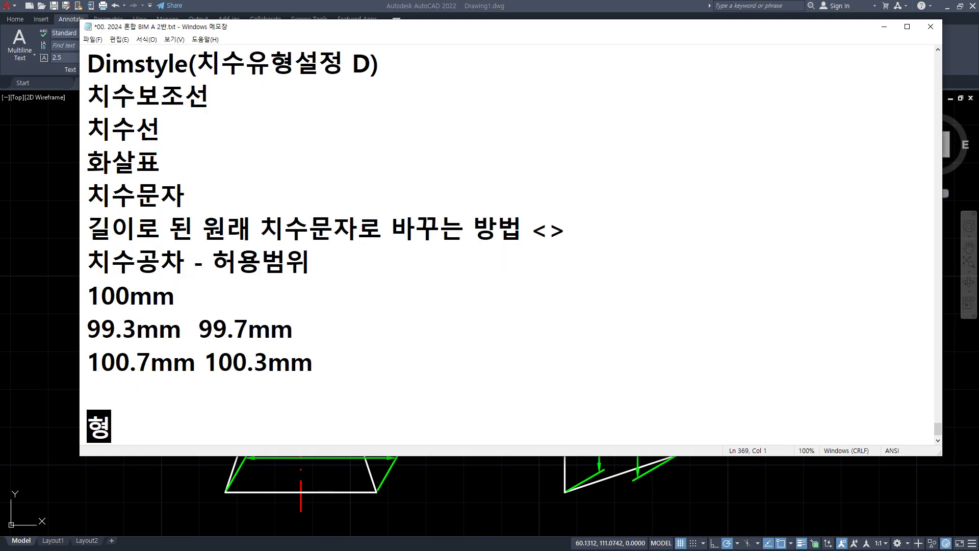
text(상공ㅊㅏ)
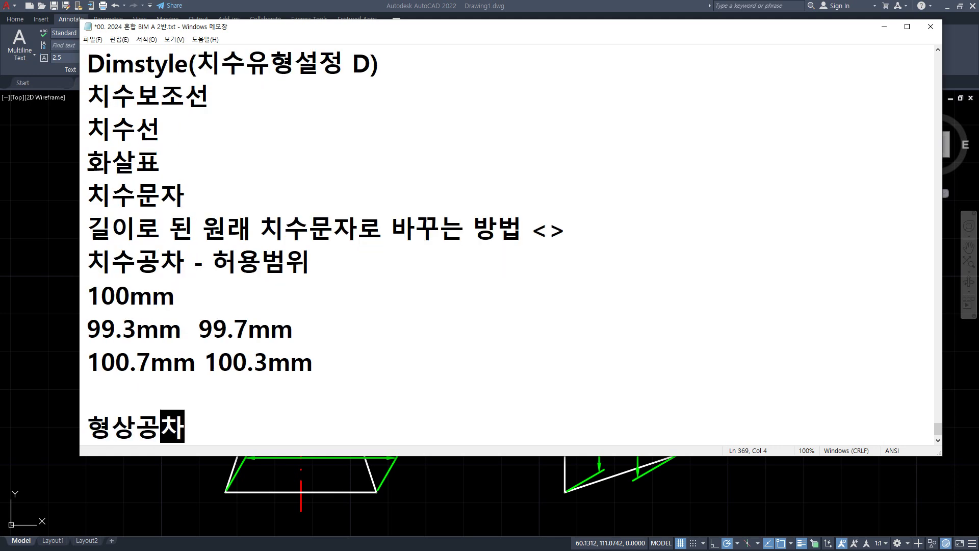
- Insert a blank line above the "치수공차 - 허용범위" line
click(340, 391)
key(Up)
key(Up)
key(Up)
key(Up)
key(Return)
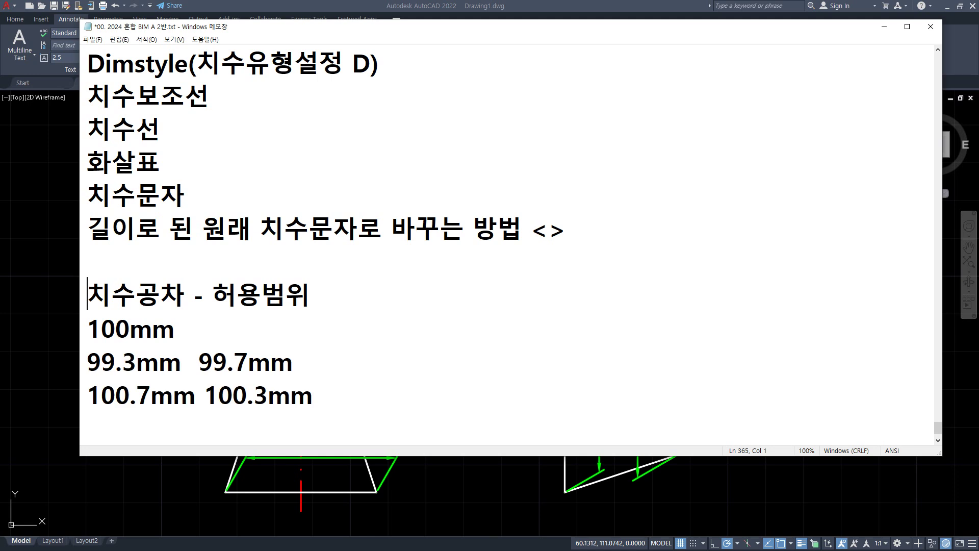
- Add the line "자세,위치,모양," below the "형상공차" heading
key(Down)
key(Down)
key(Down)
key(Down)
key(Down)
key(Down)
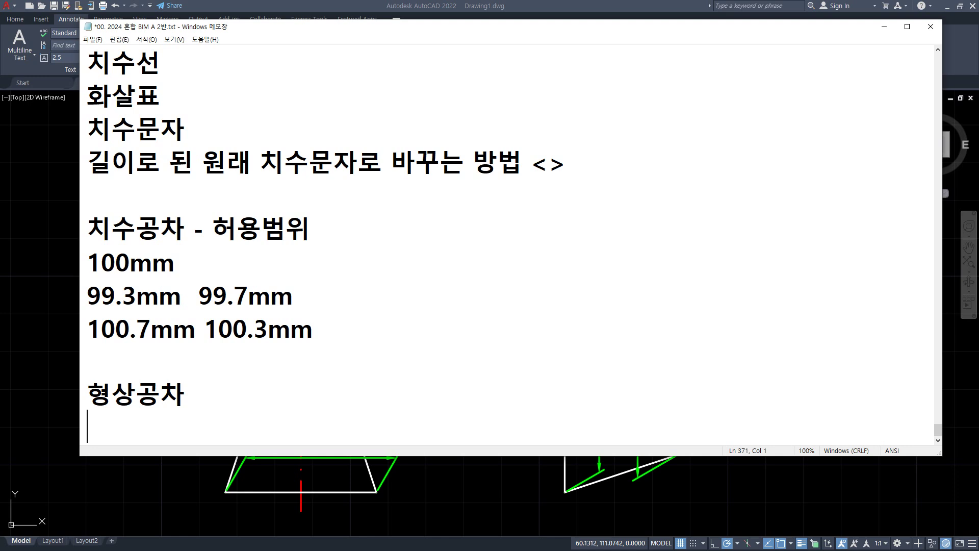
scroll(61, 384, up, 2)
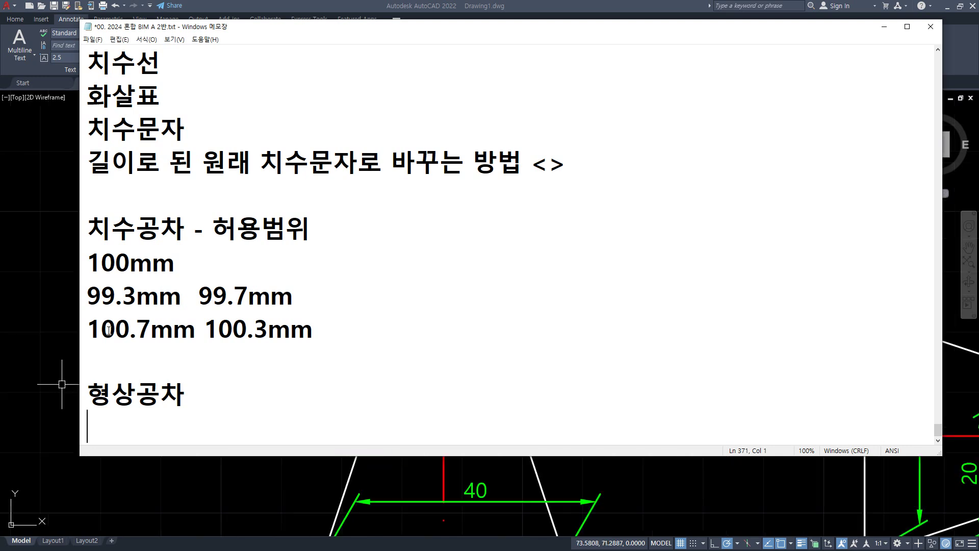
text(자)
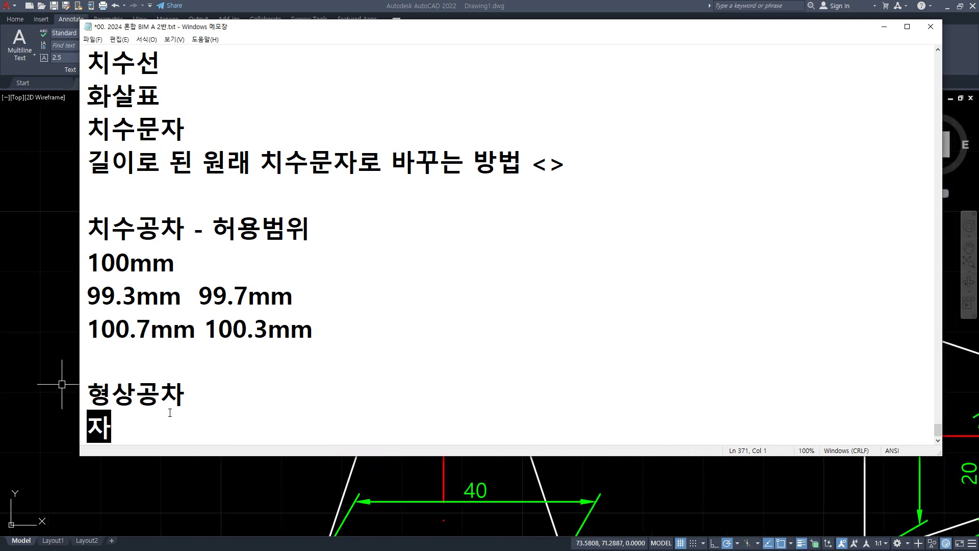
text(세,ㅇ위)
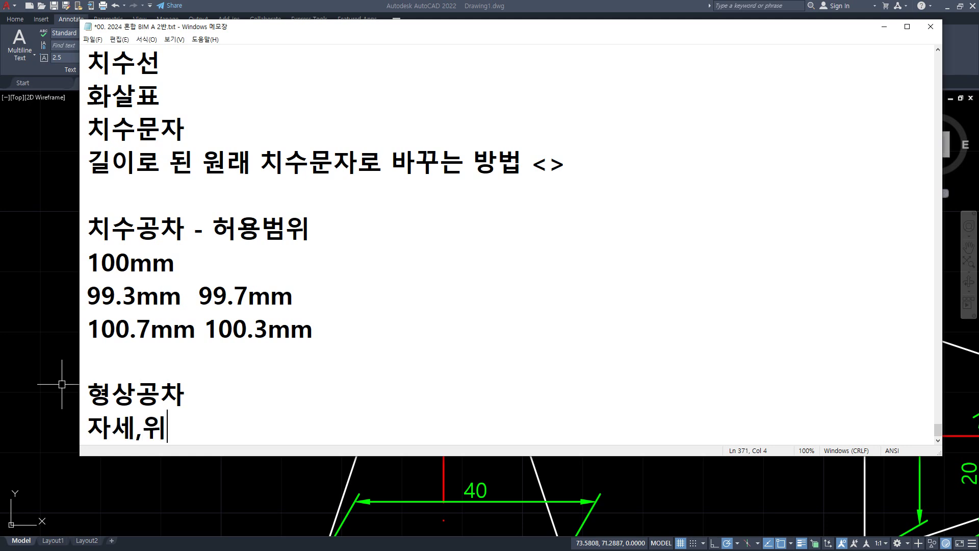
text(치,모야ㅇ,)
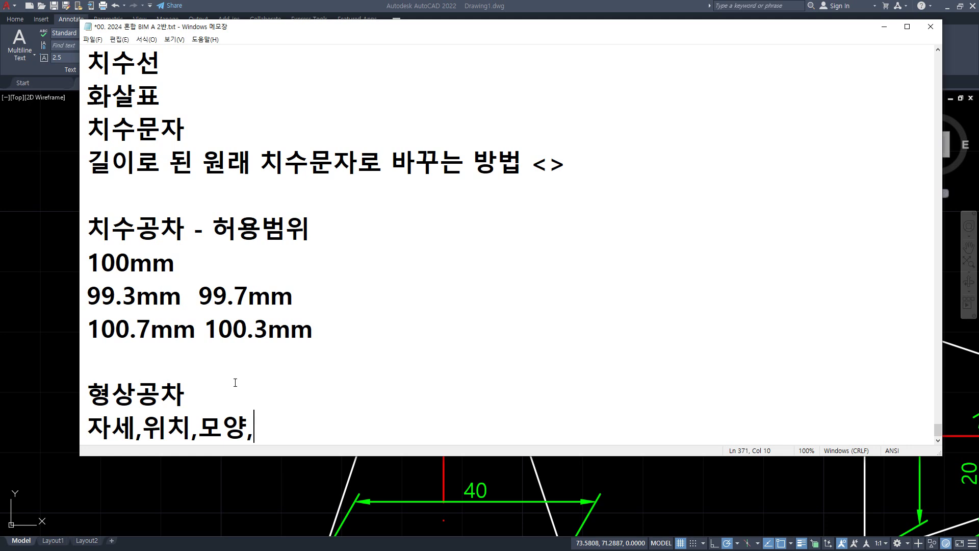
- Switch to AutoCAD, start a geometric tolerance and bring up the choice of symbols for its first row
click(50, 235)
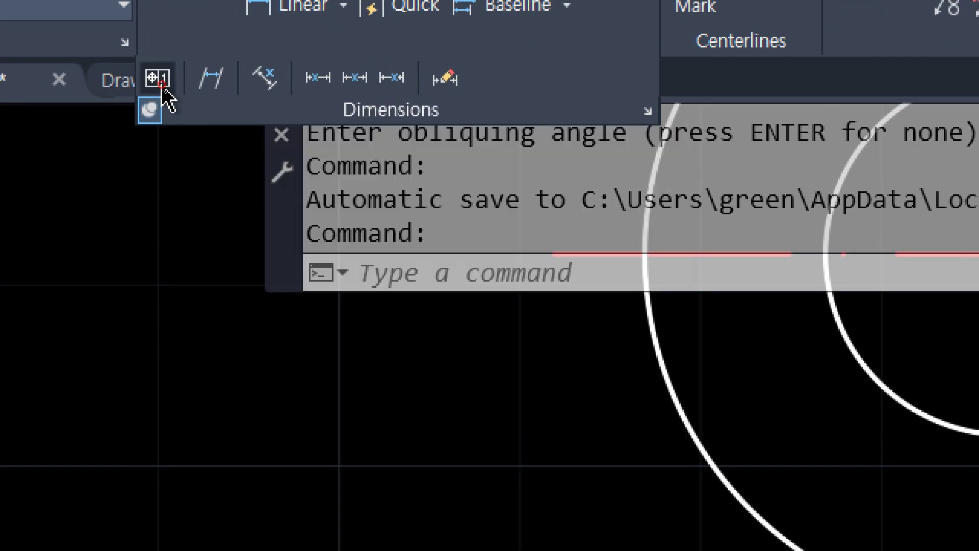
click(162, 86)
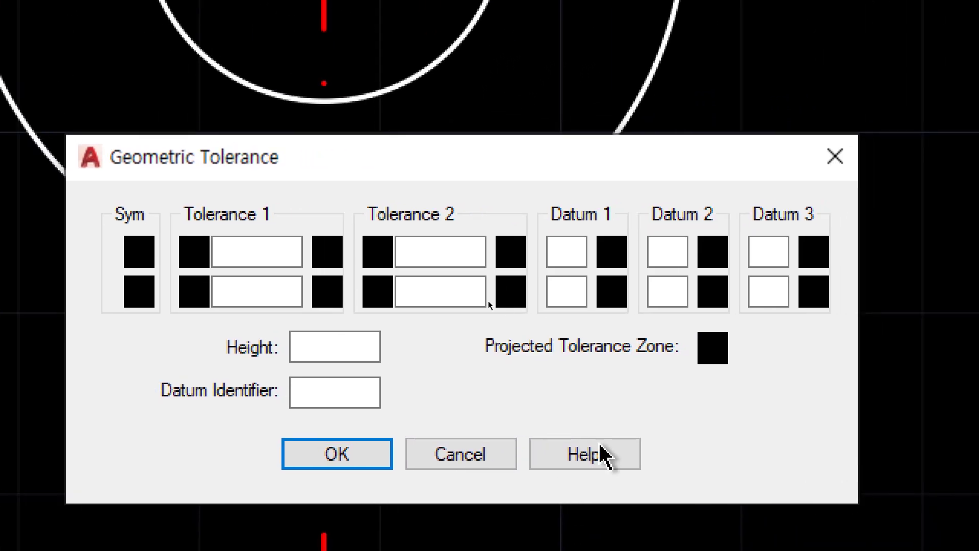
click(350, 258)
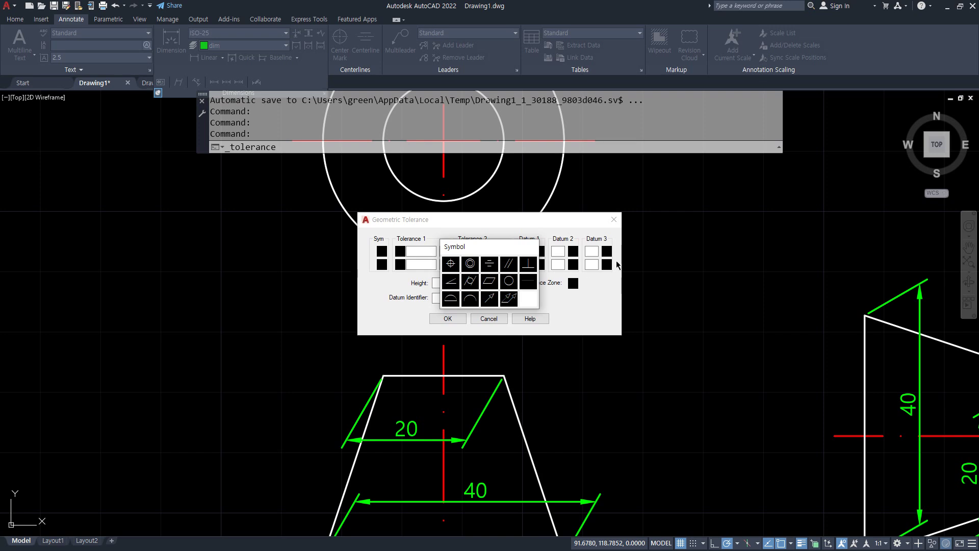
mouse_move(175, 340)
mouse_down()
mouse_move(227, 231)
mouse_move(174, 337)
mouse_move(164, 339)
mouse_move(129, 280)
mouse_move(135, 248)
mouse_move(204, 228)
mouse_move(250, 255)
mouse_move(248, 300)
mouse_move(215, 324)
mouse_move(169, 334)
mouse_move(133, 326)
mouse_up()
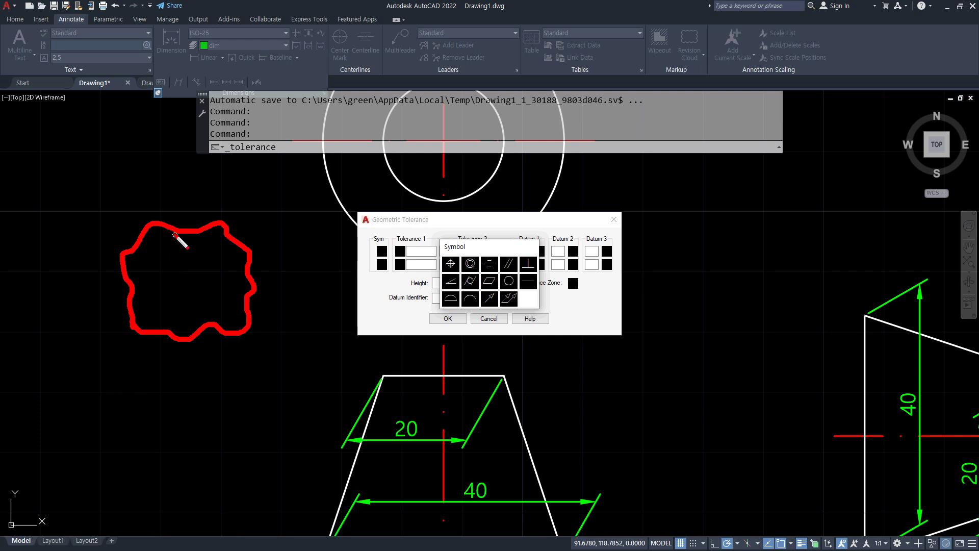
mouse_move(174, 235)
mouse_down()
mouse_move(223, 221)
mouse_move(181, 217)
mouse_up()
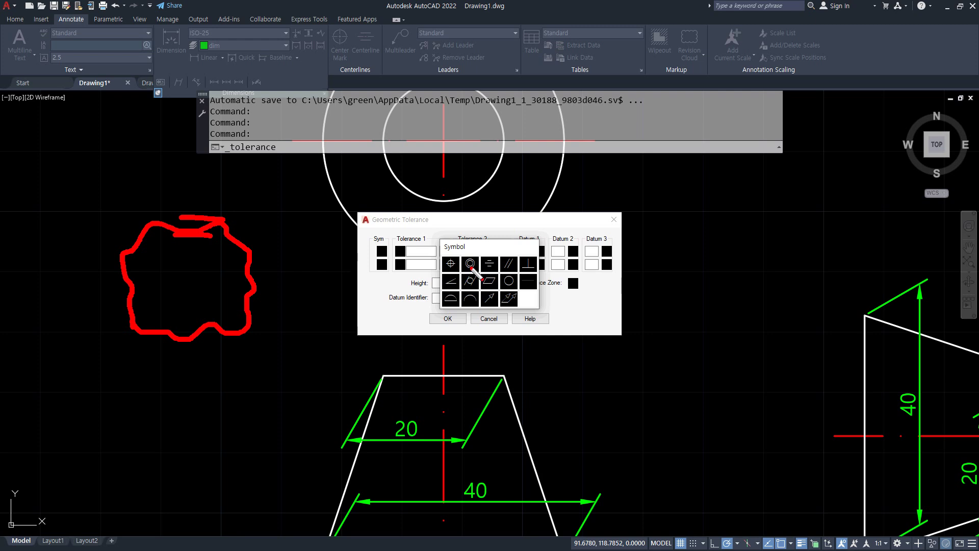
key(Delete)
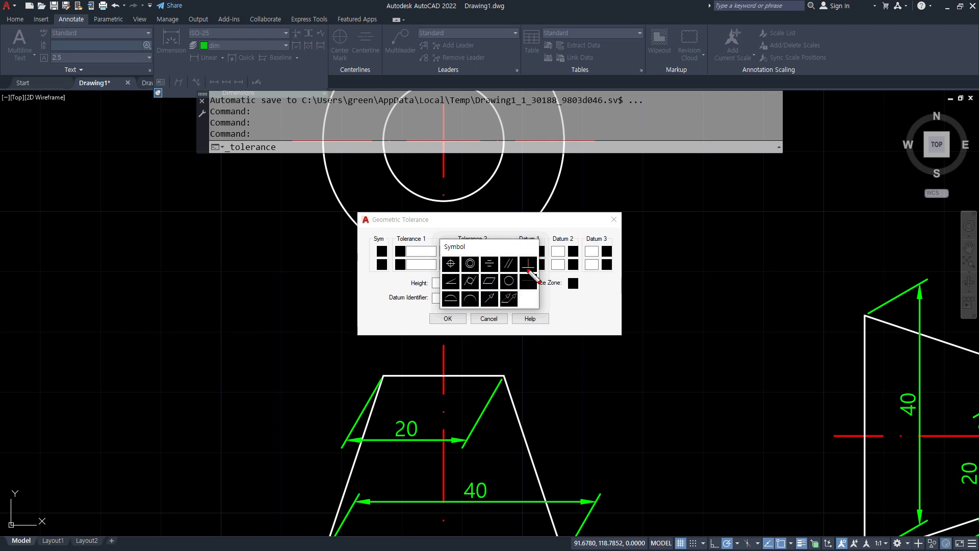
mouse_move(530, 272)
mouse_down()
mouse_move(522, 263)
mouse_move(537, 271)
mouse_up()
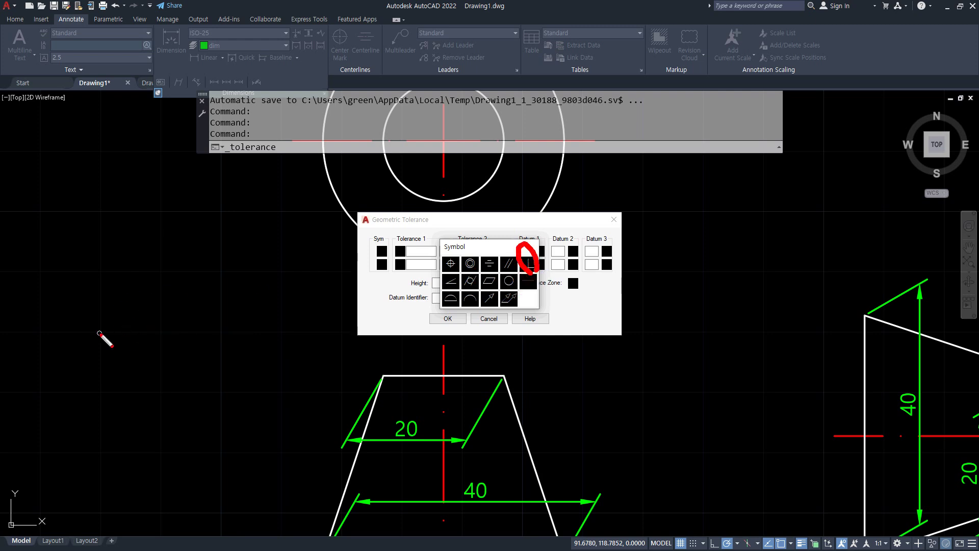
drag(99, 333, 288, 333)
drag(175, 332, 175, 97)
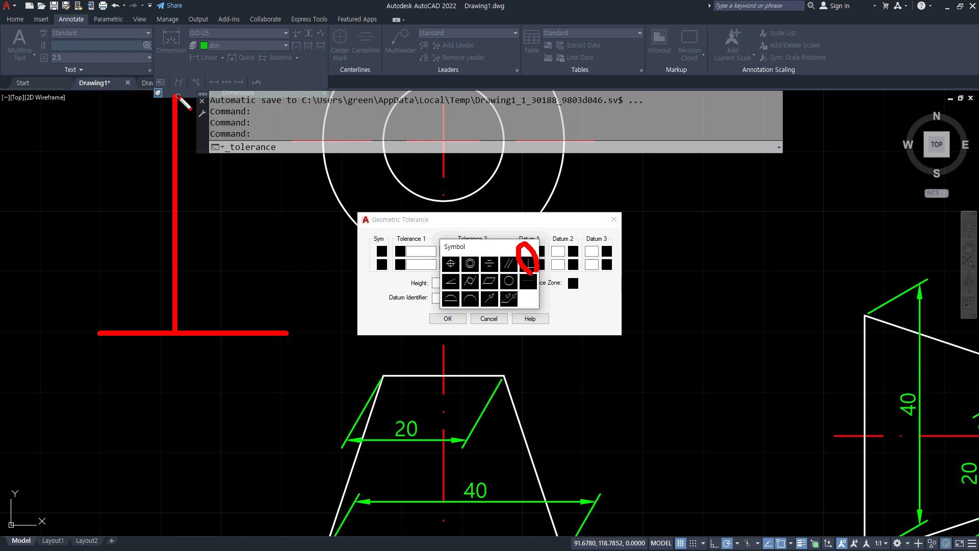
key(Escape)
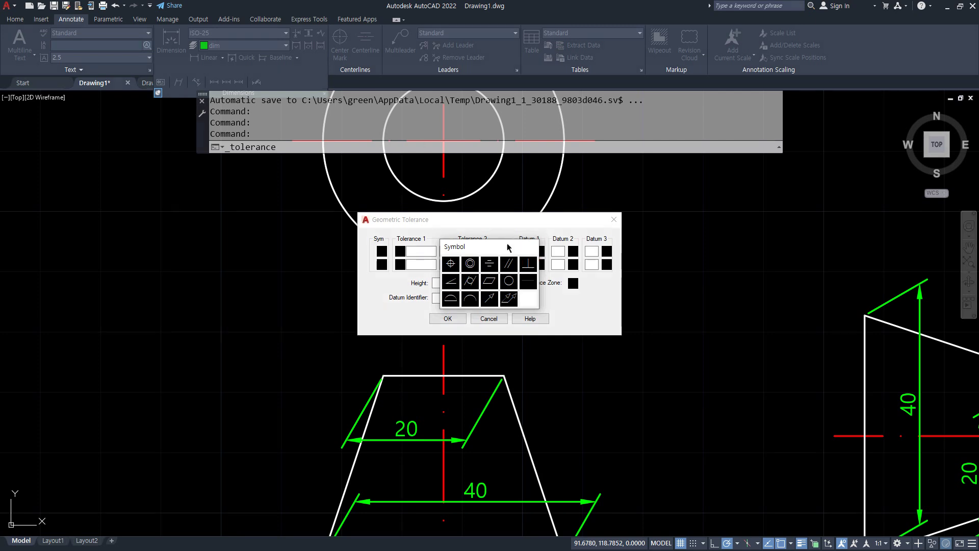
- Give the geometric tolerance the circularity symbol and set Tolerance 1 to 0.2 with a diameter sign
click(509, 281)
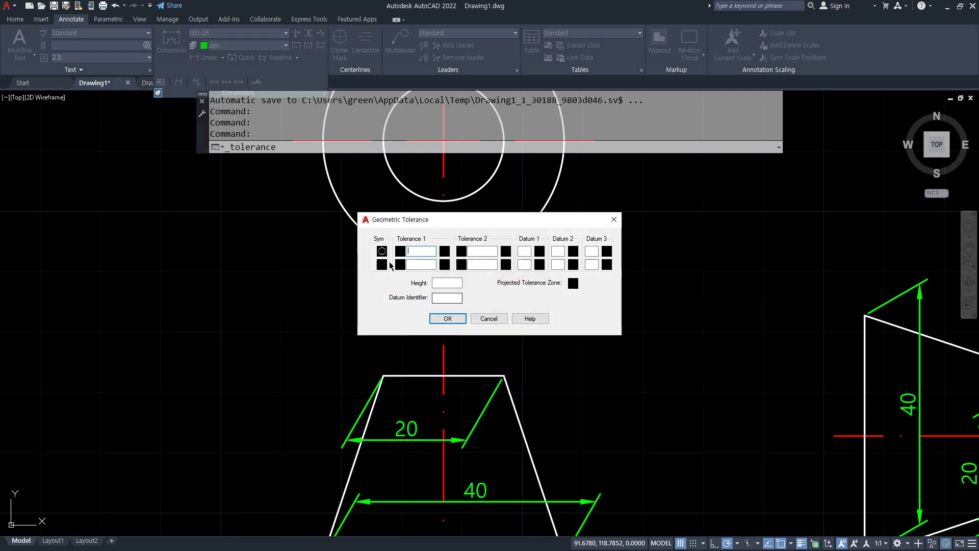
click(400, 250)
click(416, 252)
text(0.2)
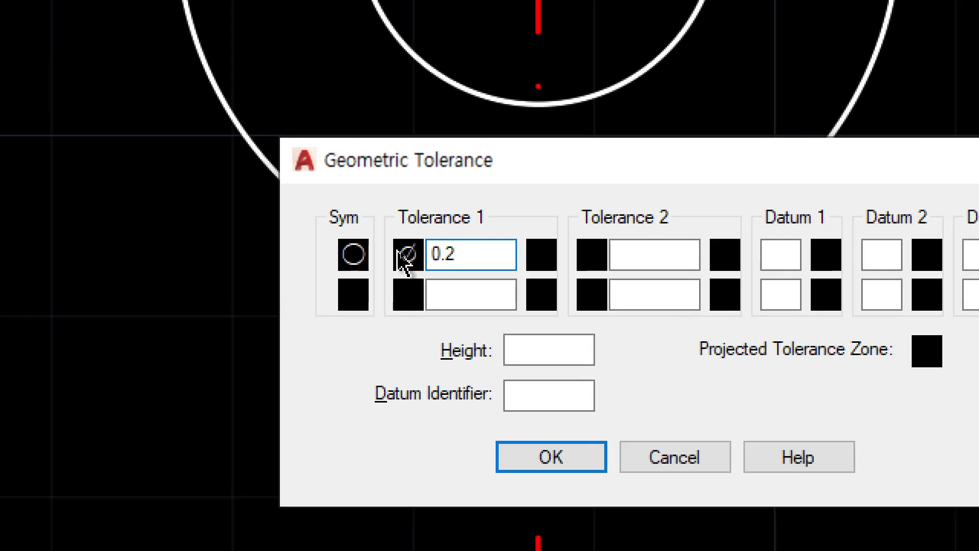
- Toggle Tolerance 1's diameter sign off and back on, reselect the circularity symbol, and leave the material condition blank
click(400, 252)
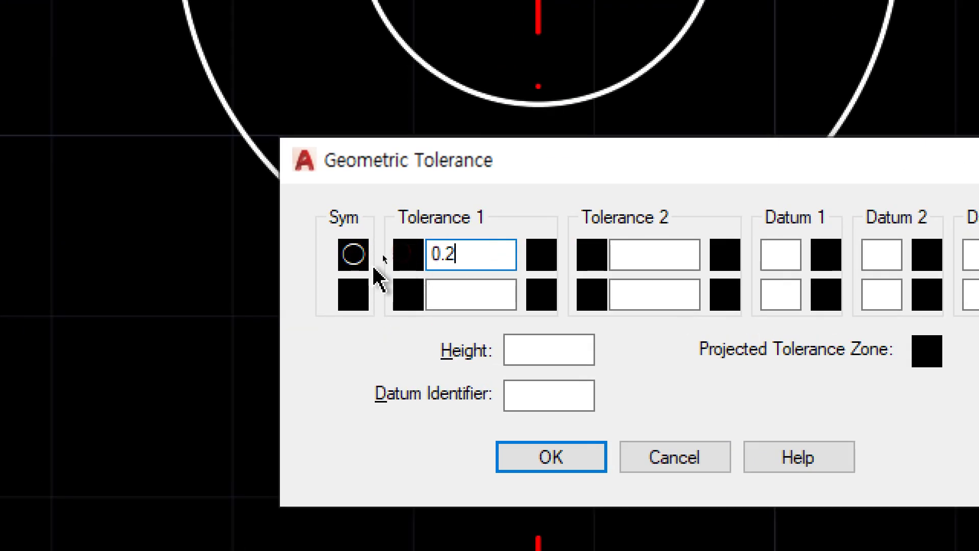
click(382, 252)
click(752, 333)
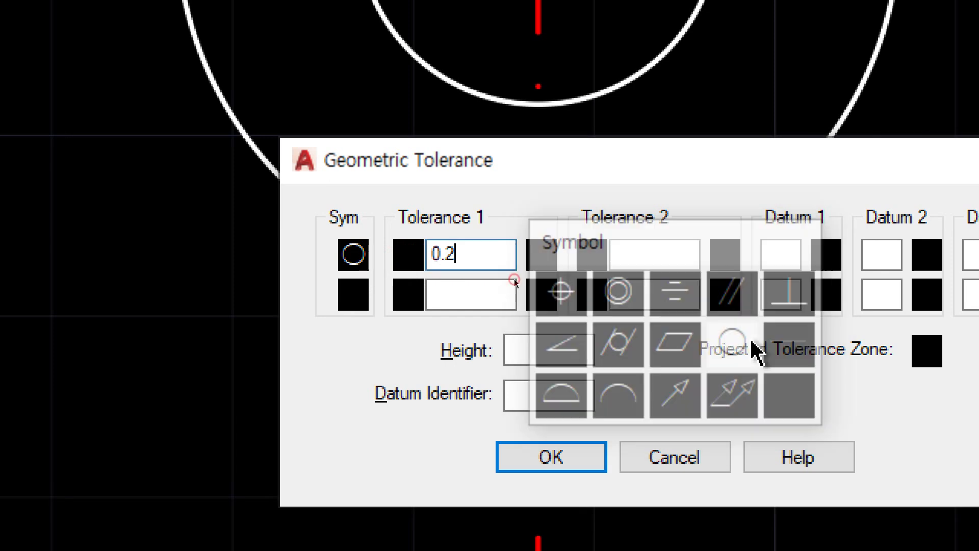
click(407, 257)
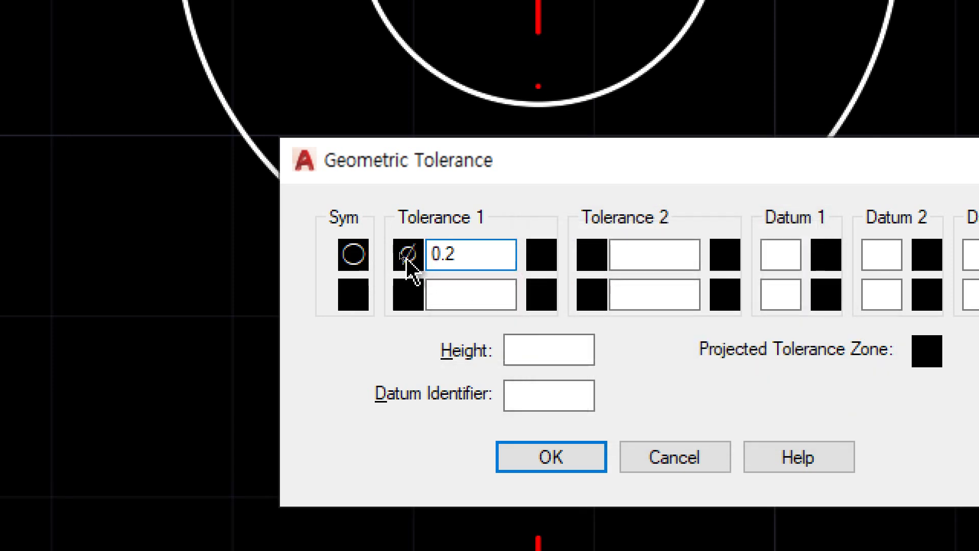
click(402, 254)
click(407, 256)
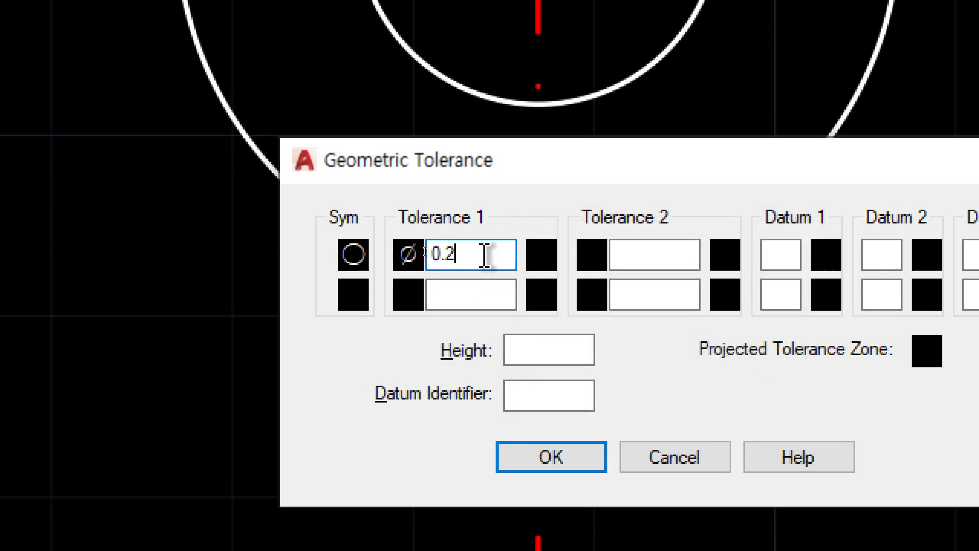
click(552, 261)
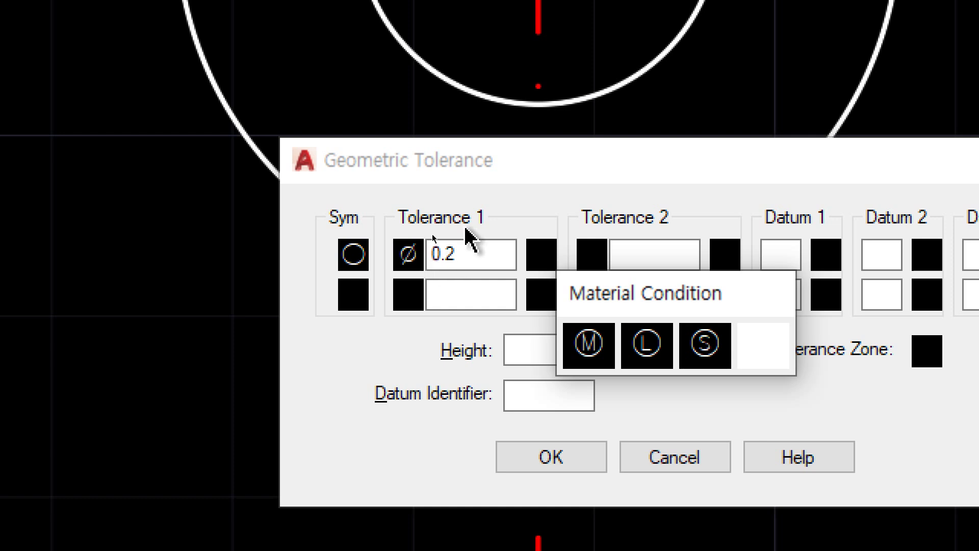
click(758, 343)
- Set Datum 1 to A and place the geometric tolerance frame below and to the left of the large circle
click(763, 255)
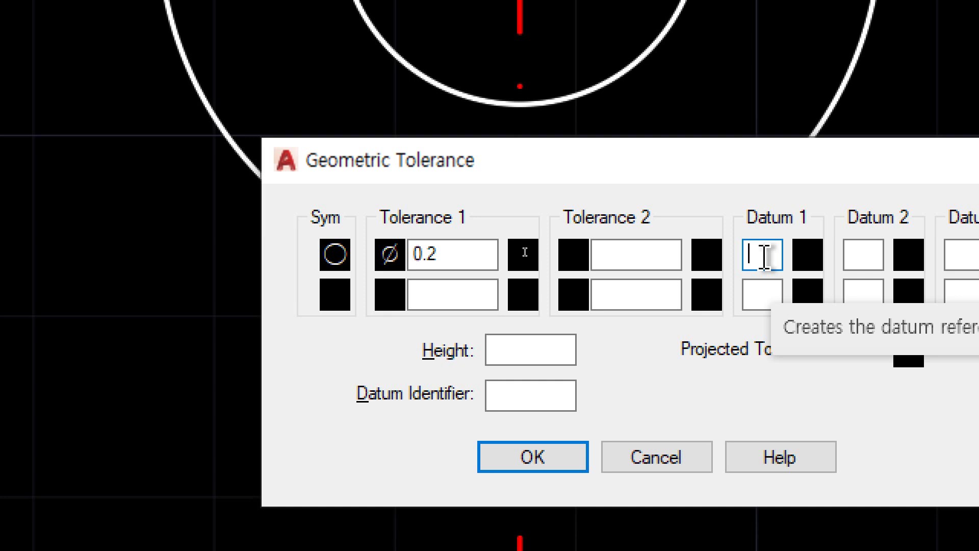
text(A)
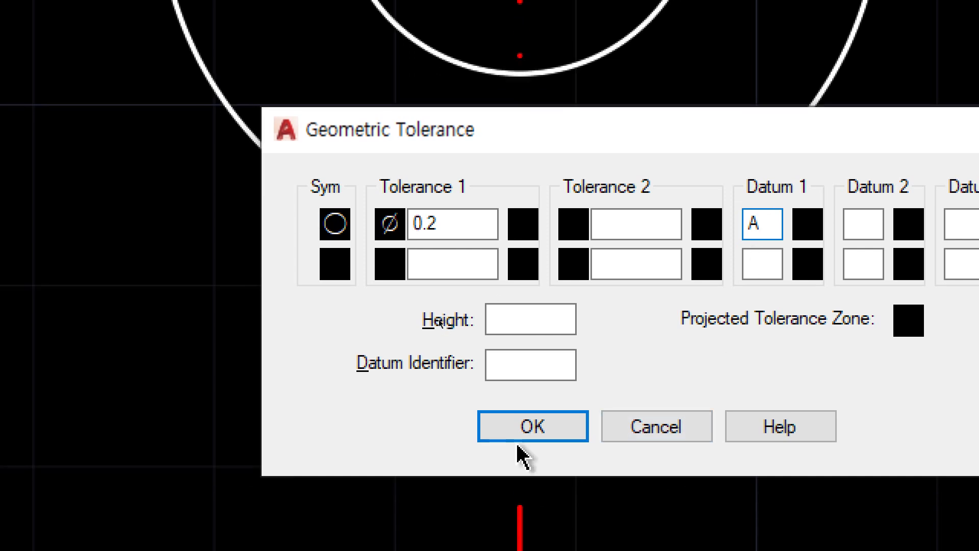
click(507, 462)
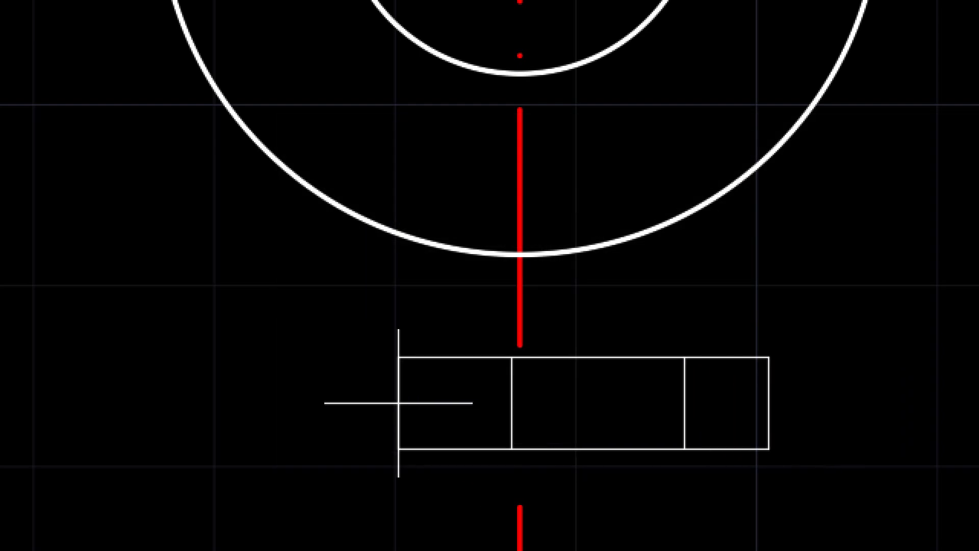
click(41, 322)
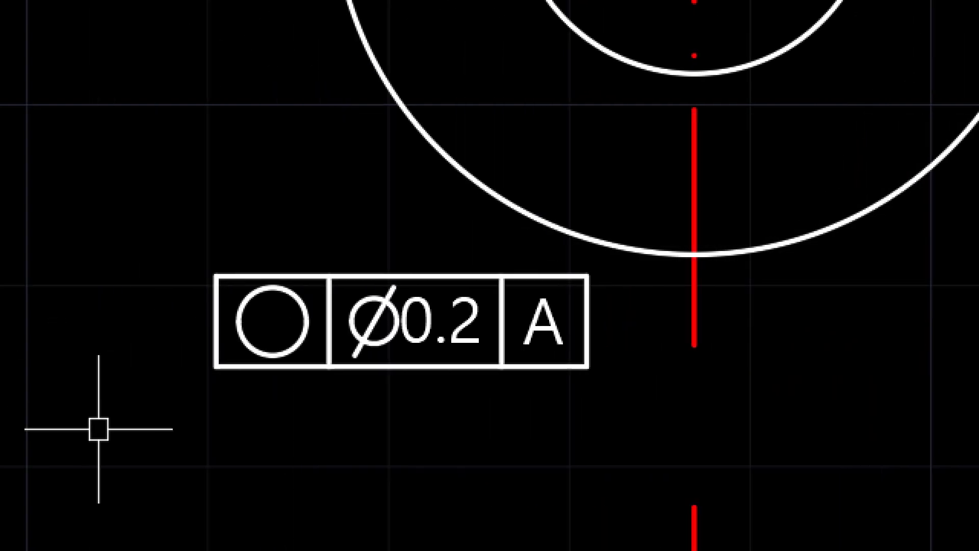